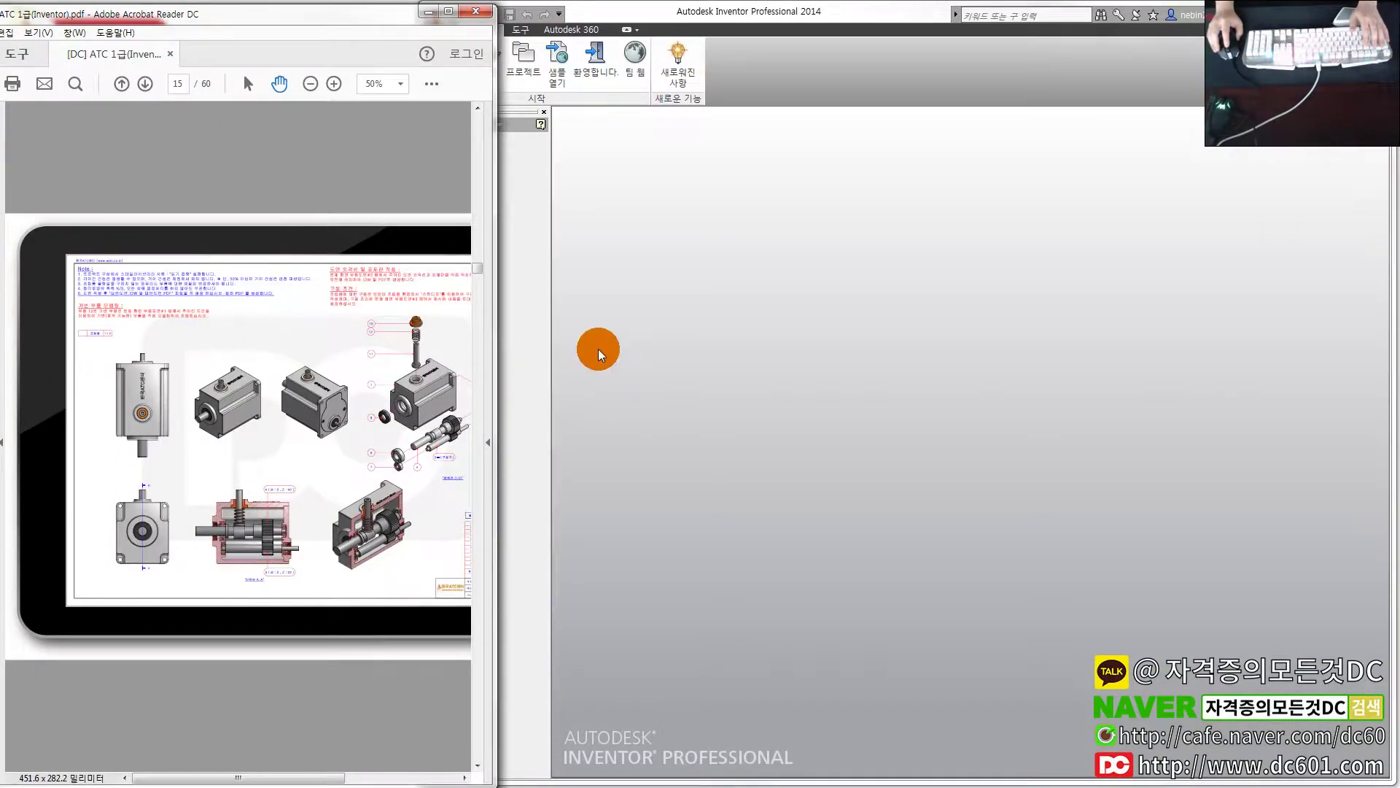
Start a new file and choose the metric Standard (mm).iam assembly template
left_click(599, 355)
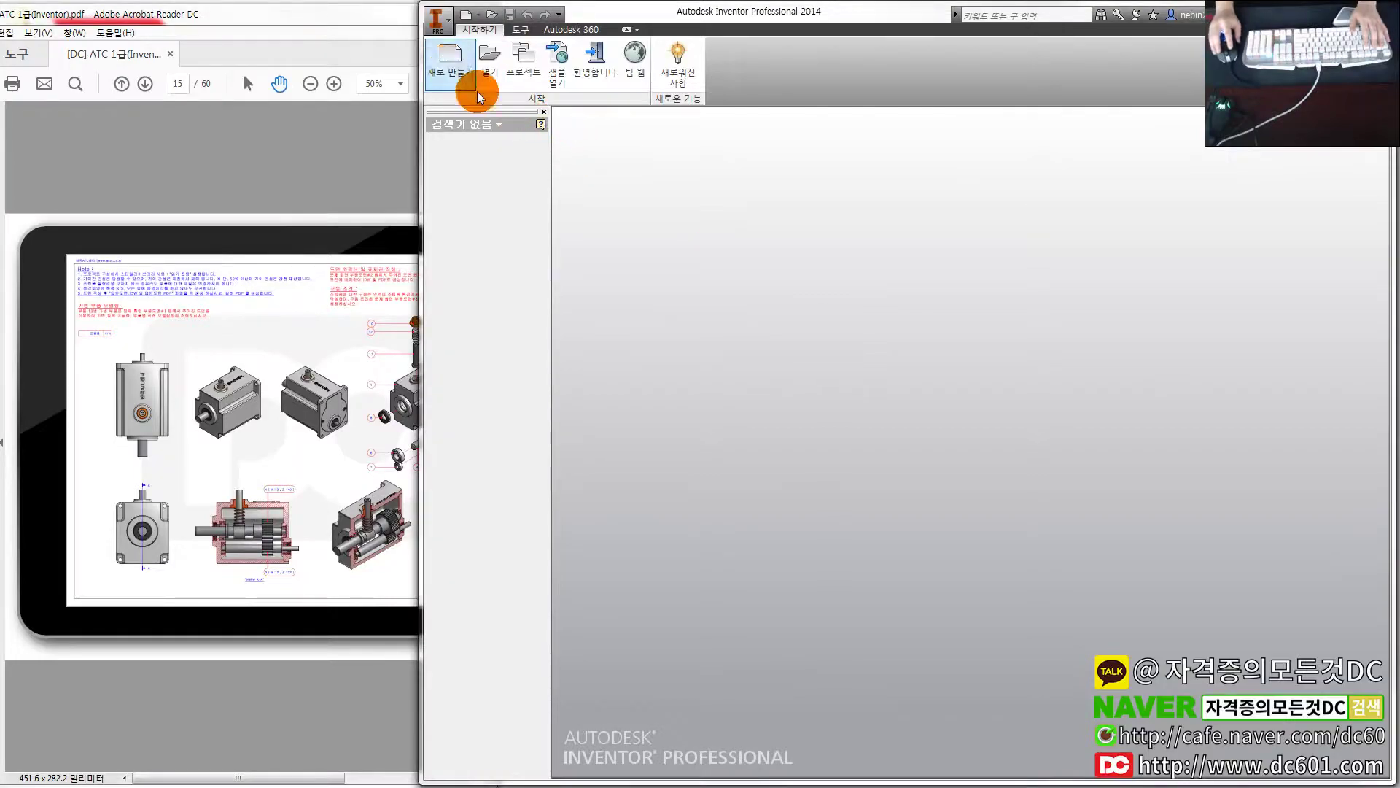
left_click(458, 69)
left_click(744, 286)
left_click(755, 394)
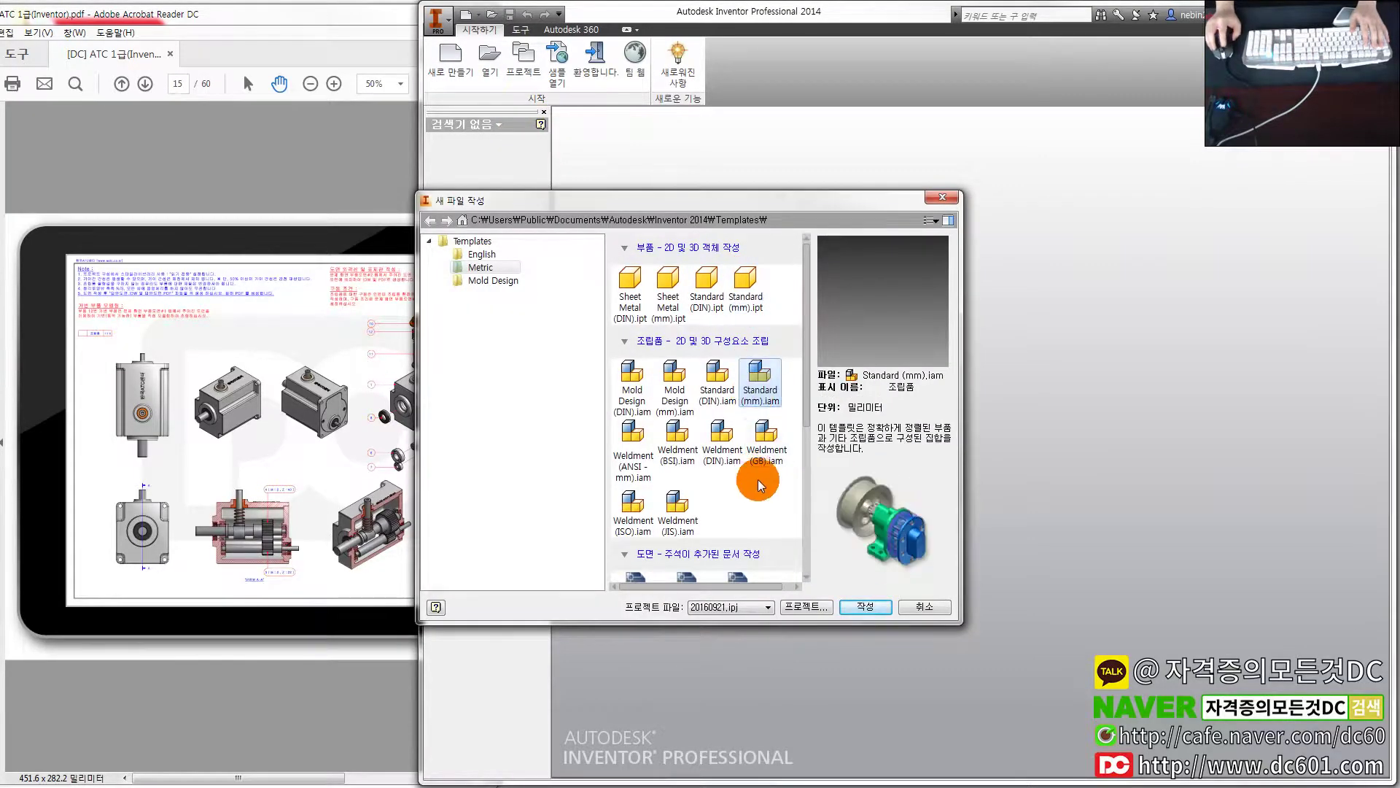
scroll(754, 466, "down", 3)
Create assembly 조립품1 from Standard (mm).iam with housing body 1-본체:1 placed
double_click(760, 252)
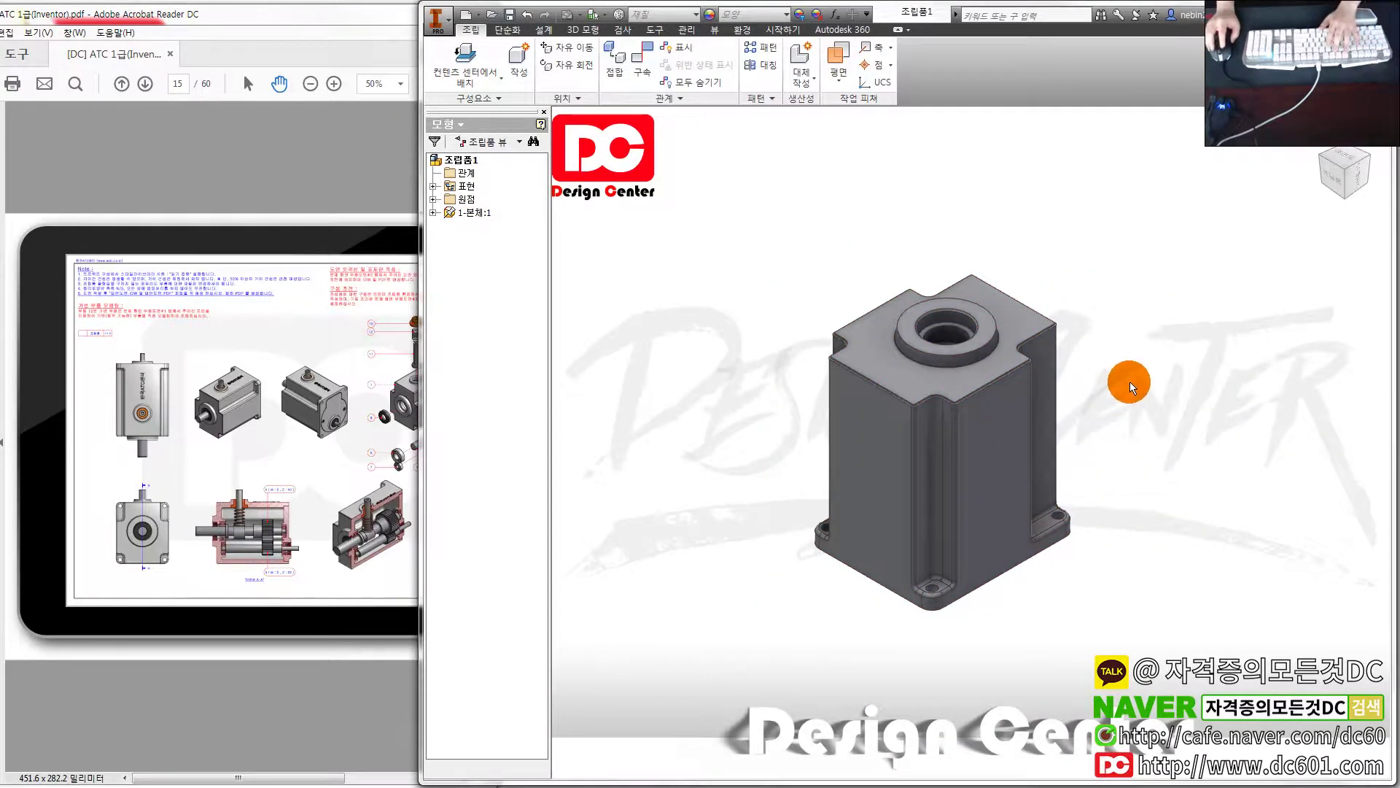
Turn the housing to an angled corner and save it as the fitted home view
key("F6")
left_click(1344, 160)
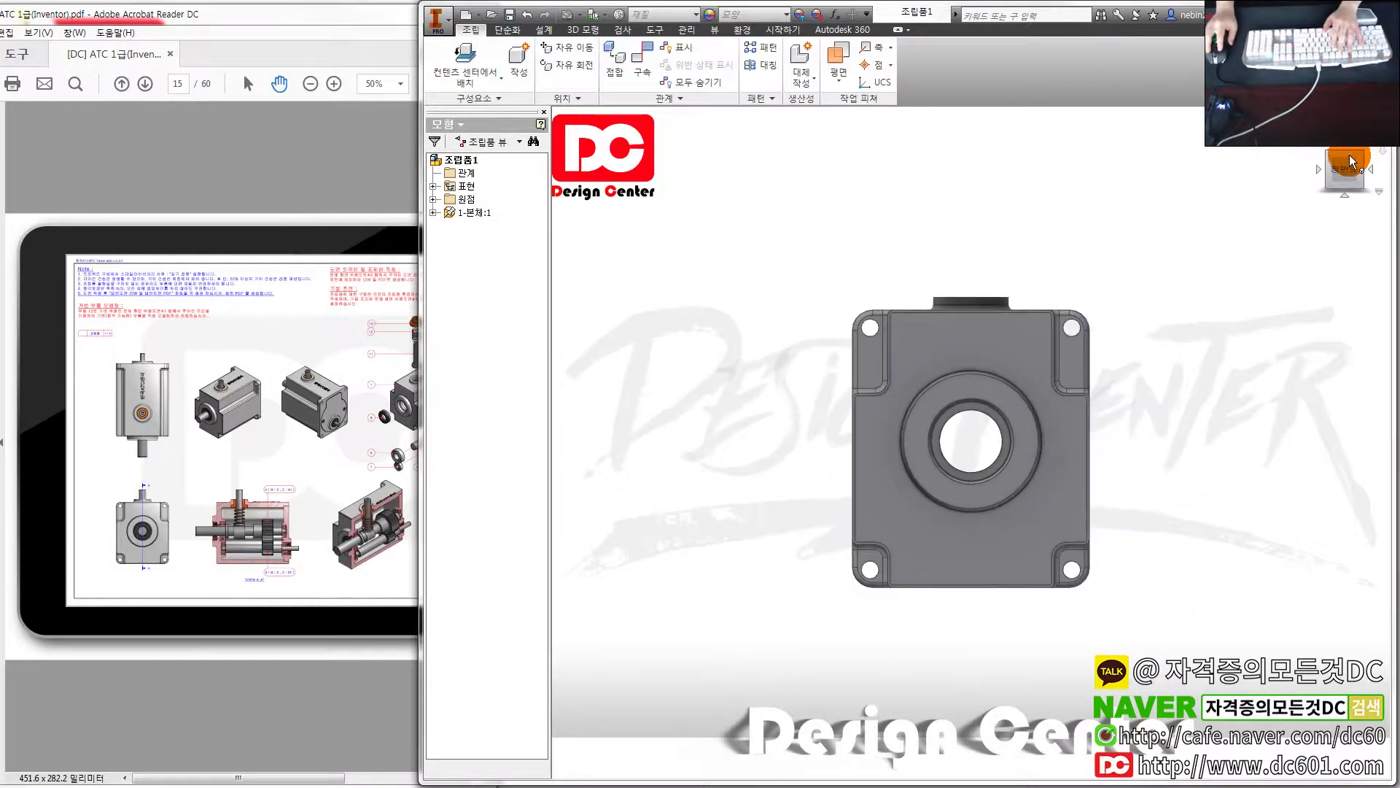
left_click(1328, 159)
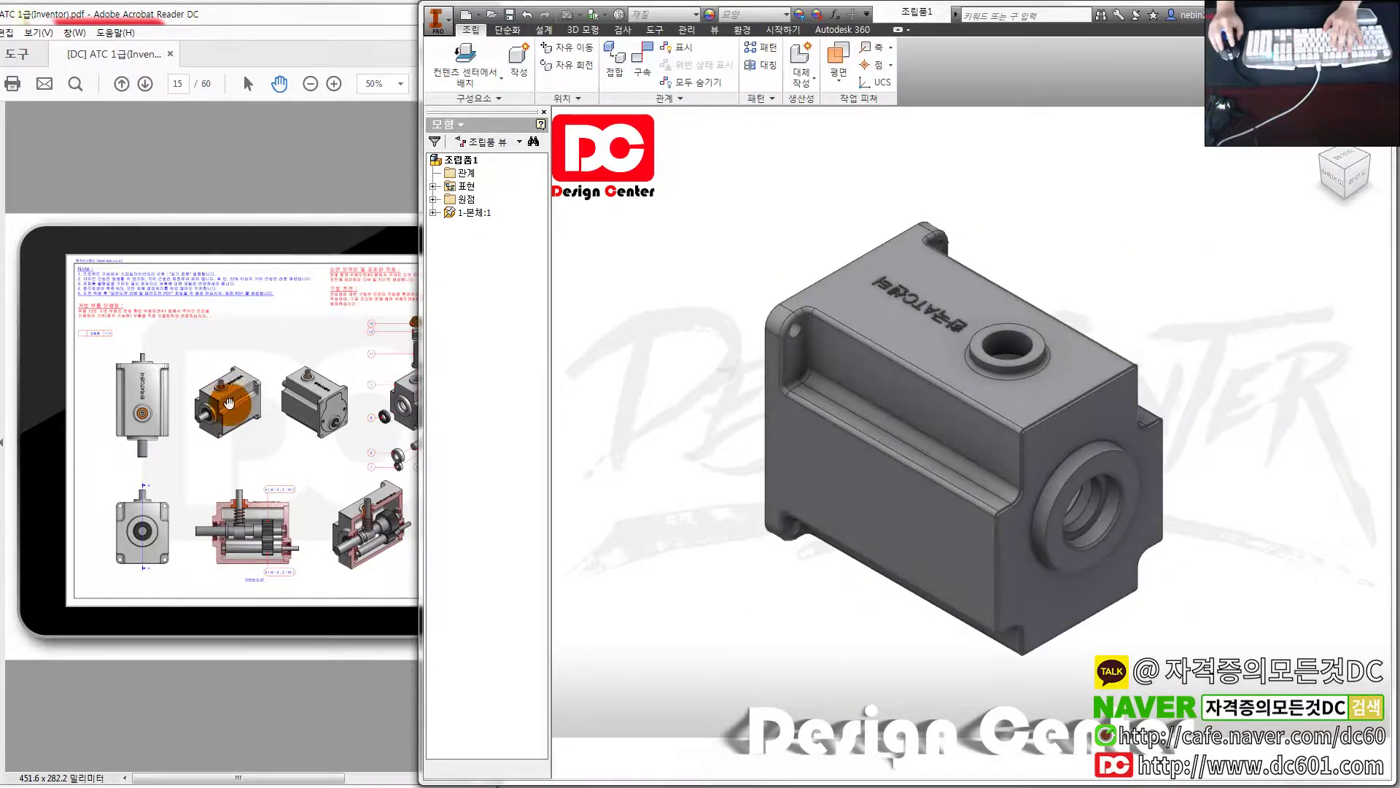
left_click(223, 404)
left_click(1368, 163)
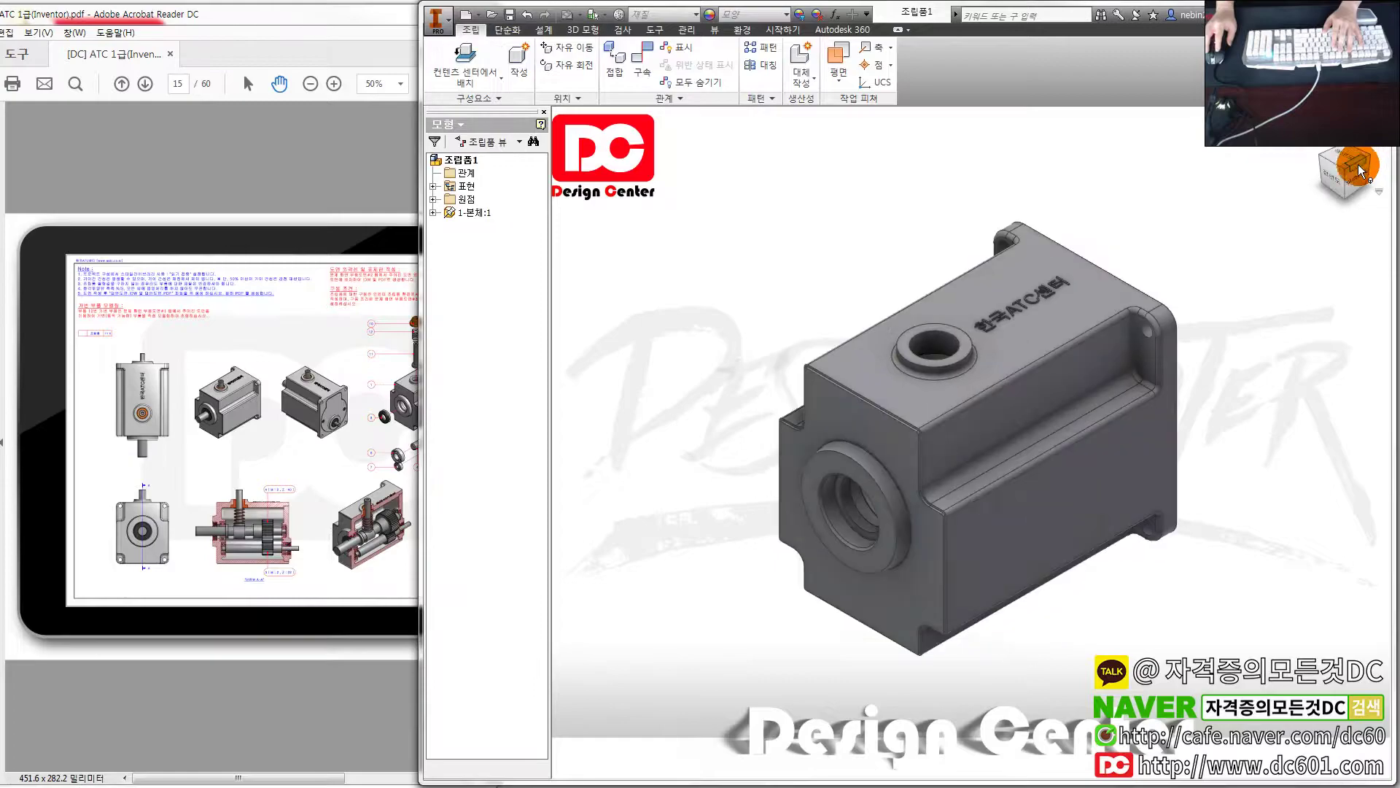
right_click(1351, 178)
mouse_move(1327, 273)
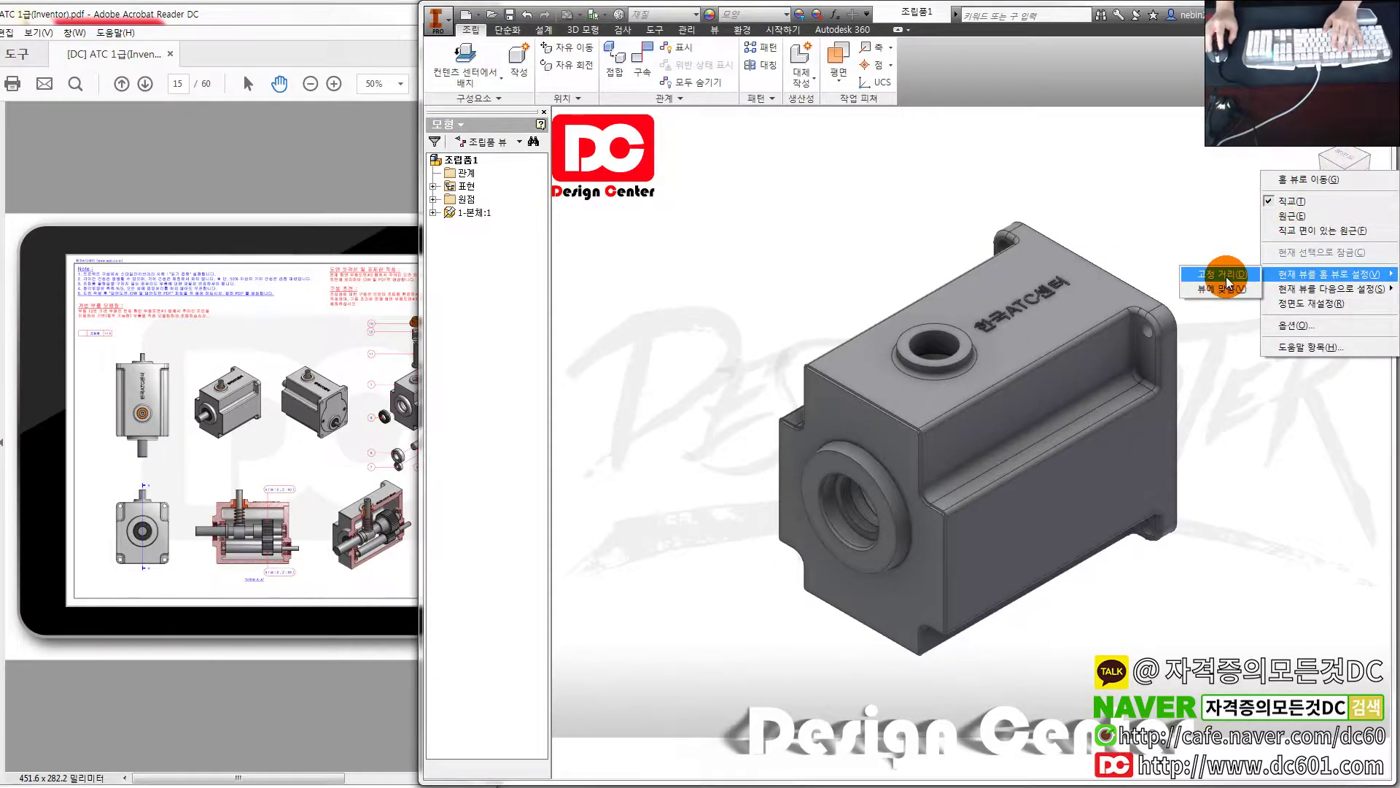
left_click(1224, 289)
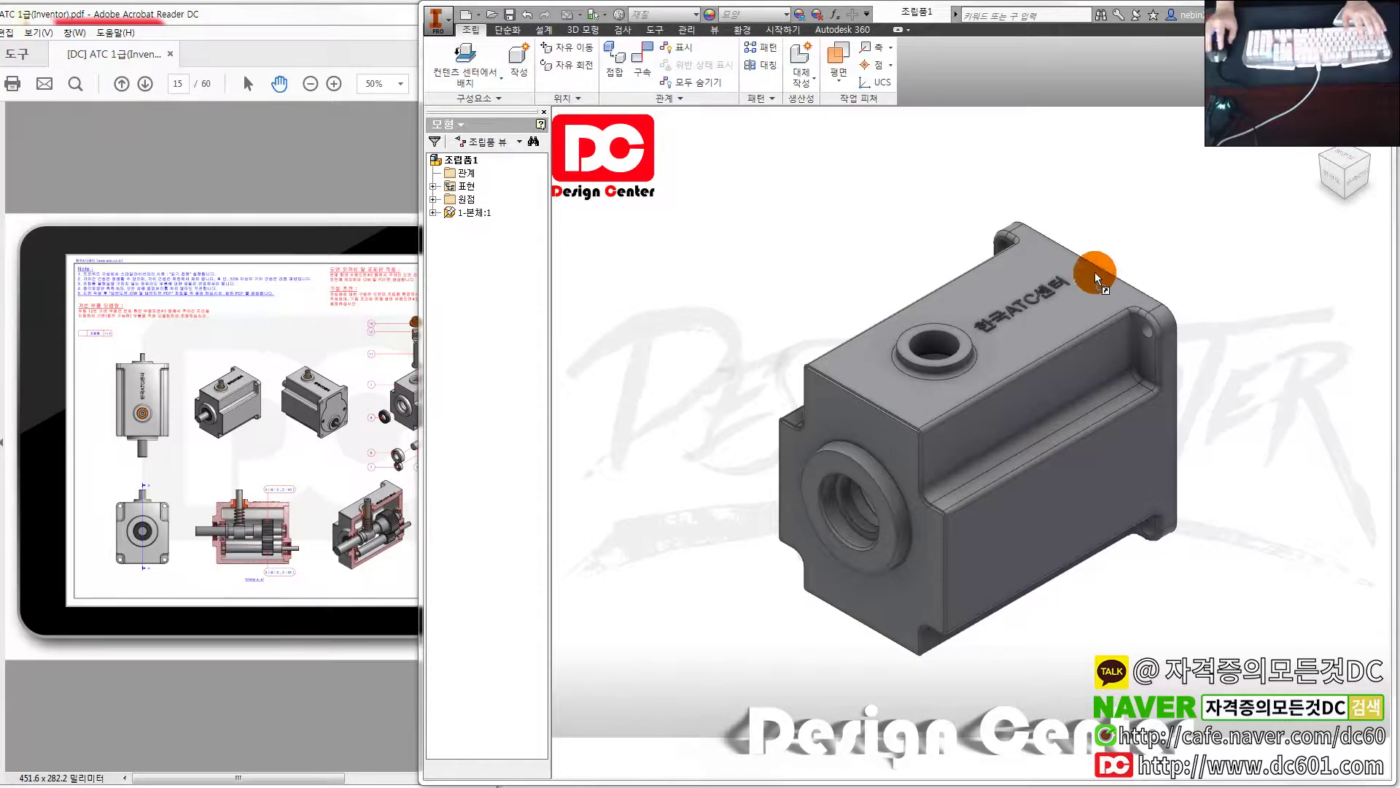
Bring in the remaining gearbox parts: shafts, bearings, seals, spring, cover and screw
key("ctrl+z")
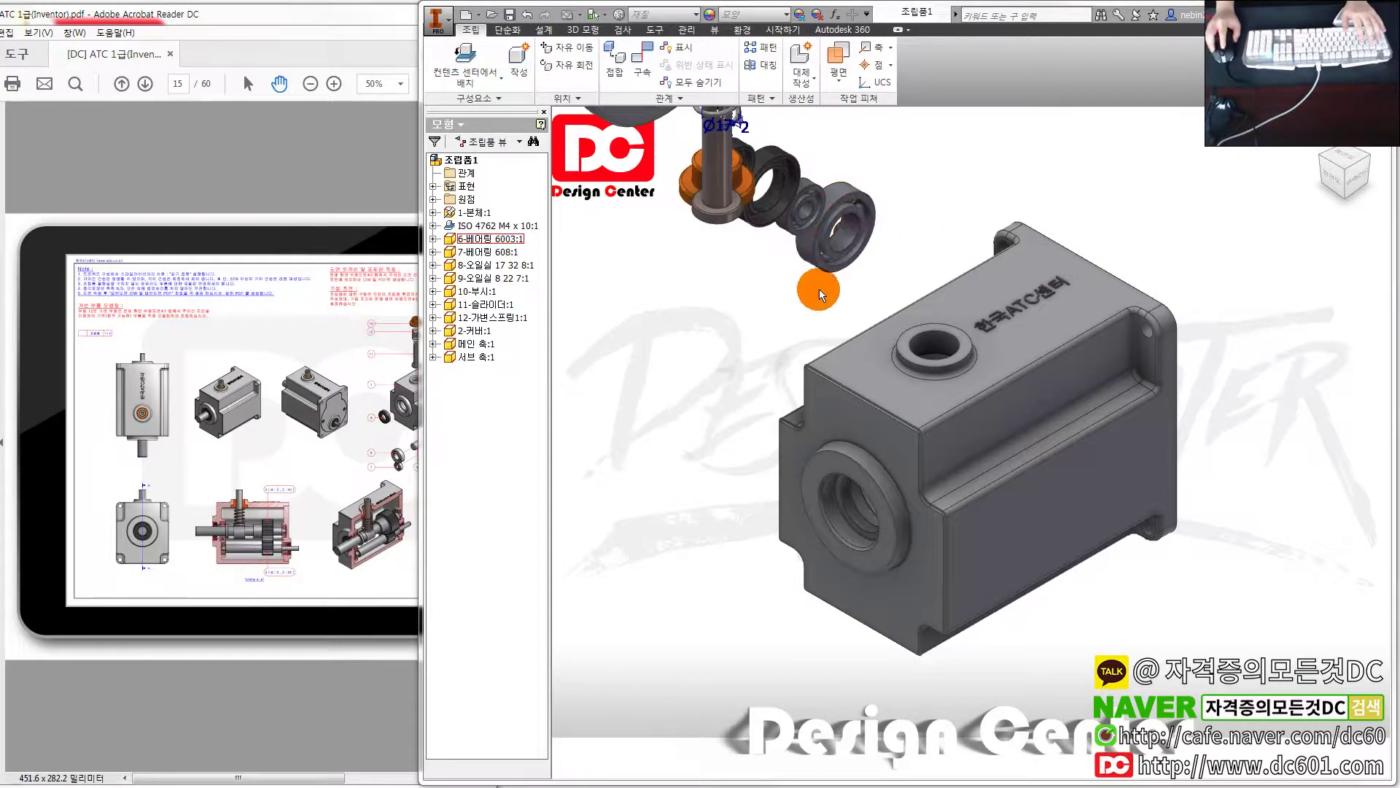
scroll(802, 313, "down", 3)
key("ctrl+z")
key("ctrl+z")
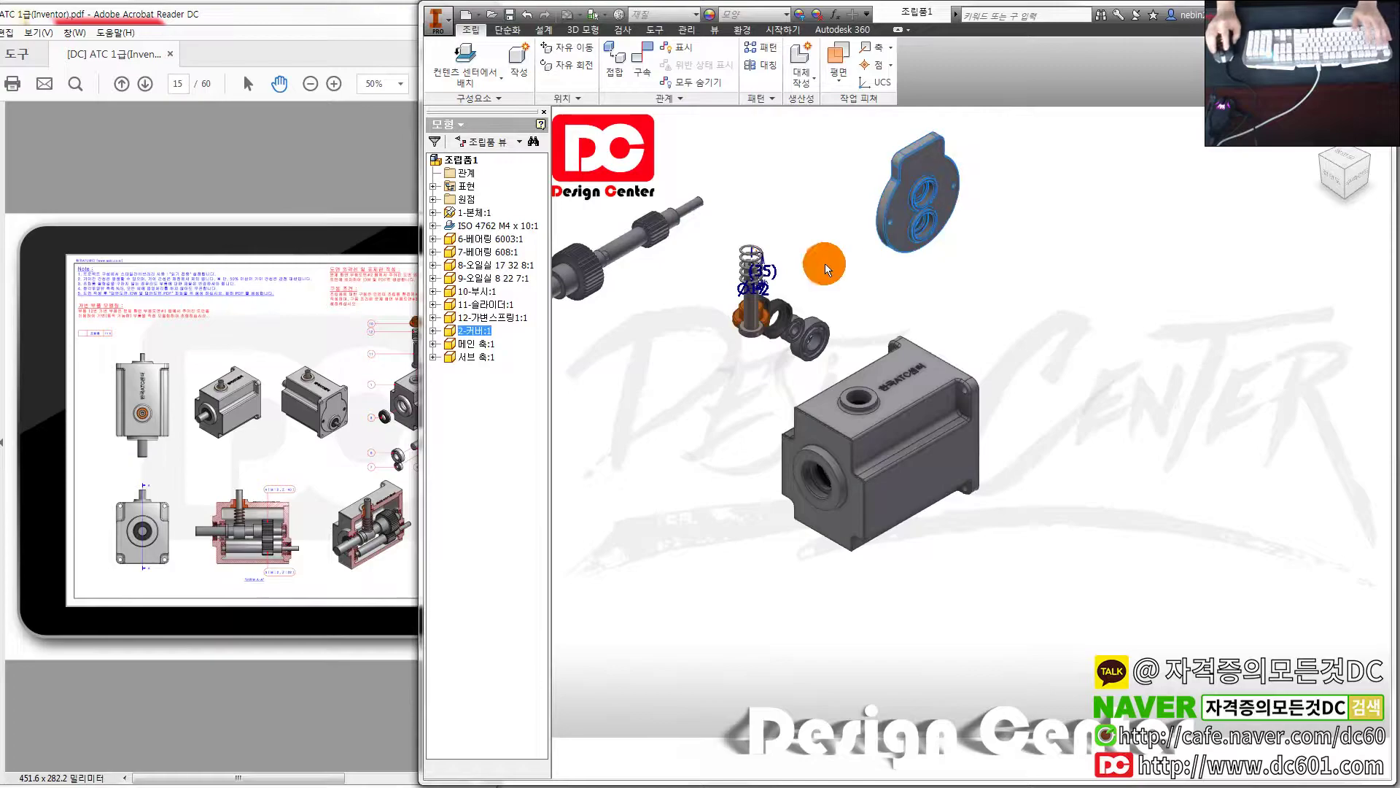
key("ctrl+z")
key("ctrl+z")
key("ctrl+z")
key("ctrl+z")
key("ctrl+z")
key("ctrl+z")
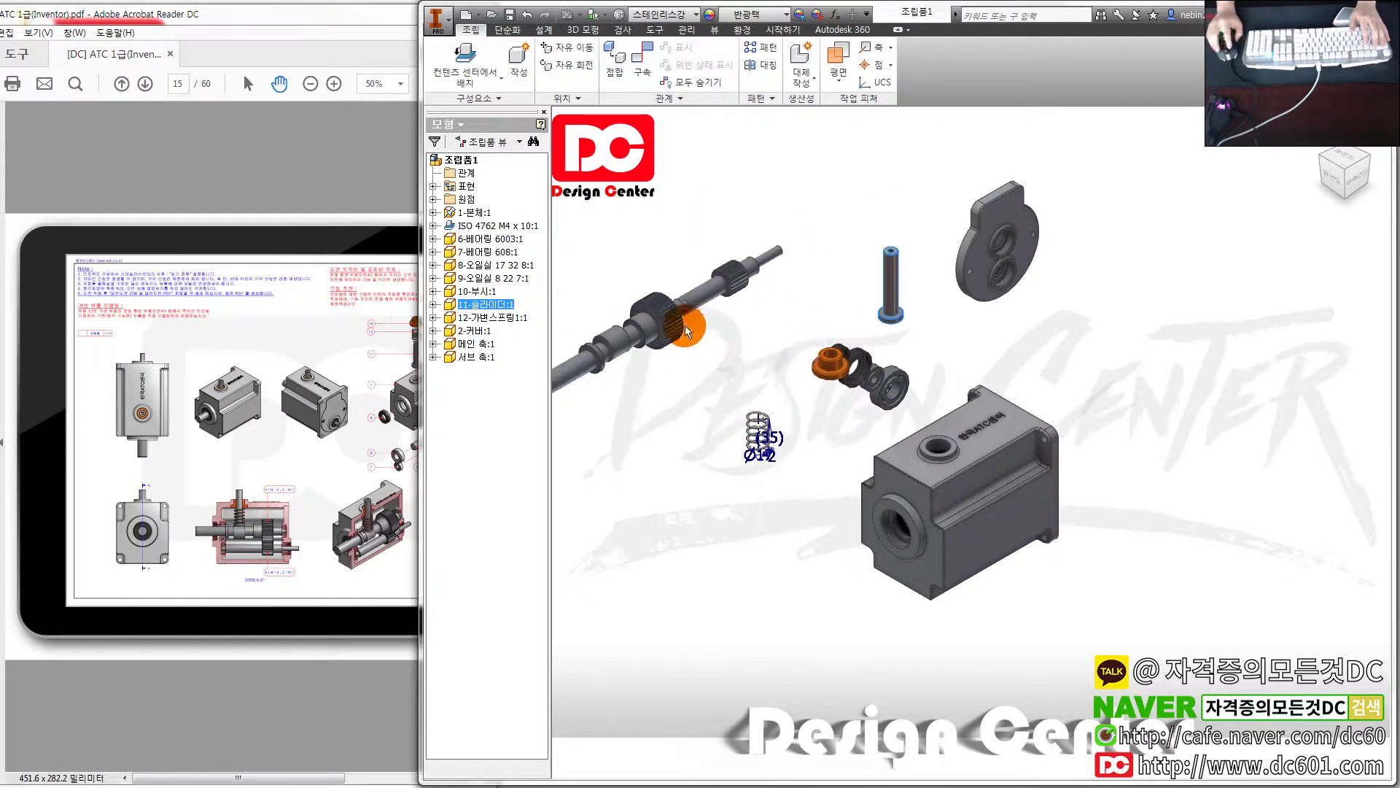
key("ctrl+z")
key("ctrl+z")
key("ctrl+z")
key("ctrl+z")
key("ctrl+z")
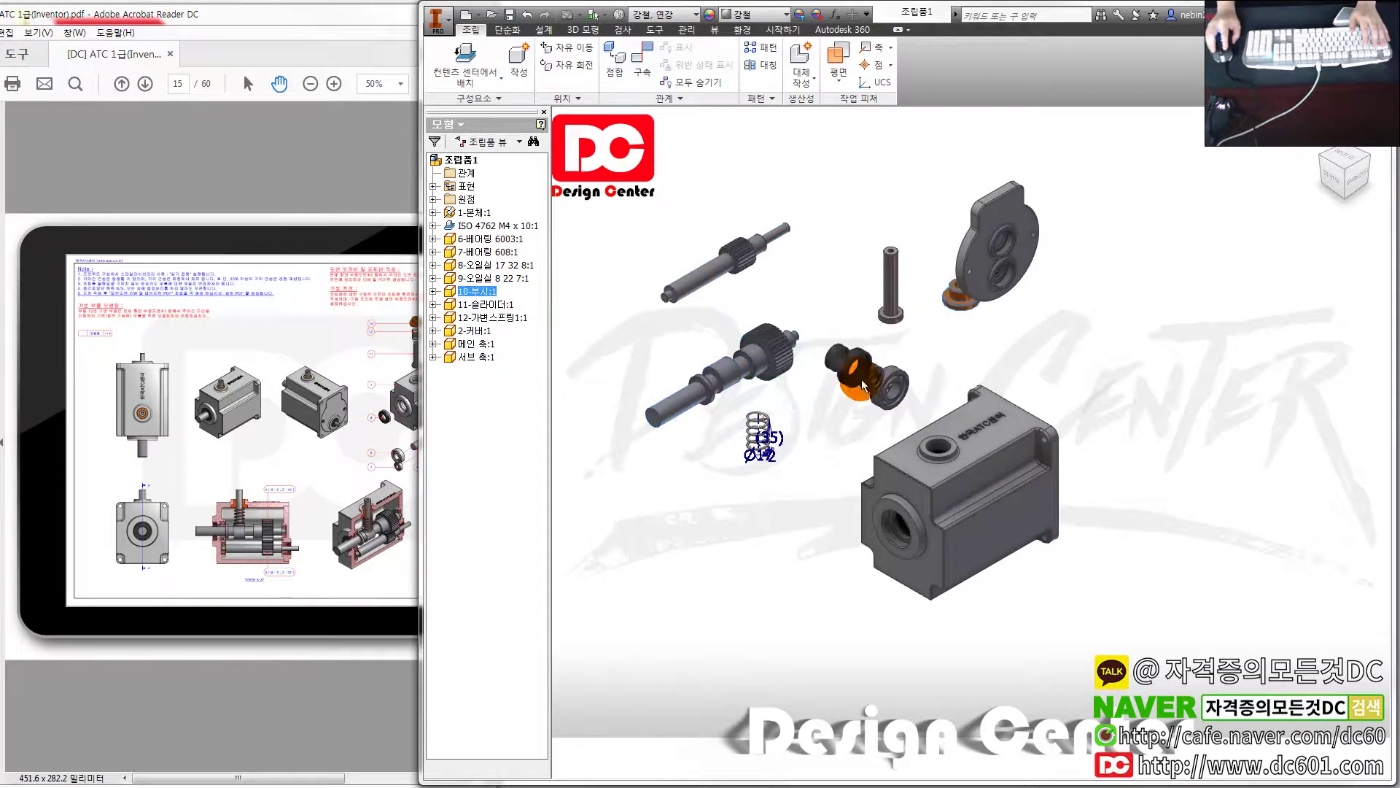
key("ctrl+z")
key("ctrl+z")
key("ctrl+z")
key("ctrl+z")
key("ctrl+z")
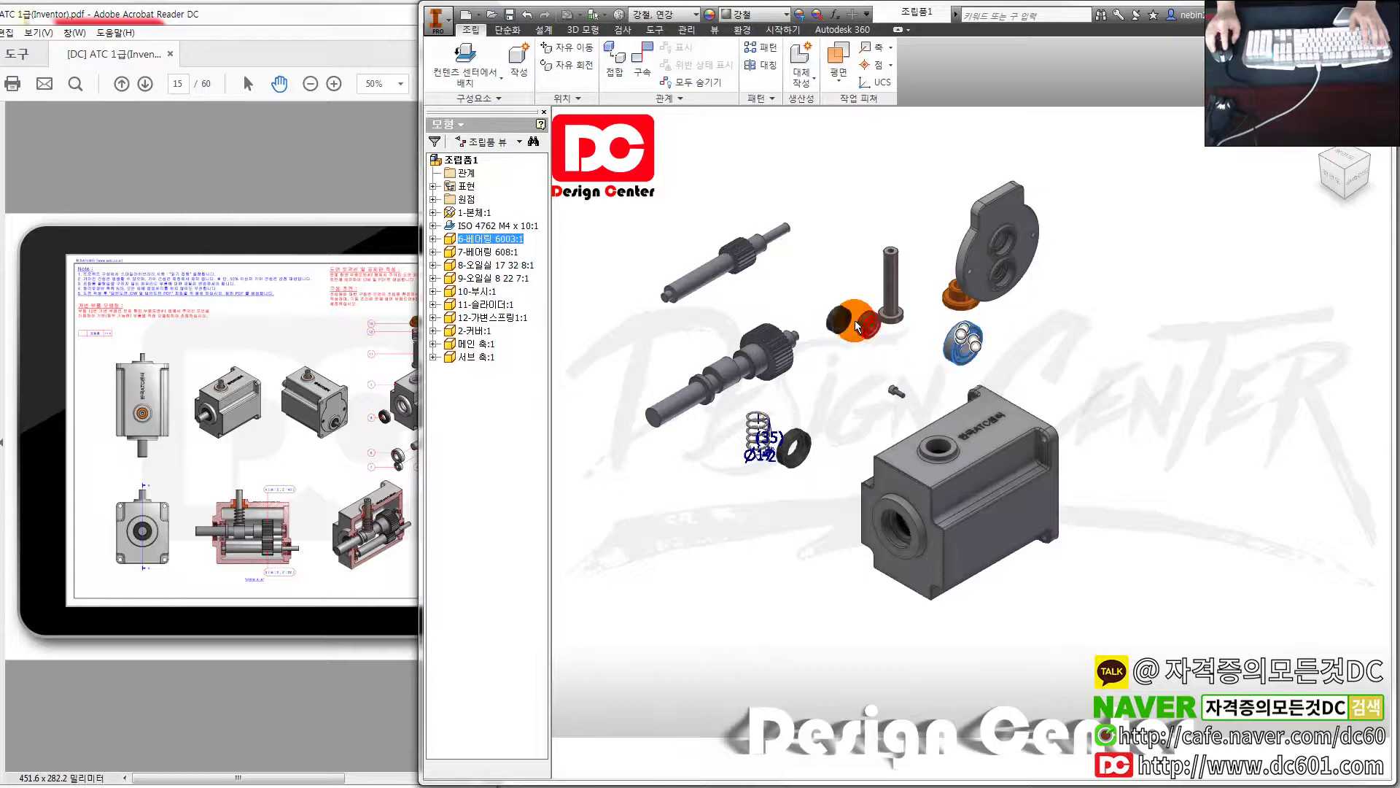
key("ctrl+z")
key("ctrl+z")
key("ctrl+z")
key("ctrl+z")
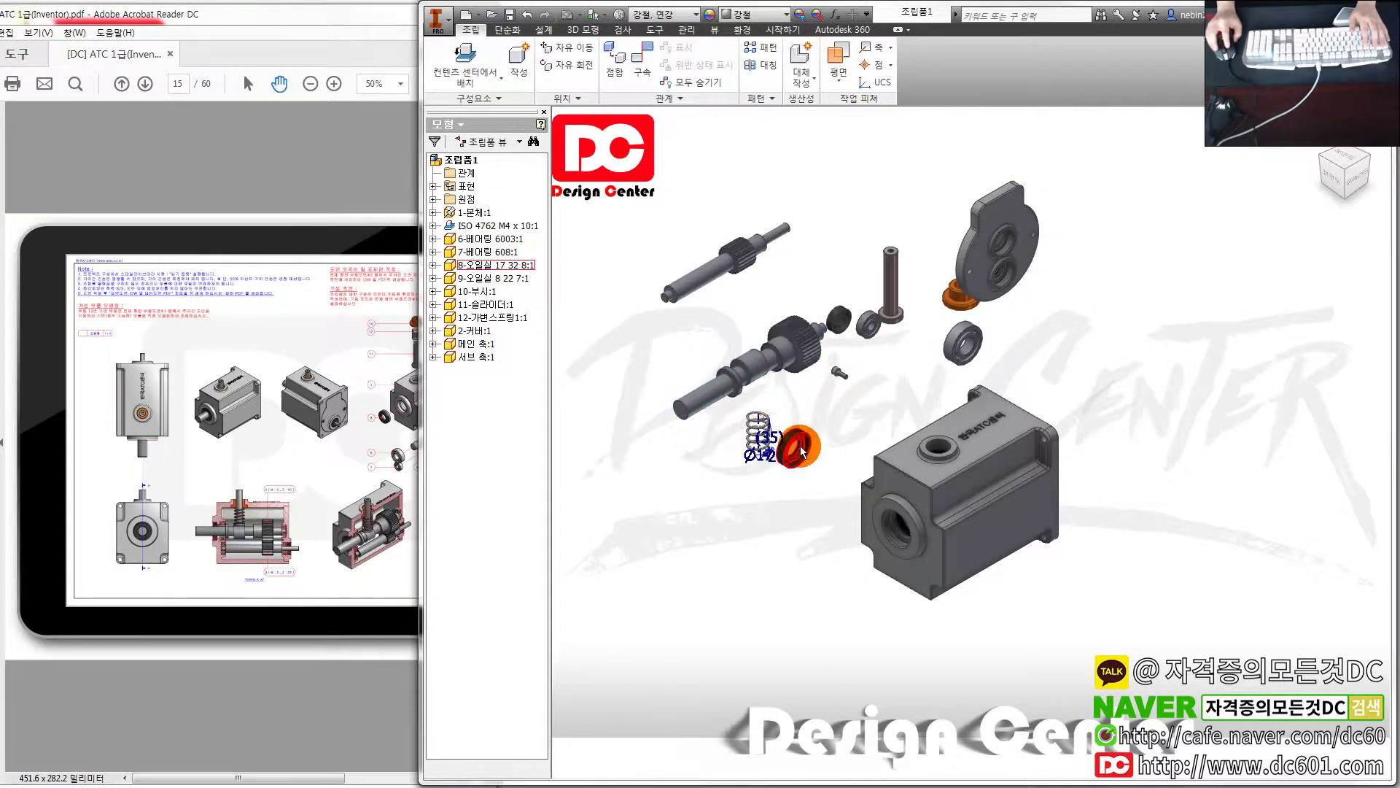
key("ctrl+z")
key("ctrl+z")
Make the spring part 12-가변스프링 adaptive
right_click(478, 315)
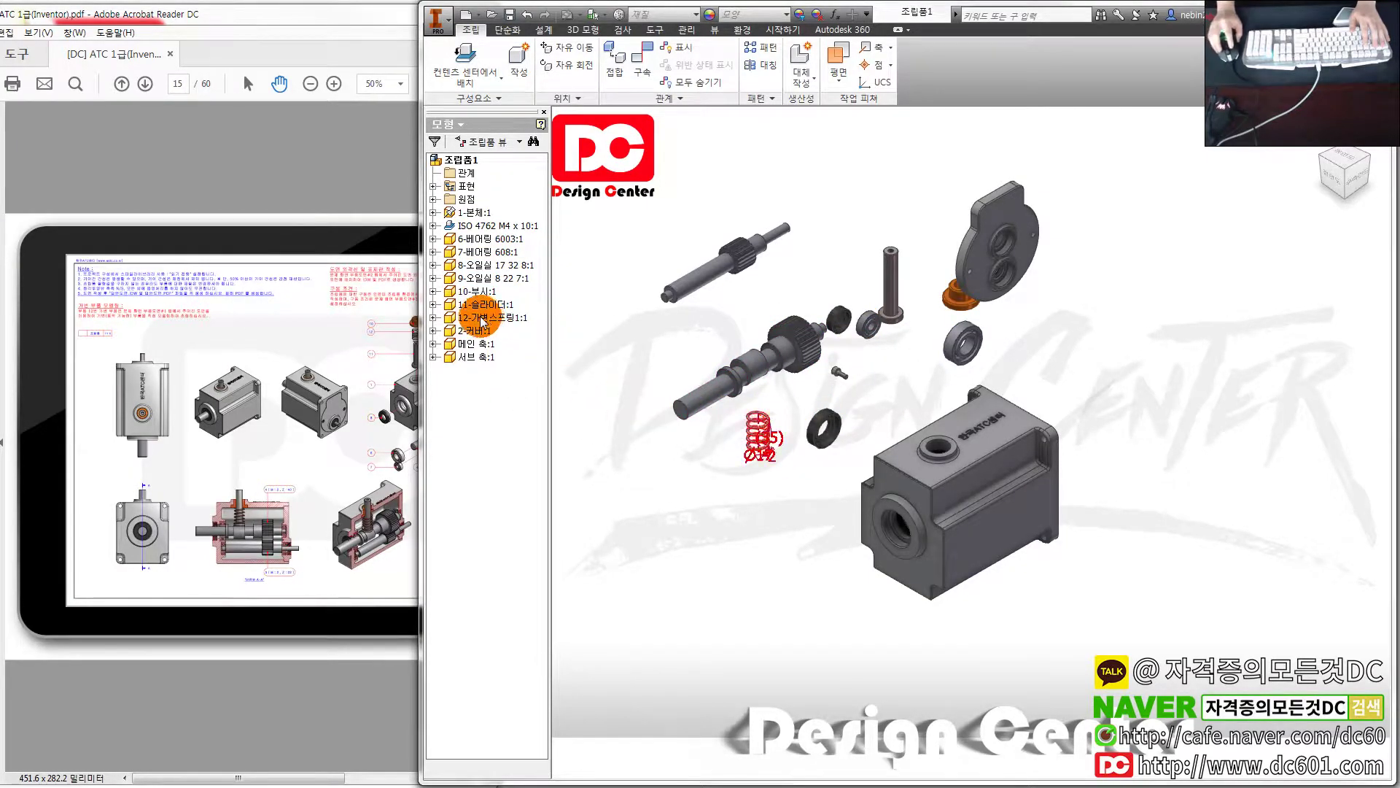
left_click(516, 616)
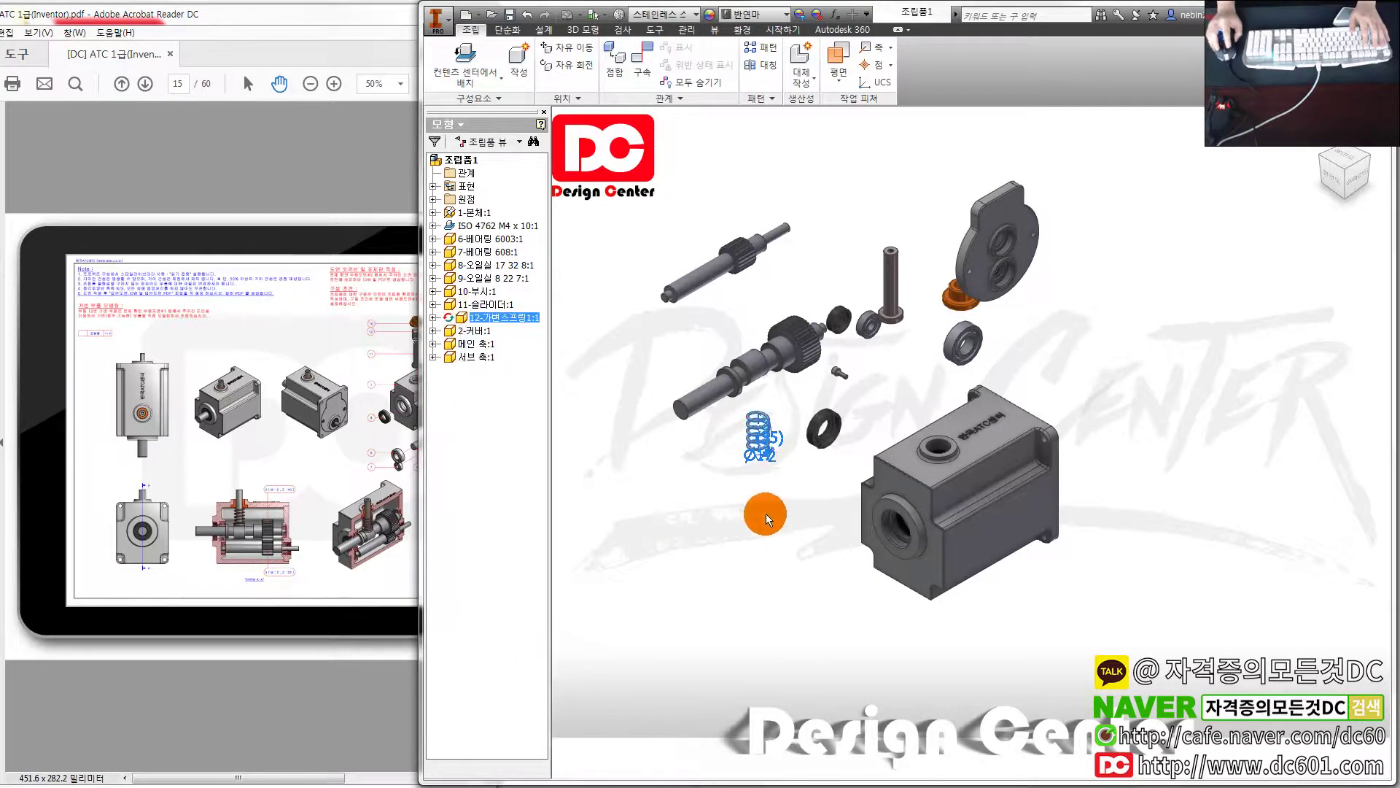
scroll(766, 467, "up", 2)
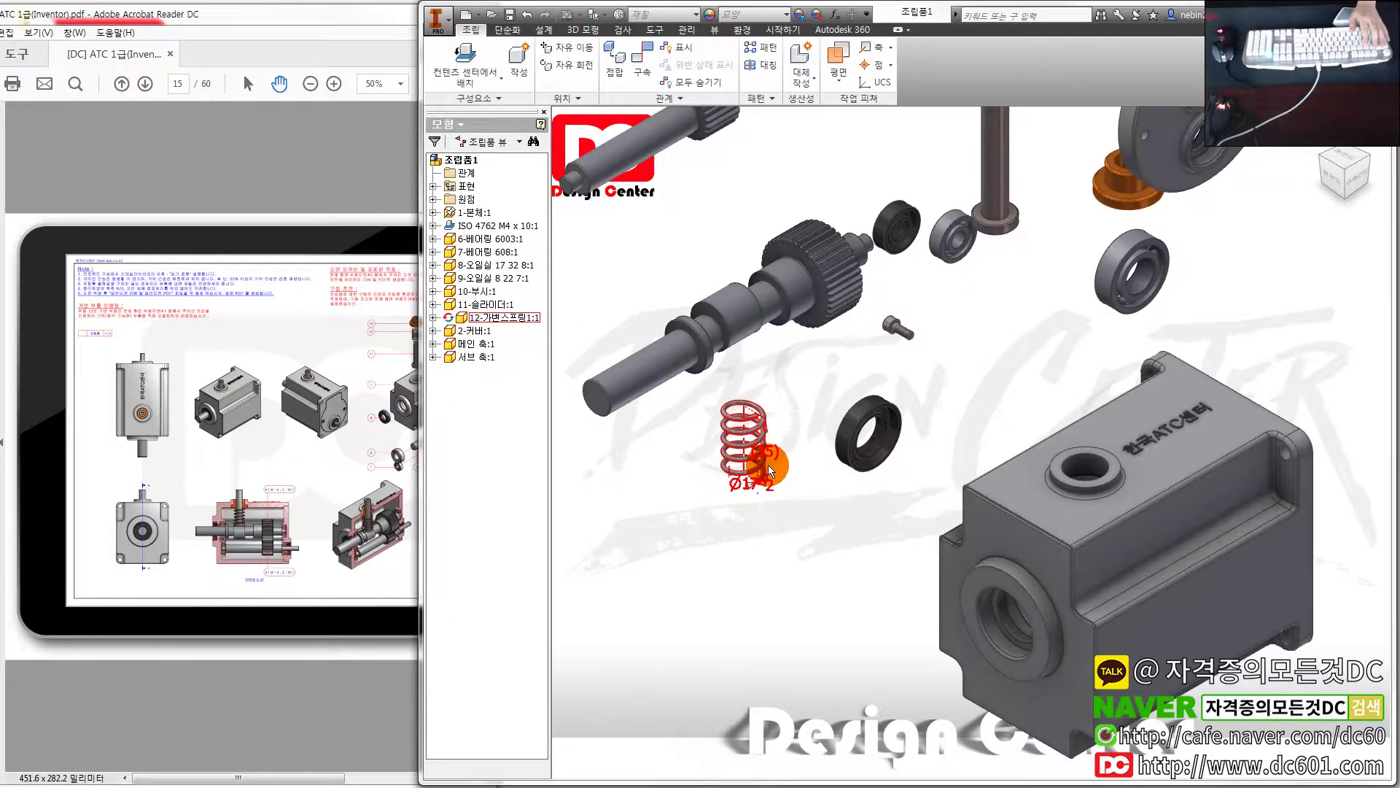
Zoom and pan the reference PDF to show section view A-A
left_click(302, 506)
scroll(272, 561, "up", 4, "ctrl")
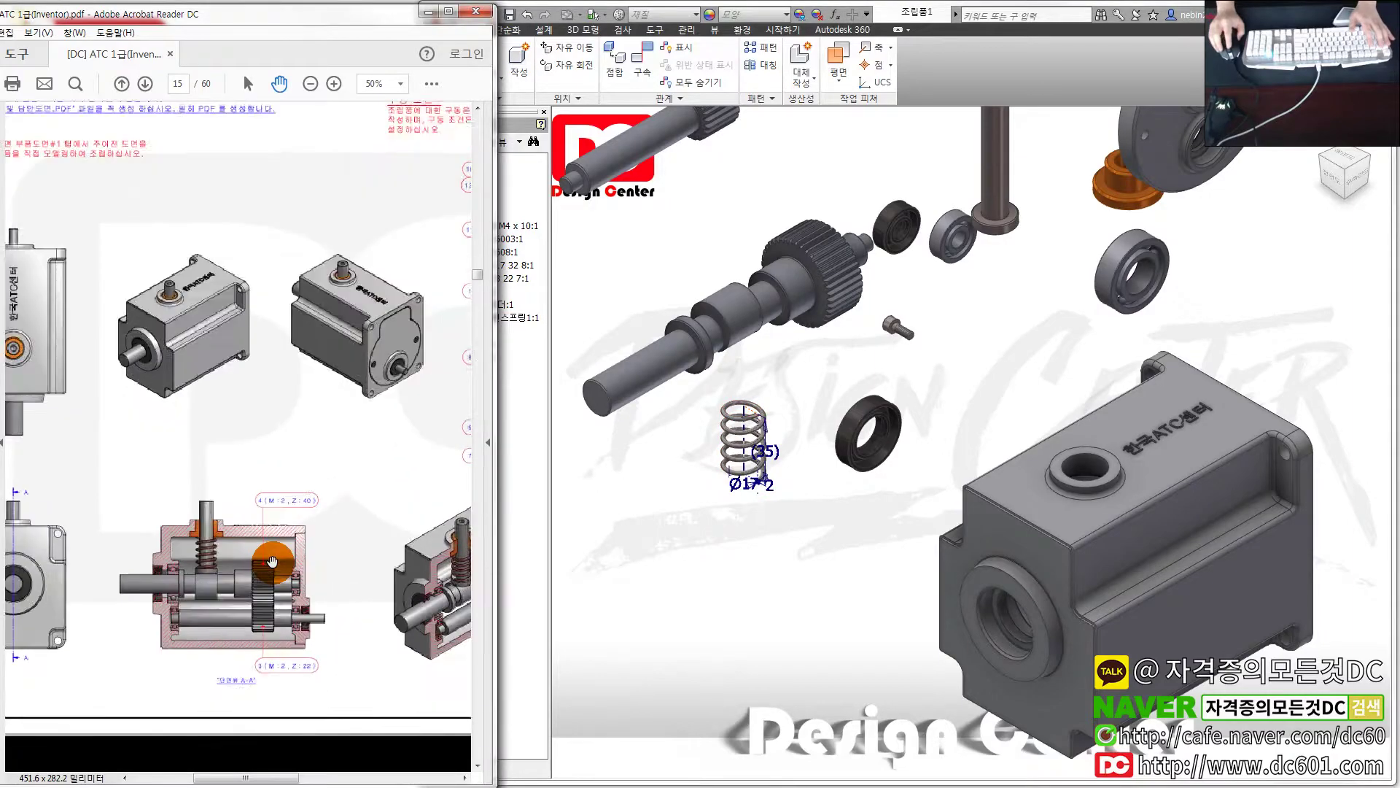
scroll(277, 570, "up", 1, "ctrl")
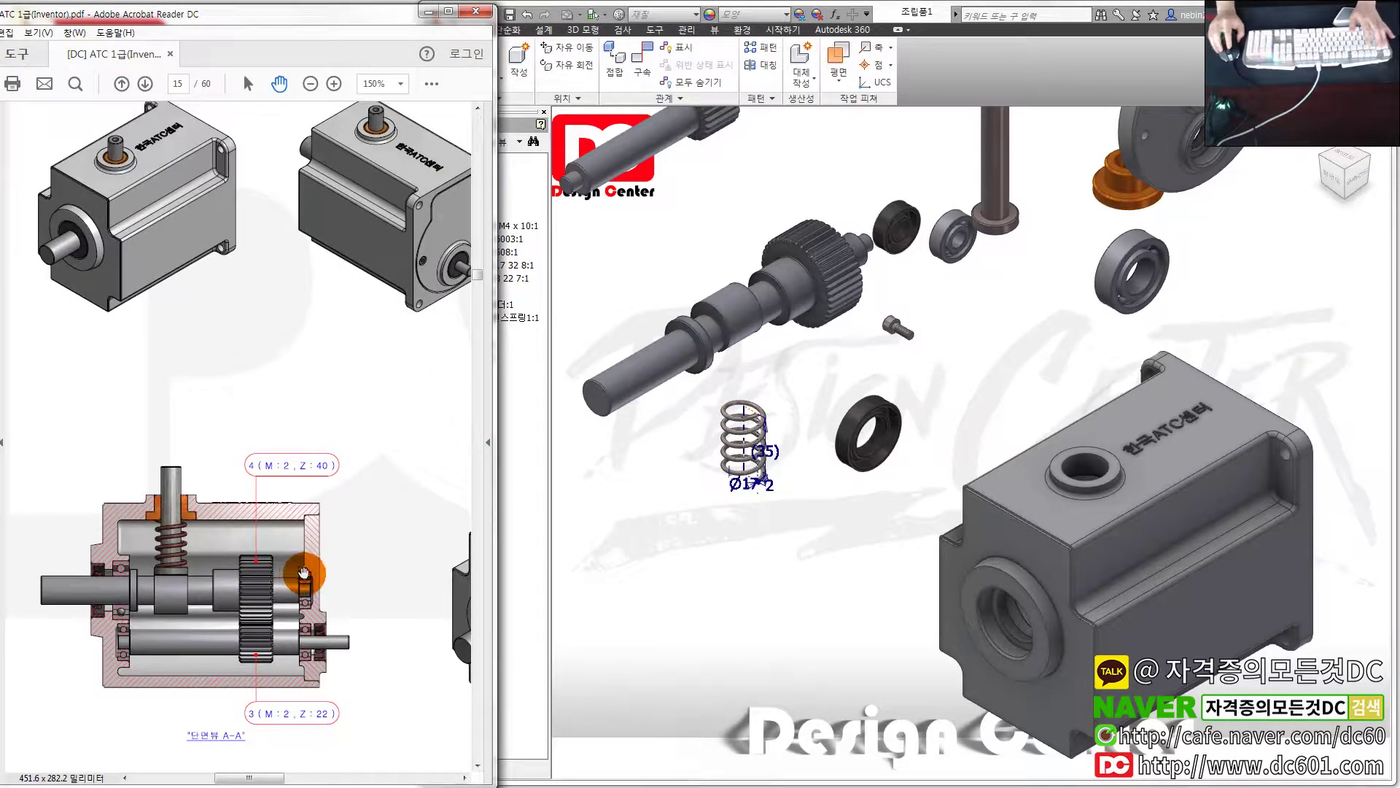
left_click(749, 531)
scroll(740, 536, "down", 2)
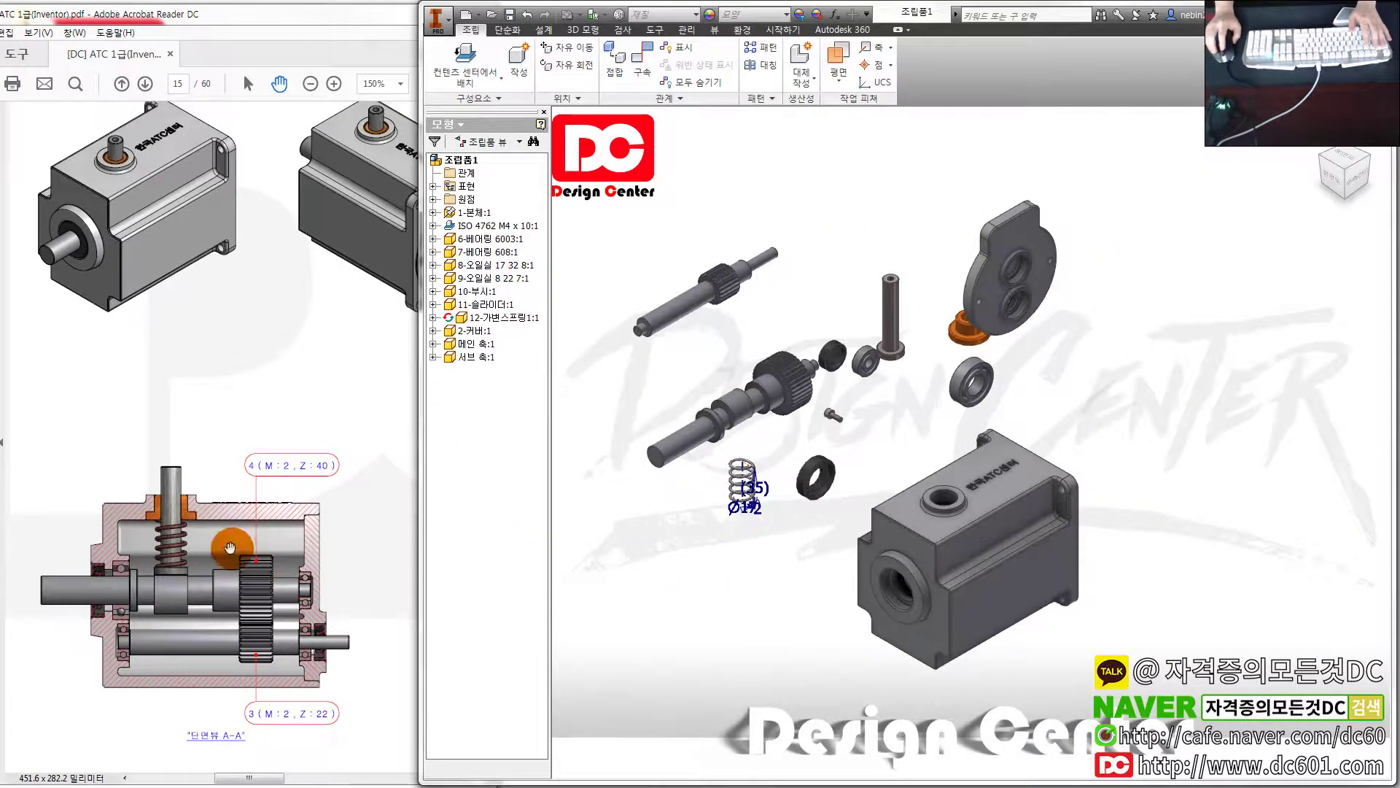
left_click(230, 547)
scroll(231, 547, "down", 4, "ctrl")
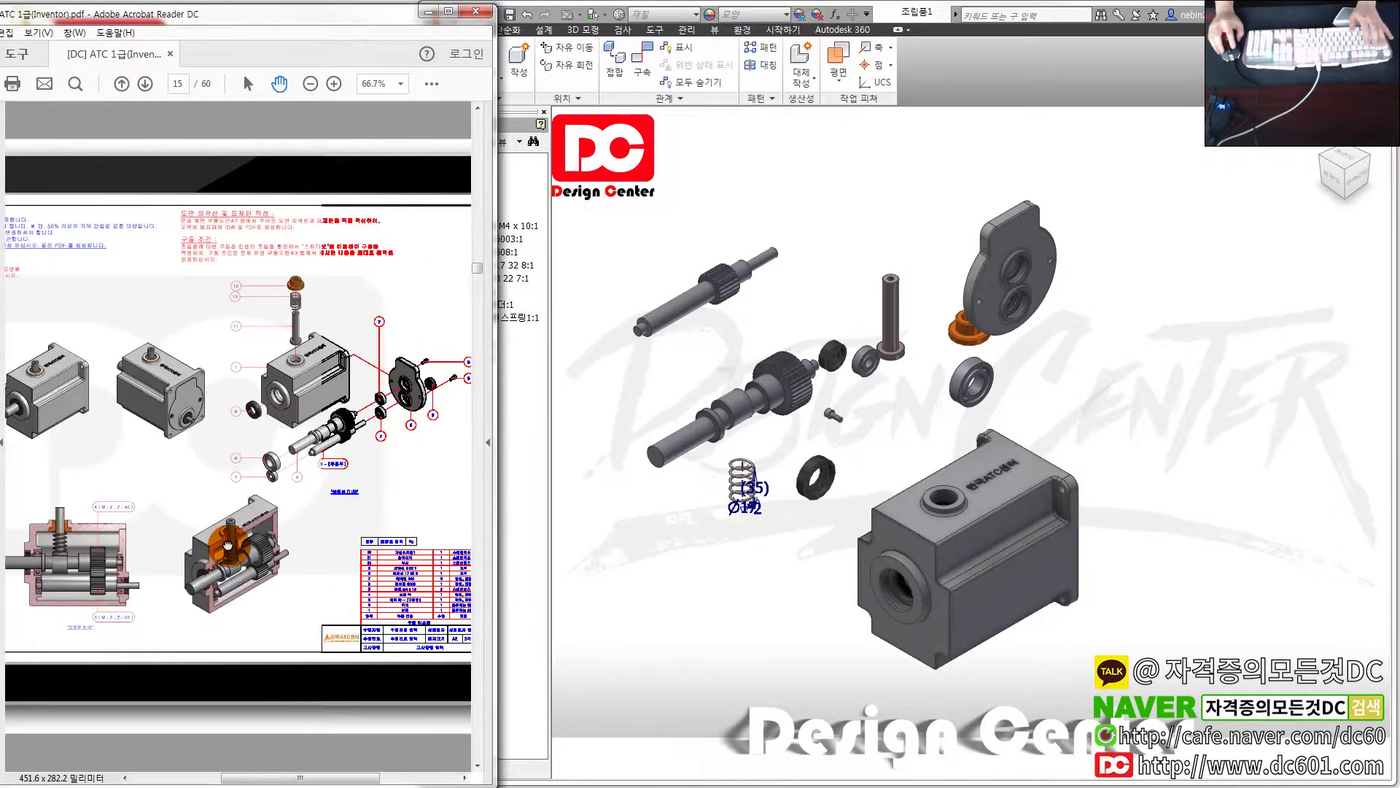
scroll(343, 466, "up", 2, "ctrl")
scroll(329, 487, "up", 1, "ctrl")
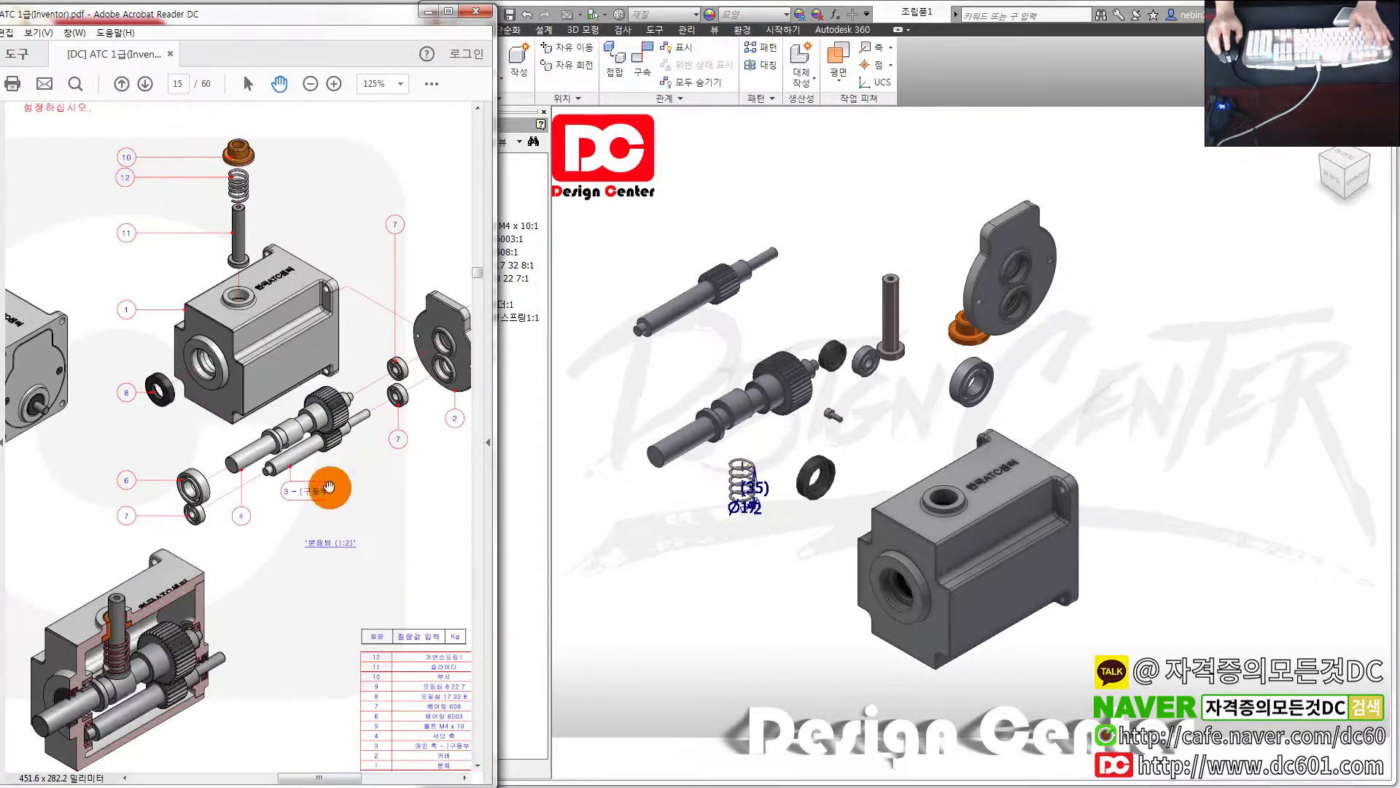
mouse_move(329, 487)
left_mouse_down()
mouse_move(260, 560)
mouse_move(275, 525)
left_mouse_up()
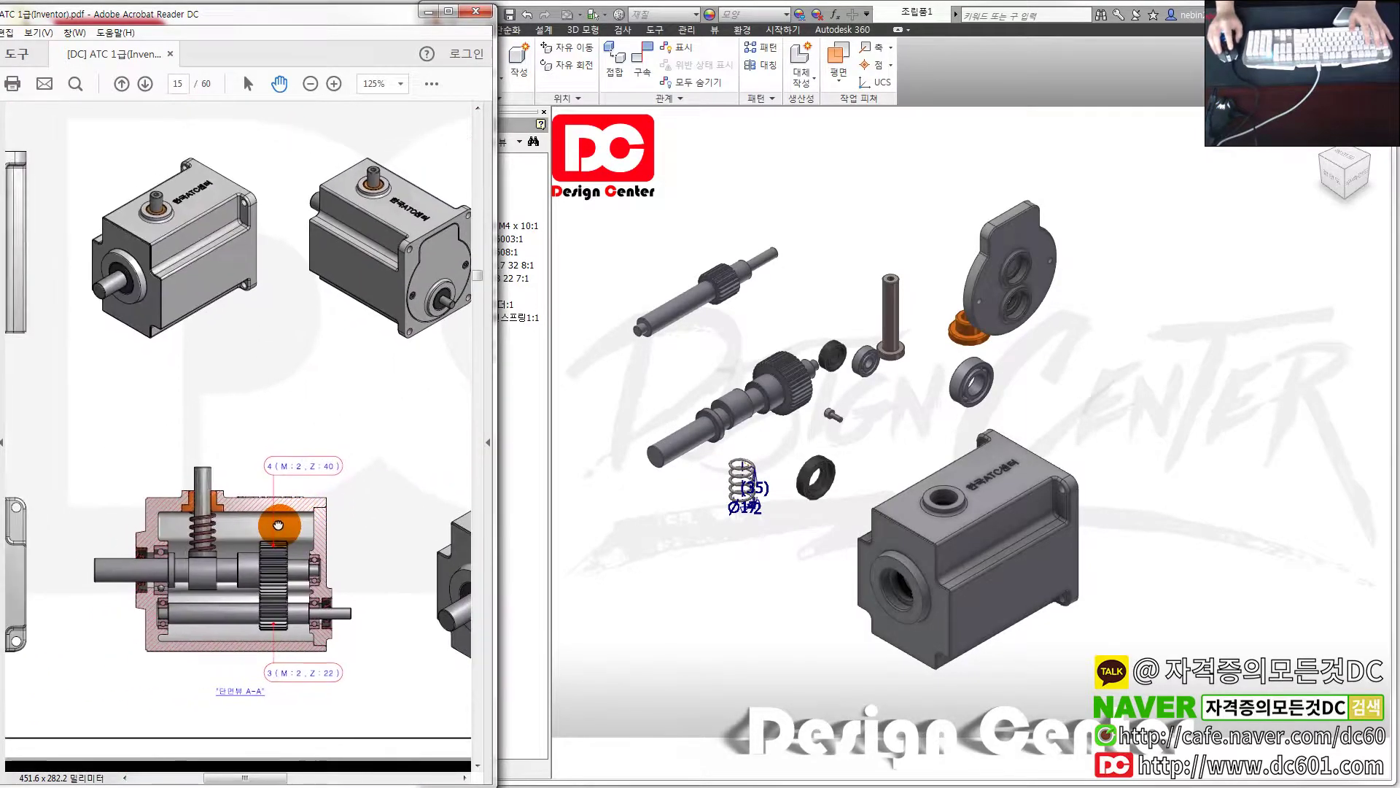
Move the cover aside and set bearing 6003 down beside the gear shaft
left_click(748, 535)
left_click_drag(1013, 262, 1068, 211)
left_click_drag(970, 379, 649, 422)
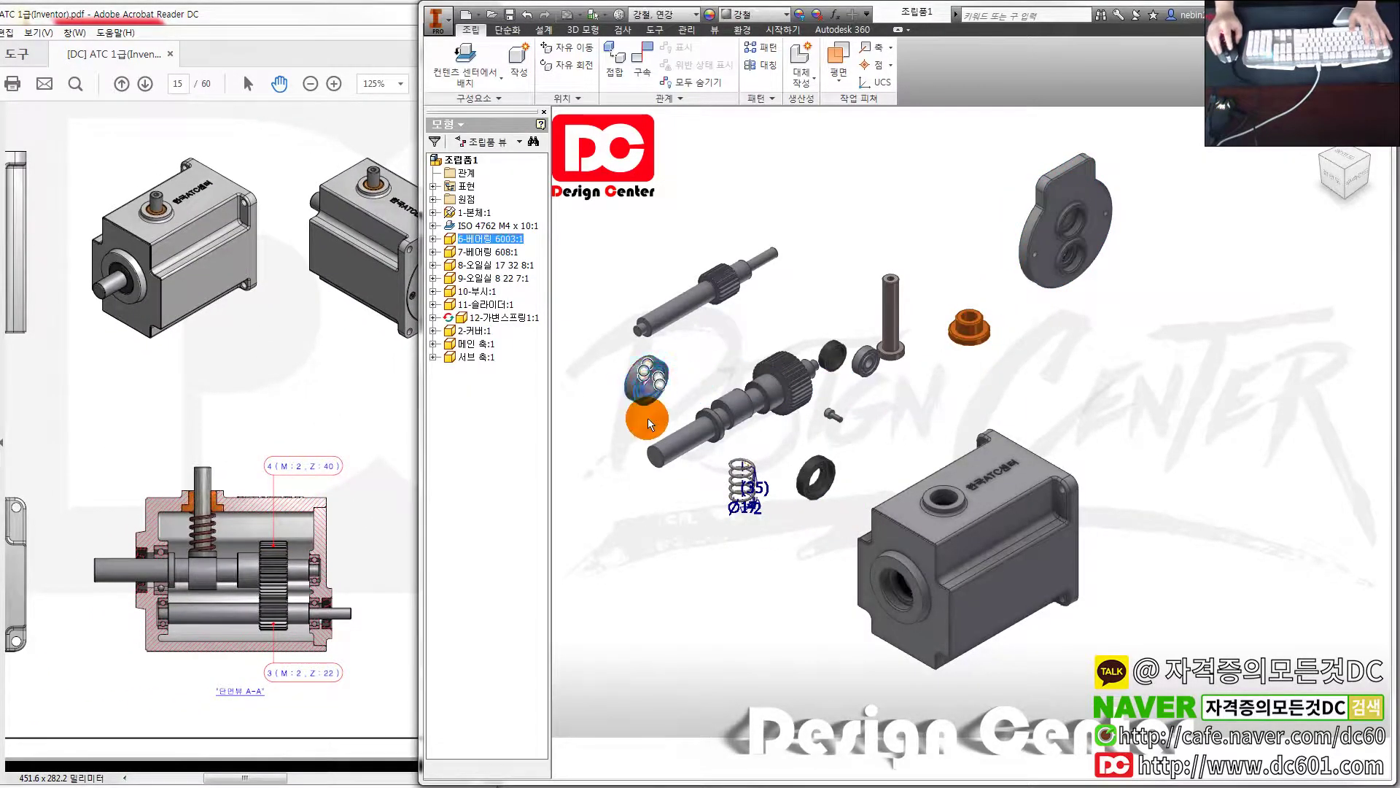
left_click(649, 424)
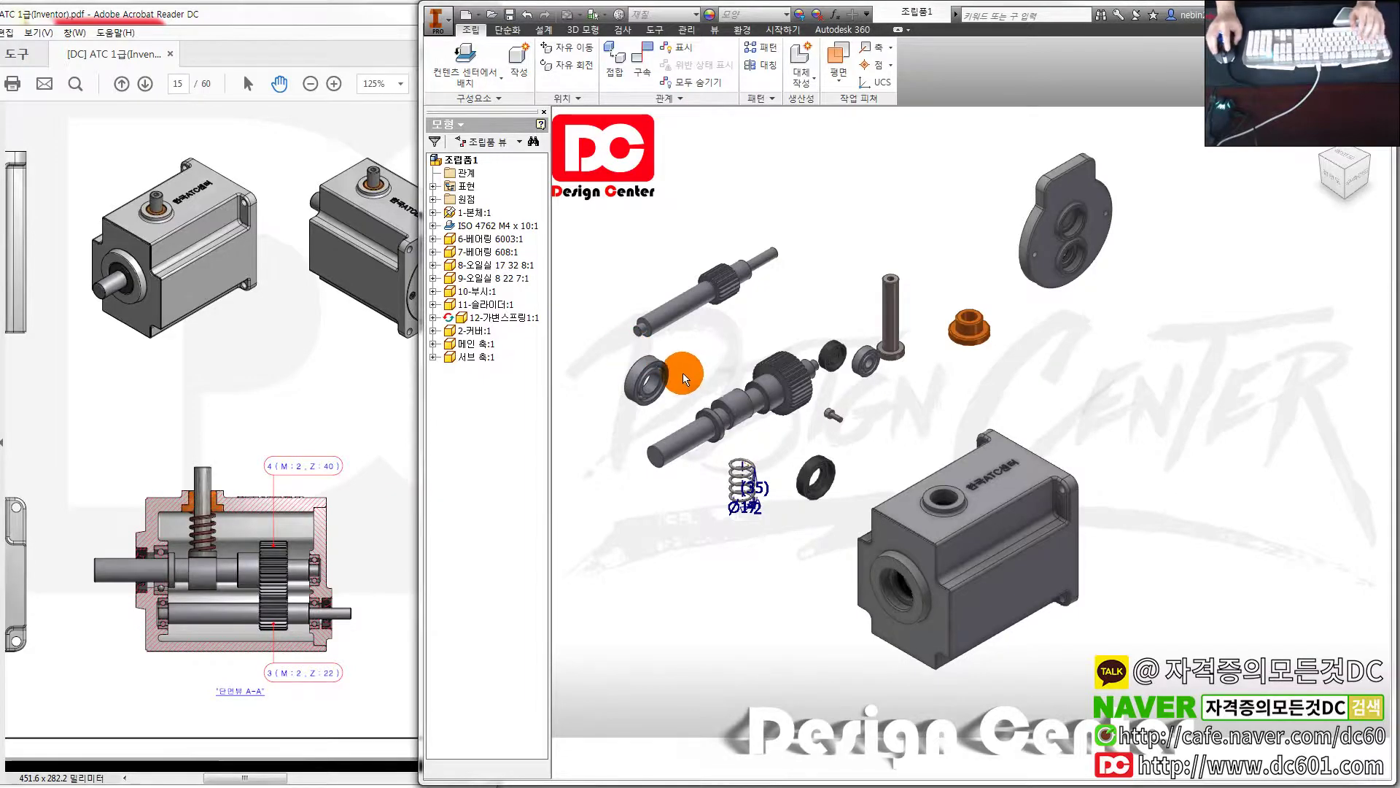
scroll(665, 390, "up", 5)
Begin an Insert constraint between a bearing and the shaft, then cancel it
scroll(665, 394, "down", 2)
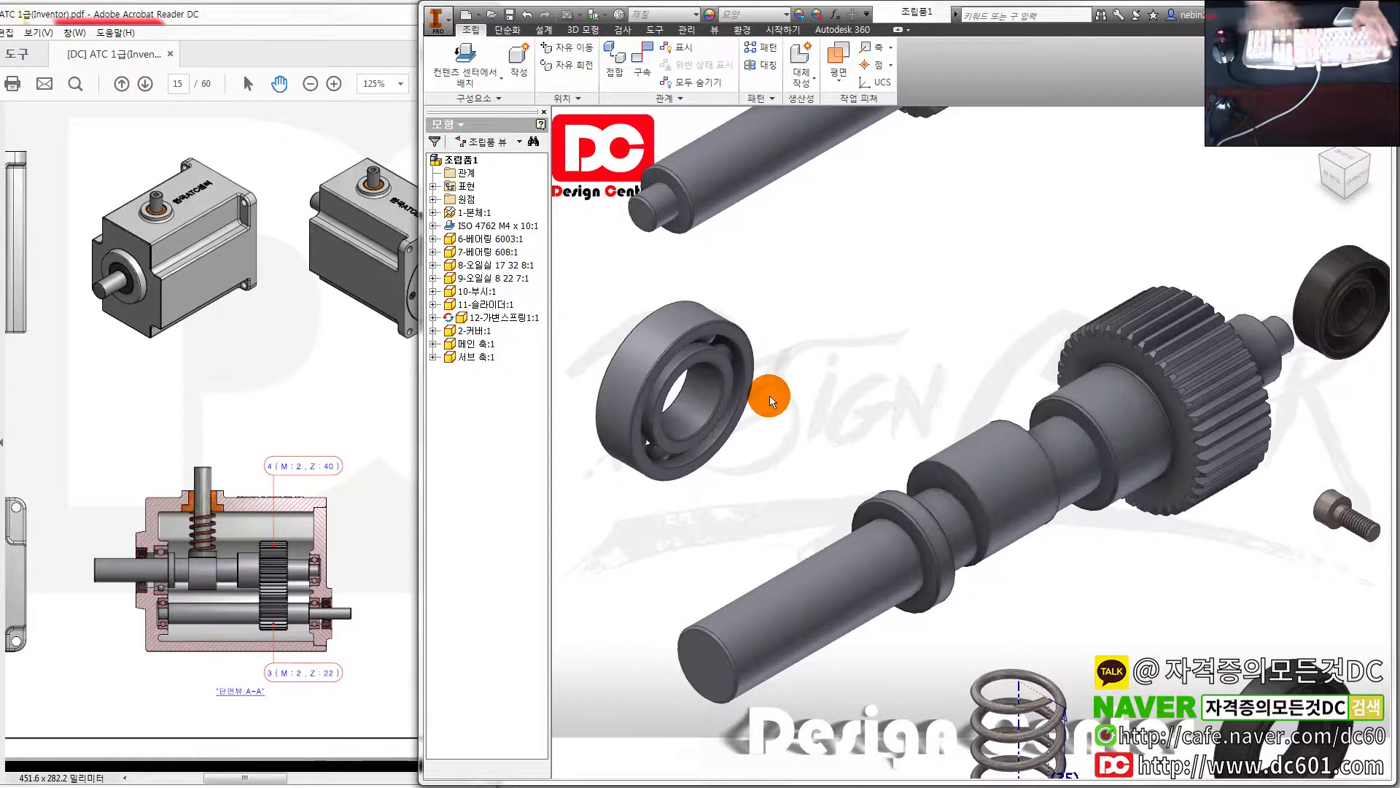
key("c")
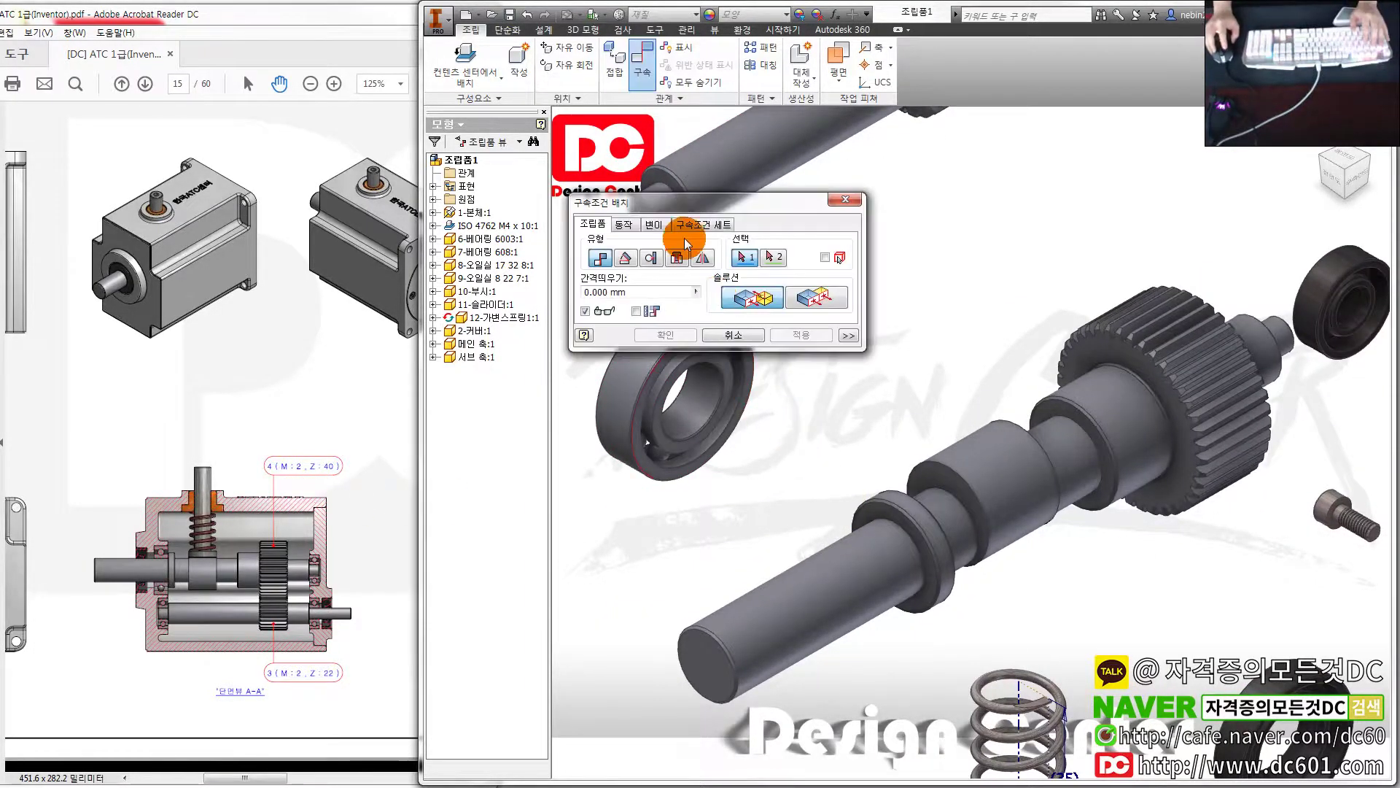
left_click(676, 257)
left_click(733, 397)
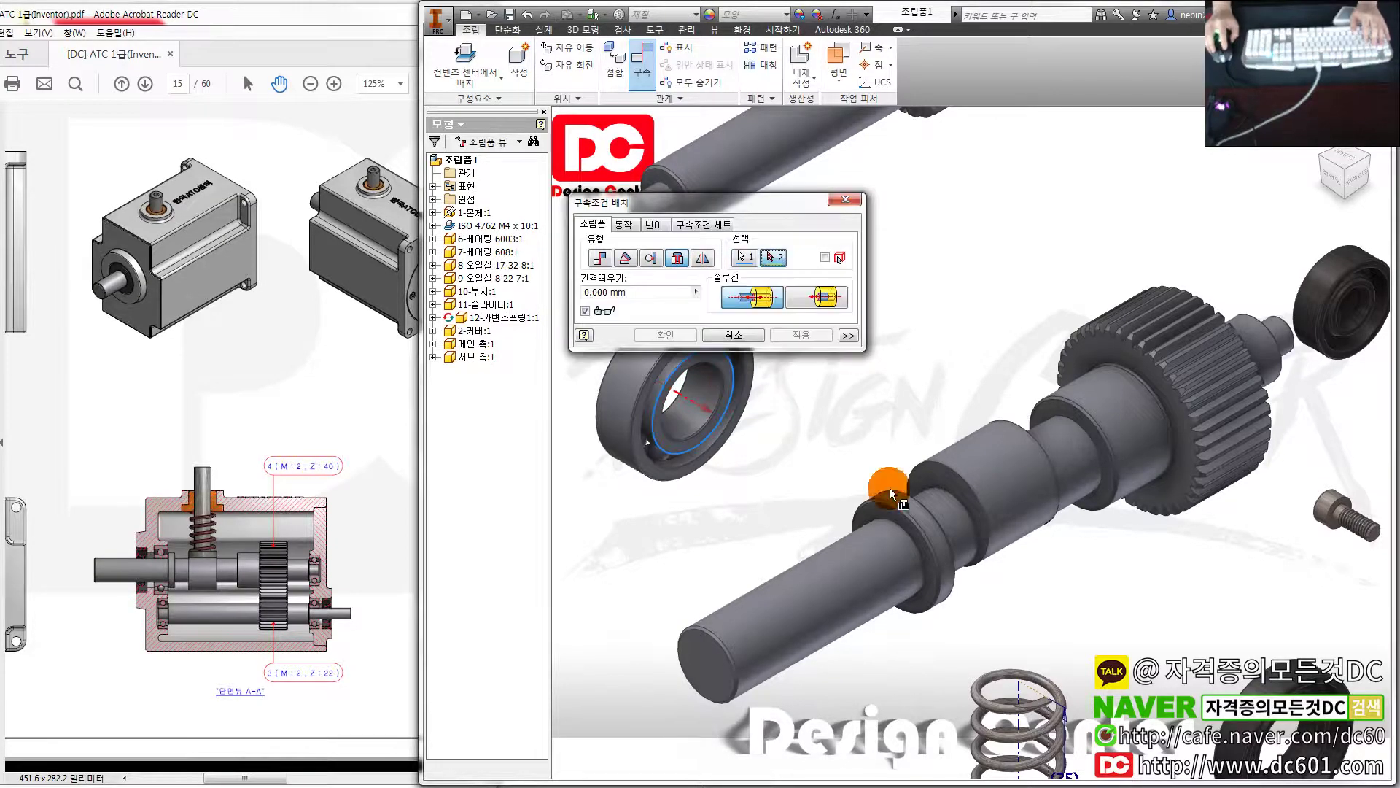
left_click(914, 543)
middle_click_drag(844, 384, 850, 431, "shift")
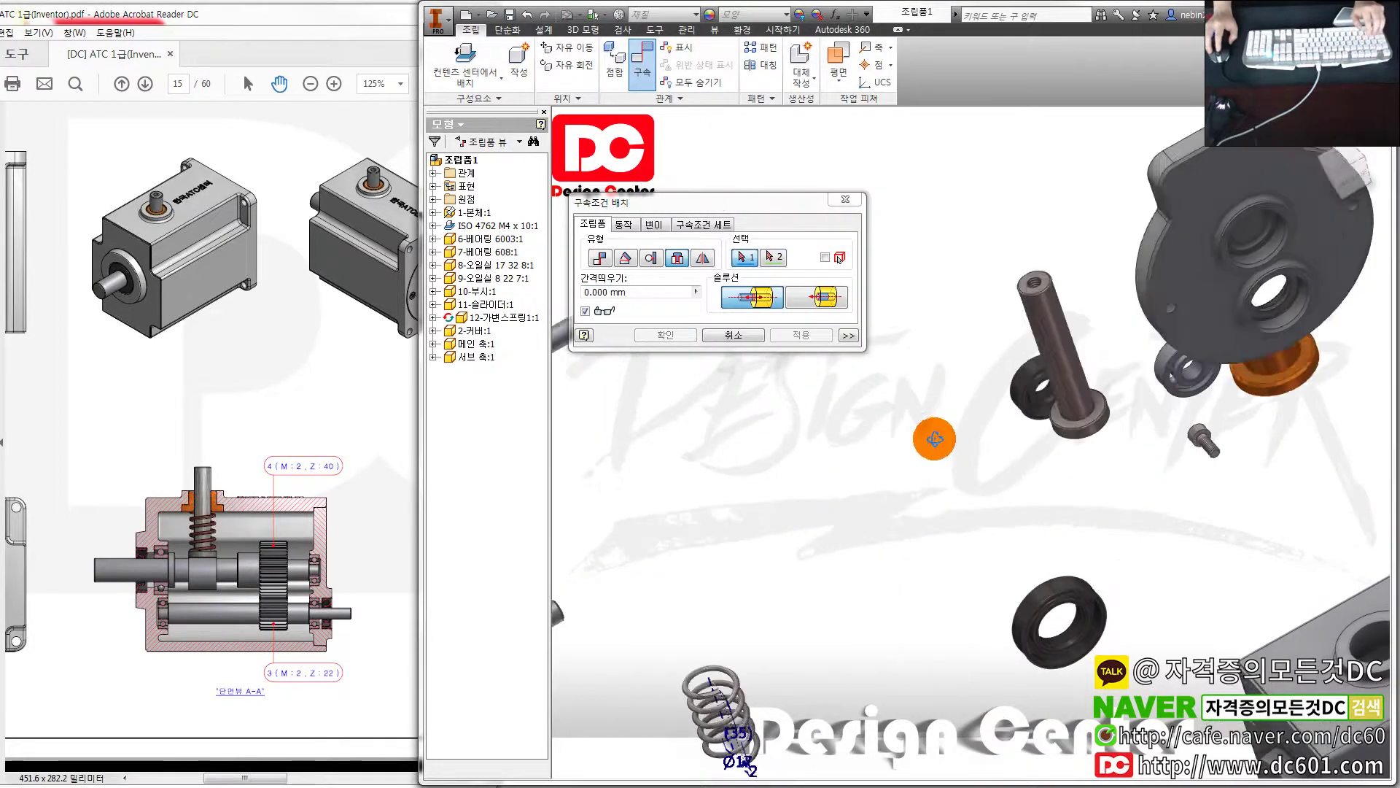
scroll(965, 434, "down", 3)
key("Escape")
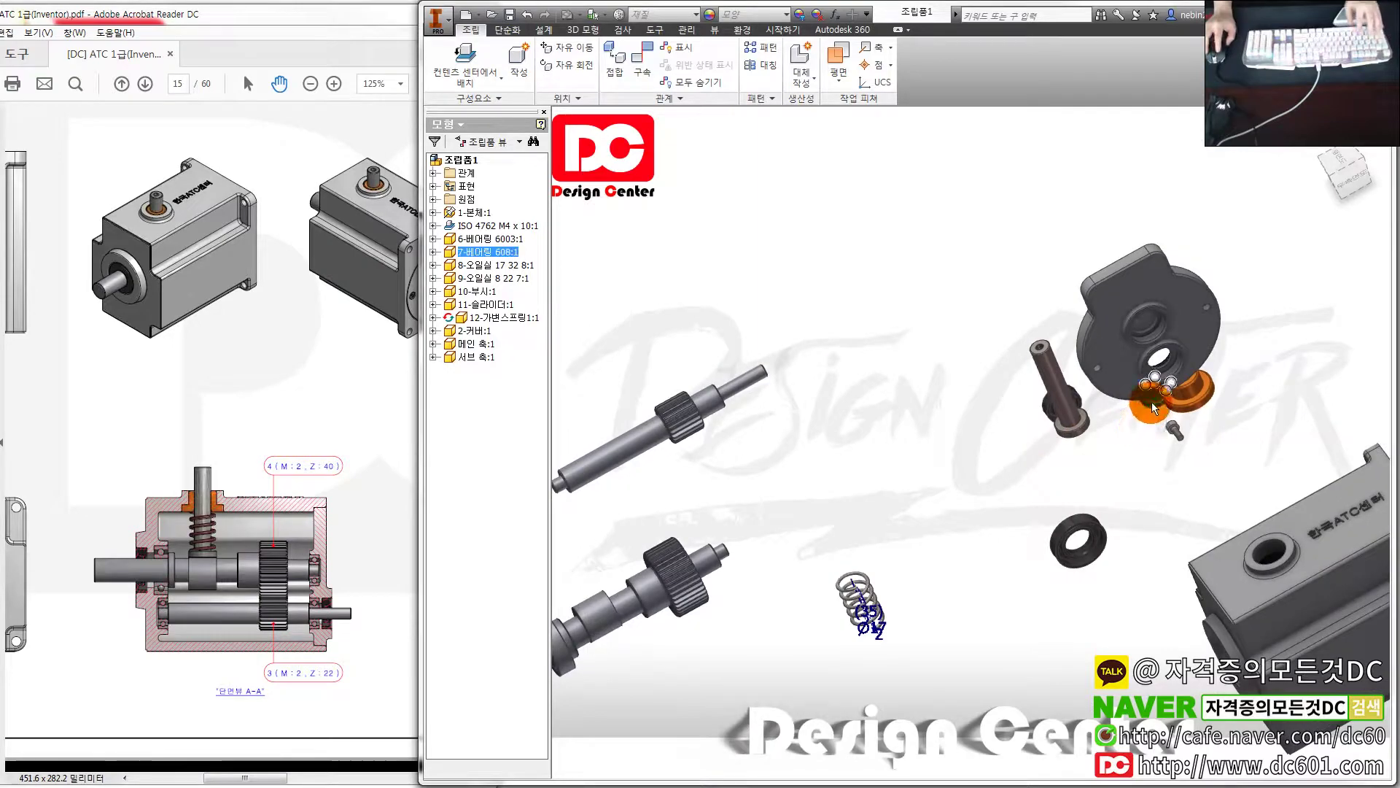
Copy the 608 bearing and paste two more copies into the assembly
left_click(811, 496)
key("ctrl+c")
key("ctrl+v")
left_click(831, 529)
left_click(718, 507)
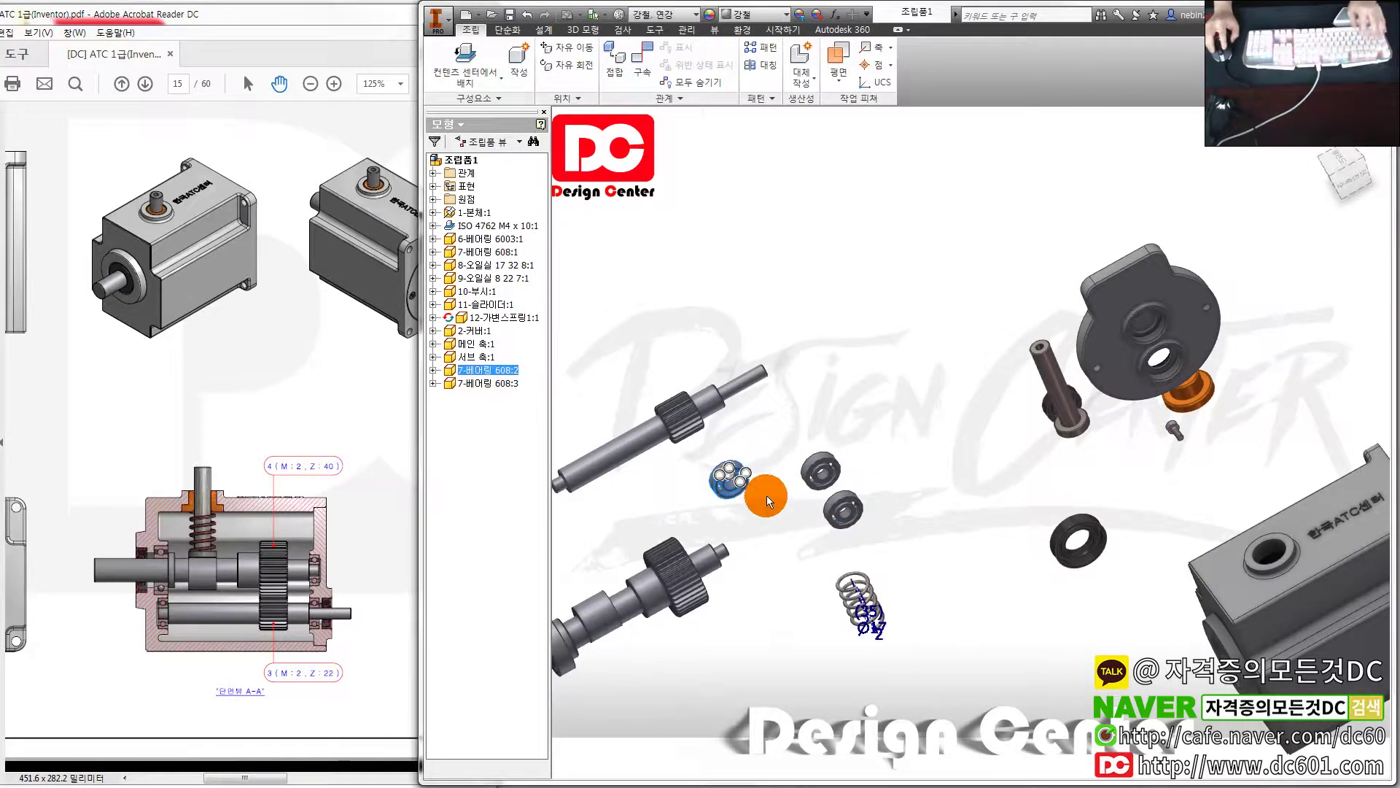
scroll(713, 523, "up", 3)
Insert-constrain a 608 bearing onto the end of a shaft
key("c")
left_click(677, 258)
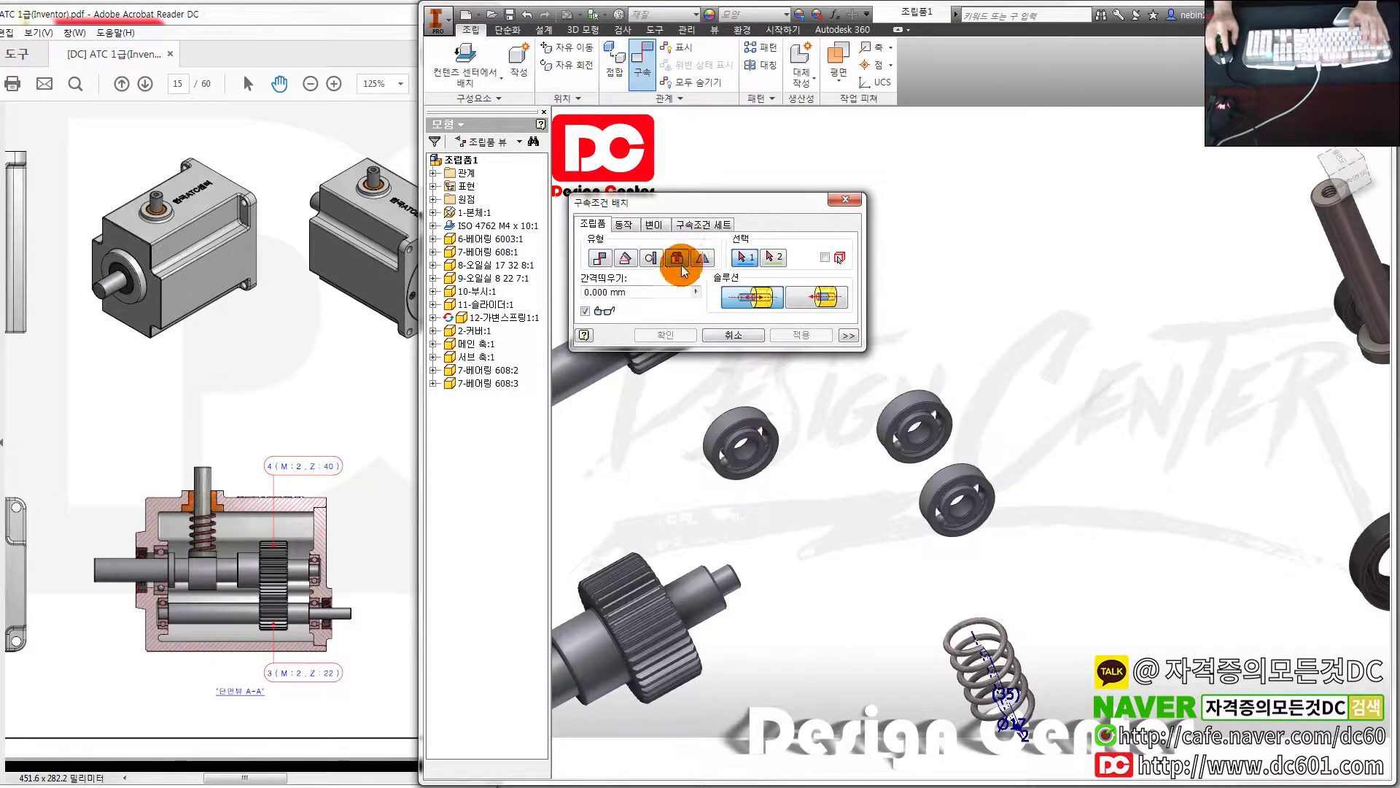
left_click(740, 441)
scroll(729, 525, "up", 3)
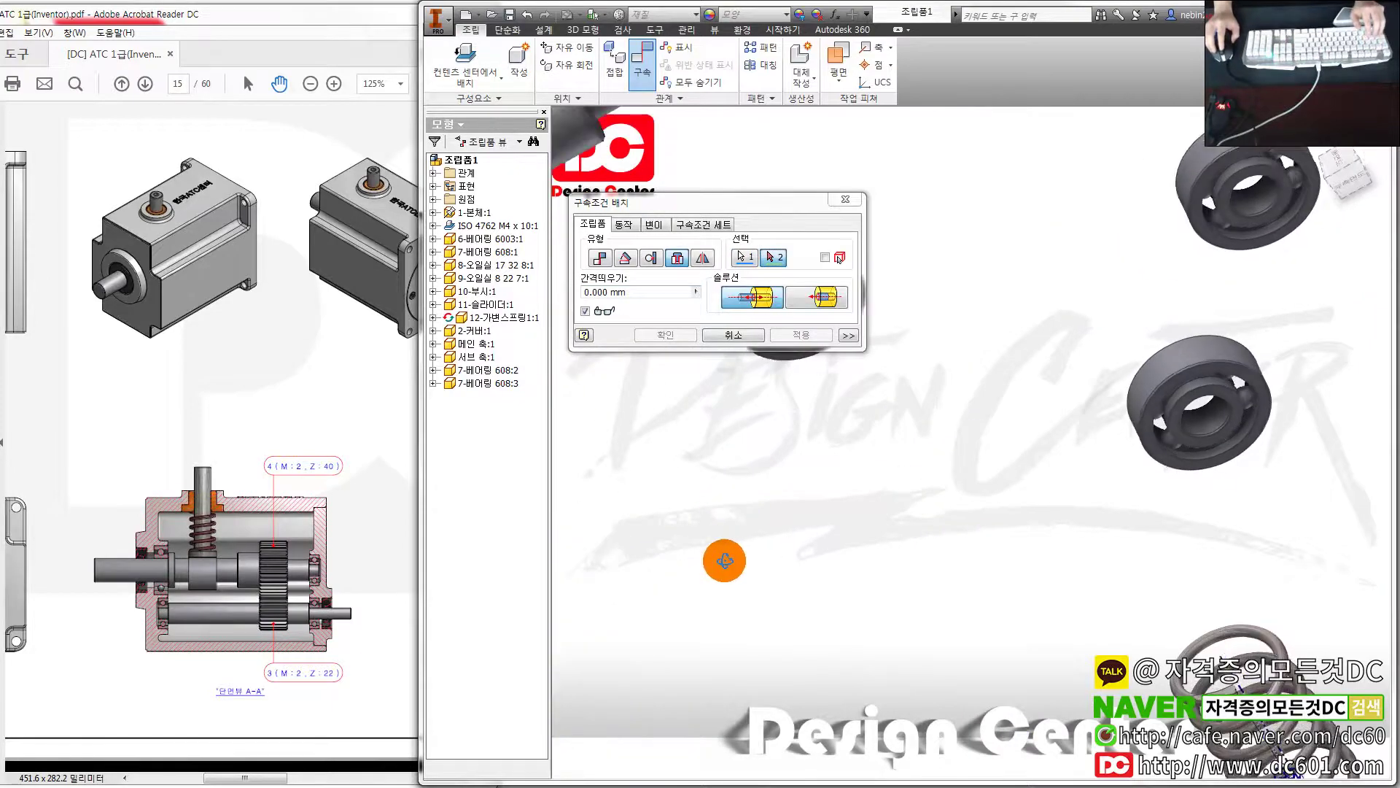
left_click(671, 658)
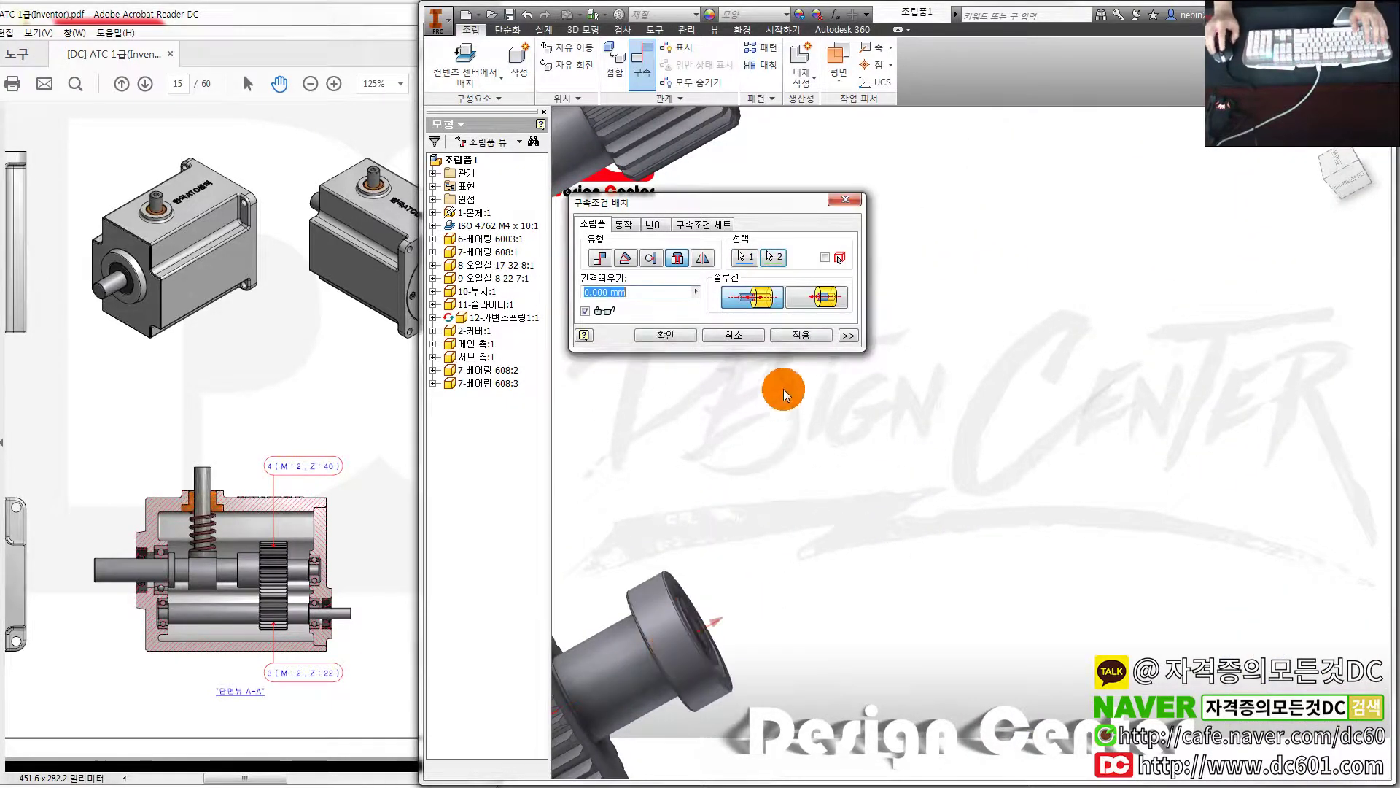
scroll(822, 381, "down", 3)
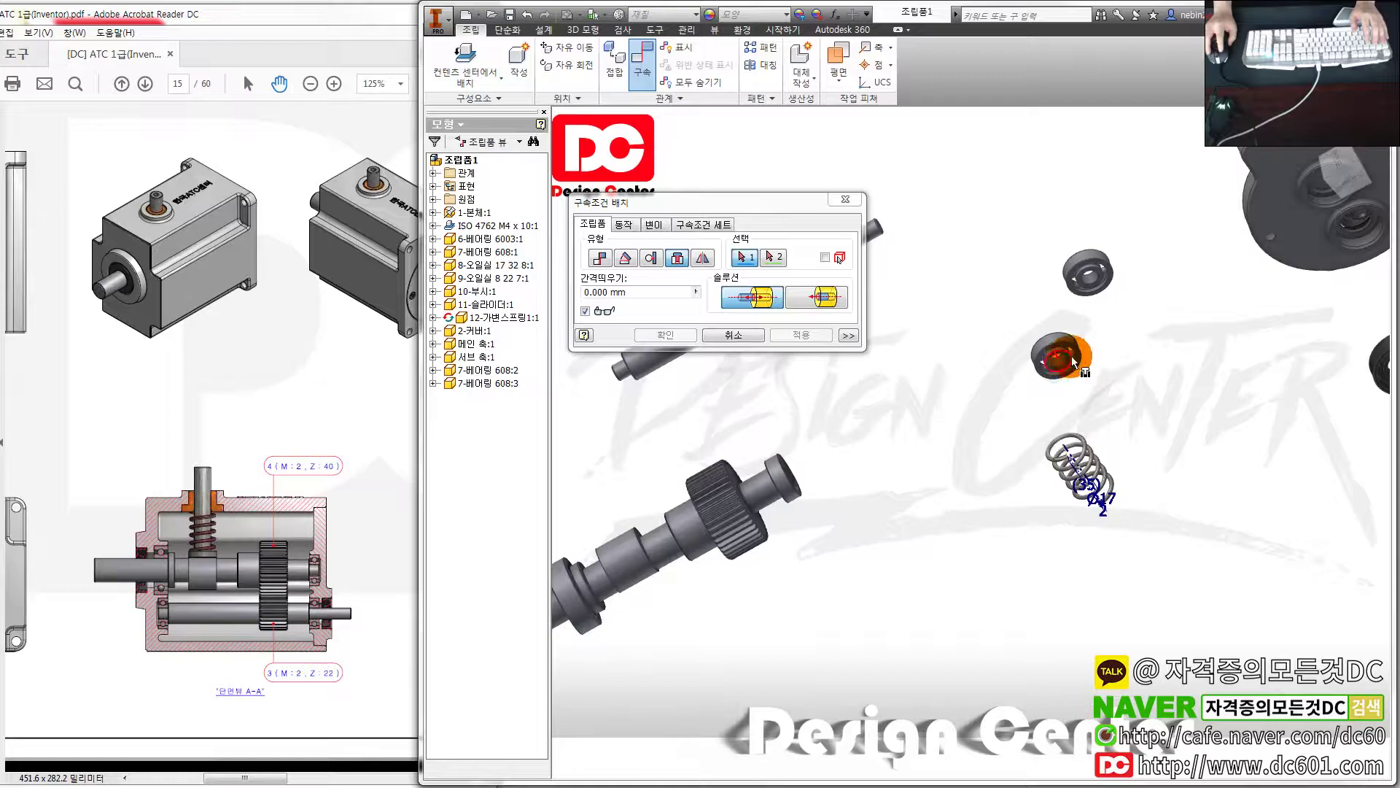
left_click(1074, 363)
scroll(860, 491, "up", 2)
scroll(861, 491, "up", 2)
scroll(889, 489, "up", 2)
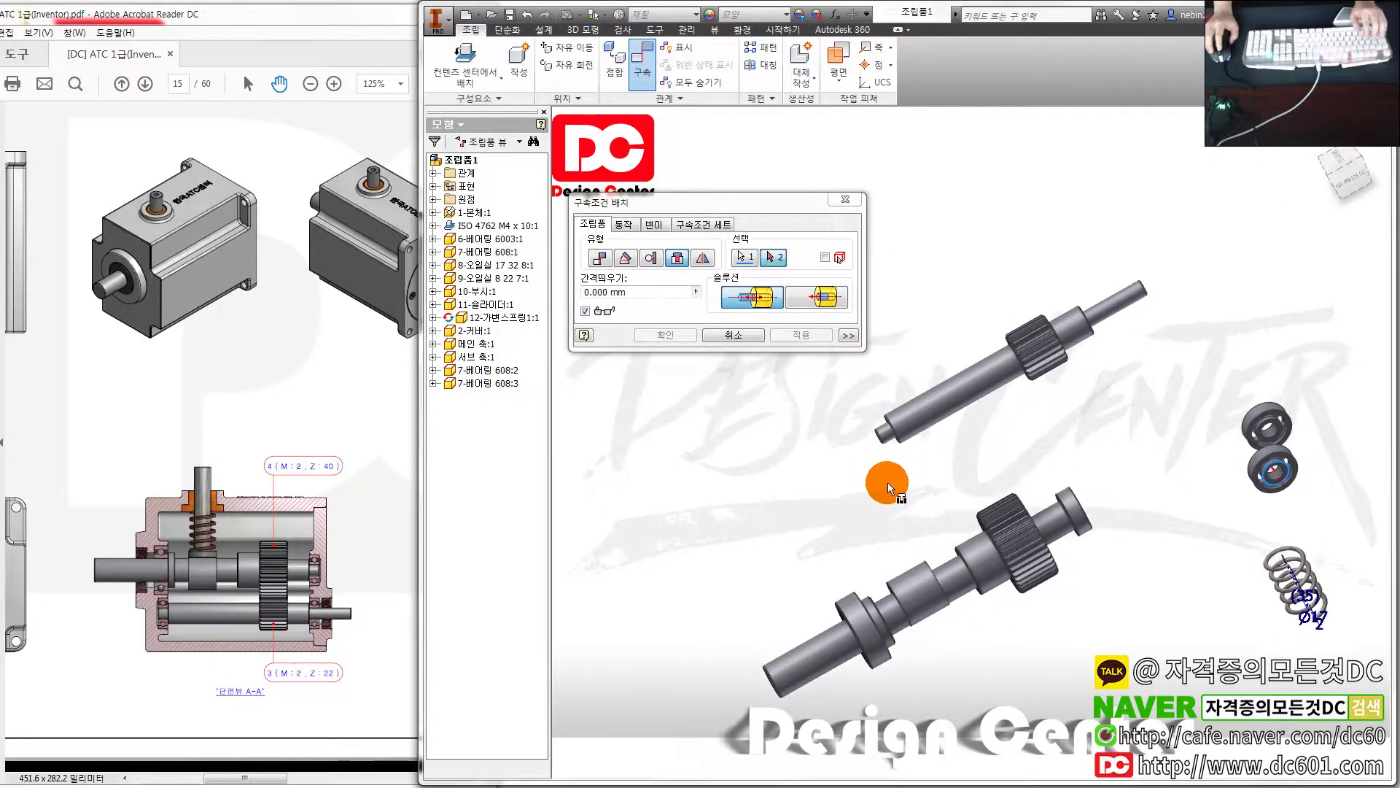
scroll(888, 489, "up", 3)
left_click(920, 492)
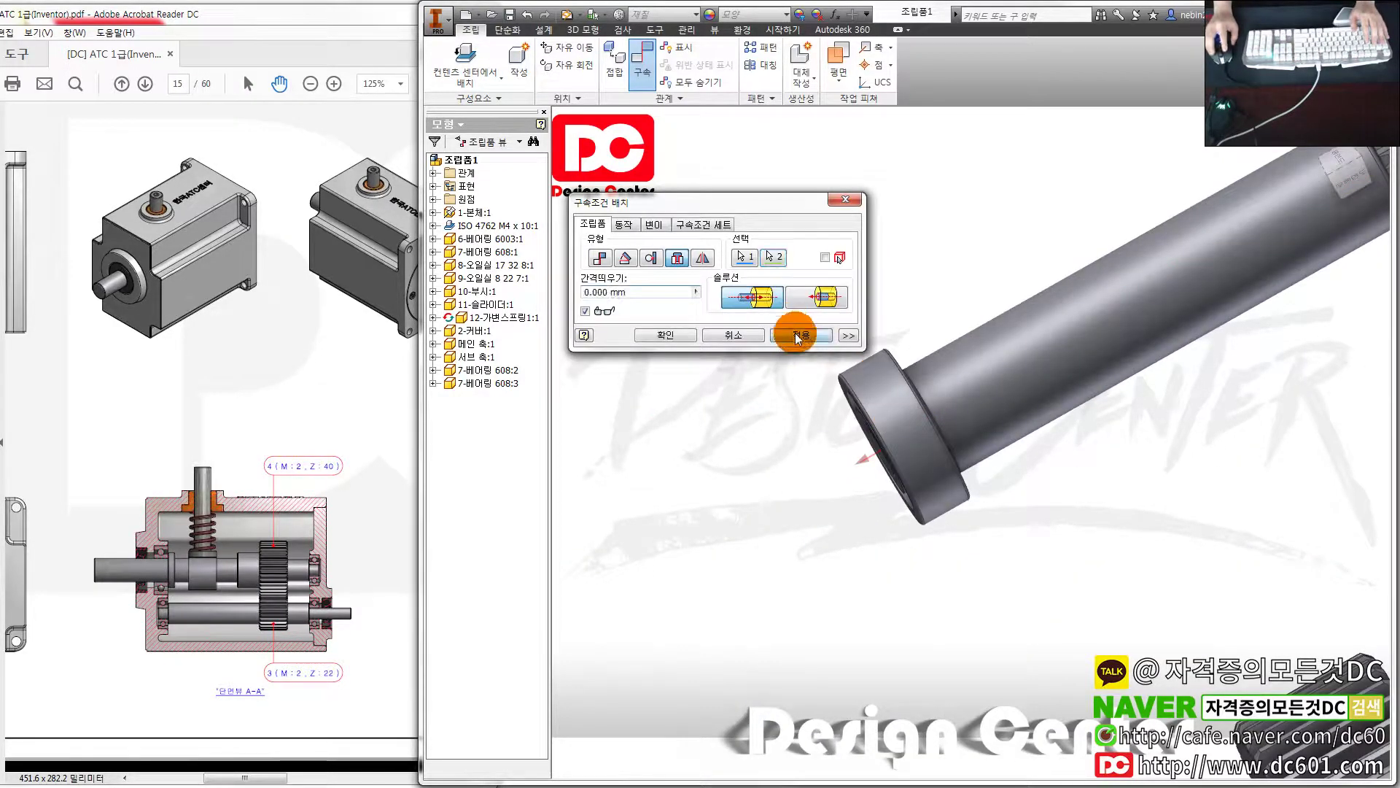
left_click(799, 337)
key("Escape")
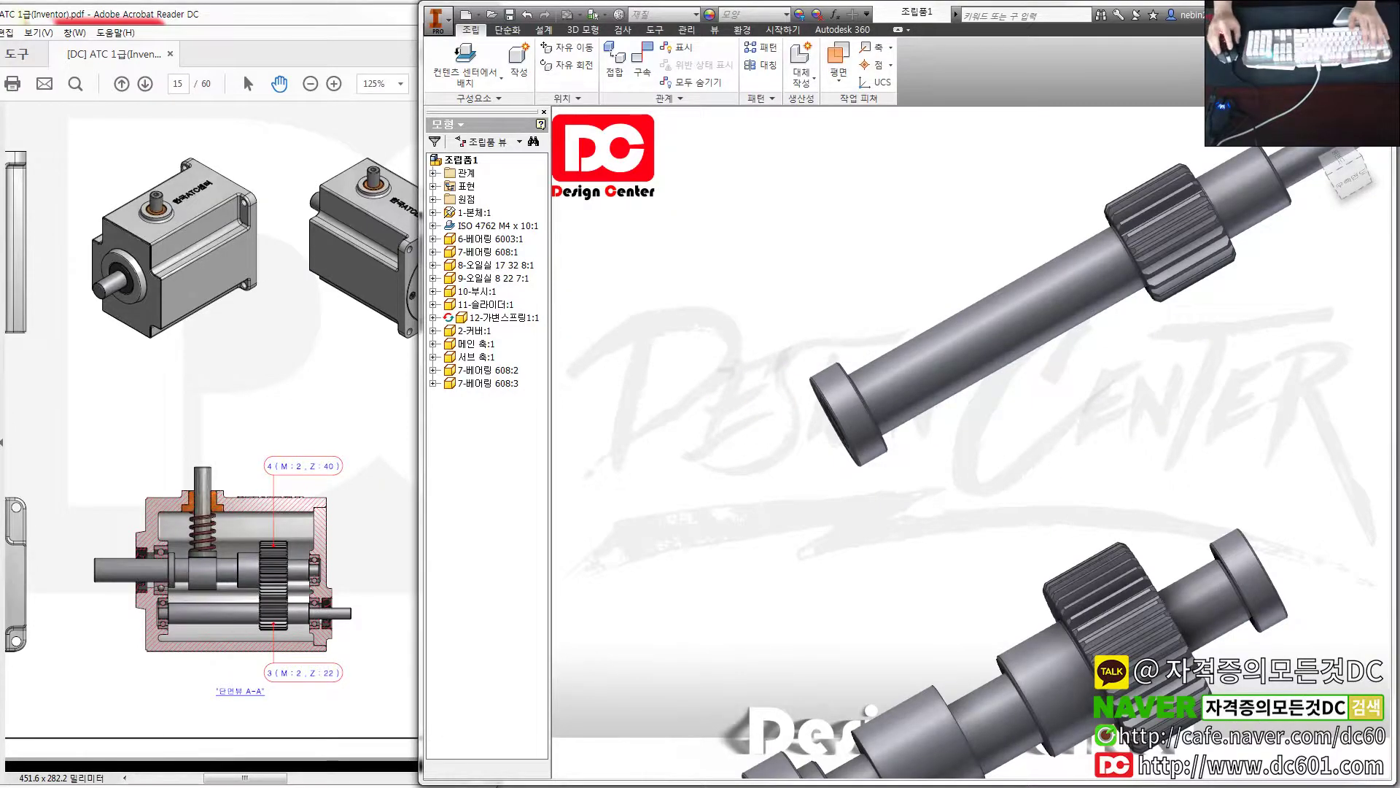
scroll(916, 453, "down", 3)
scroll(1047, 439, "up", 3)
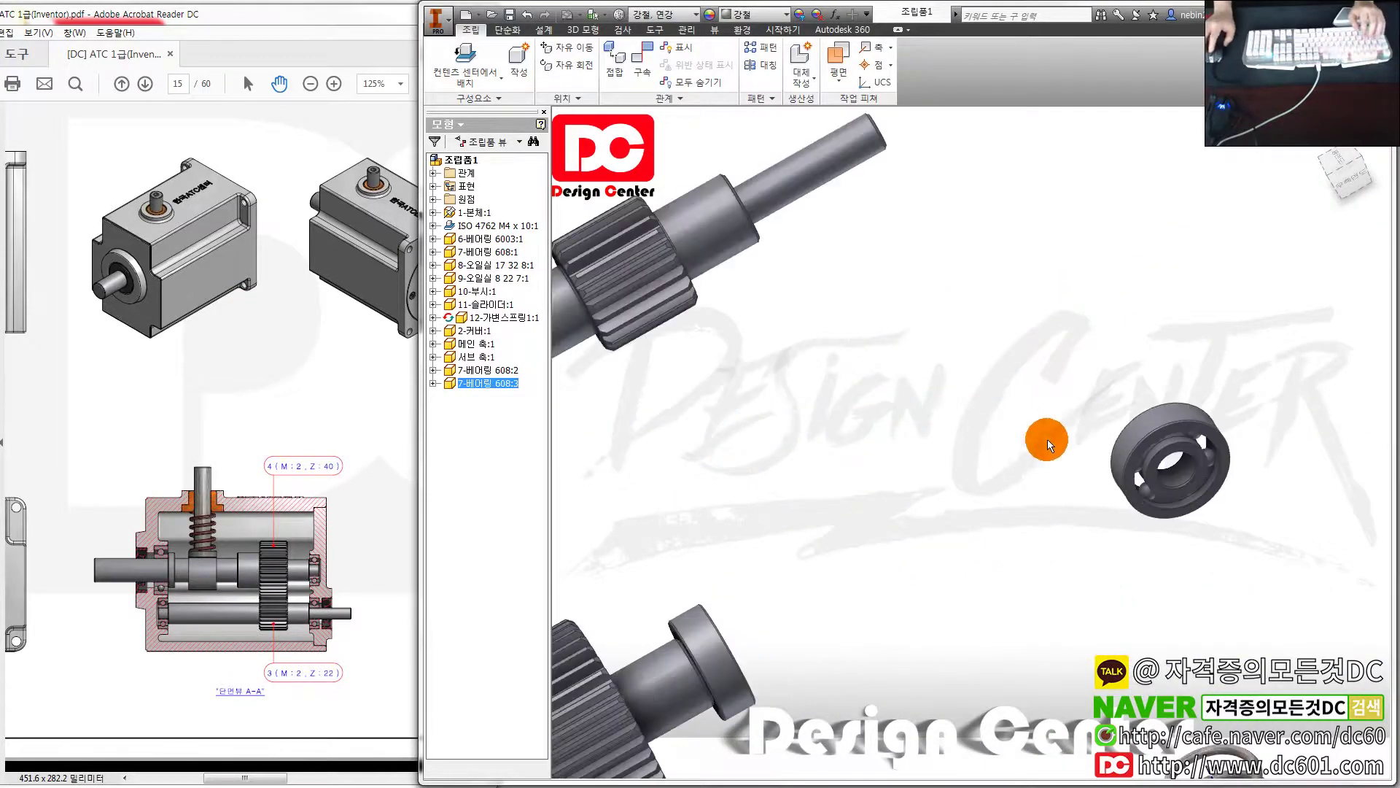
Insert-constrain another bearing onto a second shaft
key("c")
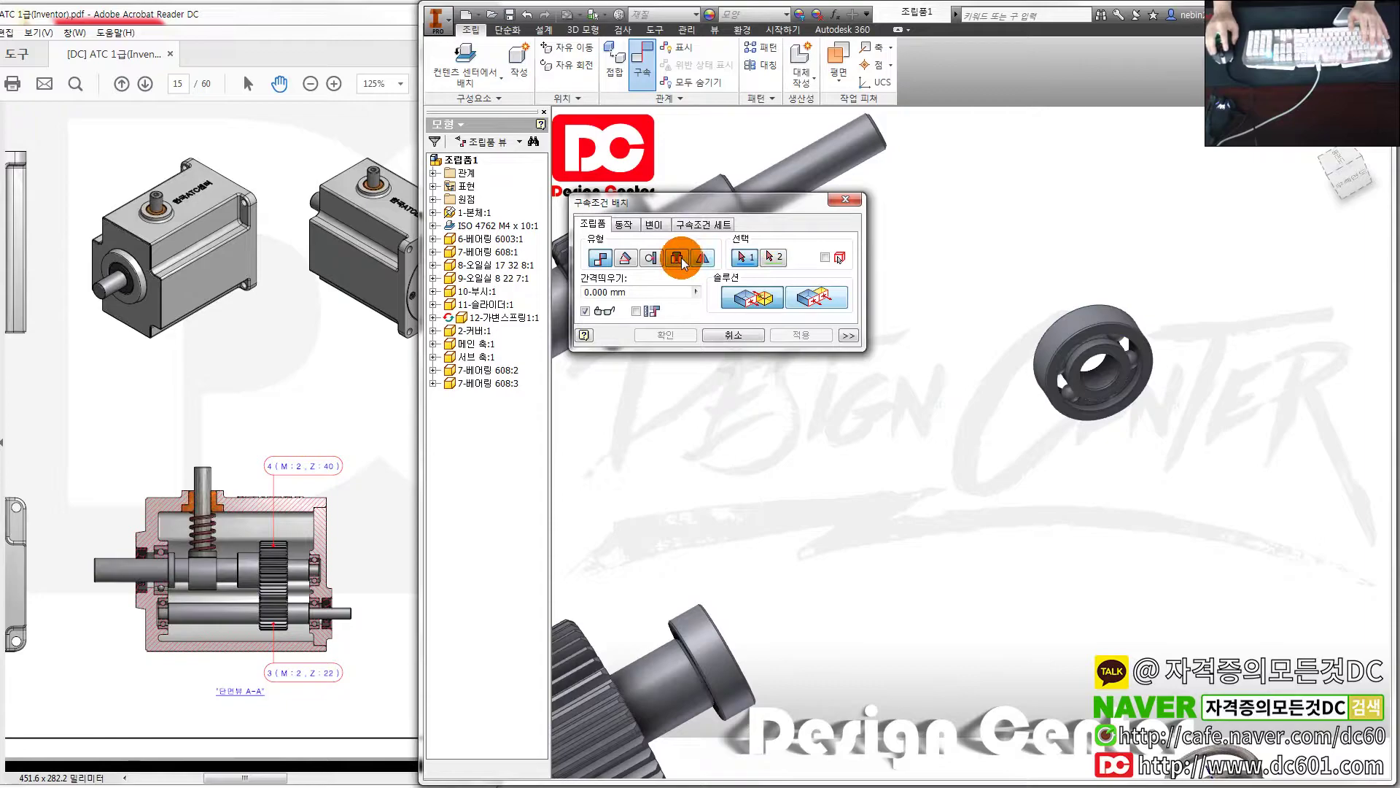
left_click(678, 258)
left_click(1123, 343)
scroll(1094, 409, "down", 2)
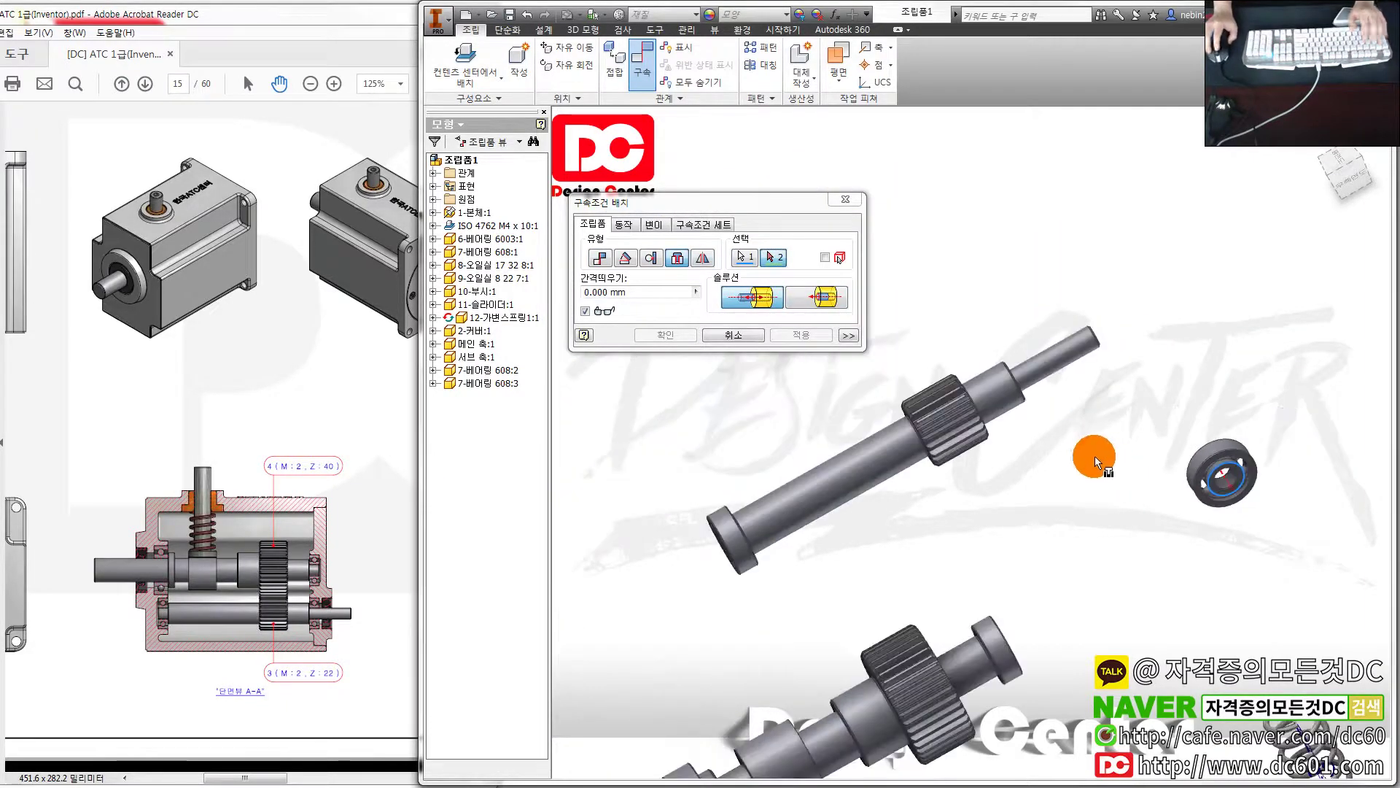
middle_click_drag(1095, 462, 937, 457, "shift")
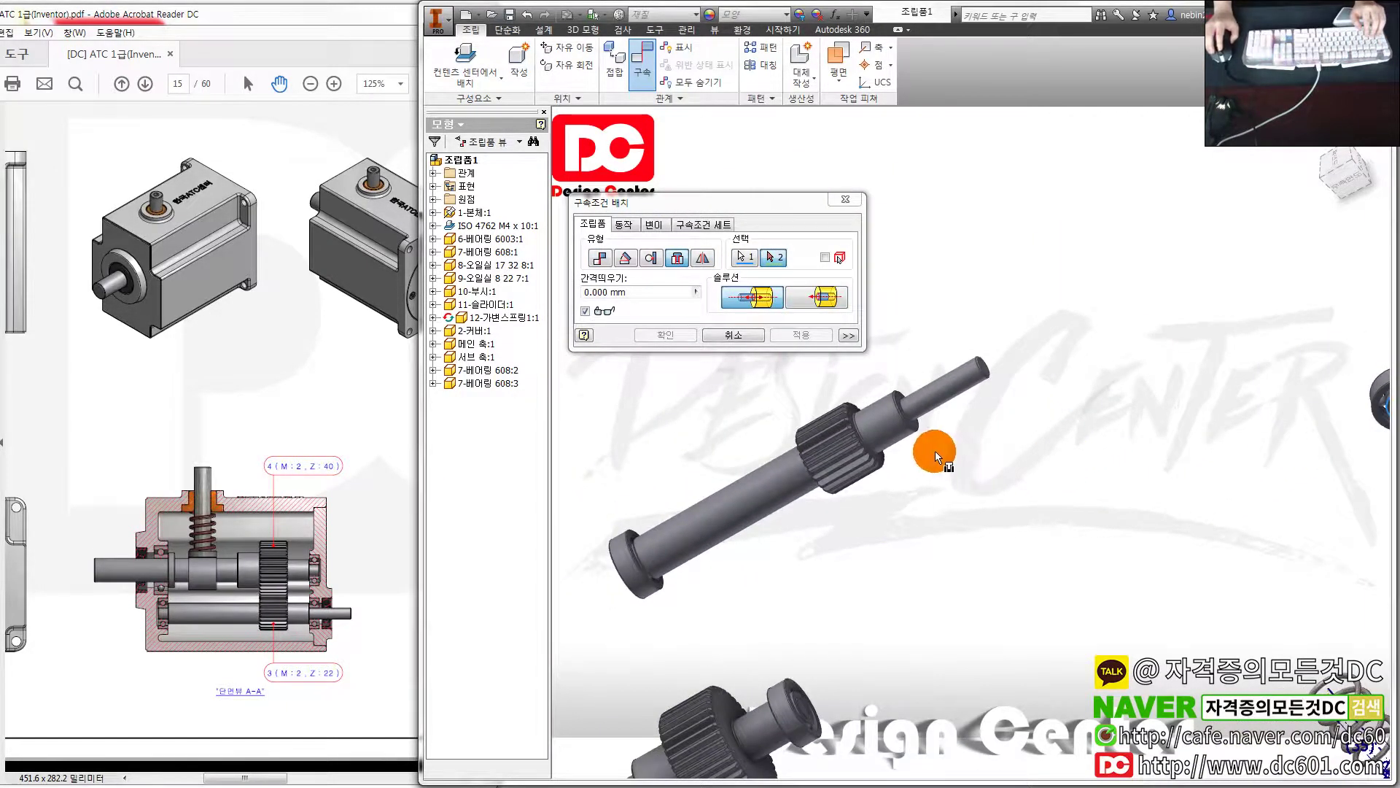
left_click(923, 461)
scroll(919, 467, "up", 3)
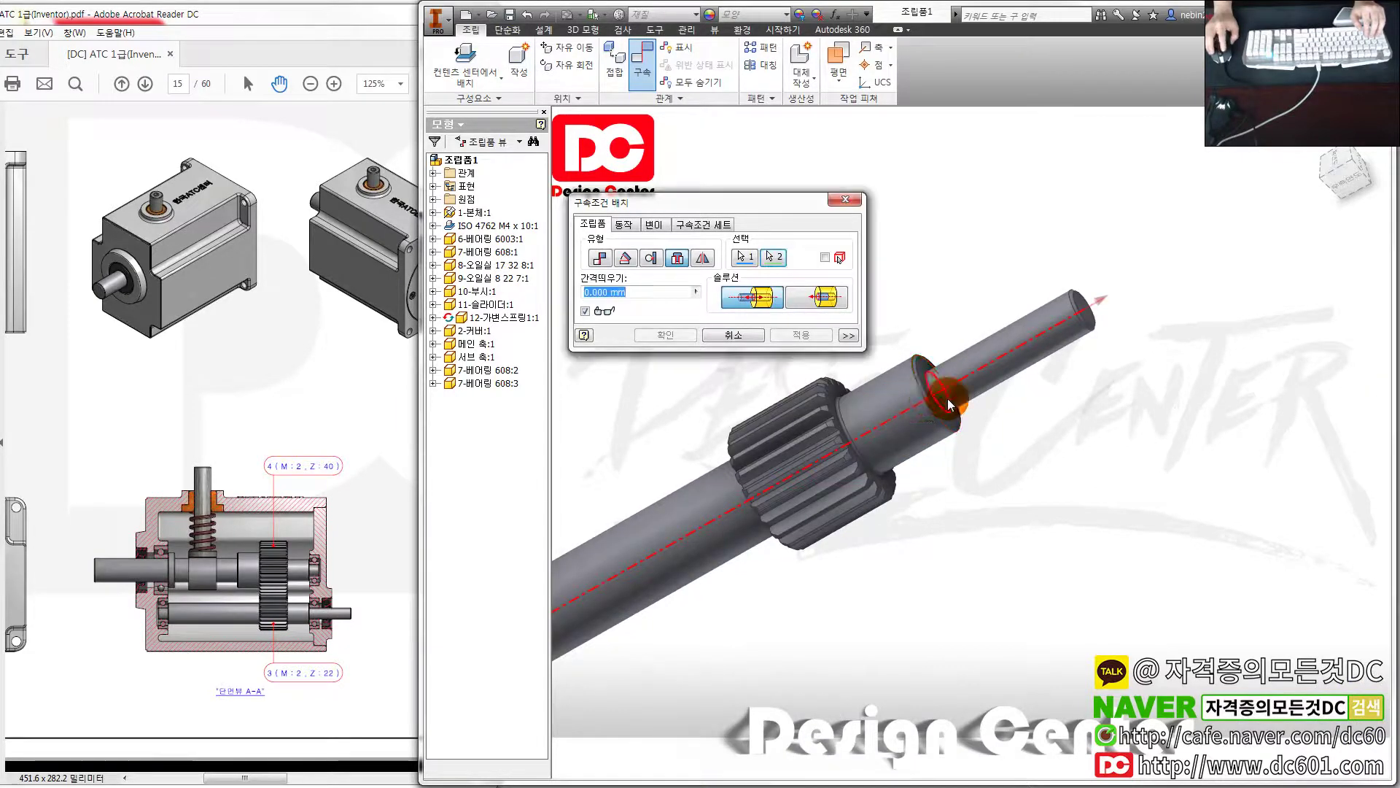
left_click(798, 337)
scroll(839, 452, "down", 4)
key("Escape")
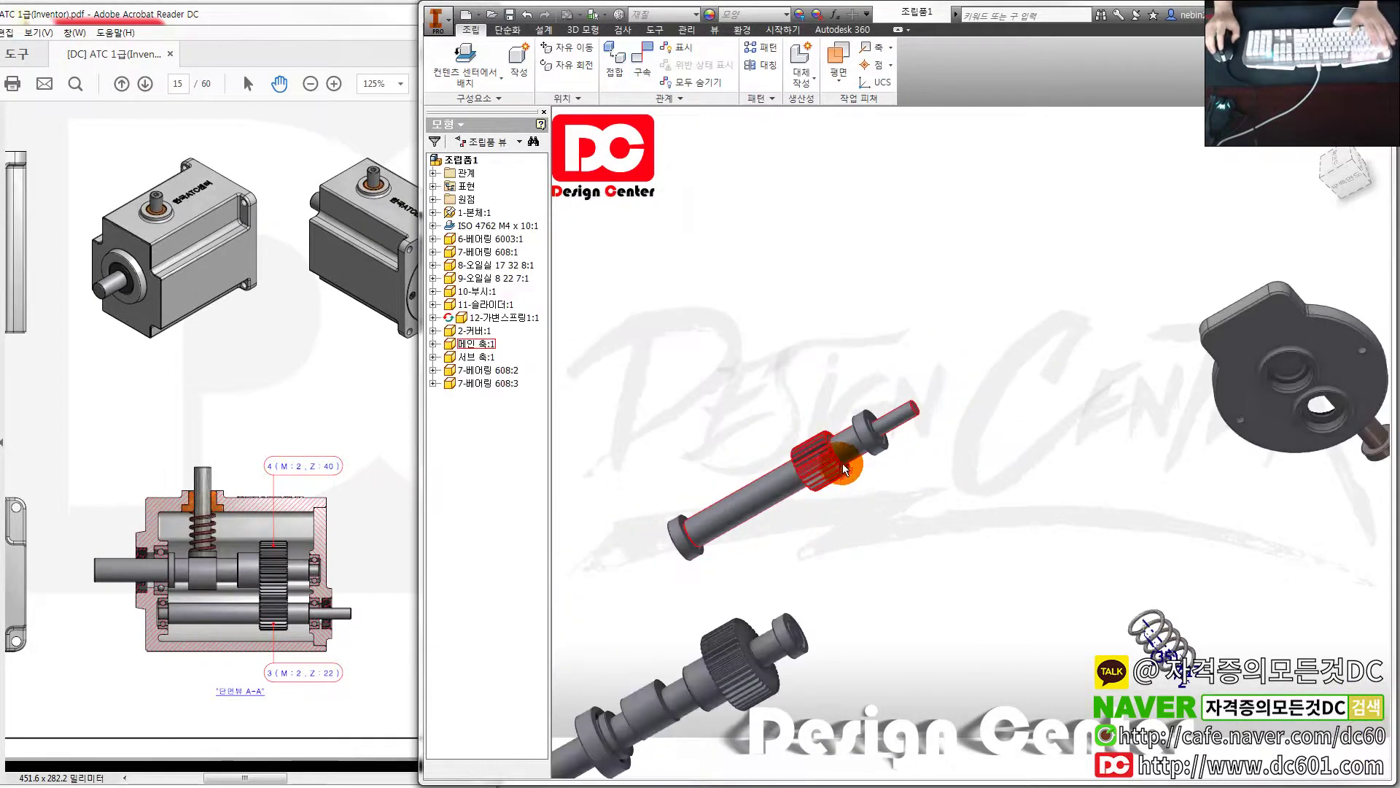
Seat the bushing in the housing hole with a flipped Insert constraint
scroll(972, 494, "down", 3)
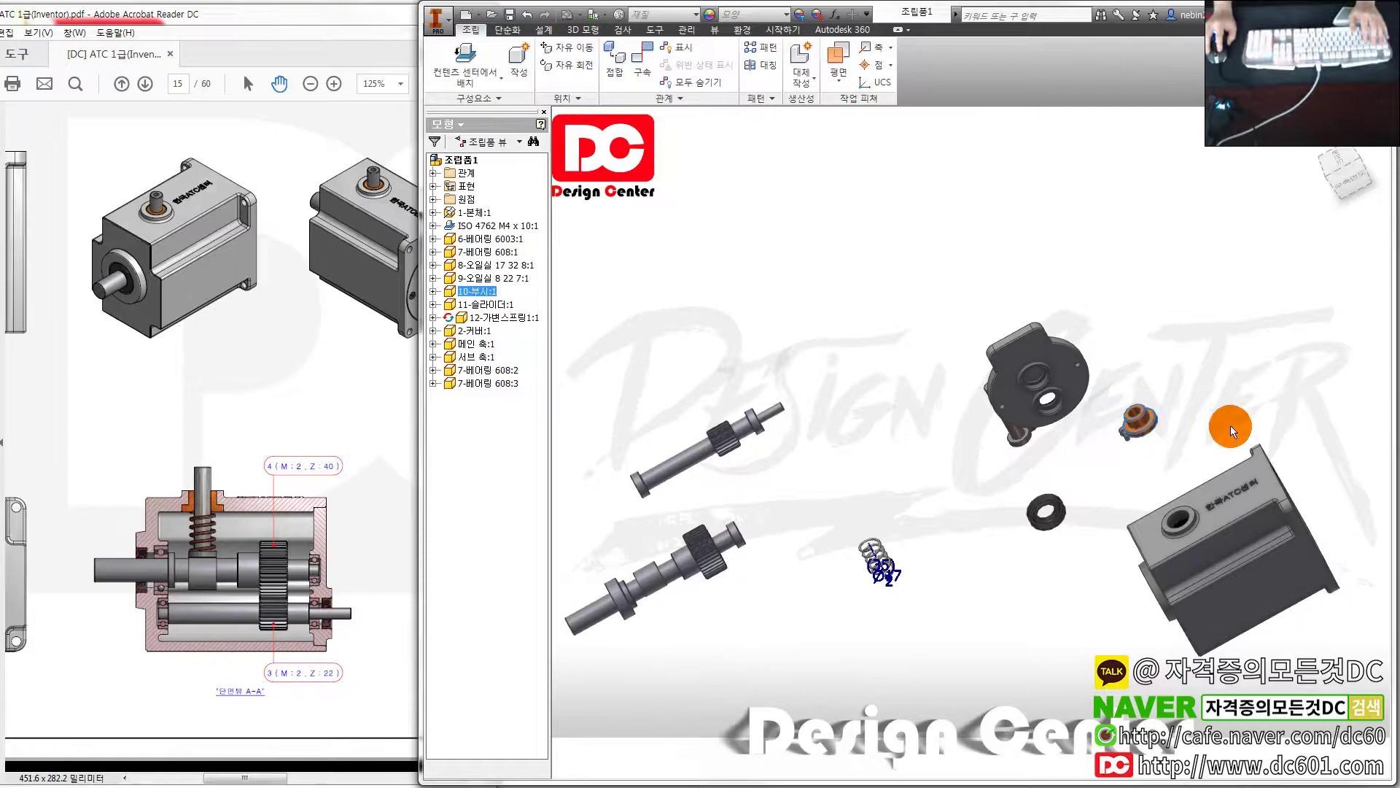
scroll(1215, 445, "up", 3)
key("c")
left_click(677, 257)
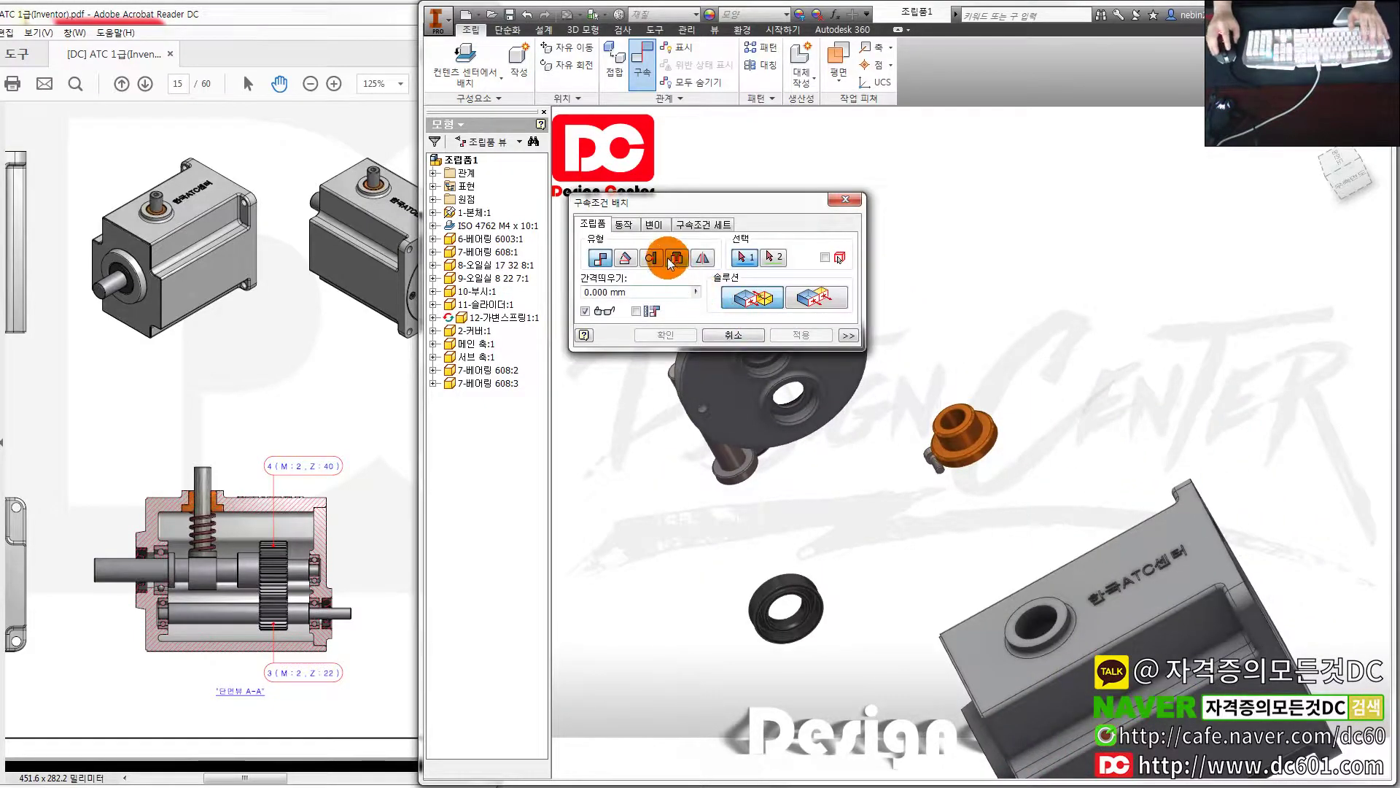
scroll(990, 421, "up", 3)
left_click(990, 422)
scroll(1063, 610, "up", 3)
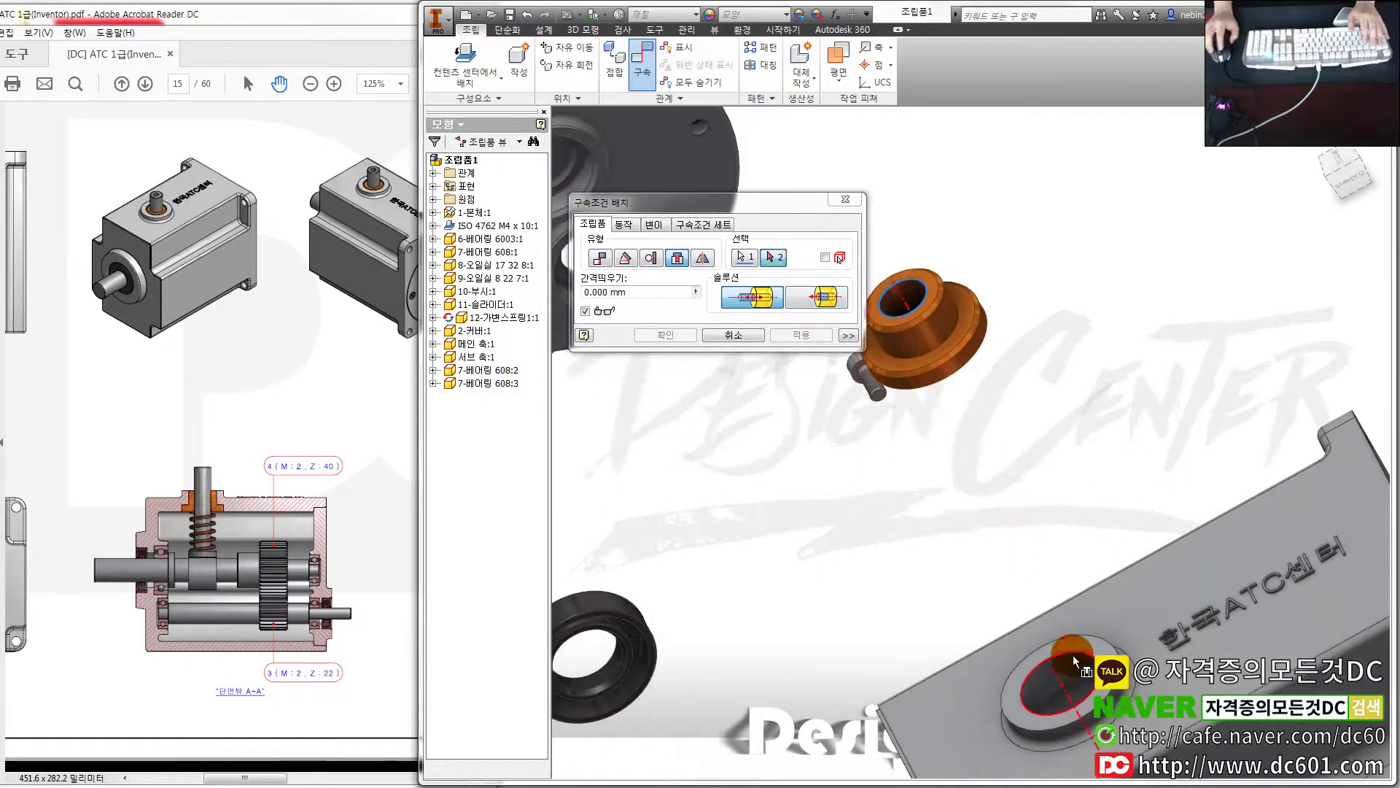
left_click(1076, 654)
scroll(1076, 654, "down", 2)
left_click(816, 297)
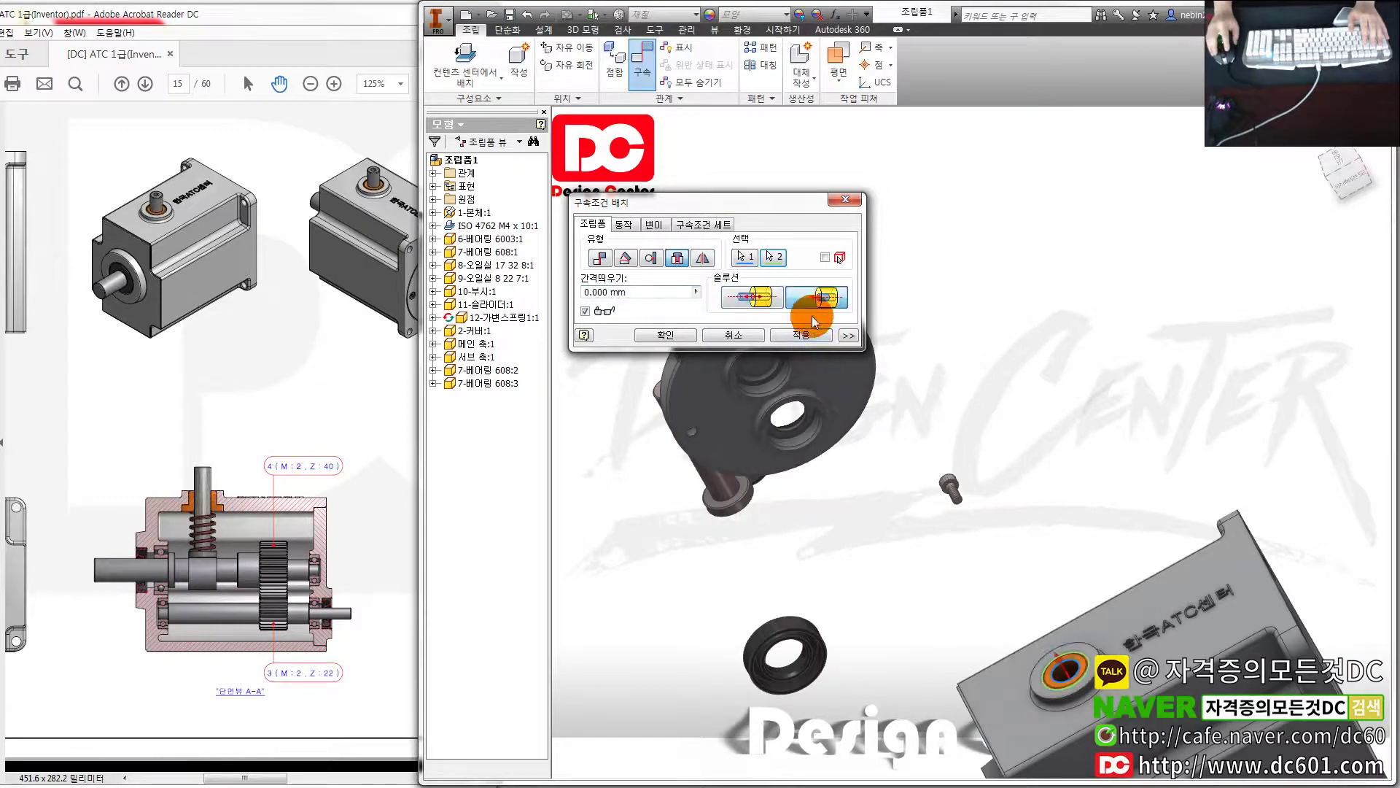
scroll(817, 389, "down", 2)
left_click(665, 334)
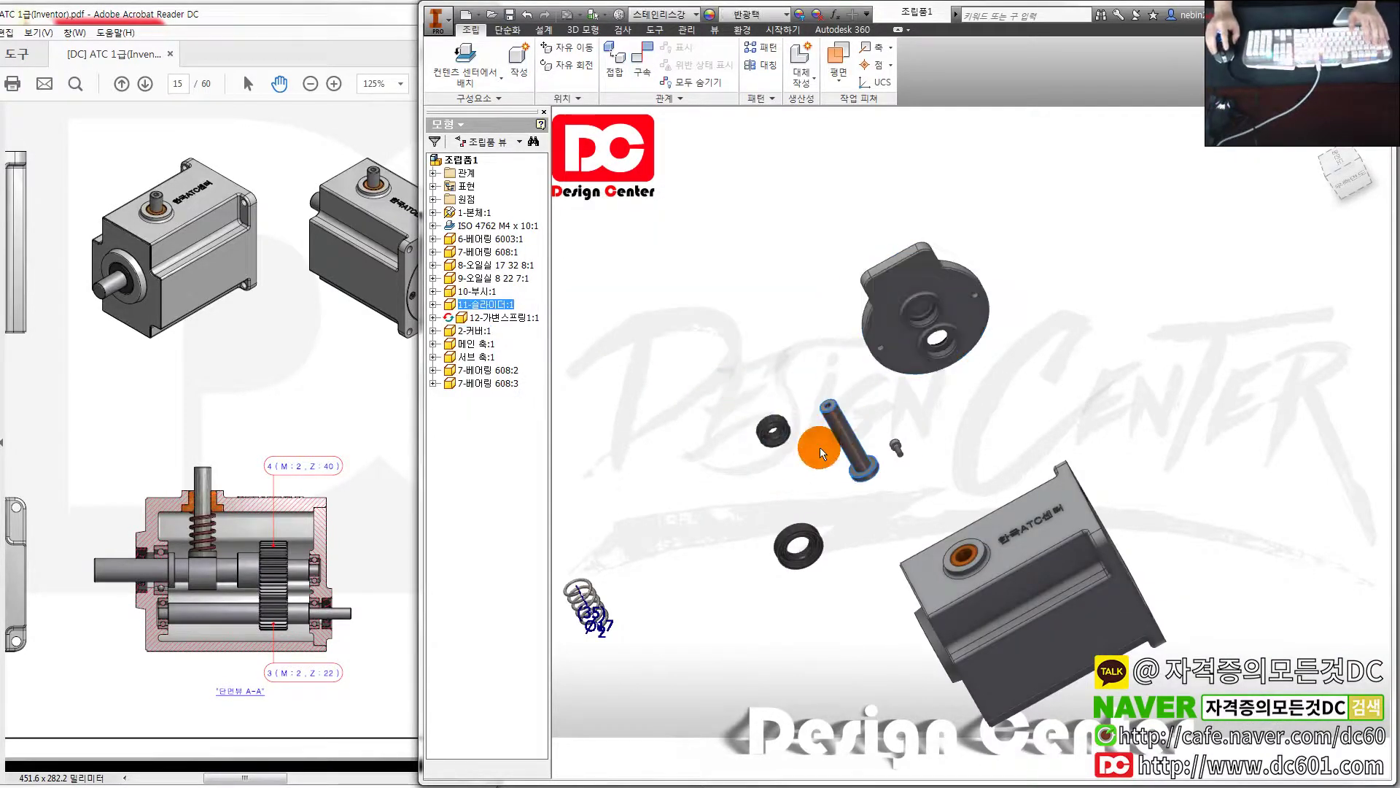
Insert the slider shaft's bottom edge into the bushing hole
left_click(850, 437)
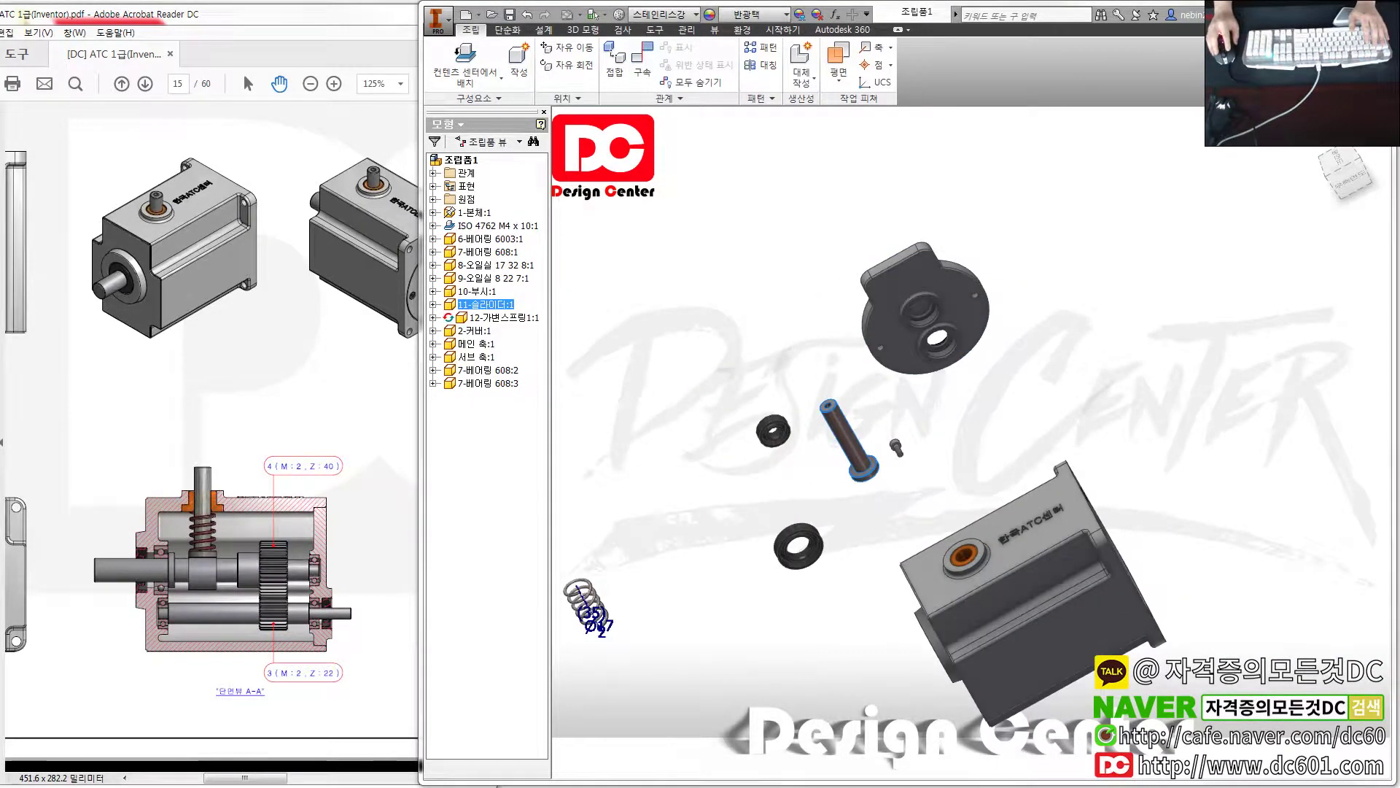
scroll(946, 501, "up", 2)
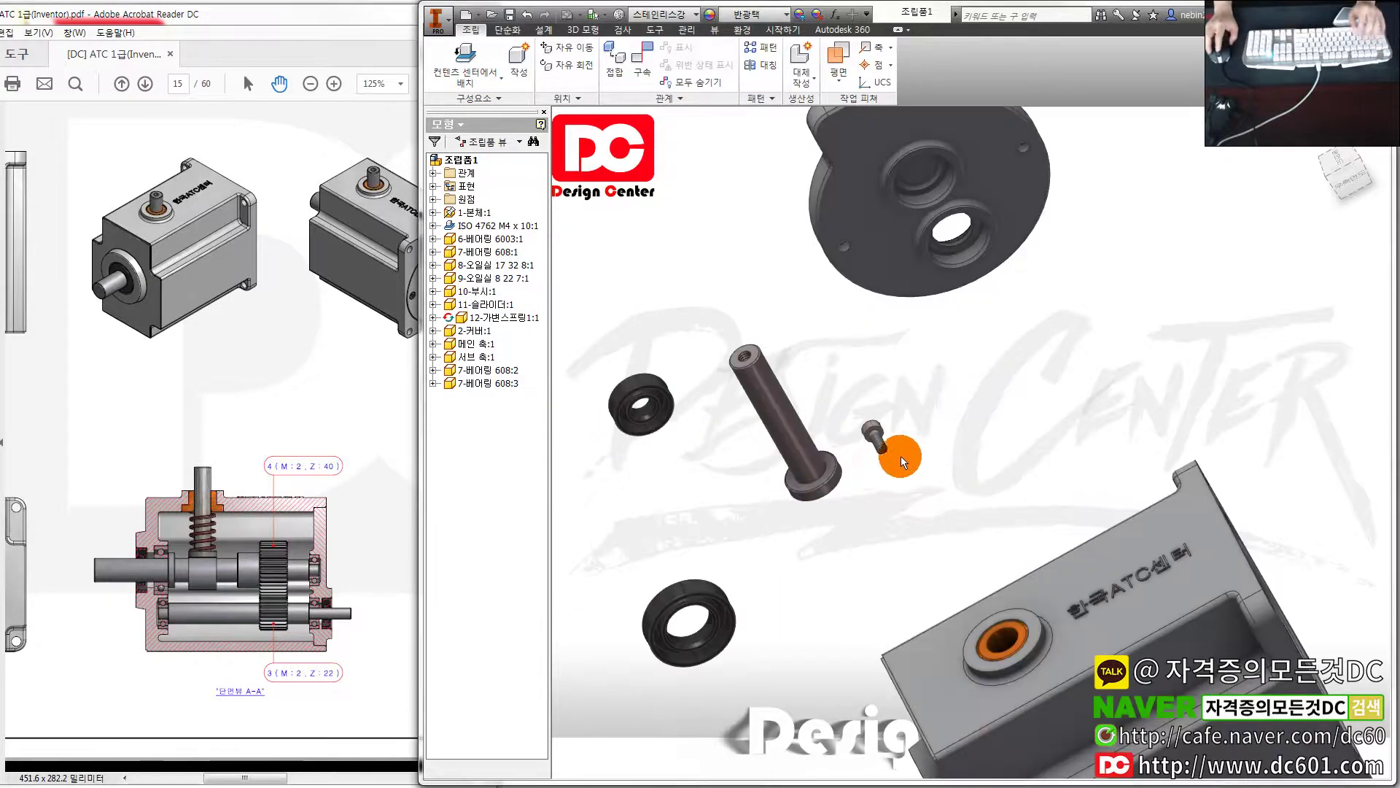
key("c")
left_click(827, 481)
left_click(1014, 645)
left_click(801, 335)
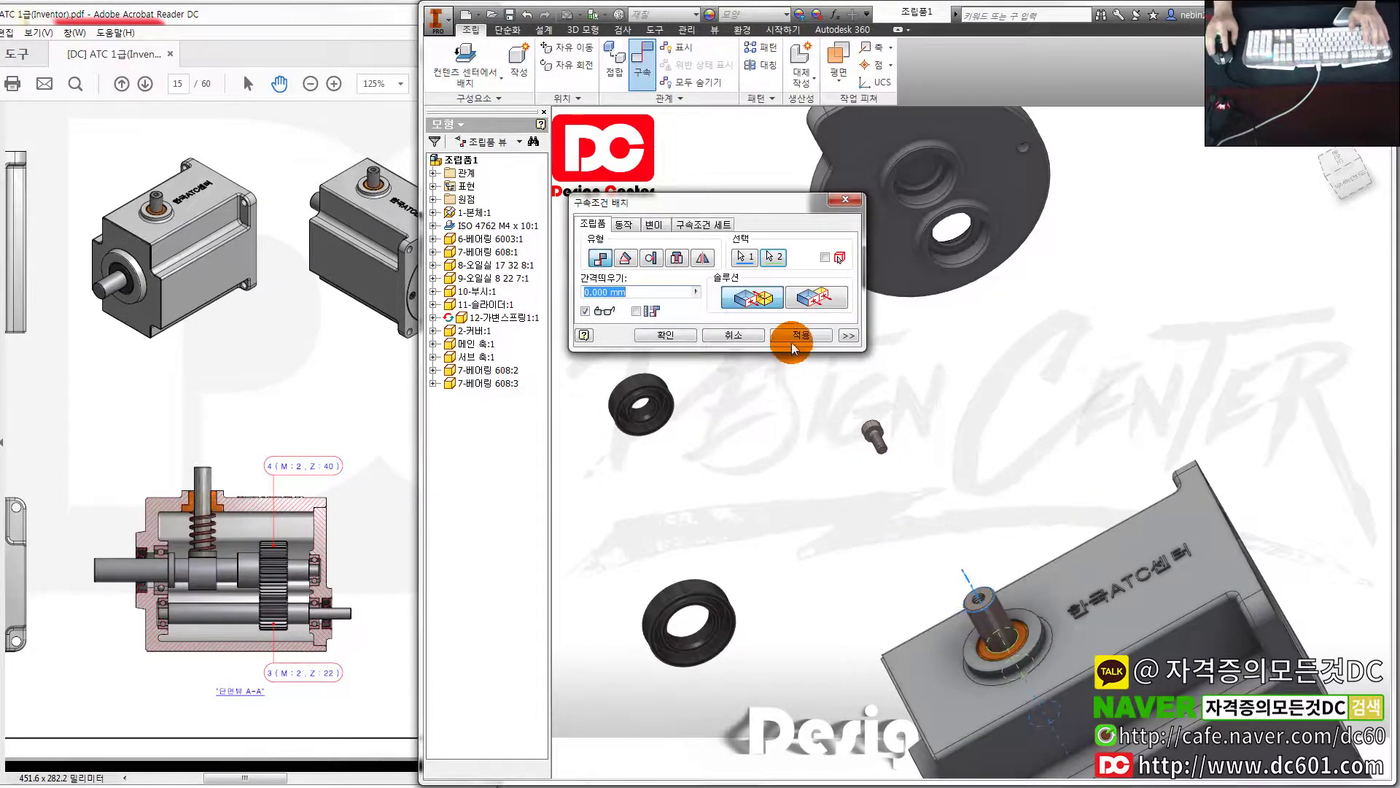
scroll(819, 407, "down", 3)
key("Escape")
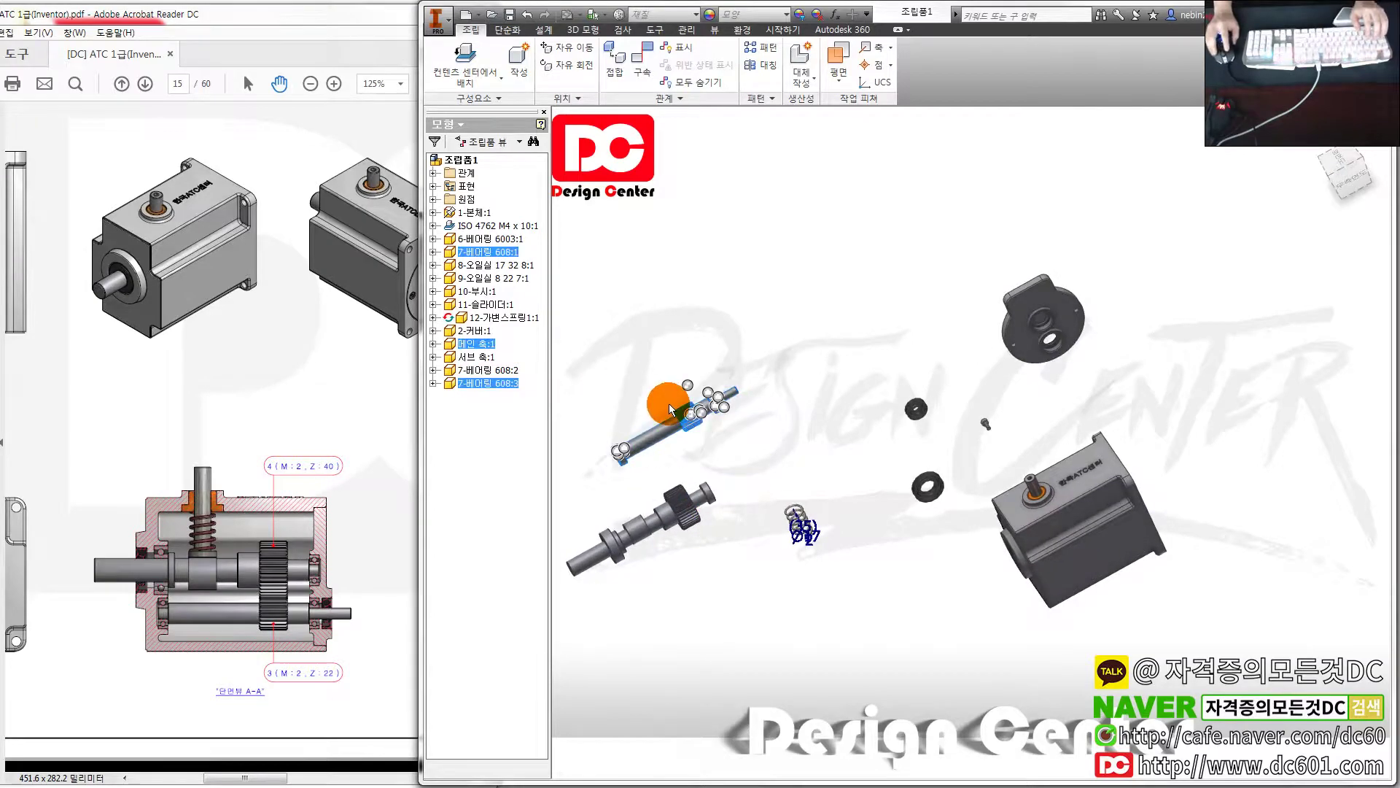
Move the sub-shaft, shaft subassembly and cover to clear space around the housing
left_click_drag(656, 401, 860, 562)
left_click_drag(692, 502, 1207, 368)
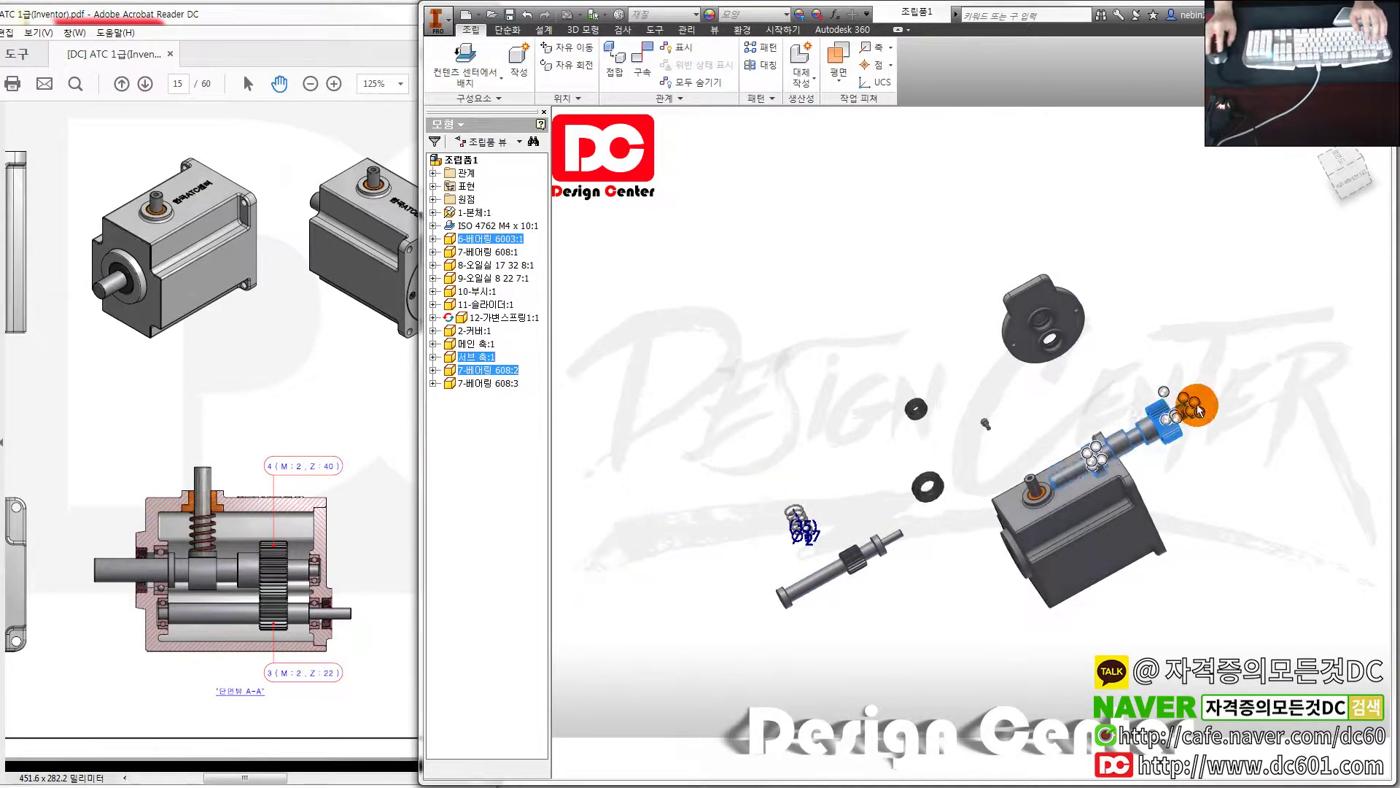
scroll(1021, 408, "down", 3)
left_click_drag(1077, 283, 921, 346)
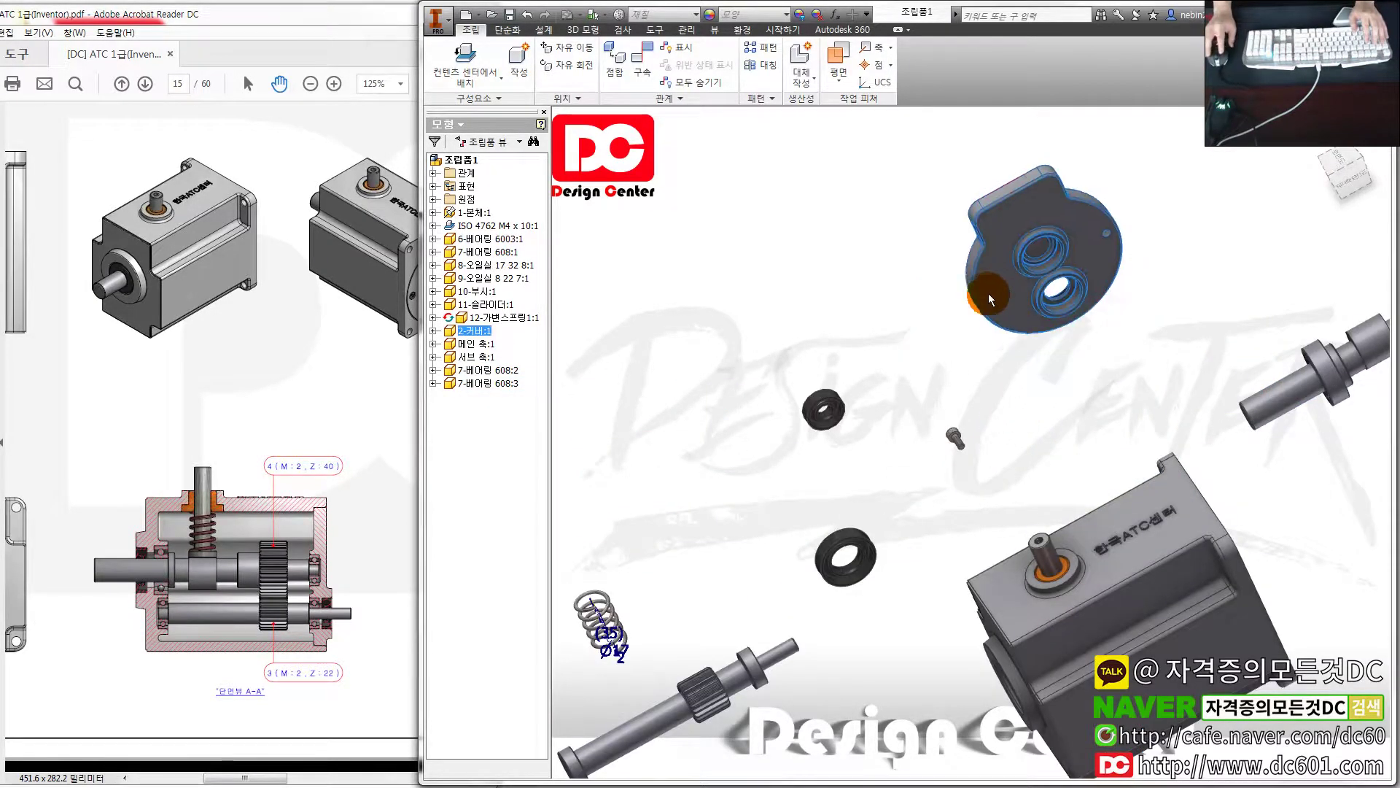
left_click_drag(988, 293, 894, 445)
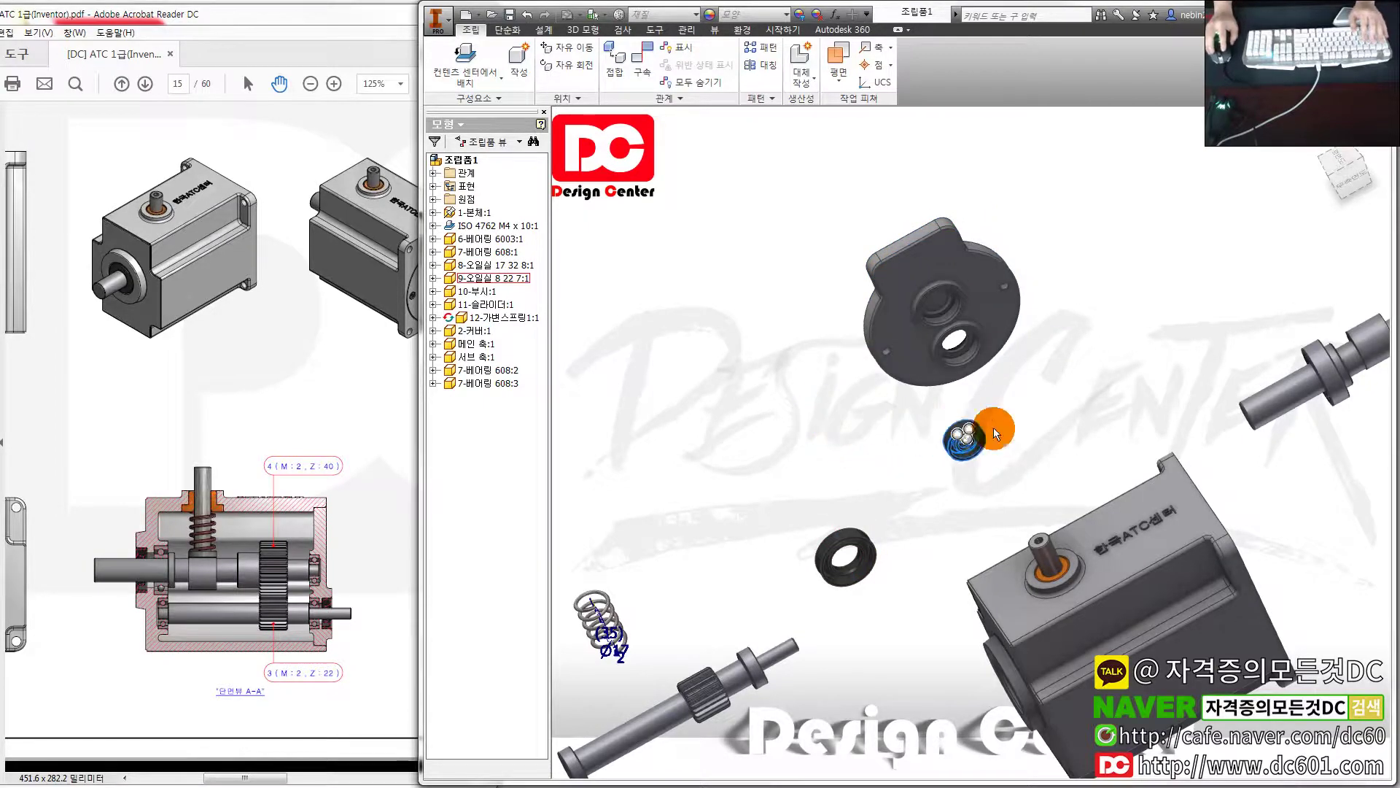
scroll(993, 427, "down", 3)
Insert-constrain the bearing into the housing's front bore
key("c")
left_click(678, 257)
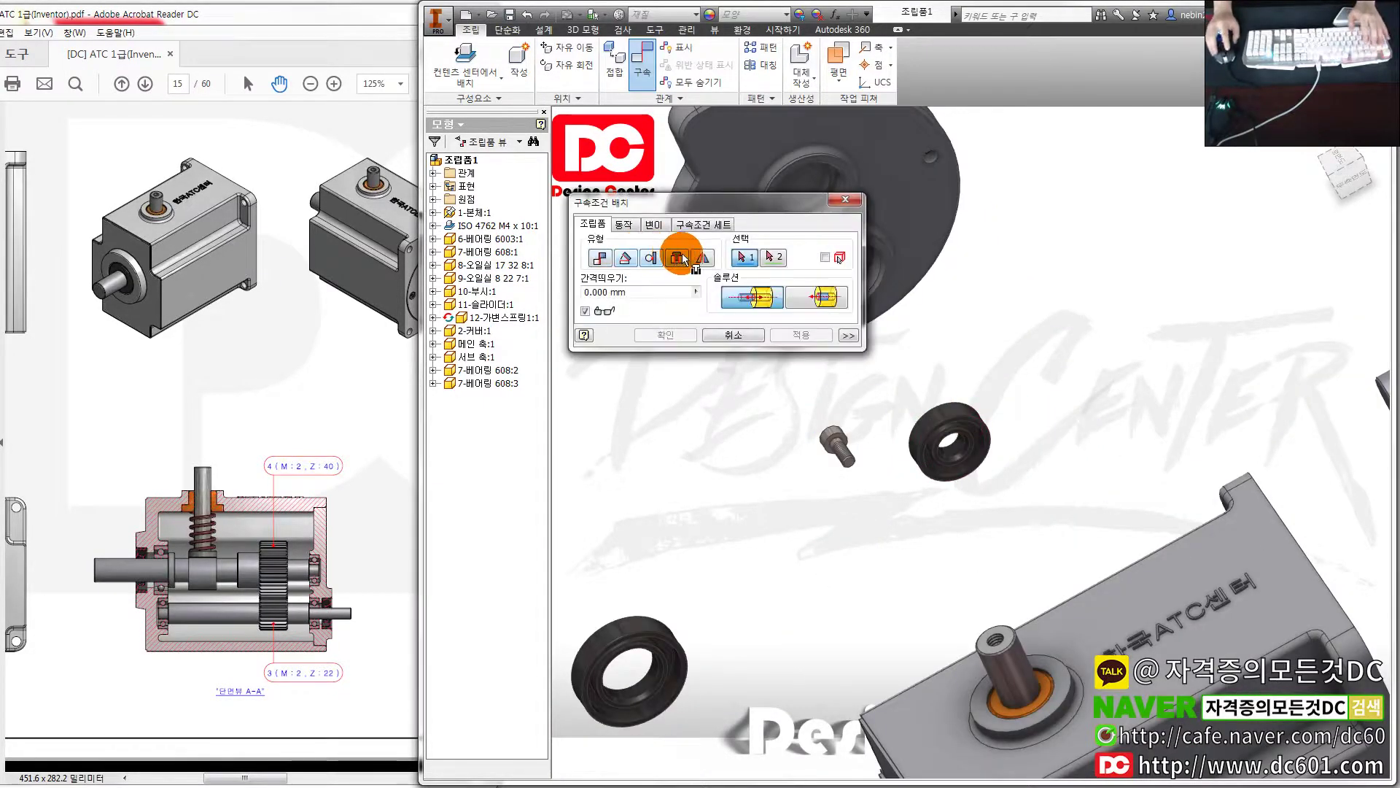
left_click(983, 437)
scroll(1100, 484, "up", 4)
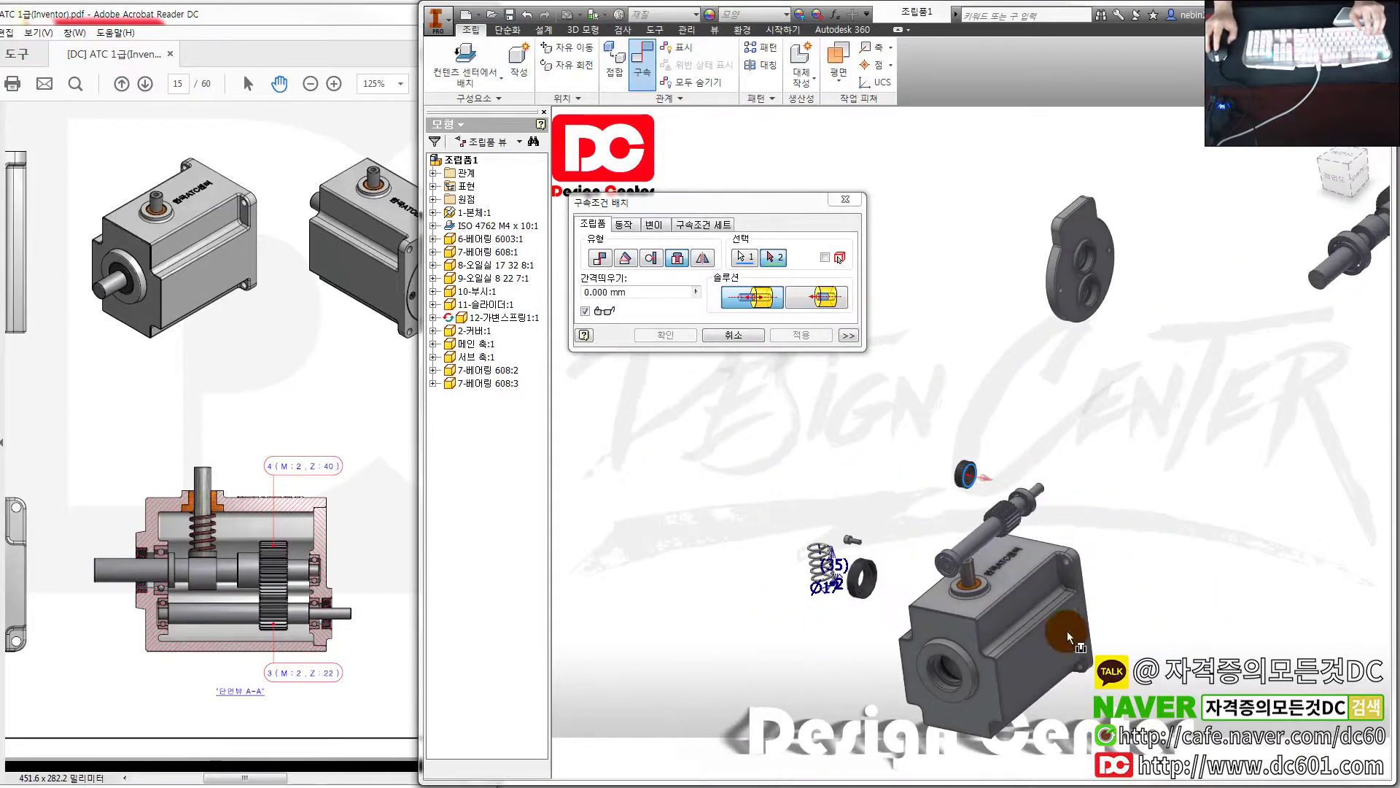
scroll(930, 659, "down", 5)
left_click(903, 662)
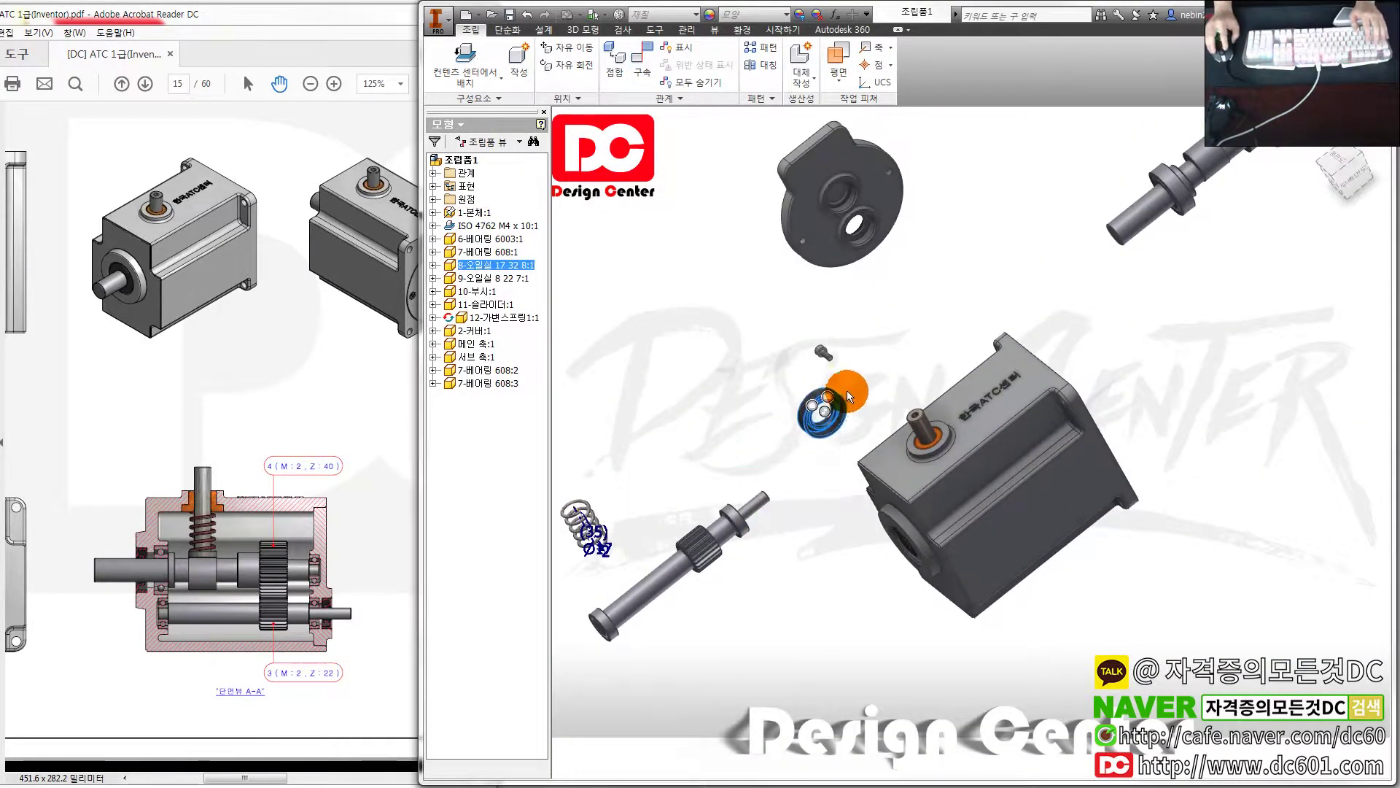
scroll(942, 235, "down", 3)
scroll(878, 261, "down", 3)
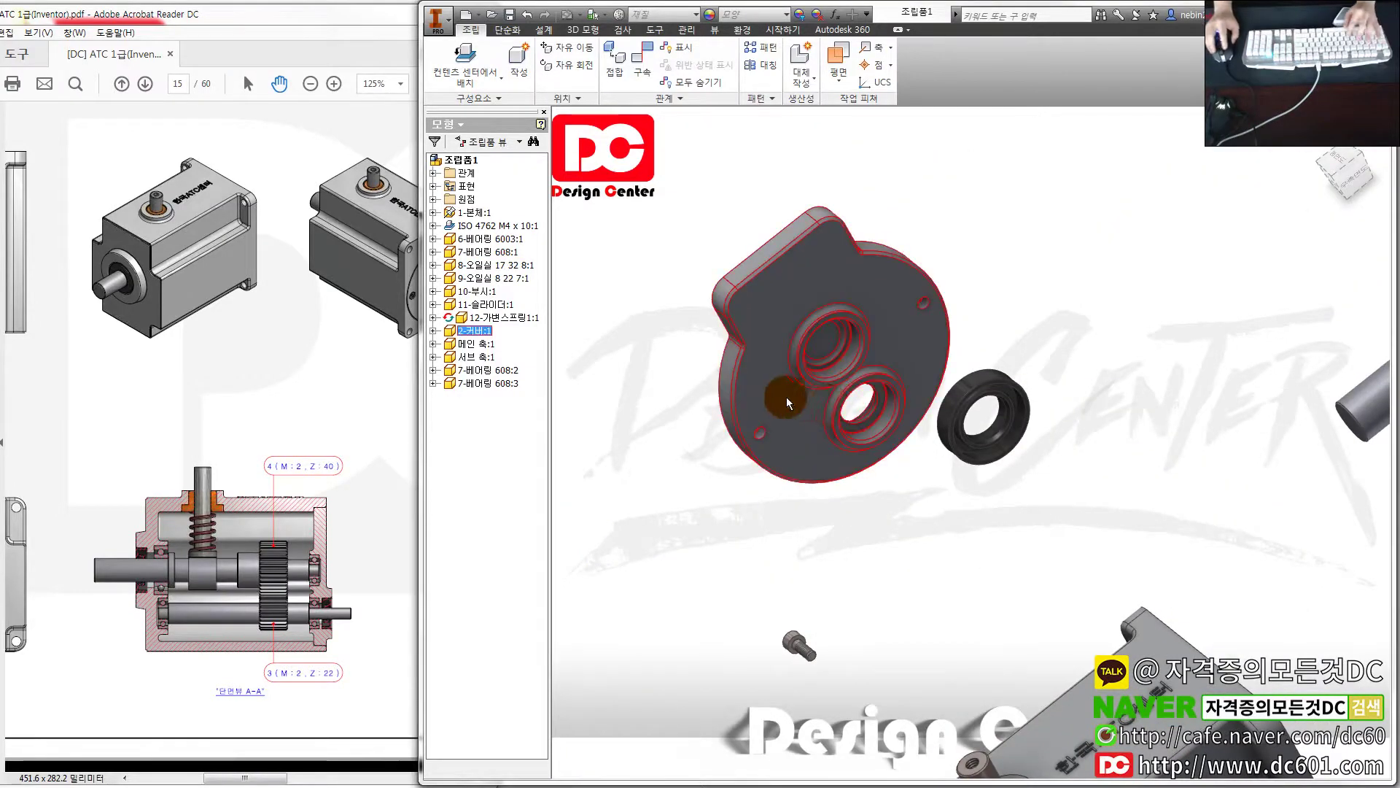
Select the cover and start a new constraint, then cancel it
left_click(871, 353)
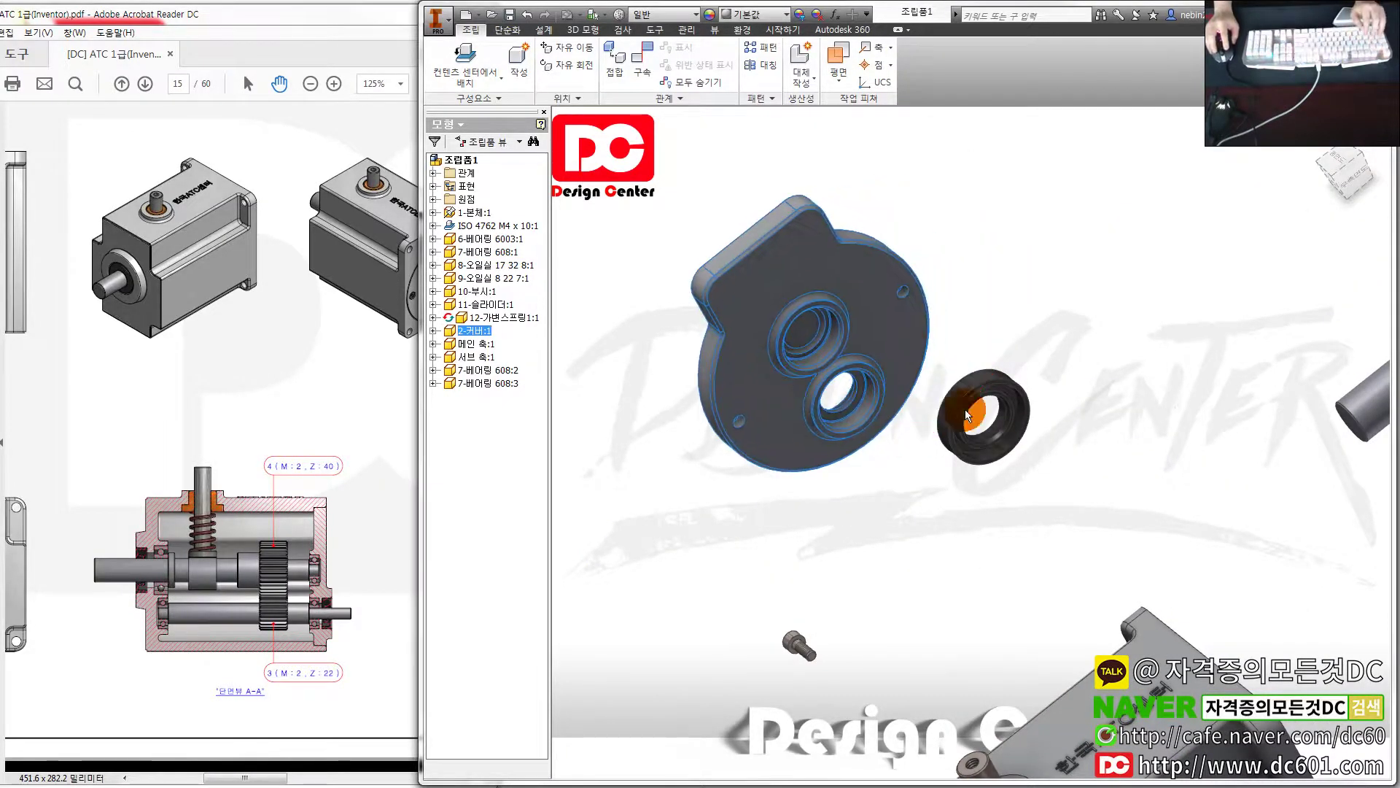
key("c")
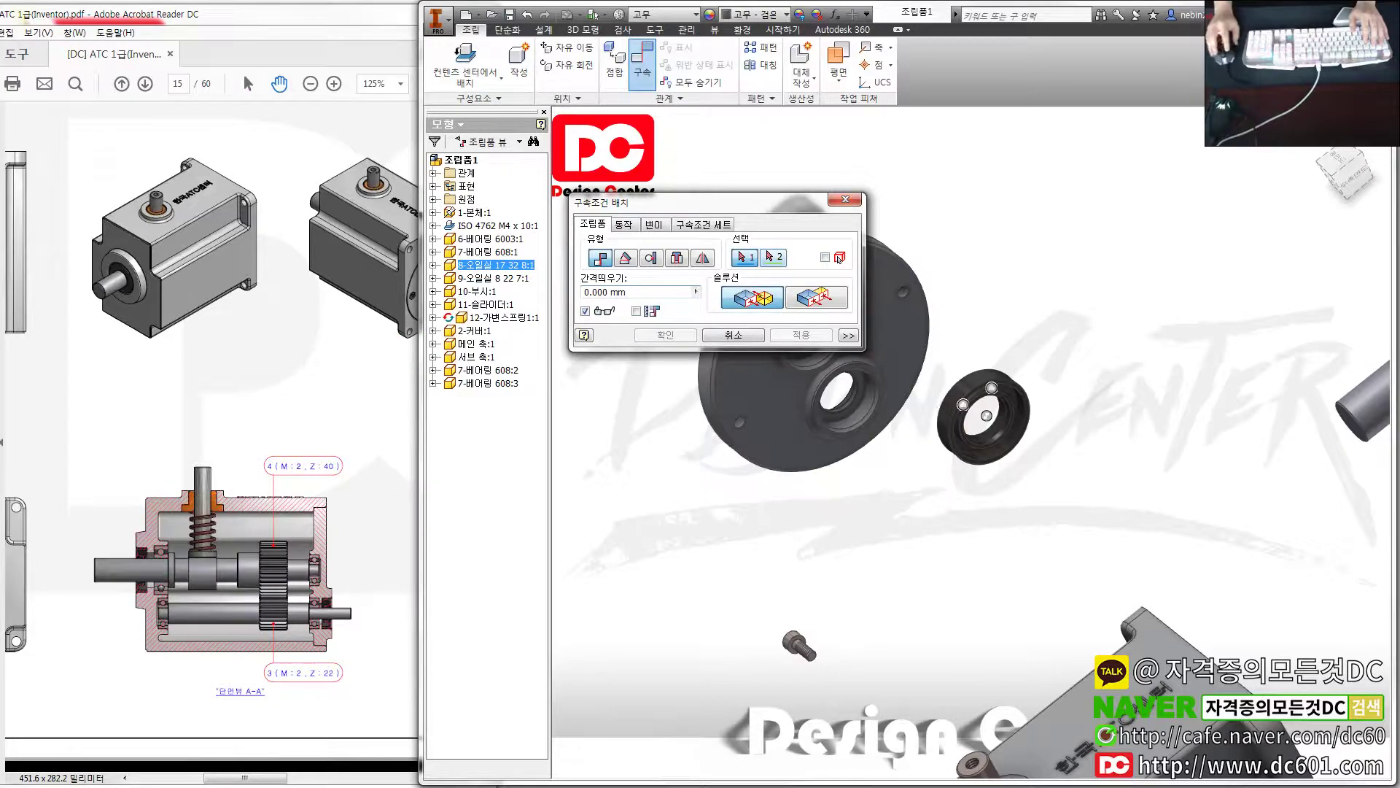
key("Escape")
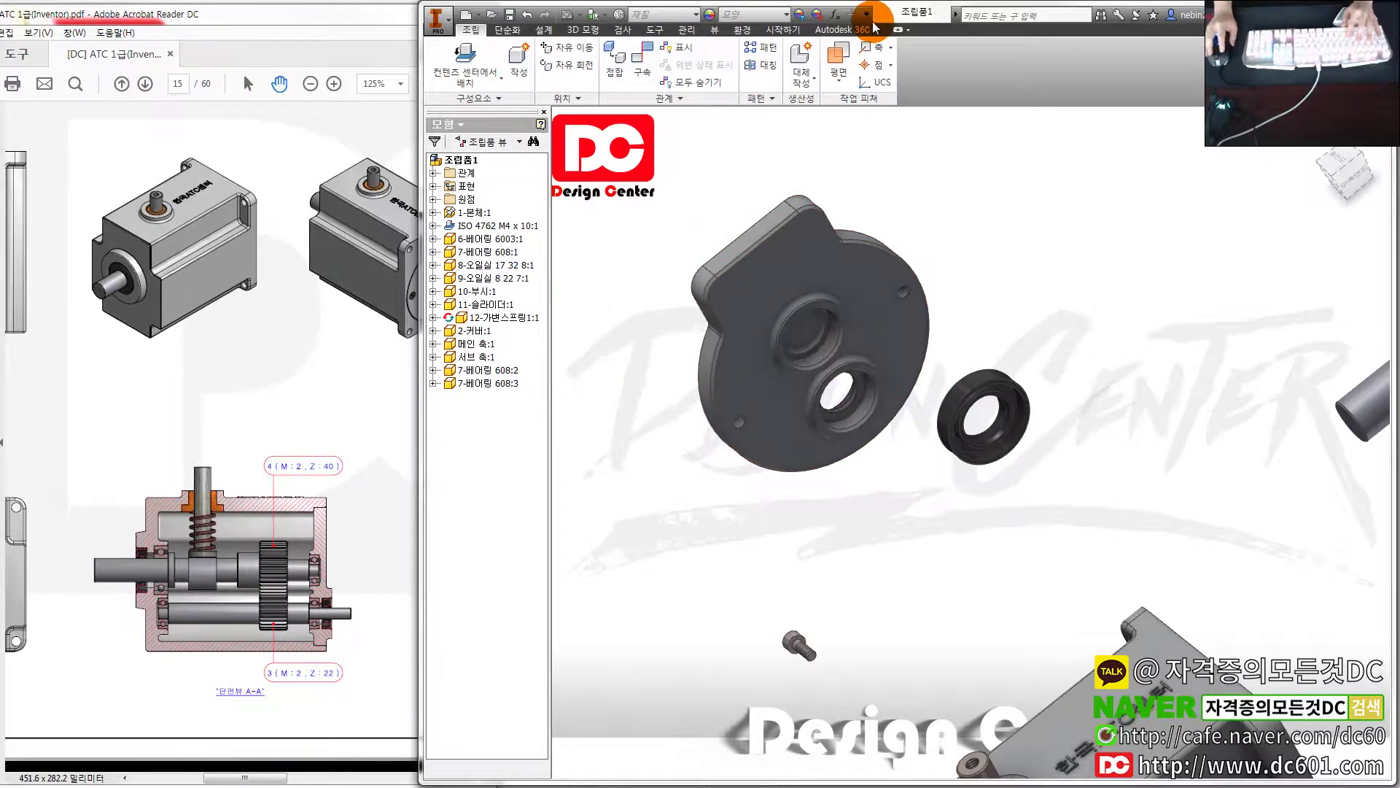
Open the keyboard shortcut customization settings from the Tools commands
left_click(580, 30)
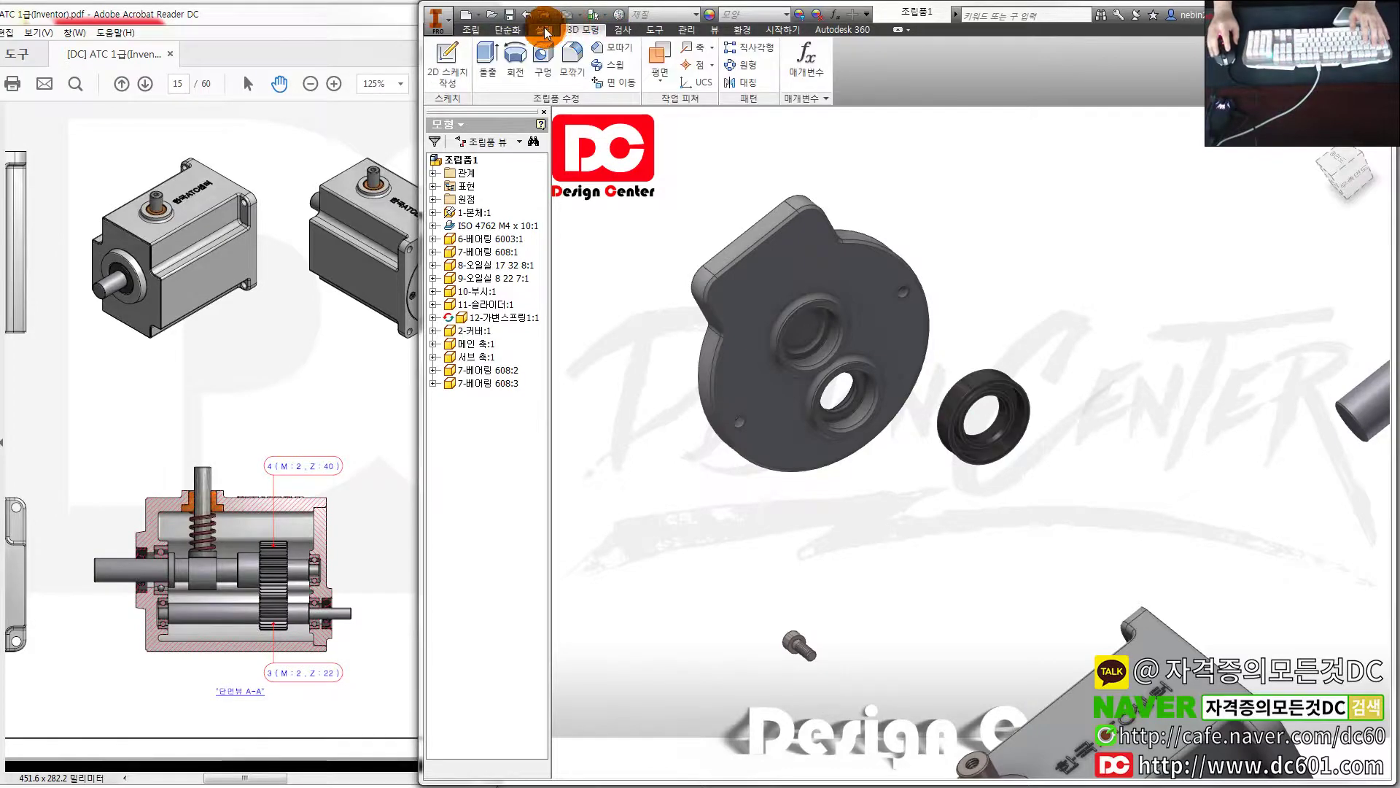
left_click(544, 30)
left_click(617, 31)
left_click(660, 31)
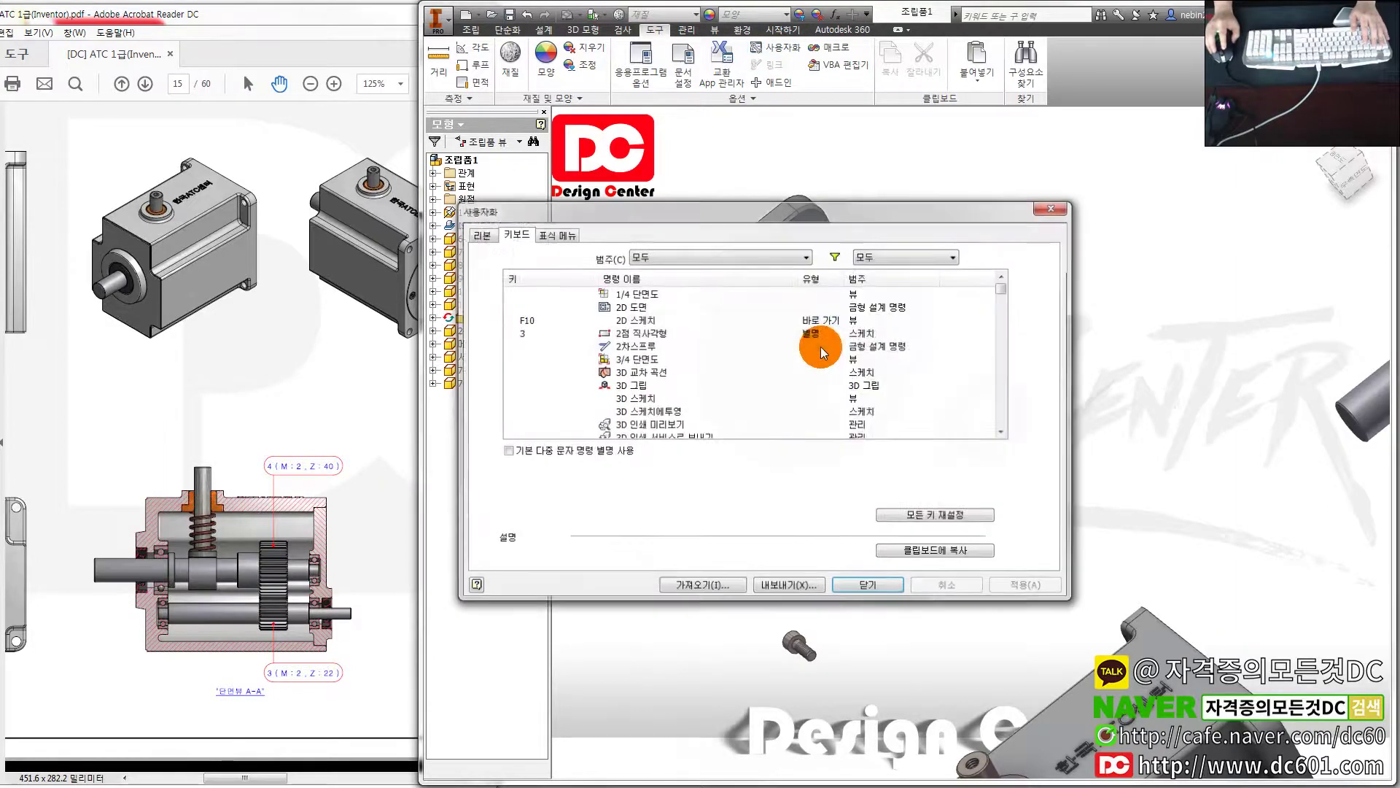
Sort the shortcut list by assigned key and scroll to the Chamfer command
left_click(546, 279)
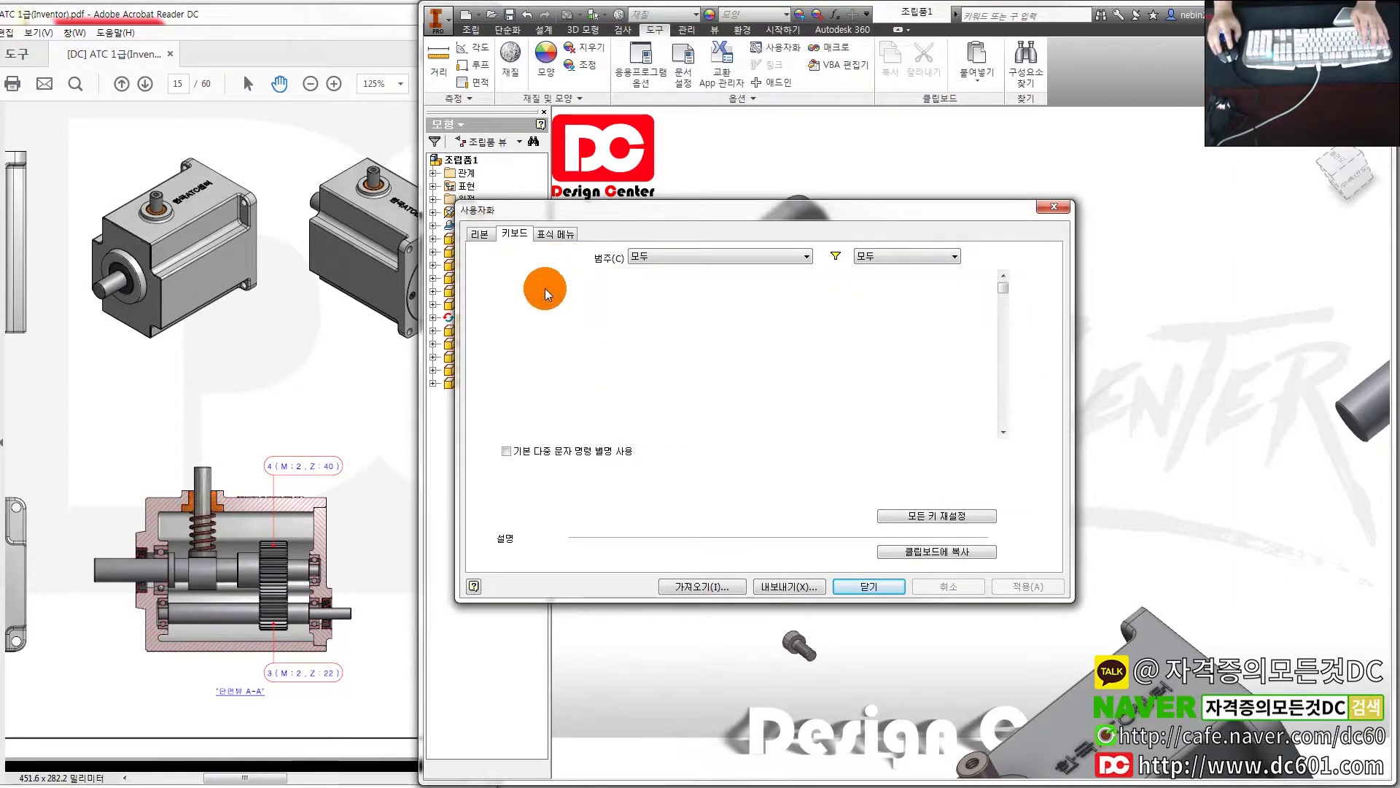
left_click(554, 283)
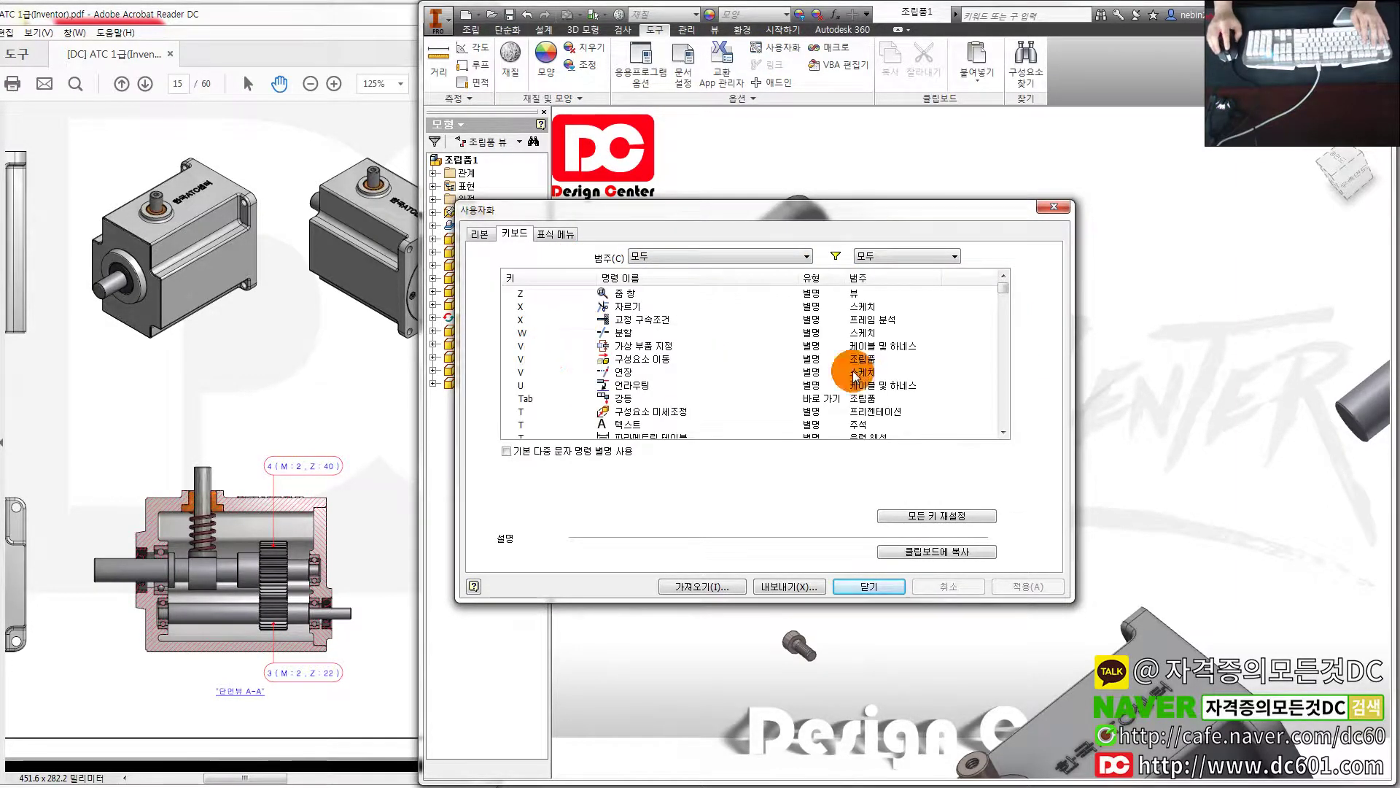
mouse_move(1003, 289)
left_mouse_down()
mouse_move(1000, 310)
mouse_move(994, 298)
left_mouse_up()
scroll(531, 344, "down", 3)
scroll(530, 345, "down", 3)
scroll(530, 344, "down", 3)
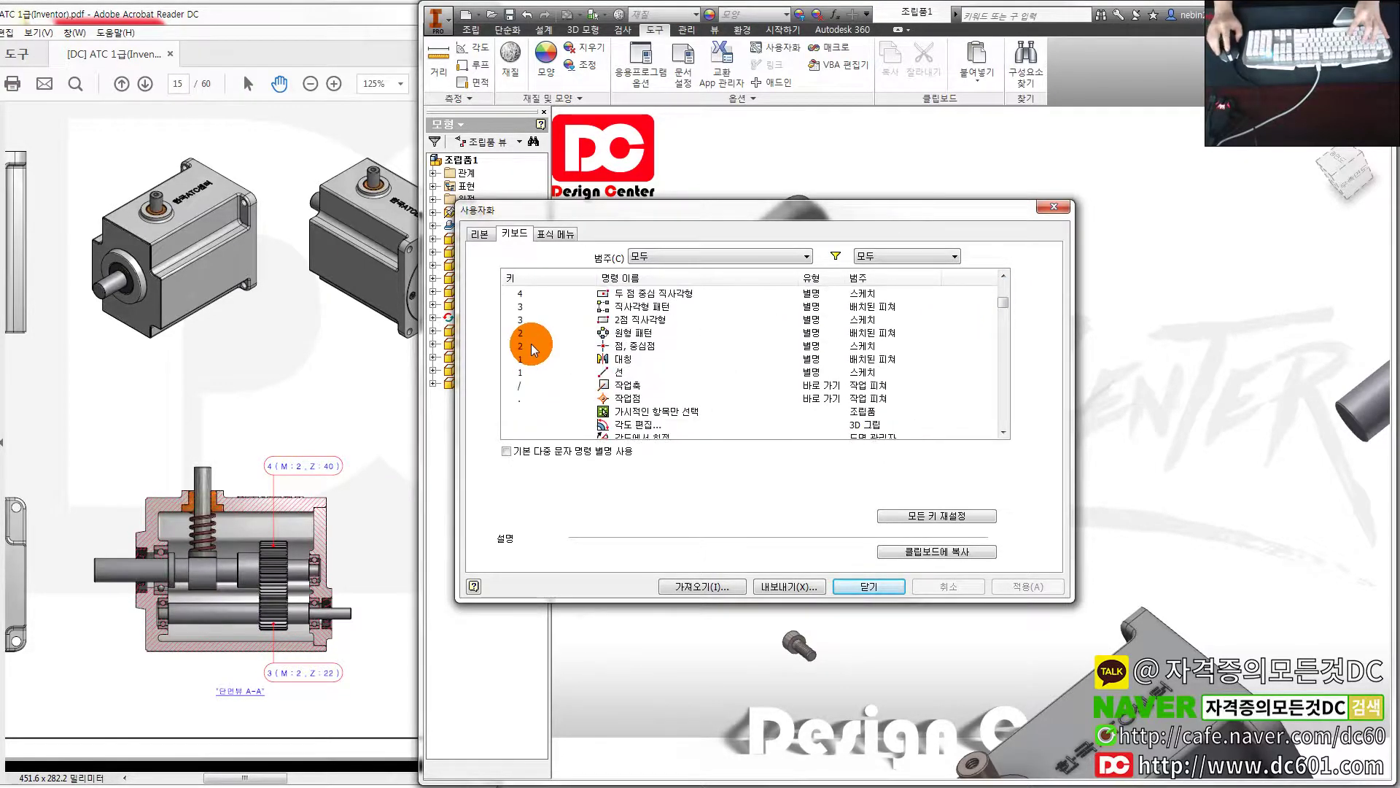
scroll(532, 344, "up", 2)
scroll(534, 343, "up", 2)
scroll(535, 342, "up", 2)
scroll(539, 343, "up", 2)
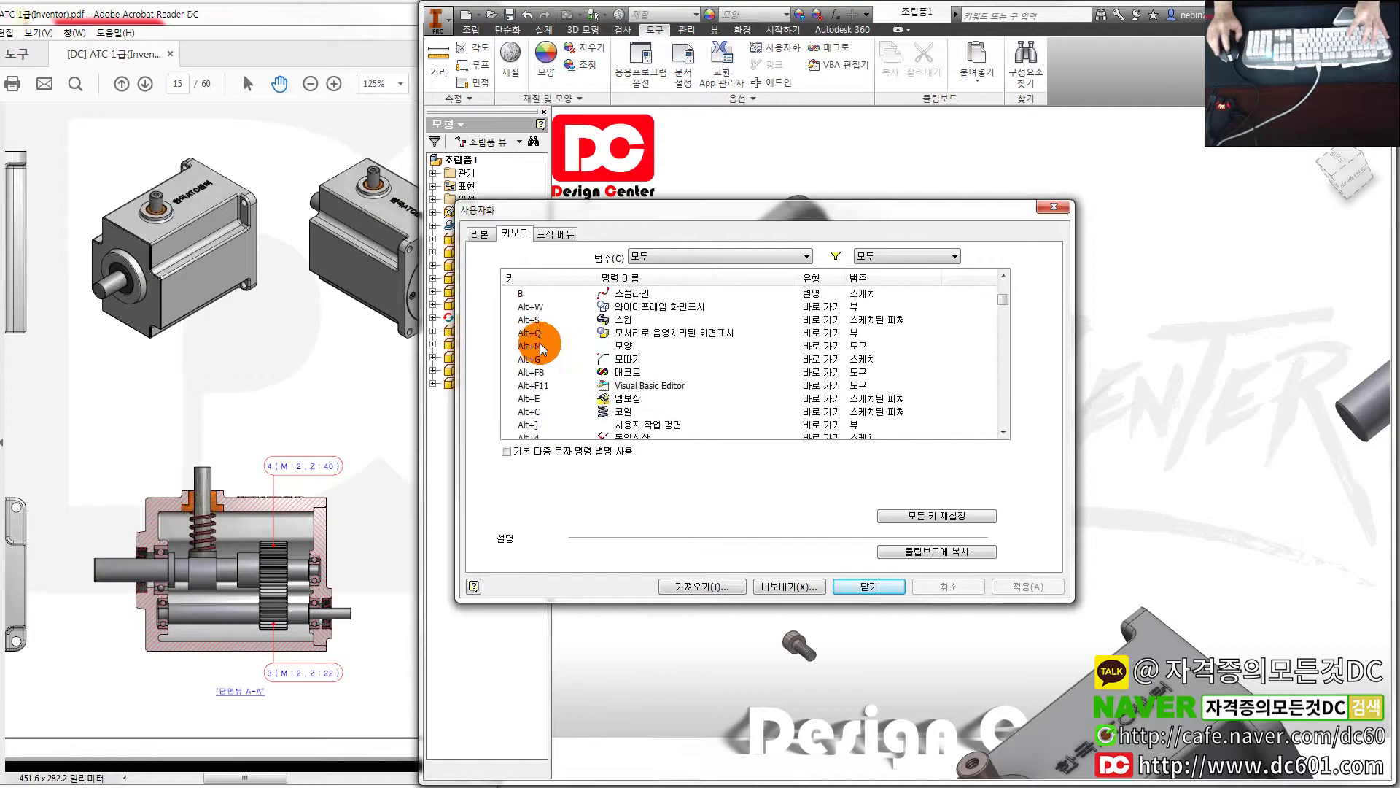
scroll(540, 343, "up", 2)
scroll(544, 339, "up", 2)
scroll(545, 337, "up", 1)
scroll(546, 338, "up", 2)
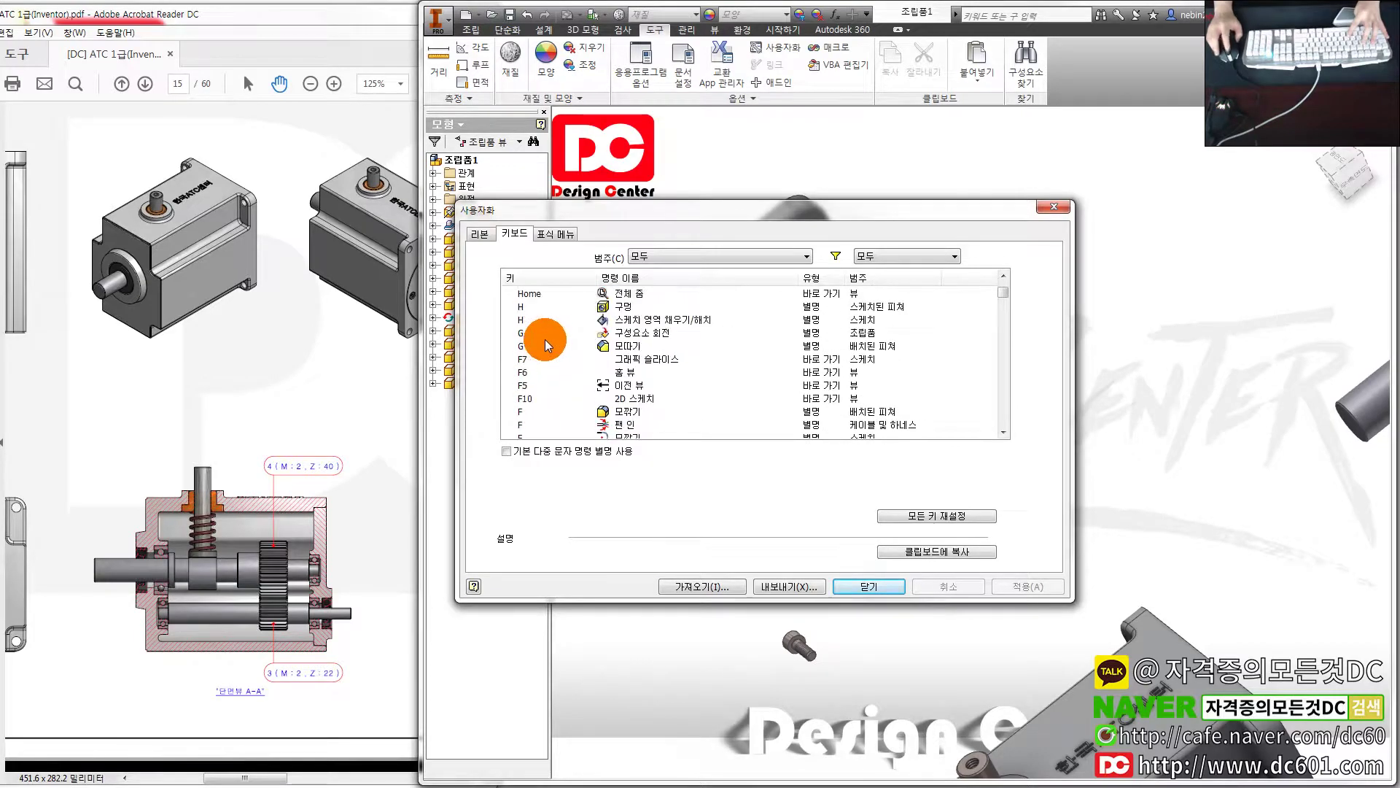
scroll(545, 340, "up", 2)
scroll(545, 339, "up", 2)
scroll(545, 339, "up", 2)
scroll(545, 338, "up", 2)
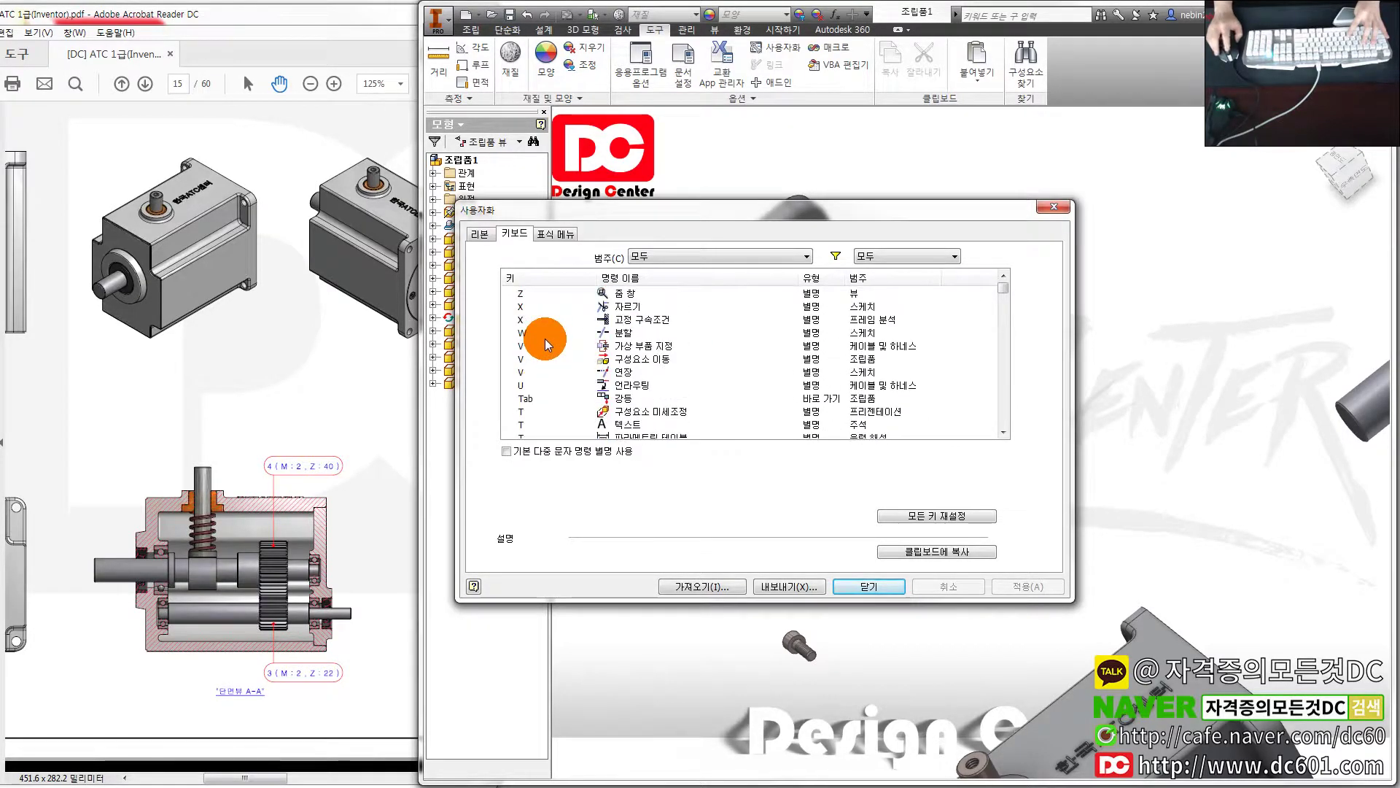
scroll(545, 339, "down", 3)
scroll(545, 340, "down", 3)
scroll(545, 340, "down", 3)
scroll(545, 340, "down", 3)
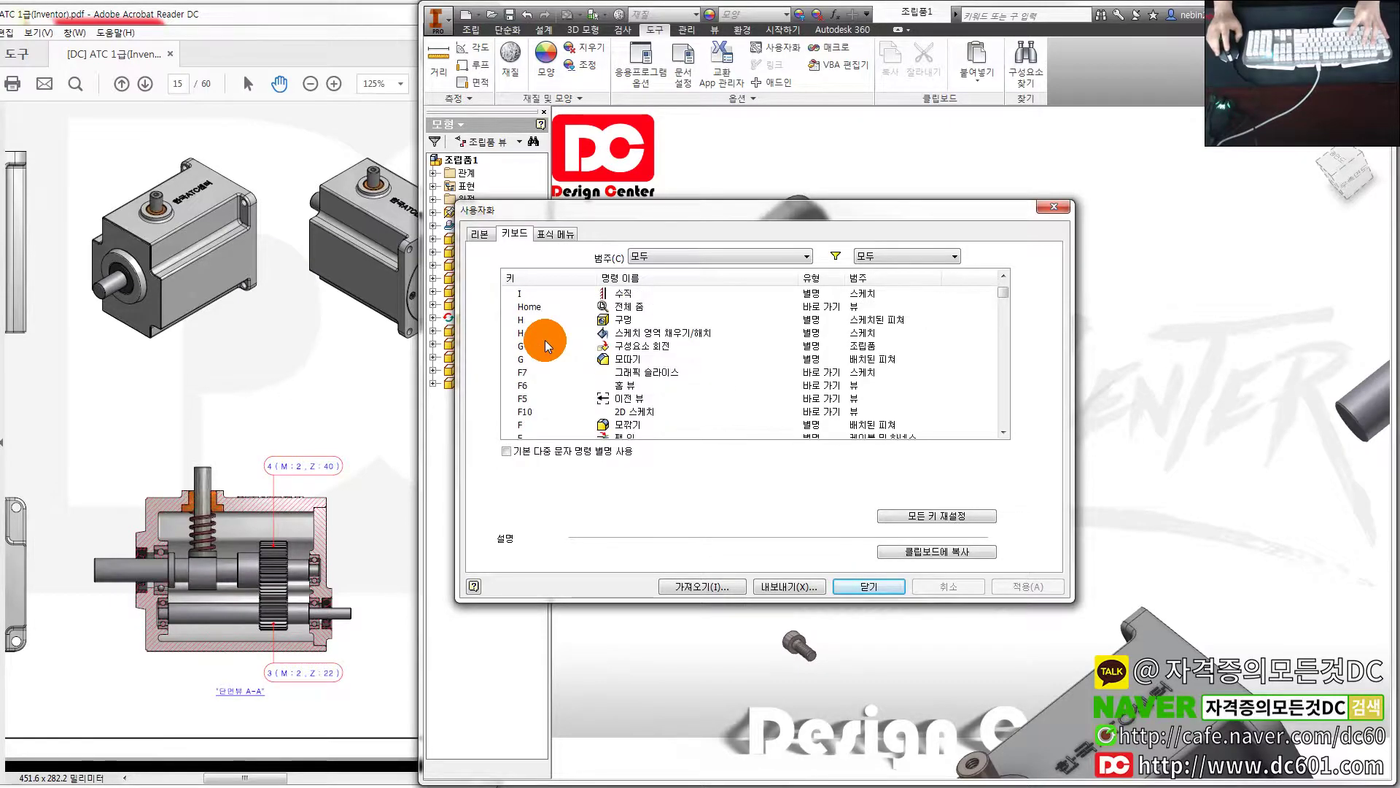
Assign S as Chamfer's shortcut, removing S from its previous command
left_click(532, 359)
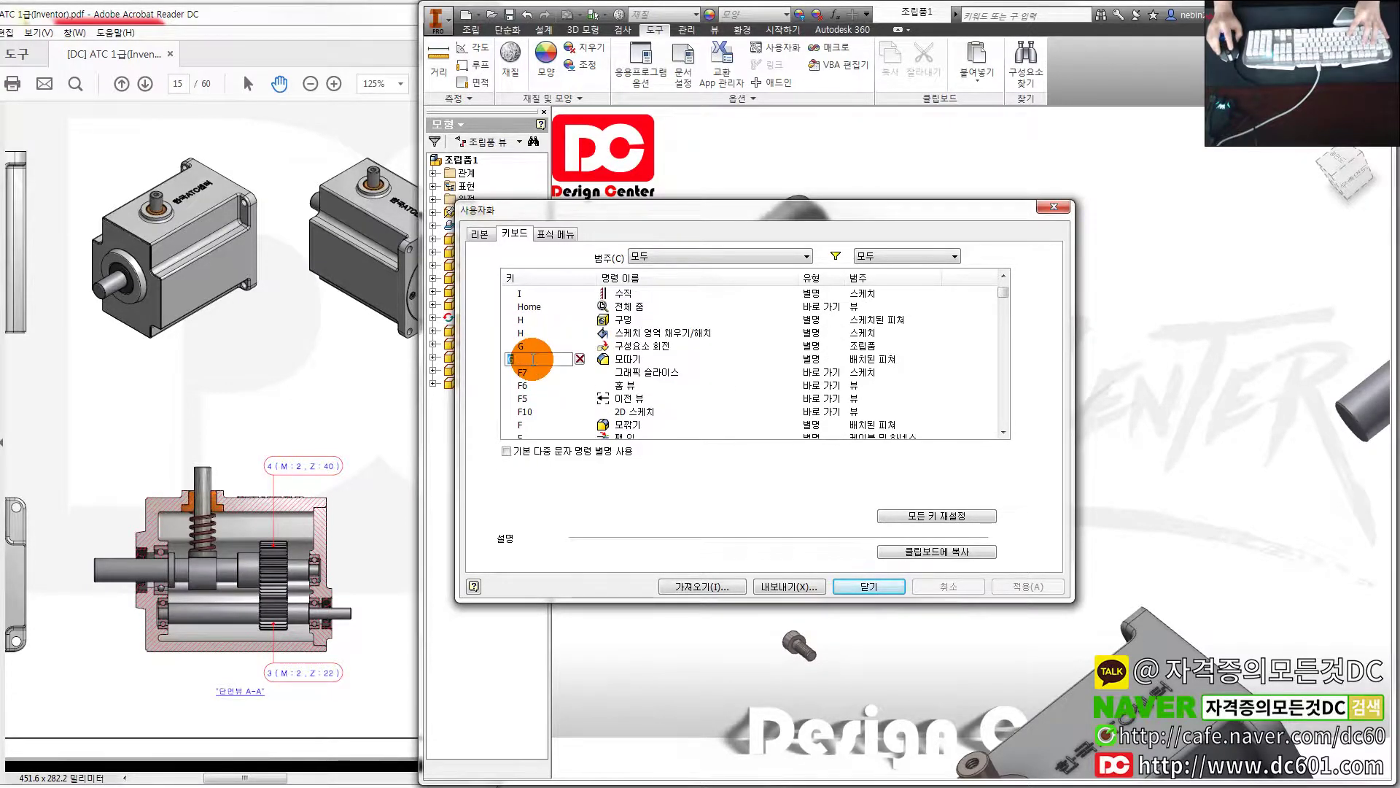
type("s")
key("Return")
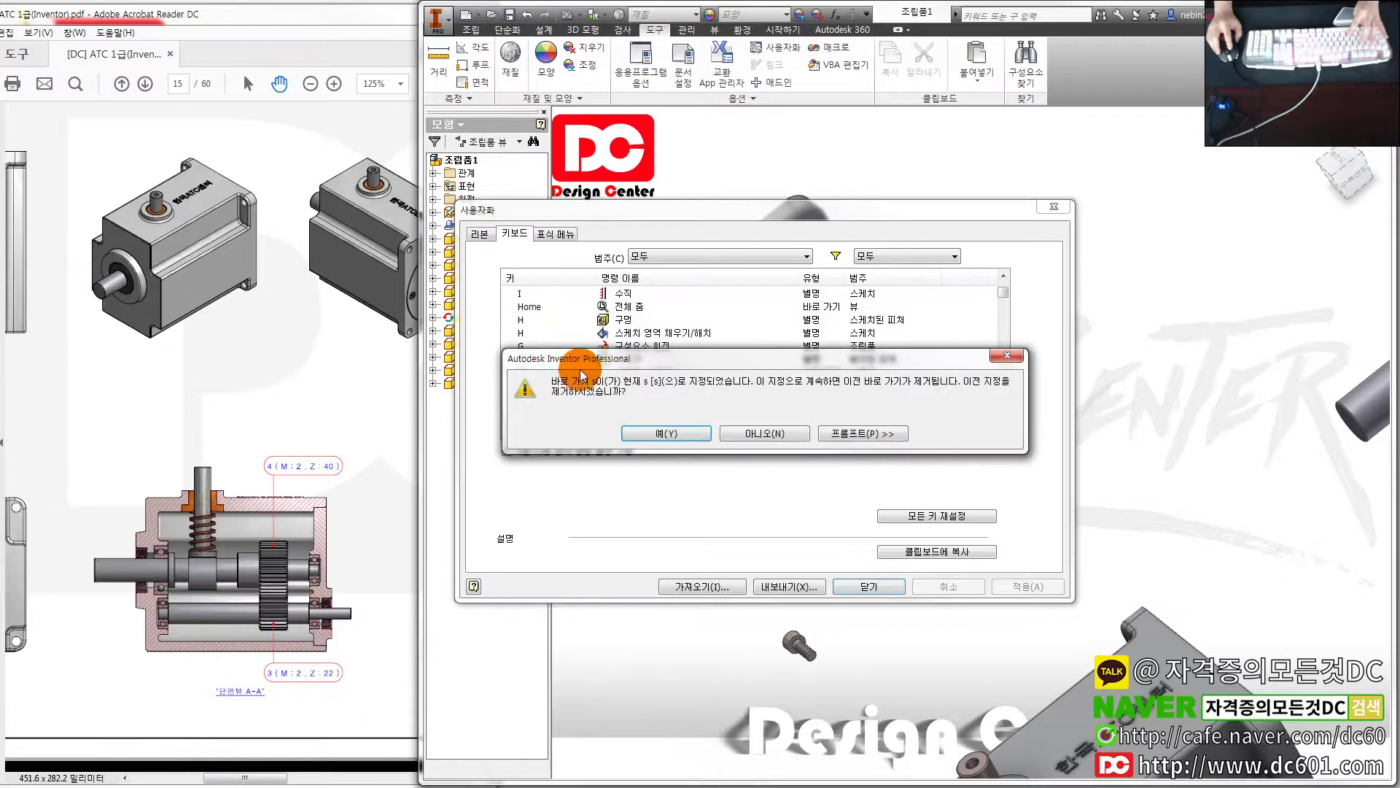
left_click(688, 436)
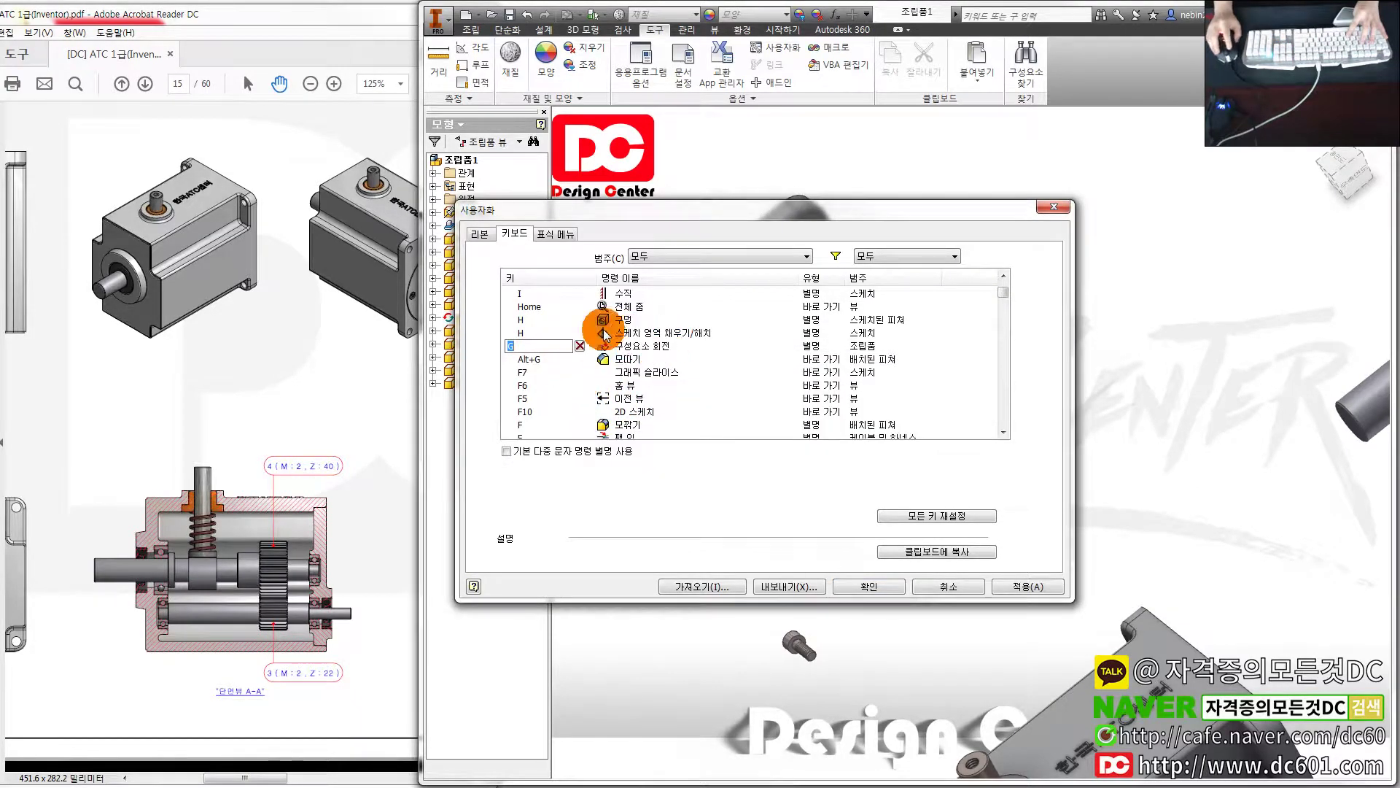
Scroll down through the key-sorted shortcut list to review the assignments
left_click_drag(1006, 293, 1007, 278)
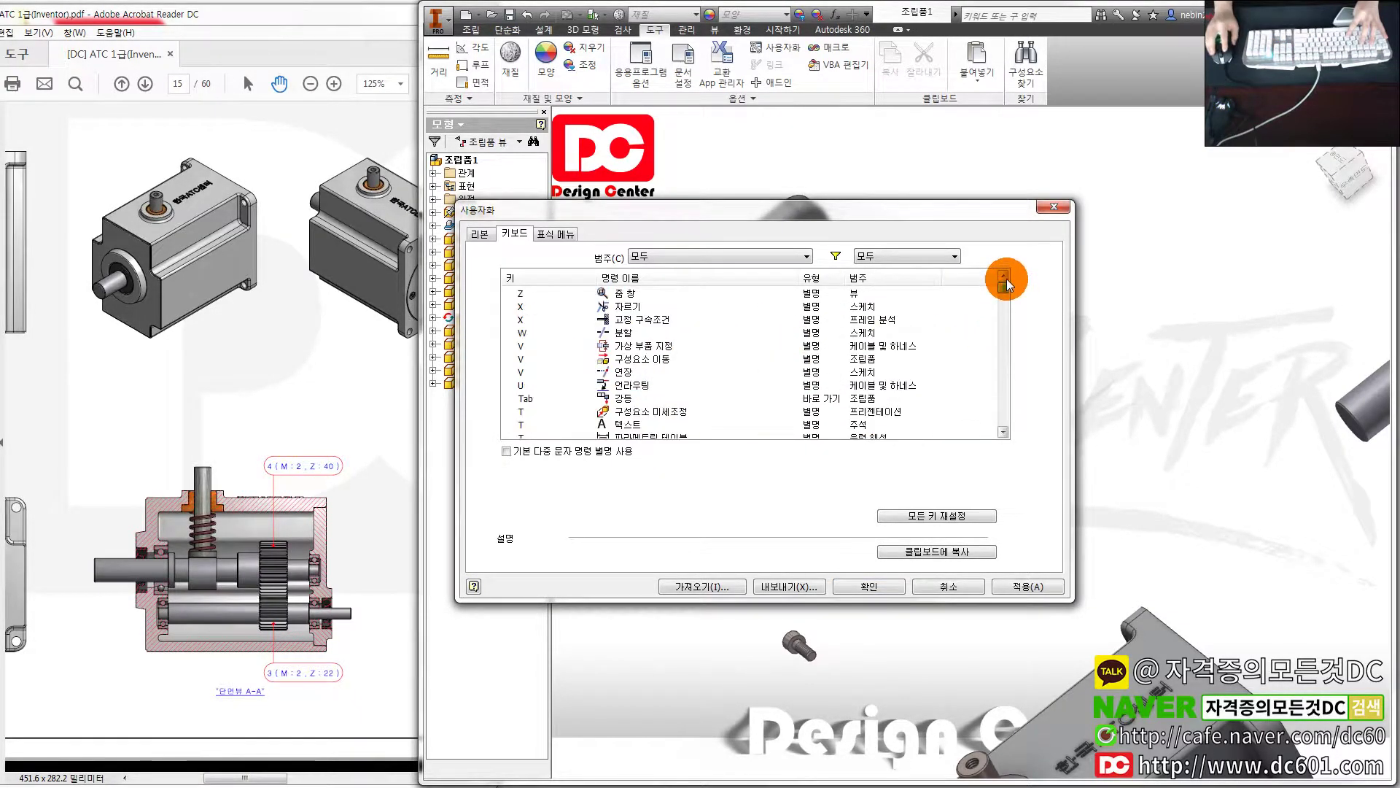
scroll(552, 347, "down", 3)
scroll(554, 347, "down", 3)
scroll(554, 347, "down", 3)
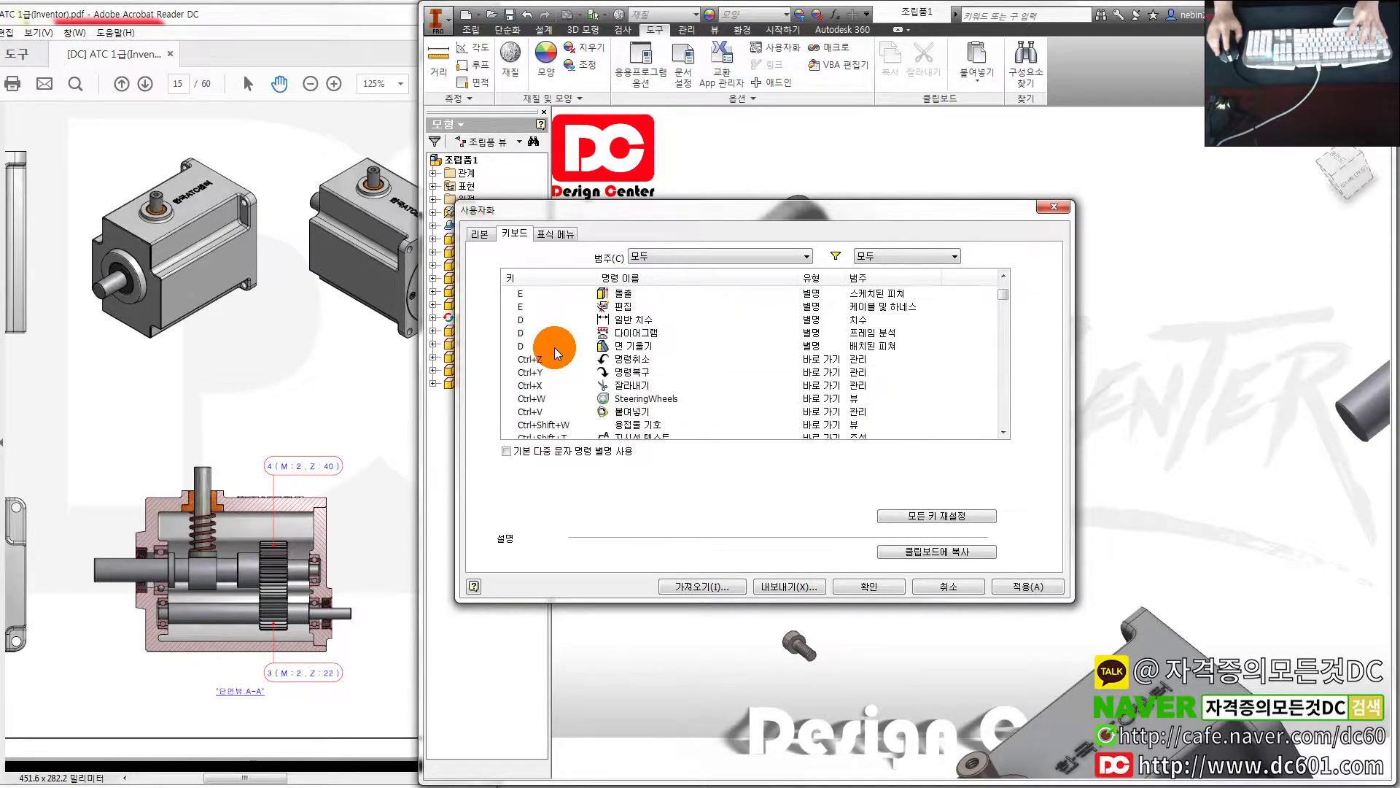
scroll(558, 351, "down", 3)
scroll(558, 355, "down", 3)
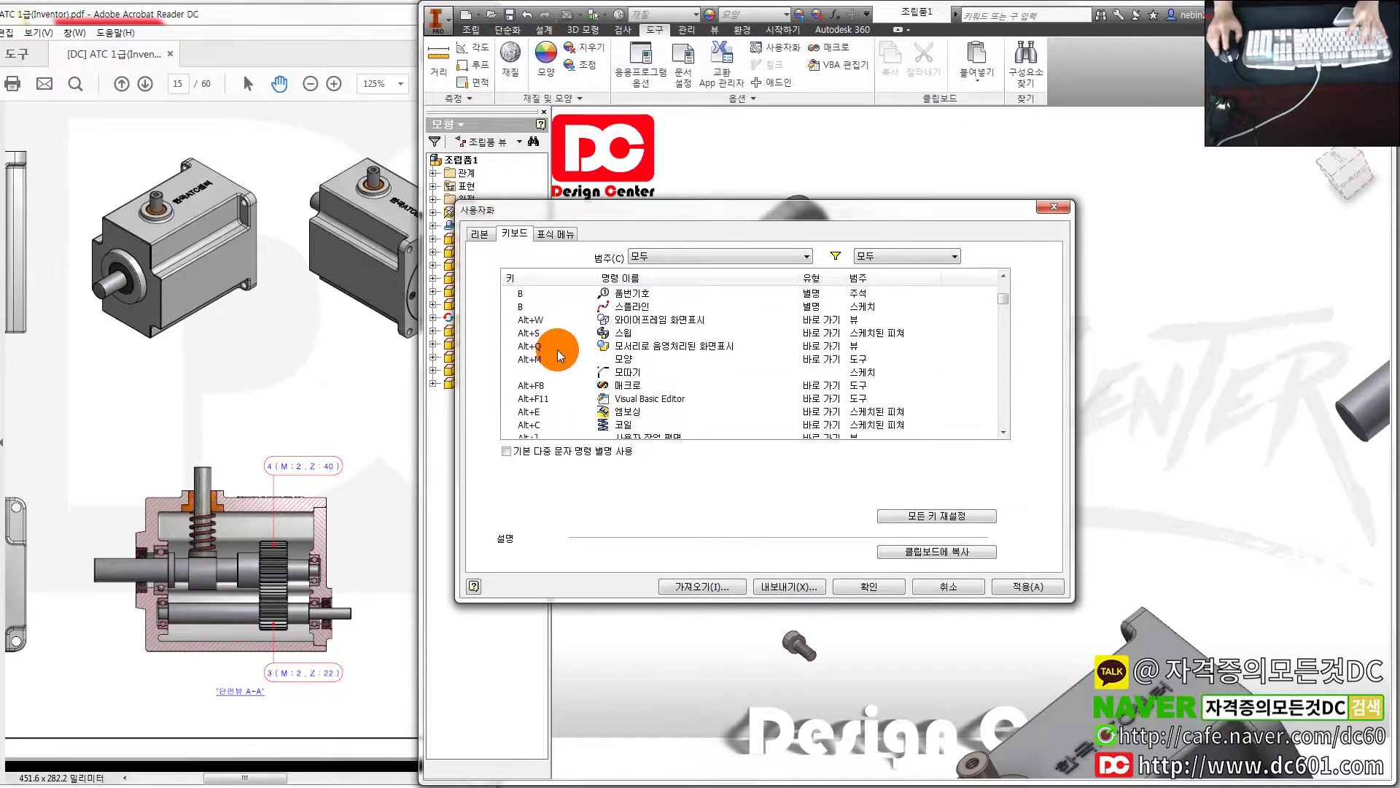
scroll(557, 349, "down", 2)
scroll(557, 349, "down", 2)
scroll(561, 315, "down", 2)
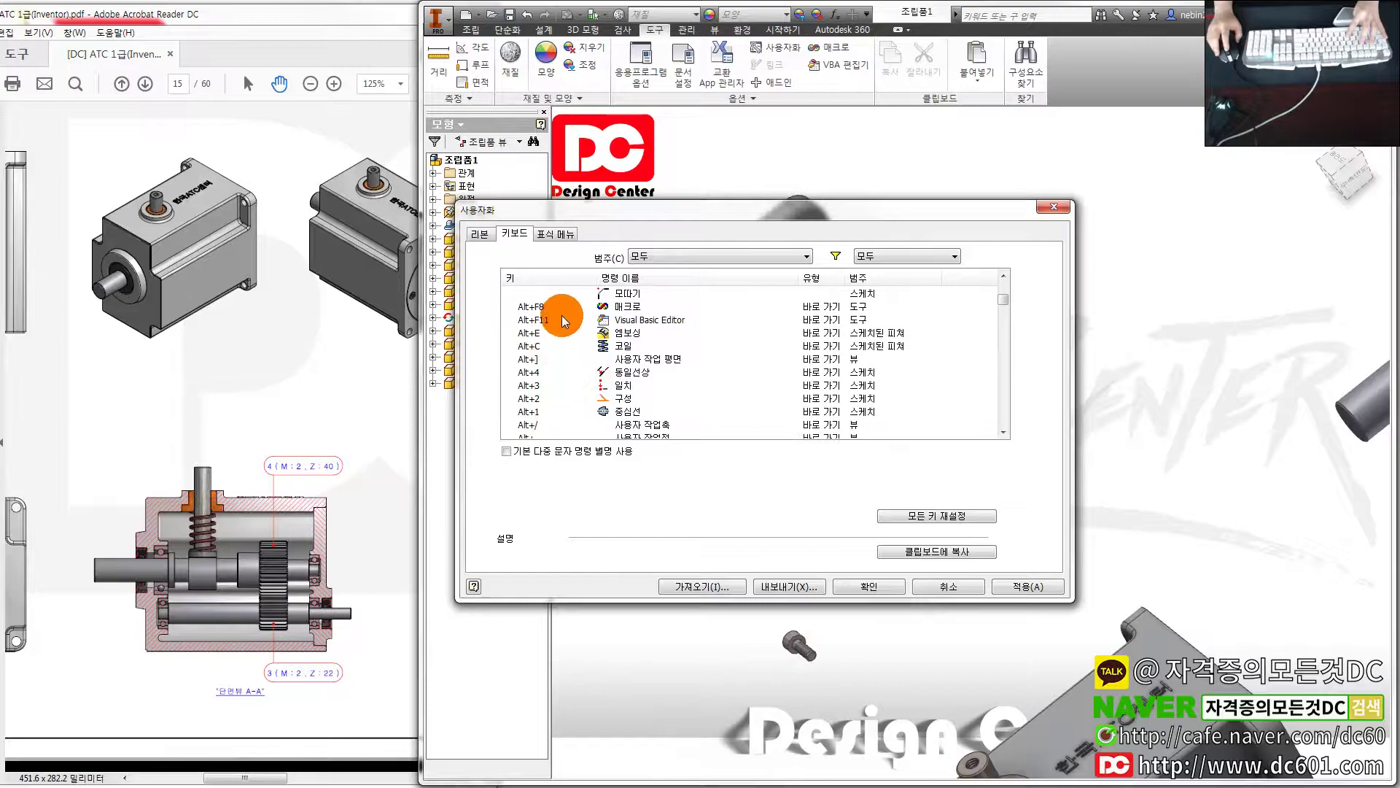
Re-sort shortcuts by key descending and scroll to the Alt-combination macro and VBA Editor assignments
left_click(558, 277)
left_click(568, 281)
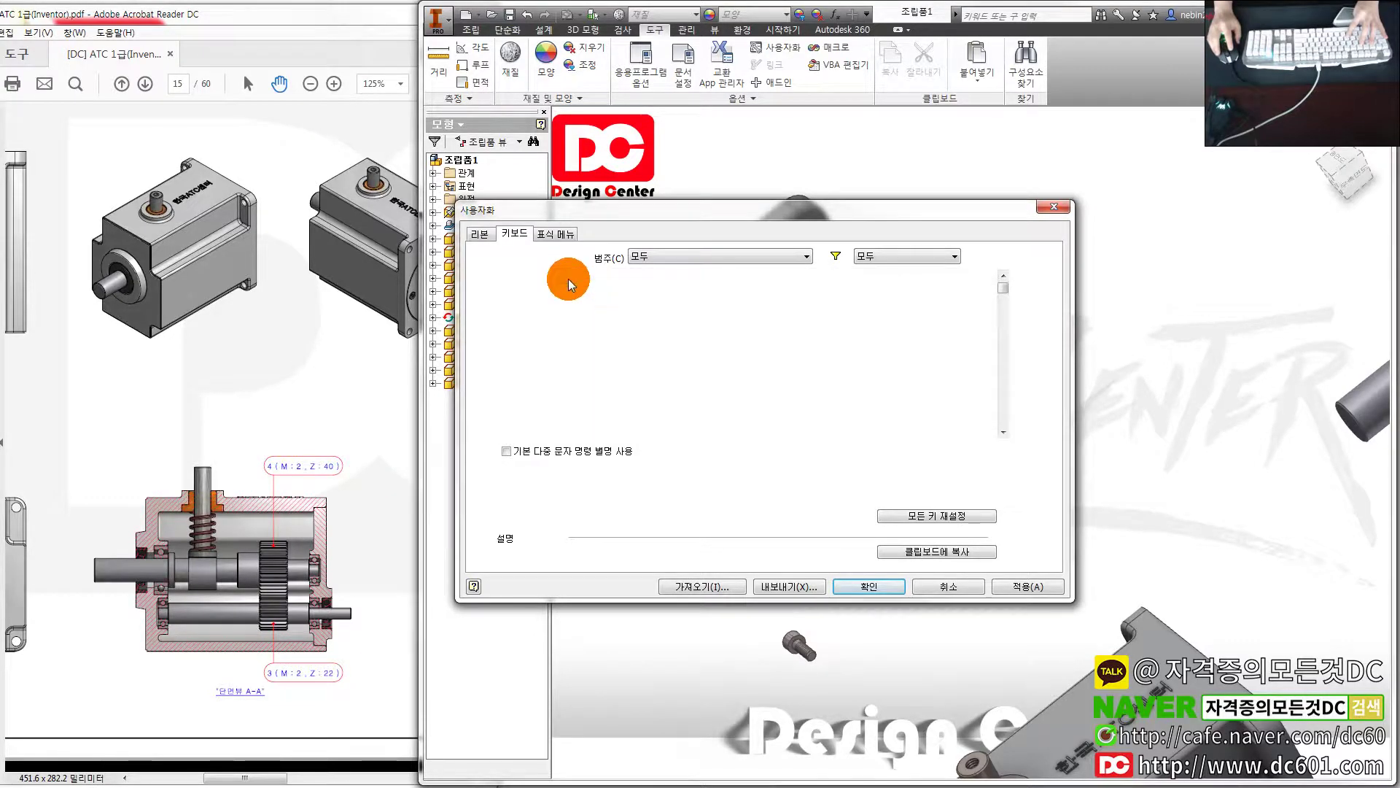
left_click(567, 280)
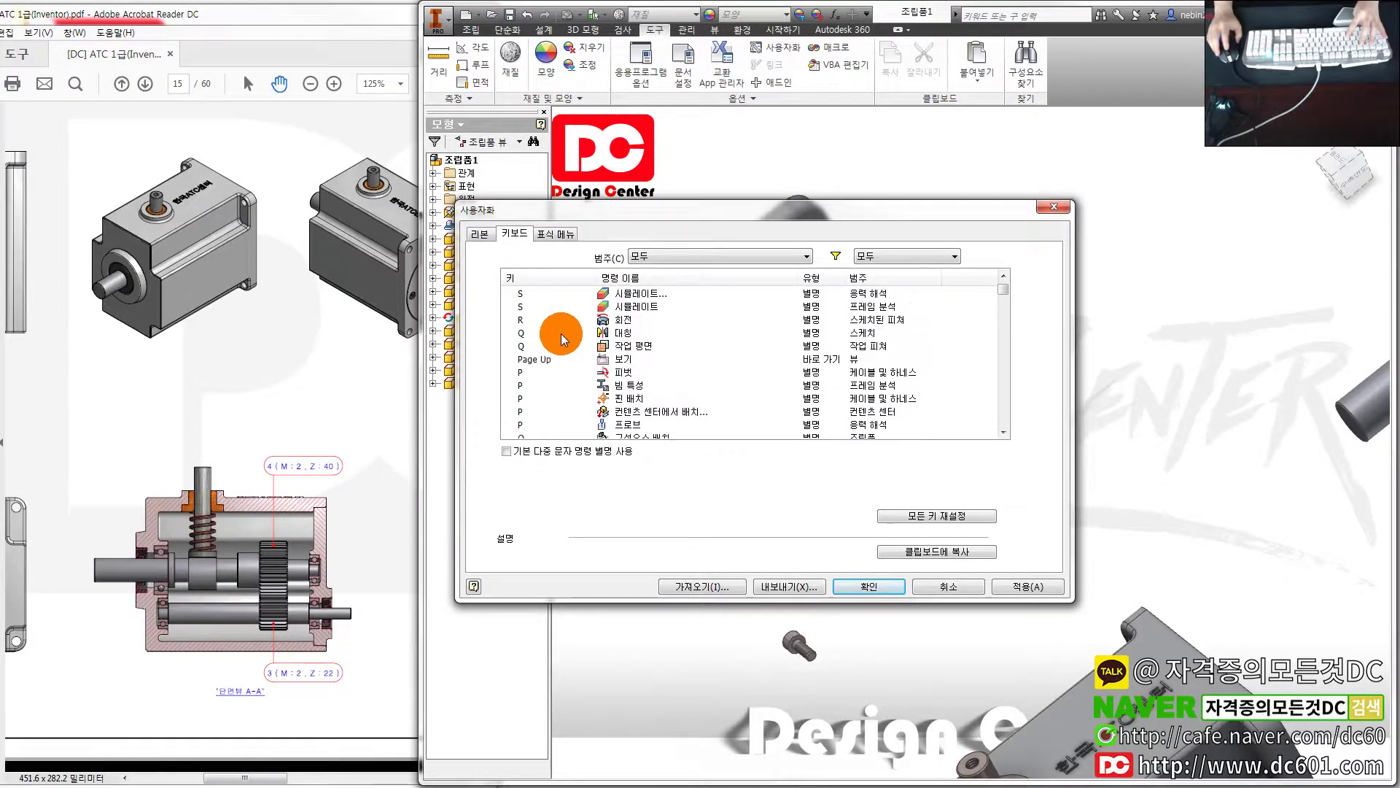
scroll(562, 334, "down", 3)
scroll(561, 334, "down", 3)
scroll(562, 334, "down", 3)
scroll(562, 334, "down", 2)
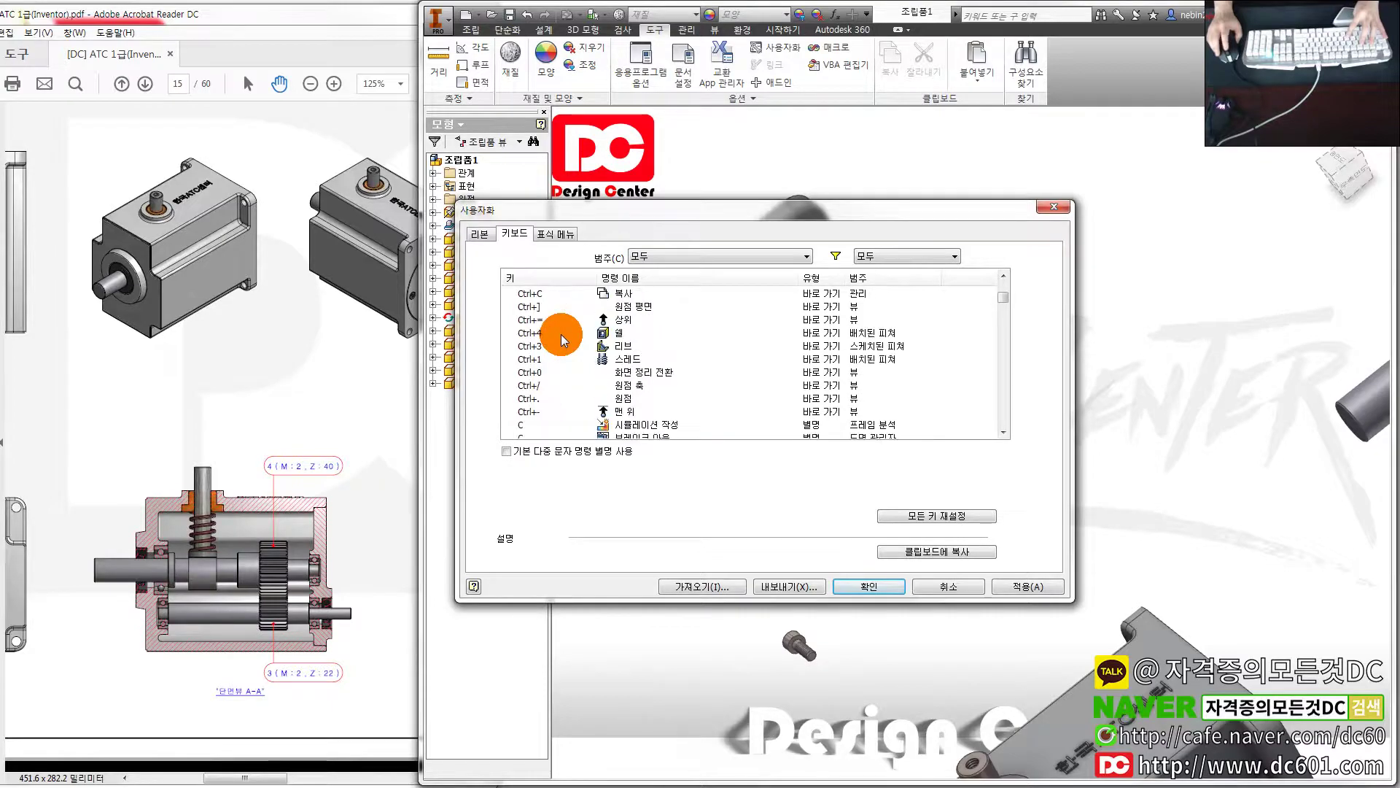
scroll(561, 334, "down", 2)
scroll(562, 334, "down", 1)
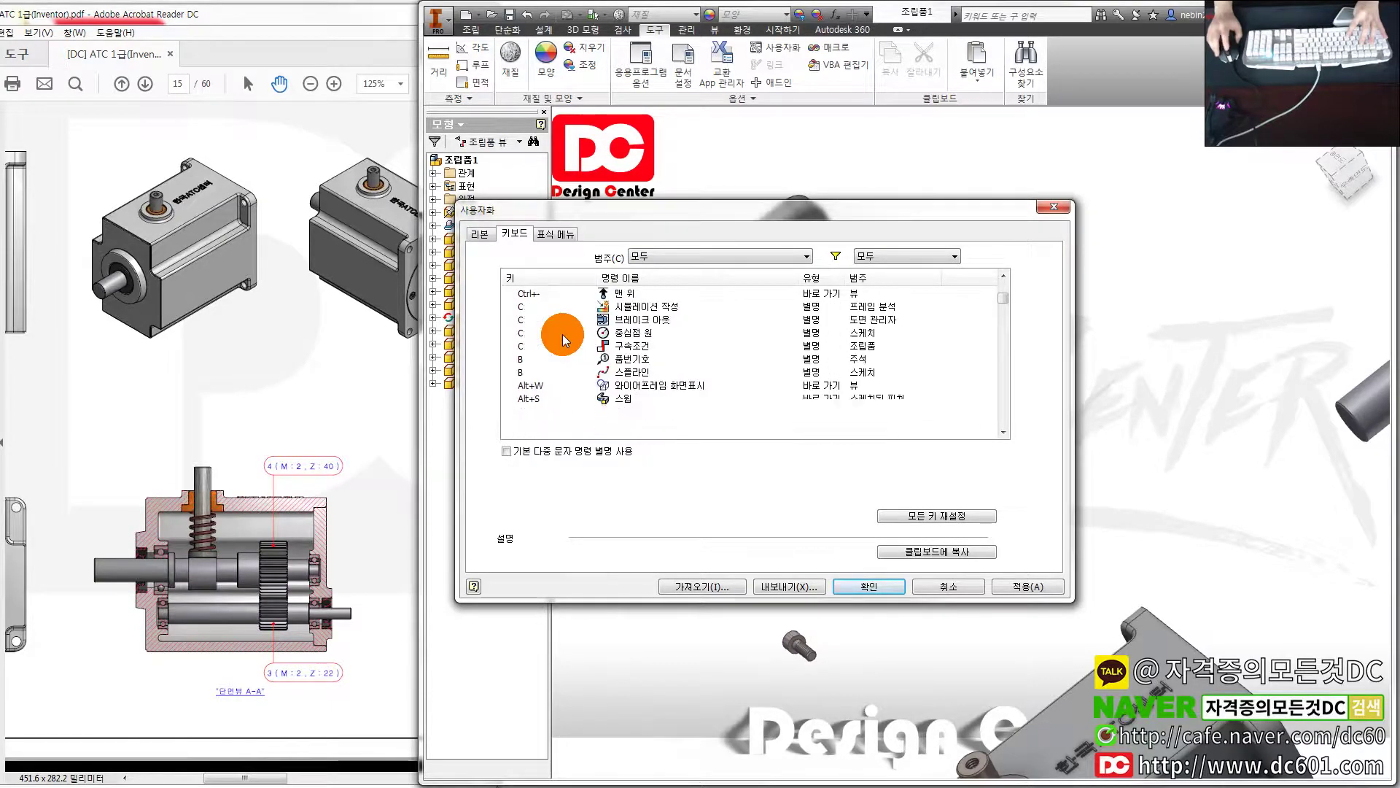
scroll(563, 334, "down", 3)
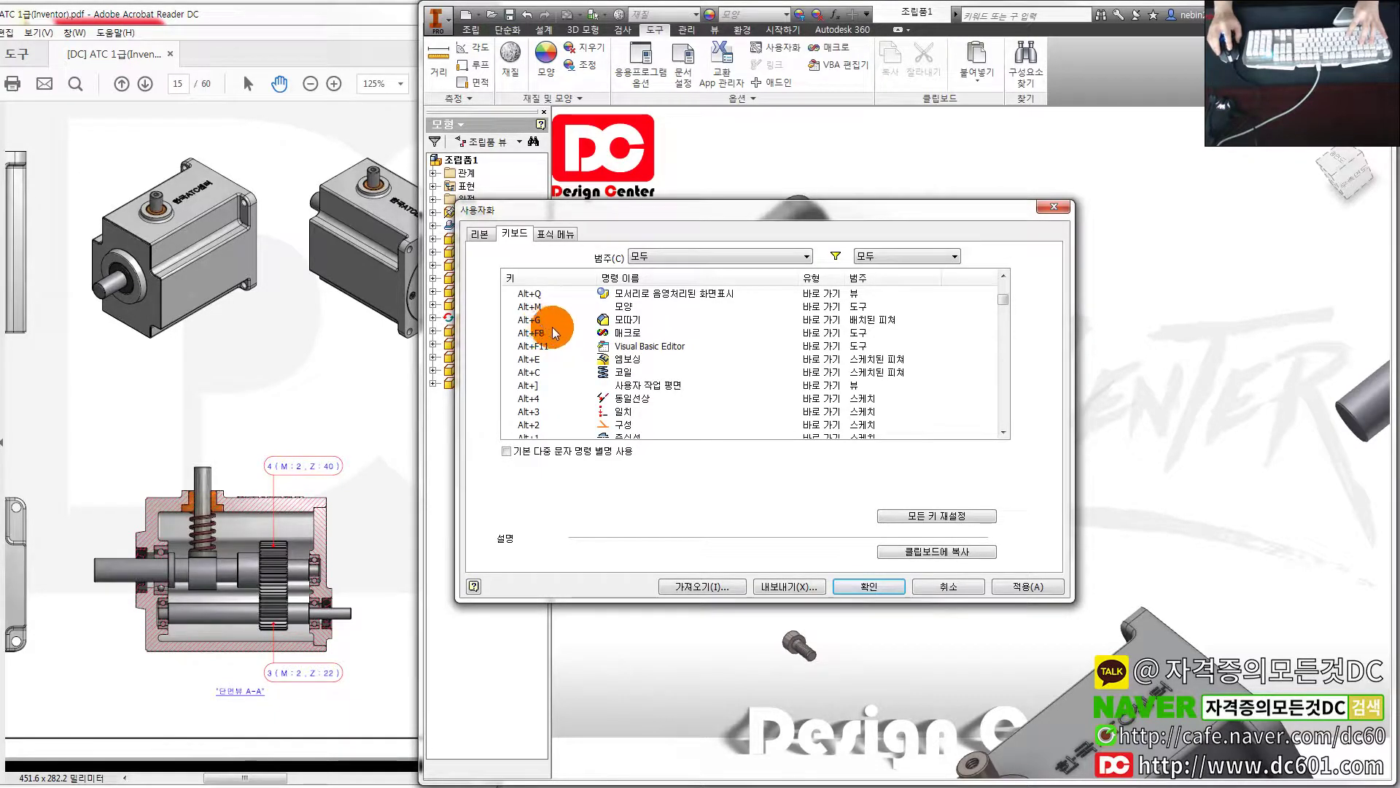
scroll(555, 327, "up", 1)
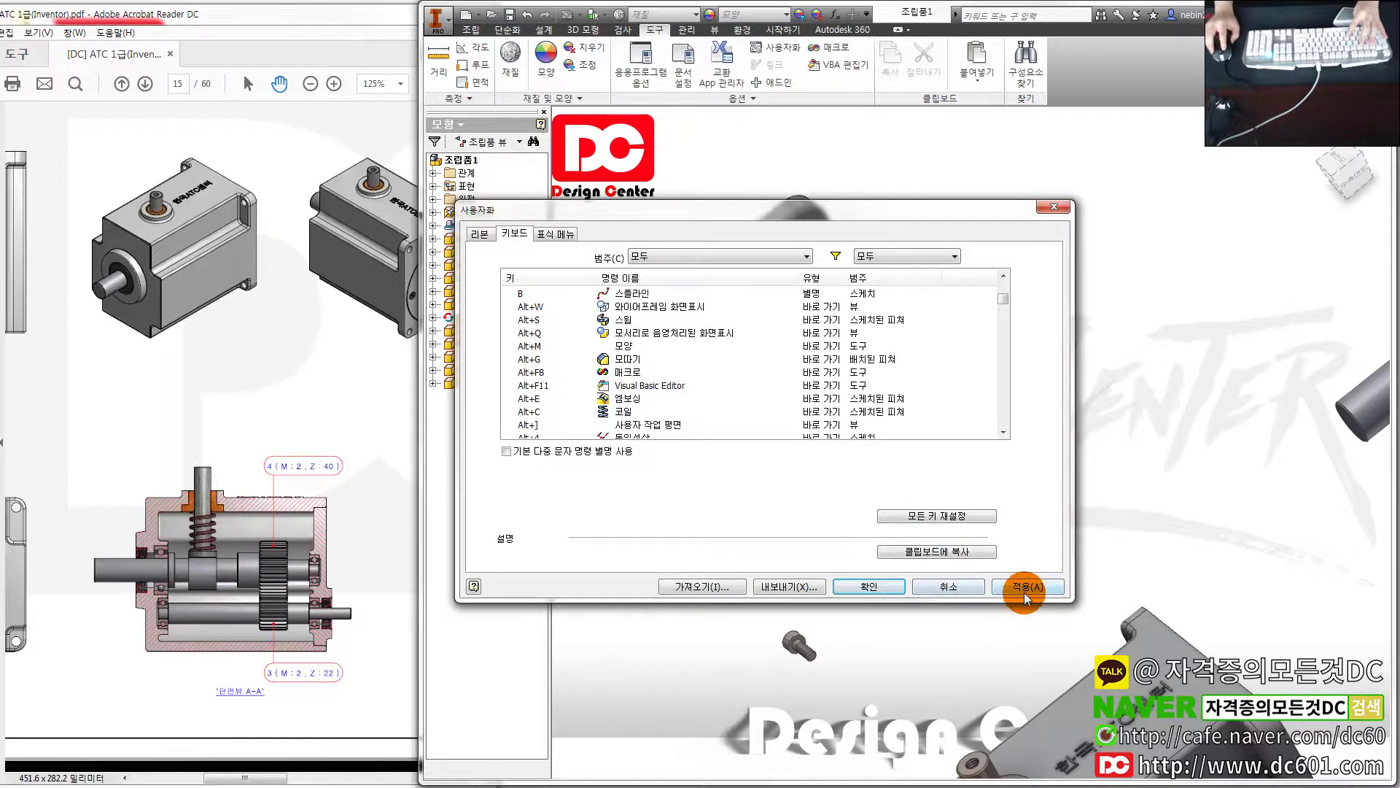
Close the customization settings and orbit the assembly to view the cover and oil seal
left_click(887, 589)
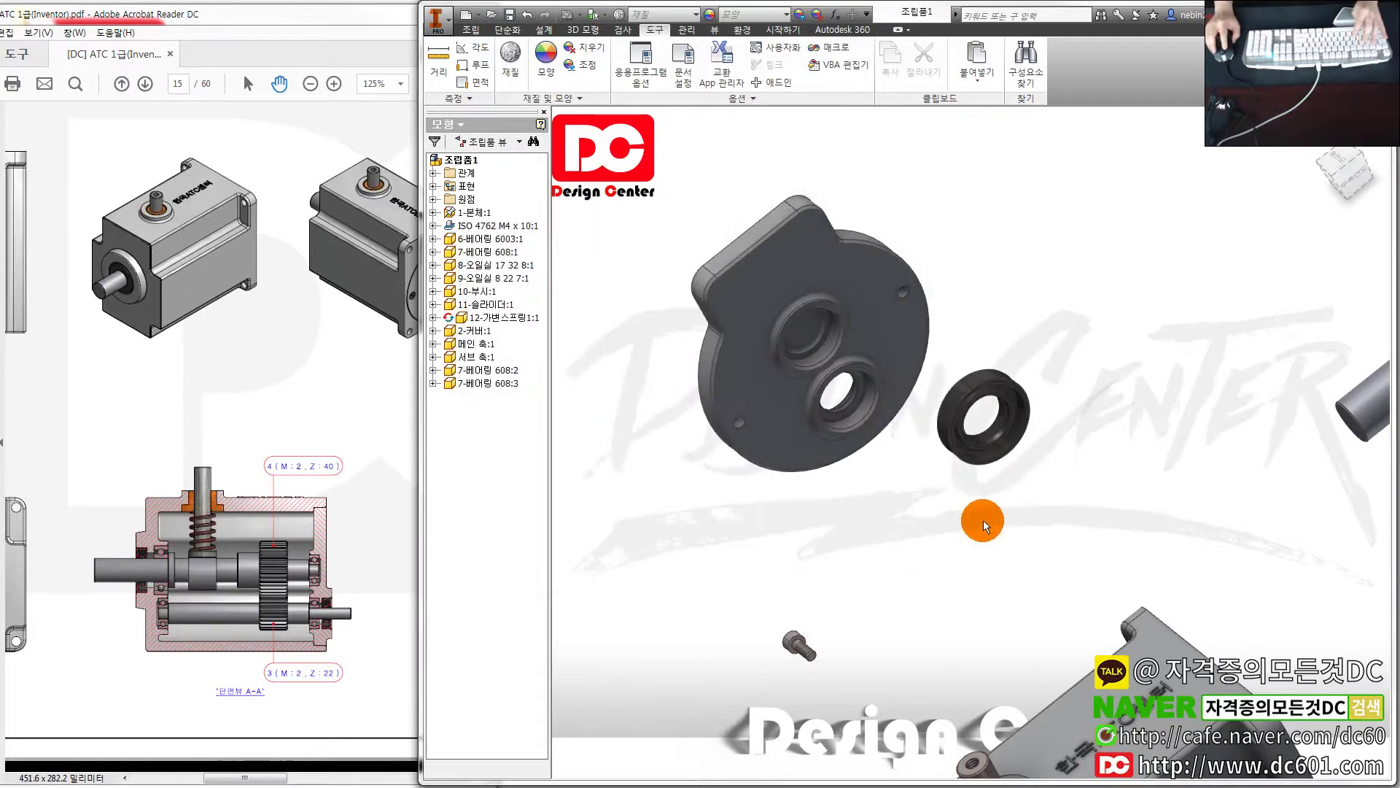
scroll(925, 435, "down", 3)
key("c")
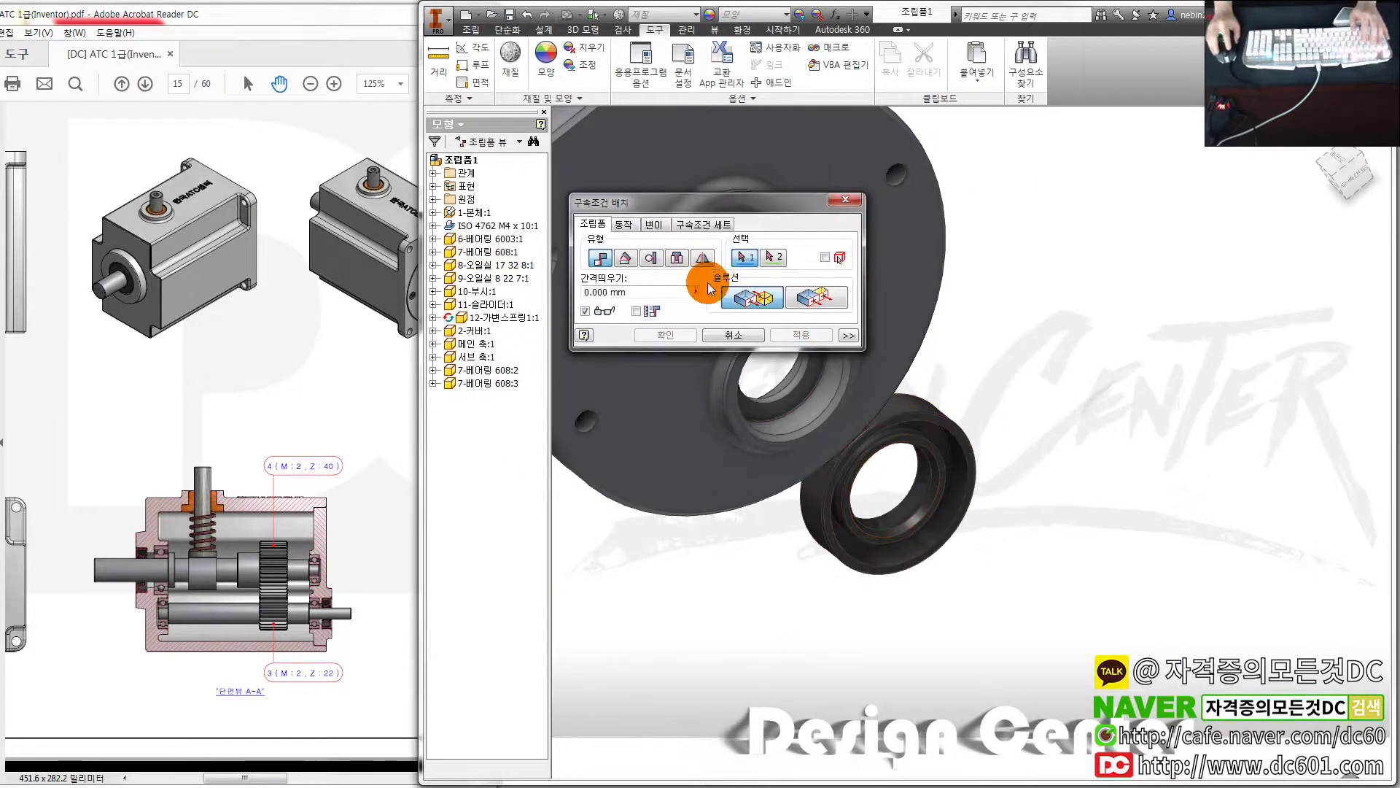
left_click(733, 412)
scroll(733, 412, "up", 3)
mouse_move(743, 325)
middle_mouse_down("shift")
mouse_move(730, 357)
mouse_move(725, 323)
mouse_move(781, 288)
mouse_move(722, 335)
mouse_move(777, 342)
mouse_move(700, 337)
middle_mouse_up("shift")
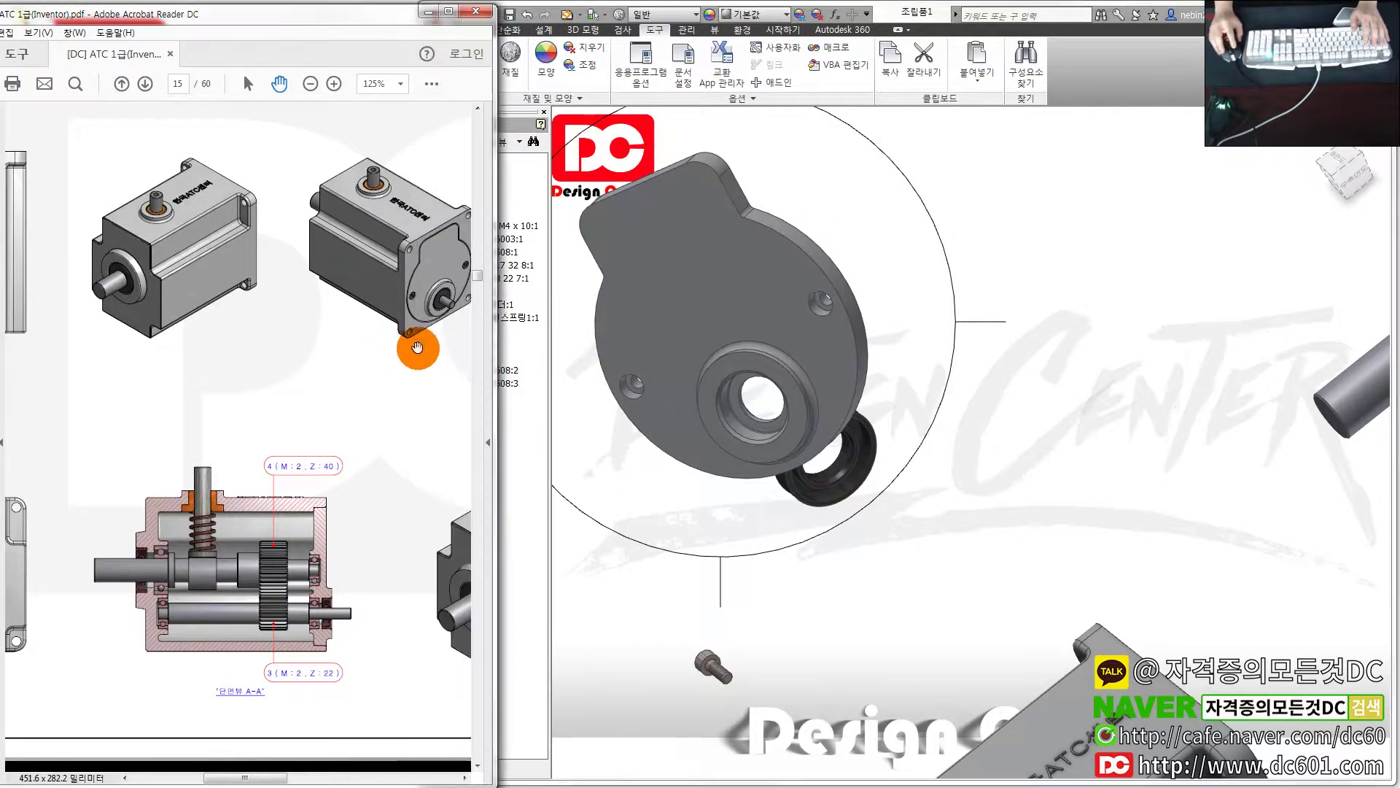
key("Escape")
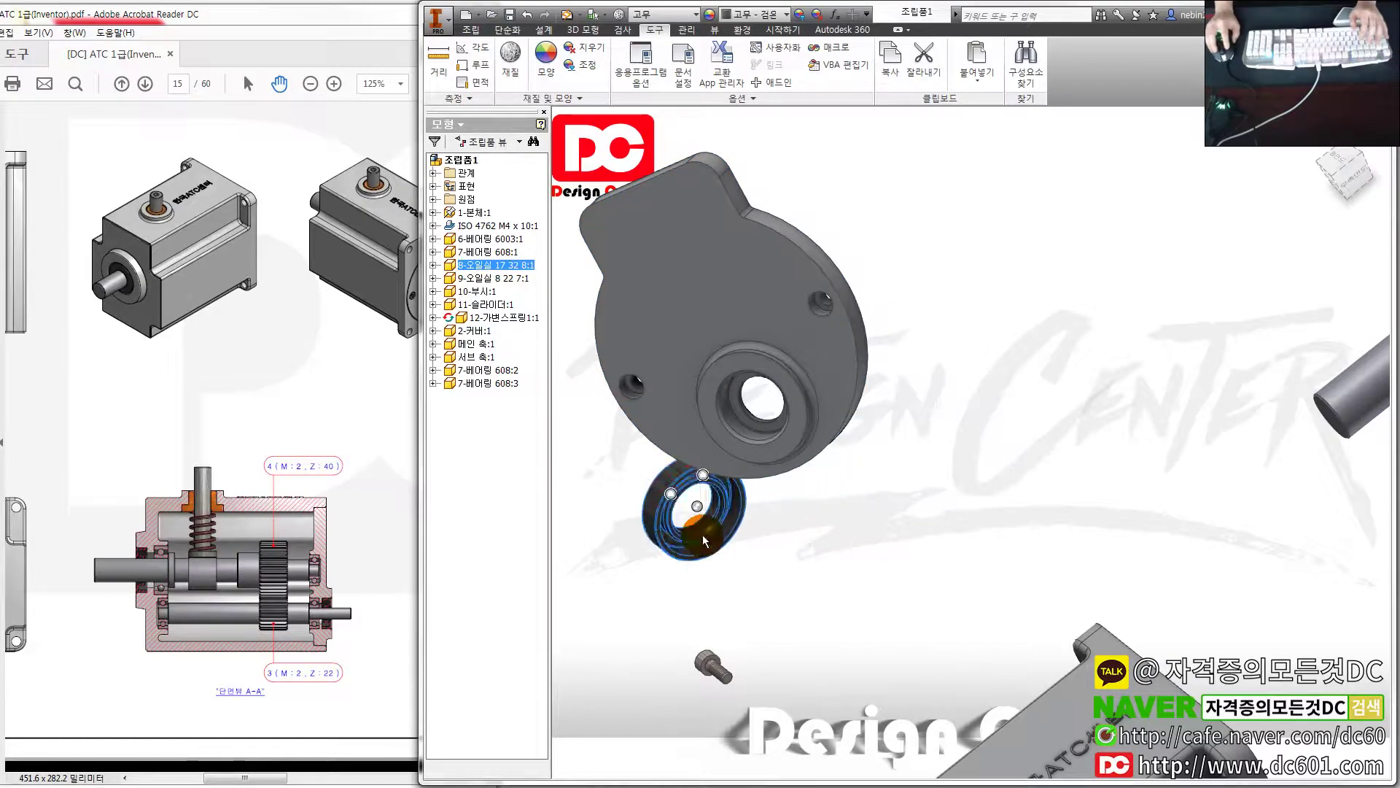
Try an Insert constraint between the seal's circular edge and cover hole, discarding the preview
scroll(702, 535, "down", 4)
key("c")
left_click(675, 259)
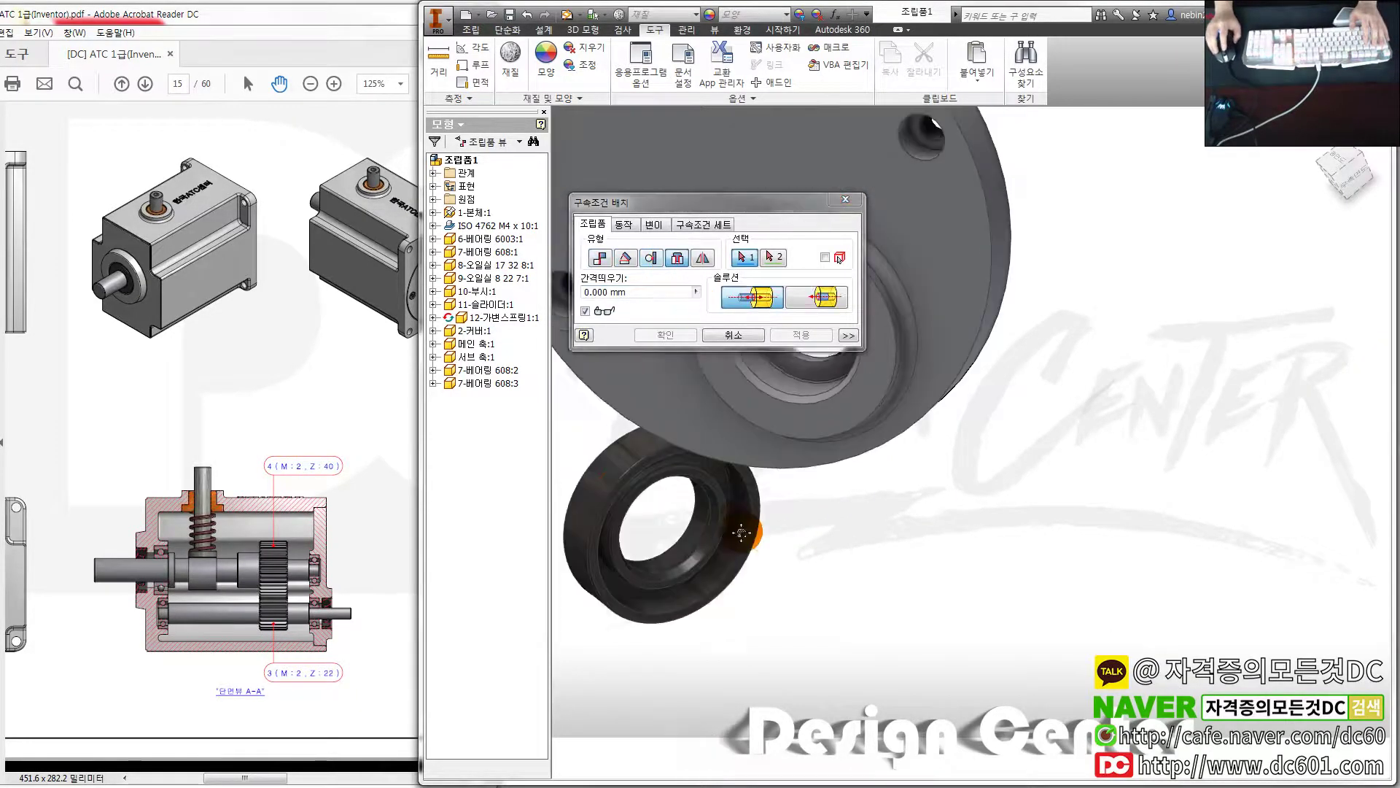
left_click(750, 510)
middle_click_drag(750, 510, 798, 585, "shift")
left_click(812, 505)
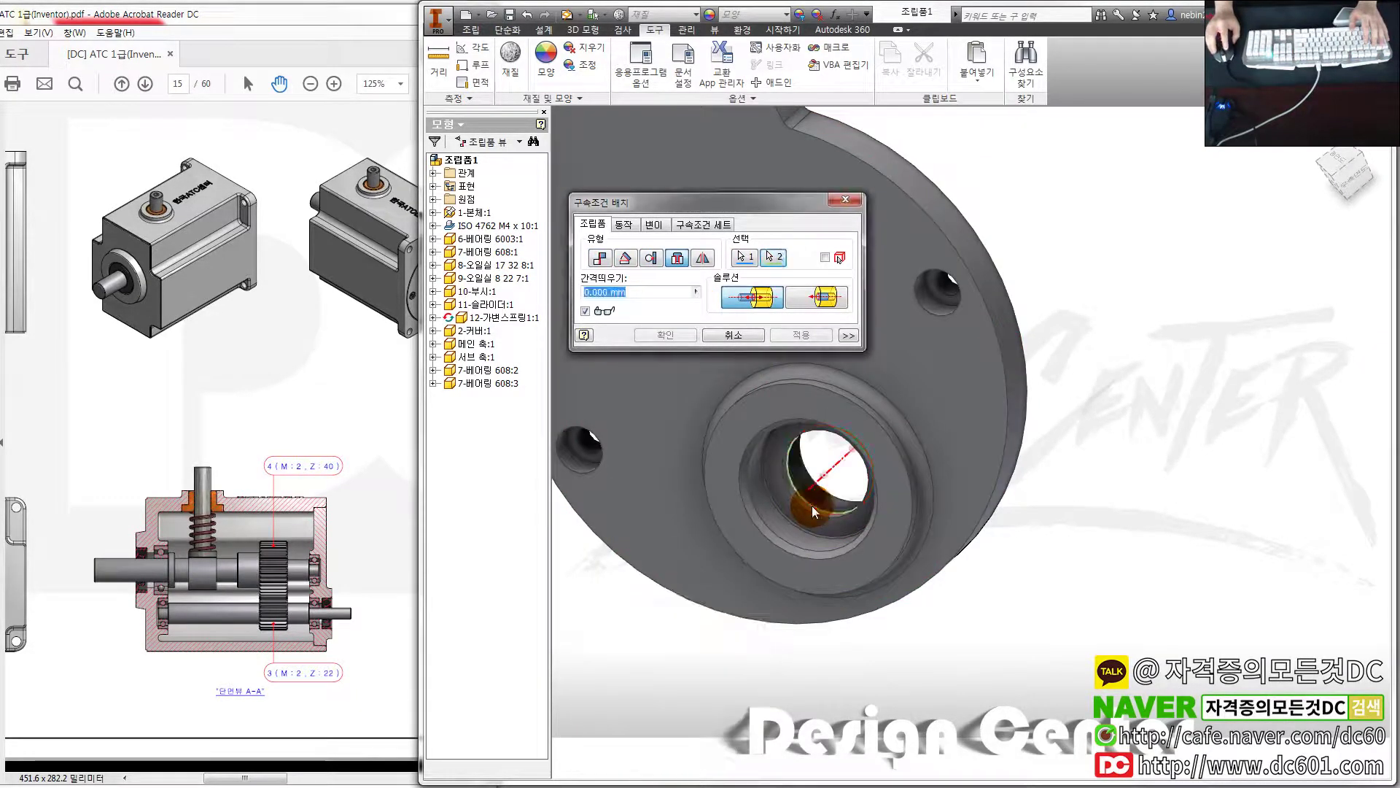
left_click(733, 335)
Apply an Insert constraint seating the oil seal's edge in the cover hole edge
key("c")
left_click(677, 257)
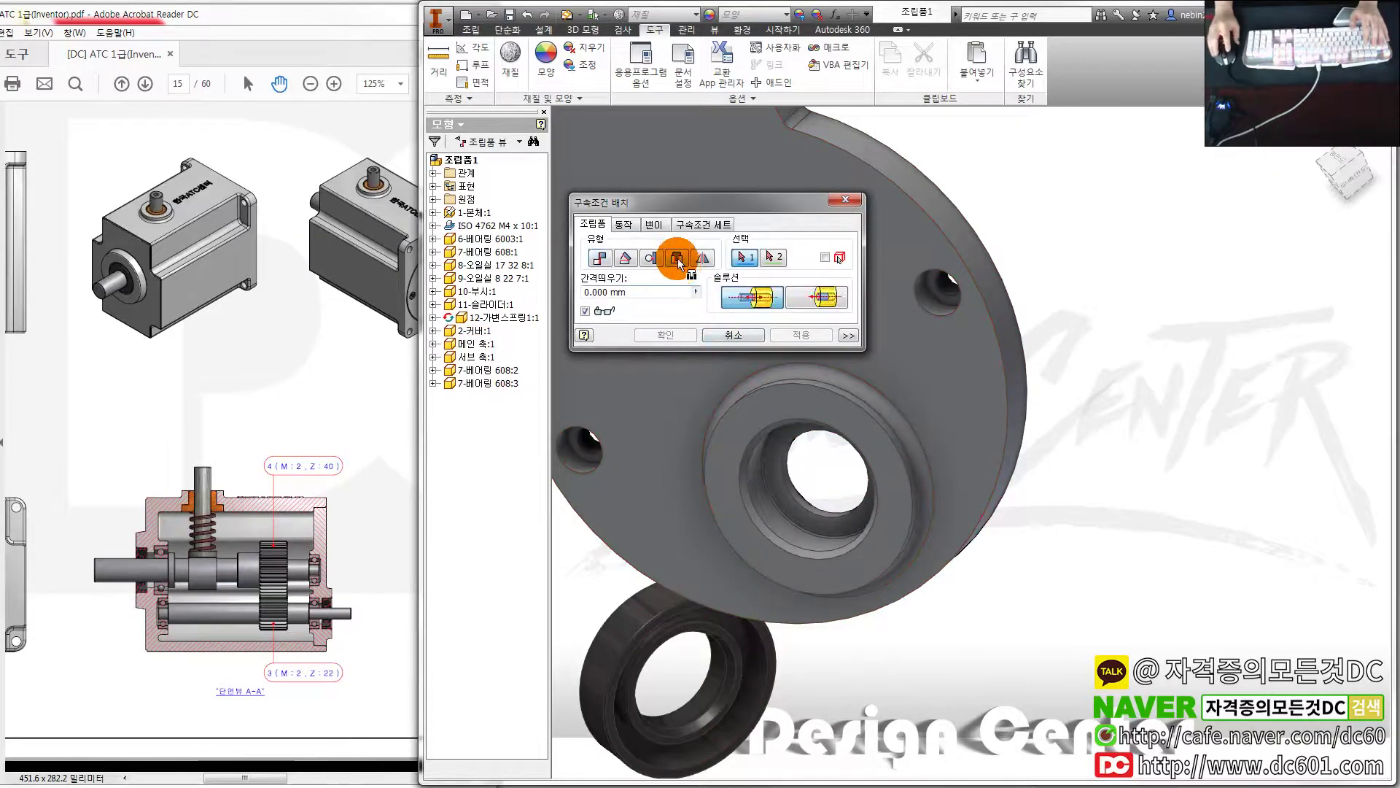
left_click(700, 618)
left_click(807, 506)
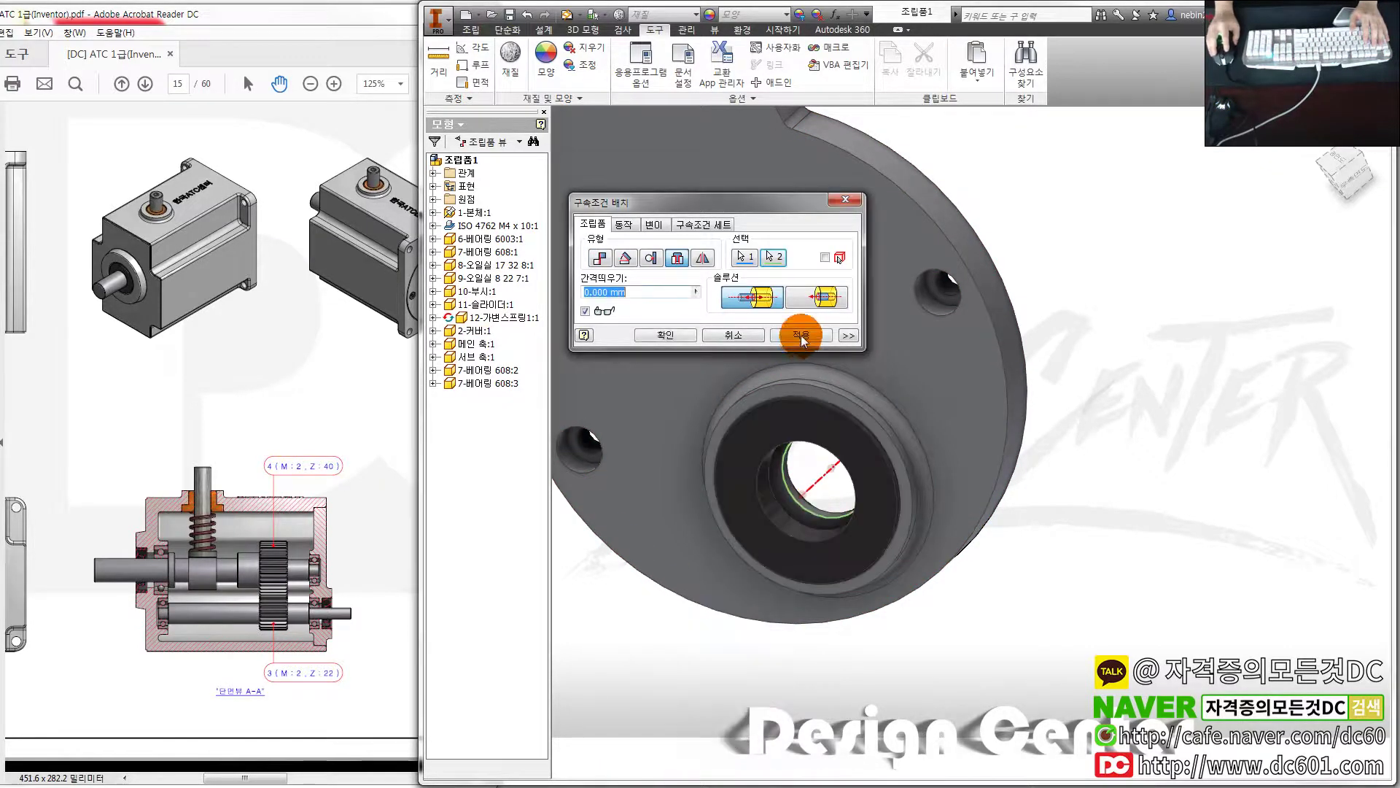
left_click(801, 335)
key("Escape")
scroll(759, 390, "down", 3)
left_click(826, 476)
Nudge the cover aside and select the motor body and the oil seal in the housing bore
left_click_drag(827, 477, 916, 502)
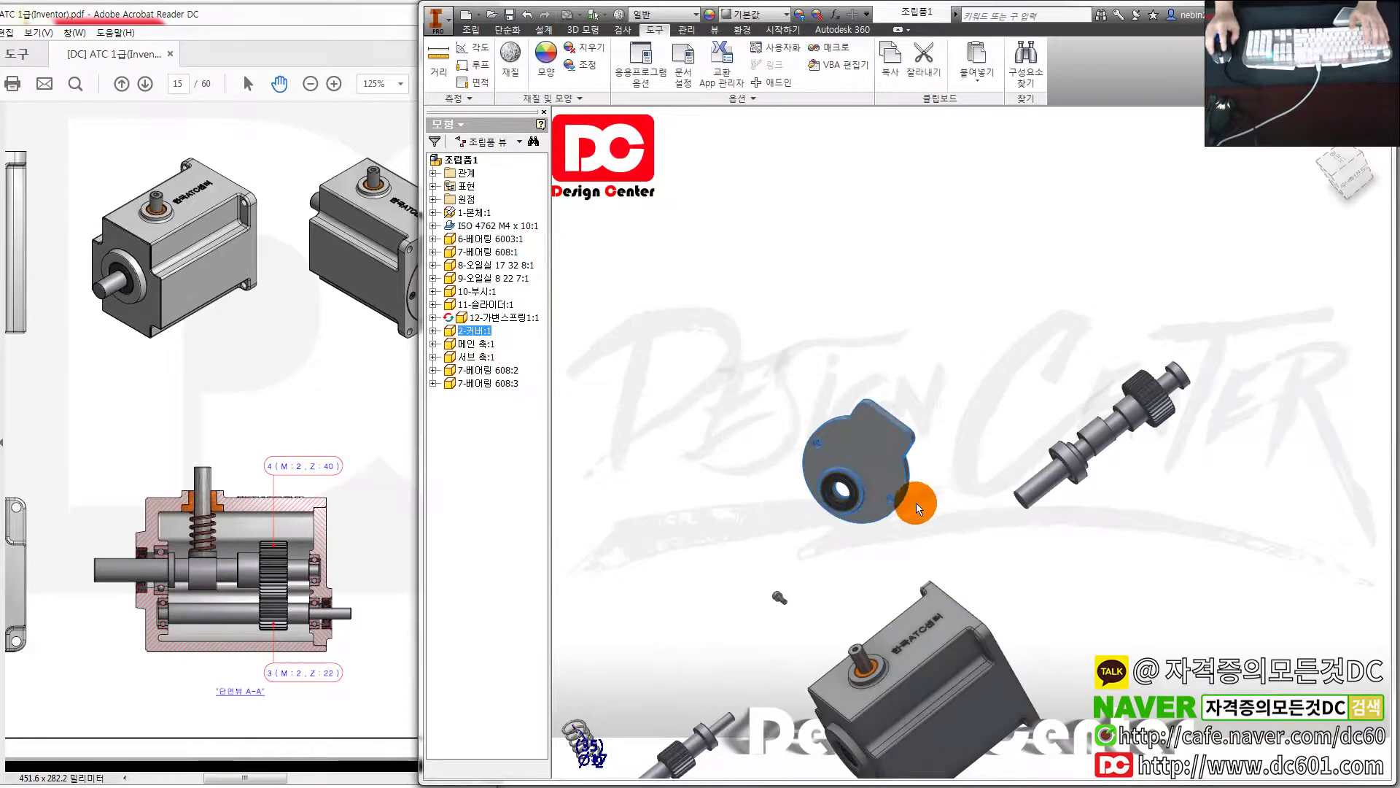
left_click_drag(263, 537, 345, 537)
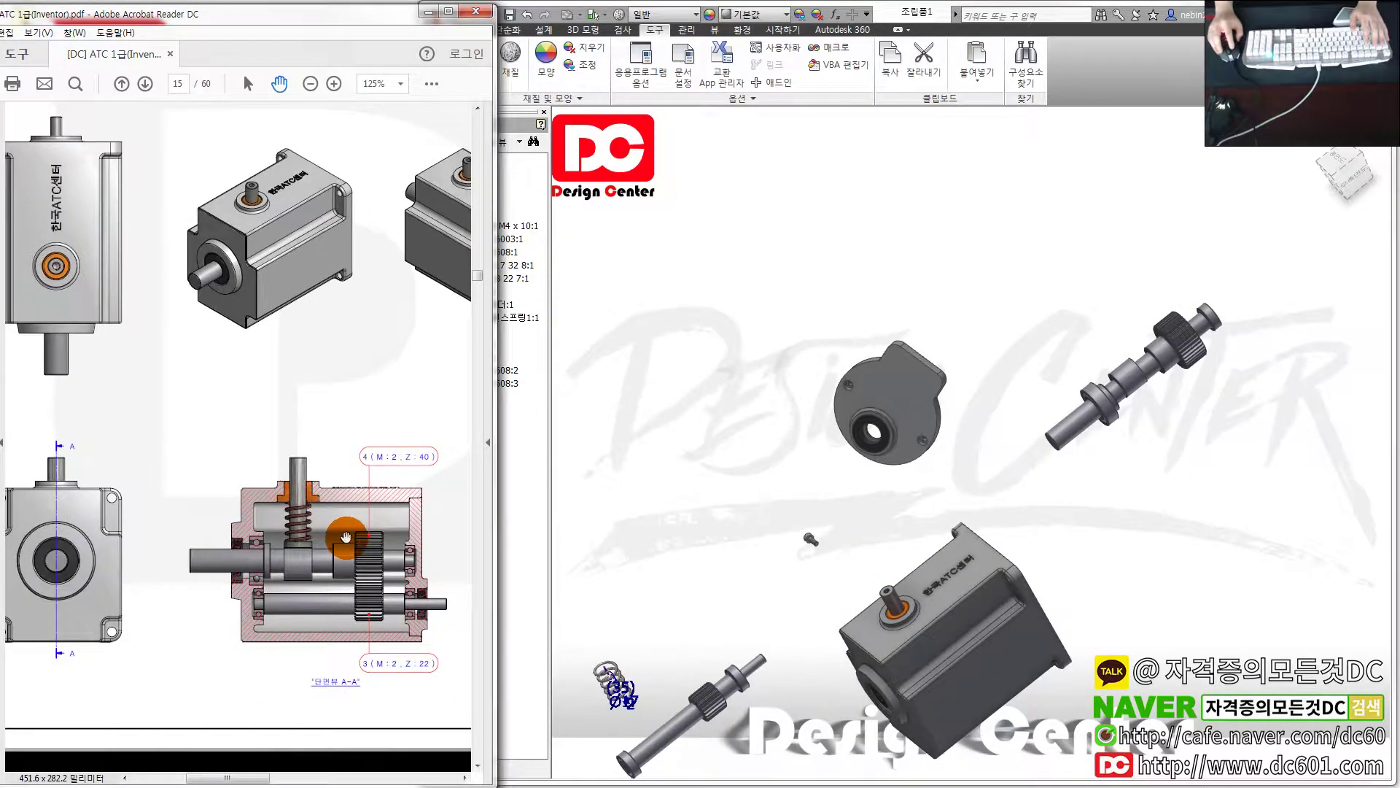
left_click(911, 613)
scroll(948, 620, "up", 2)
middle_click_drag(975, 625, 907, 463)
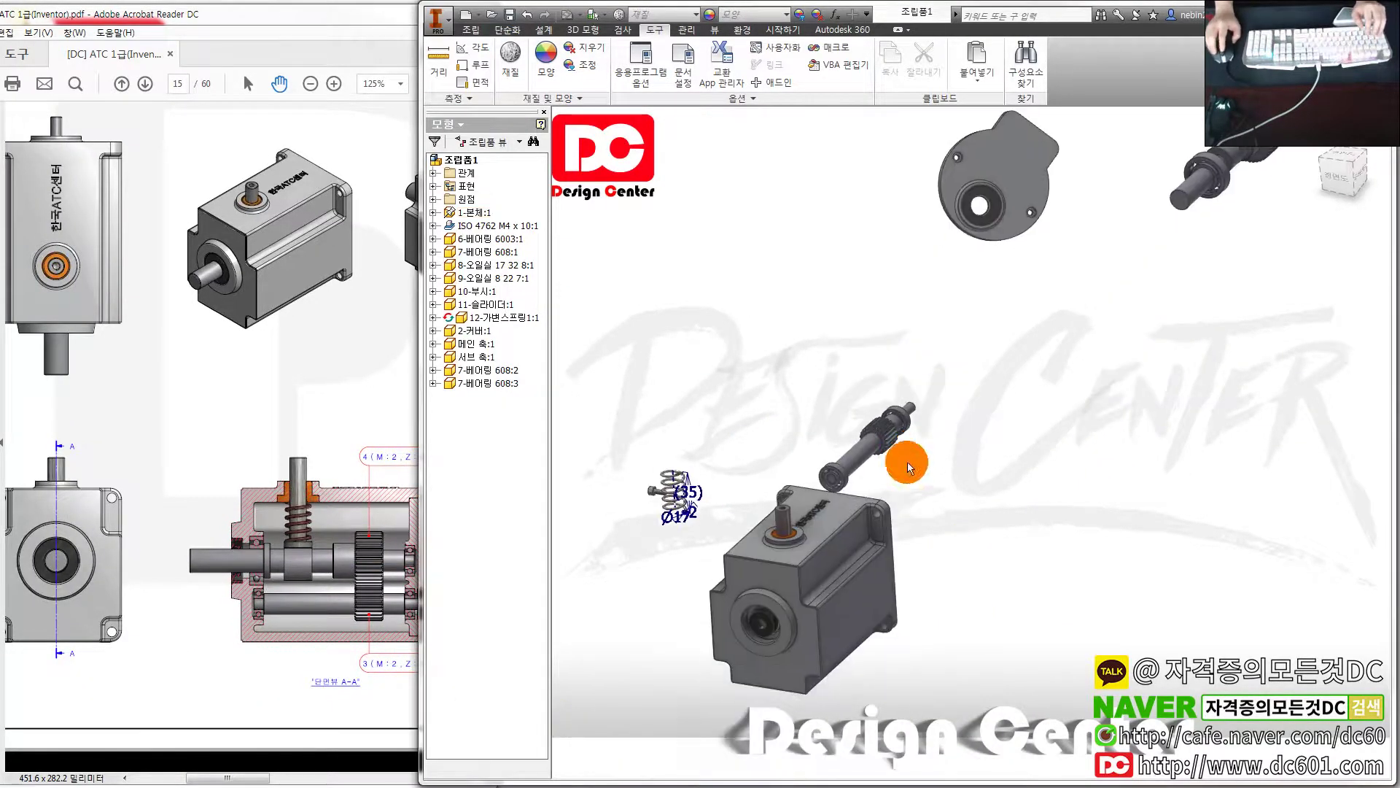
left_click(738, 645)
scroll(738, 645, "up", 2)
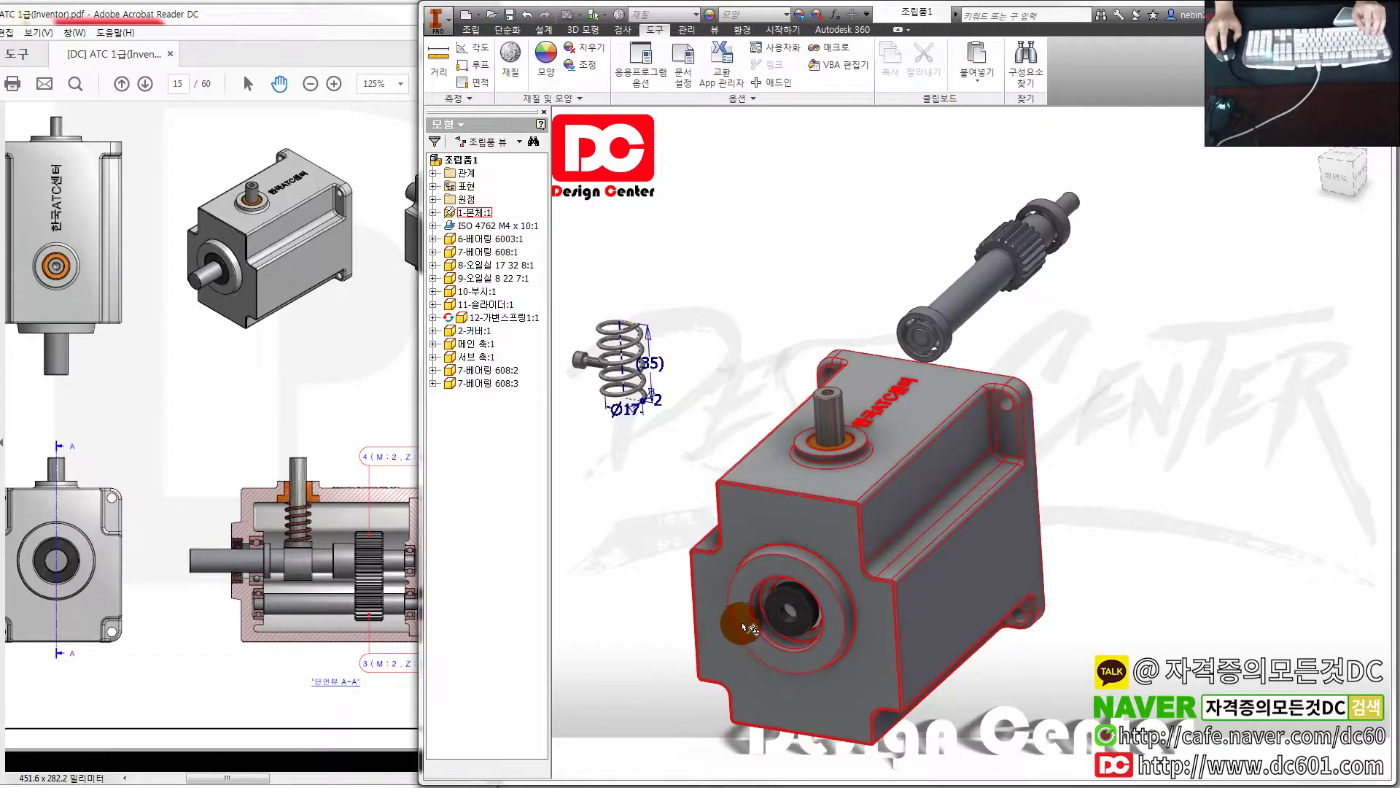
scroll(745, 627, "up", 2)
left_click(751, 626)
scroll(751, 626, "down", 3)
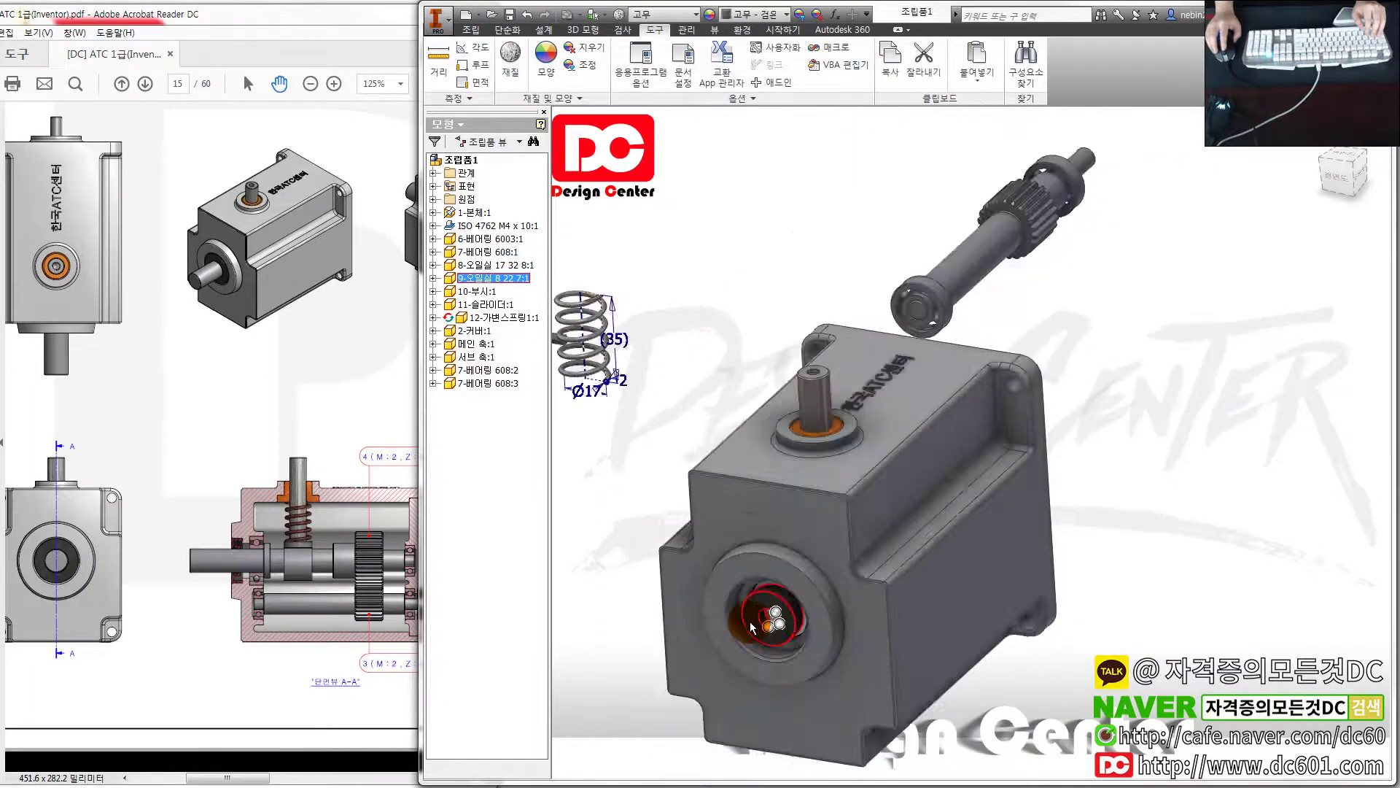
scroll(751, 626, "down", 1)
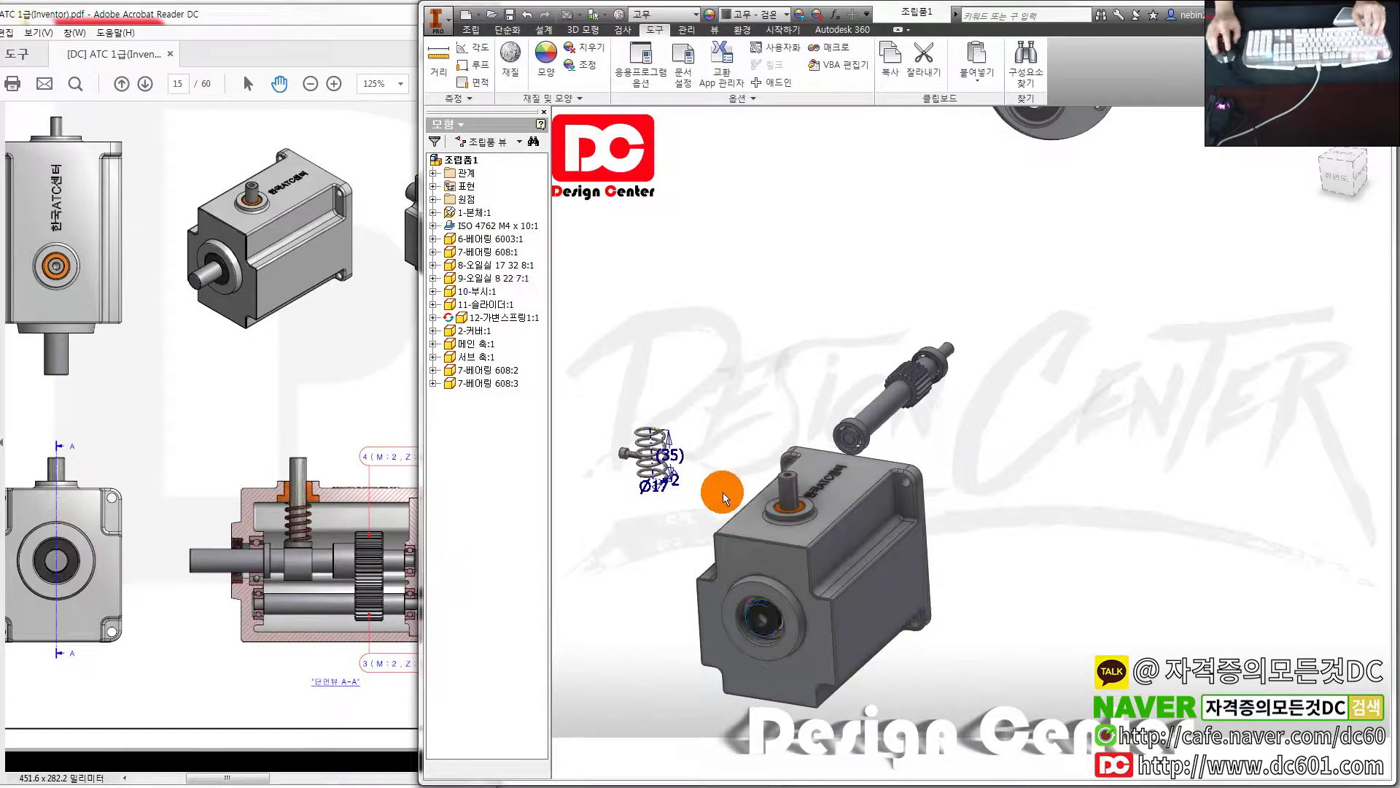
mouse_move(724, 498)
middle_mouse_down("shift")
mouse_move(640, 609)
mouse_move(781, 562)
mouse_move(756, 615)
middle_mouse_up("shift")
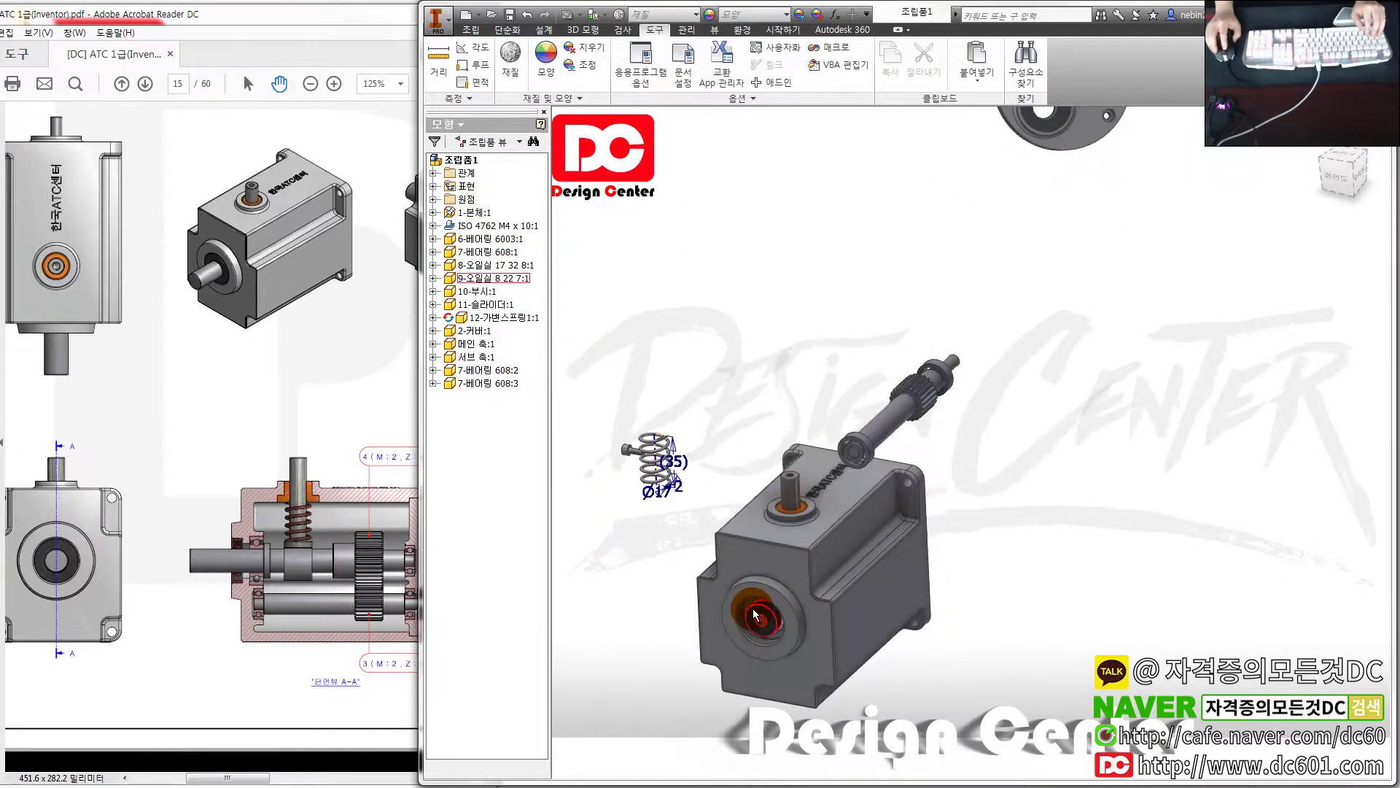
Inspect the 9-오일실 8 22 7:1 entry and check the seal and cover for interference
left_click(433, 278)
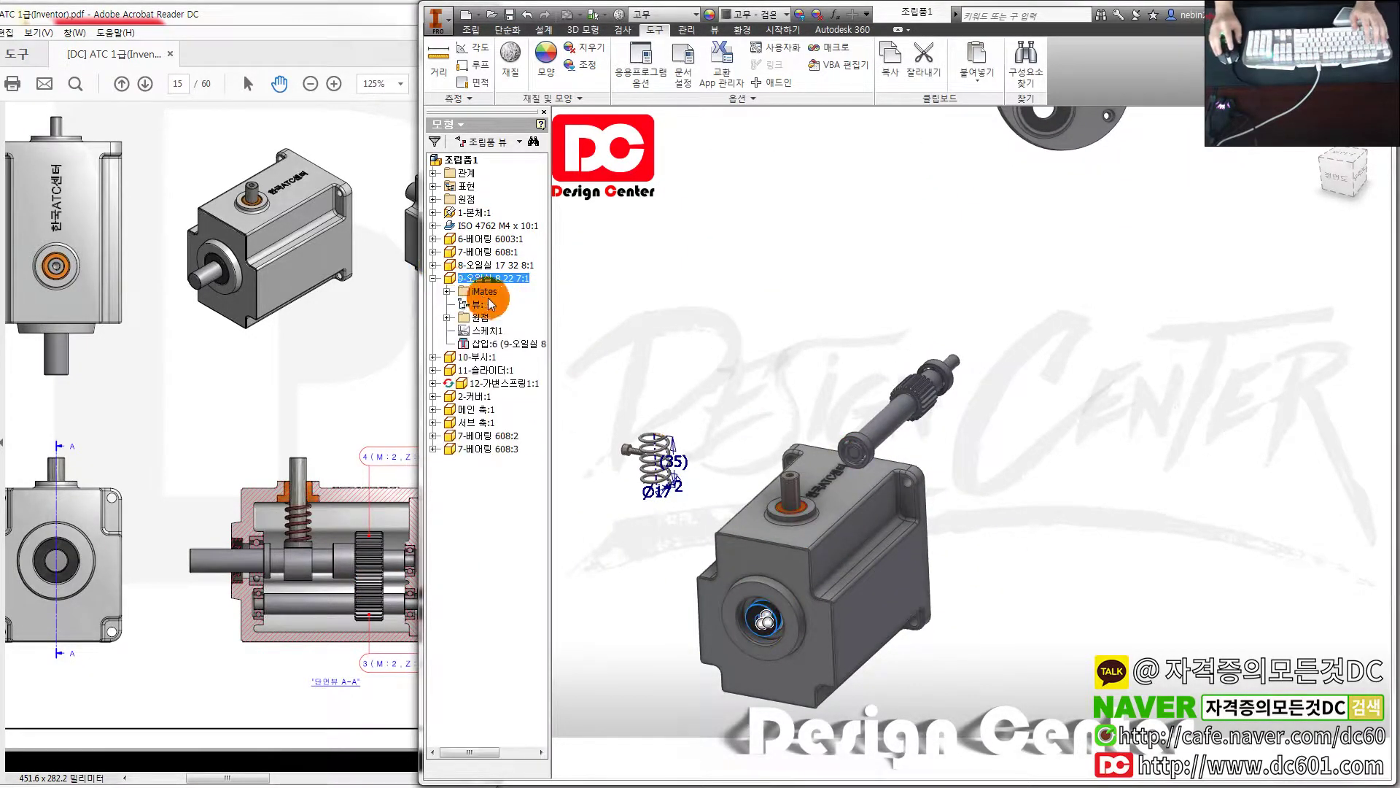
right_click(481, 343)
key("Escape")
mouse_move(745, 606)
middle_mouse_down("shift")
mouse_move(671, 406)
mouse_move(759, 375)
mouse_move(915, 461)
middle_mouse_up("shift")
left_click(959, 473)
scroll(906, 417, "down", 3)
scroll(904, 422, "down", 3)
left_click(878, 421)
scroll(914, 461, "up", 5)
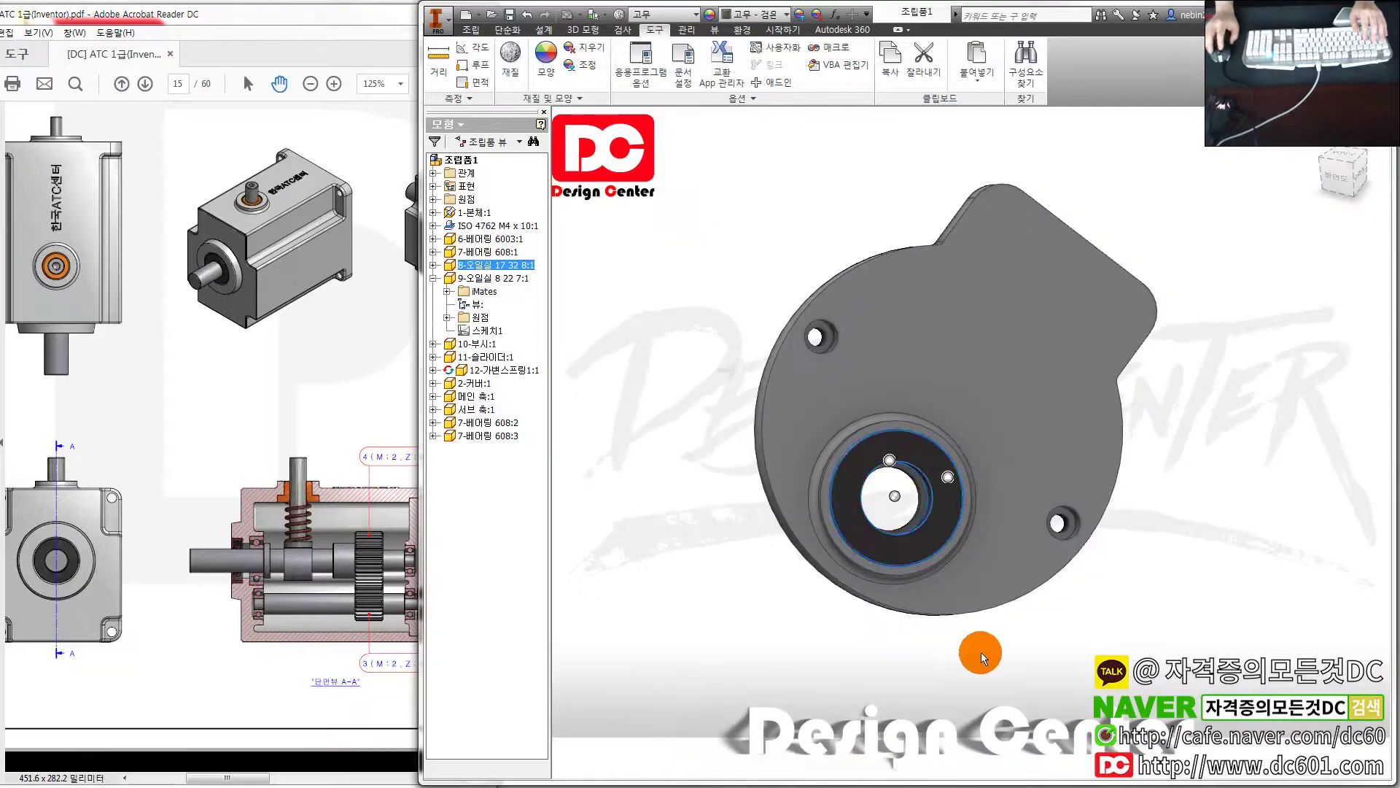
left_click(786, 373, "ctrl")
key("Return")
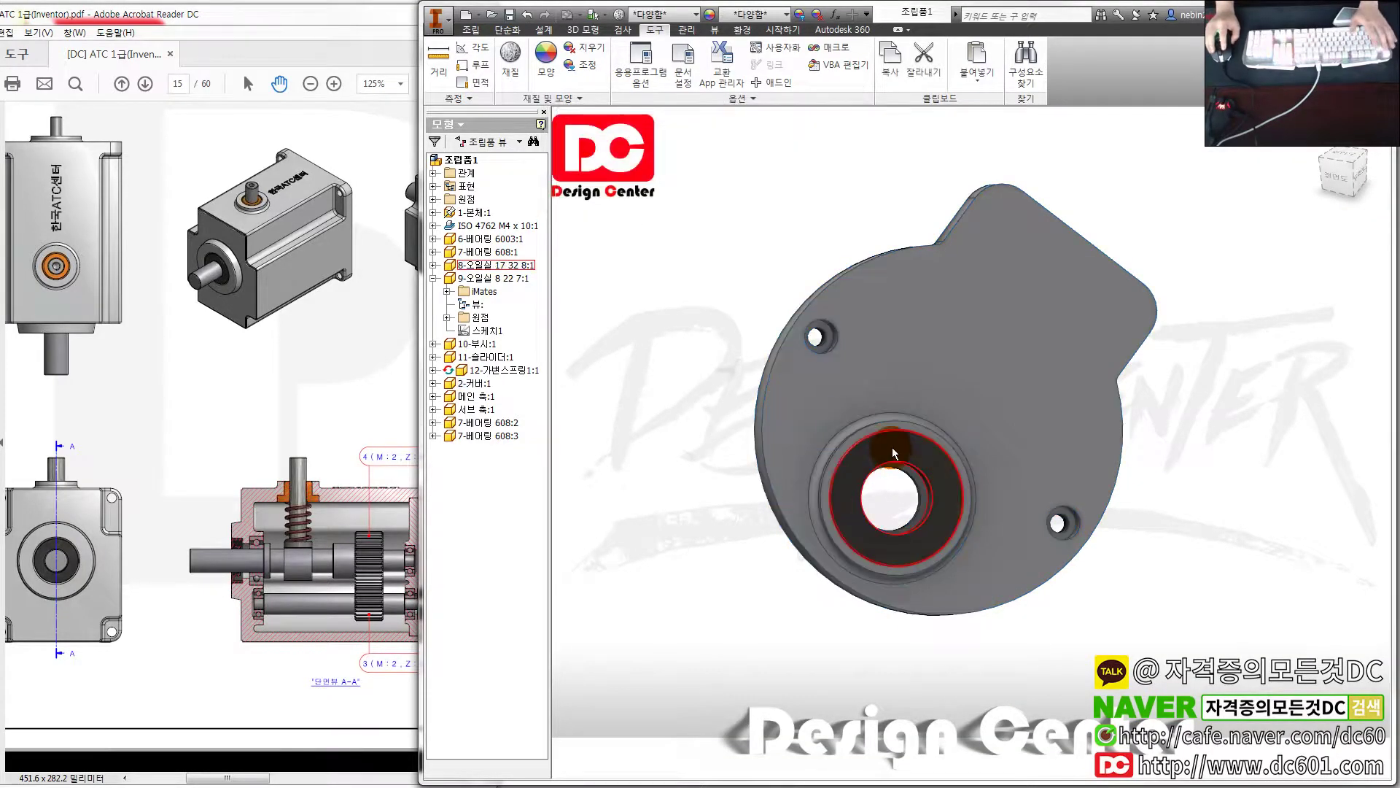
Delete the 8-오일실 17 32 8:1 insert constraint and drag the seal clear of the cover
left_click(434, 266)
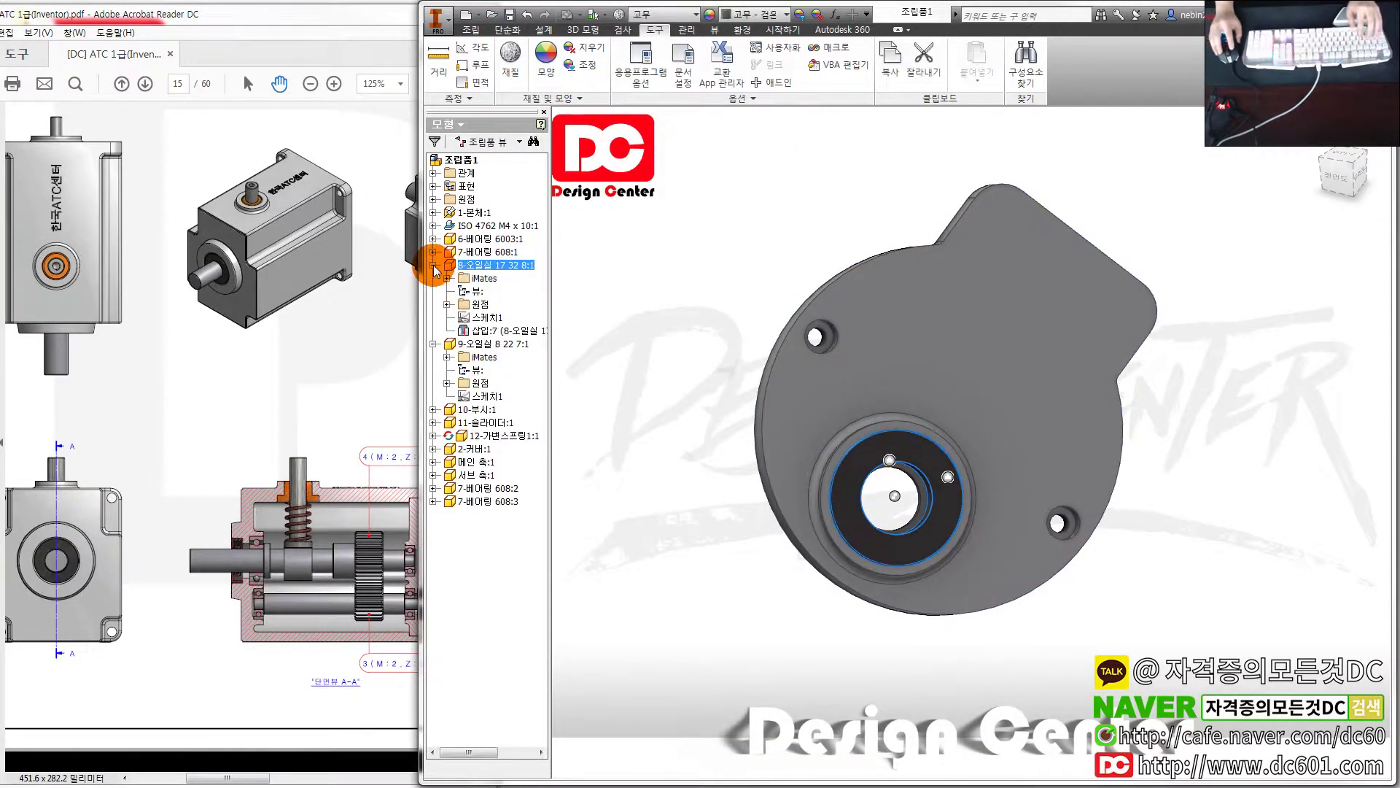
right_click(490, 335)
left_click(612, 473)
left_click_drag(858, 463, 699, 581)
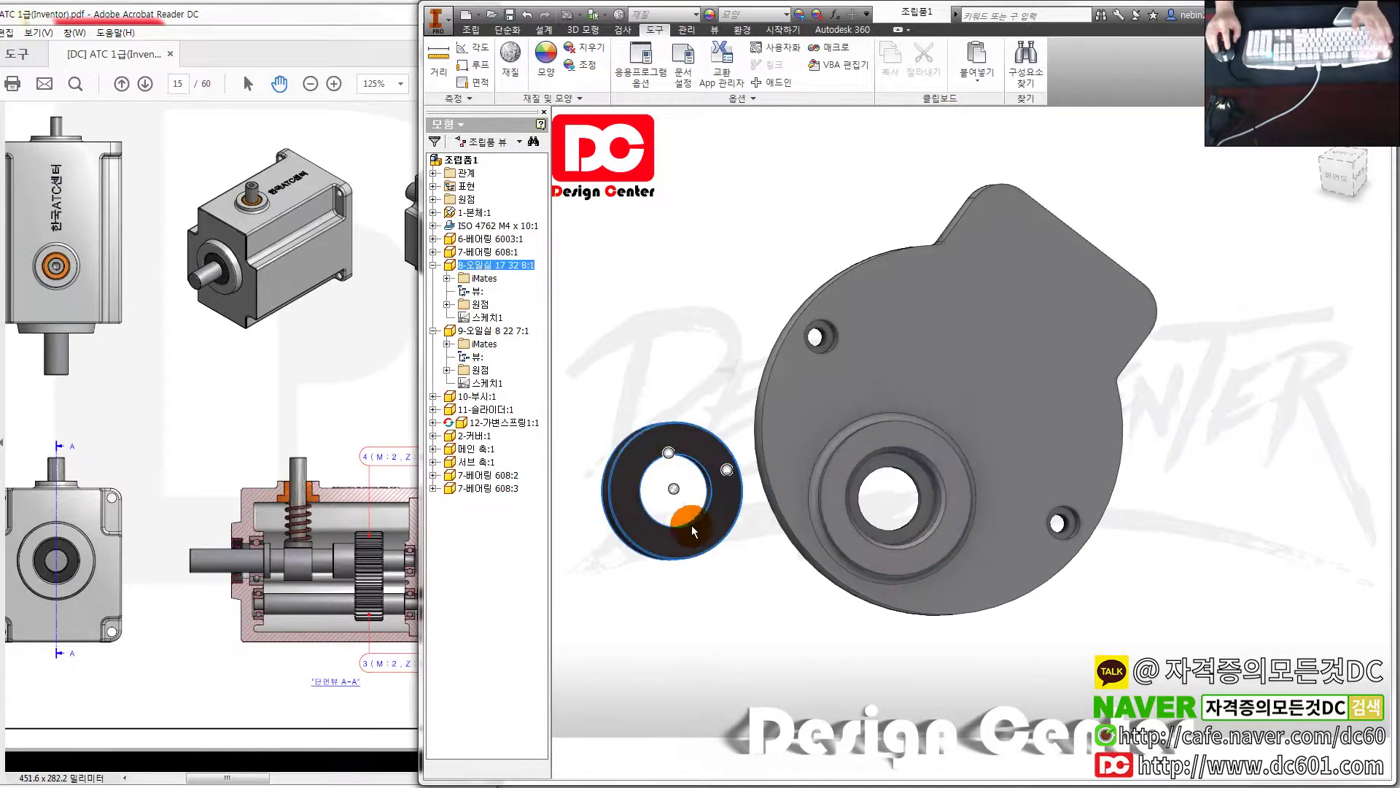
key("Home")
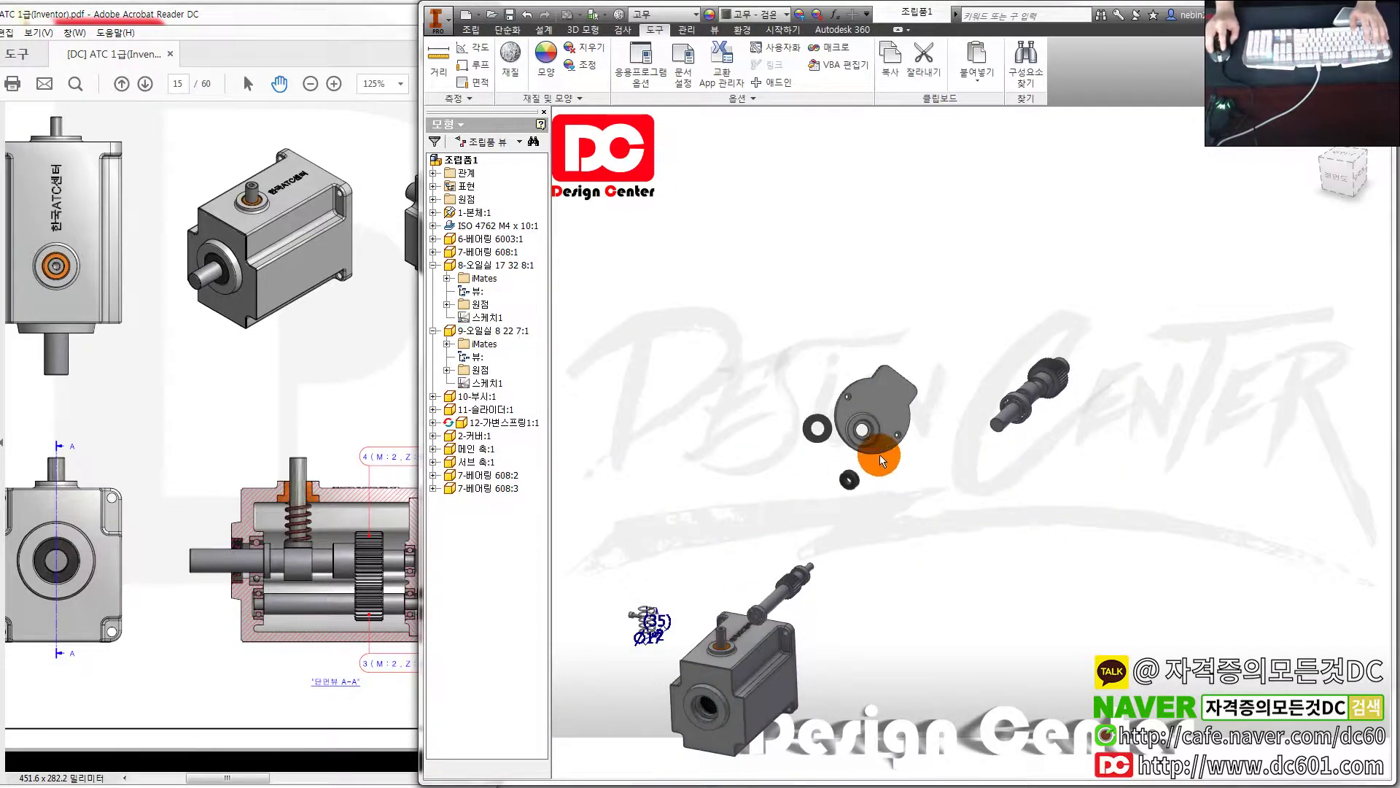
scroll(882, 461, "up", 5)
key("c")
key("Escape")
Rotate the small oil seal and insert its circular edge into the cover's hole
key("g")
left_click(763, 560)
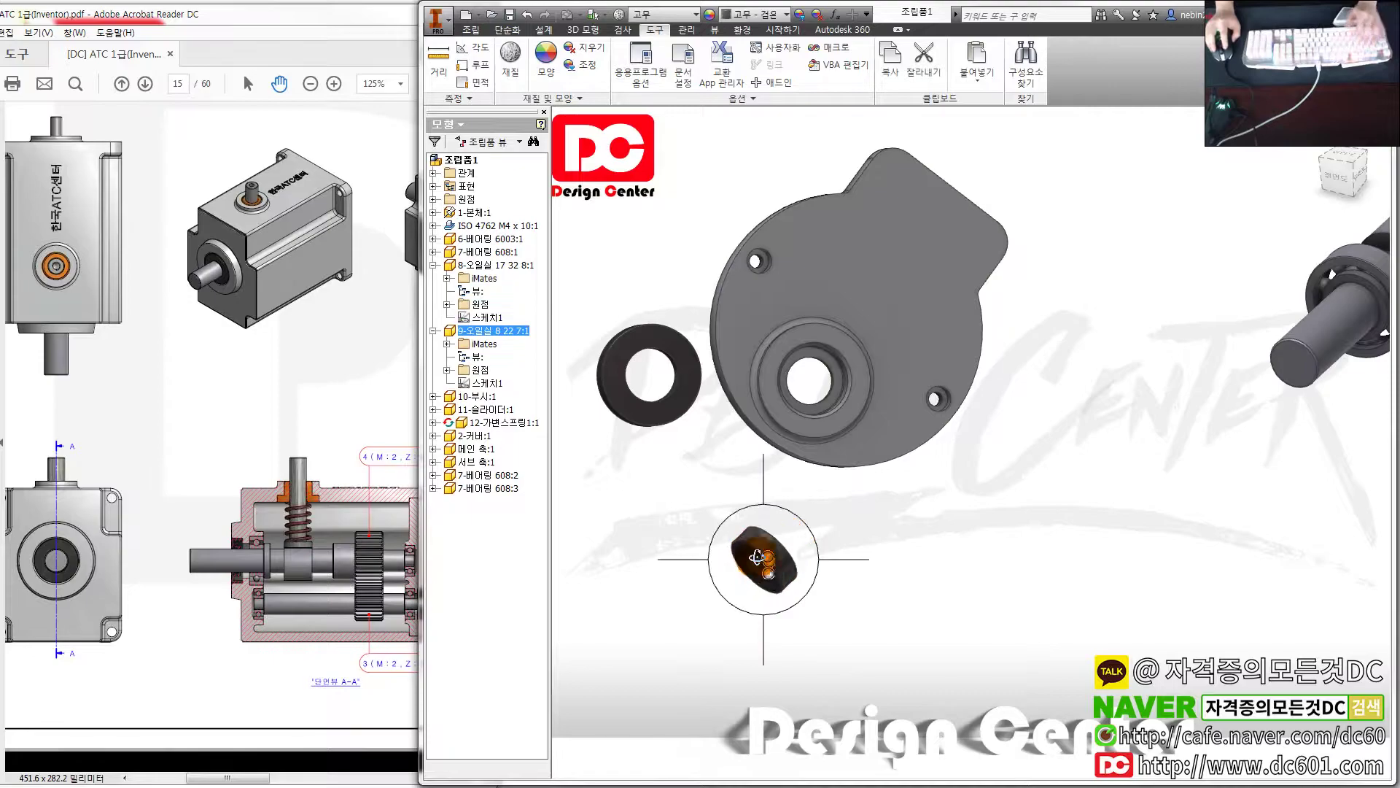
left_click_drag(757, 557, 712, 569)
key("Escape")
key("c")
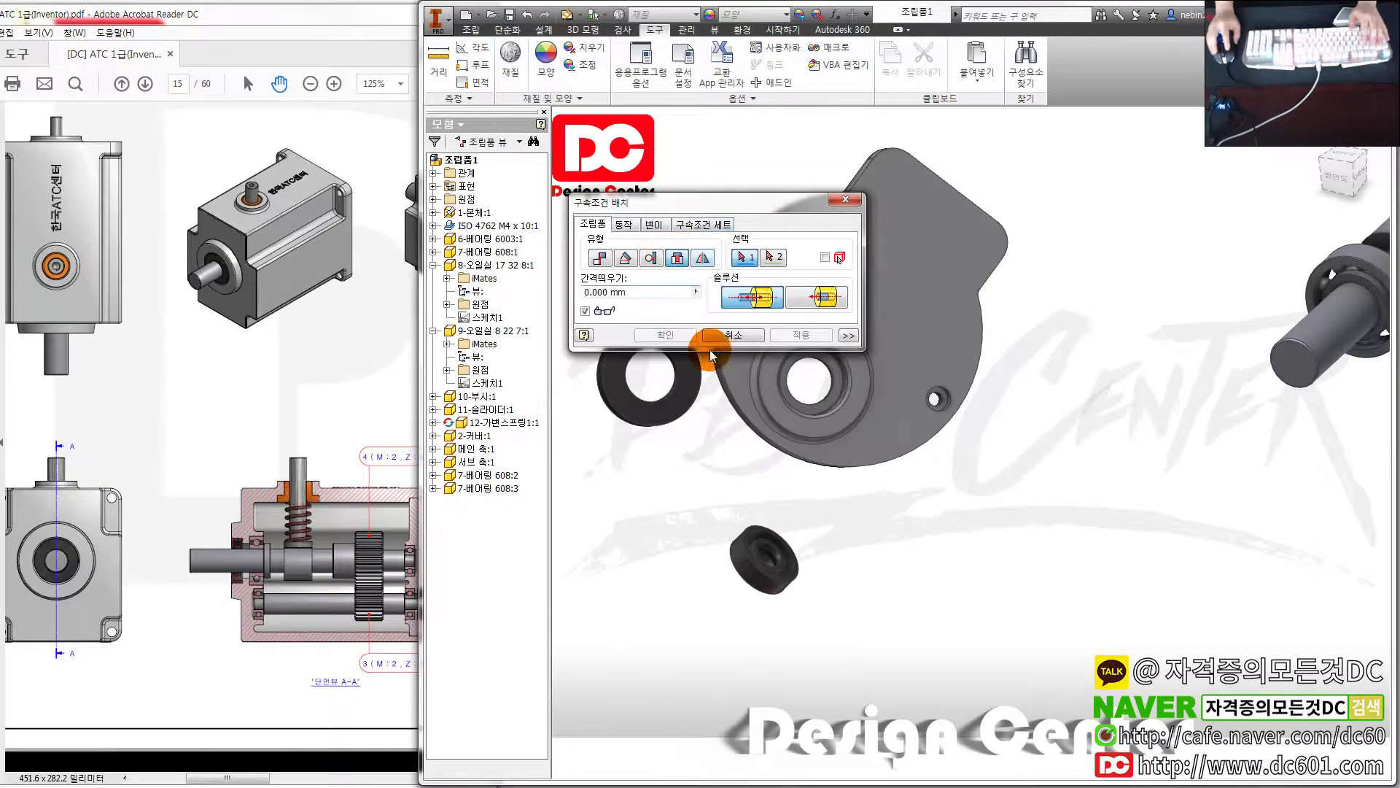
scroll(800, 625, "up", 5)
scroll(759, 469, "down", 2)
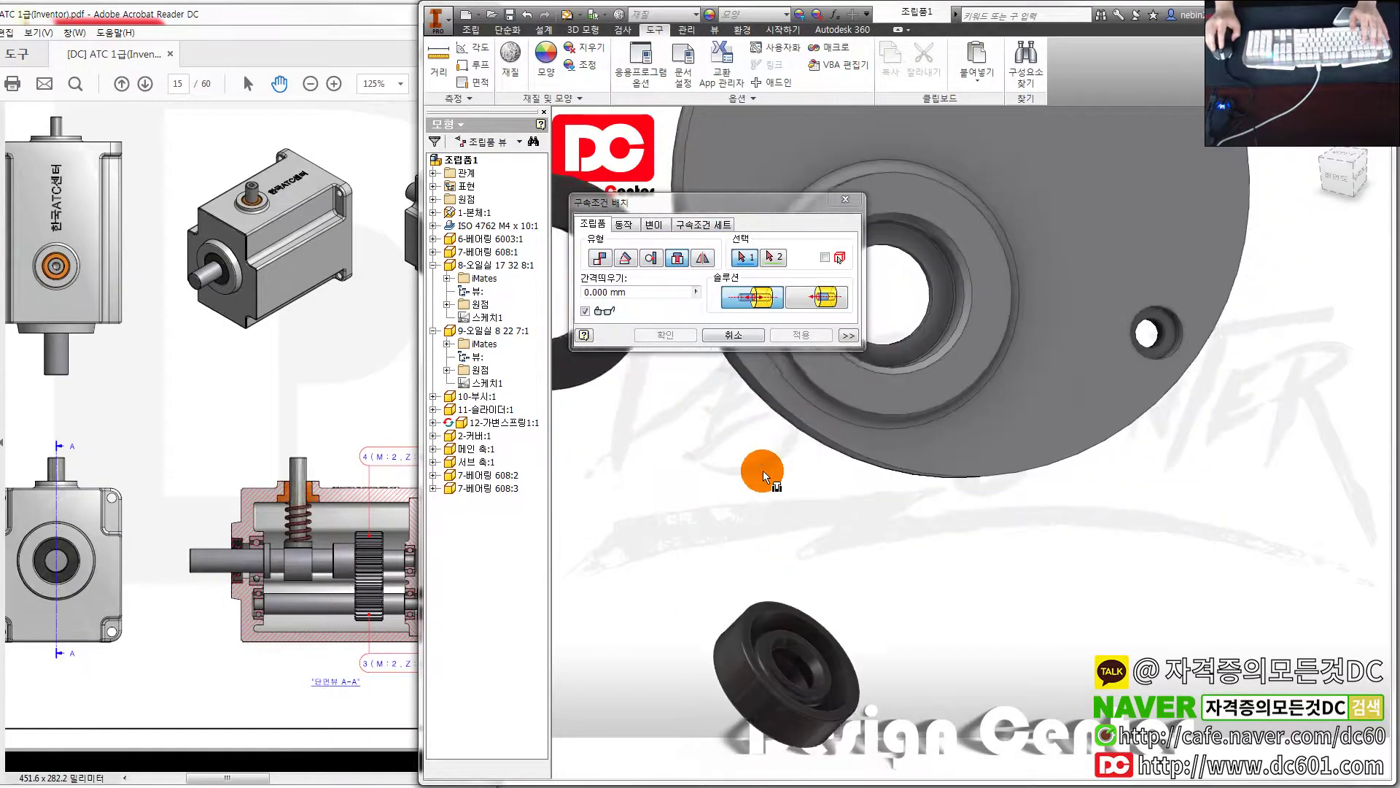
left_click(818, 628)
scroll(818, 627, "down", 3)
left_click(829, 461)
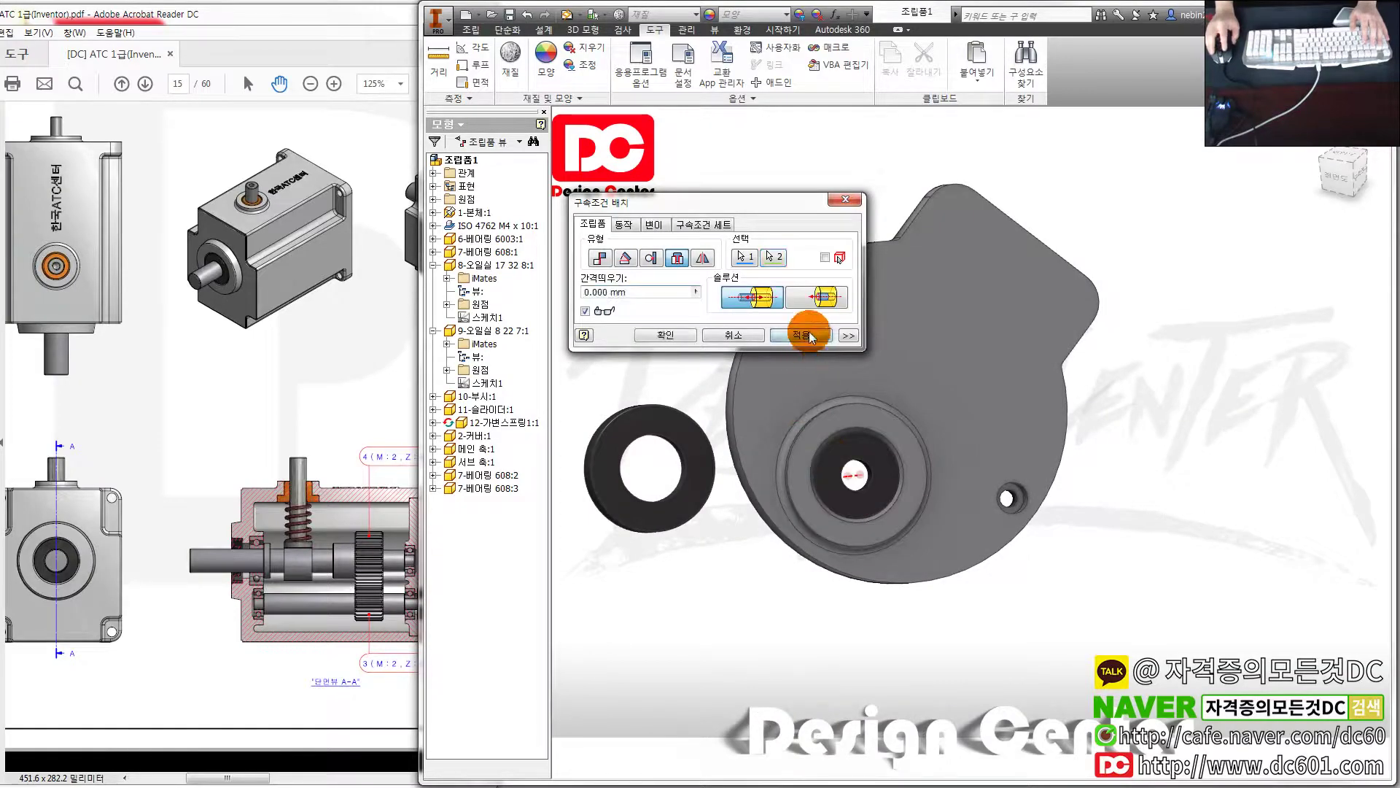
left_click(810, 337)
Tilt the larger oil seal and insert it into the motor housing bore
key("g")
left_click_drag(700, 406, 688, 402)
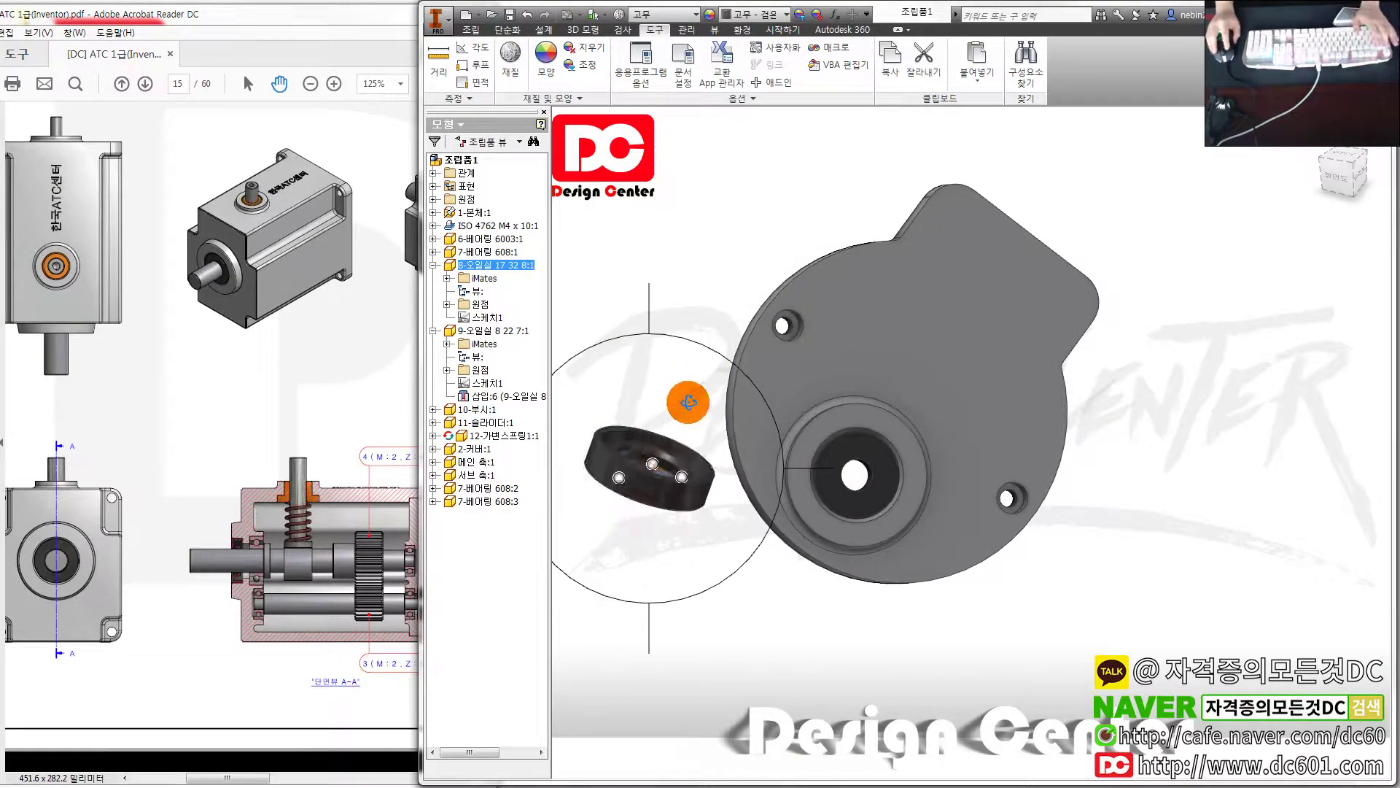
key("c")
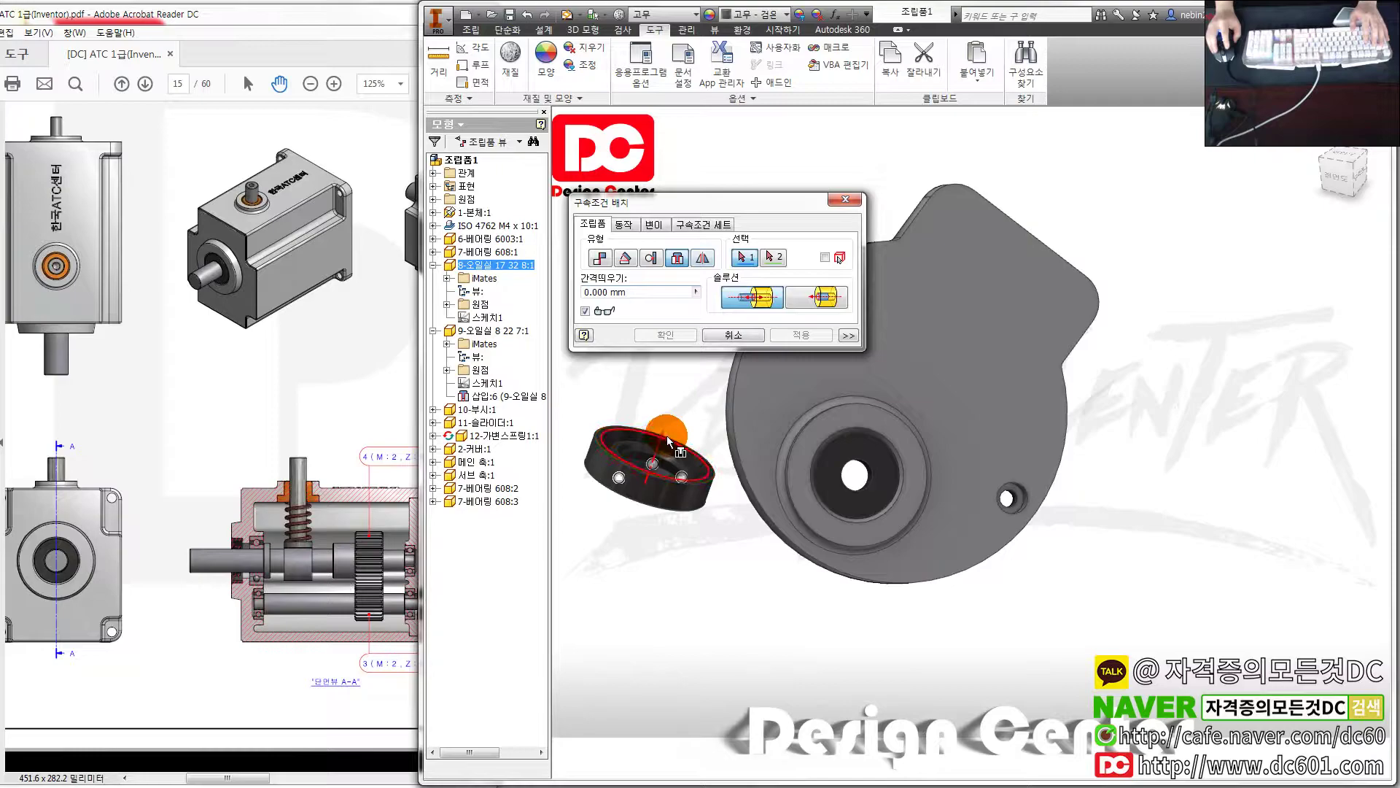
scroll(678, 472, "down", 3)
scroll(770, 532, "up", 5)
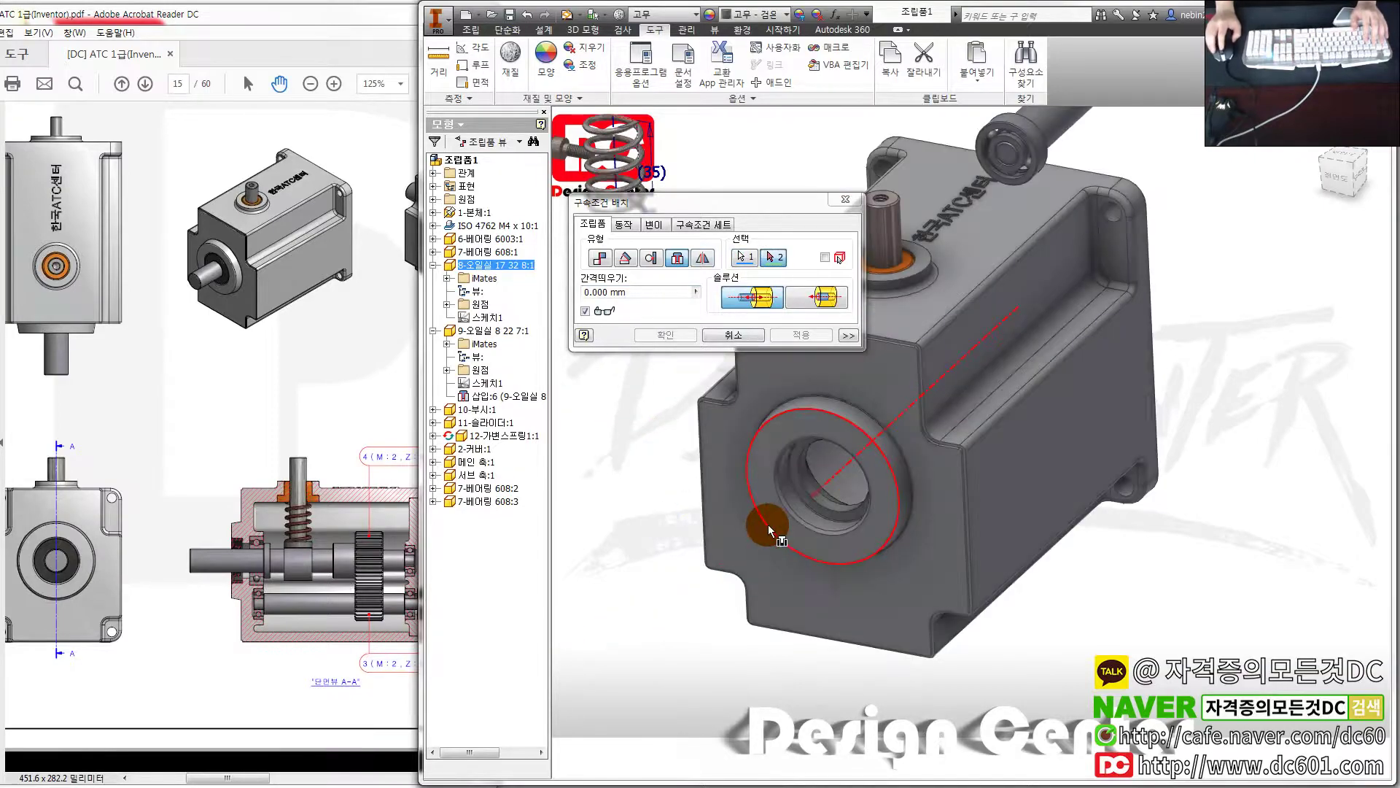
left_click(814, 498)
left_click(805, 339)
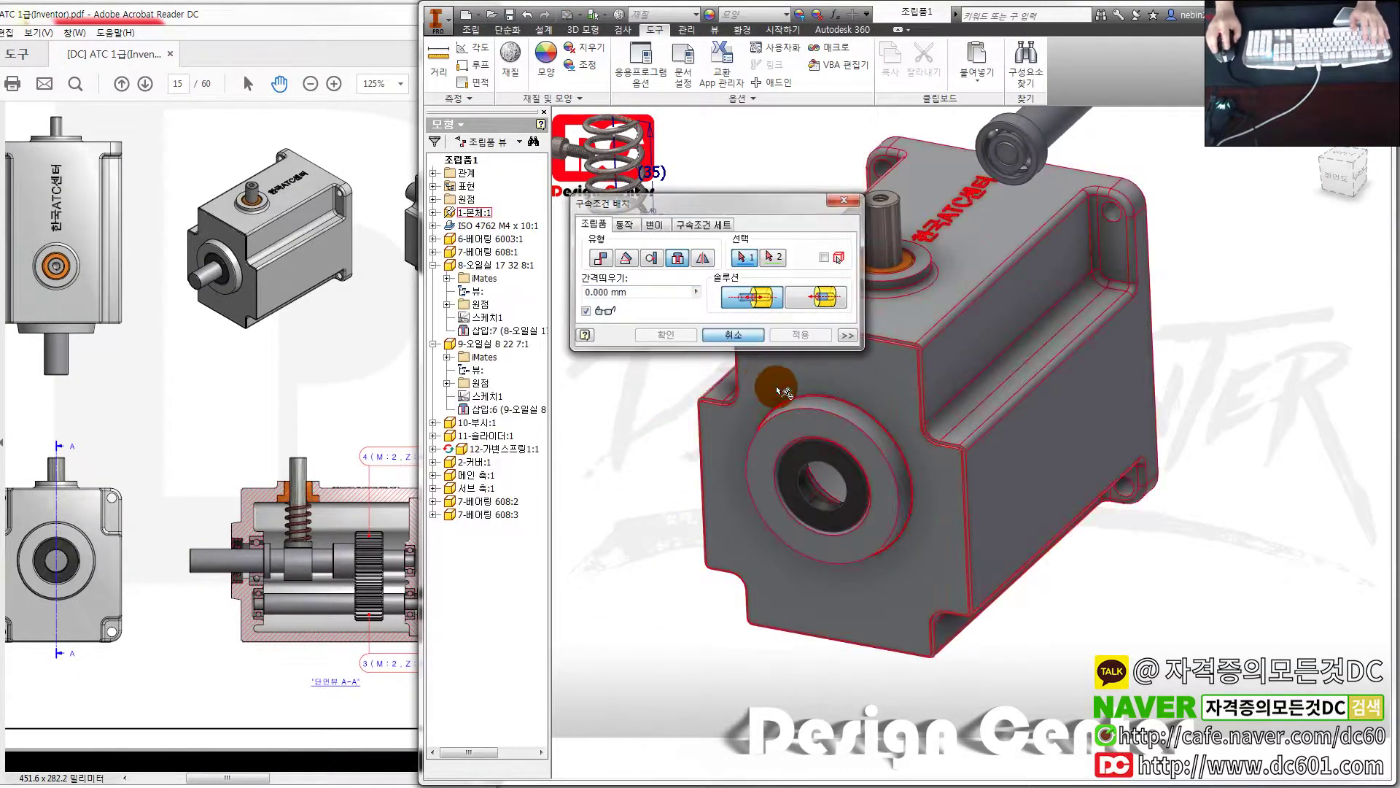
key("Escape")
scroll(802, 387, "down", 5)
left_click(913, 433)
scroll(992, 401, "up", 2)
Start an Insert constraint from the bearing's circular edge to the motor housing bore edge
scroll(1032, 366, "up", 3)
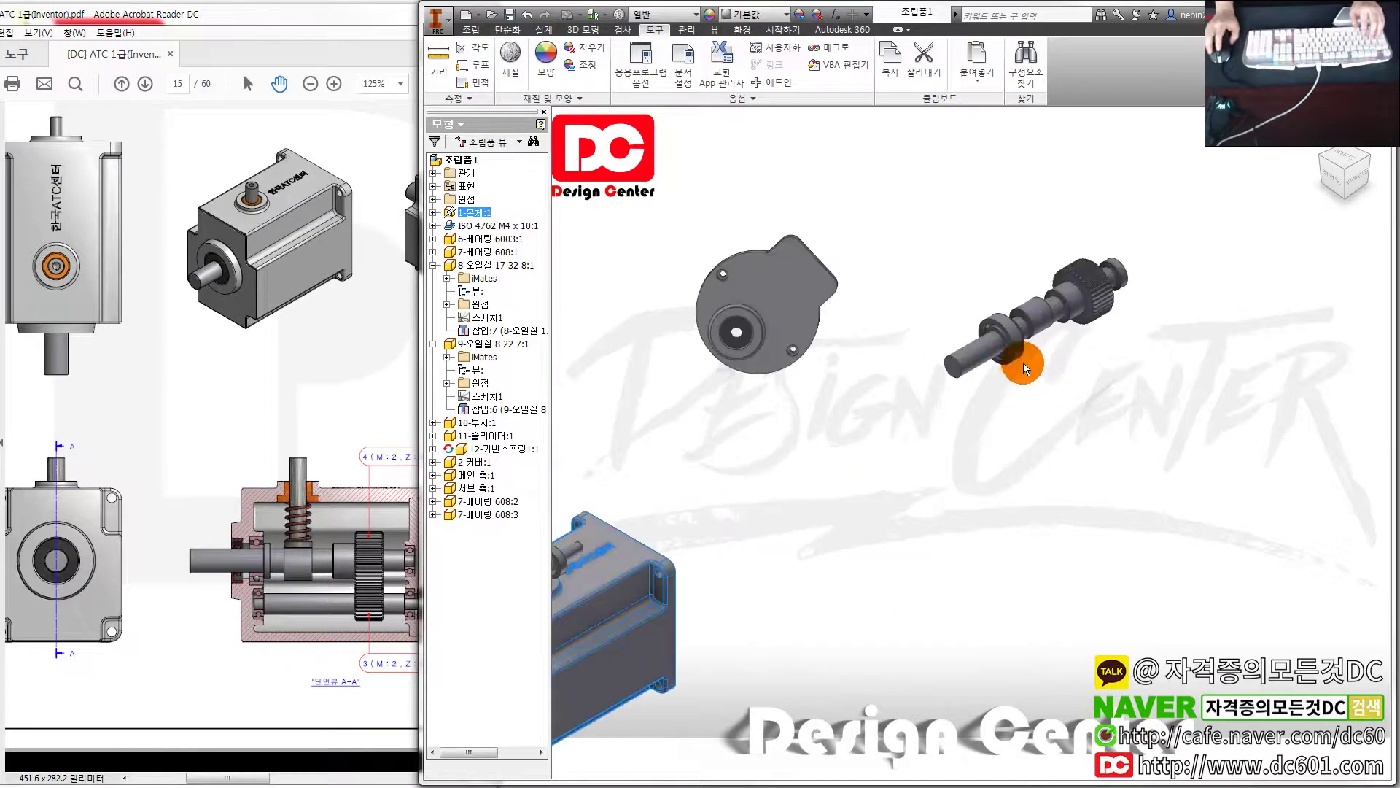
scroll(764, 298, "up", 2)
key("c")
scroll(999, 409, "up", 5)
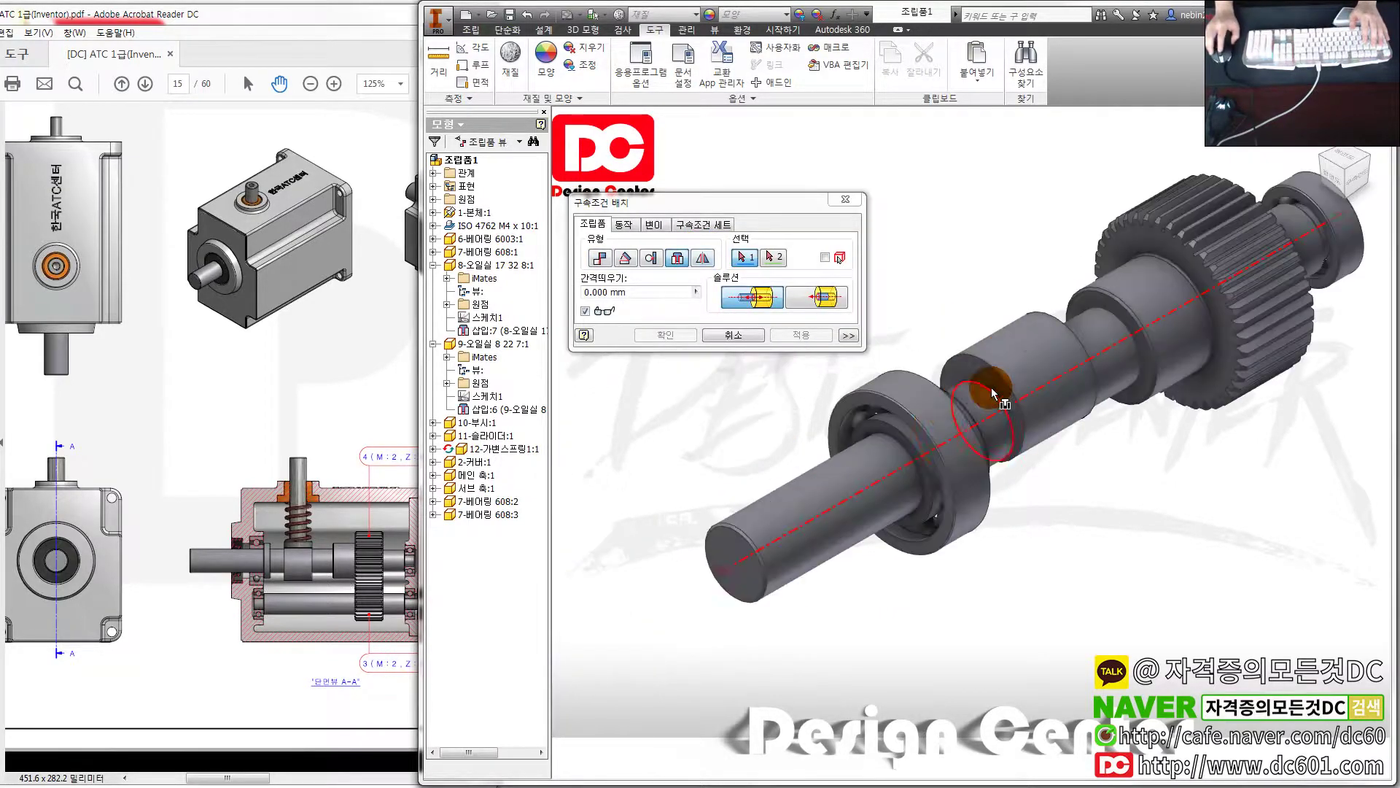
left_click(918, 445)
scroll(802, 503, "down", 5)
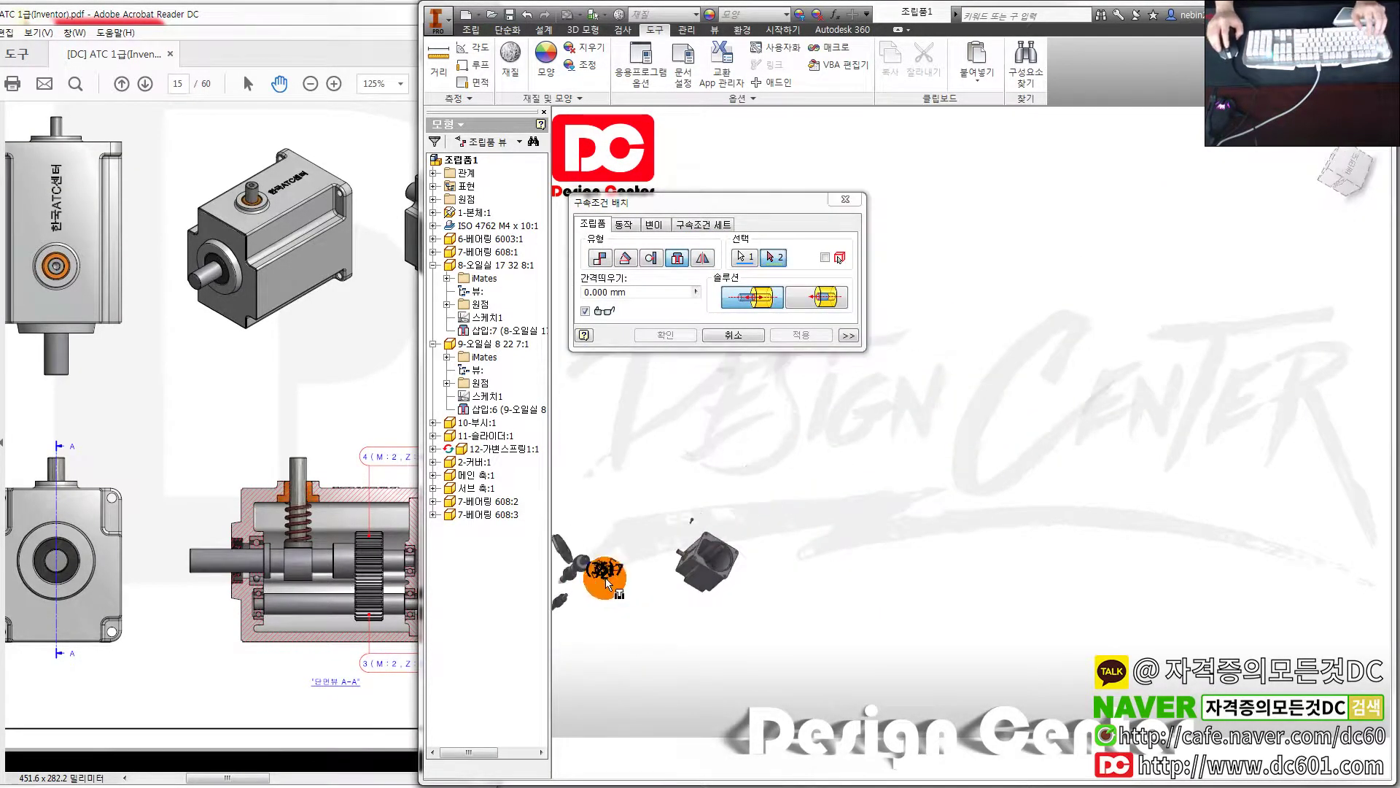
scroll(706, 560, "up", 6)
scroll(706, 560, "down", 4)
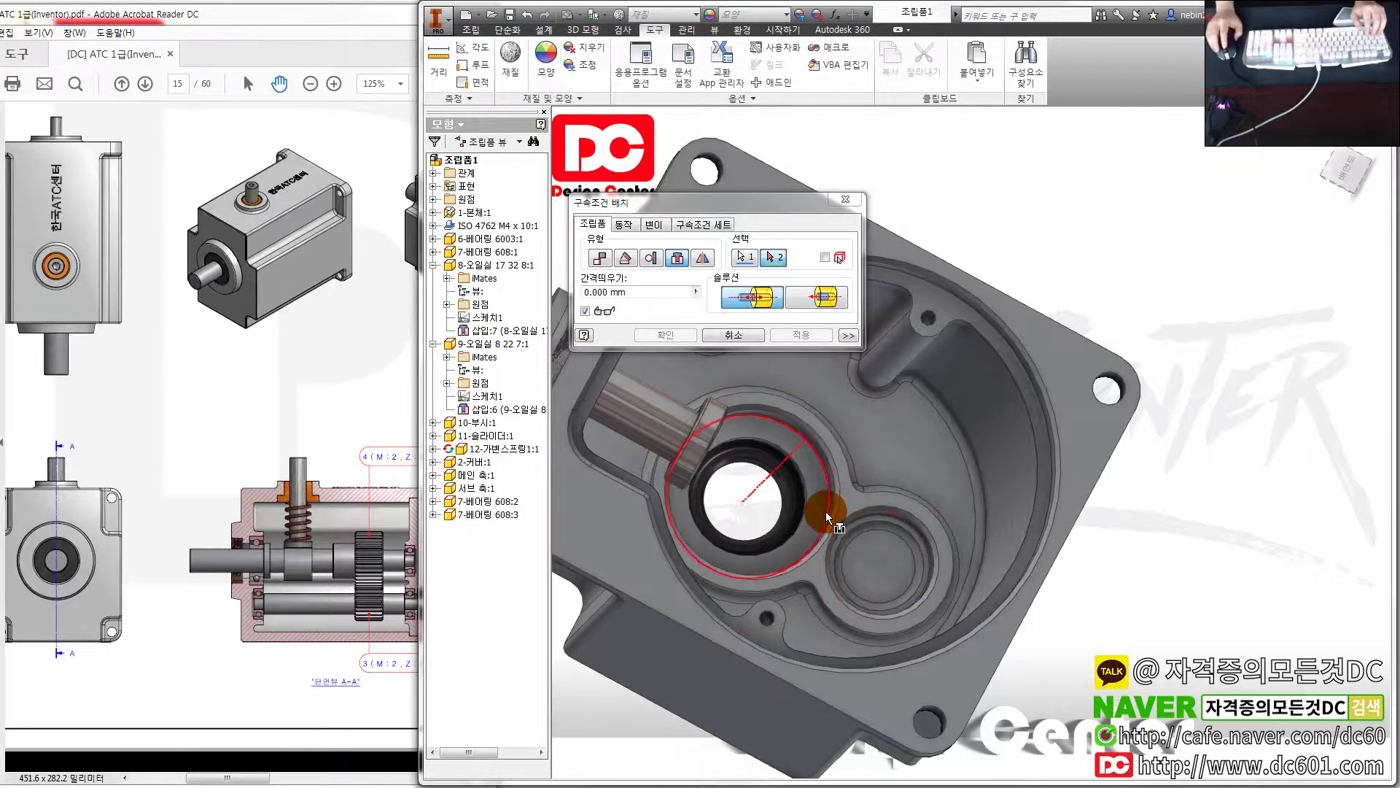
middle_click_drag(784, 495, 831, 502)
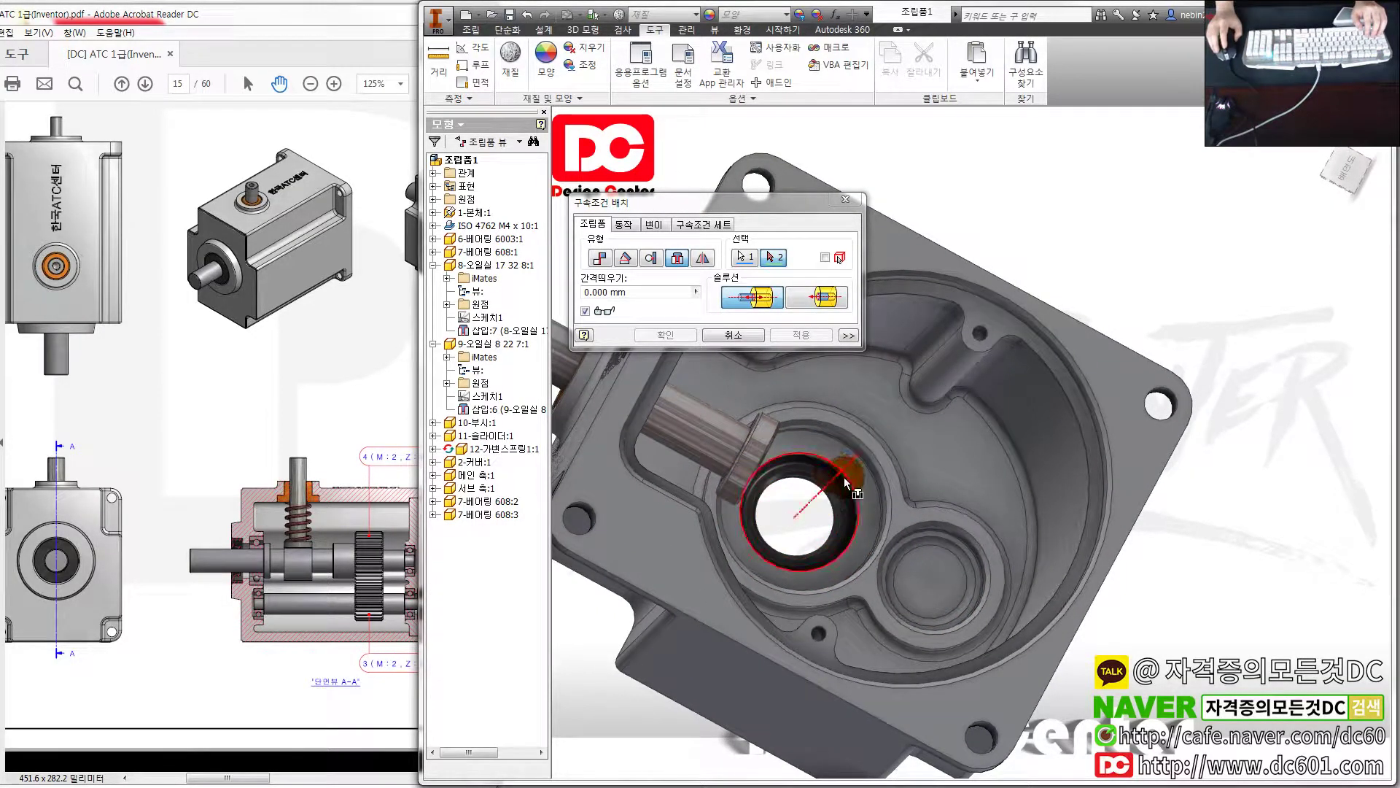
scroll(844, 469, "up", 3)
left_click(826, 471)
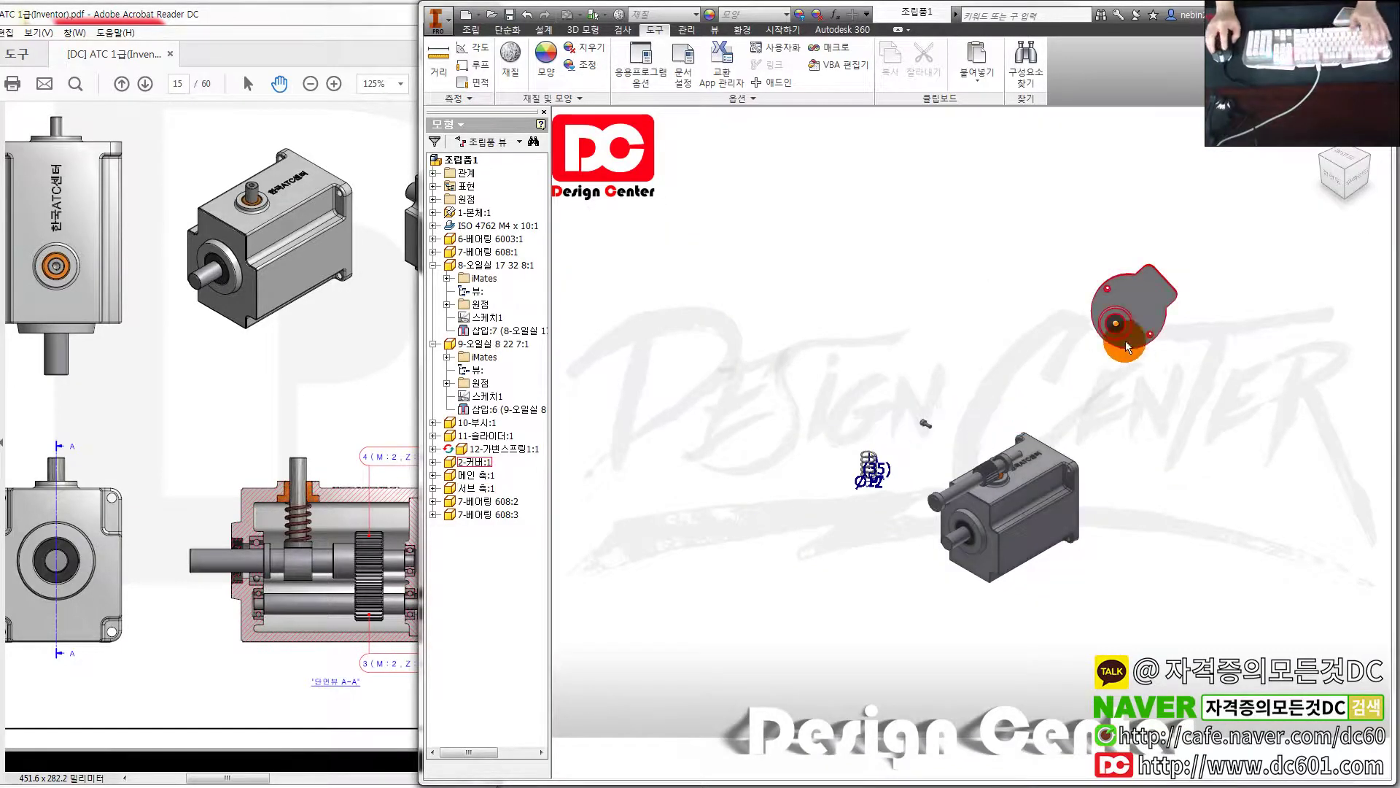
Pull the main shaft out of the housing and move the cover near it
left_click_drag(995, 470, 1123, 383)
left_click(358, 512)
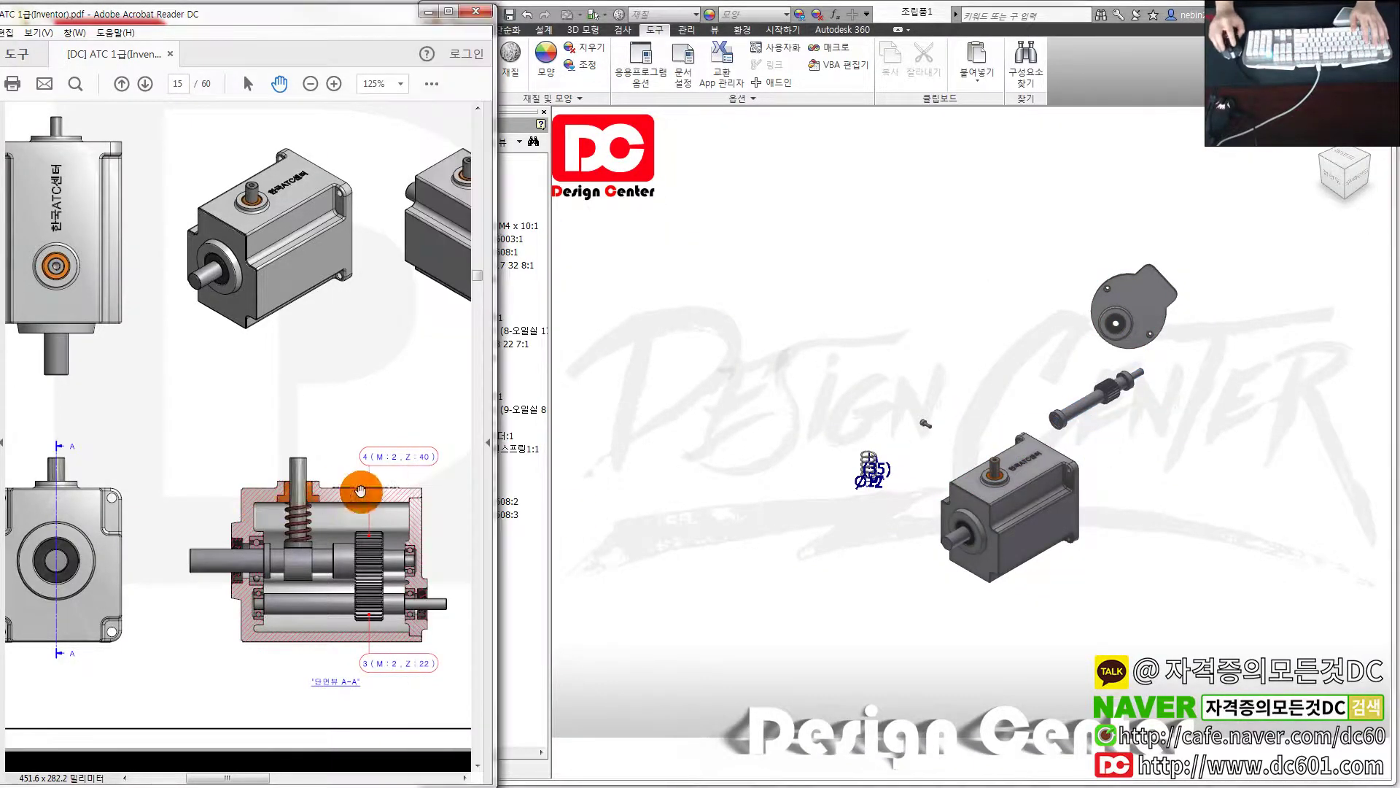
left_click_drag(912, 463, 1024, 383)
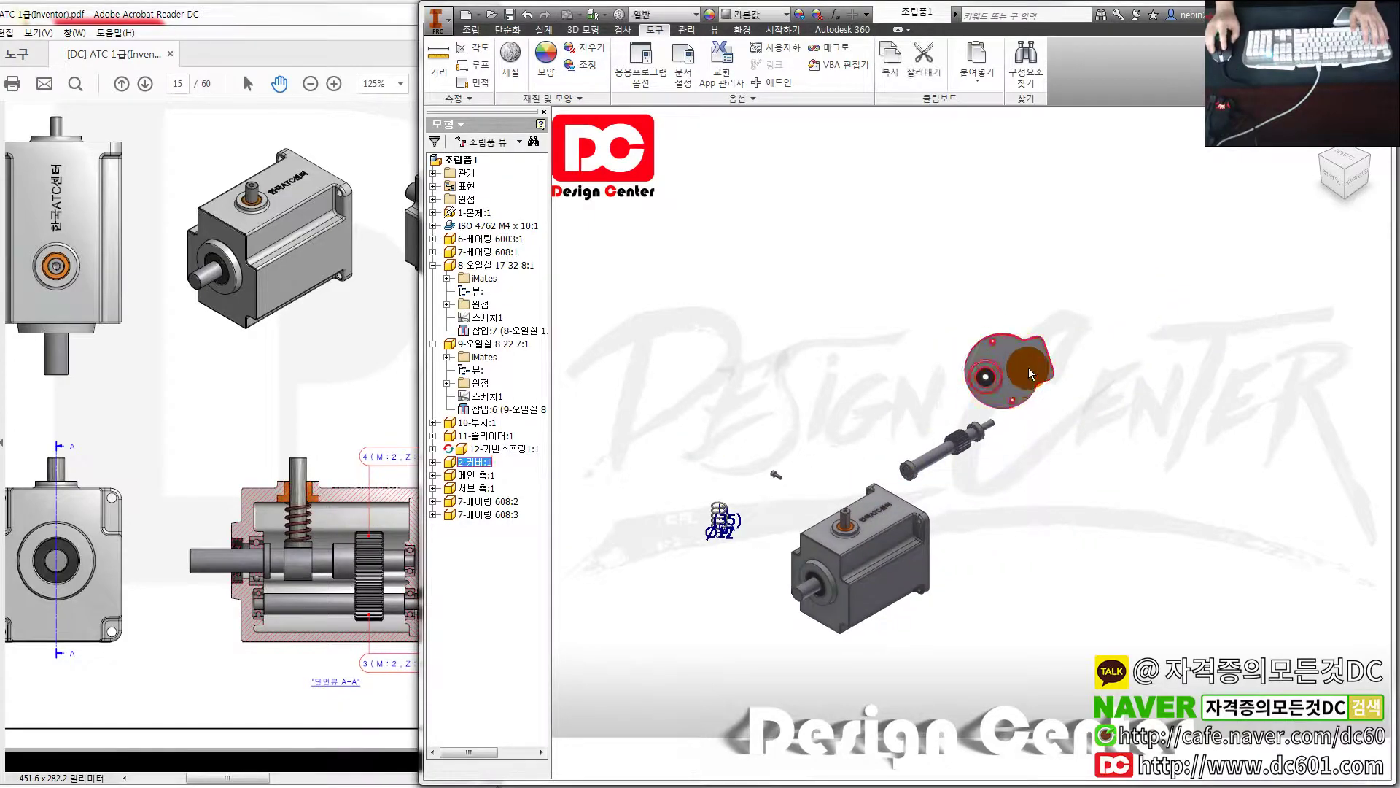
Rotate the cover so its bearing holes face the shaft
scroll(1031, 374, "up", 5)
middle_click_drag(917, 428, 906, 344, "shift")
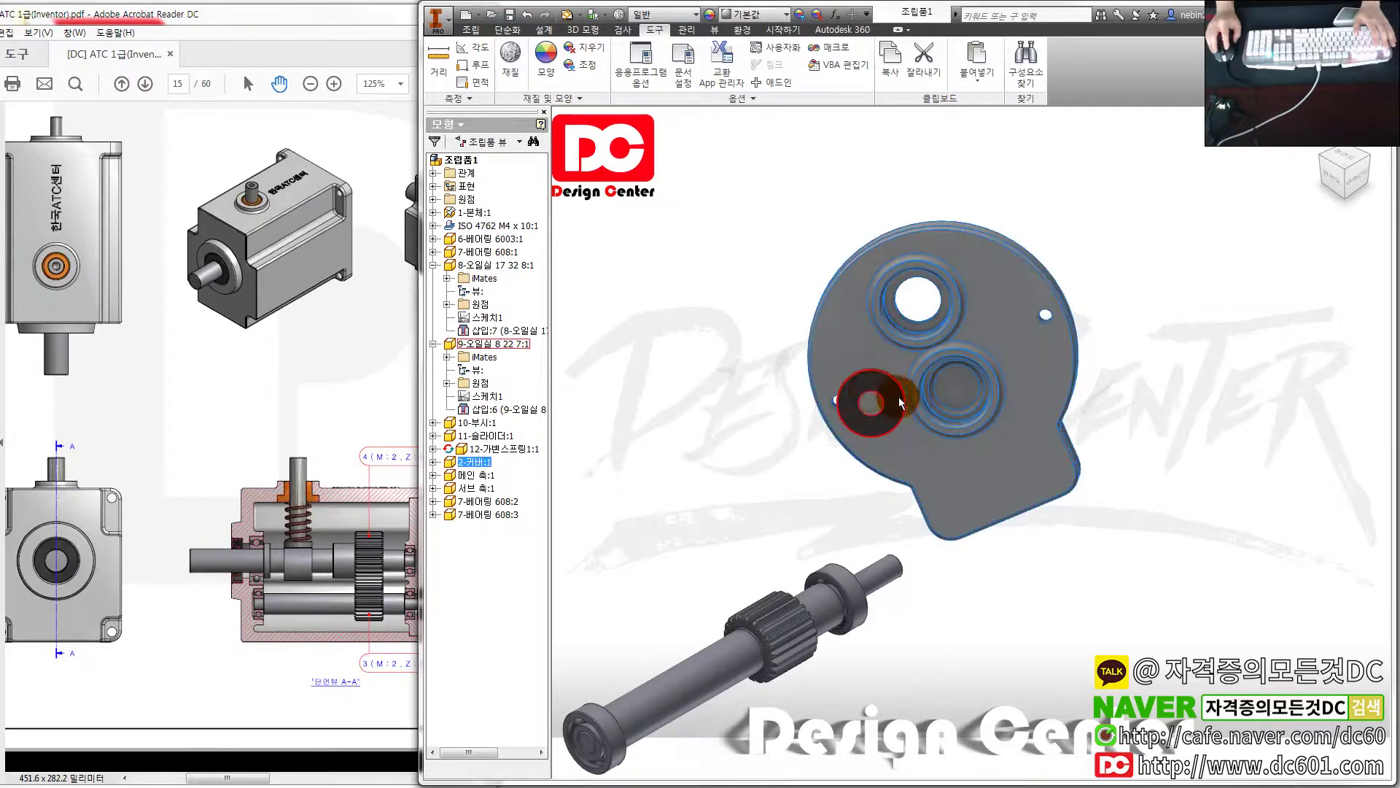
mouse_move(929, 356)
left_mouse_down()
mouse_move(861, 382)
mouse_move(912, 382)
mouse_move(872, 441)
mouse_move(925, 300)
mouse_move(909, 369)
mouse_move(926, 381)
mouse_move(819, 397)
mouse_move(822, 234)
mouse_move(919, 441)
mouse_move(837, 502)
left_mouse_up()
Start an Insert constraint with the shaft end's circular edge as the first reference
key("c")
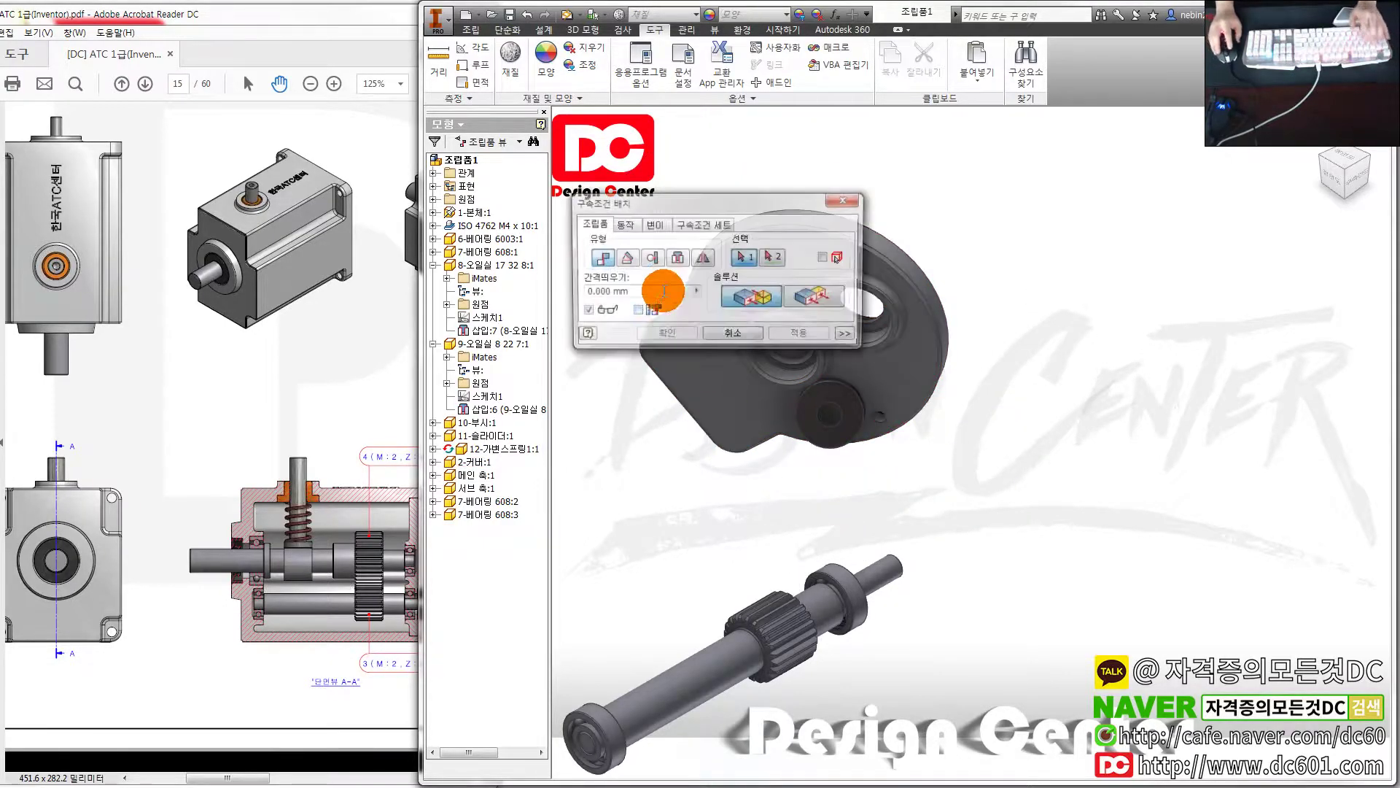
left_click(677, 259)
scroll(781, 641, "up", 3)
scroll(711, 647, "up", 3)
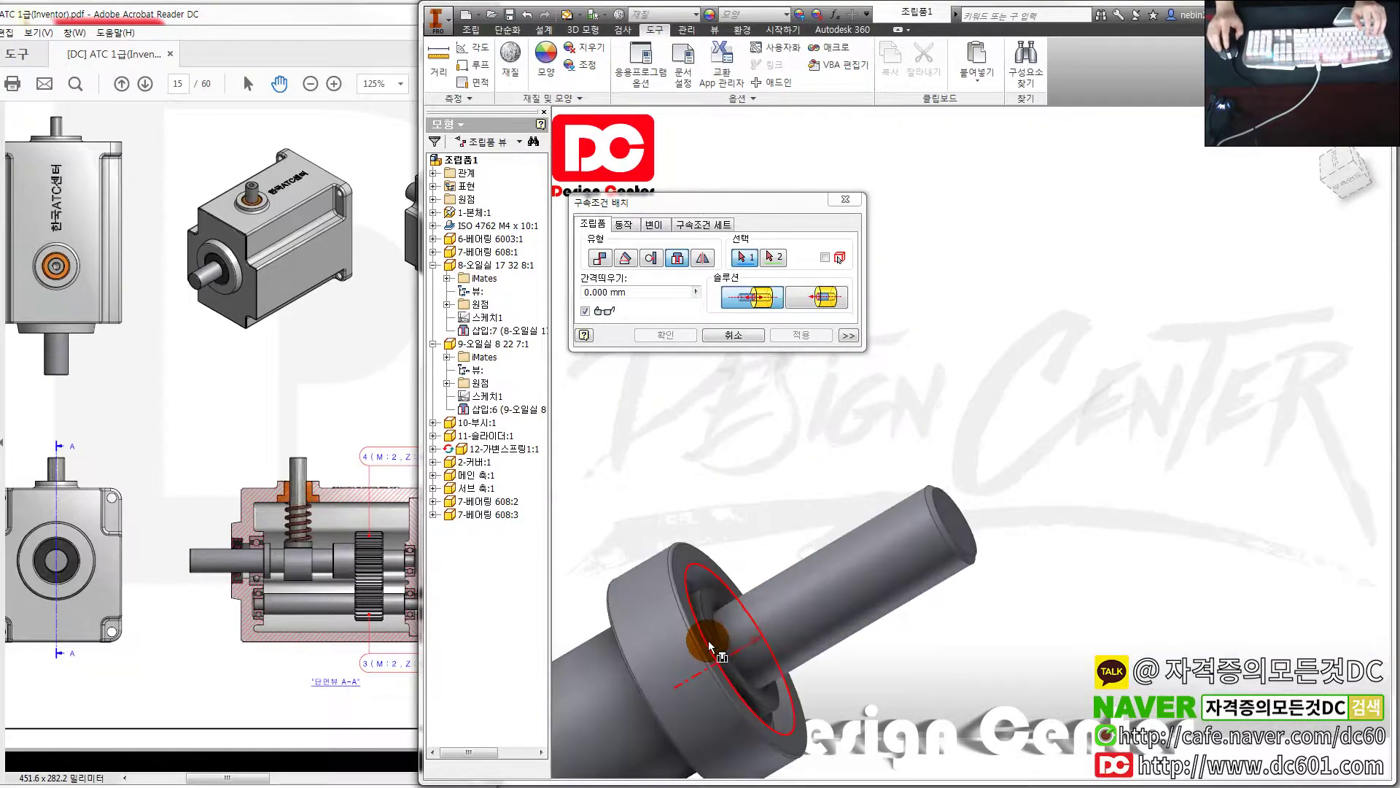
left_click(709, 633)
scroll(708, 633, "down", 2)
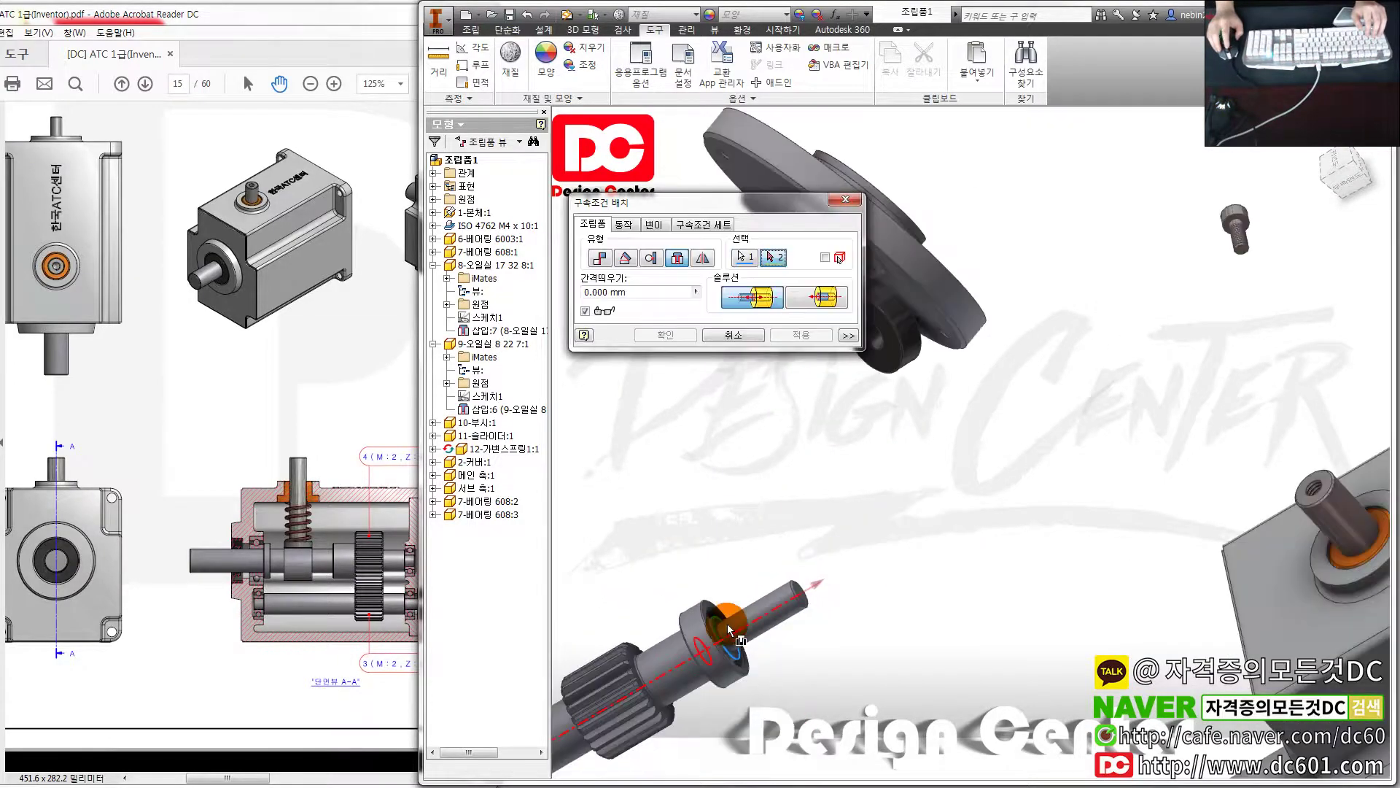
scroll(788, 547, "down", 2)
scroll(842, 531, "down", 2)
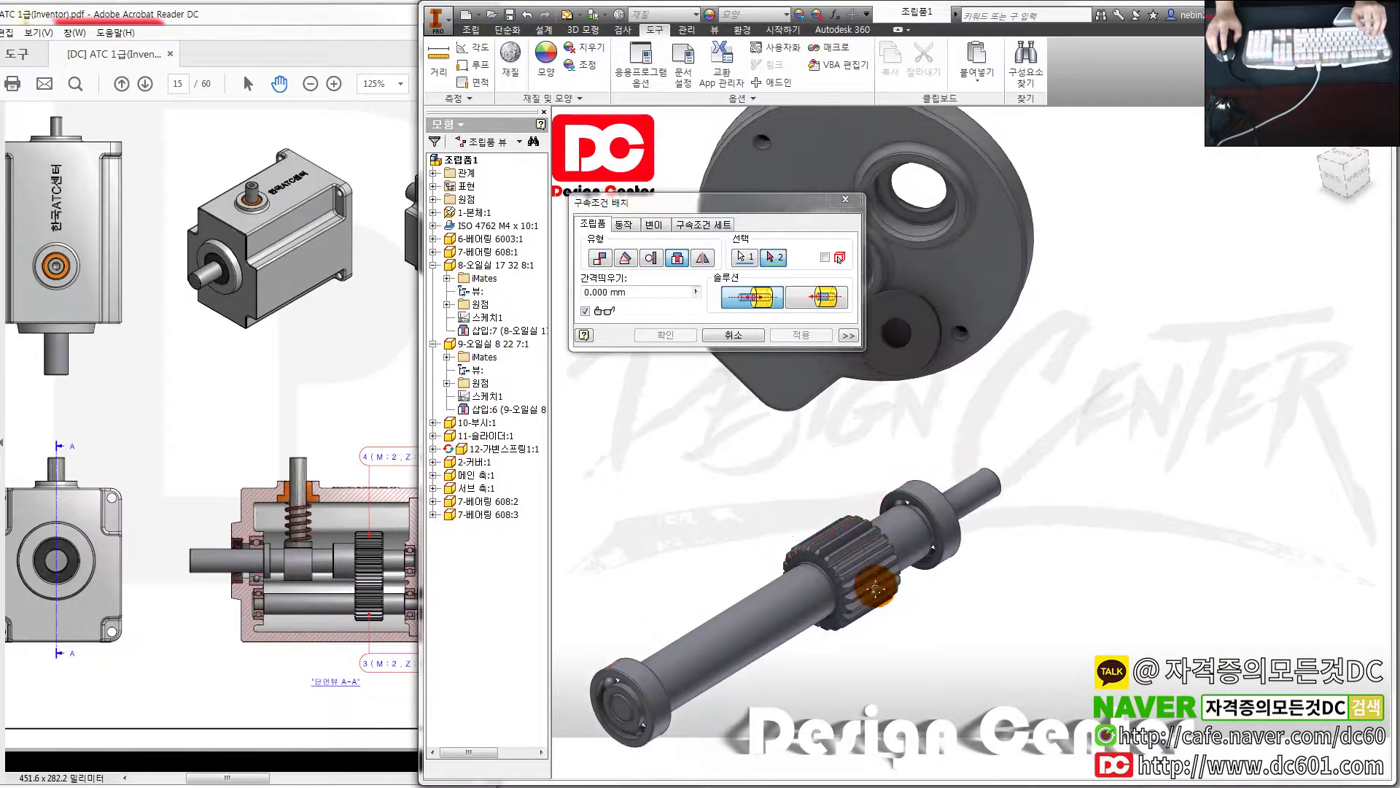
Insert the shaft into the cover's upper hole, apply, and close the dialog
middle_click_drag(842, 532, 890, 737)
scroll(917, 458, "up", 3)
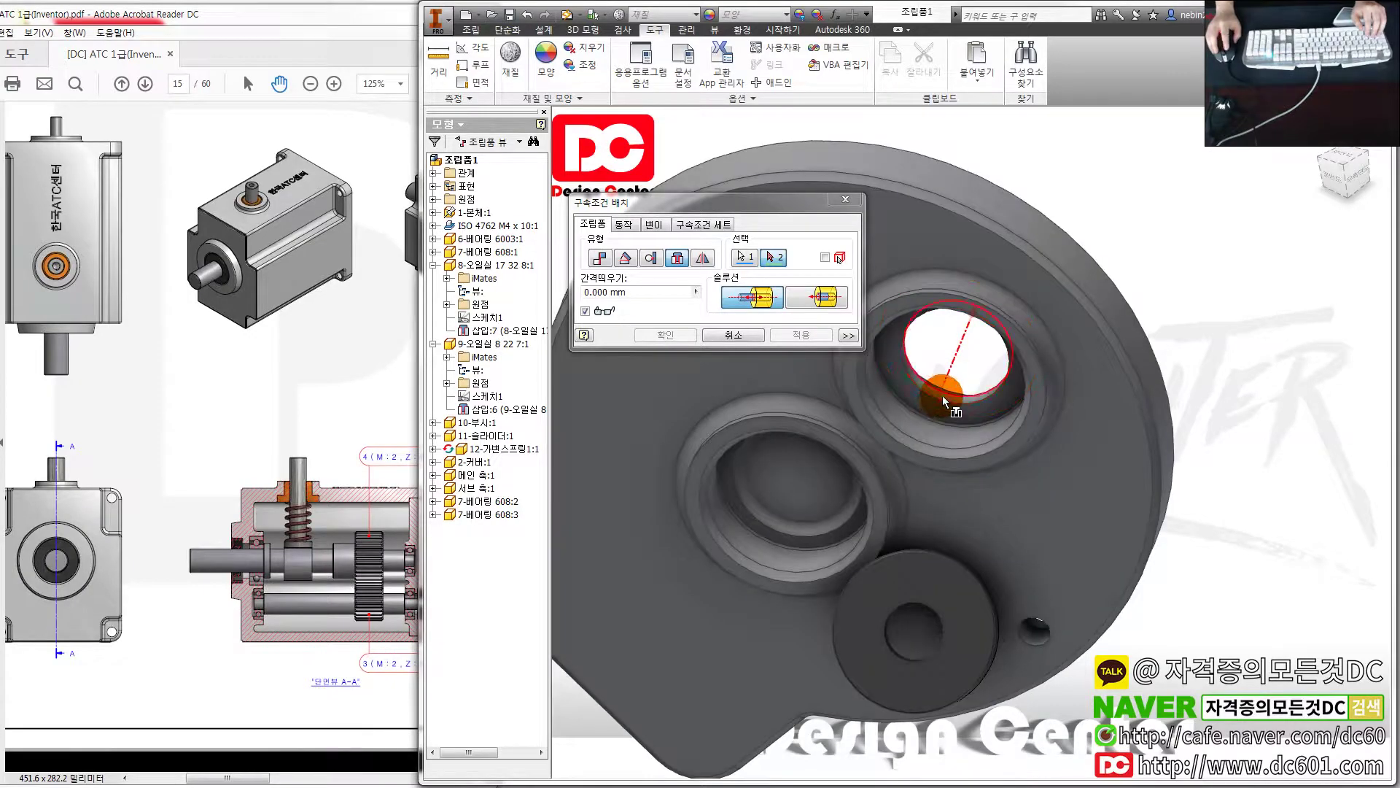
left_click(942, 397)
scroll(955, 412, "down", 3)
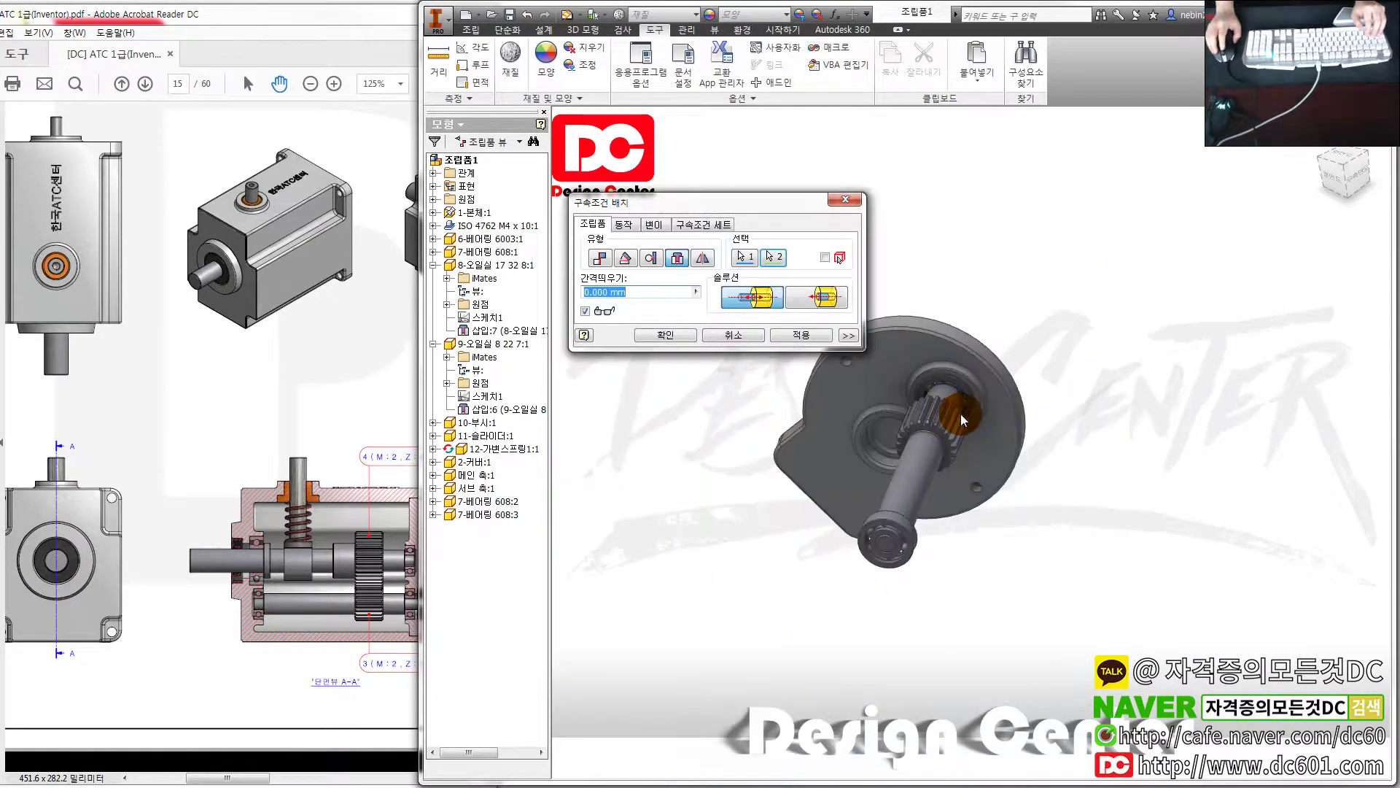
middle_click_drag(962, 421, 848, 339, "shift")
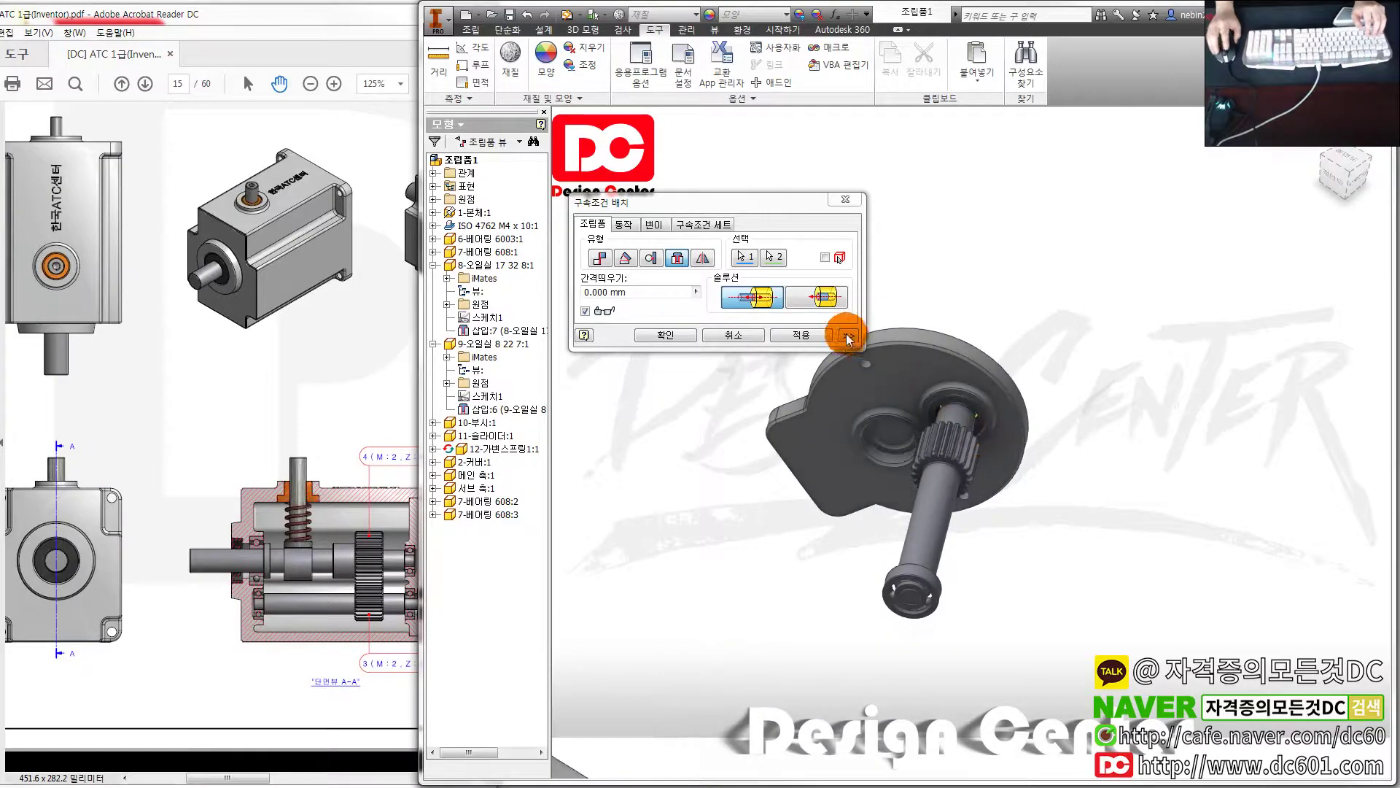
left_click(813, 336)
key("Escape")
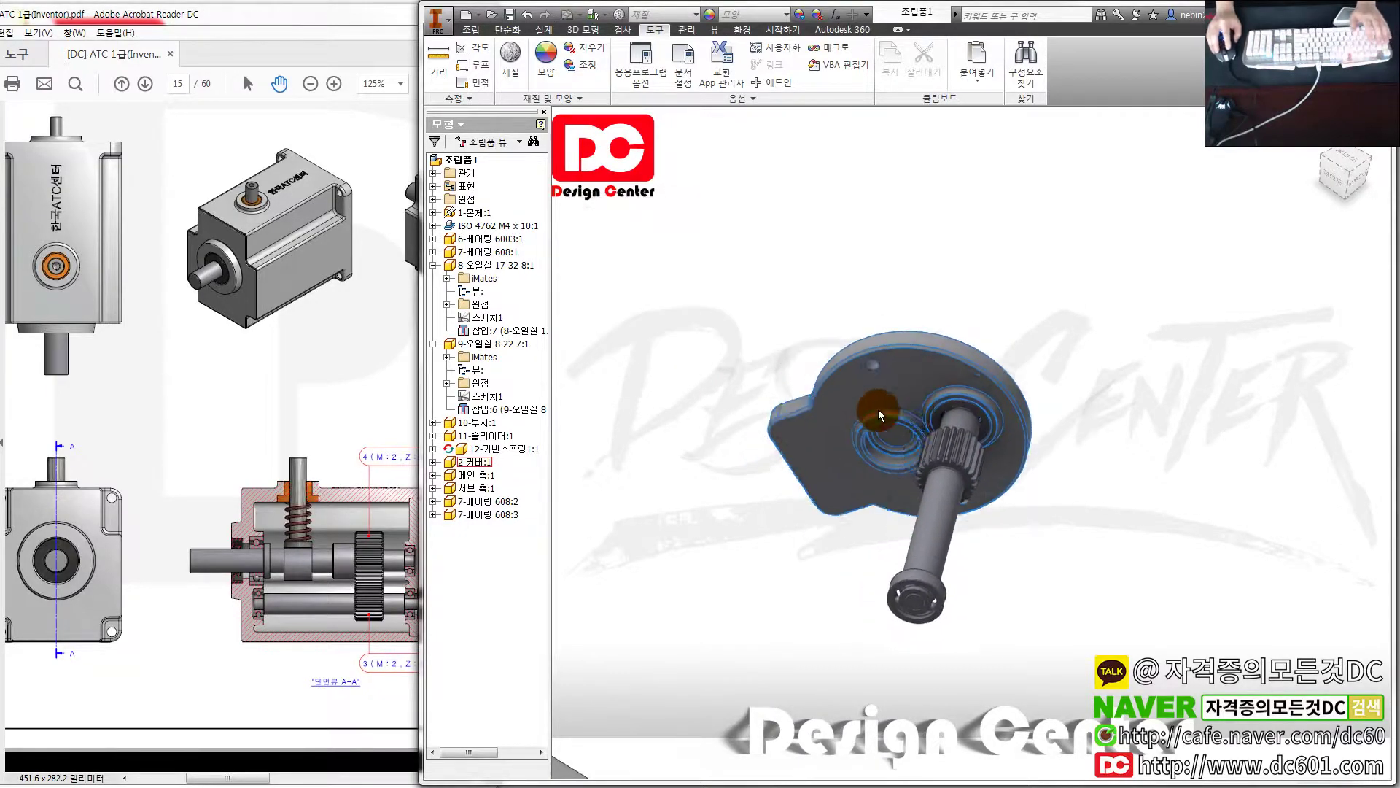
Start an Insert constraint while checking the section view in the reference drawing
scroll(989, 506, "down", 3)
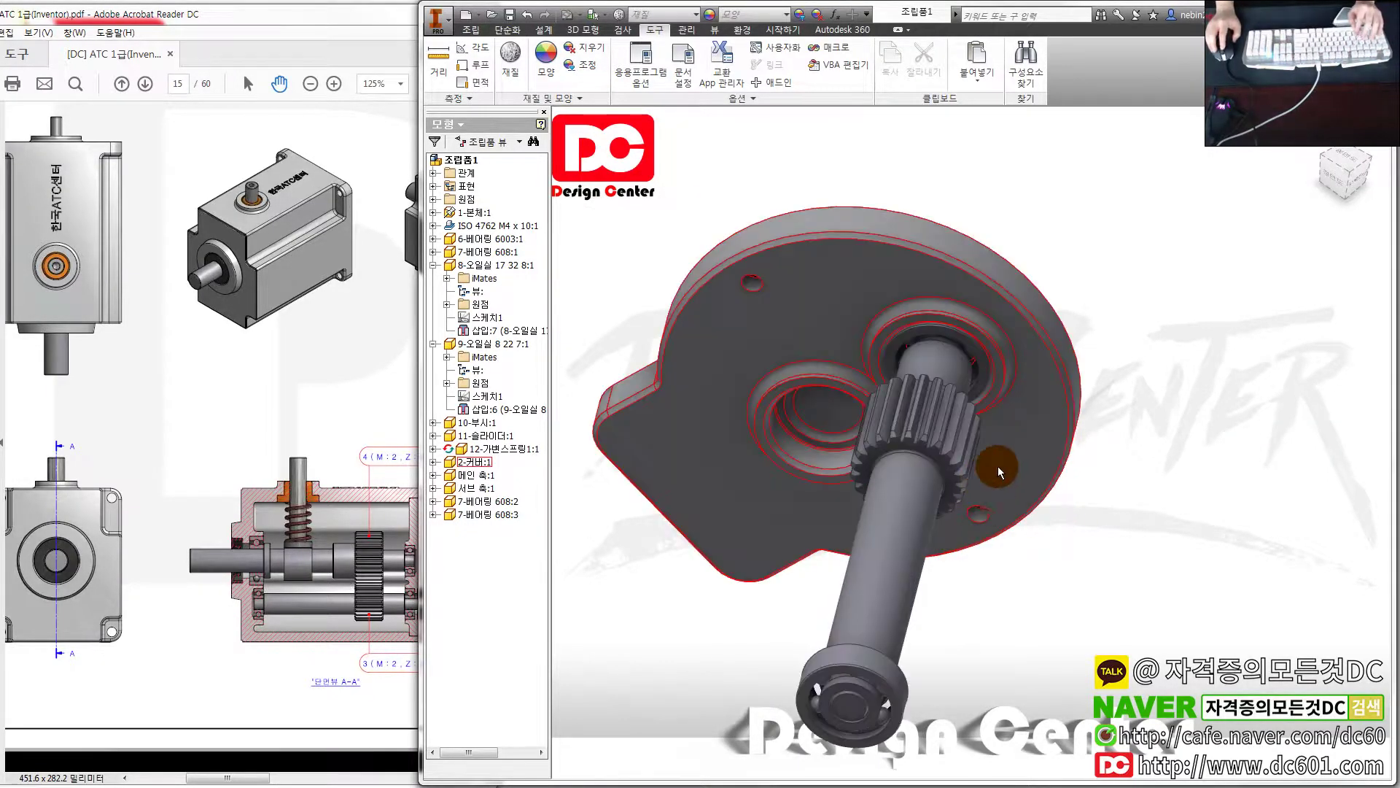
key("c")
left_click(676, 258)
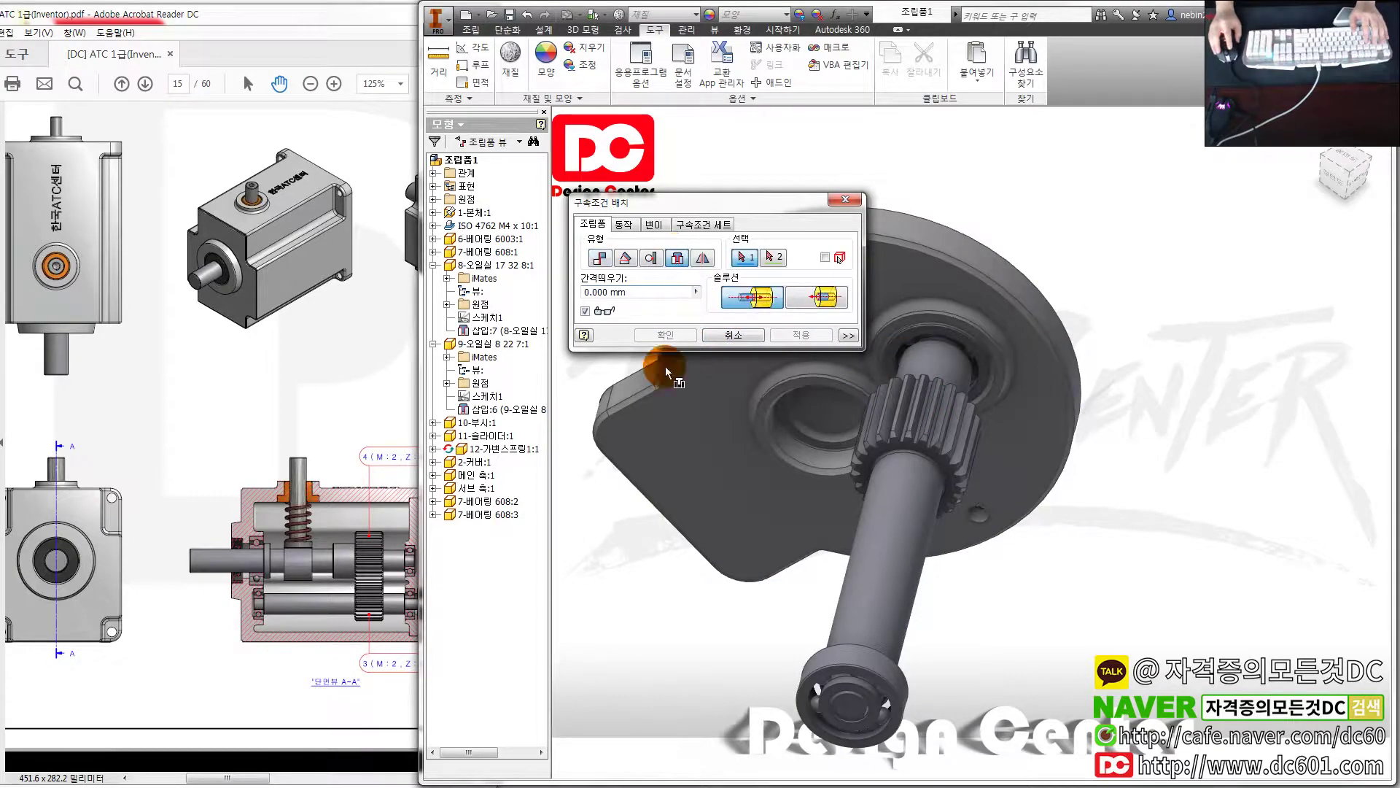
left_click_drag(418, 440, 496, 441)
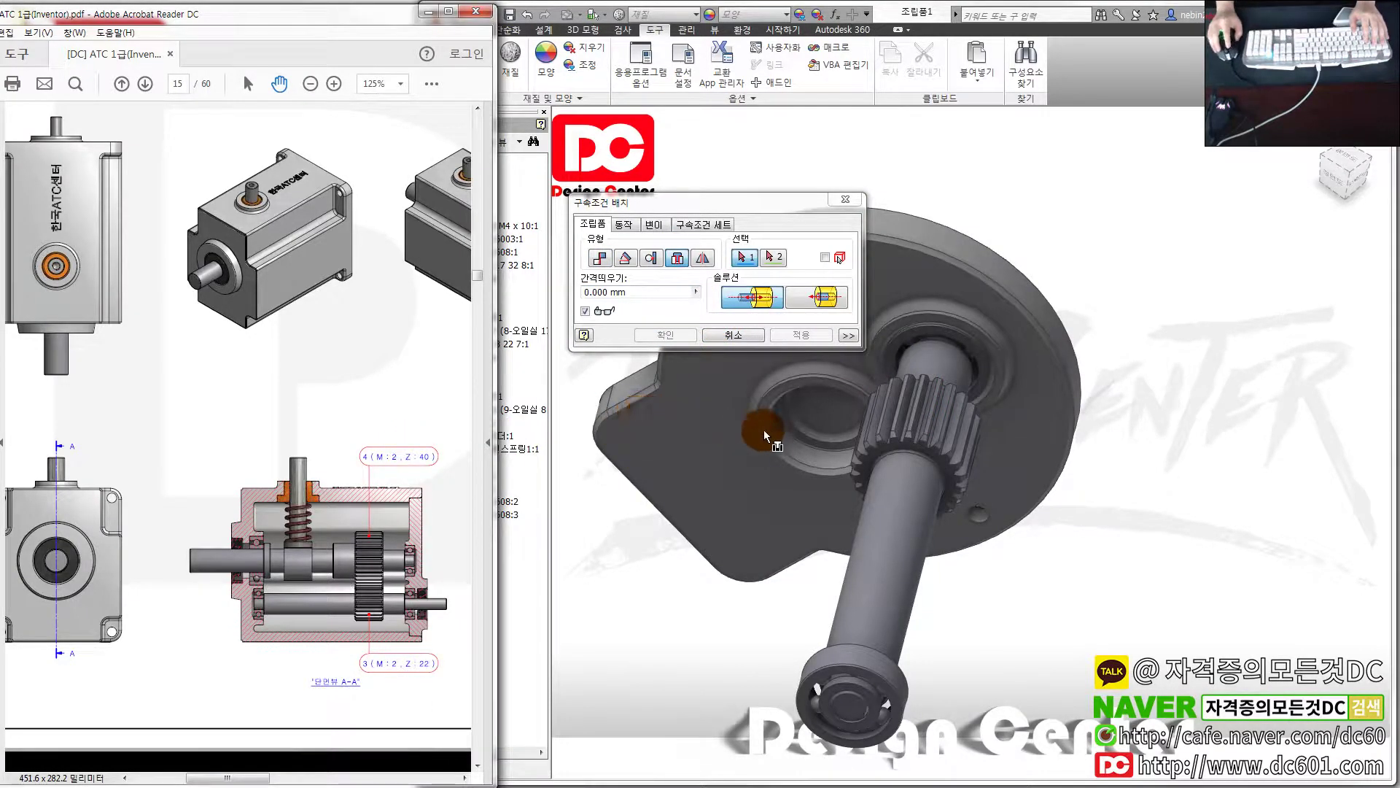
left_click(334, 464)
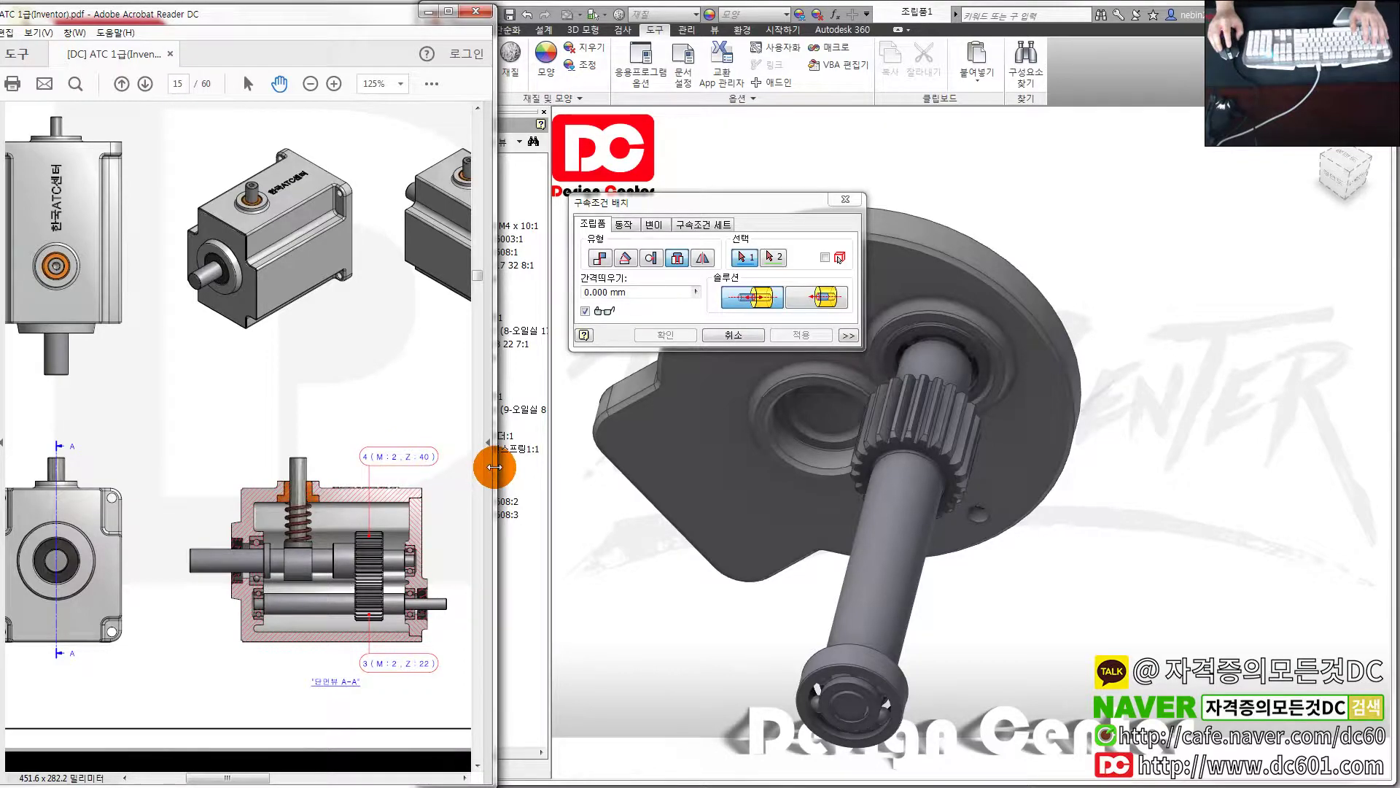
left_click(724, 557)
Insert the shaft's end bearing into the housing's lower bore and apply the constraint
scroll(798, 605, "up", 3)
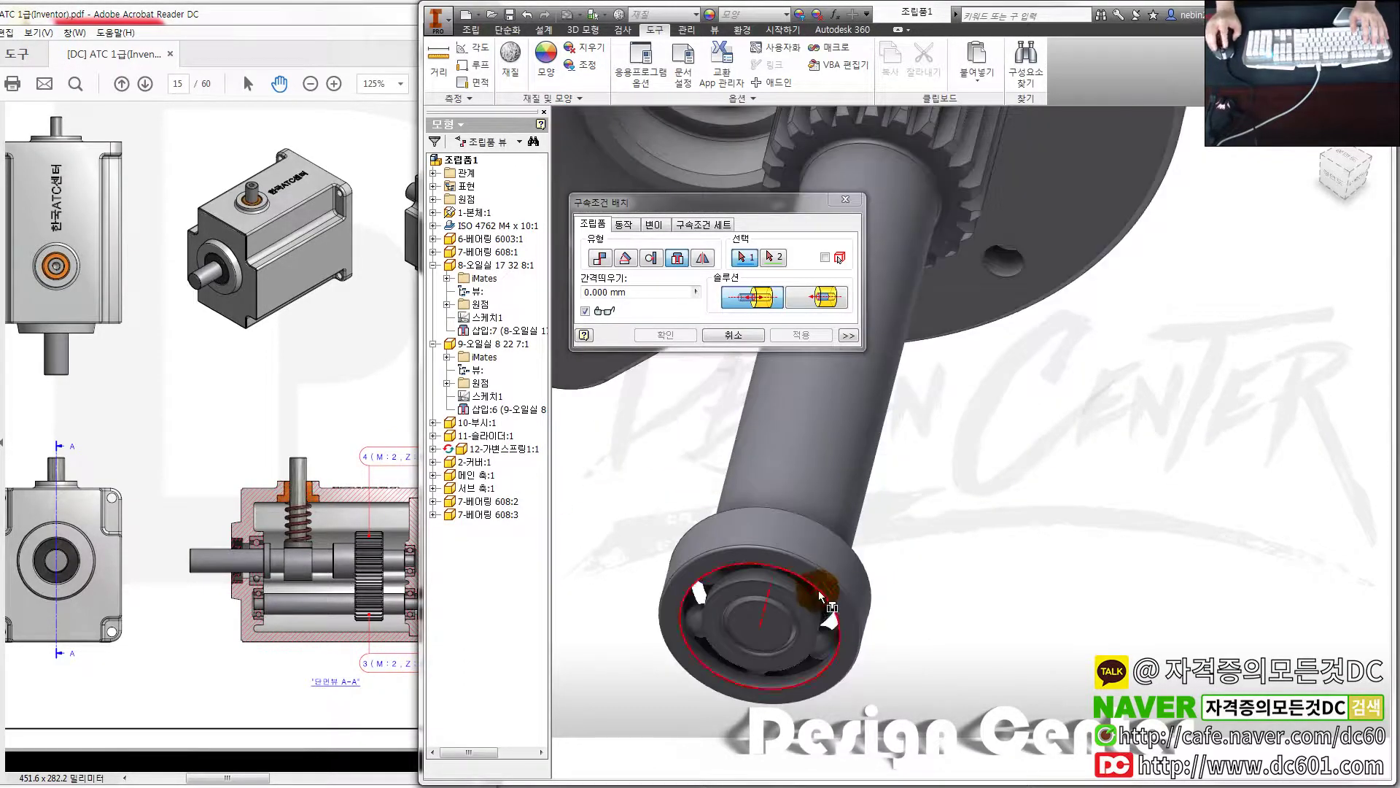
left_click(796, 611)
scroll(796, 612, "down", 10)
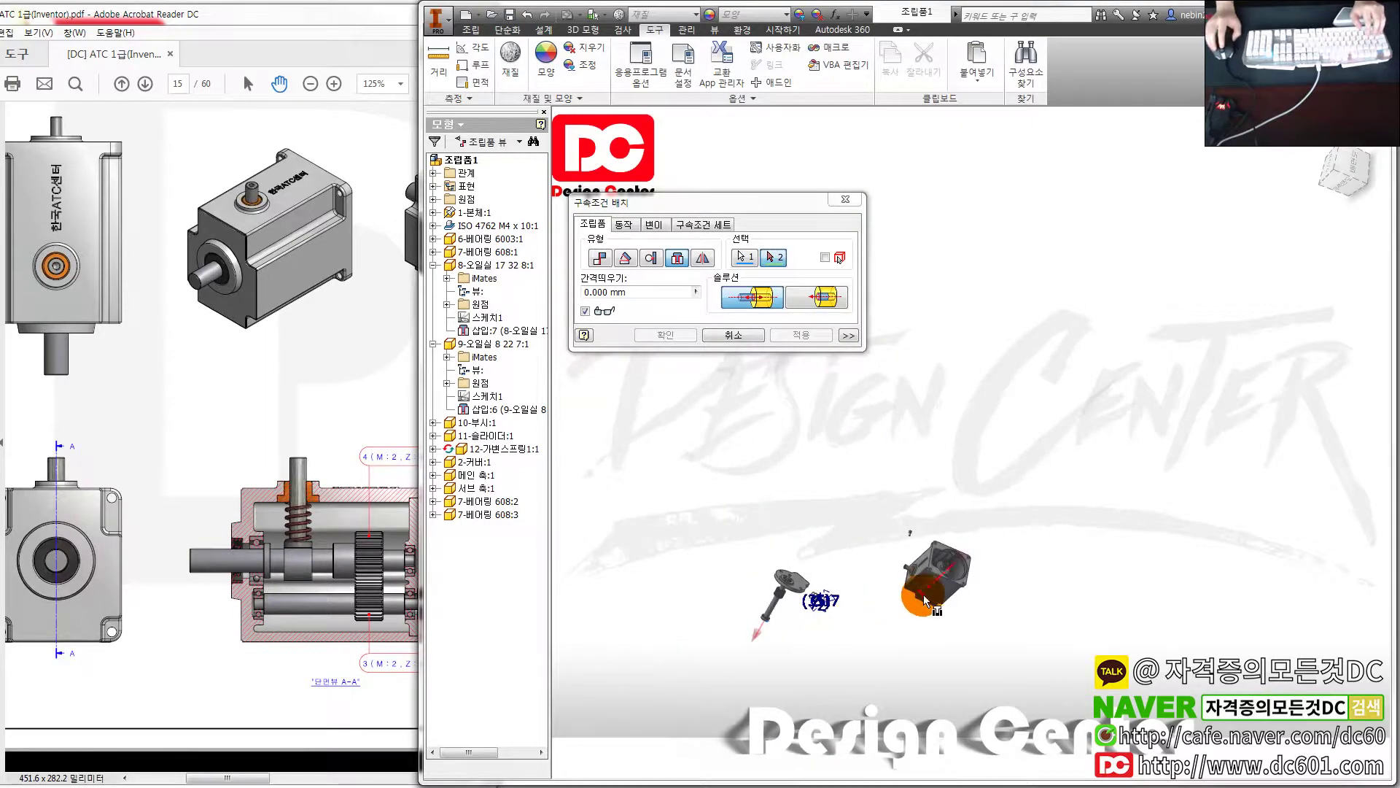
scroll(868, 613, "up", 6)
scroll(864, 605, "up", 2)
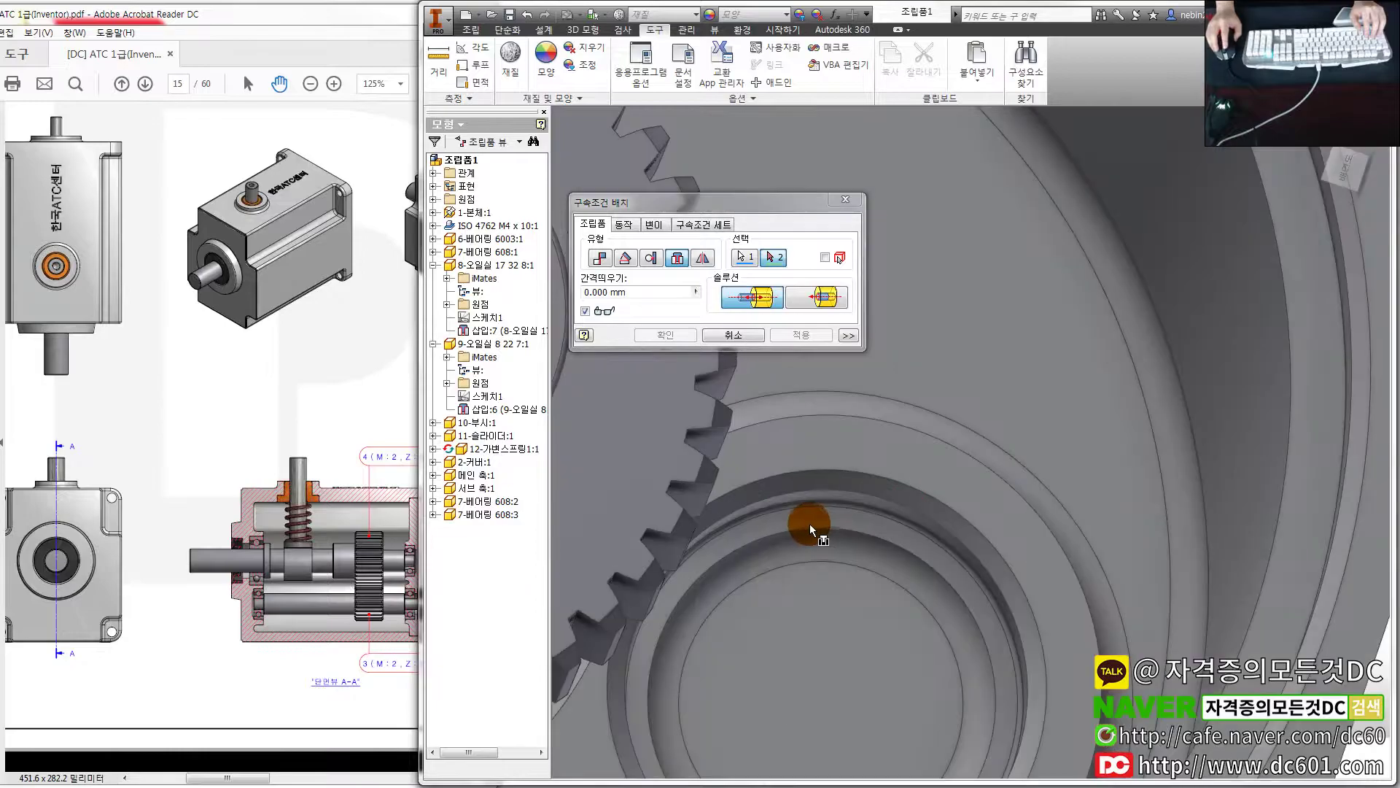
left_click(803, 531)
left_click(802, 335)
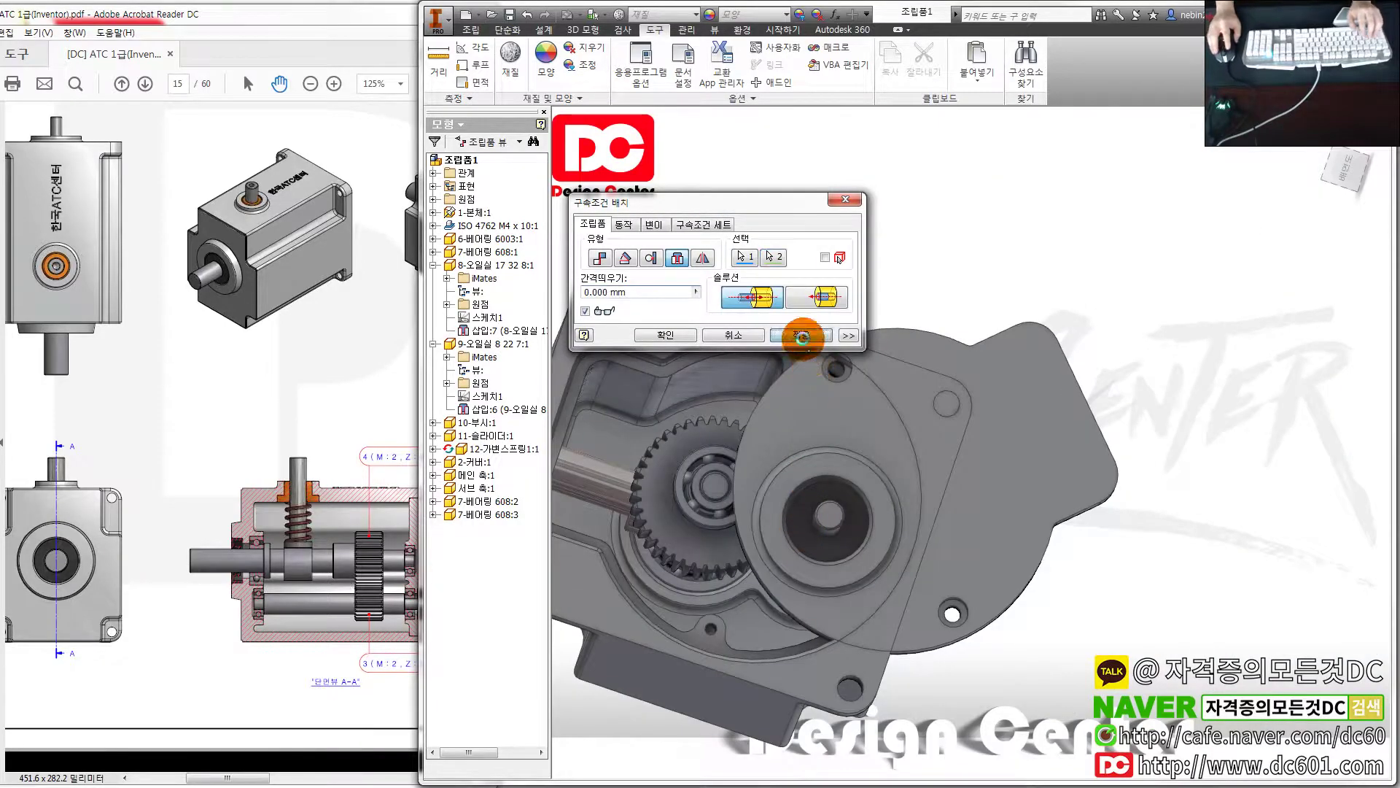
left_click(737, 334)
Hide the cover to expose the housing face
scroll(885, 492, "up", 2)
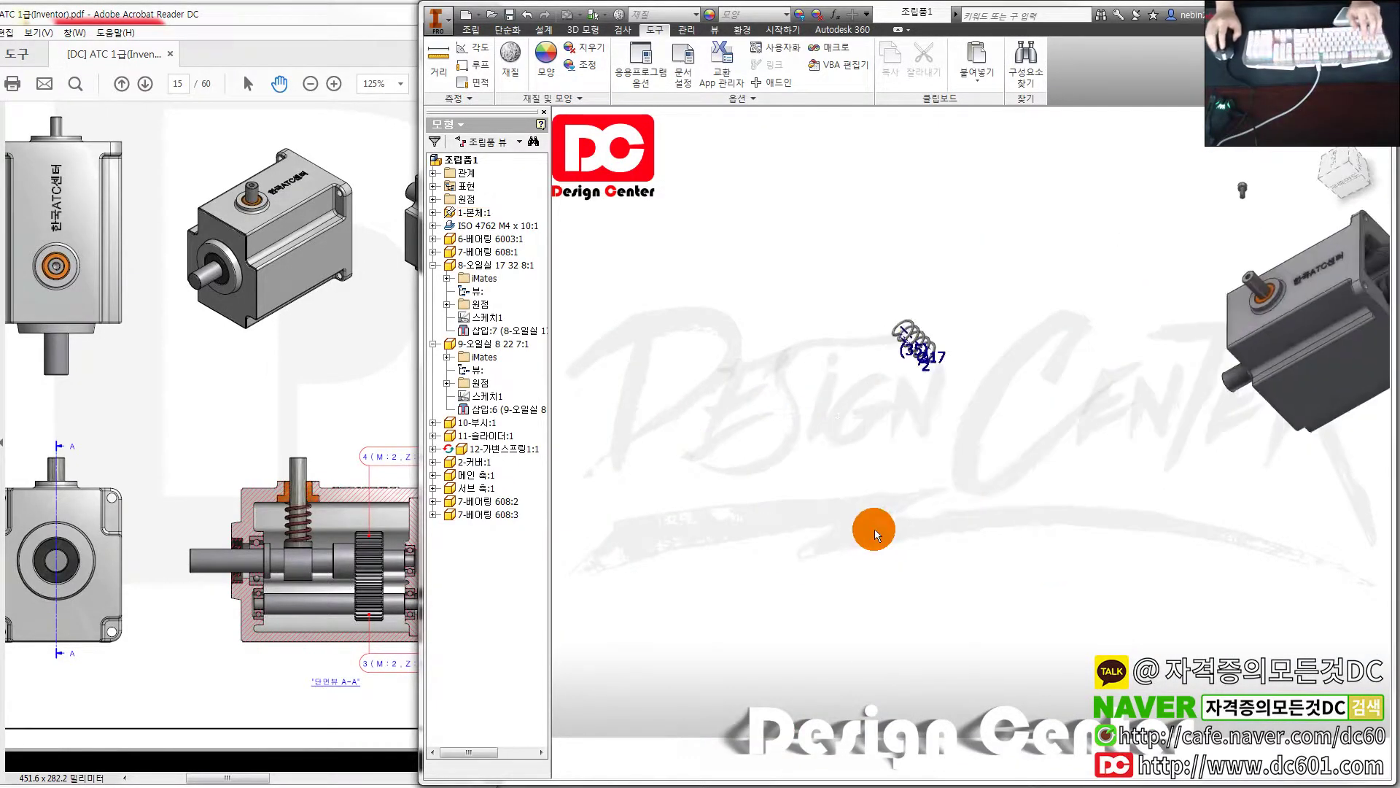
scroll(666, 610, "up", 2)
scroll(1024, 453, "up", 3)
scroll(999, 521, "up", 3)
left_click(997, 523)
key("alt+v")
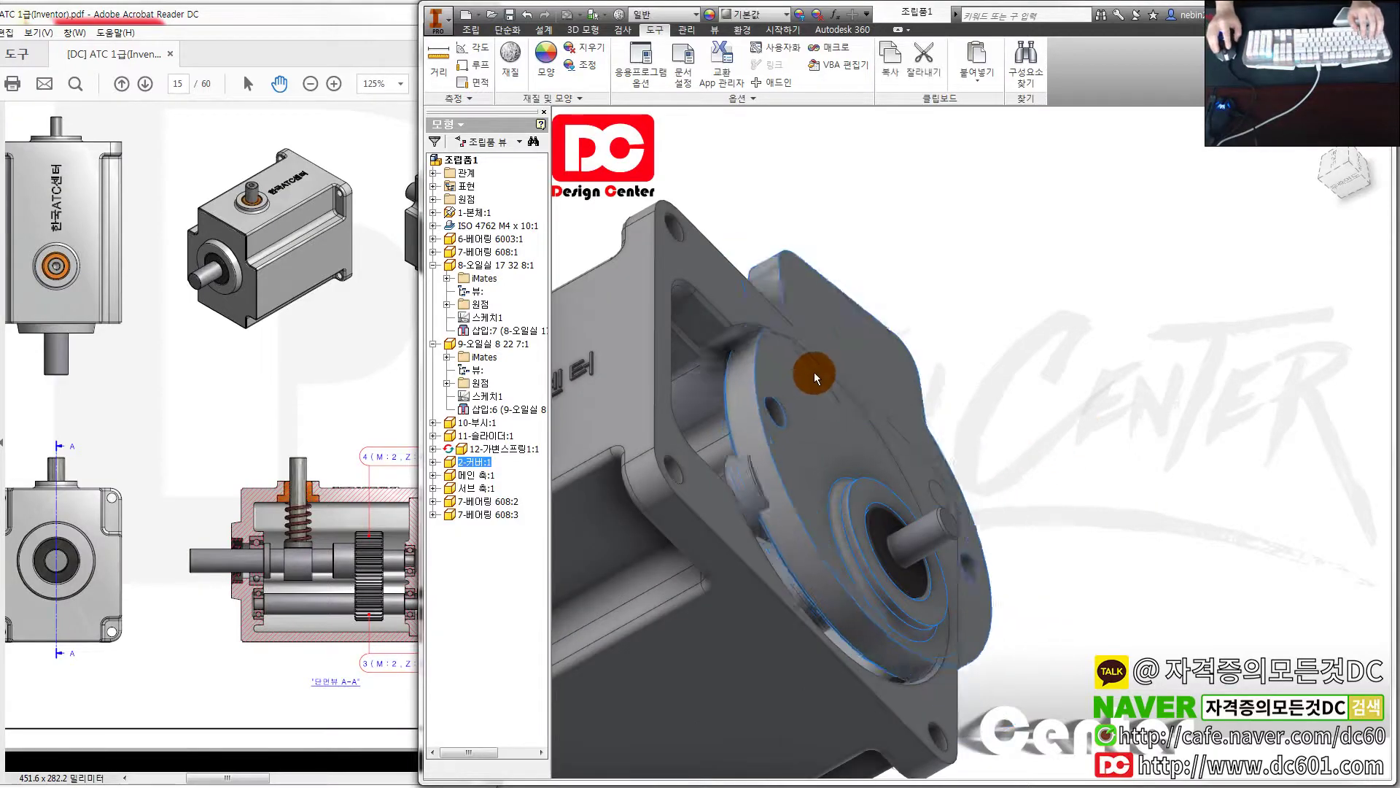
Begin a constraint on the housing's small hole axis, then cancel it
scroll(828, 391, "up", 2)
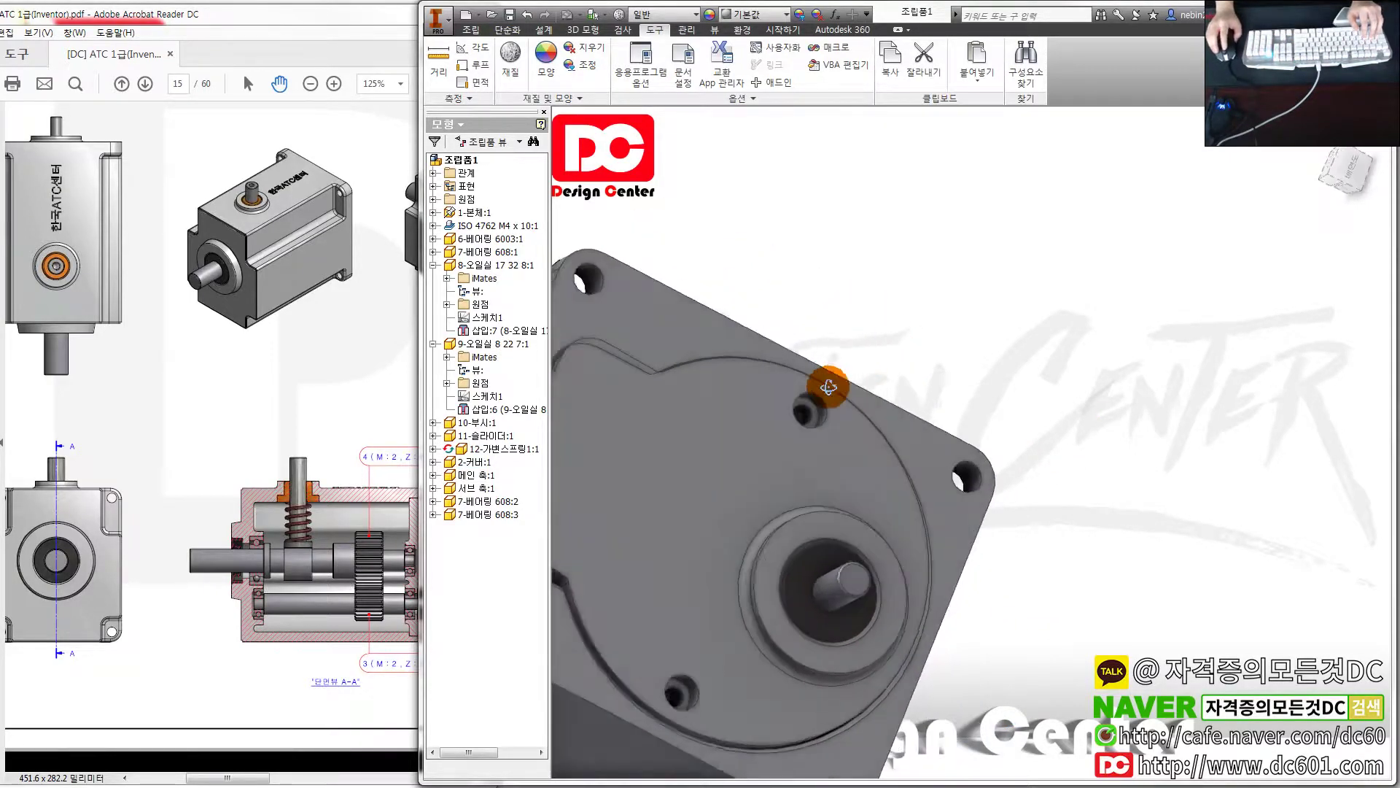
scroll(828, 391, "up", 2)
scroll(759, 459, "up", 3)
key("c")
left_click(751, 474)
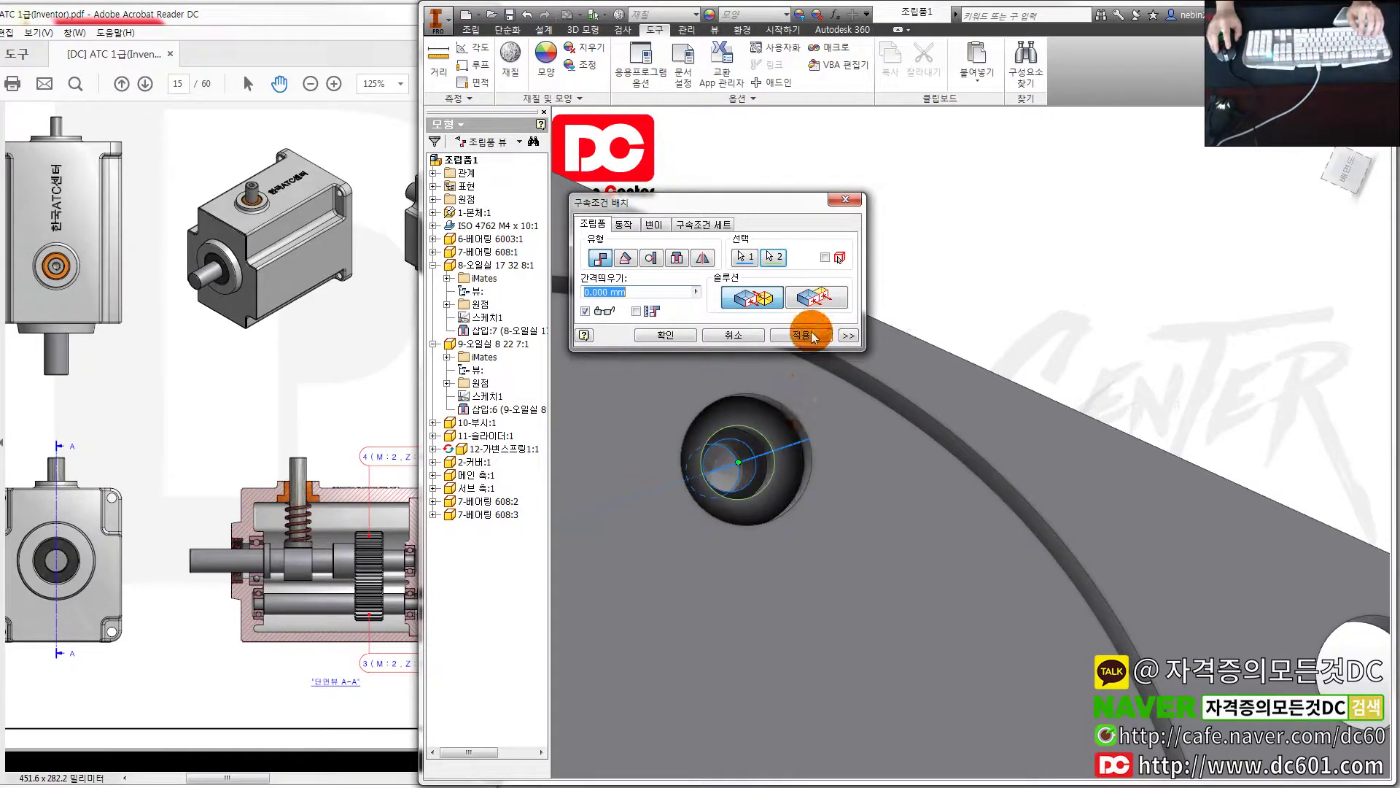
scroll(773, 350, "down", 5)
key("Escape")
scroll(758, 408, "down", 5)
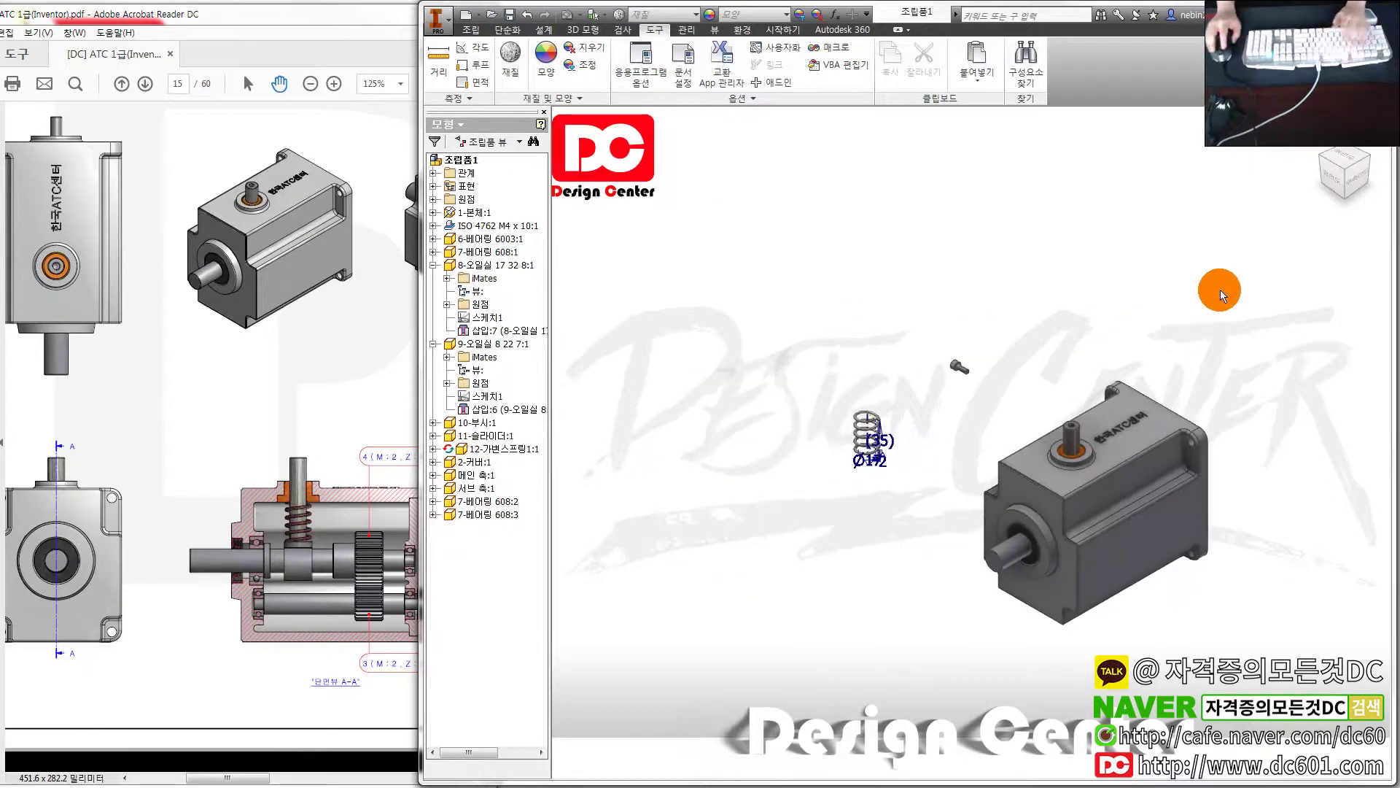
Show the housing in an isometric 3D view, clear the selection, and bring the PDF forward
scroll(988, 463, "up", 5)
scroll(977, 463, "up", 3)
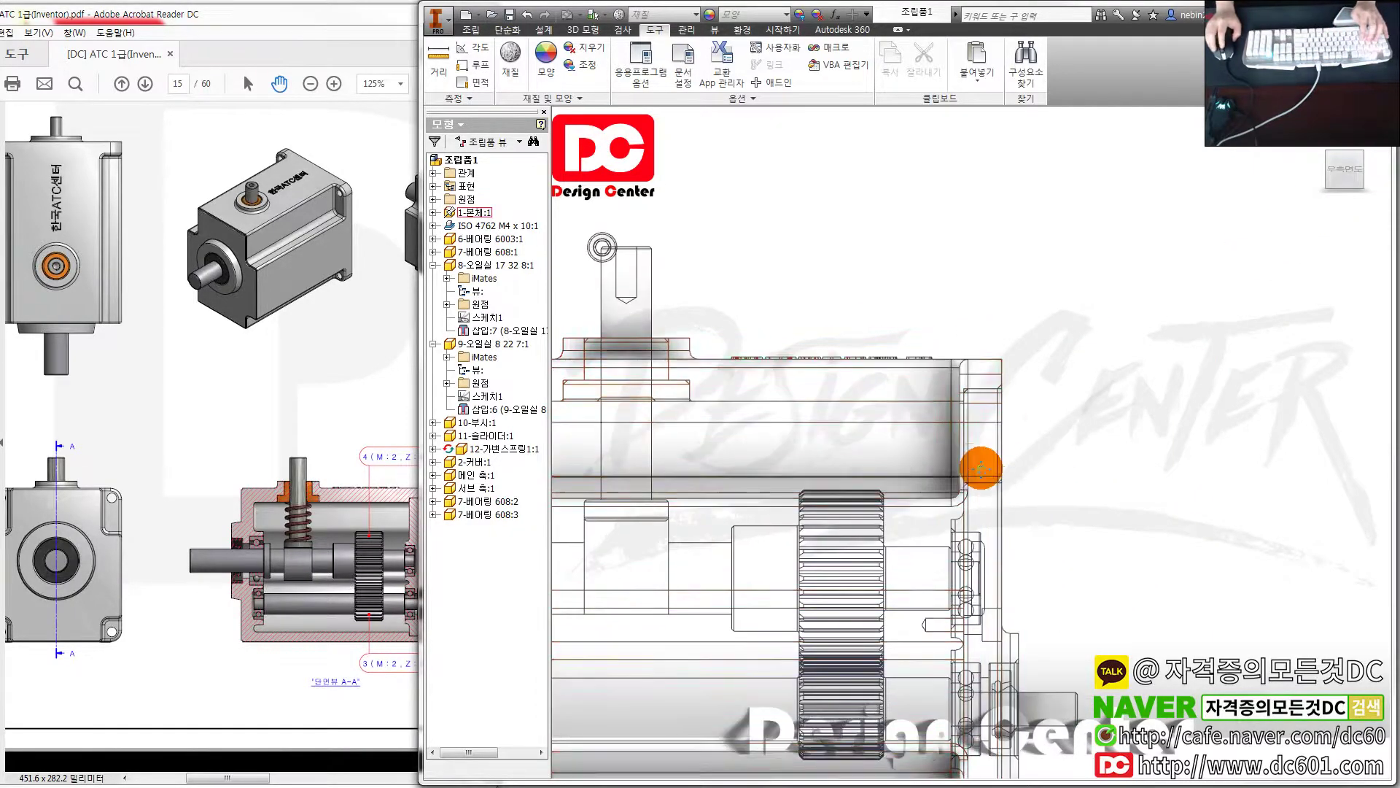
scroll(938, 328, "up", 3)
scroll(916, 351, "up", 2)
scroll(917, 351, "down", 2)
scroll(906, 350, "down", 2)
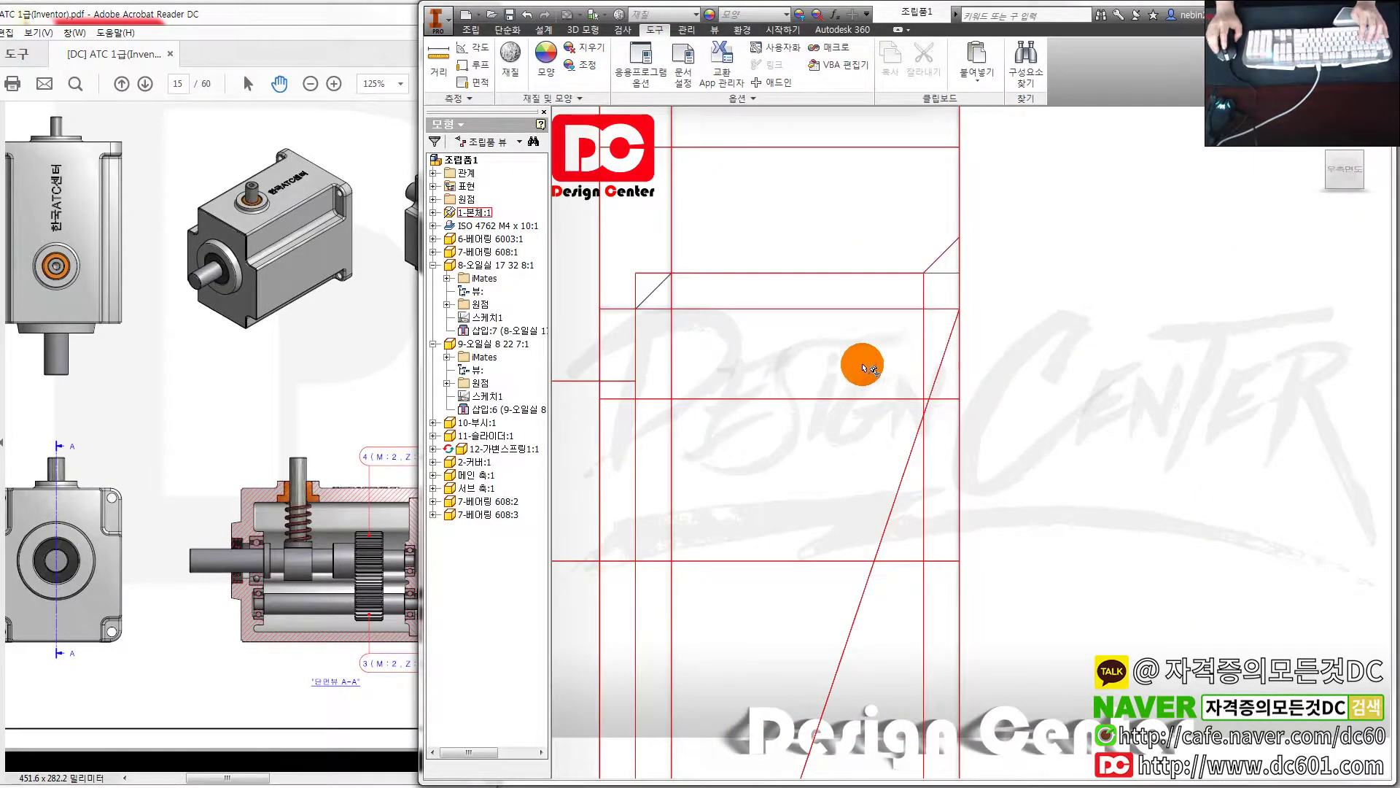
scroll(813, 373, "down", 2)
scroll(809, 370, "down", 3)
scroll(824, 379, "down", 3)
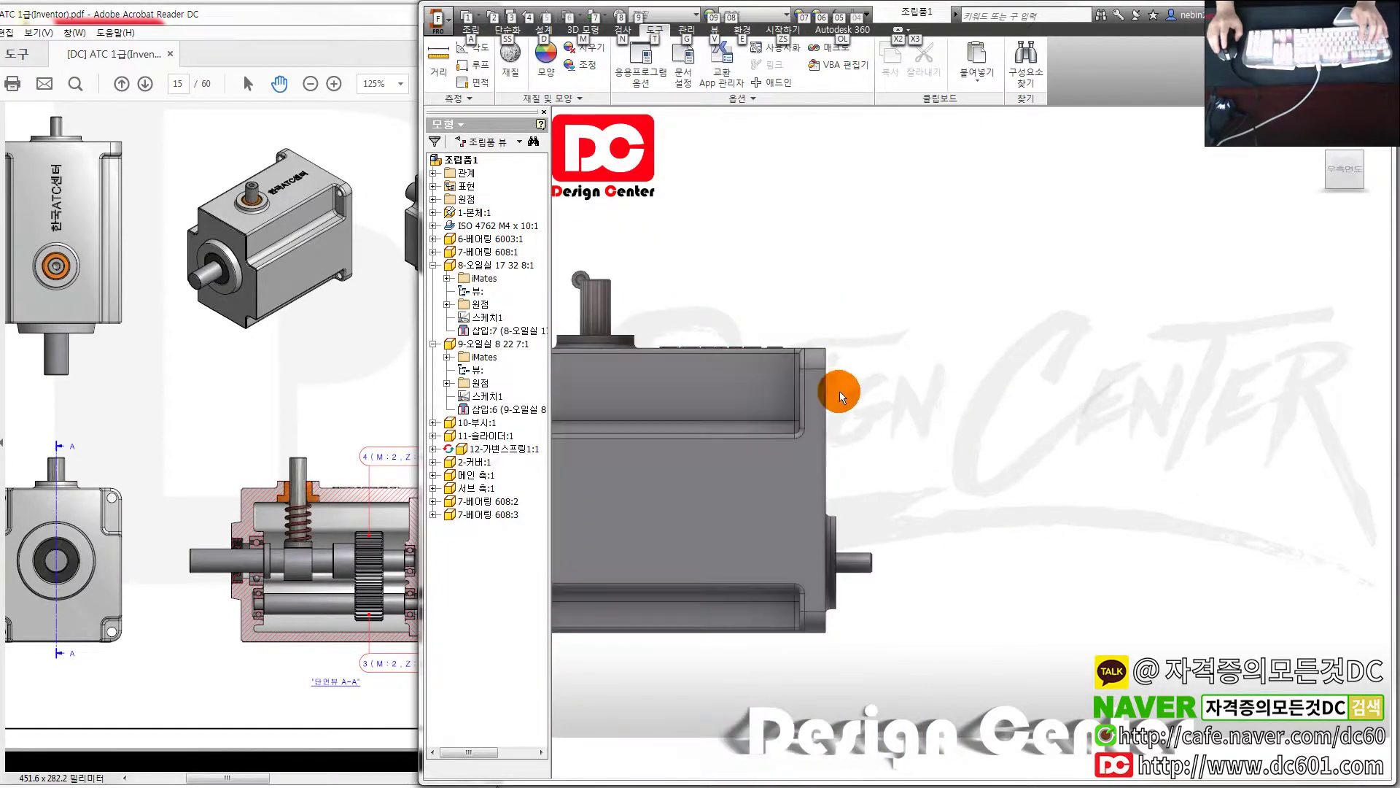
scroll(875, 397, "down", 2)
middle_click_drag(900, 401, 863, 383, "shift")
left_click_drag(816, 337, 852, 358)
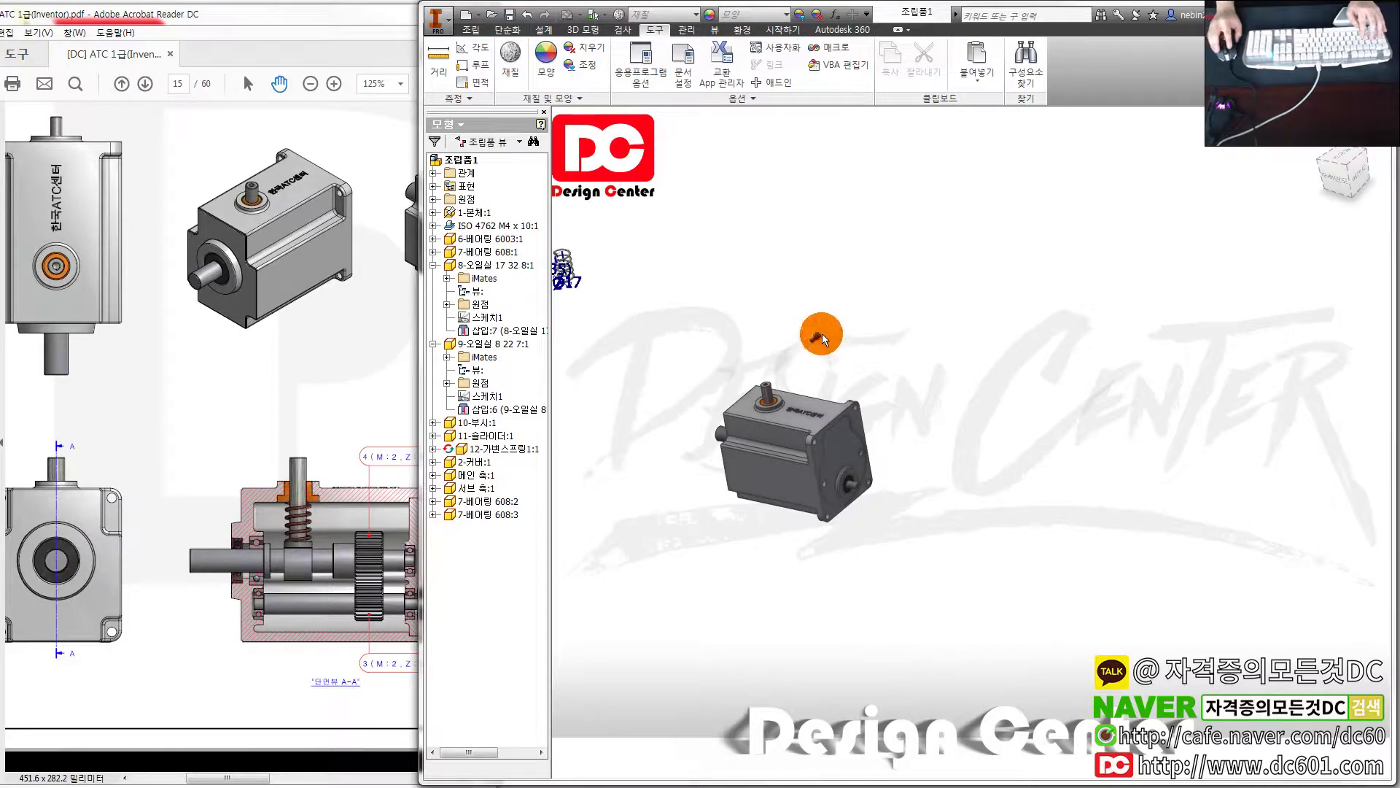
scroll(908, 483, "up", 3)
left_click(322, 431)
Place a second ISO 4762 M4 x 10 screw after checking the PDF's exploded view
left_click_drag(322, 431, 289, 450)
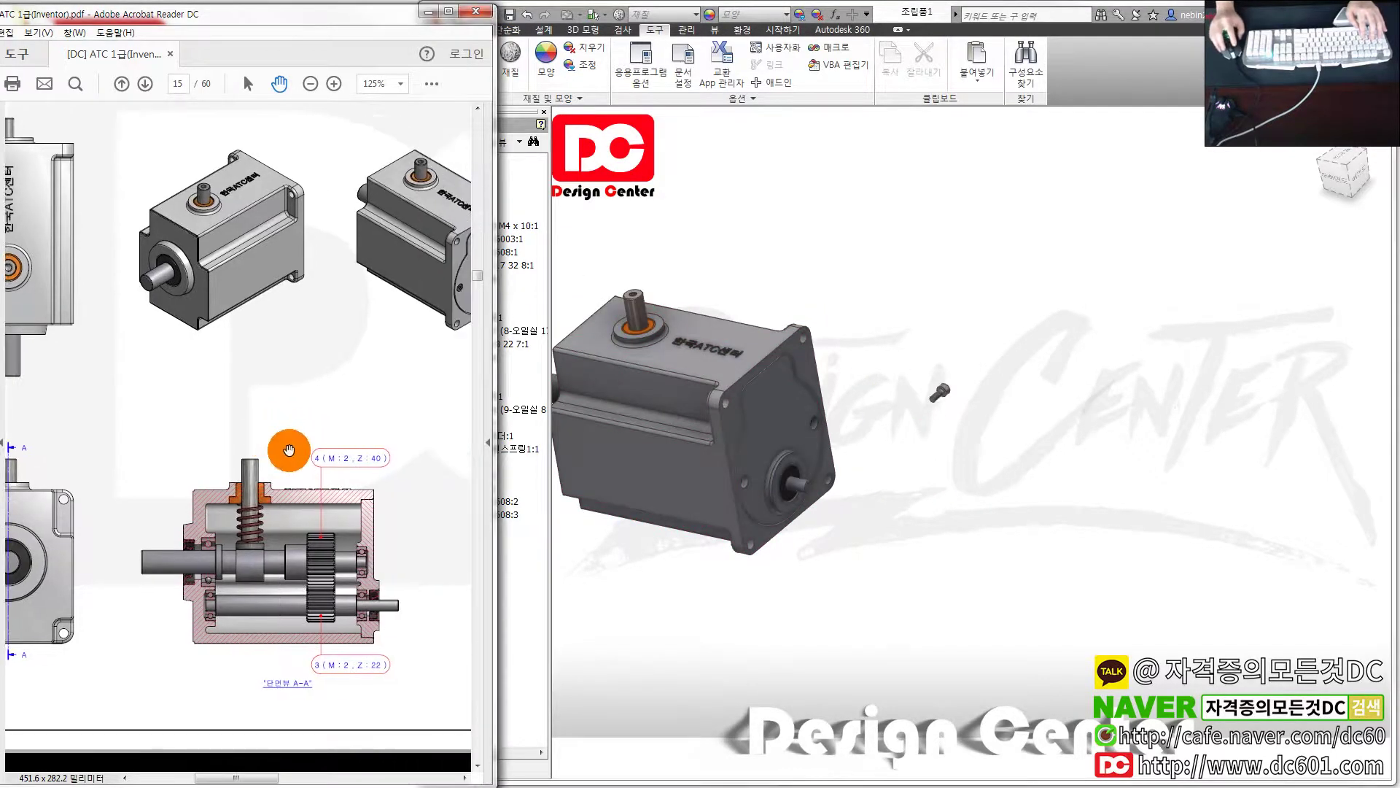
left_click_drag(365, 620, 390, 500)
scroll(250, 500, "up", 1, "ctrl")
left_click(994, 405)
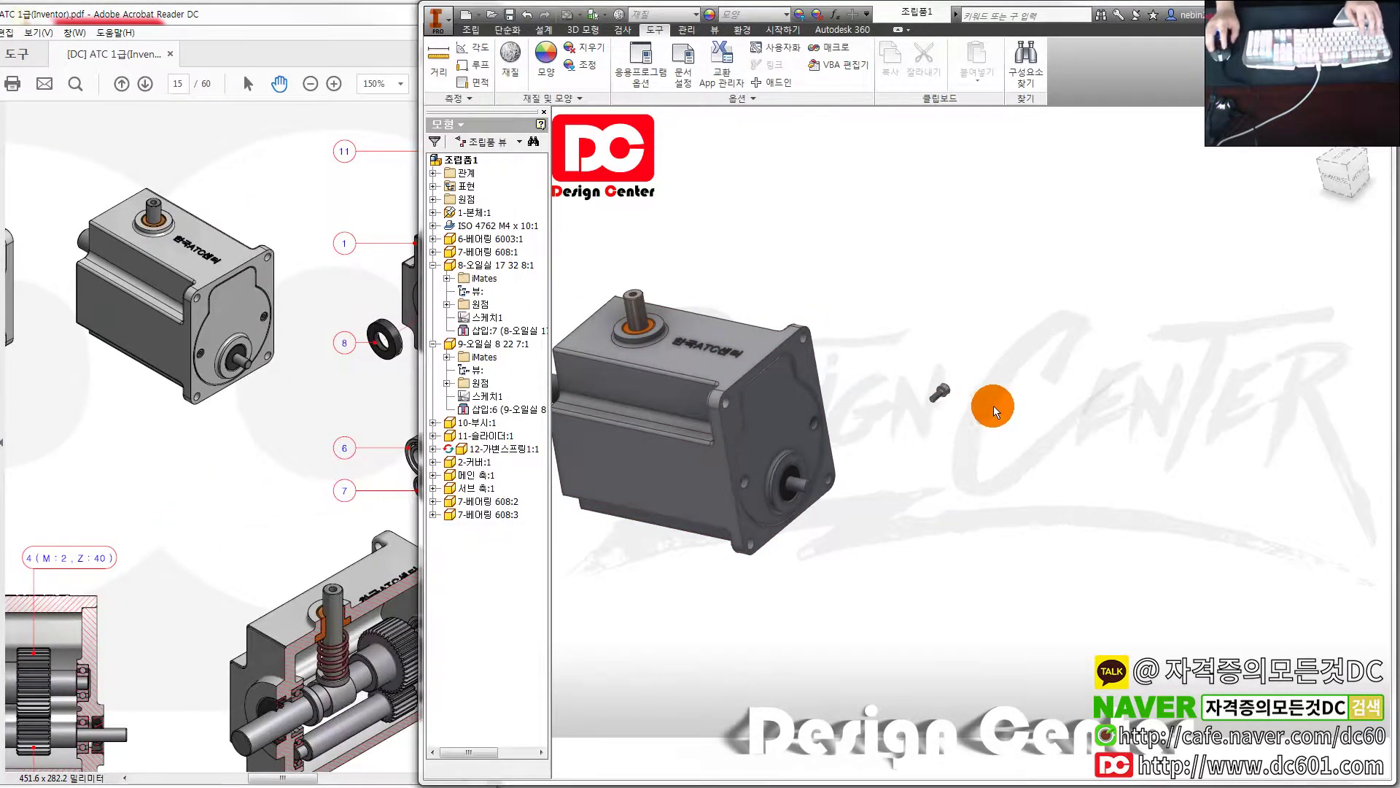
scroll(881, 376, "up", 3)
left_click(891, 382)
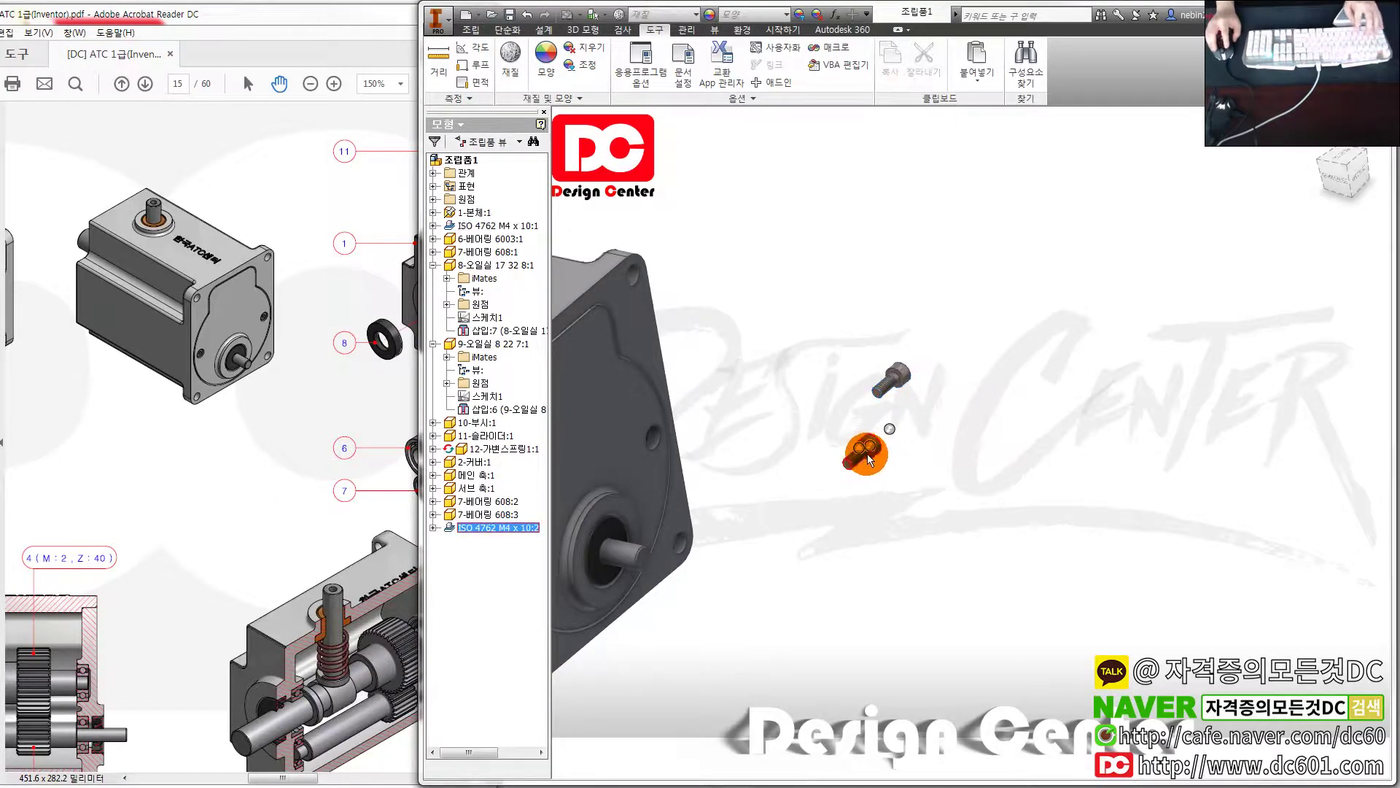
scroll(1061, 479, "down", 3)
Insert the M4 screw into a motor mounting hole and apply the constraint
key("c")
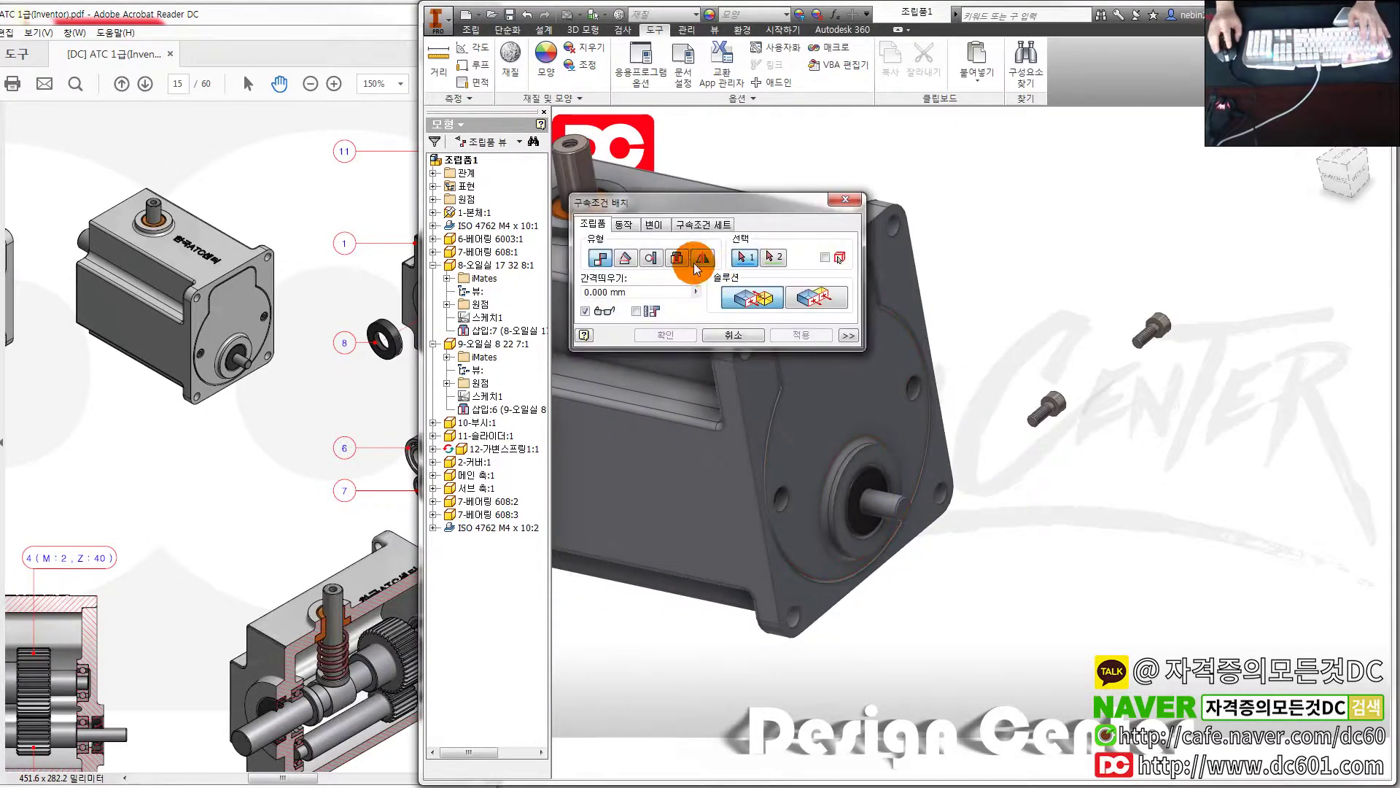
left_click(677, 258)
scroll(1002, 387, "up", 3)
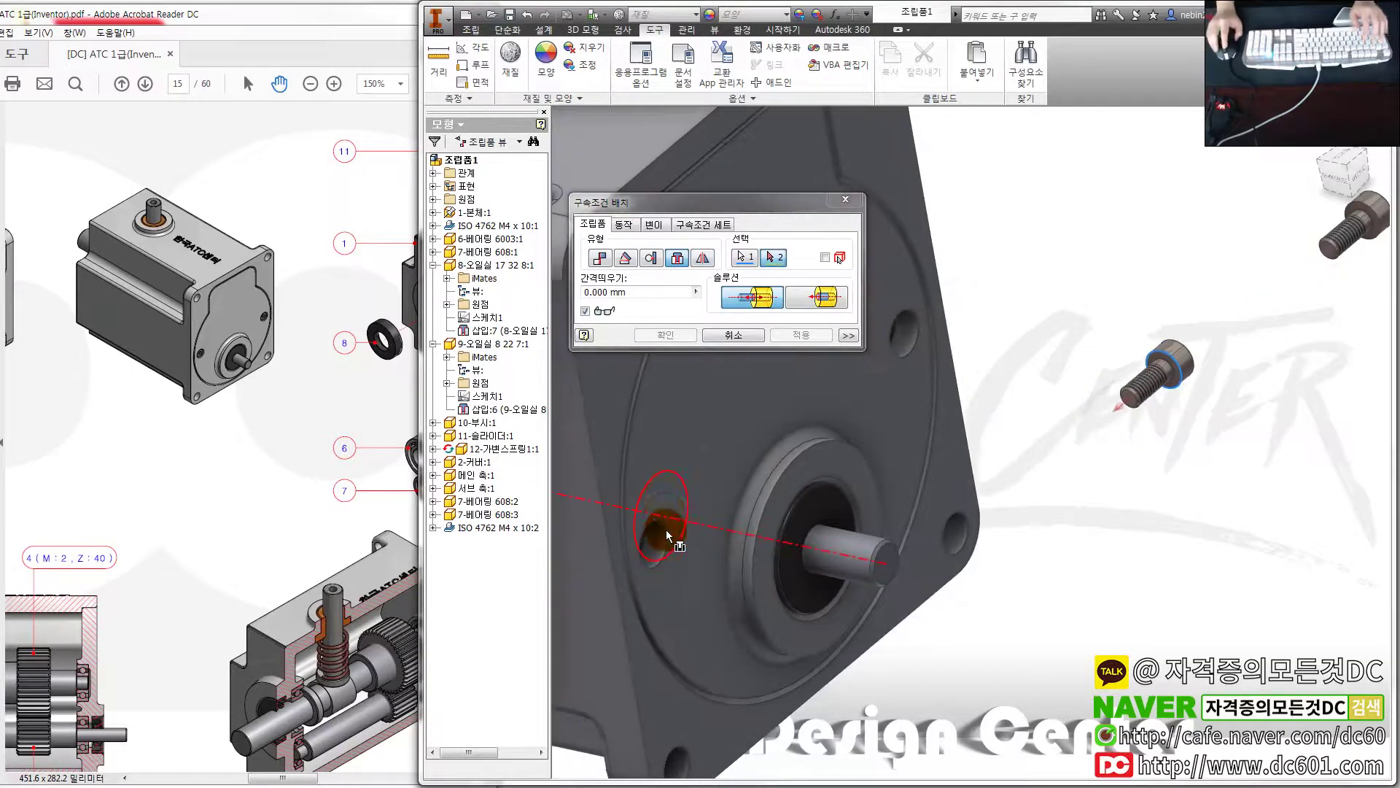
scroll(667, 529, "down", 2)
scroll(630, 560, "up", 4)
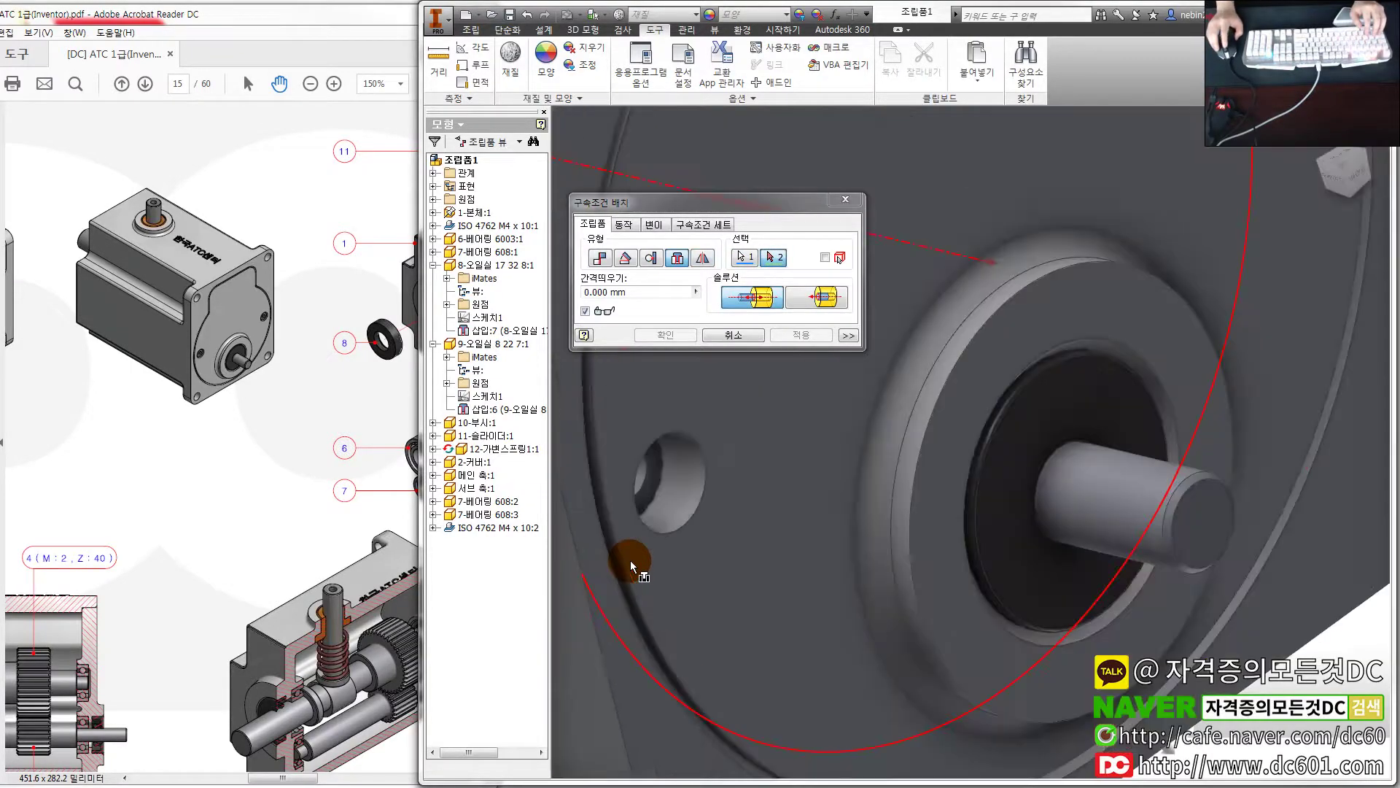
left_click(643, 484)
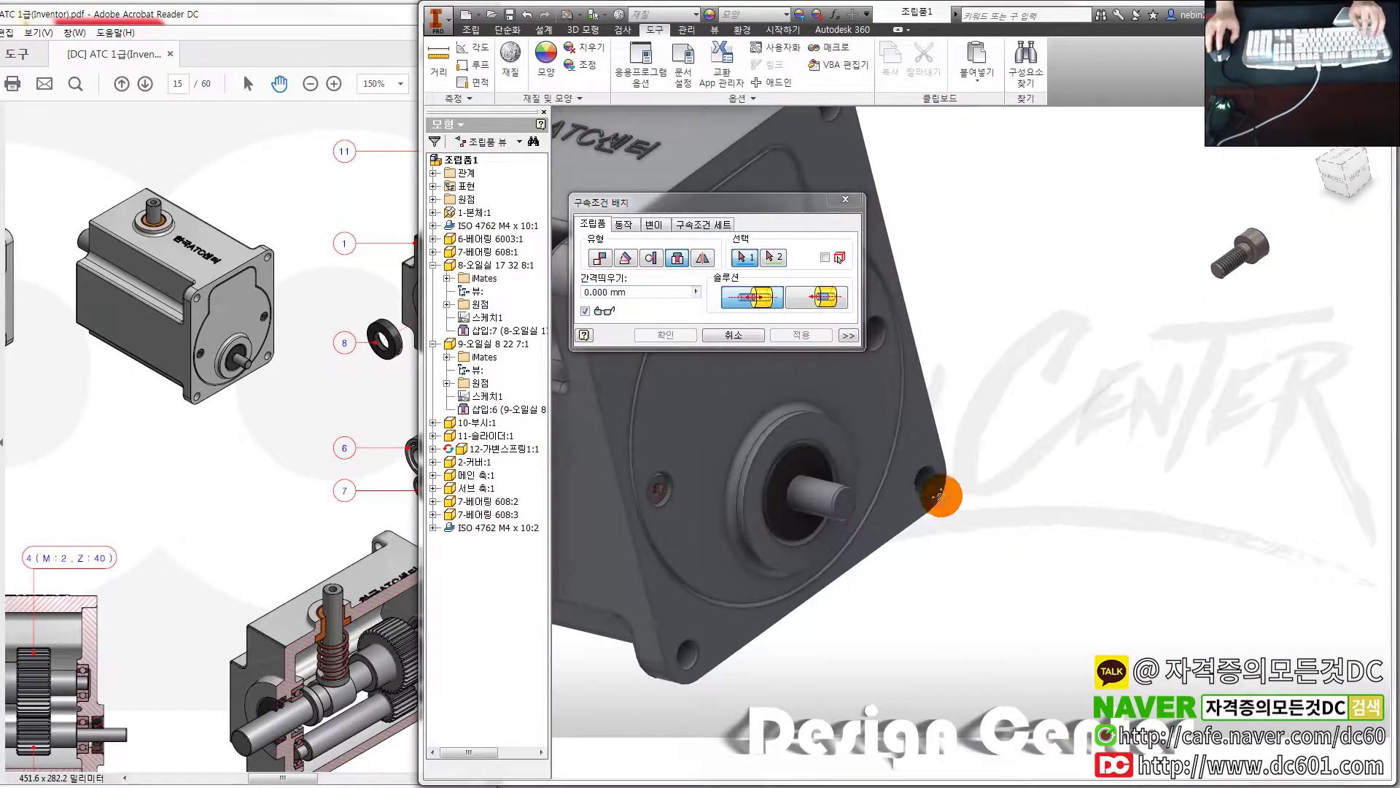
left_click(1063, 448)
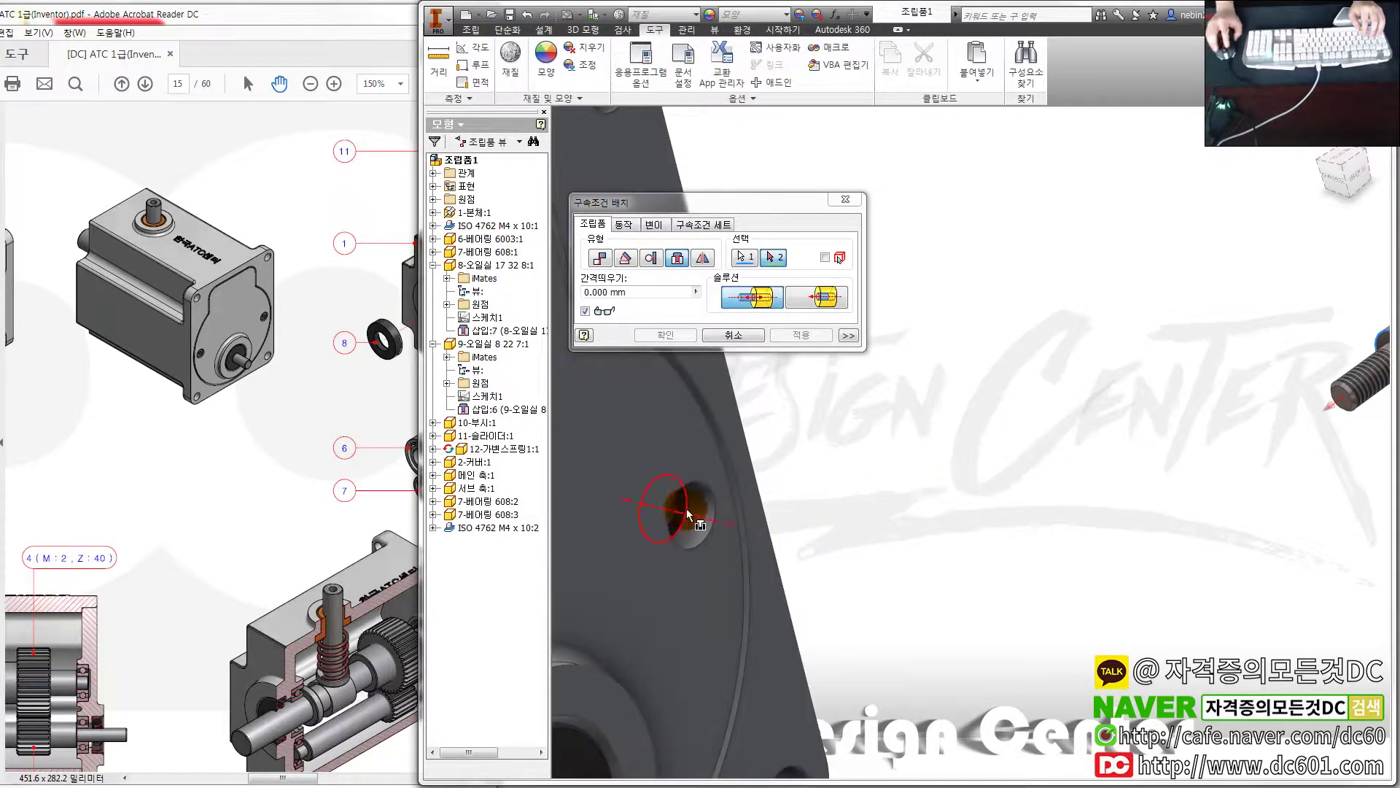
left_click(801, 334)
left_click(733, 334)
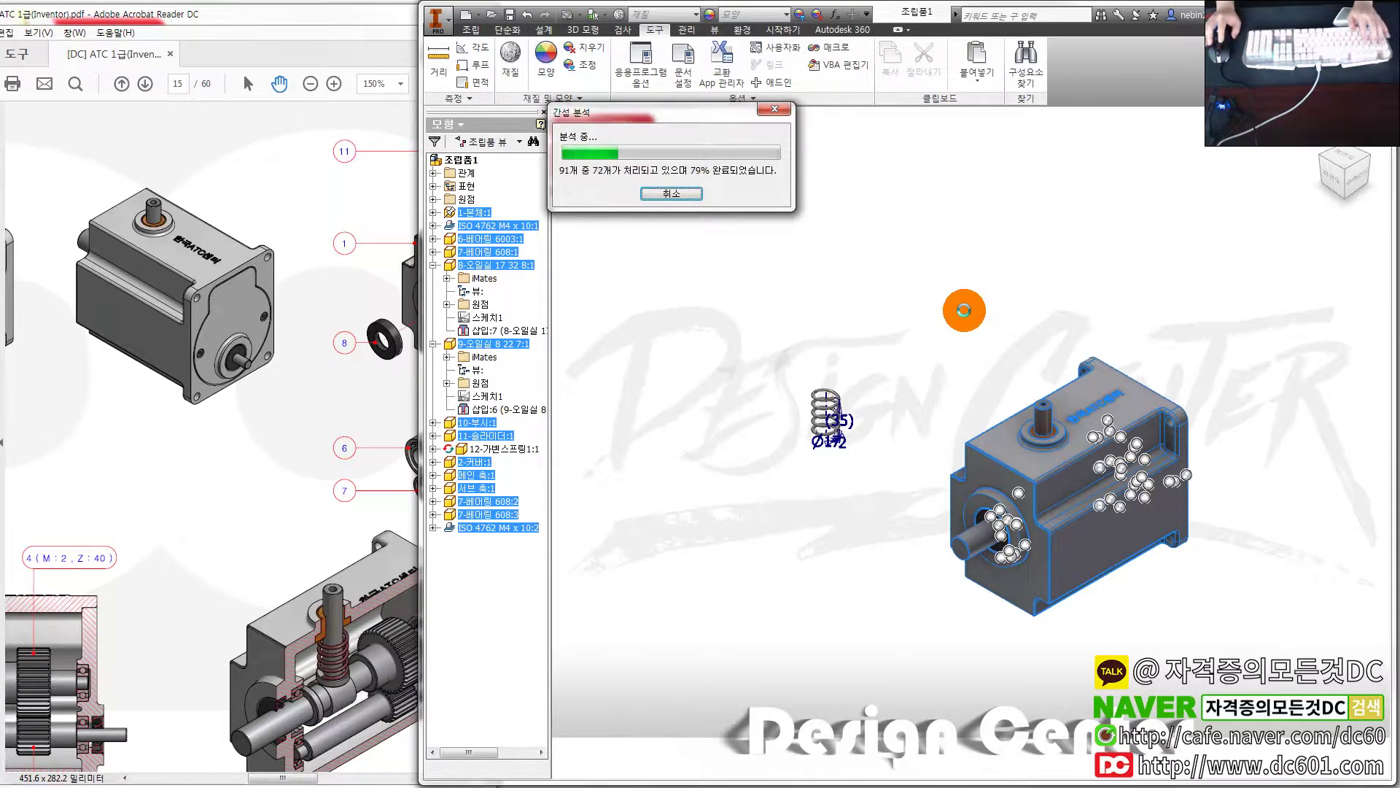
Review the 4 interferences (174.191 mm³), dismiss the results, and hide housing 1-본체
mouse_move(1039, 452)
middle_mouse_down()
mouse_move(974, 466)
mouse_move(987, 511)
middle_mouse_up()
scroll(973, 467, "up", 5)
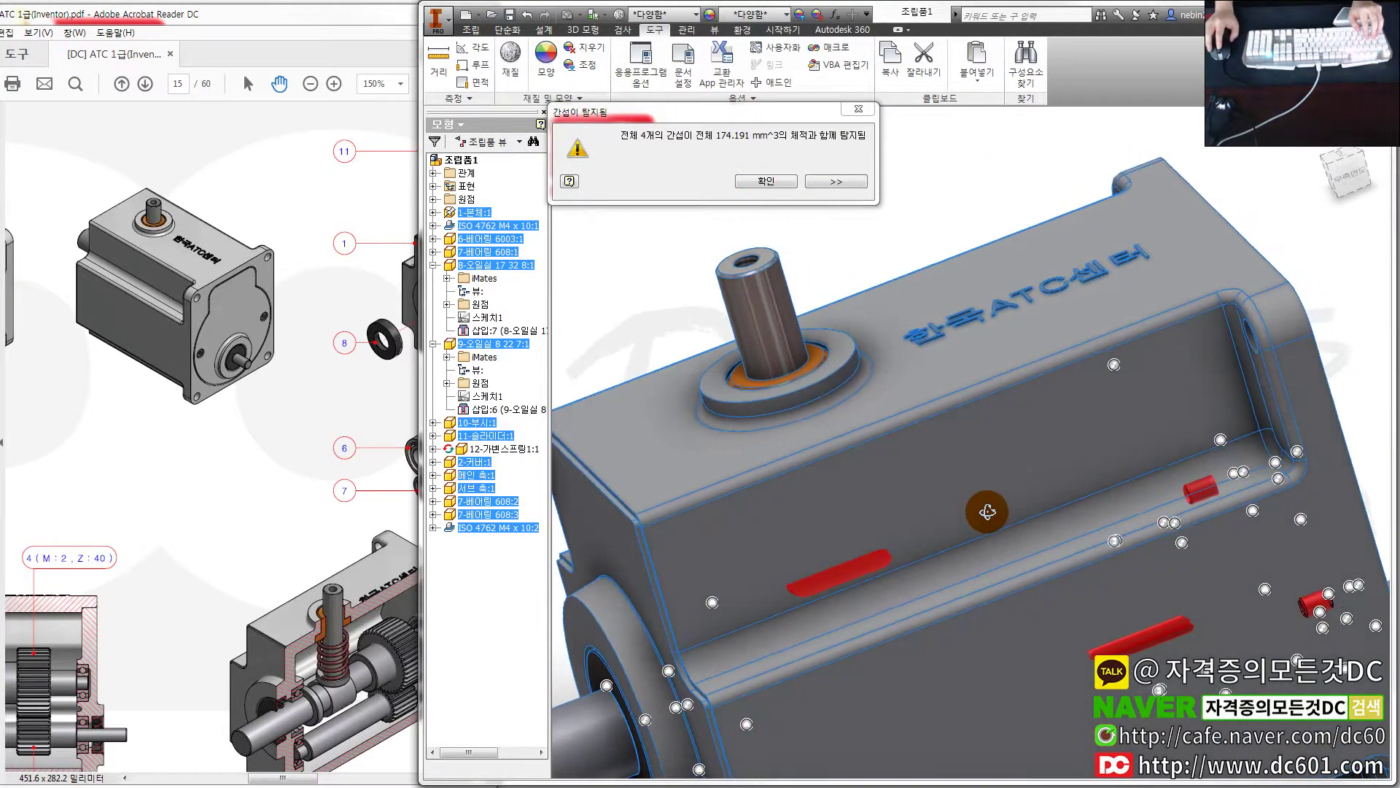
key("F6")
key("Return")
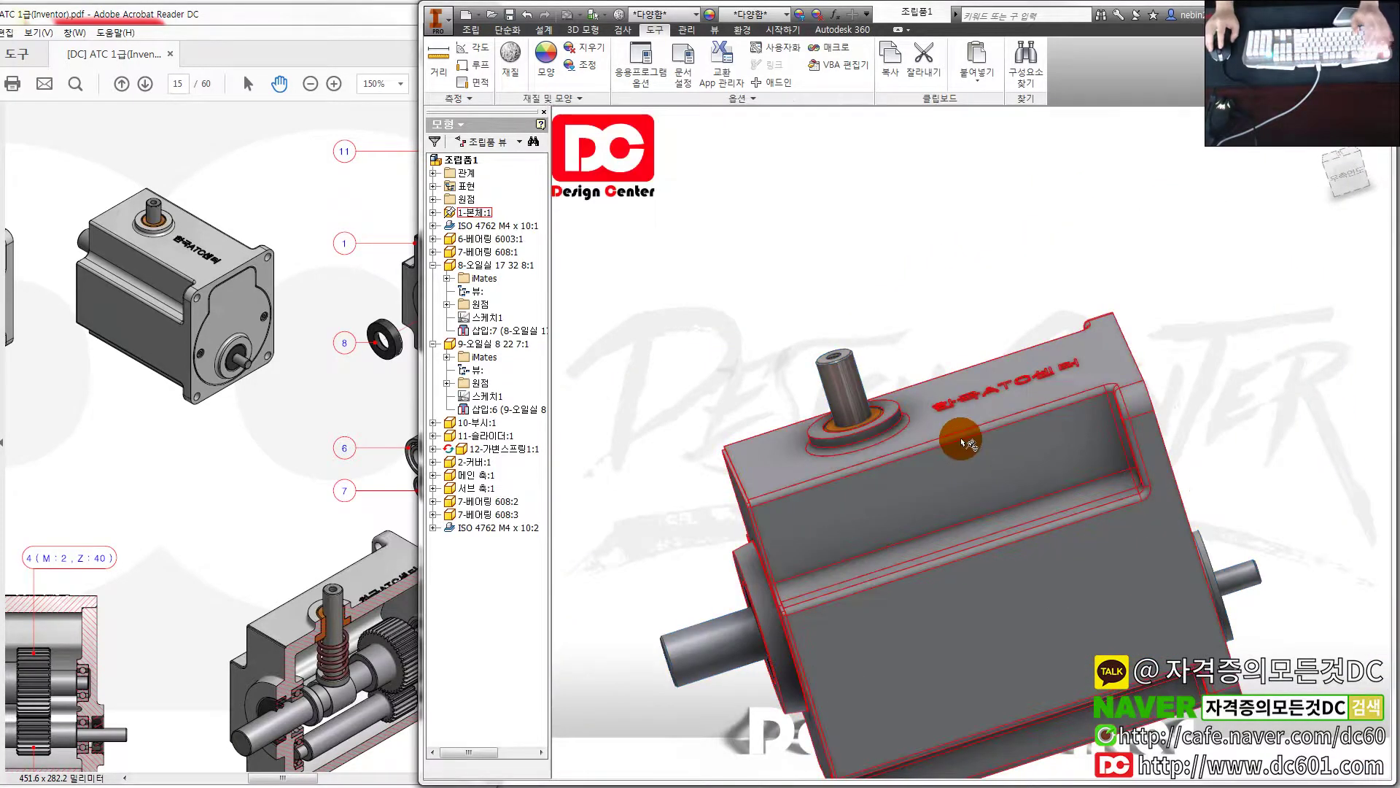
right_click(962, 441)
key("alt+v")
Constrain the slider shaft's face onto the main shaft's mating surface
left_click(979, 546)
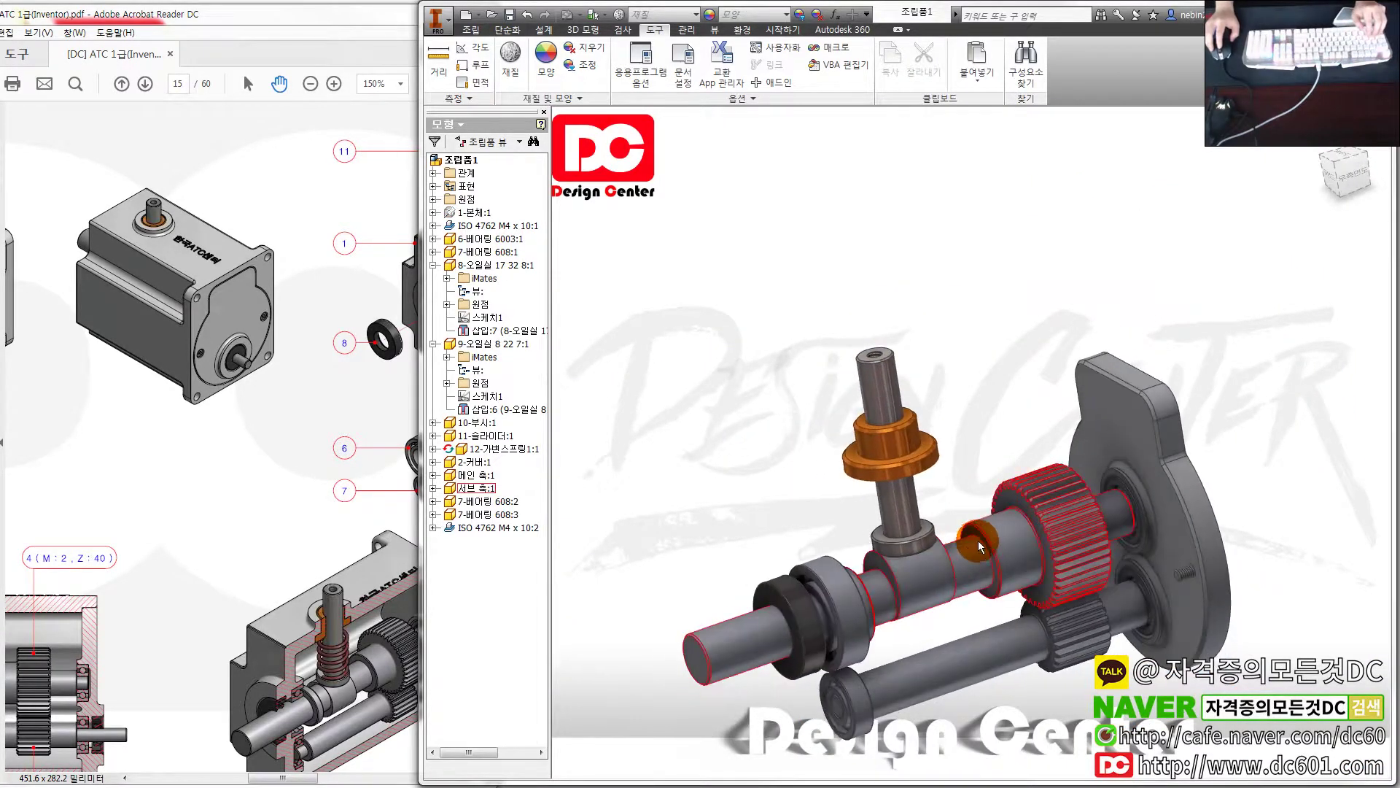
scroll(979, 546, "up", 3)
left_click_drag(856, 529, 908, 468)
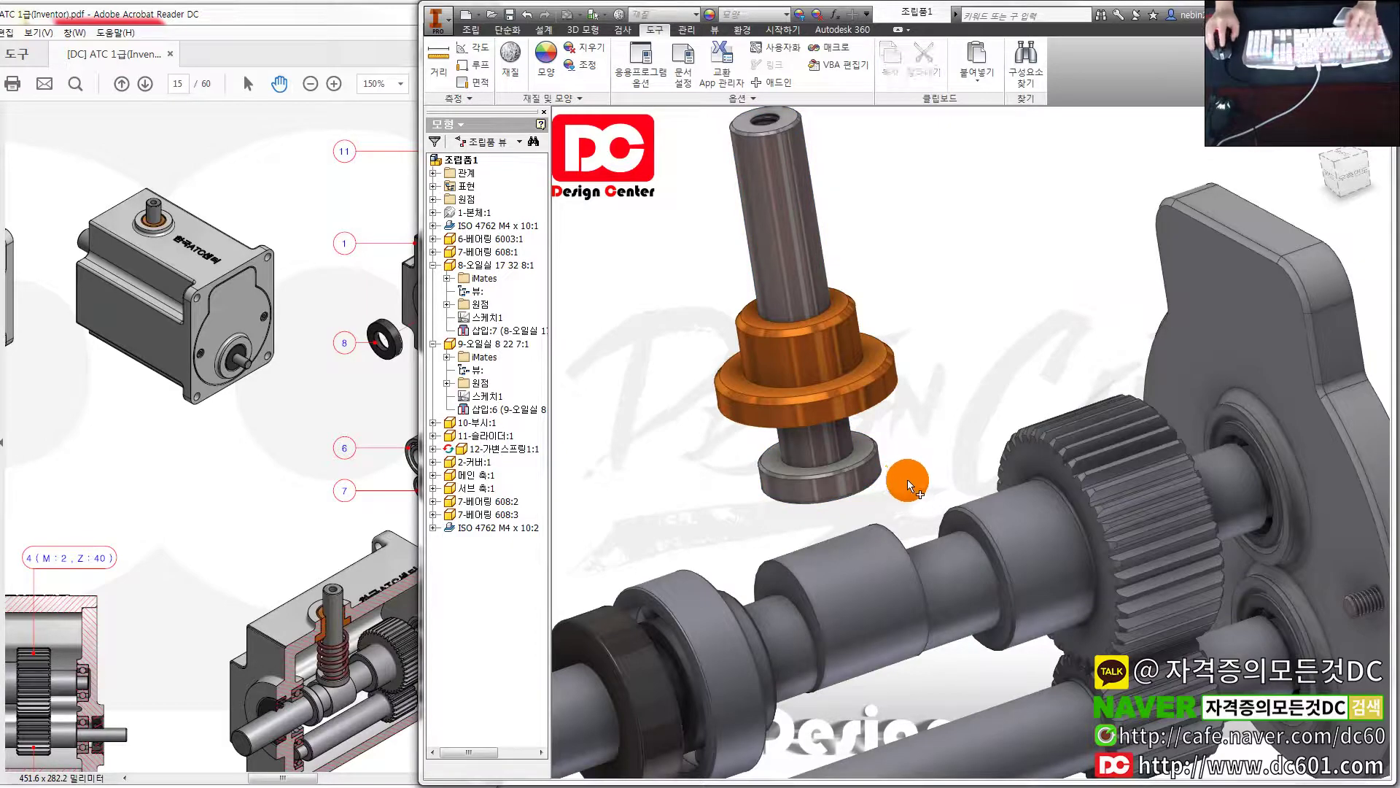
key("c")
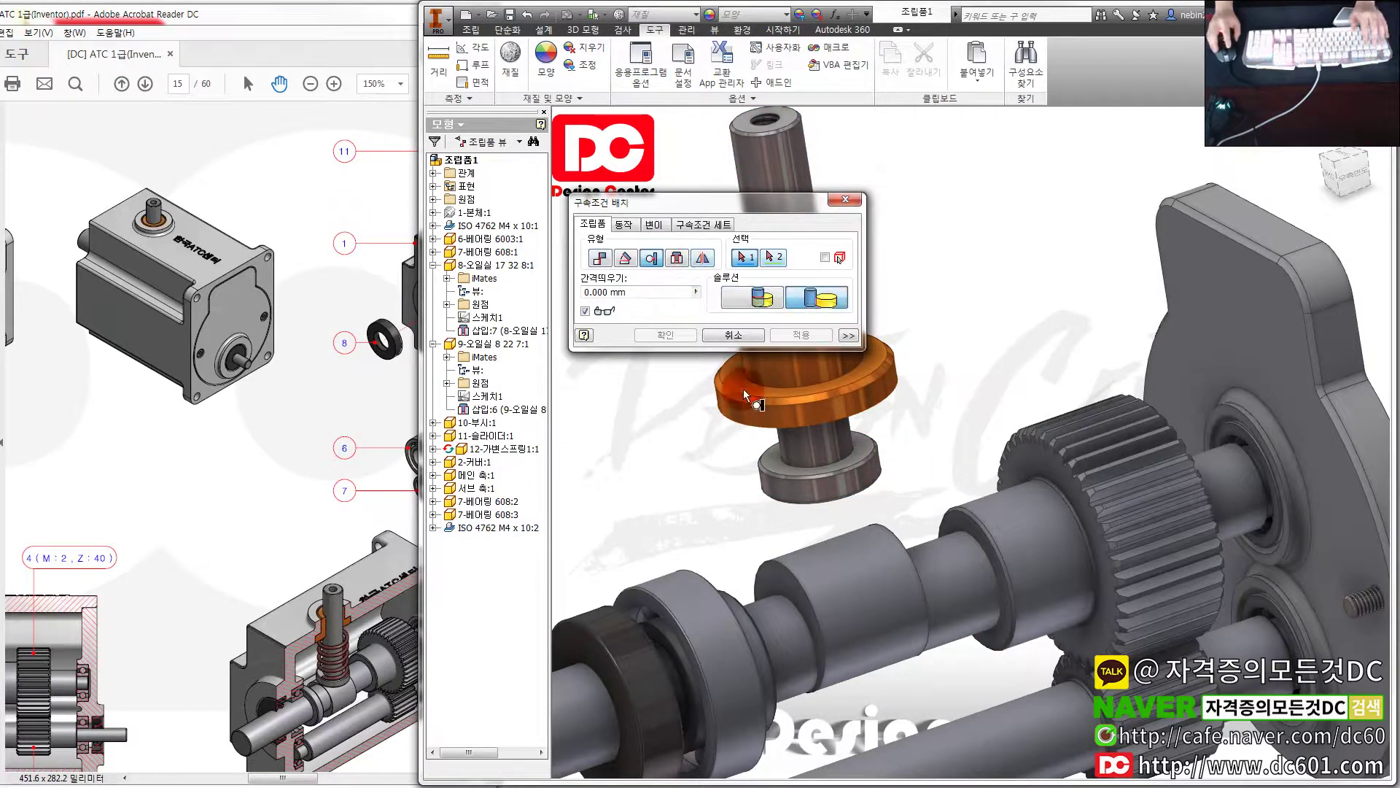
left_click(844, 465)
left_click(844, 549)
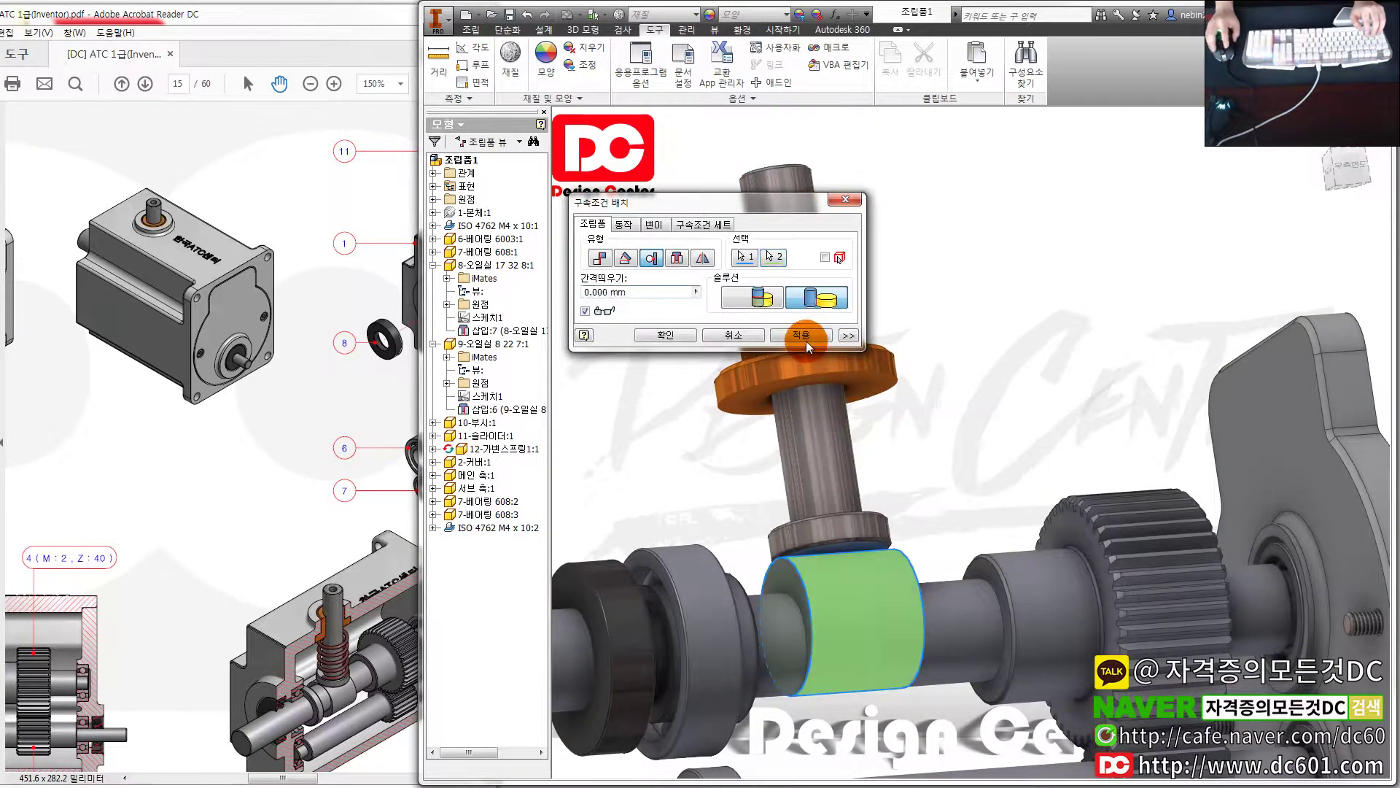
left_click(746, 337)
Rerun interference on all parts, leaving one 4.582 mm³ clash, then bring up the PDF
key("F6")
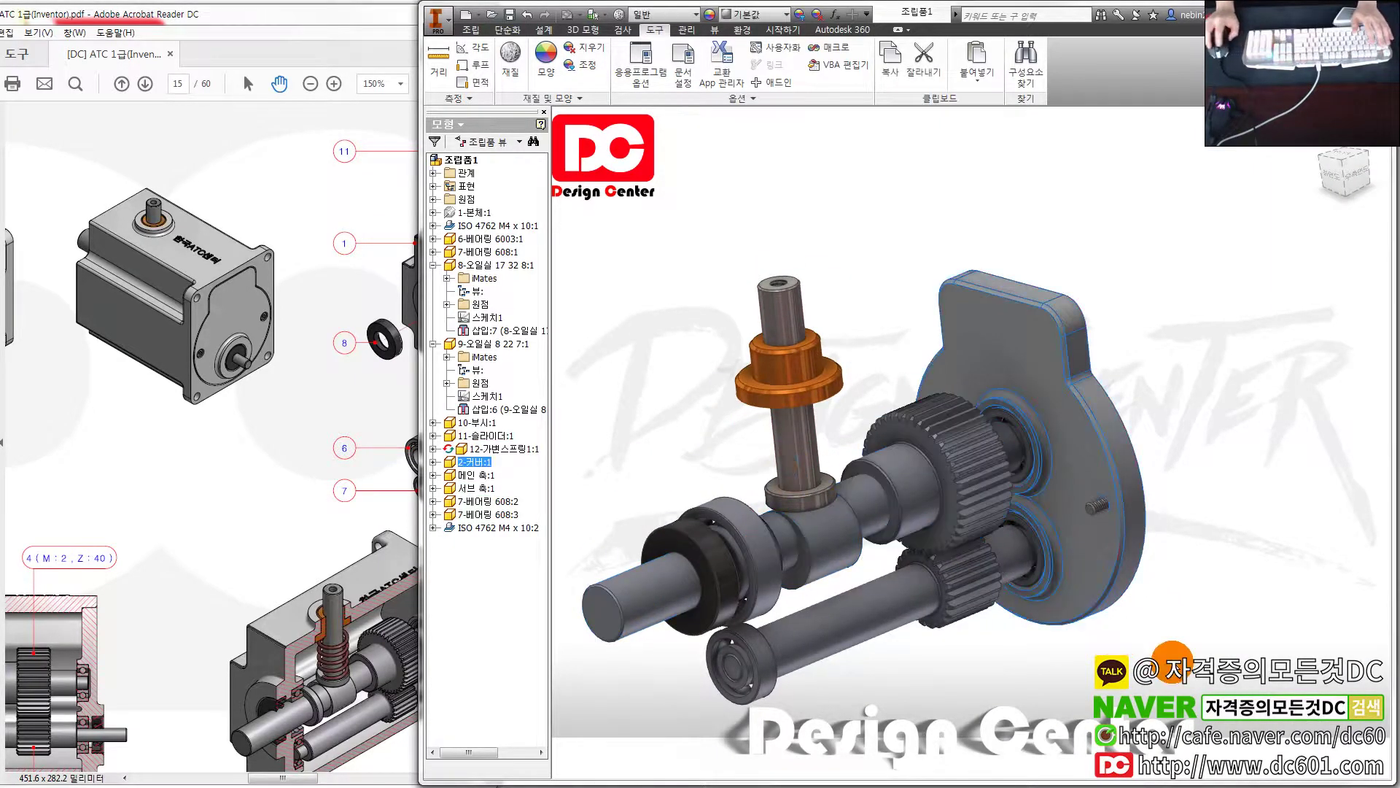
left_click_drag(1170, 662, 663, 201)
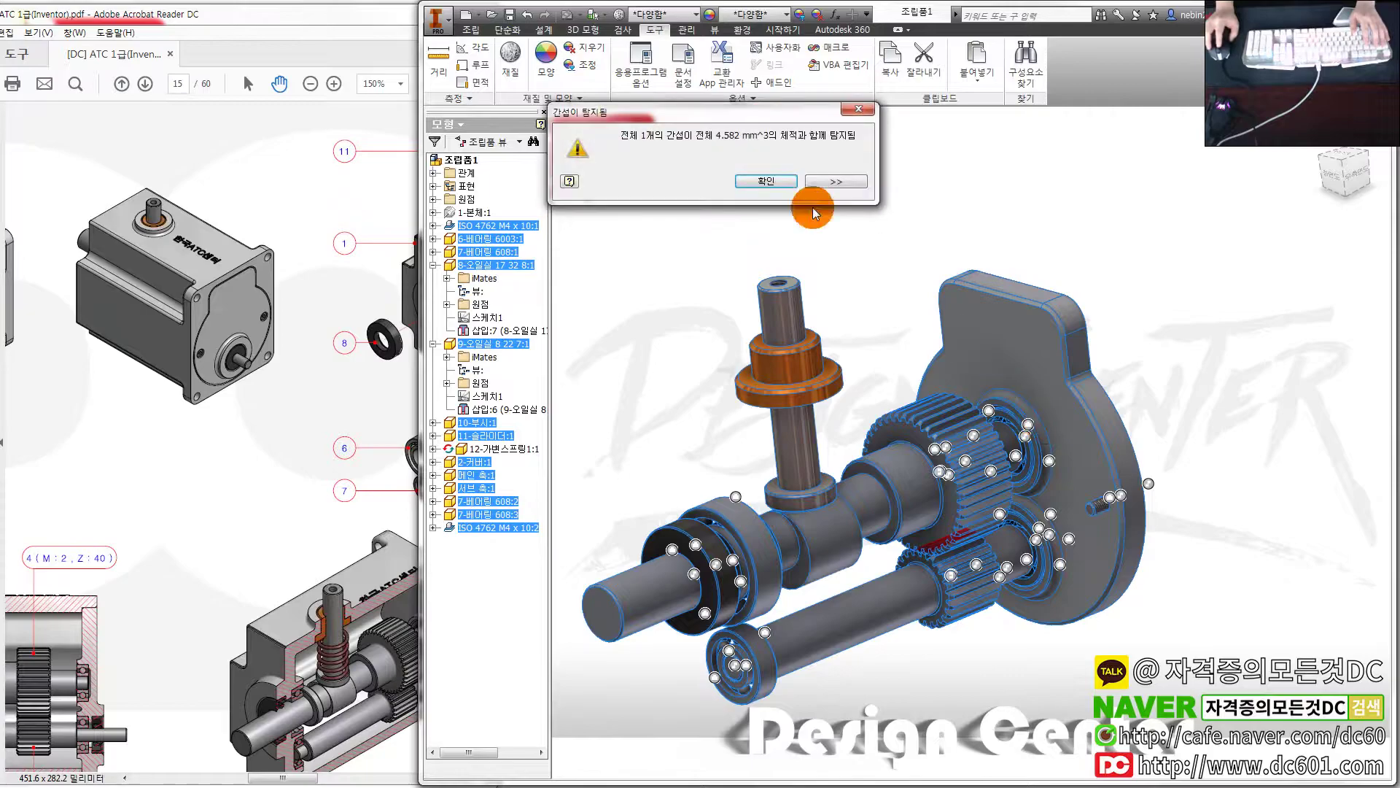
key("Return")
left_click(284, 418)
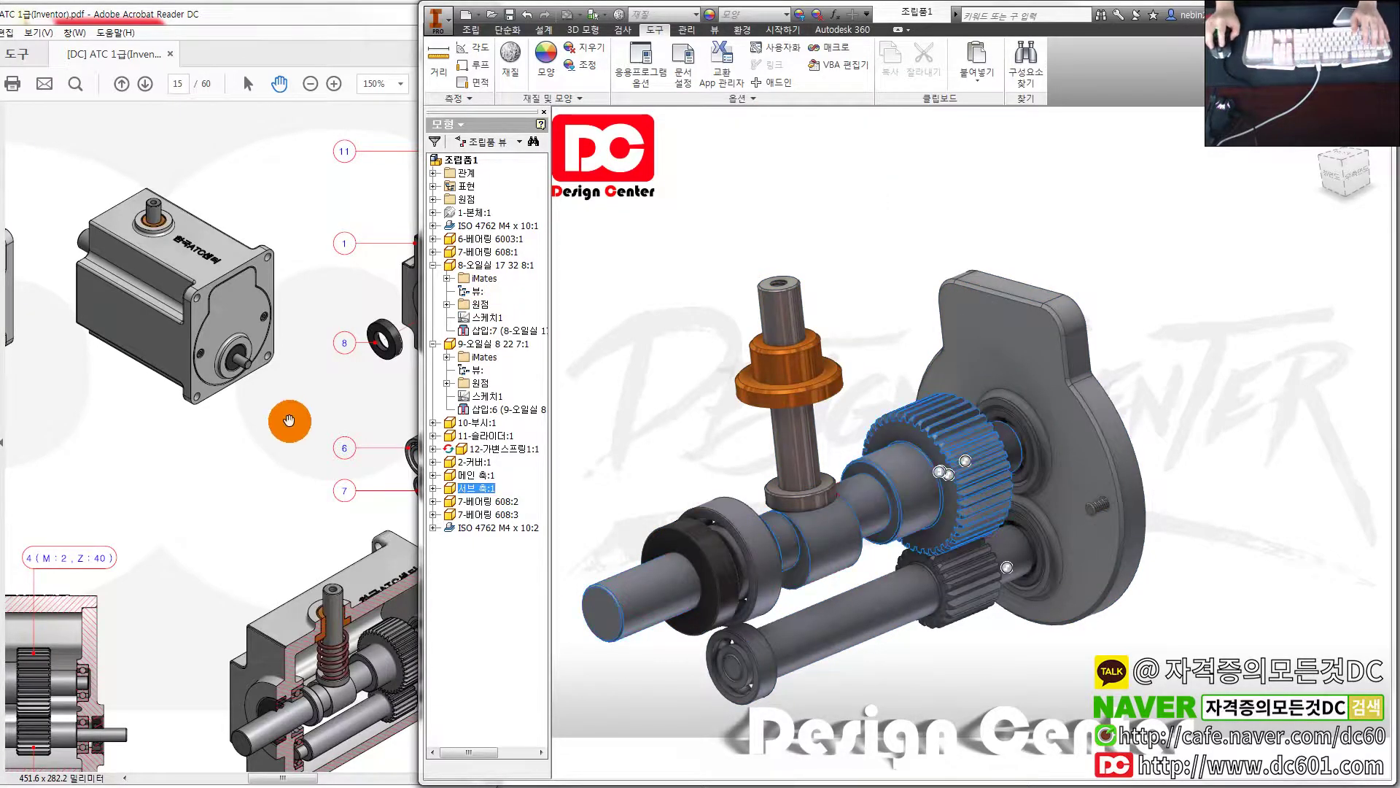
scroll(285, 419, "down", 2, "ctrl")
scroll(285, 419, "down", 1, "ctrl")
Read the exam notes on allowable gear interference in the enlarged PDF
scroll(245, 197, "up", 5, "ctrl")
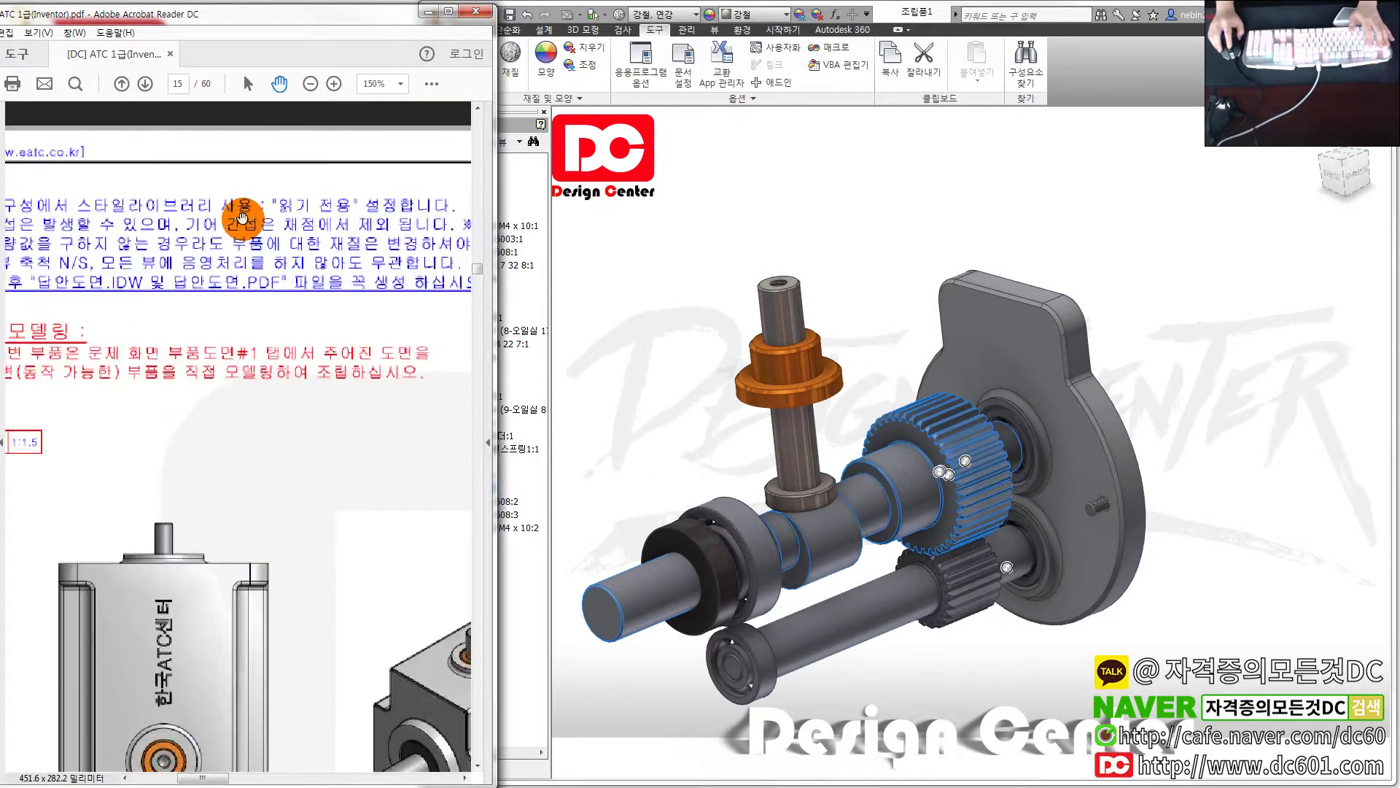
scroll(342, 326, "down", 1, "ctrl")
left_click_drag(296, 328, 151, 333)
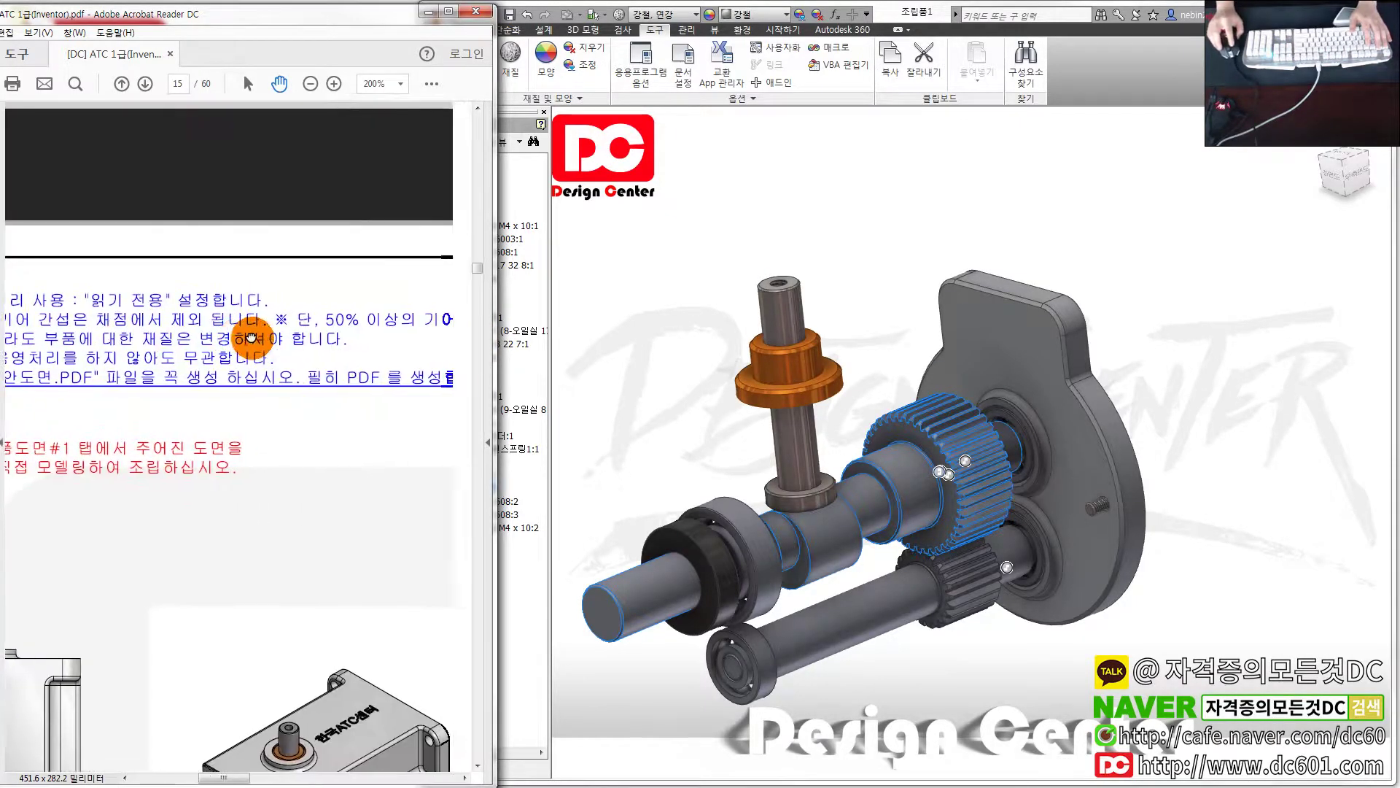
left_click_drag(272, 336, 121, 350)
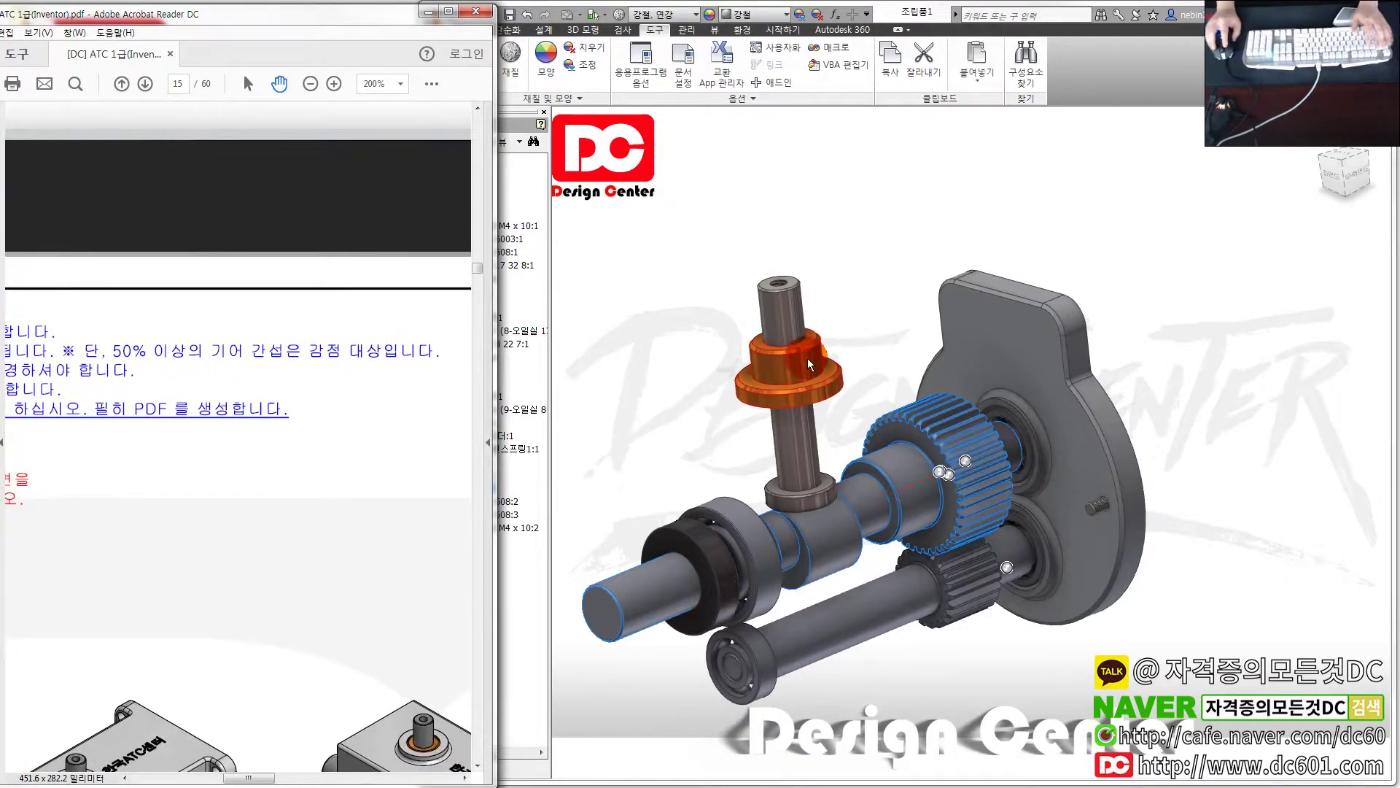
Inspect the clashing gear tooth mesh in the Inventor assembly
left_click(996, 610)
scroll(930, 522, "down", 5)
scroll(895, 387, "down", 3)
mouse_move(895, 388)
left_mouse_down()
mouse_move(860, 449)
mouse_move(647, 499)
mouse_move(743, 490)
mouse_move(767, 453)
left_mouse_up()
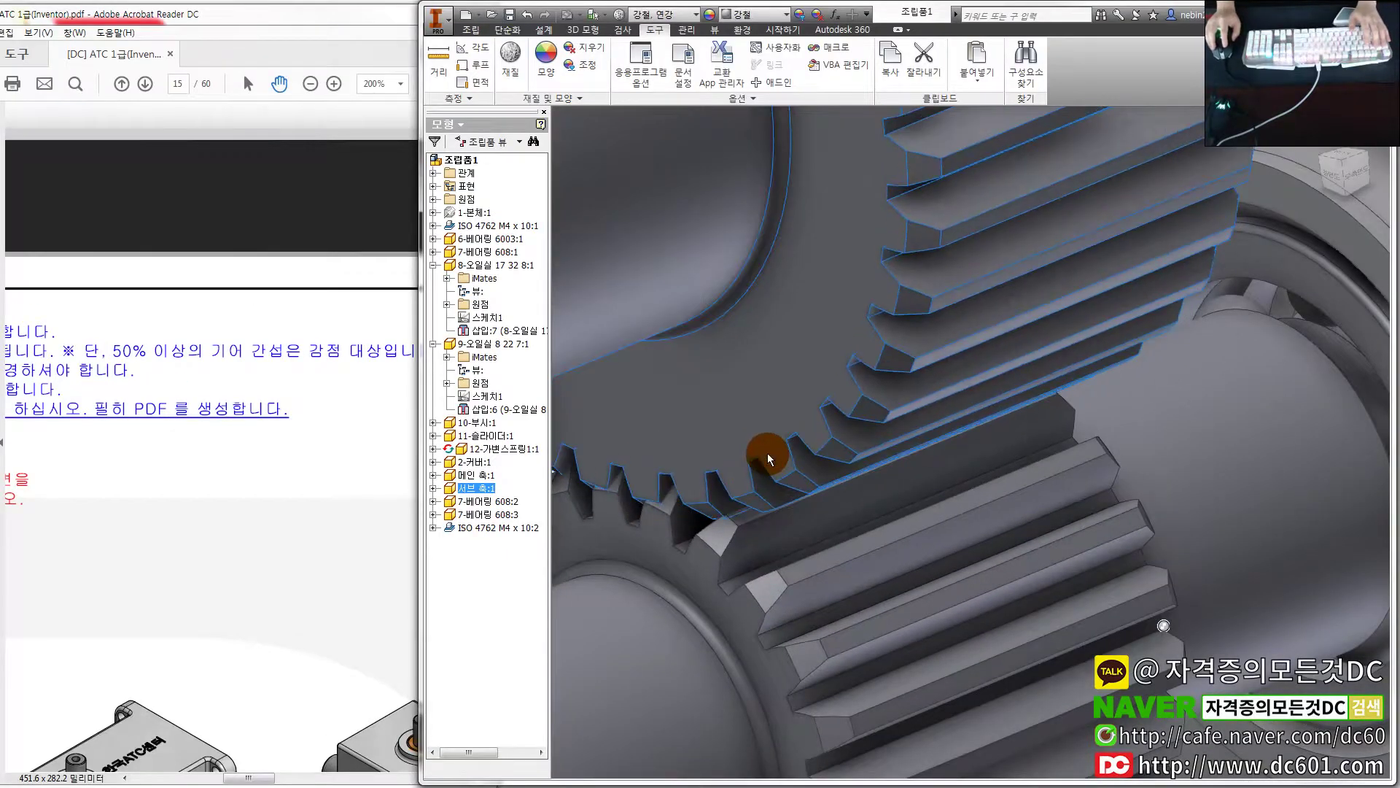
Move the adaptive spring up beside the slider shaft
key("F6")
left_click(844, 589)
scroll(807, 570, "down", 2)
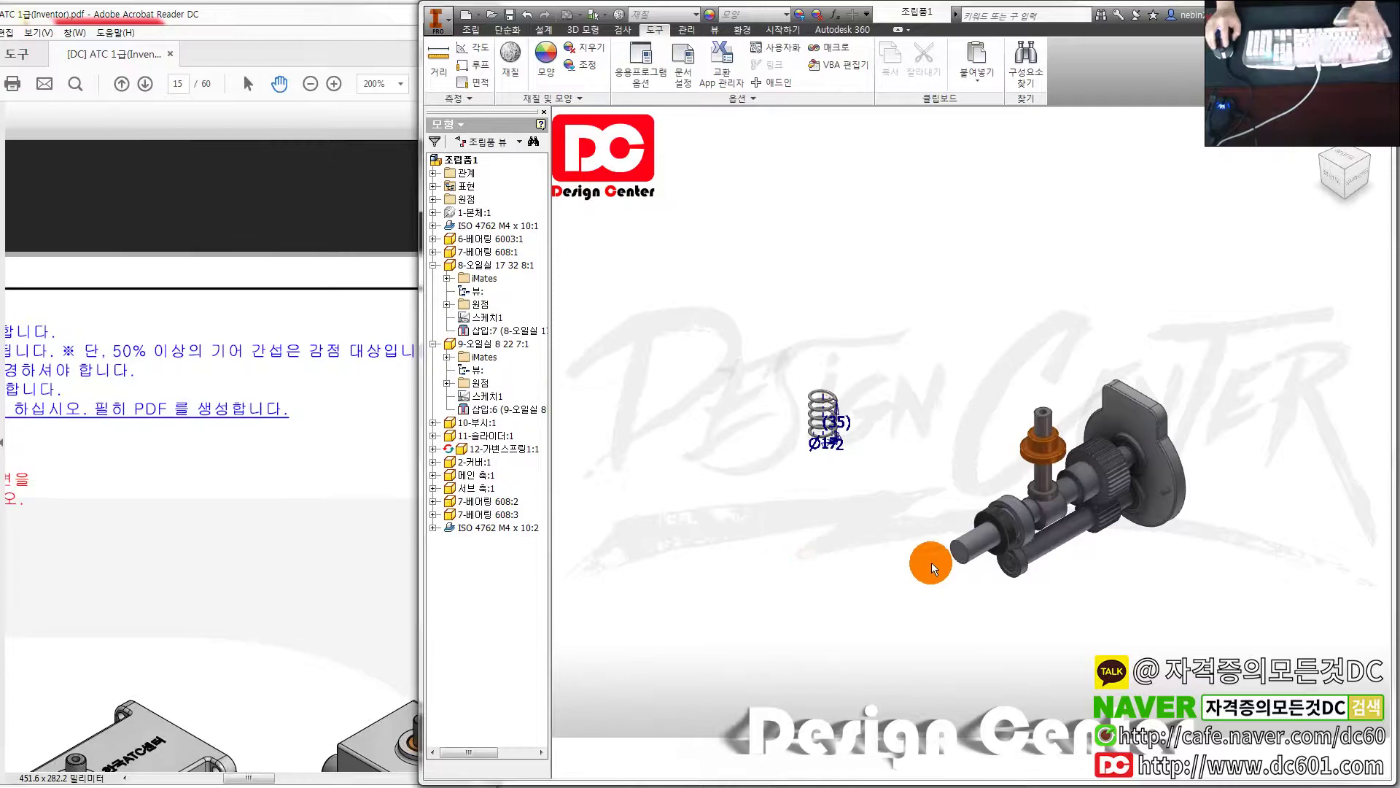
scroll(926, 562, "up", 3)
left_click_drag(660, 339, 986, 334)
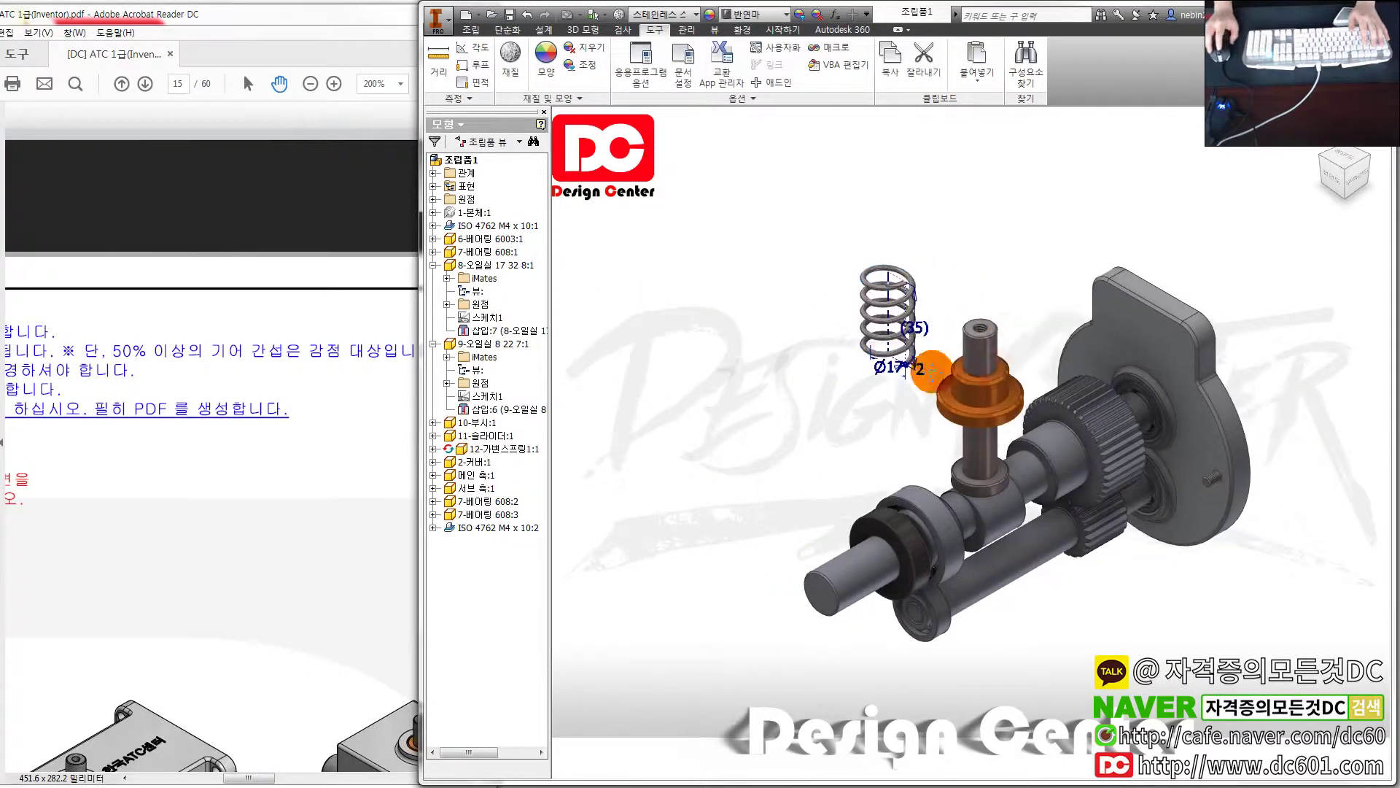
scroll(846, 341, "up", 3)
scroll(725, 339, "up", 3)
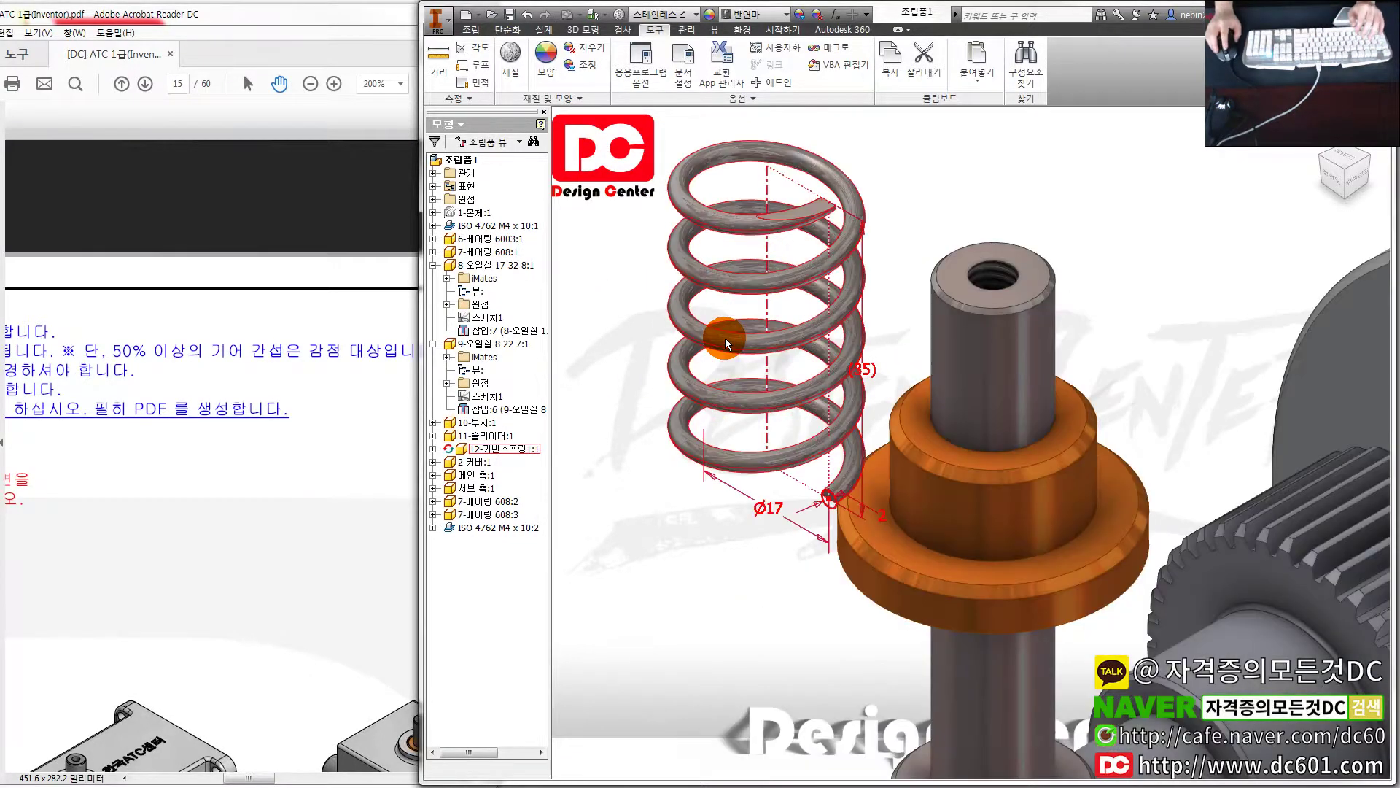
Mate the spring's centre axis to the shaft axis
key("c")
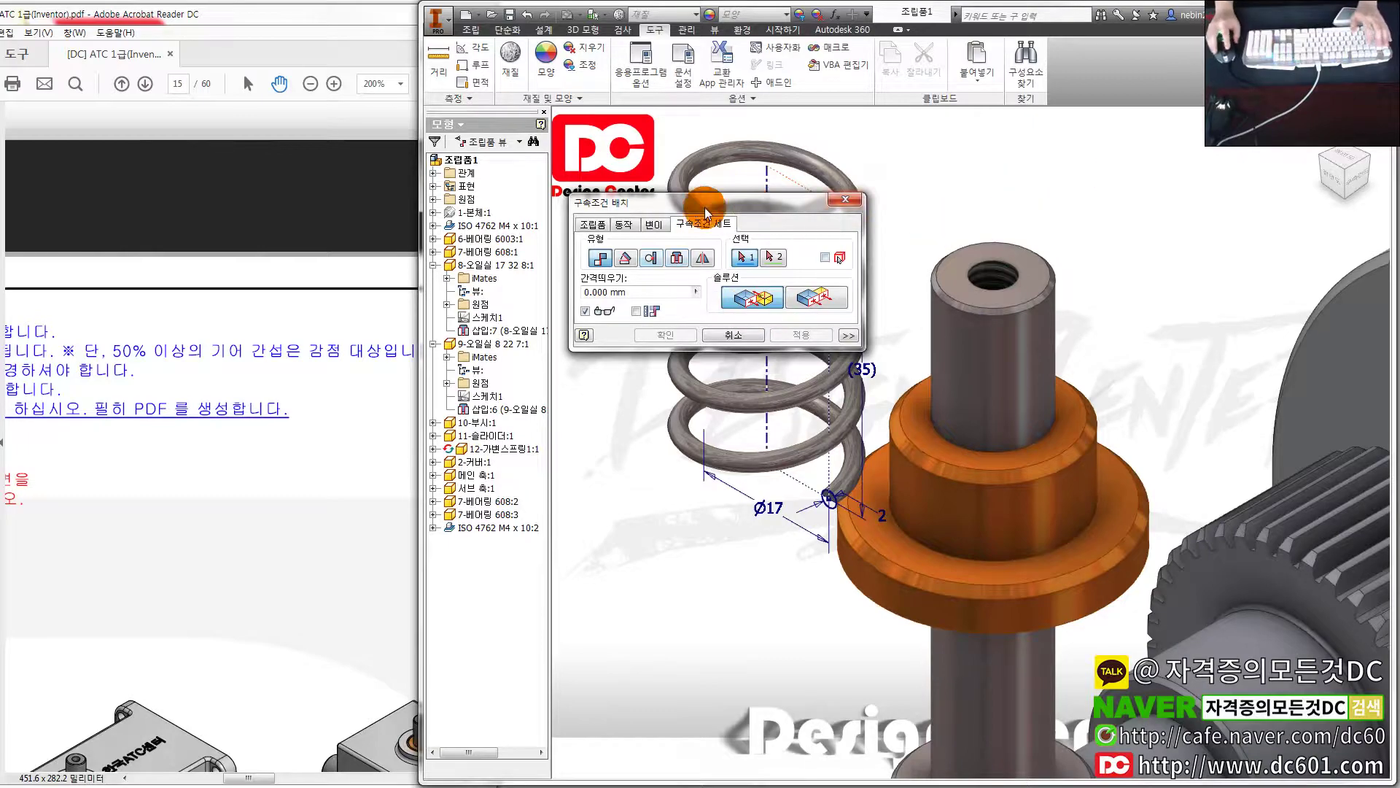
left_click_drag(704, 209, 1097, 173)
left_click(766, 304)
middle_click_drag(888, 459, 757, 302)
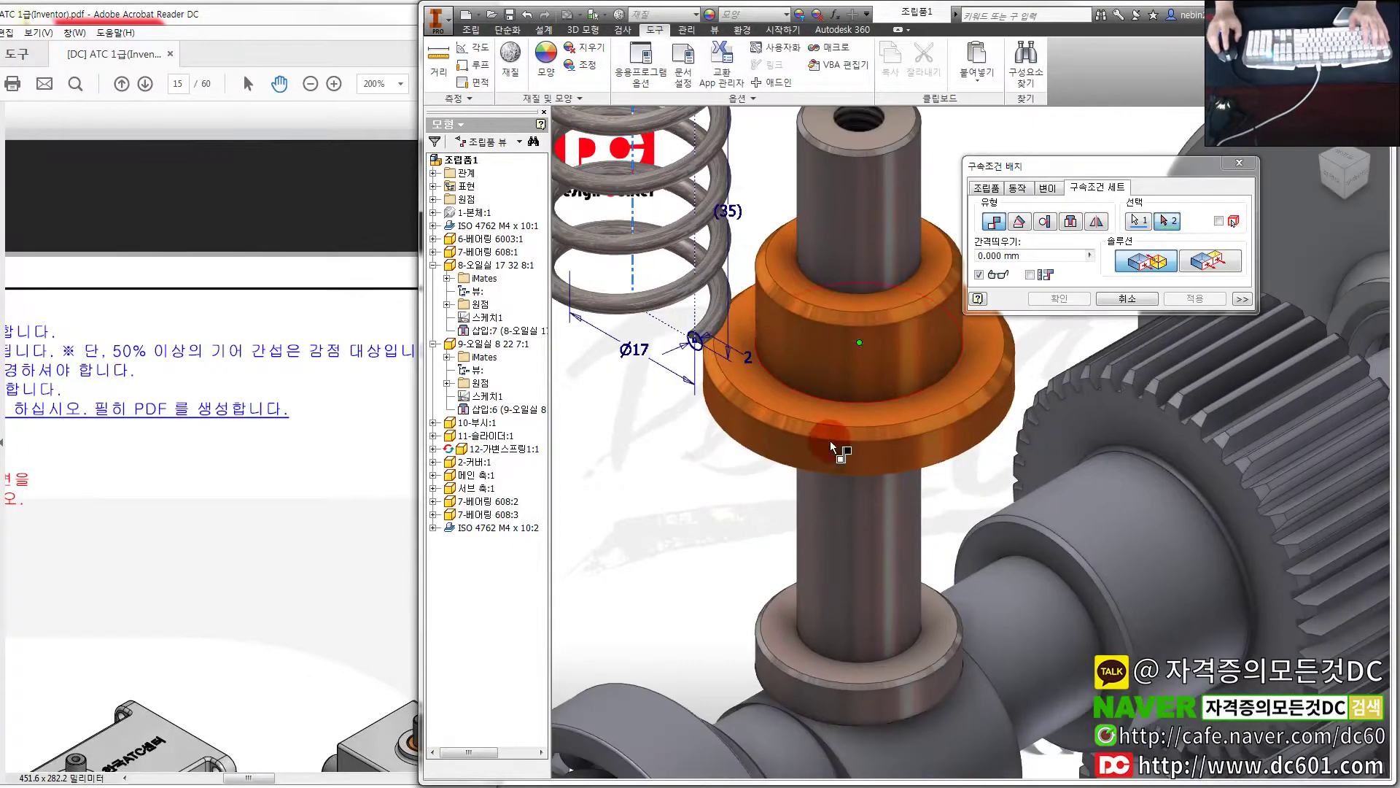
left_click(858, 538)
left_click(1192, 303)
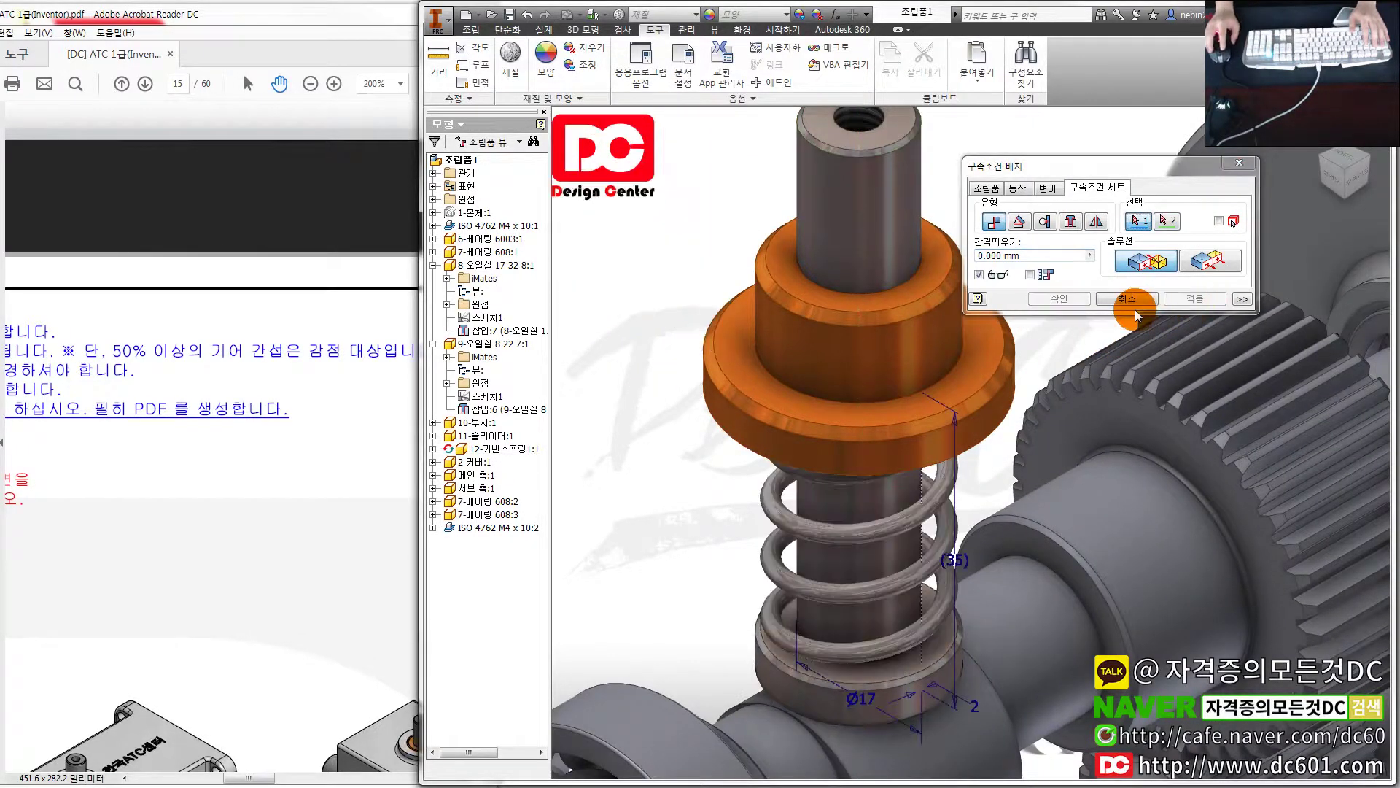
left_click(1135, 301)
Mate the spring's lower end to the base face beneath the bushing
left_click(905, 443)
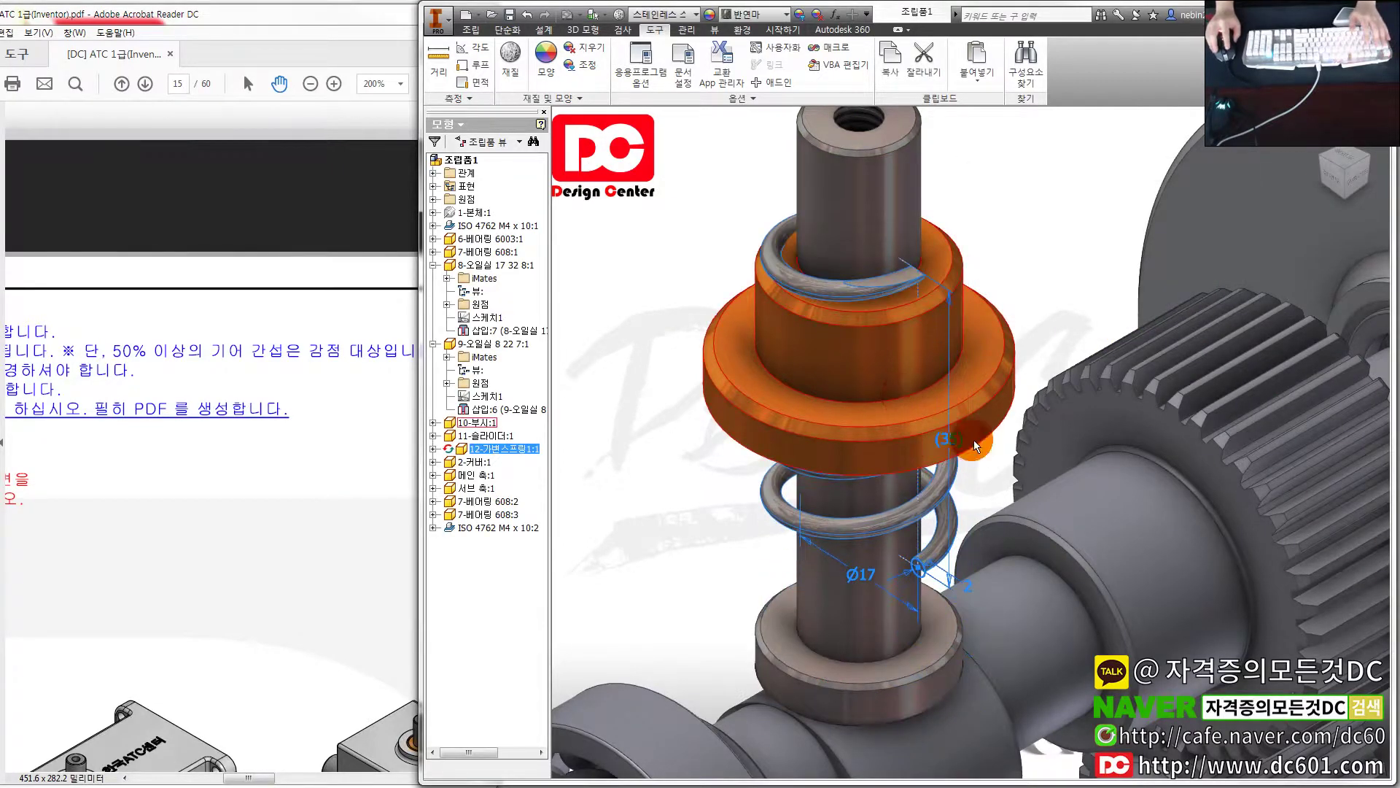
scroll(921, 542, "up", 2)
key("c")
left_click(913, 574)
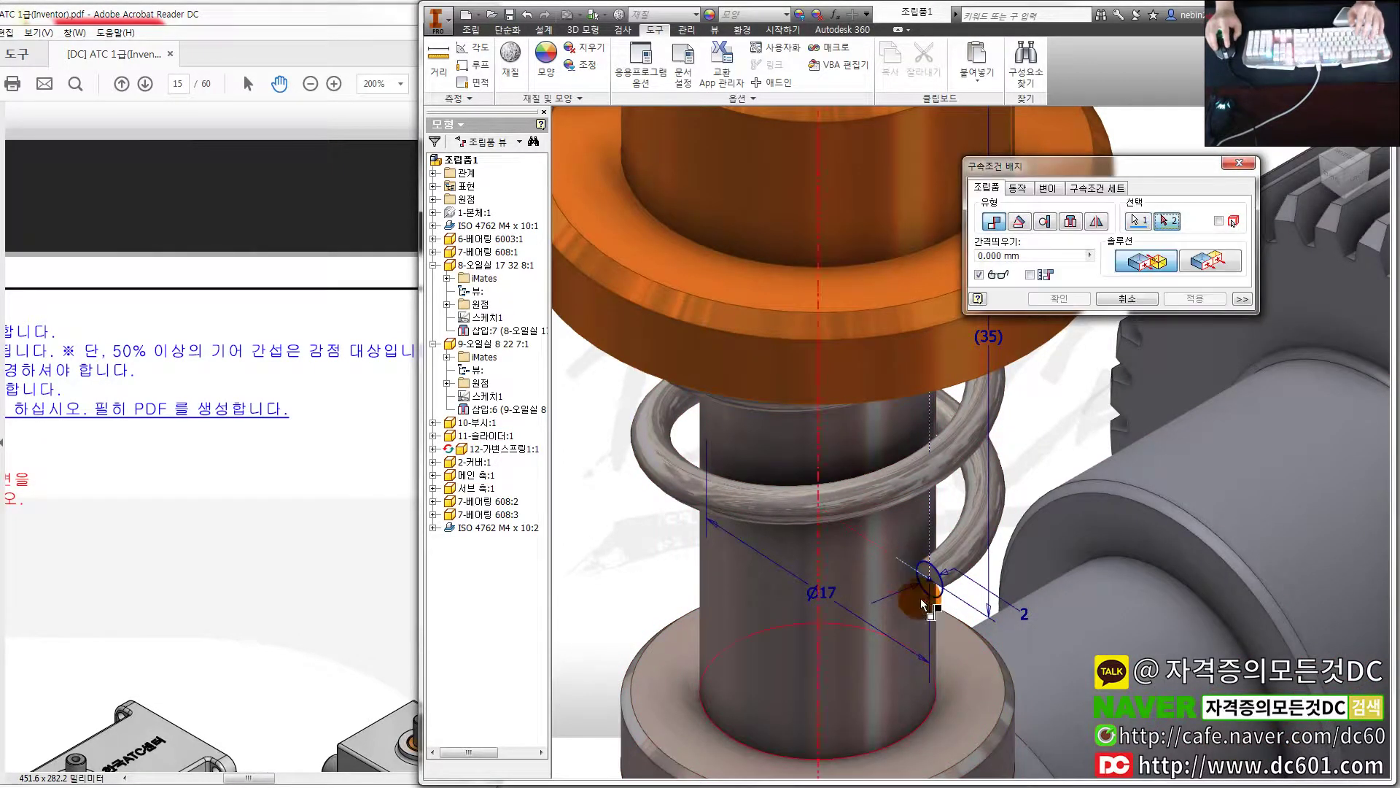
left_click(1166, 302)
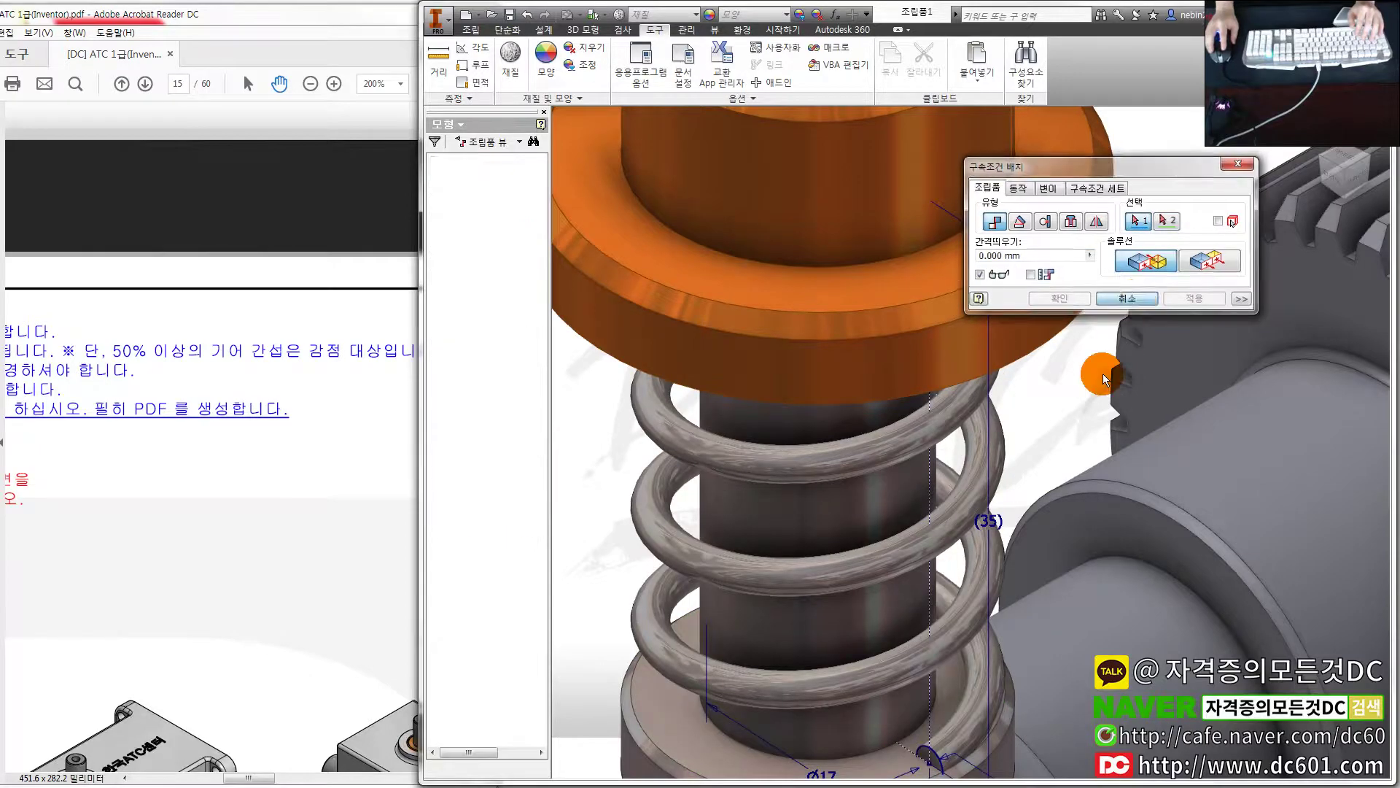
key("Escape")
scroll(1050, 409, "down", 2)
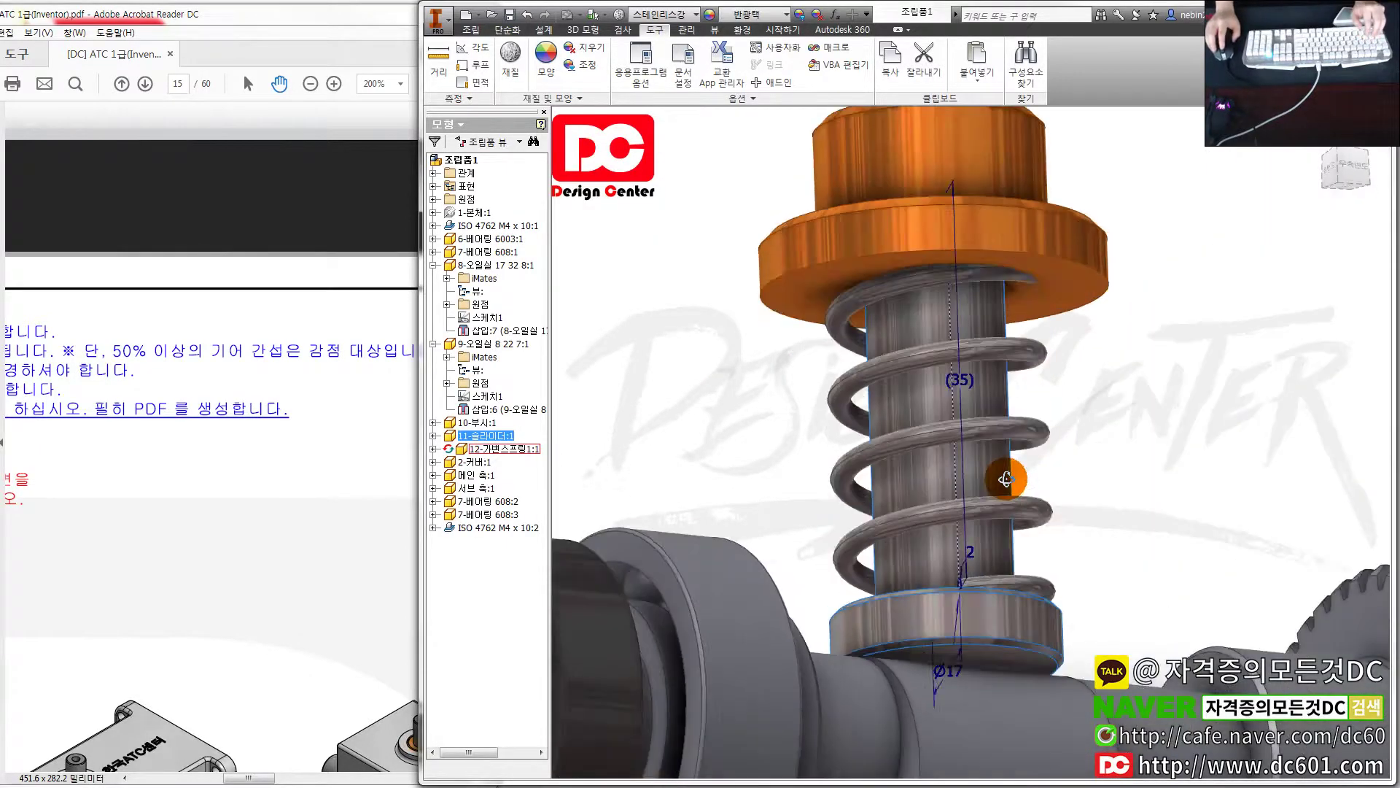
Orbit around the seated spring and list the slider's constraints
mouse_move(1009, 322)
middle_mouse_down("shift")
mouse_move(1034, 373)
mouse_move(964, 347)
middle_mouse_up("shift")
middle_click_drag(952, 412, 1069, 467, "shift")
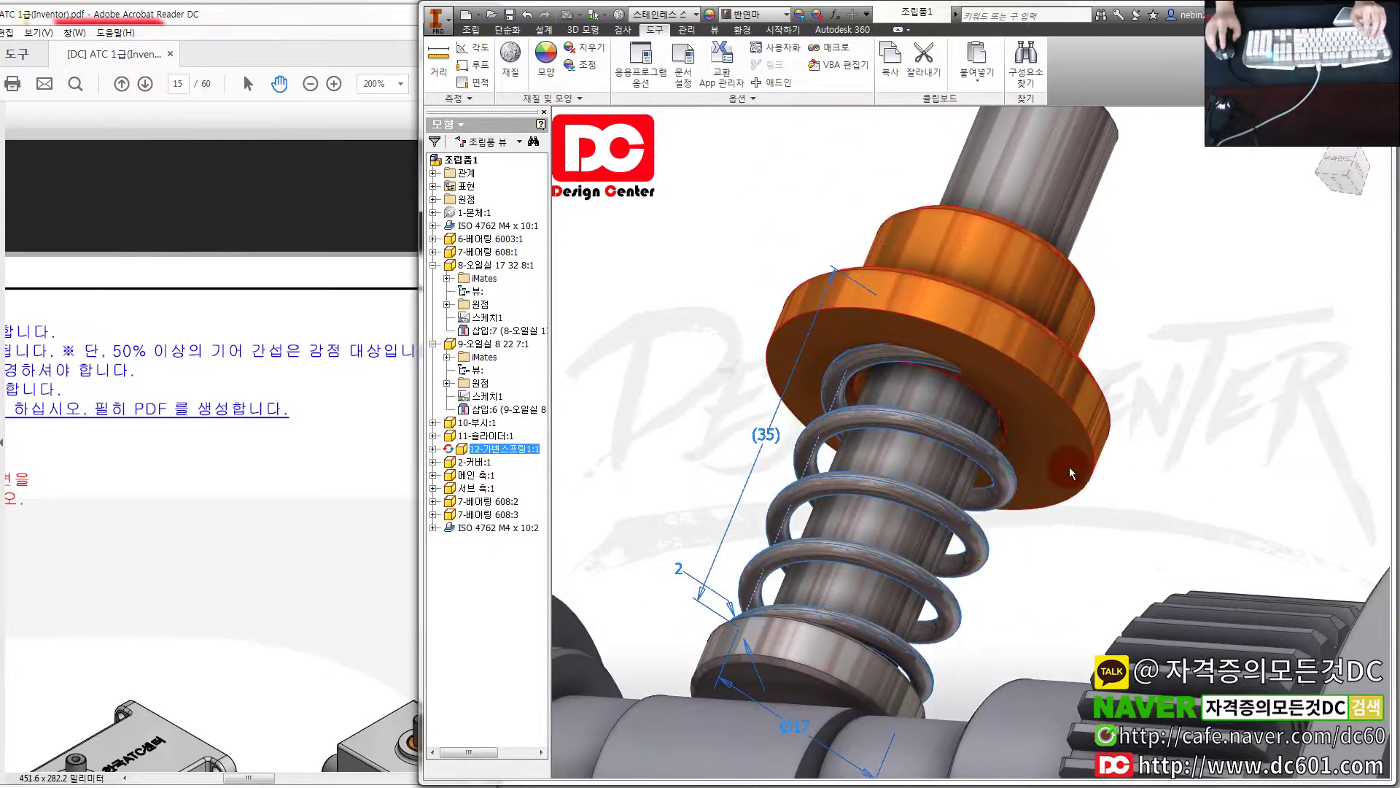
left_click(873, 554)
left_click(1122, 383)
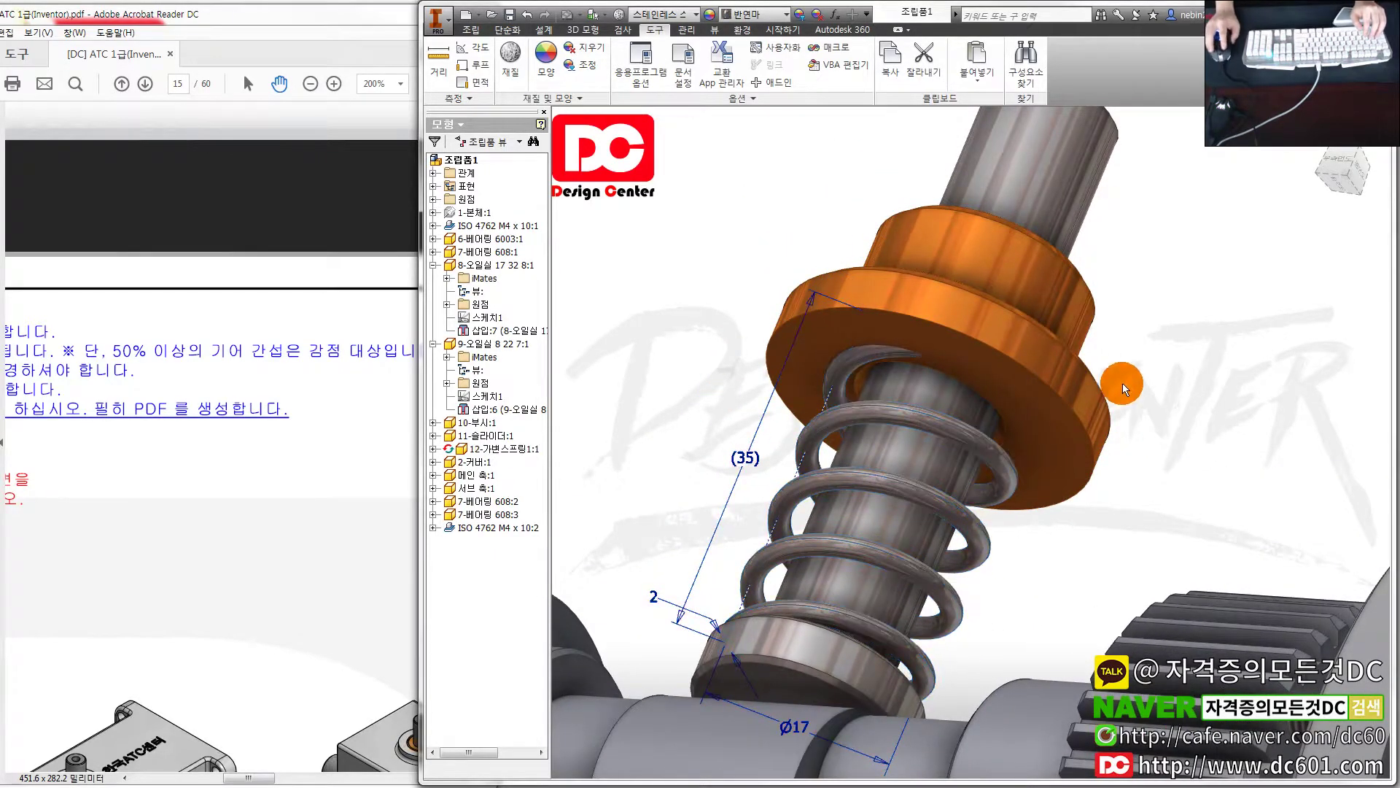
left_click(433, 436)
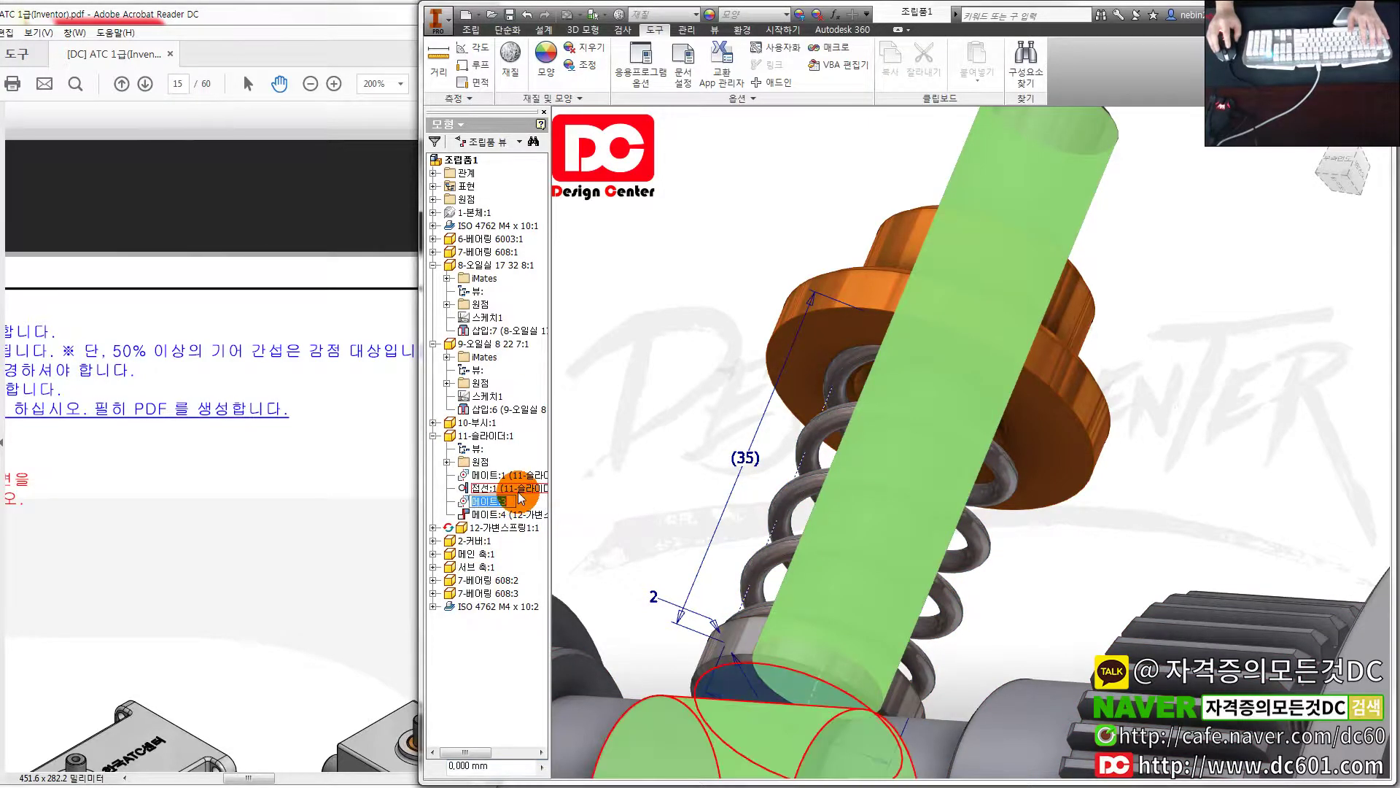
Change the slider's tangent constraint 접선:1 offset to -10 mm
left_click(518, 490)
type("-50")
key("Return")
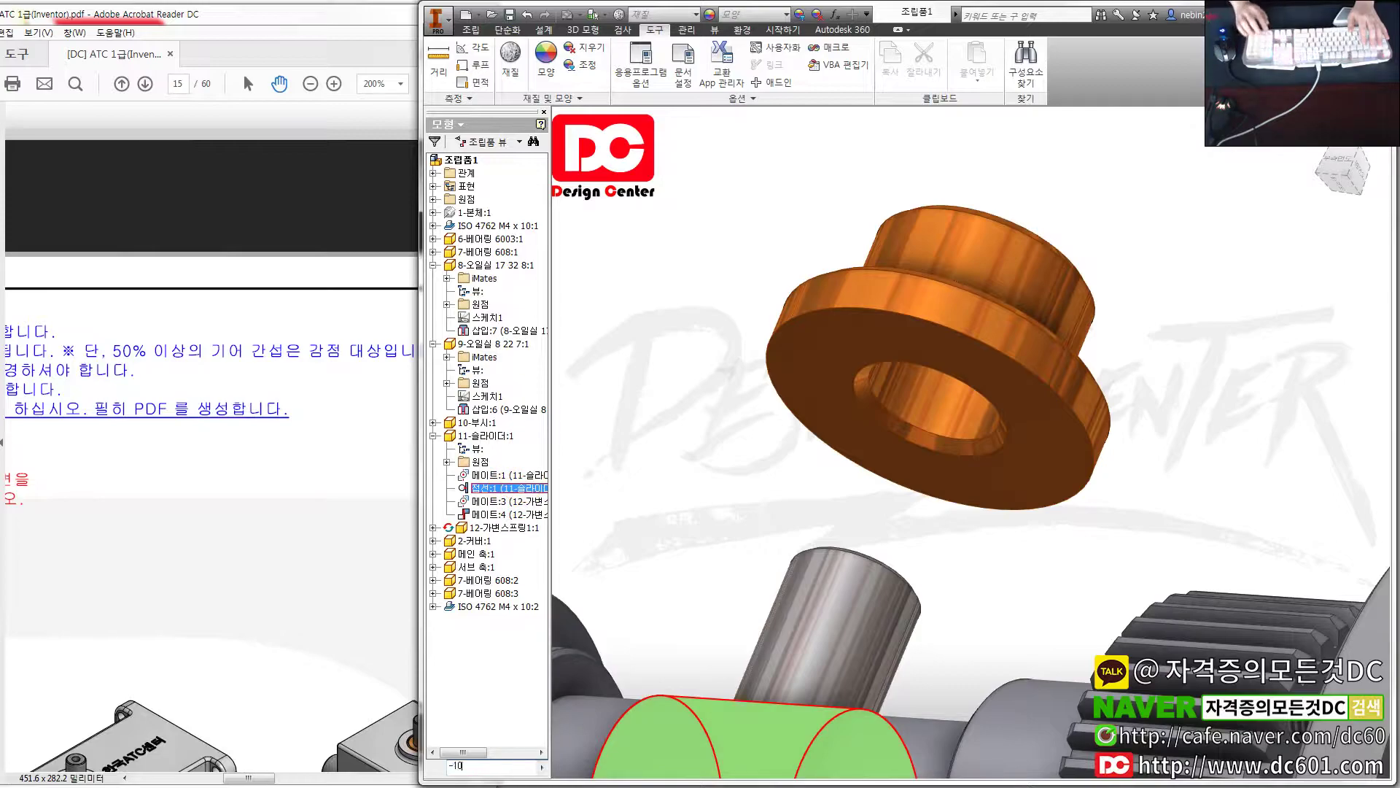
key("Return")
middle_click_drag(707, 490, 728, 438, "shift")
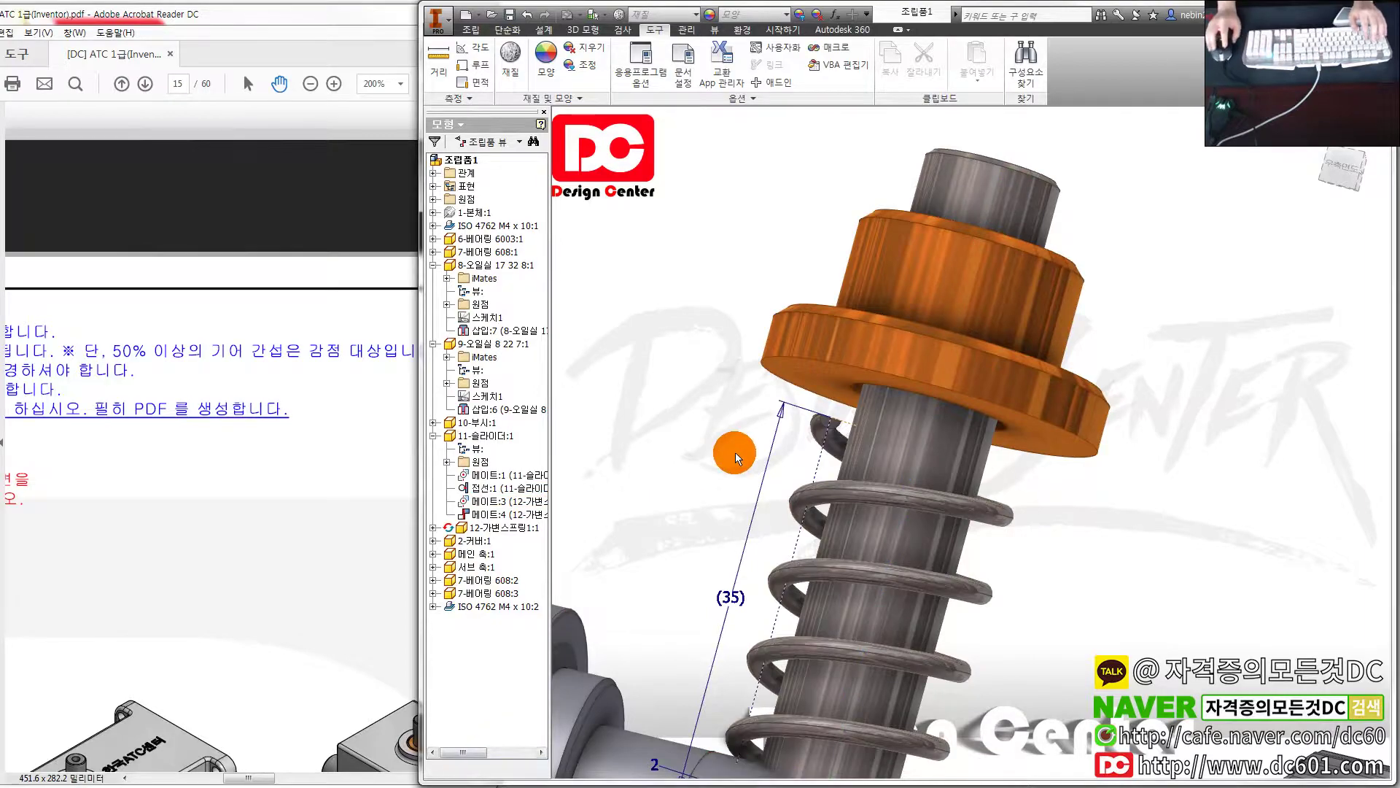
scroll(758, 430, "down", 2)
Mate the spring's top end to the underside of the bushing collar
key("c")
scroll(867, 444, "down", 2)
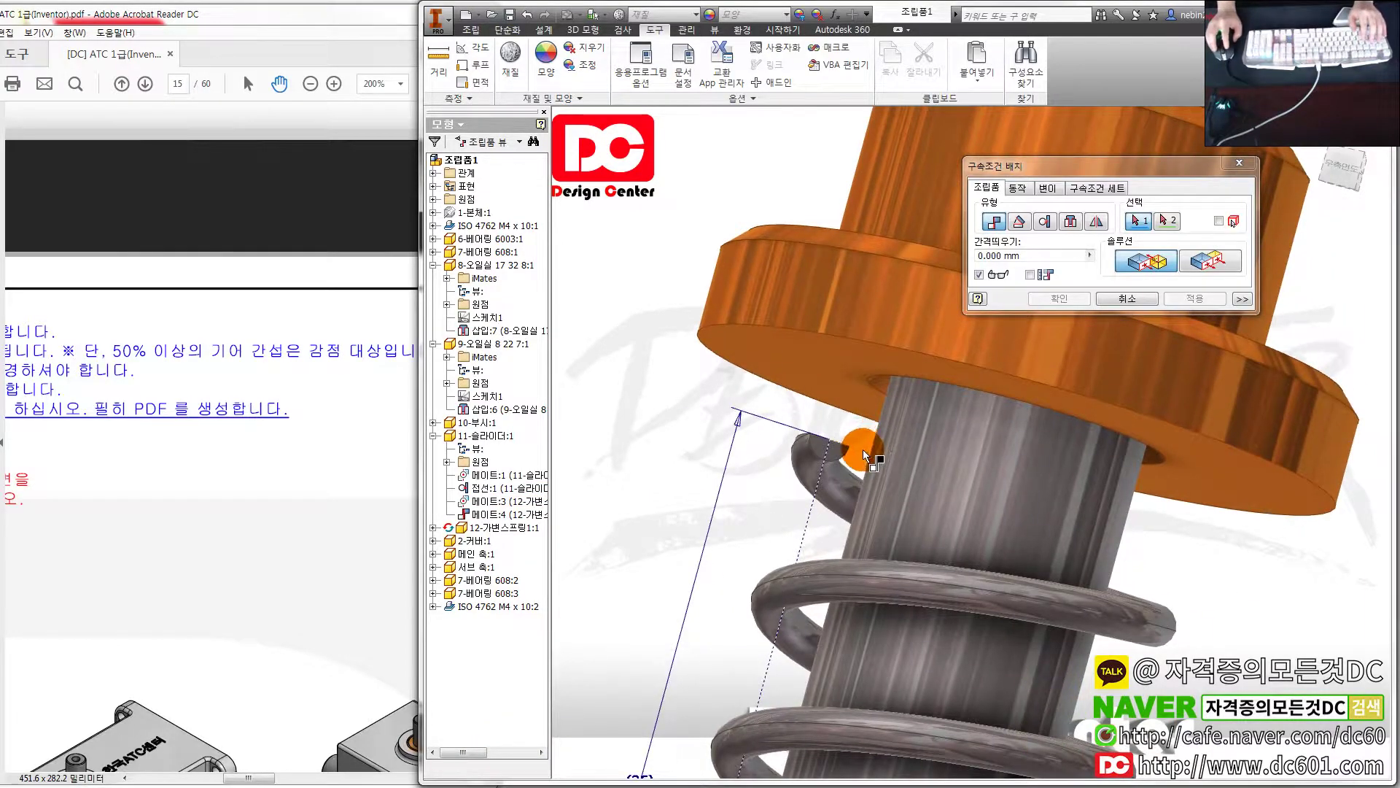
left_click(864, 449)
left_click(859, 370)
left_click(1194, 298)
left_click(800, 378)
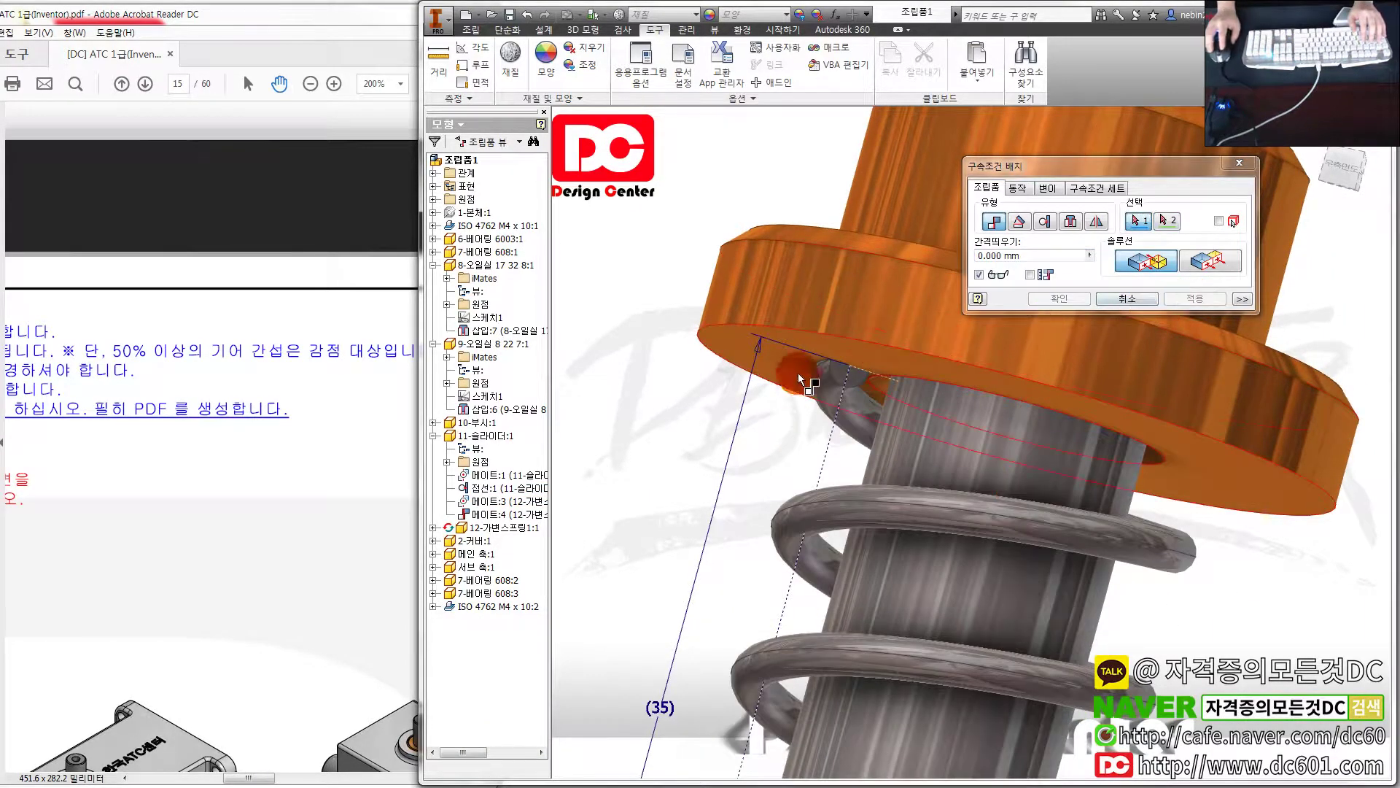
left_click(1030, 329)
left_click(1125, 299)
scroll(982, 386, "up", 3)
left_click(981, 387)
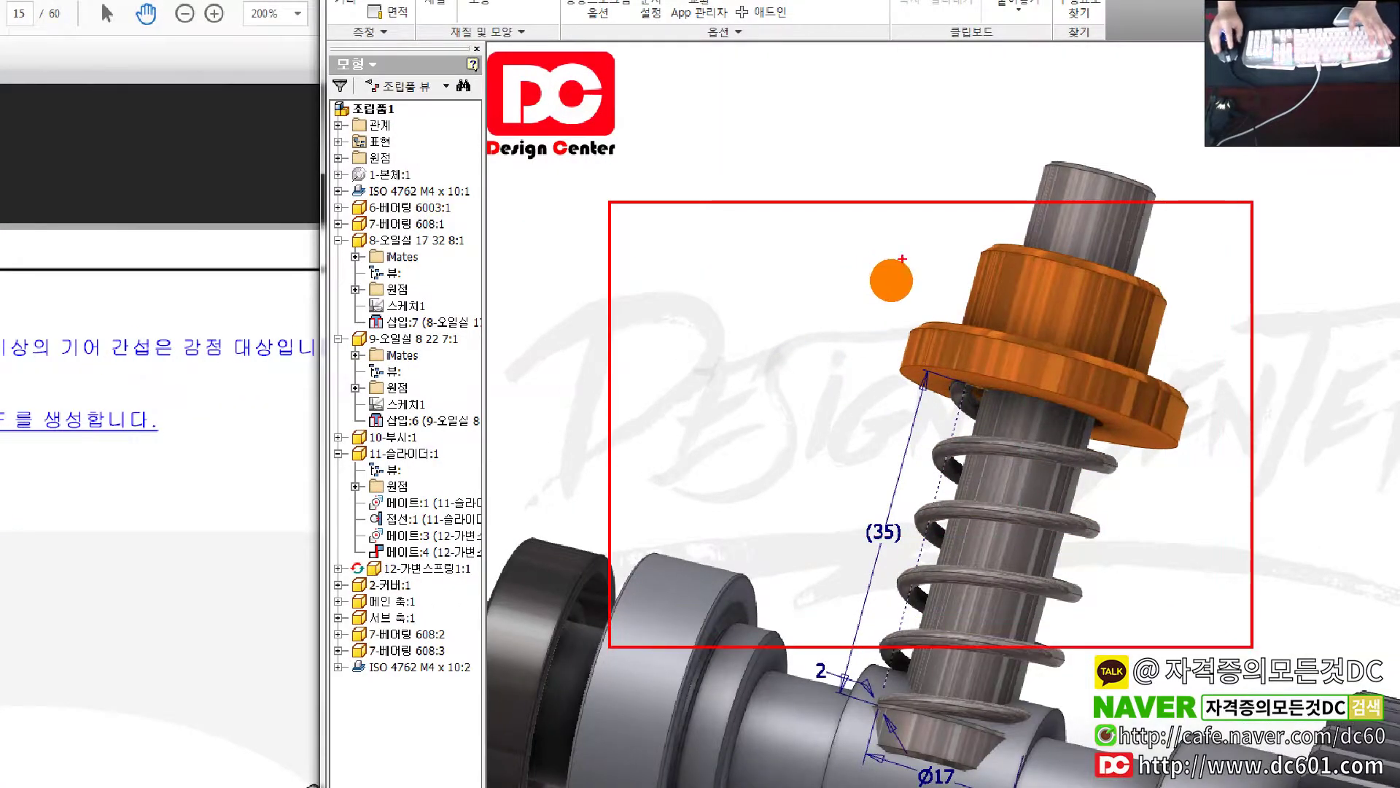
left_click_drag(923, 261, 1124, 347)
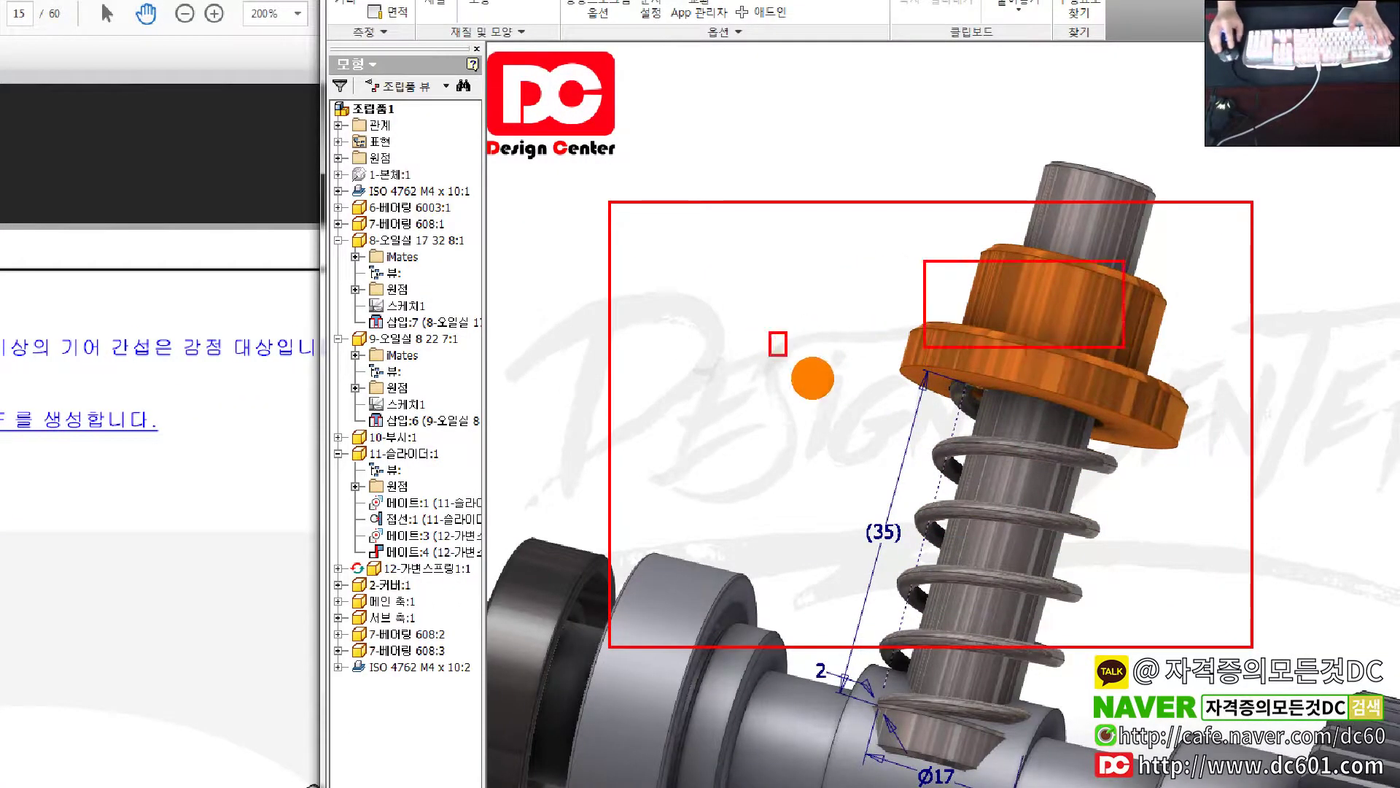
mouse_move(770, 331)
left_mouse_down()
mouse_move(859, 429)
mouse_move(784, 458)
left_mouse_up()
left_click_drag(725, 388, 1065, 365)
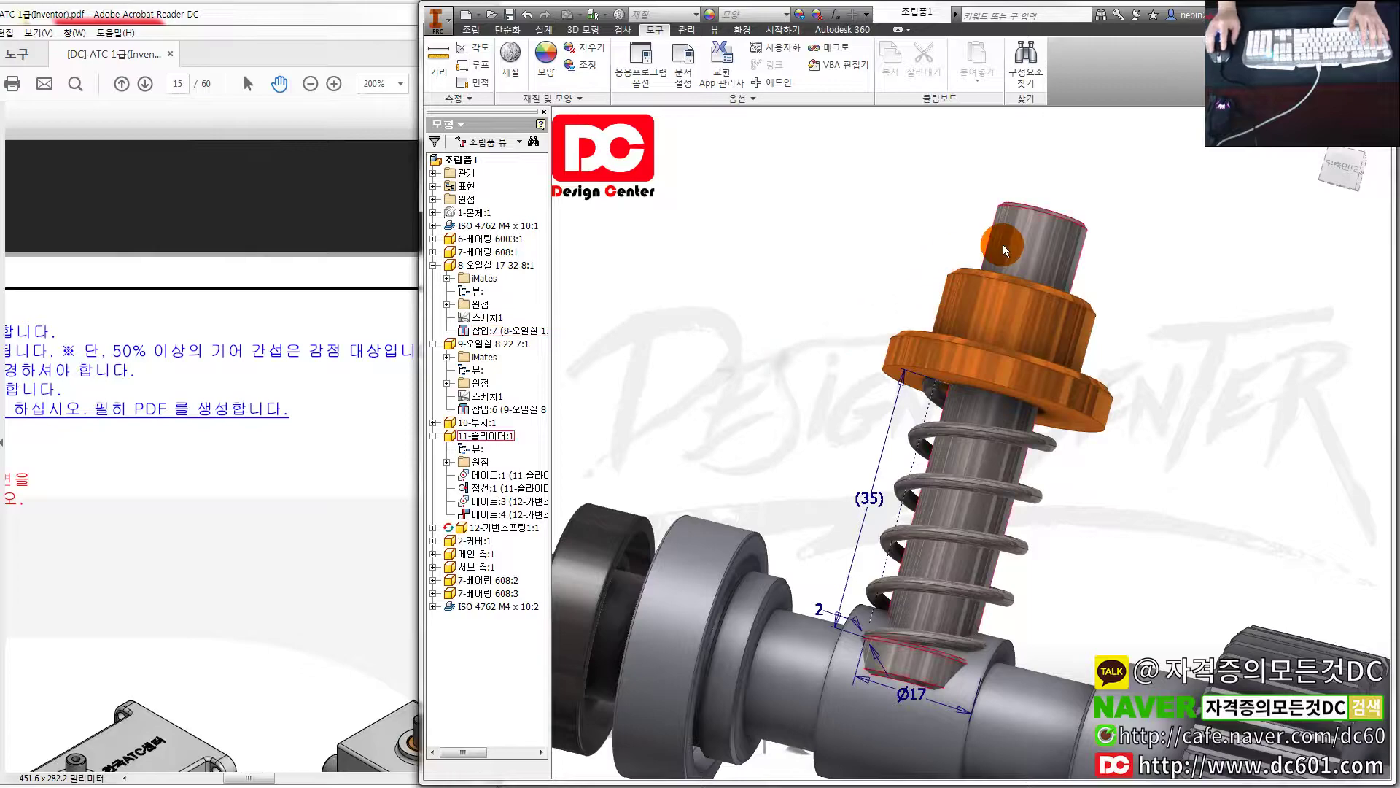
left_click(505, 490)
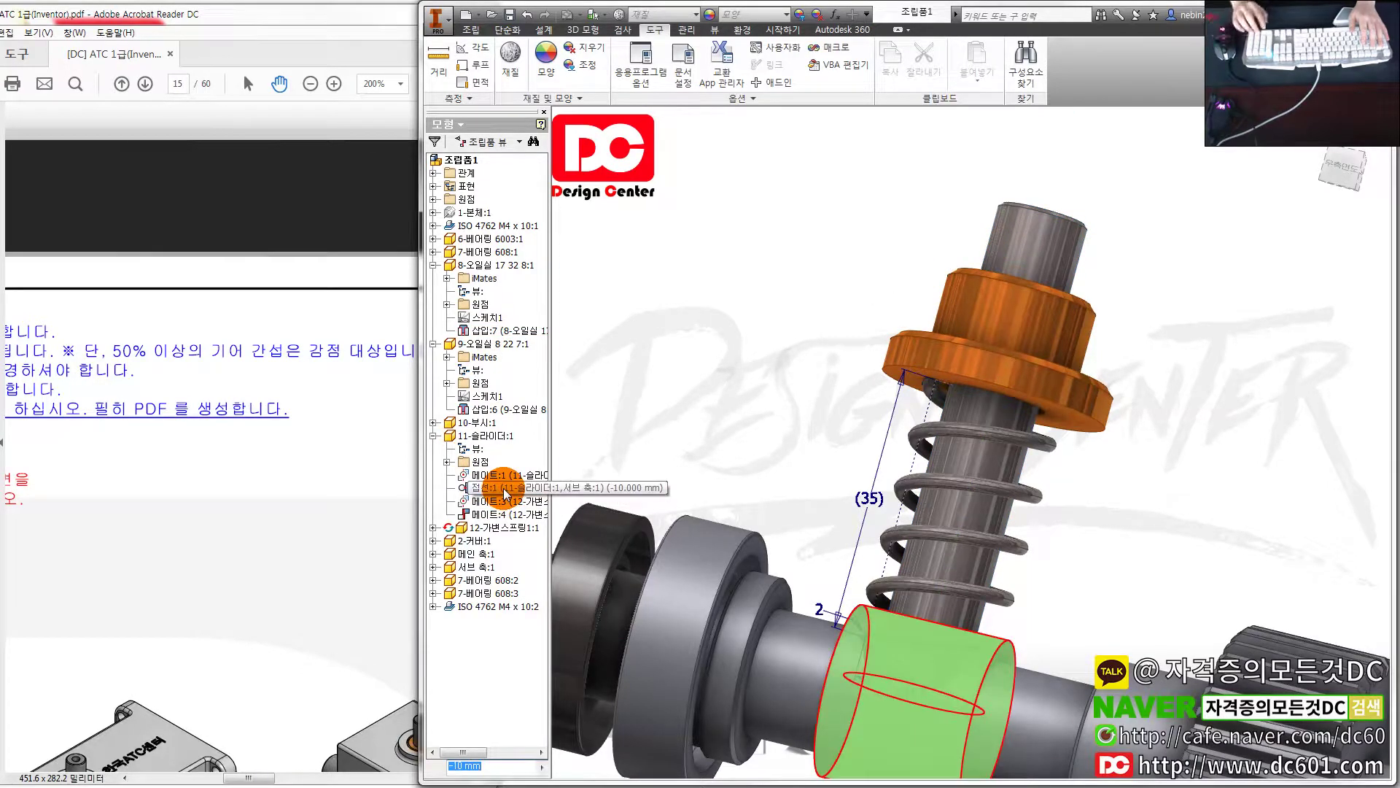
type("0")
key("Return")
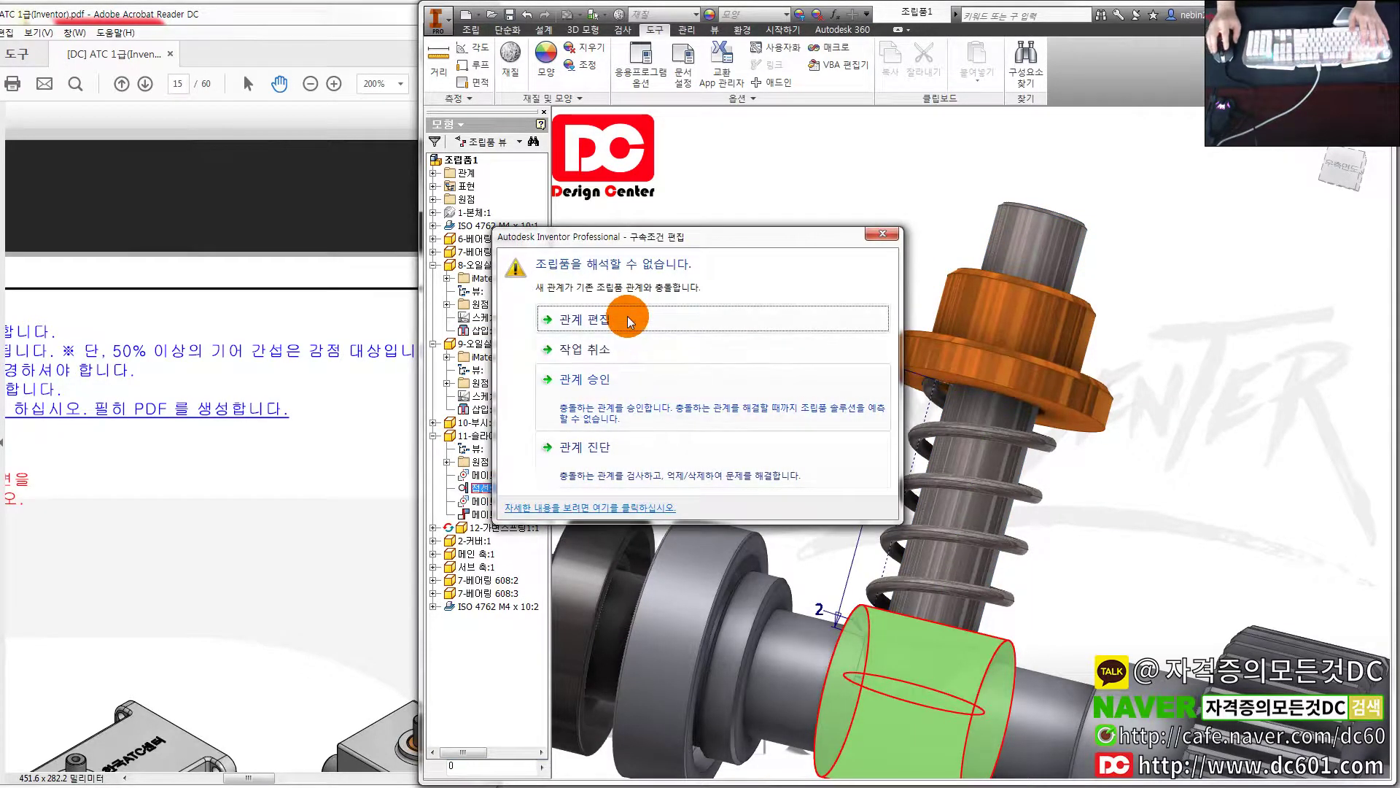
left_click(627, 318)
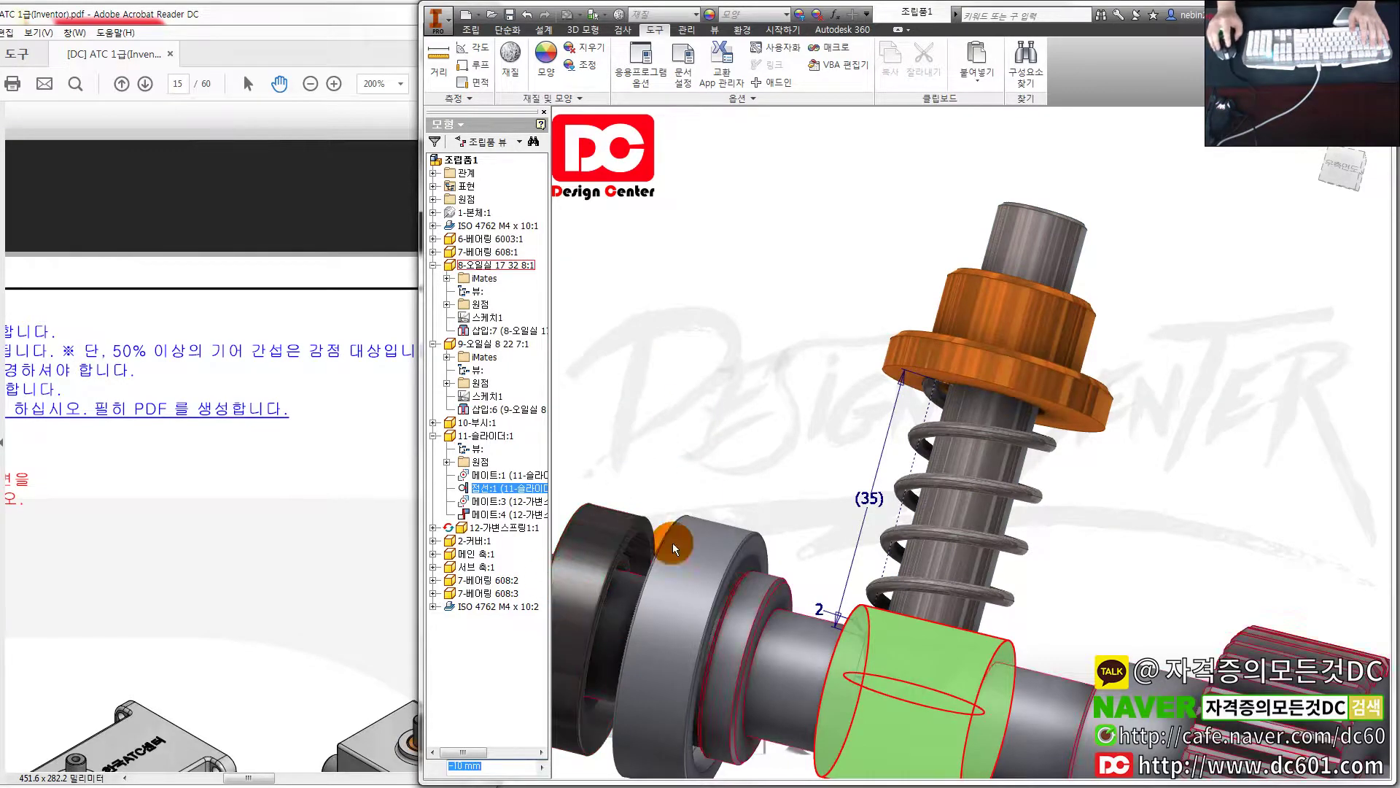
key("Escape")
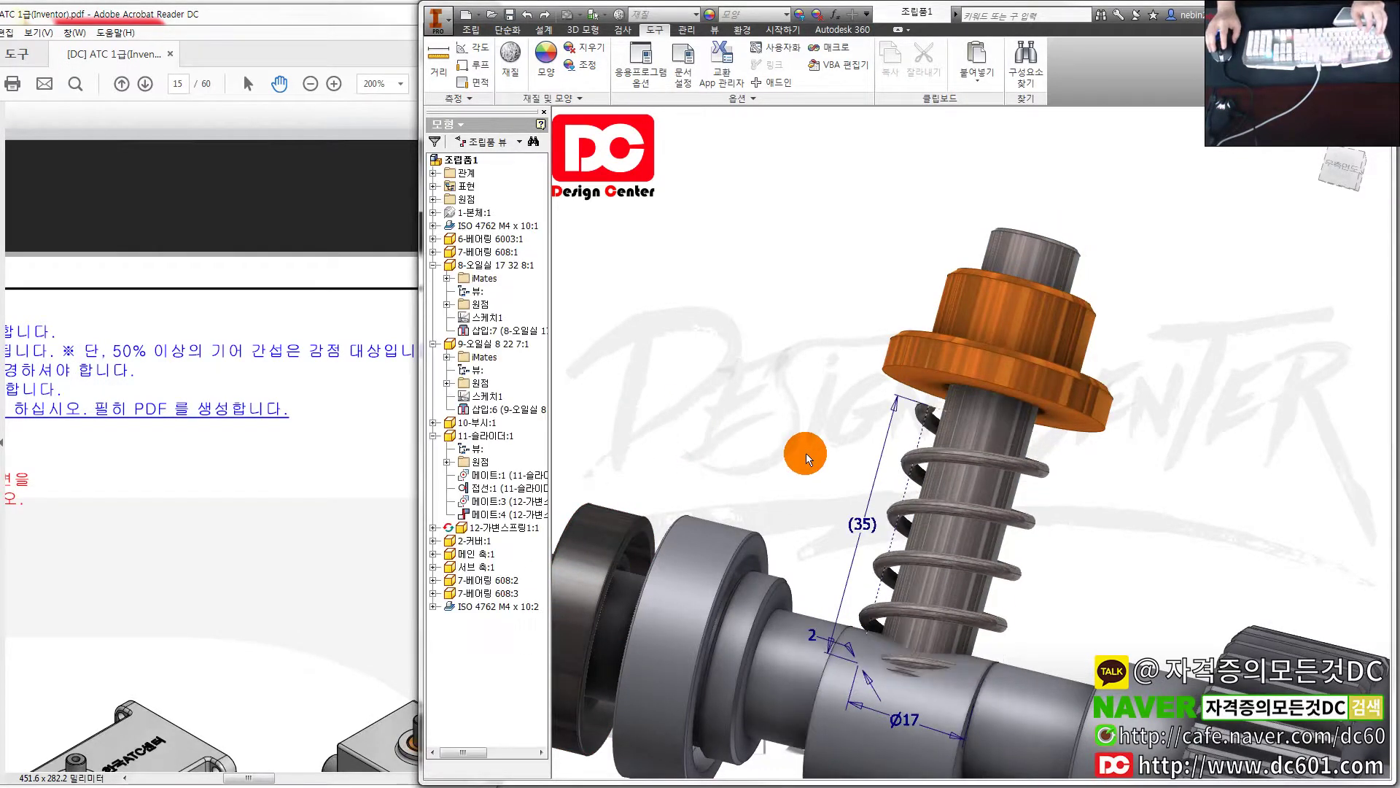
left_click(964, 434)
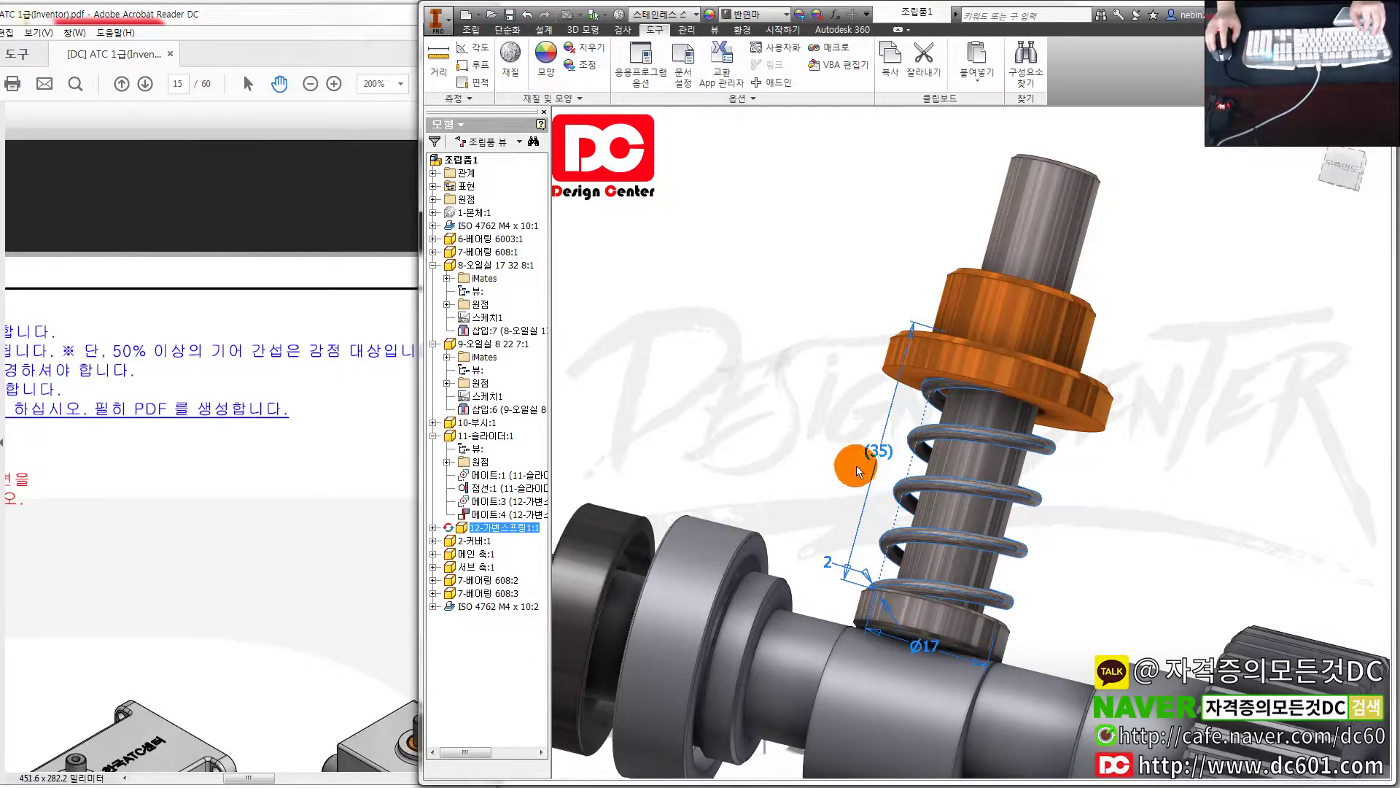
left_click_drag(856, 466, 911, 424)
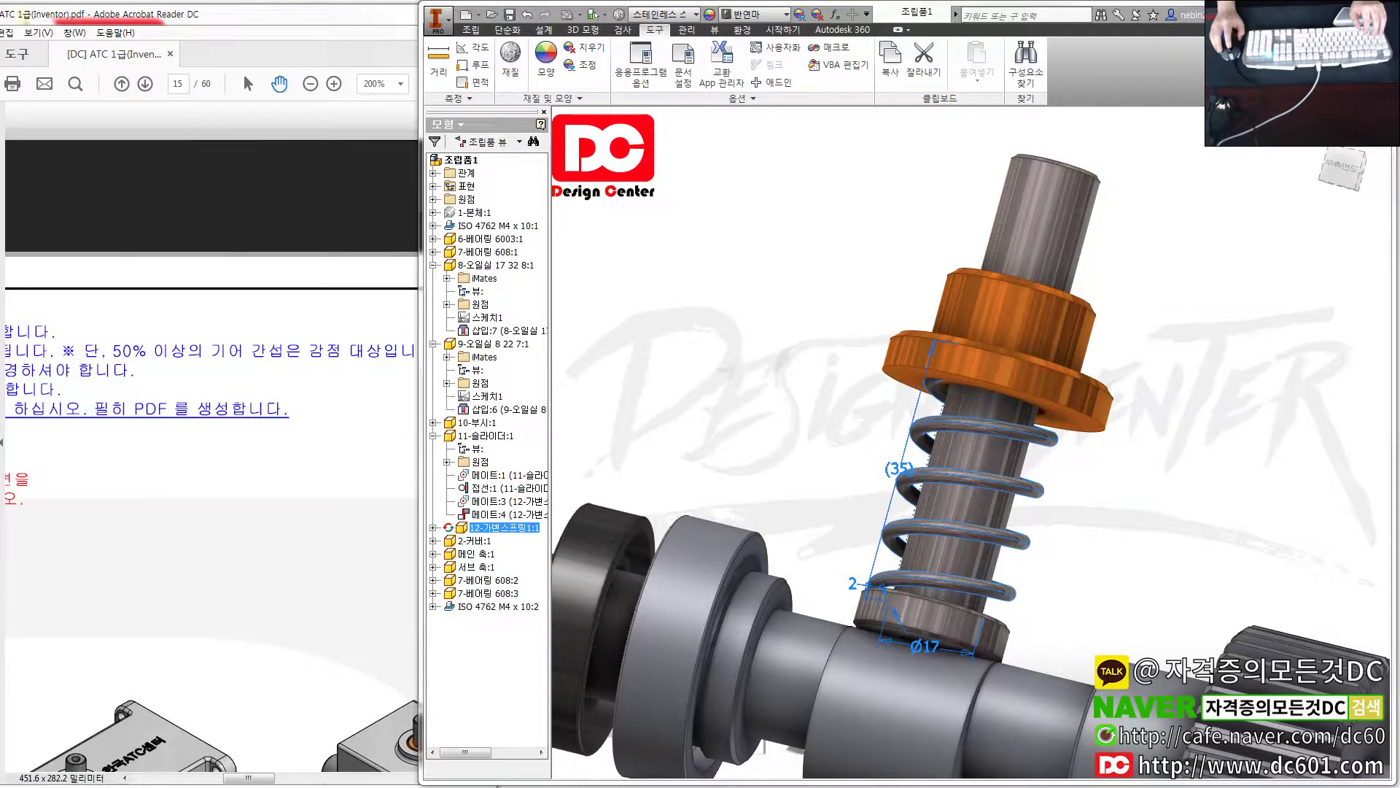
left_click(585, 445)
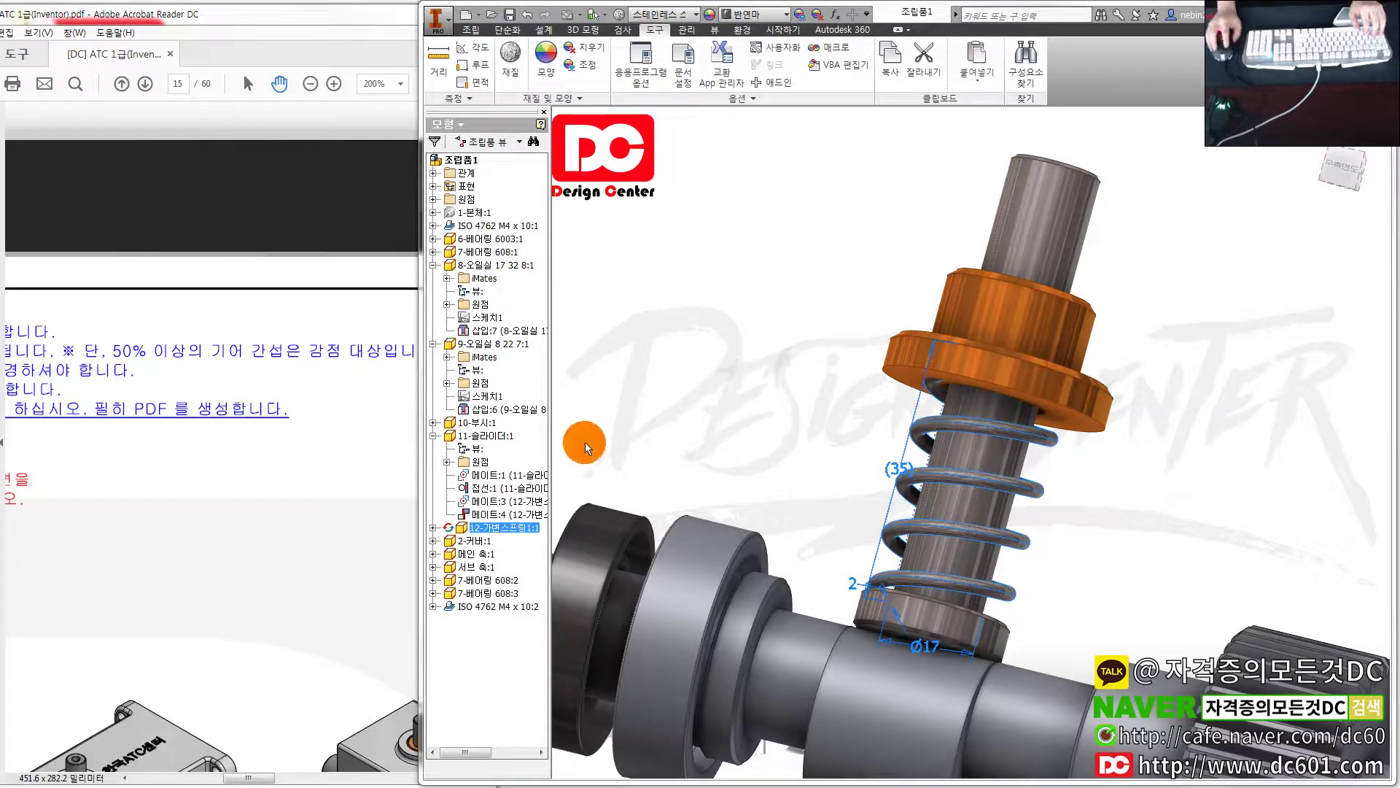
mouse_move(968, 401)
left_mouse_down()
mouse_move(961, 439)
mouse_move(846, 425)
left_mouse_up()
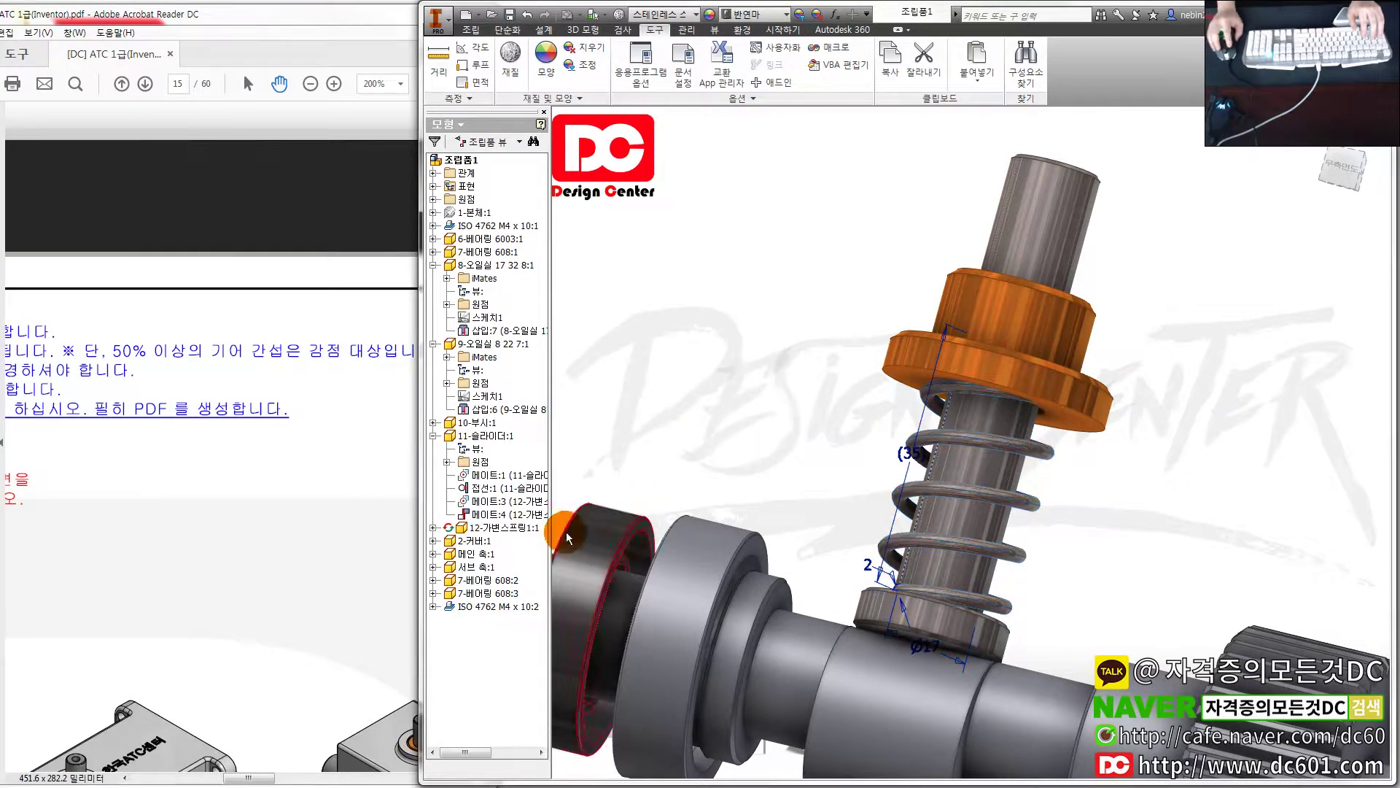
left_click(1028, 358)
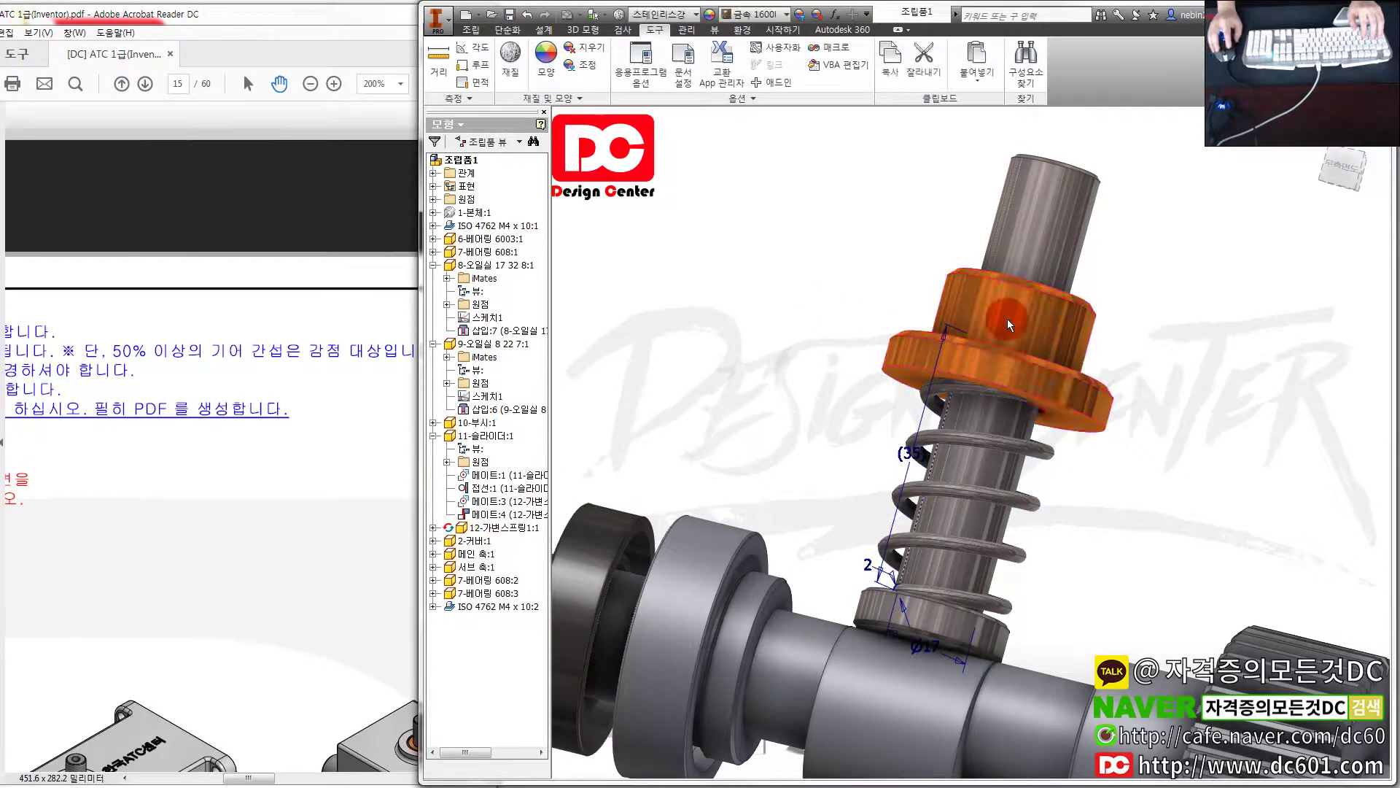
Set the bushing's insert constraint offset to -5 mm to shift the collar along the shaft
left_click(433, 423)
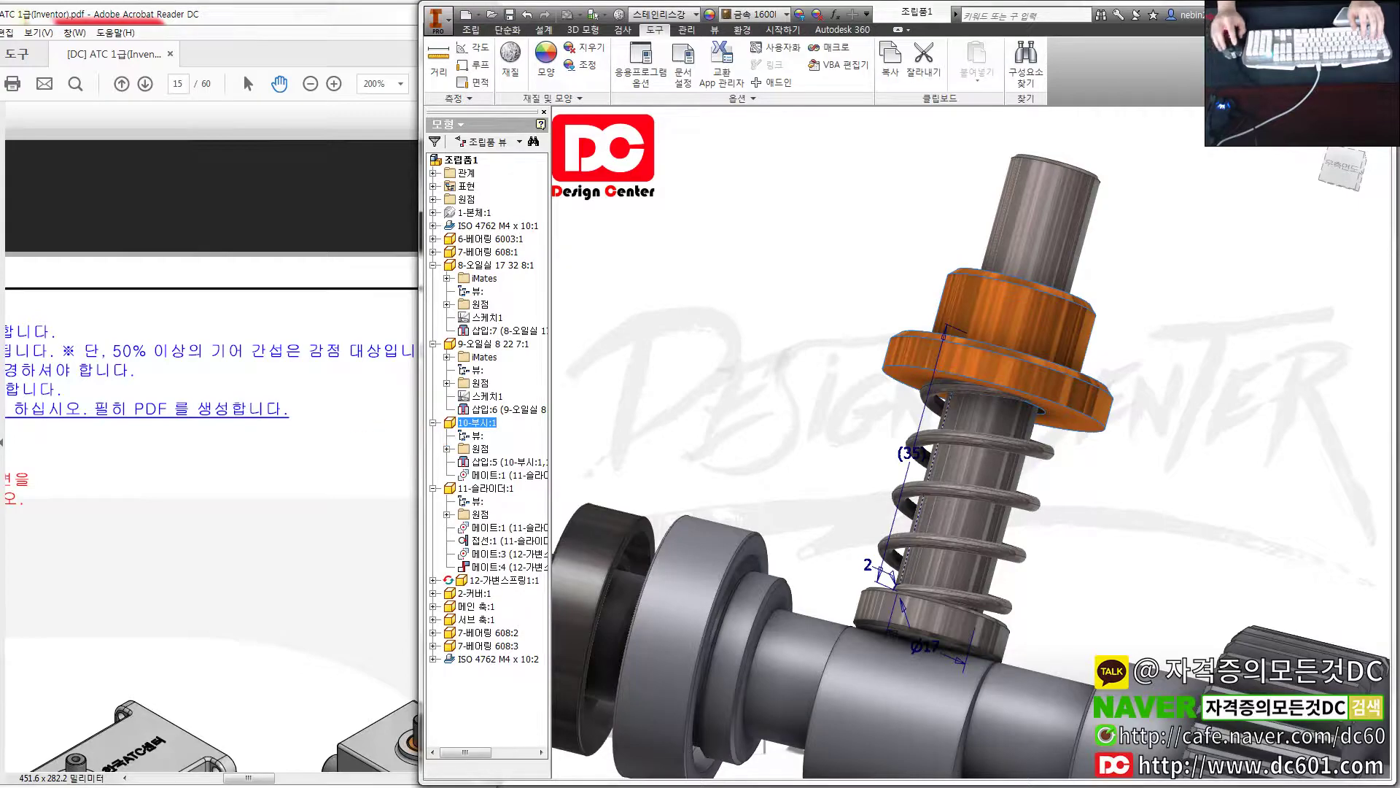
left_click(500, 480)
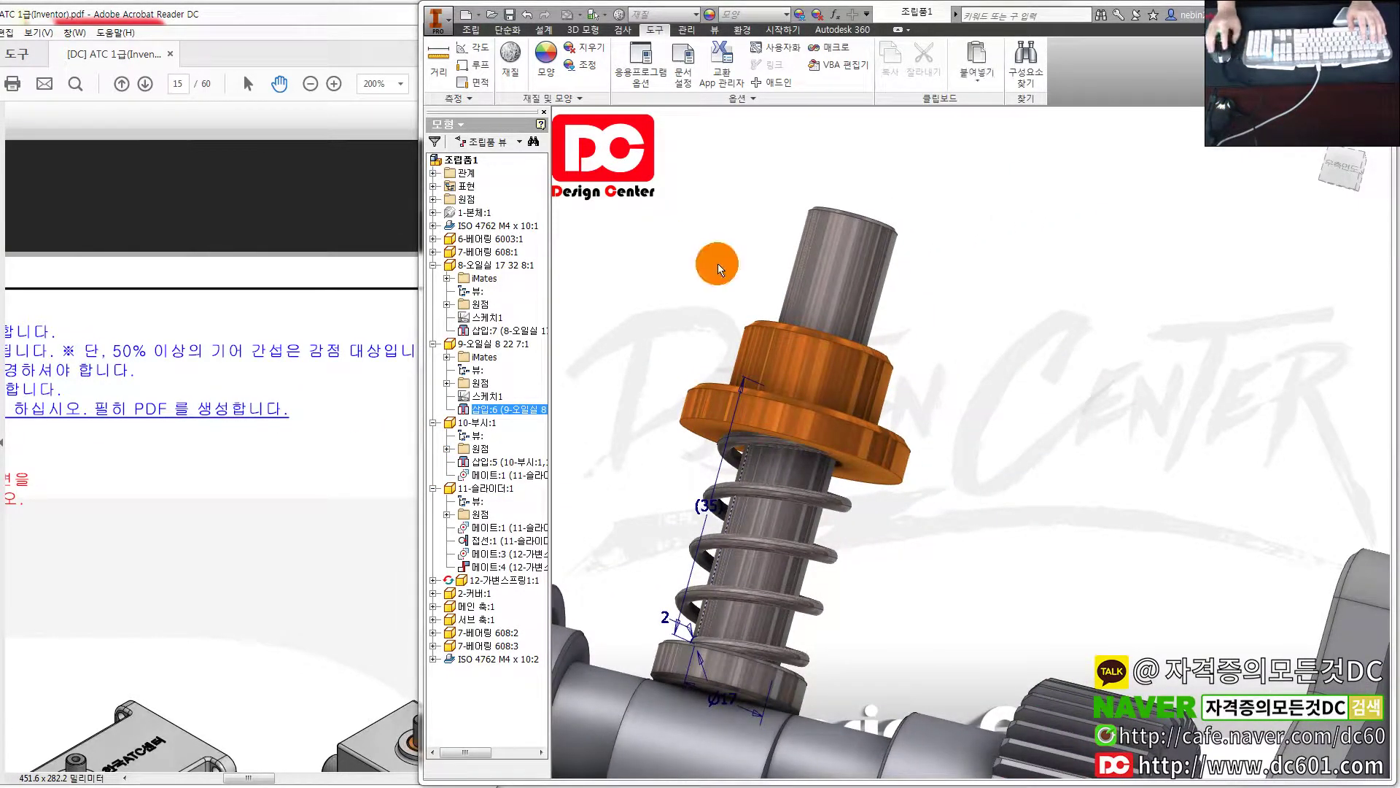
left_click(800, 363)
left_click(433, 423)
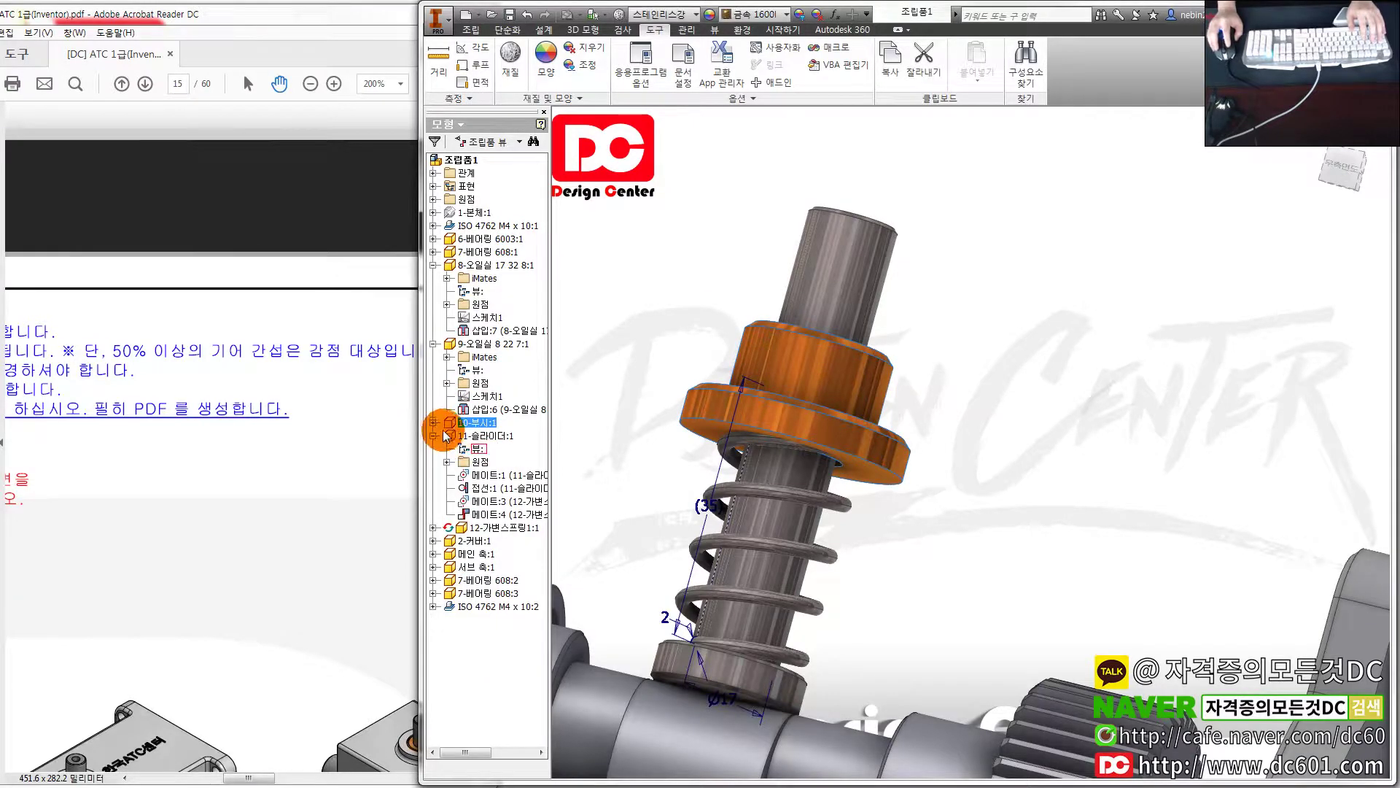
left_click(433, 423)
left_click(509, 463)
left_click(512, 475)
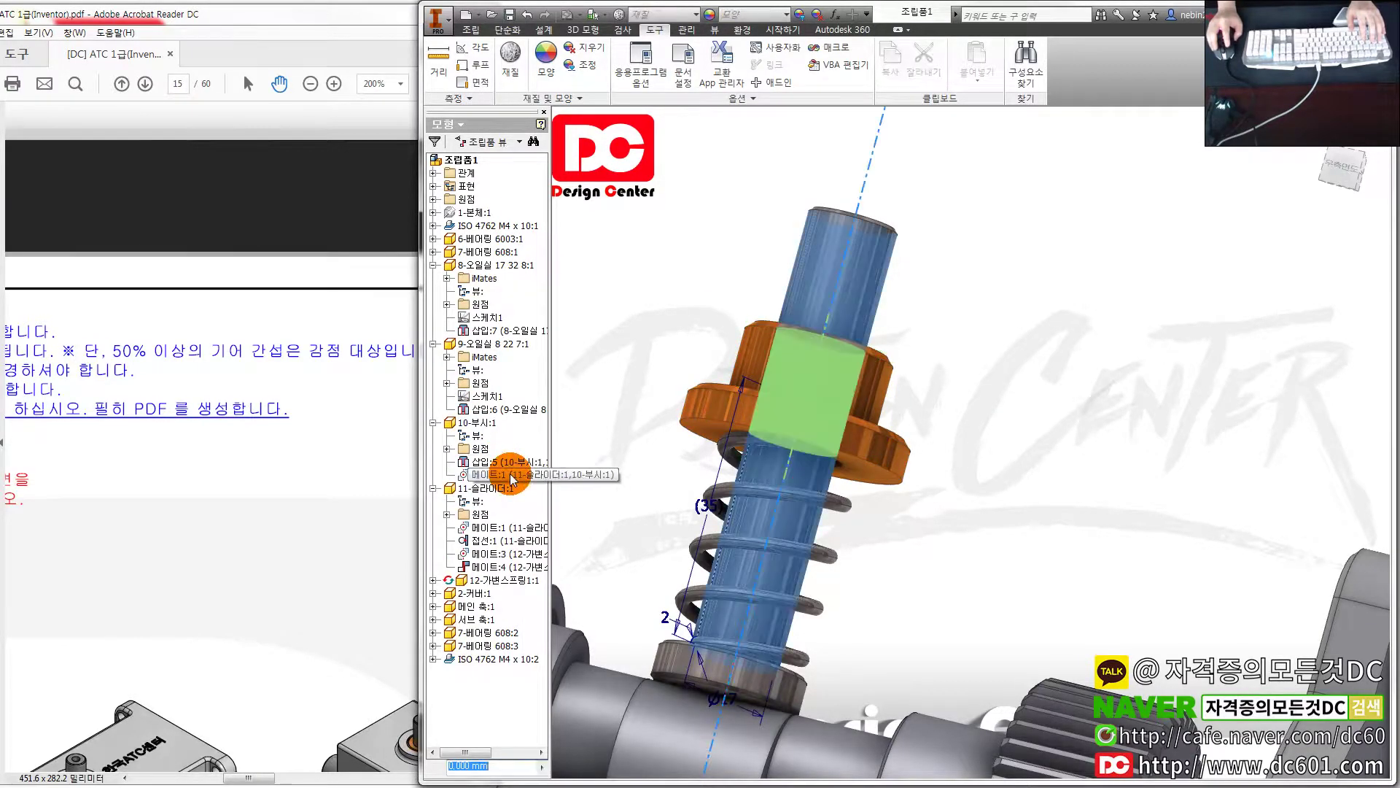
key("Escape")
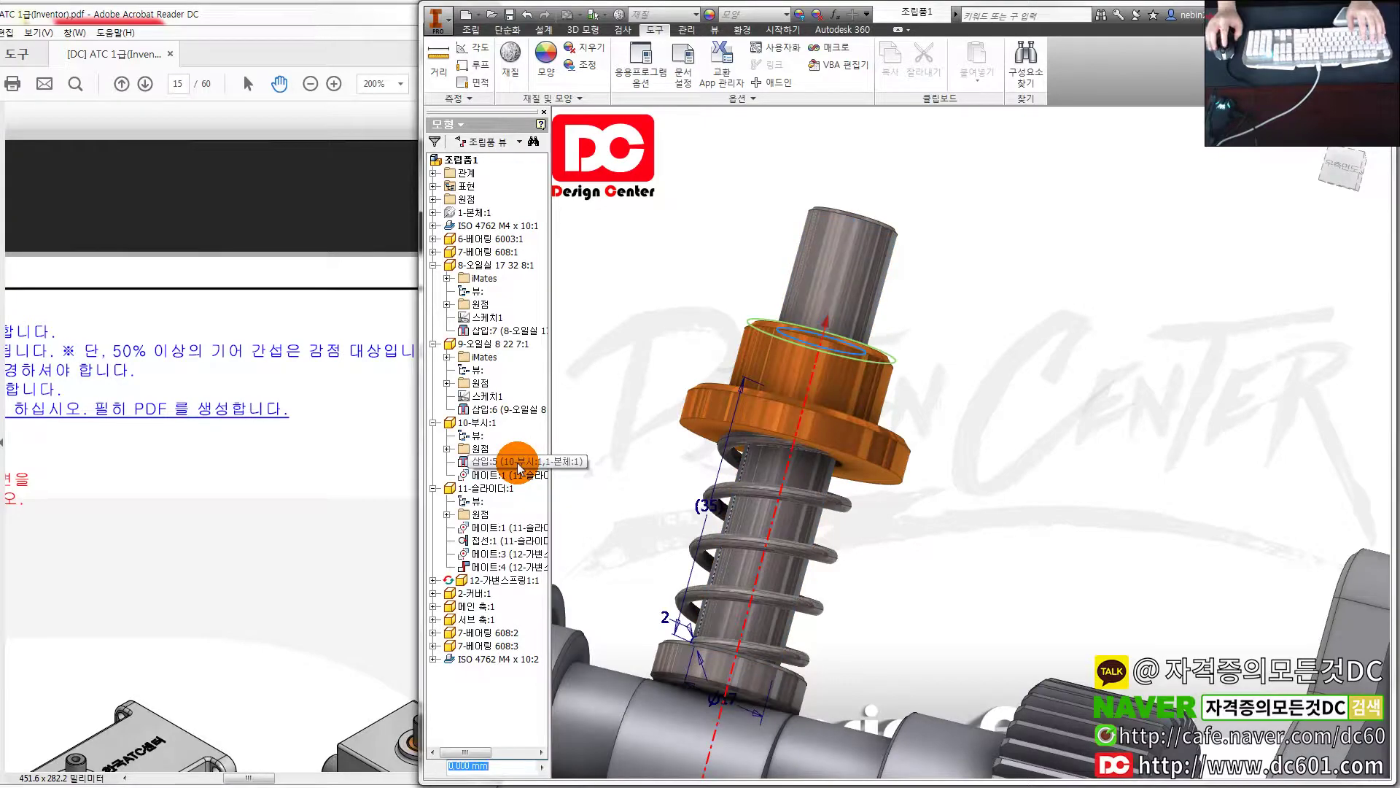
type("-3")
key("Return")
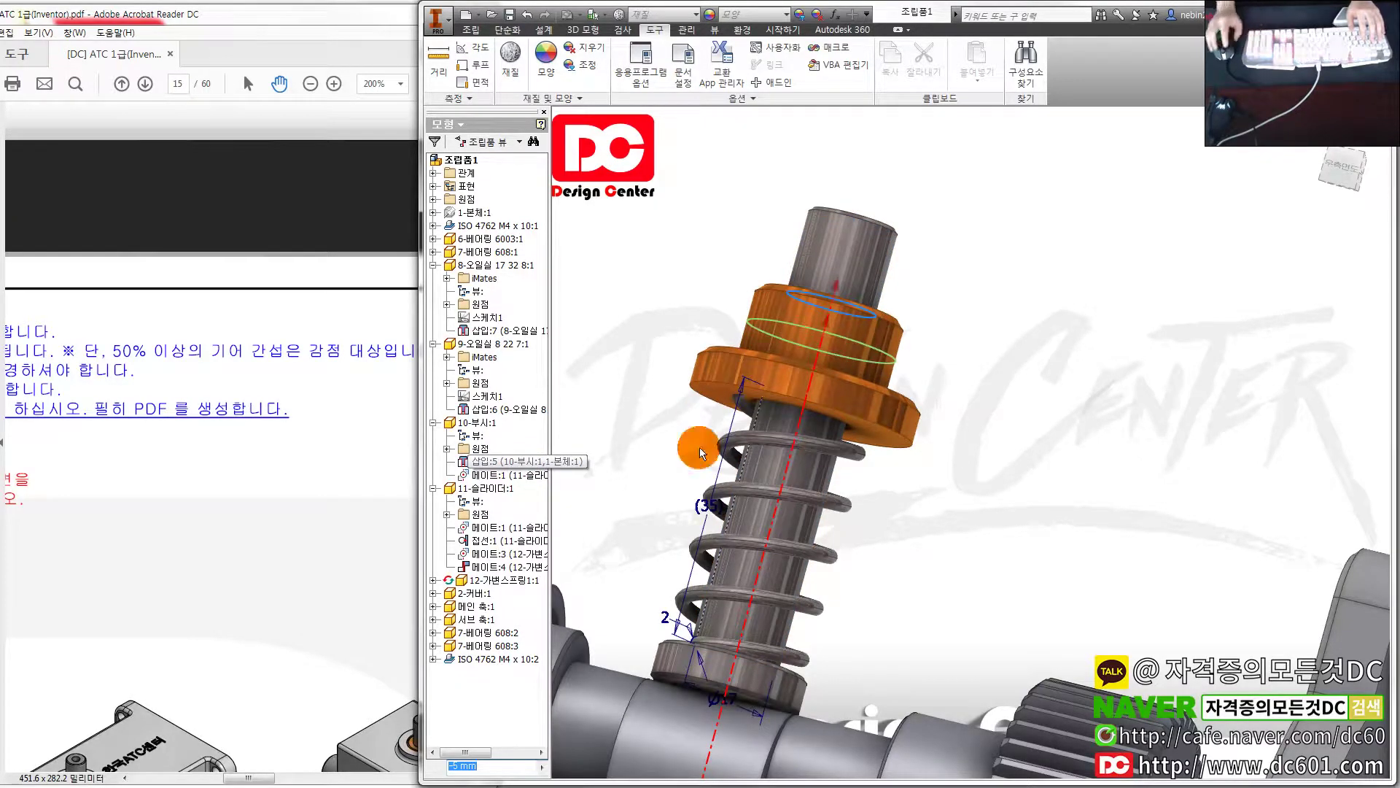
left_click(830, 448)
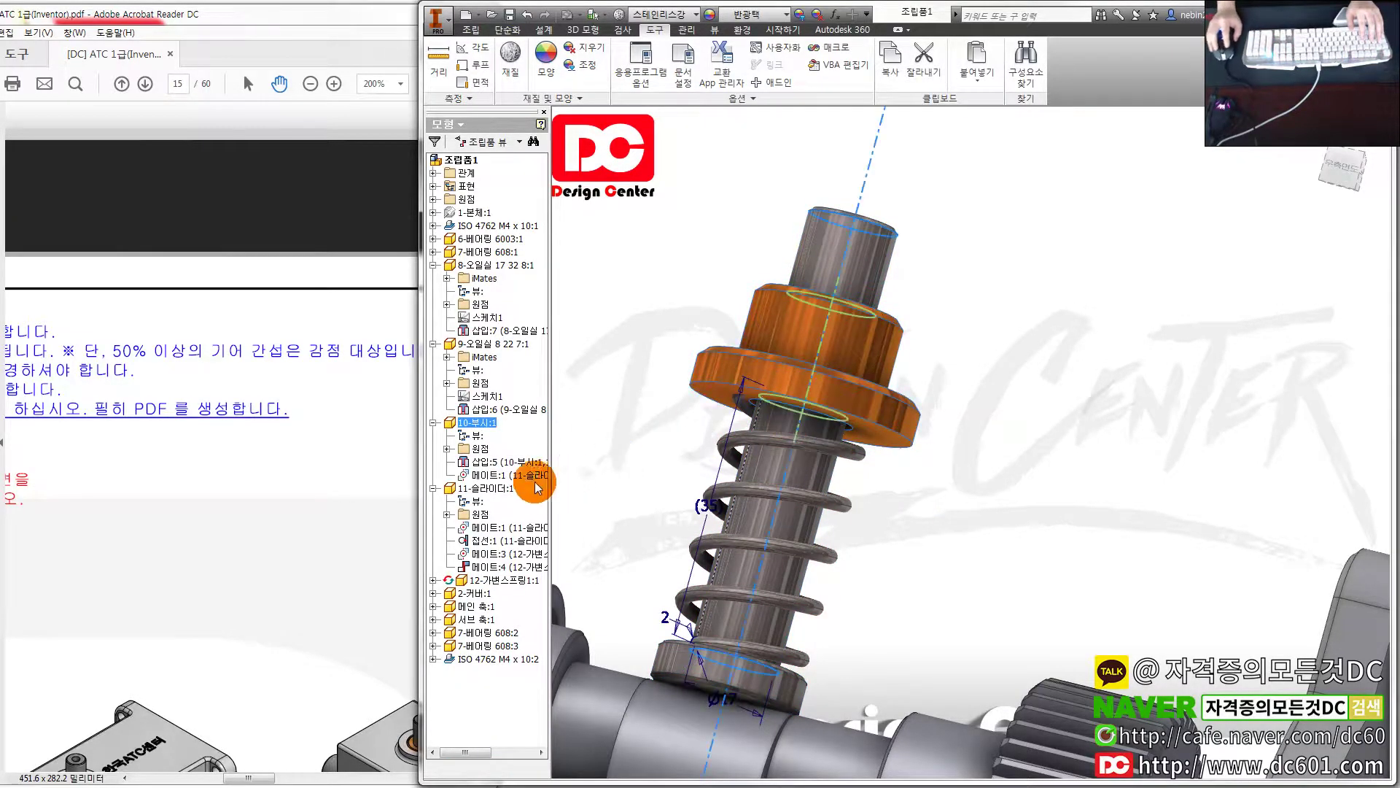
left_click(486, 461)
Mate the spring's top end against the collar's underside face
left_click(737, 408)
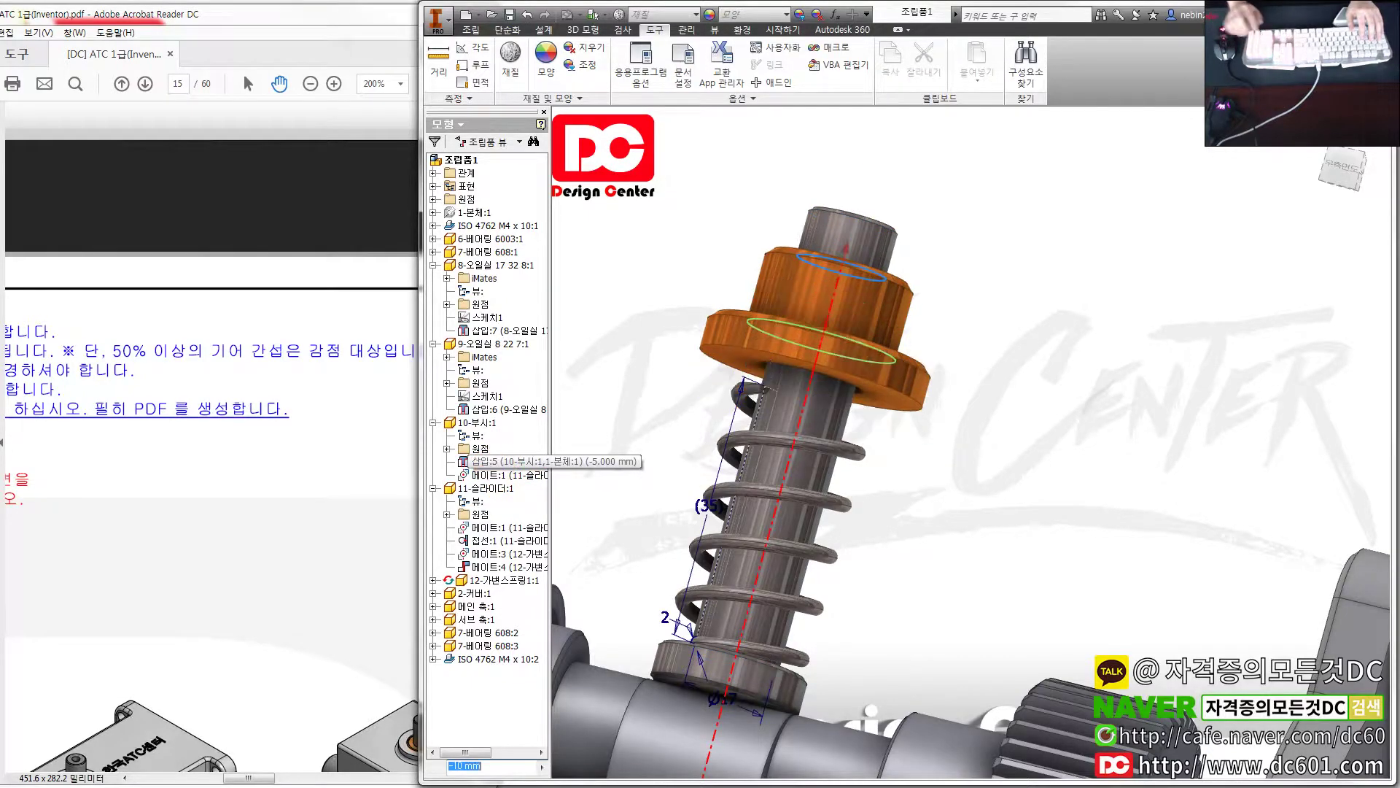
scroll(773, 397, "up", 3)
key("c")
left_click(820, 398)
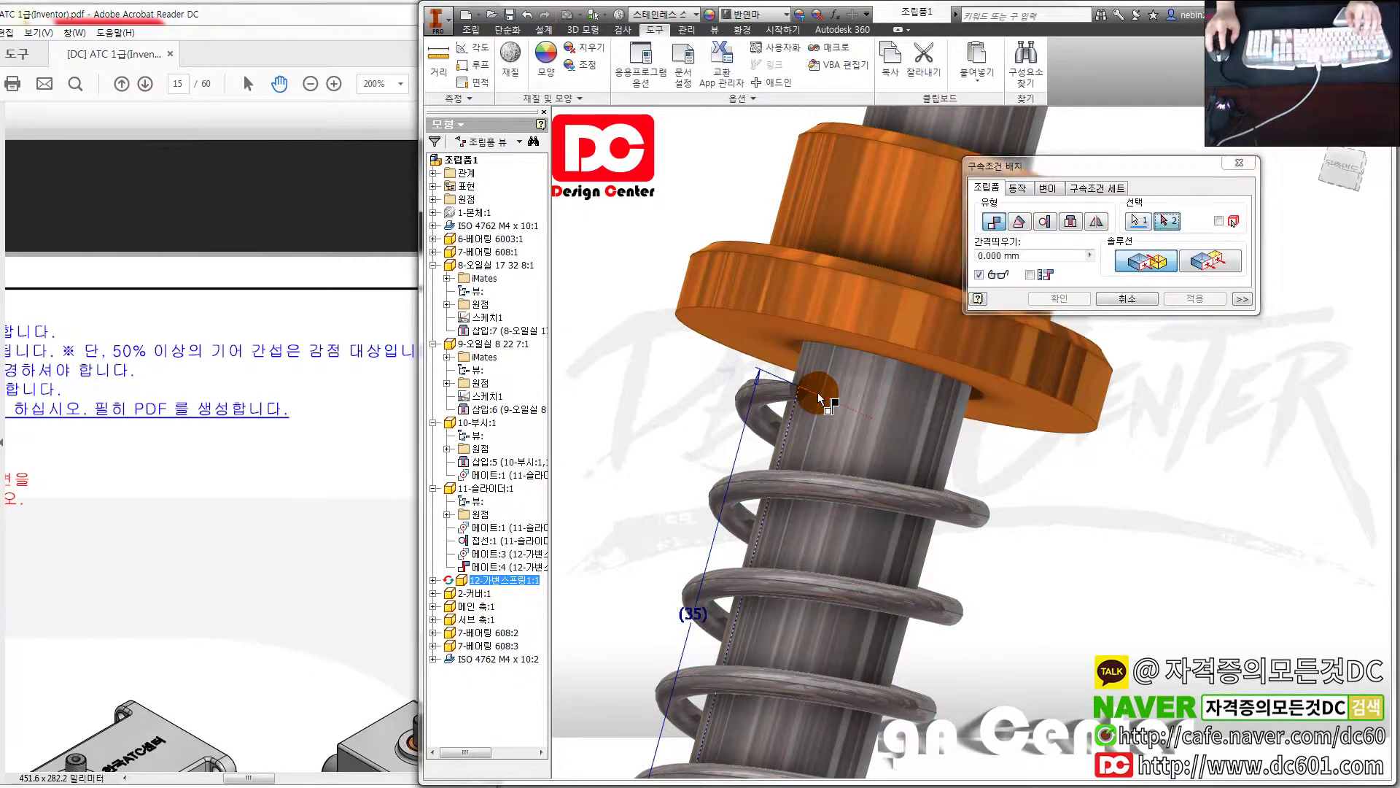
left_click(792, 338)
left_click(1060, 301)
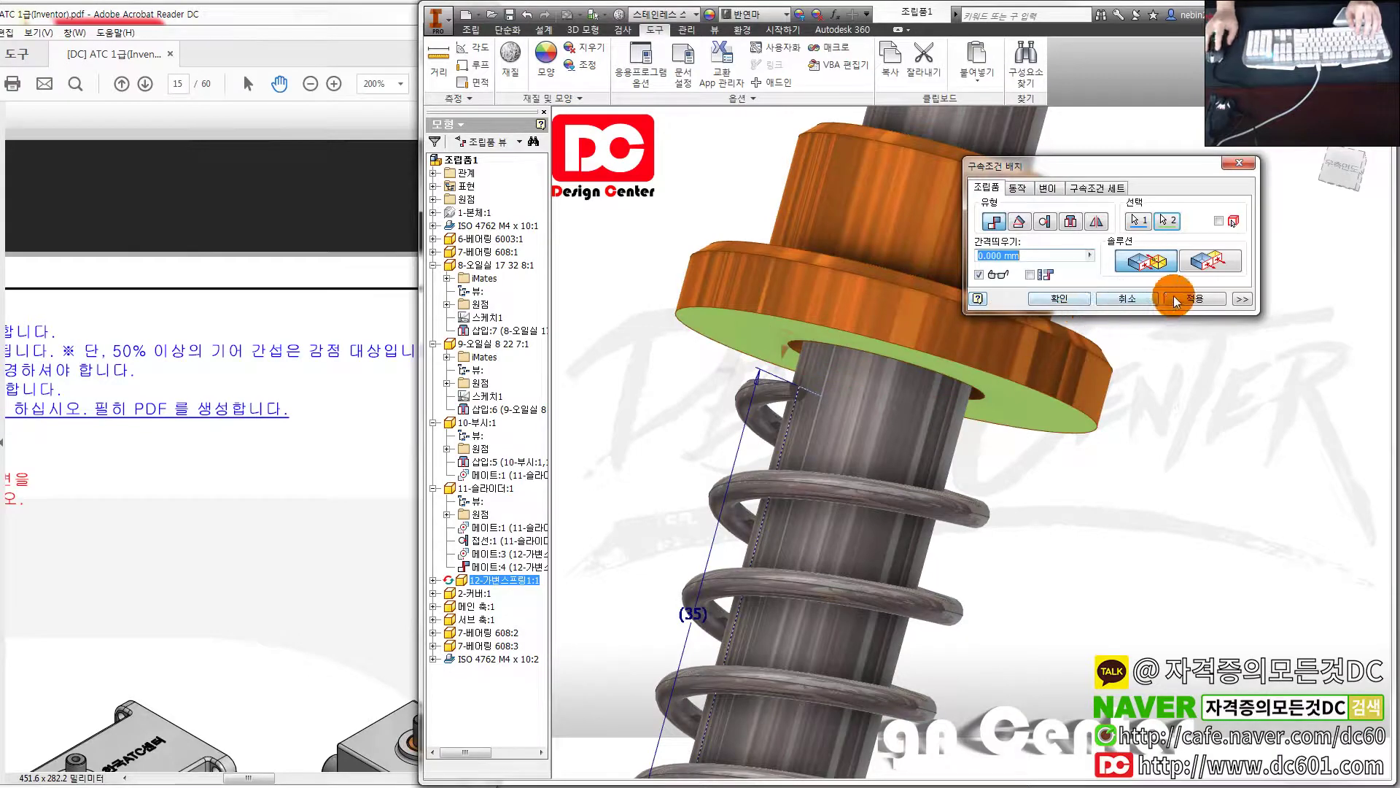
left_click(1137, 299)
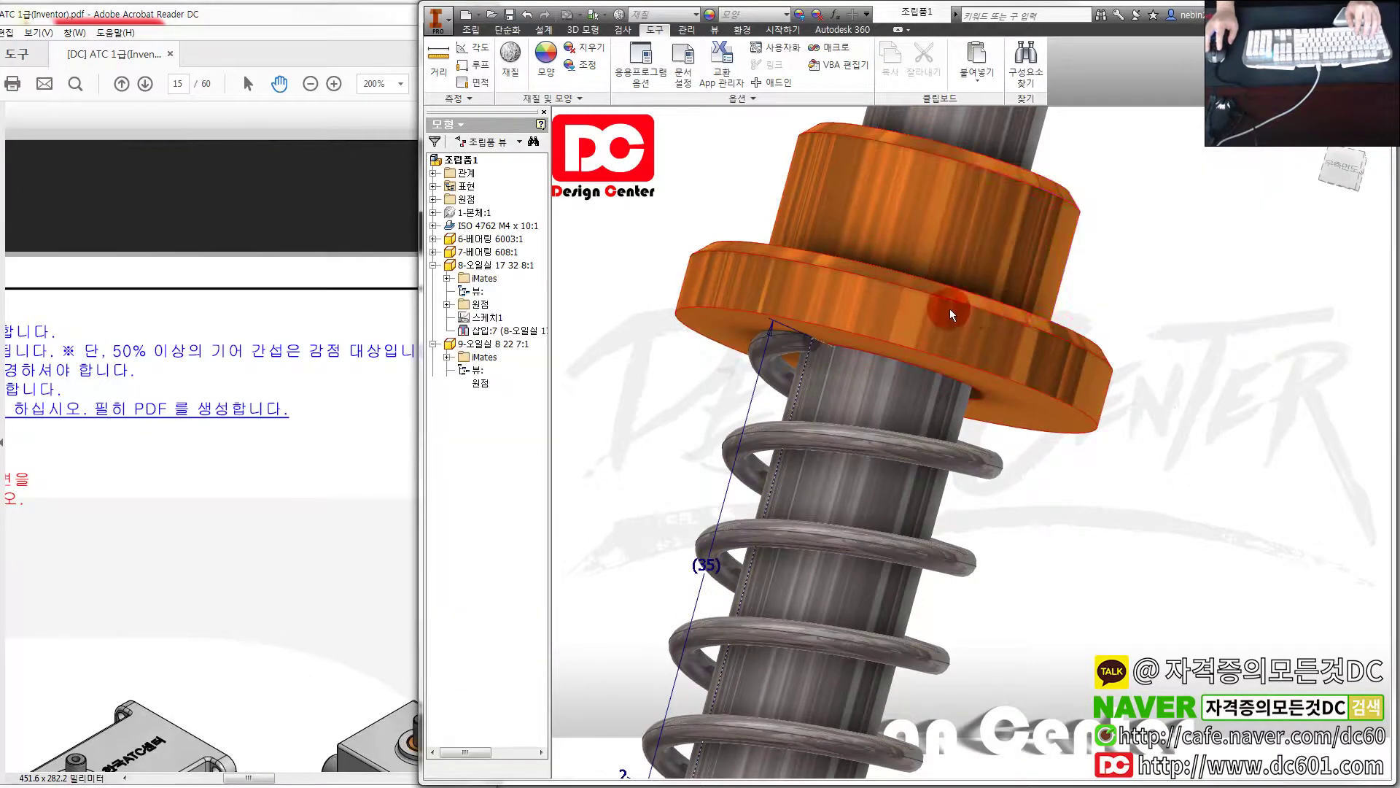
Accept the conflicting constraint relationship and inspect the slider's flagged tangent constraint
left_click(628, 361)
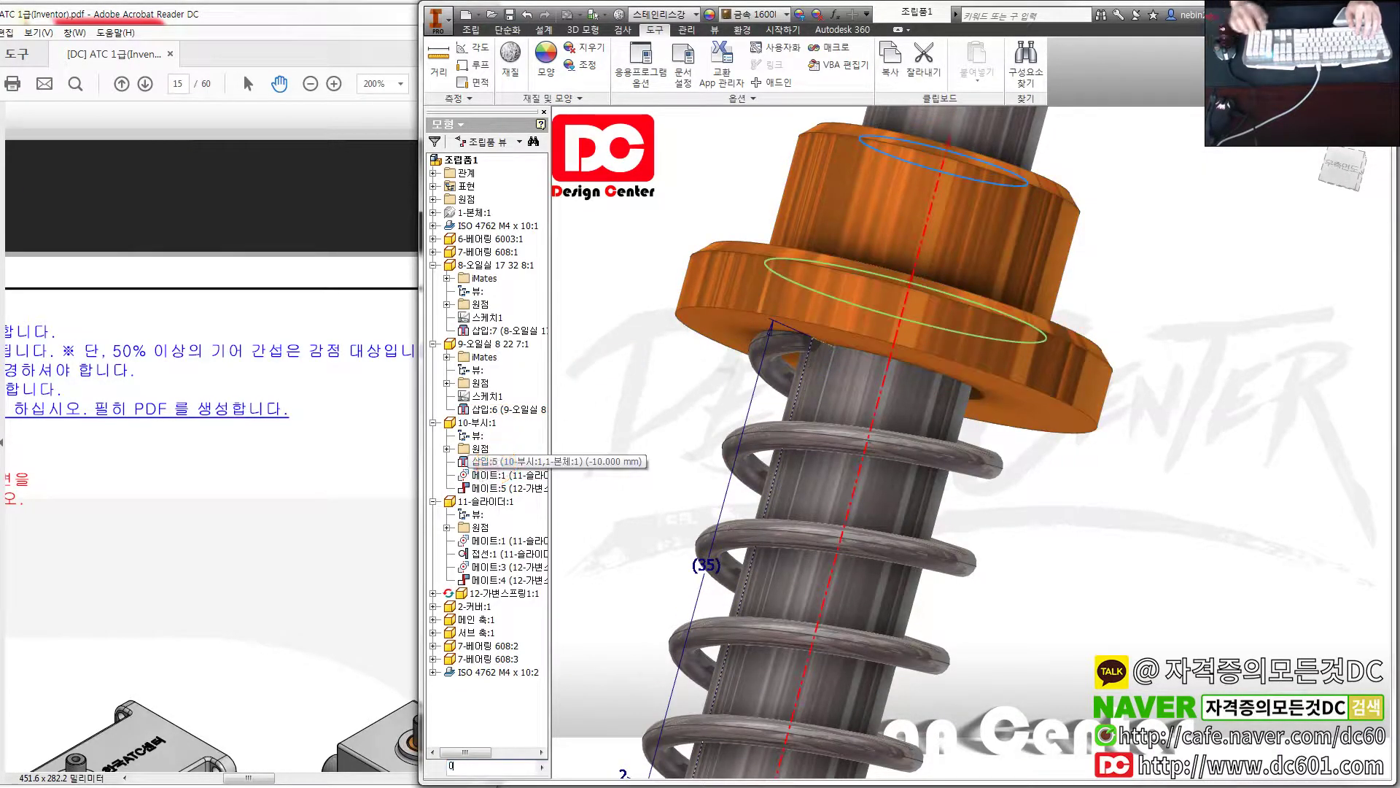
left_click(494, 467)
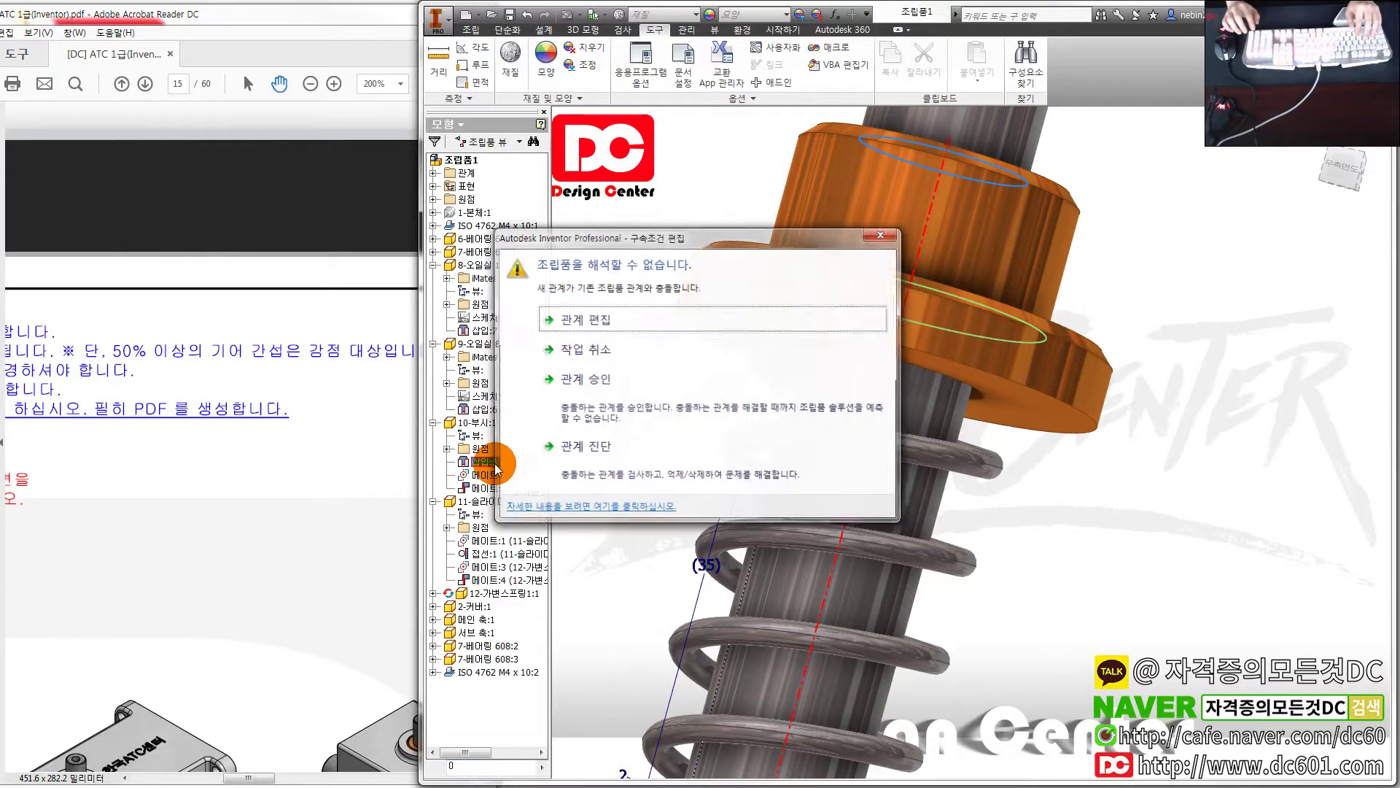
left_click(640, 374)
left_click(510, 554)
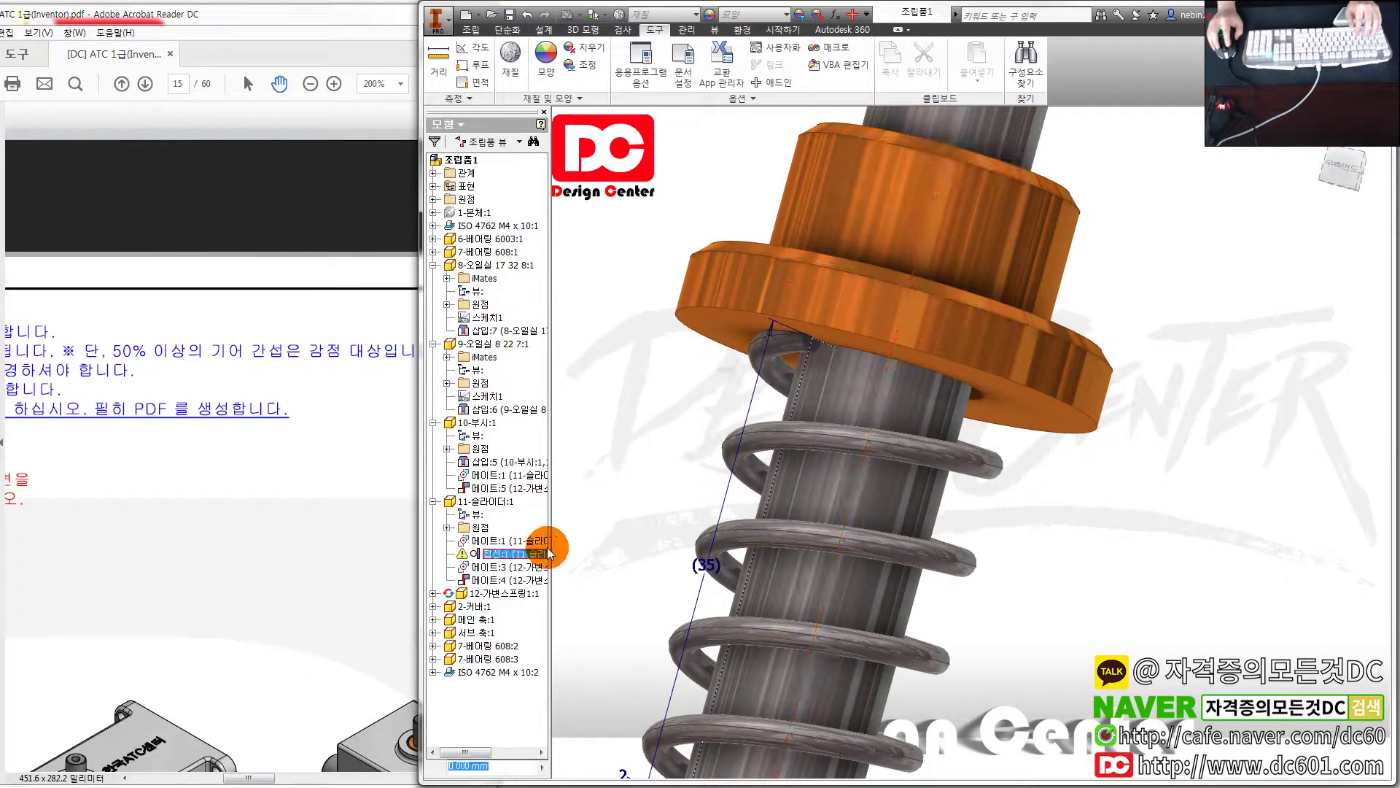
mouse_move(612, 538)
middle_mouse_down("shift")
mouse_move(740, 542)
mouse_move(793, 511)
middle_mouse_up("shift")
left_click(793, 512)
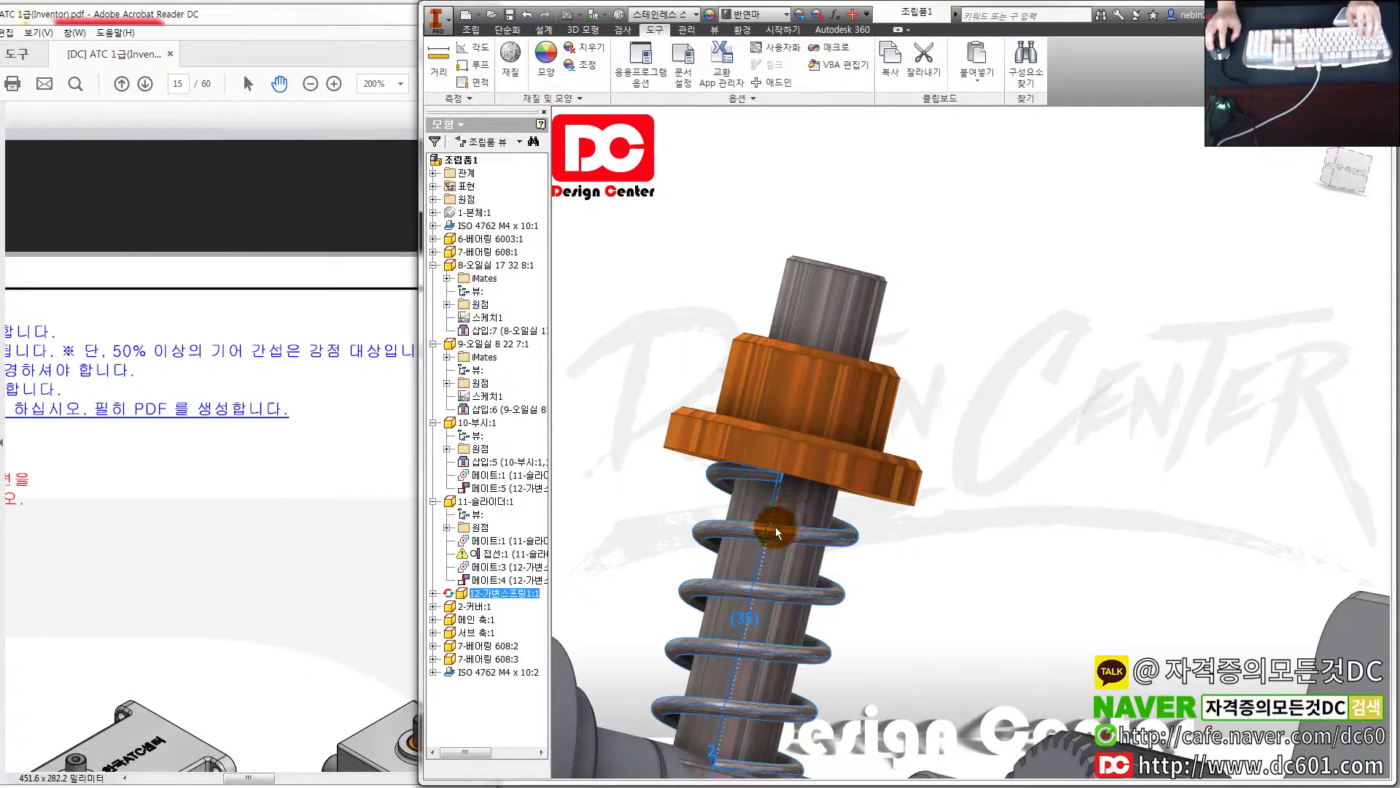
Dismiss the assembly update error and drag the slider along the shaft so the spring resolves
left_click_drag(776, 526, 713, 525)
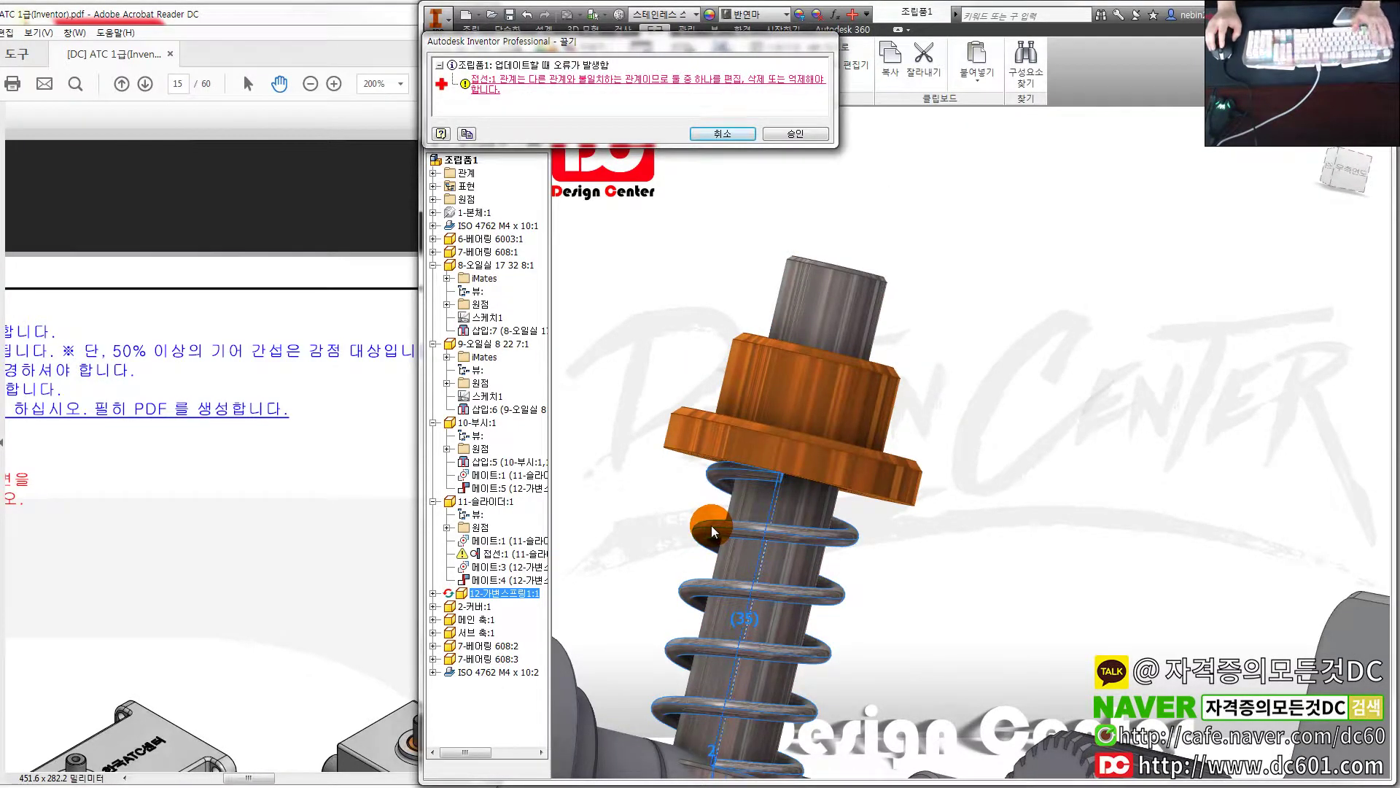
key("Escape")
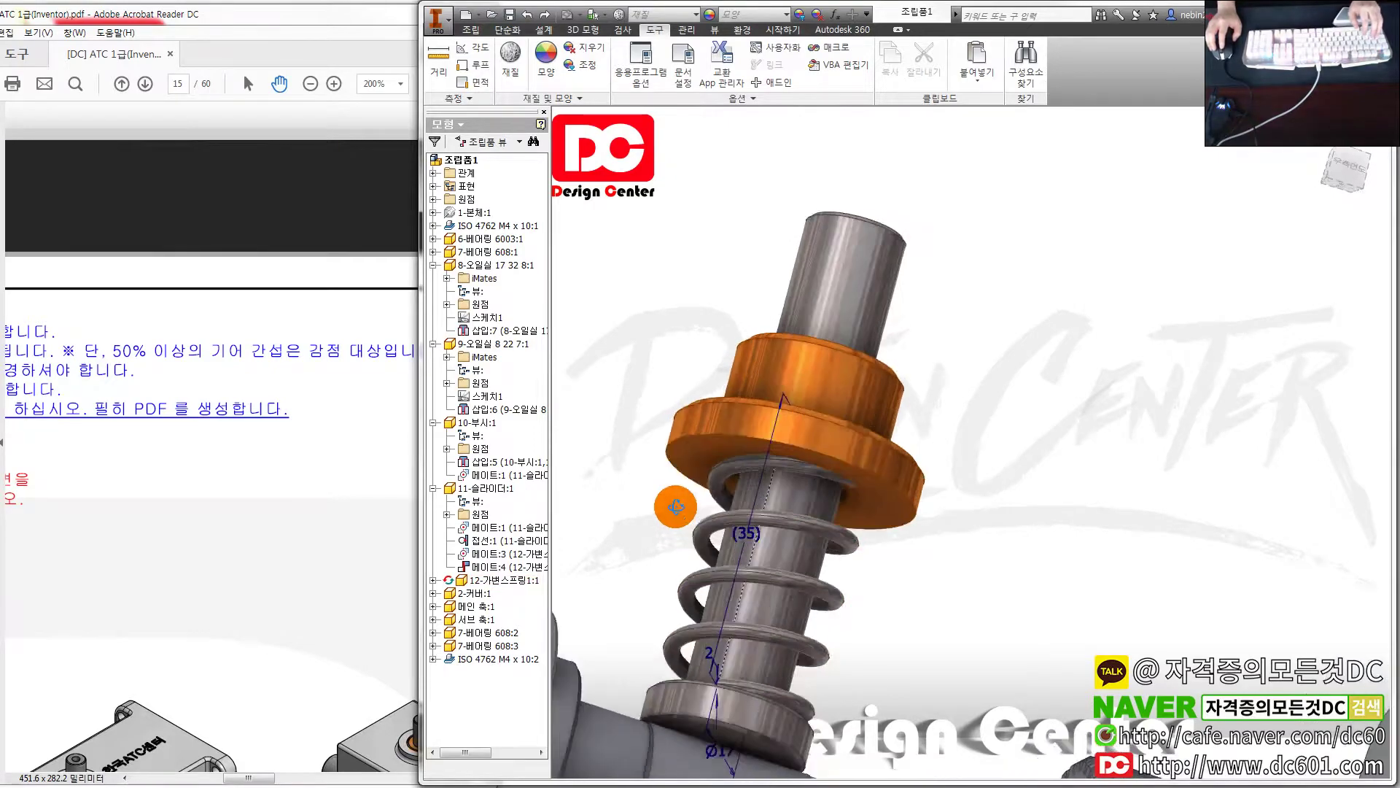
mouse_move(689, 531)
left_mouse_down()
mouse_move(789, 633)
mouse_move(780, 545)
left_mouse_up()
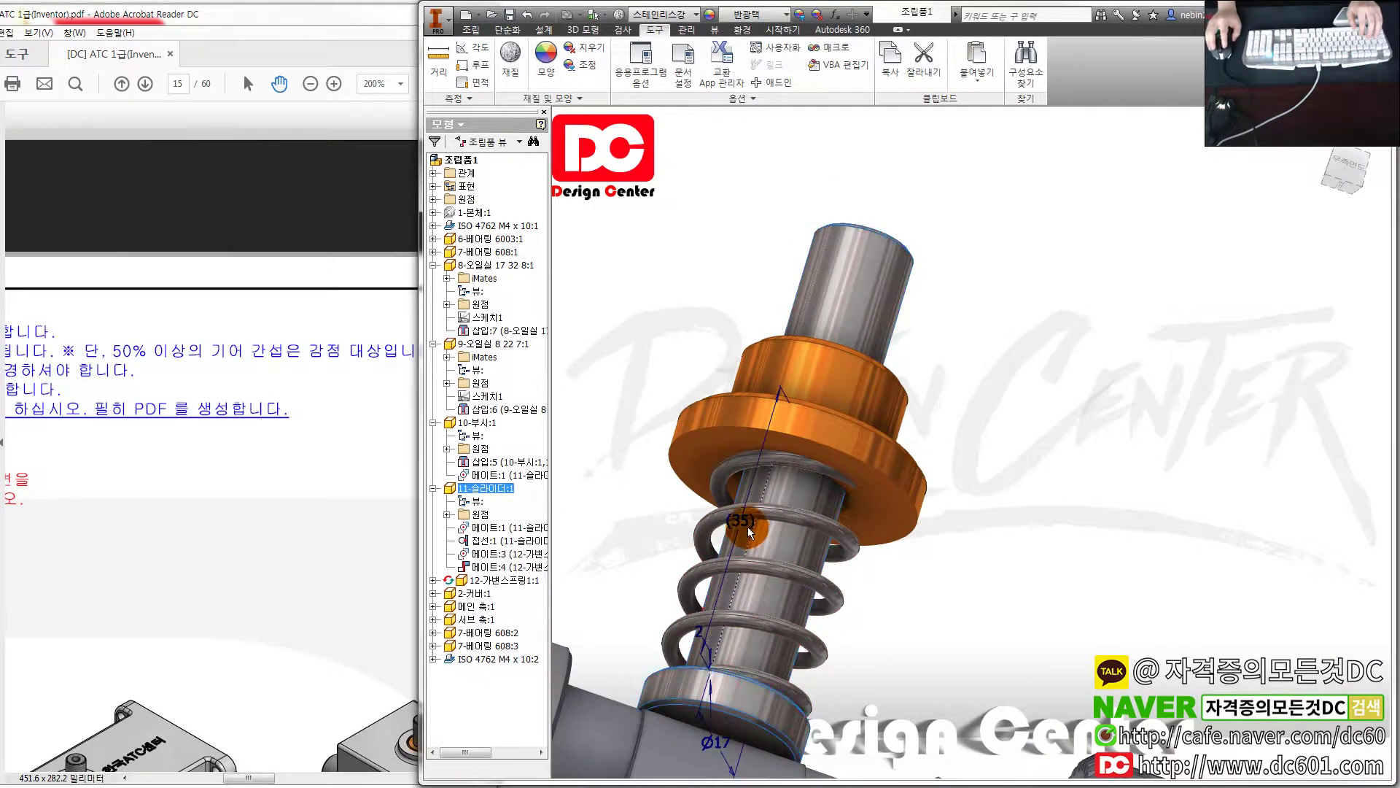
right_click(764, 510)
left_click(766, 467)
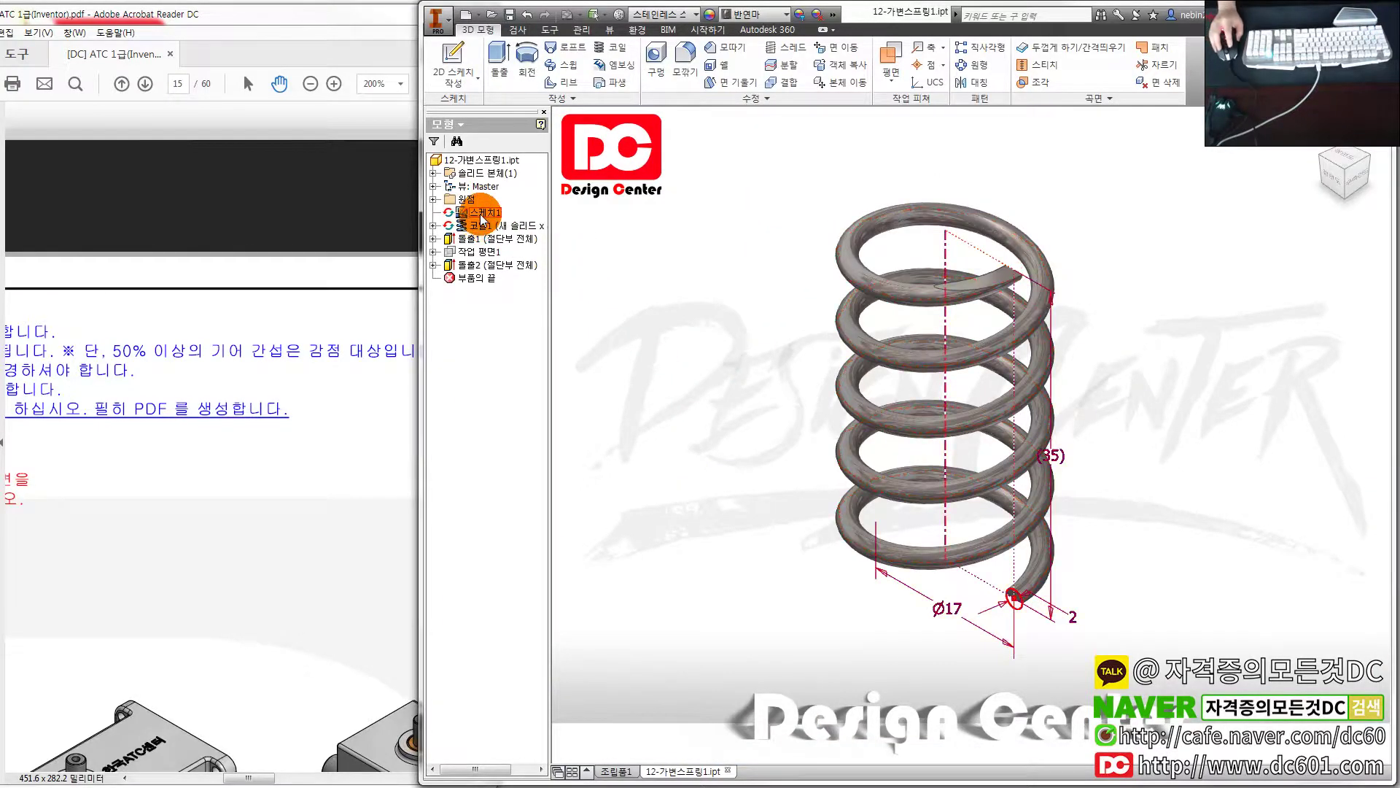
left_click(840, 562)
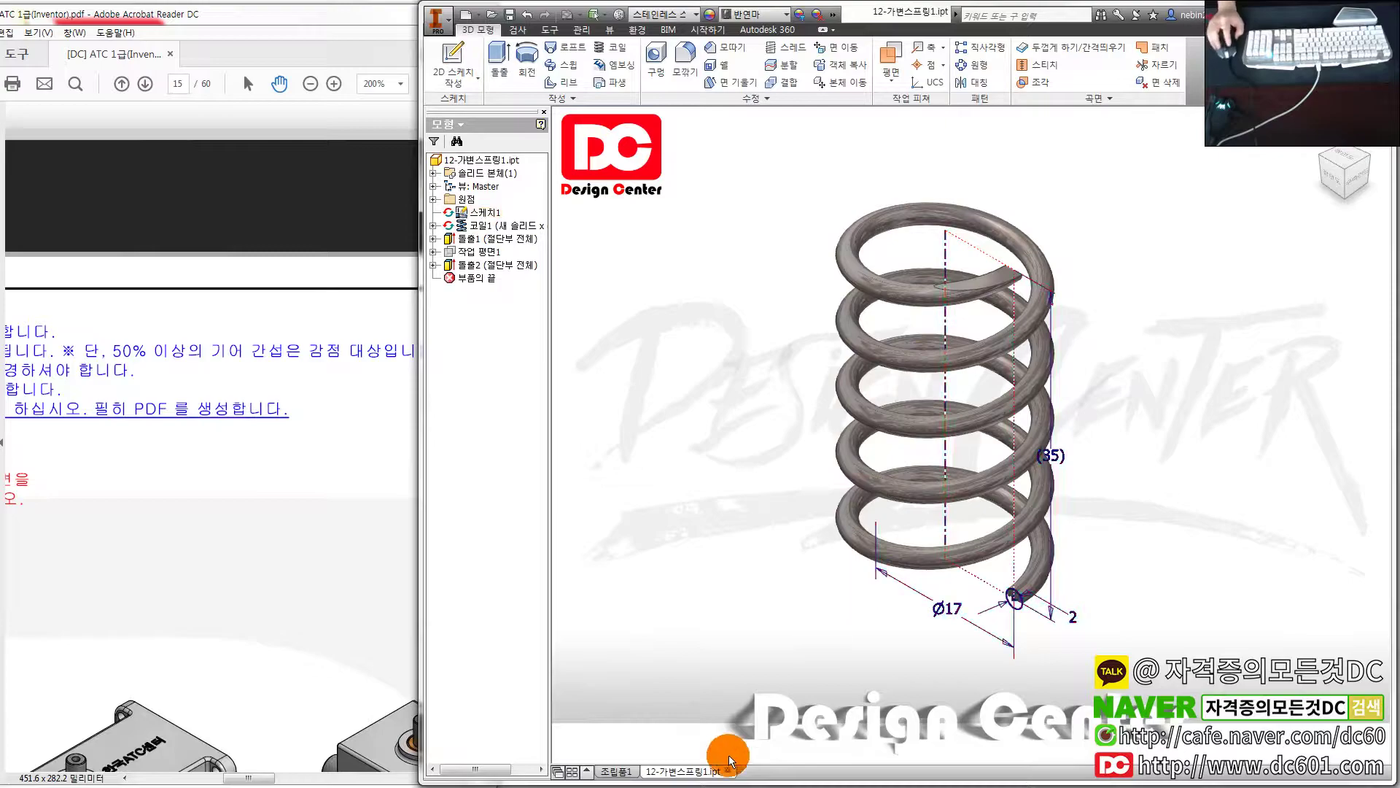
left_click(727, 773)
left_click(766, 428)
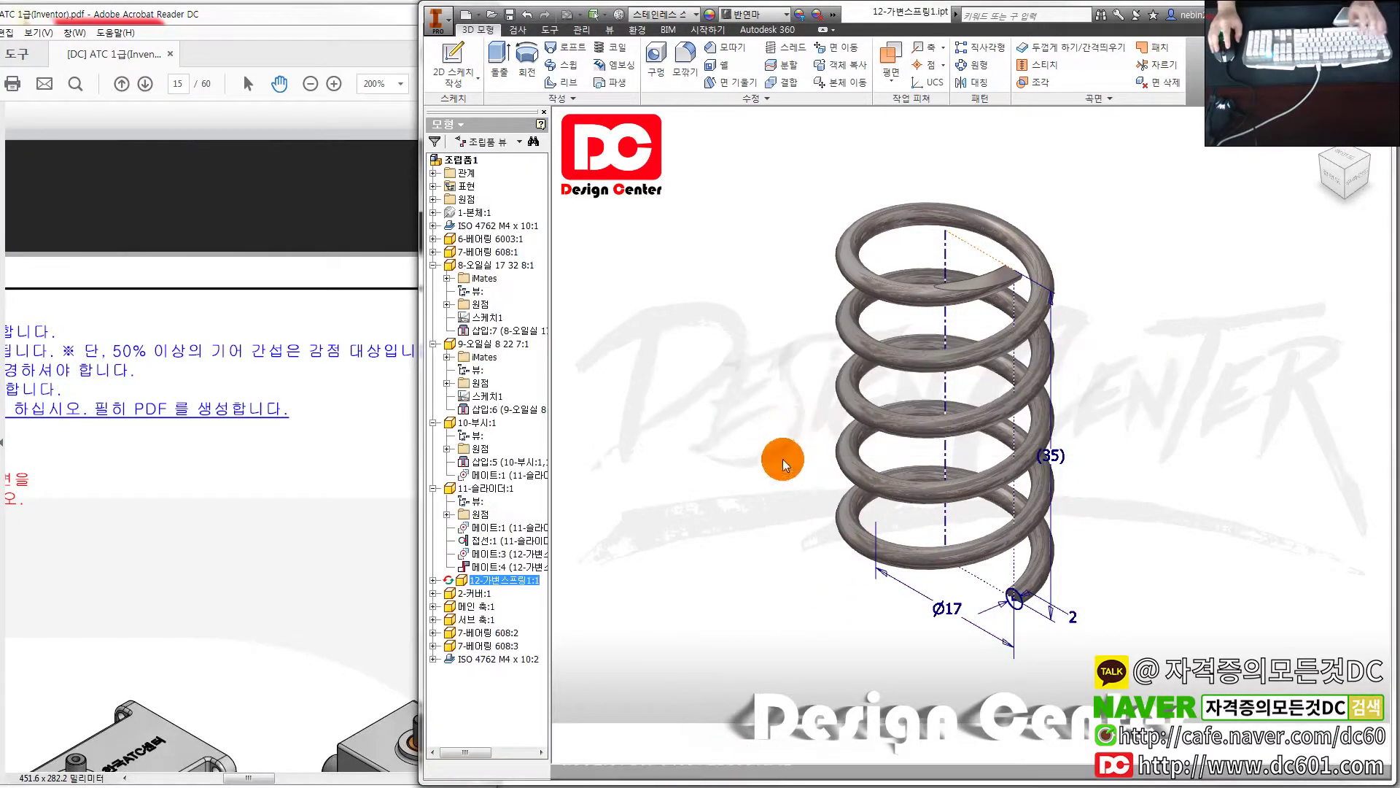
mouse_move(882, 521)
left_mouse_down()
mouse_move(872, 545)
mouse_move(794, 551)
left_mouse_up()
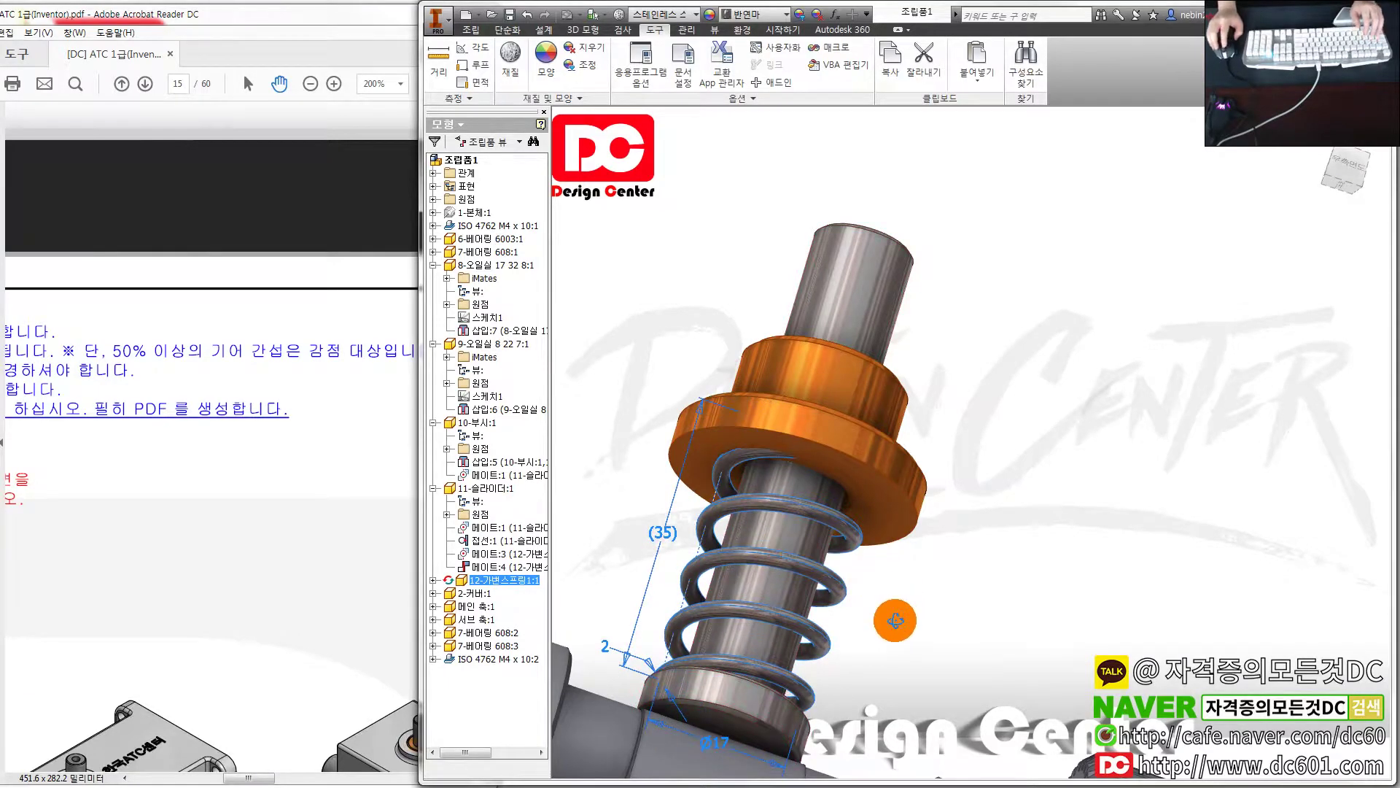
Drag the slider to check the adaptive spring stretches and compresses with it
left_click_drag(895, 620, 811, 502)
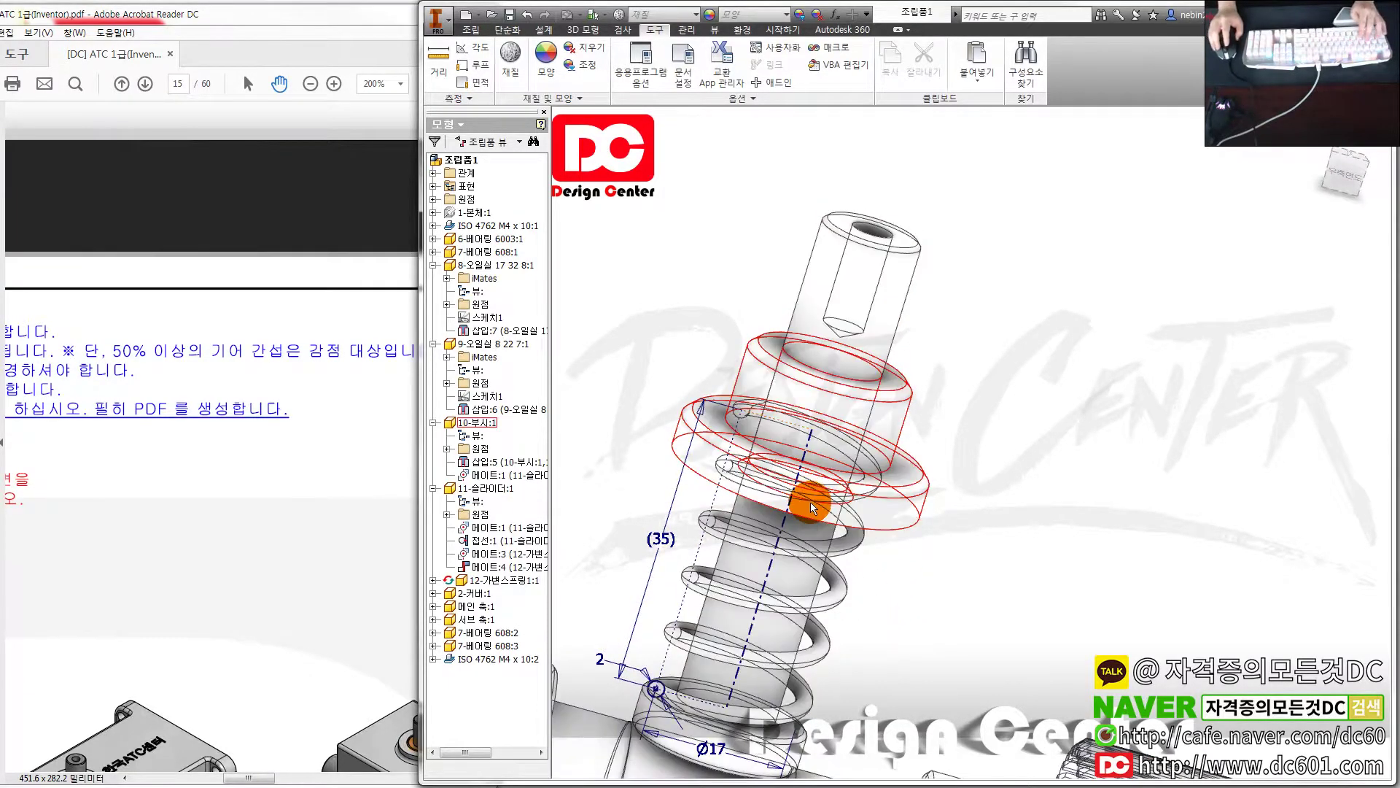
scroll(773, 417, "up", 1)
scroll(773, 418, "up", 2)
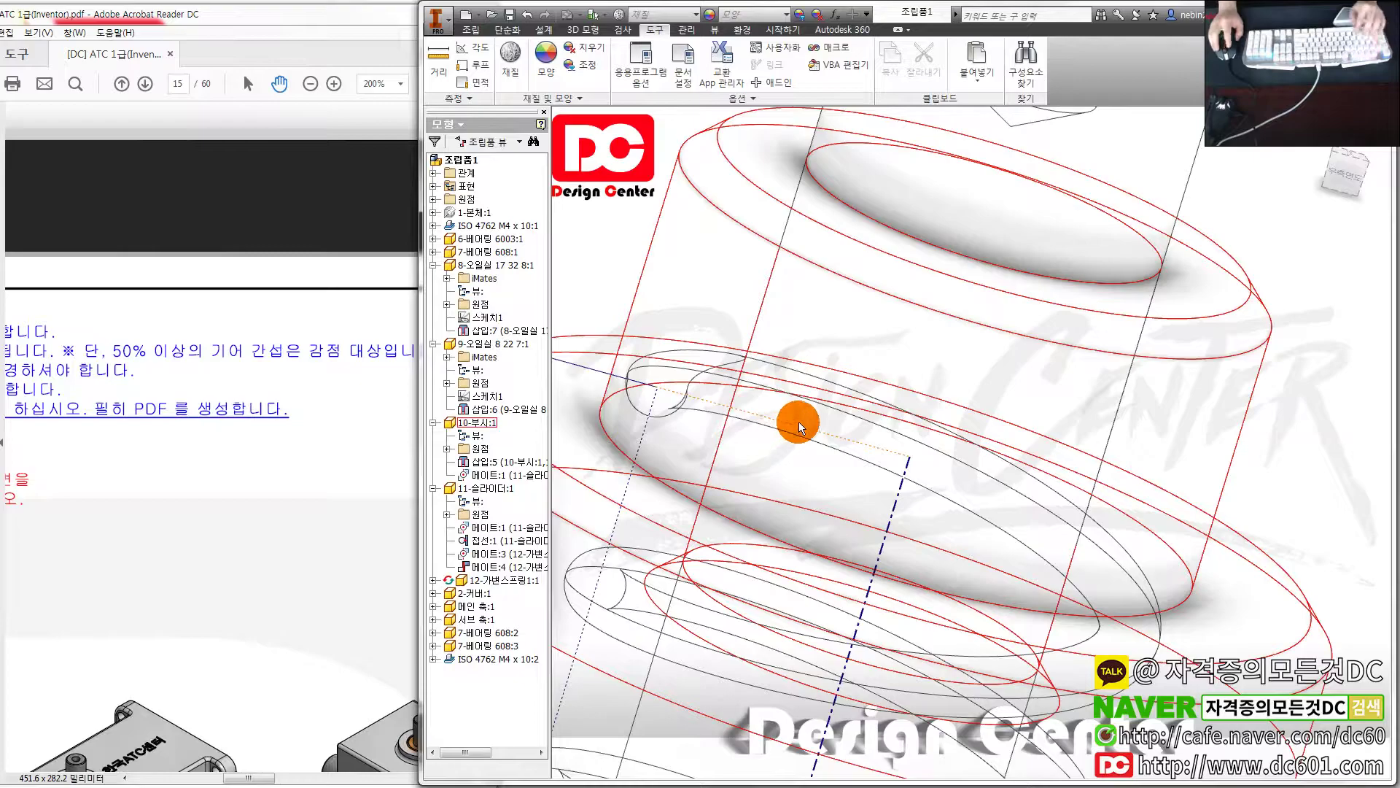
scroll(797, 426, "down", 2)
scroll(802, 436, "down", 1)
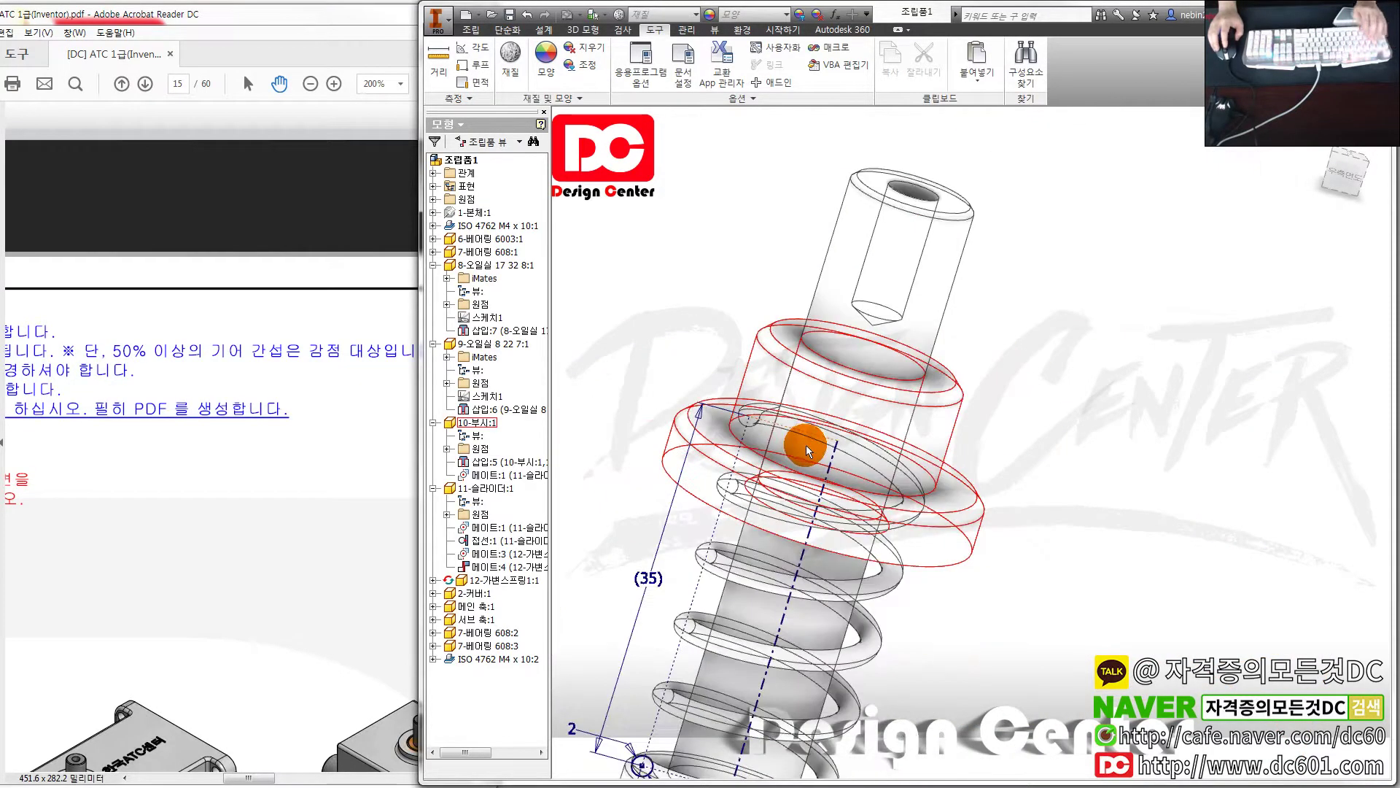
mouse_move(937, 504)
left_mouse_down()
mouse_move(952, 470)
mouse_move(951, 509)
left_mouse_up()
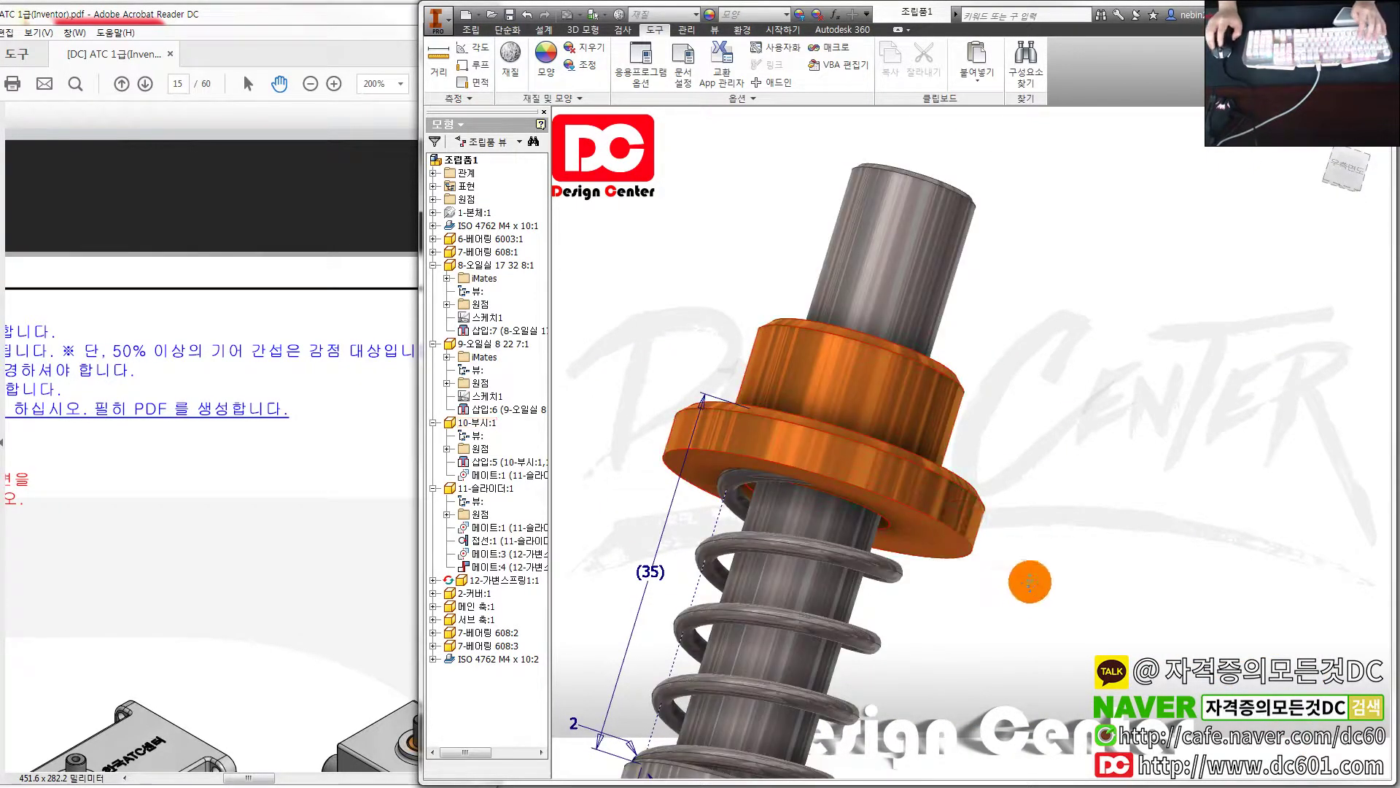
mouse_move(836, 593)
left_mouse_down()
mouse_move(845, 566)
mouse_move(675, 559)
mouse_move(796, 675)
left_mouse_up()
left_click(876, 625)
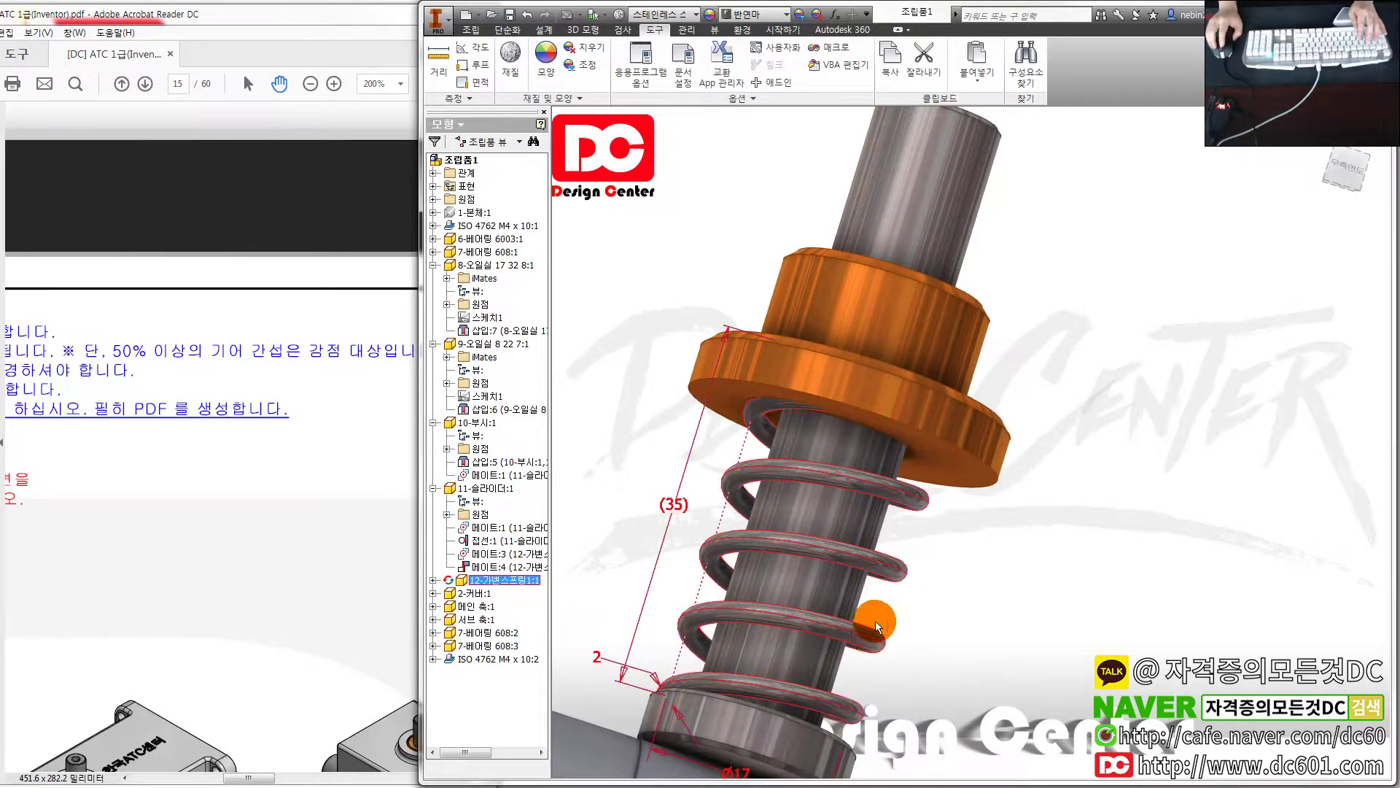
left_click_drag(828, 539, 475, 557)
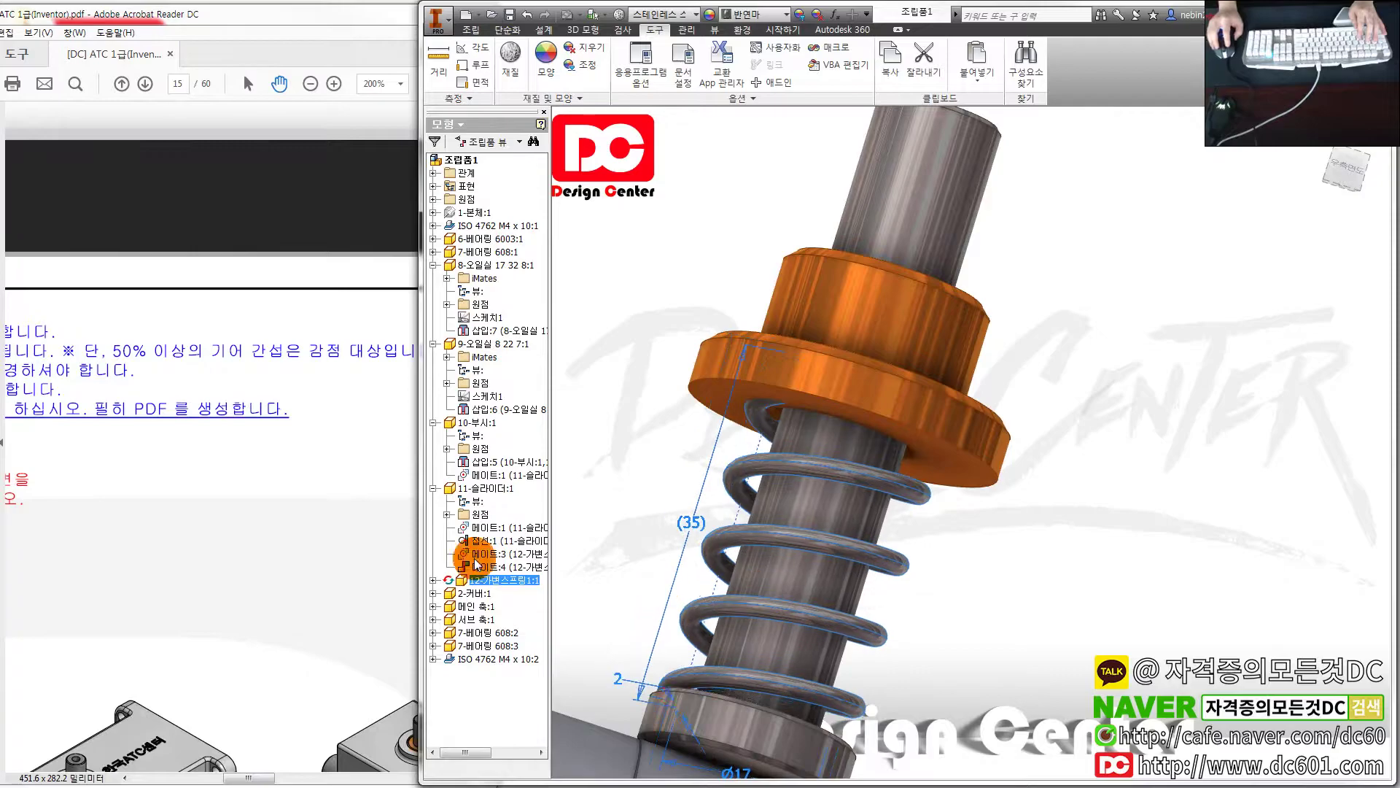
Compare against the reference PDF's spring and exploded drawings, then return to the assembly
left_click(269, 508)
scroll(269, 508, "down", 5, "ctrl")
scroll(309, 506, "up", 2, "ctrl")
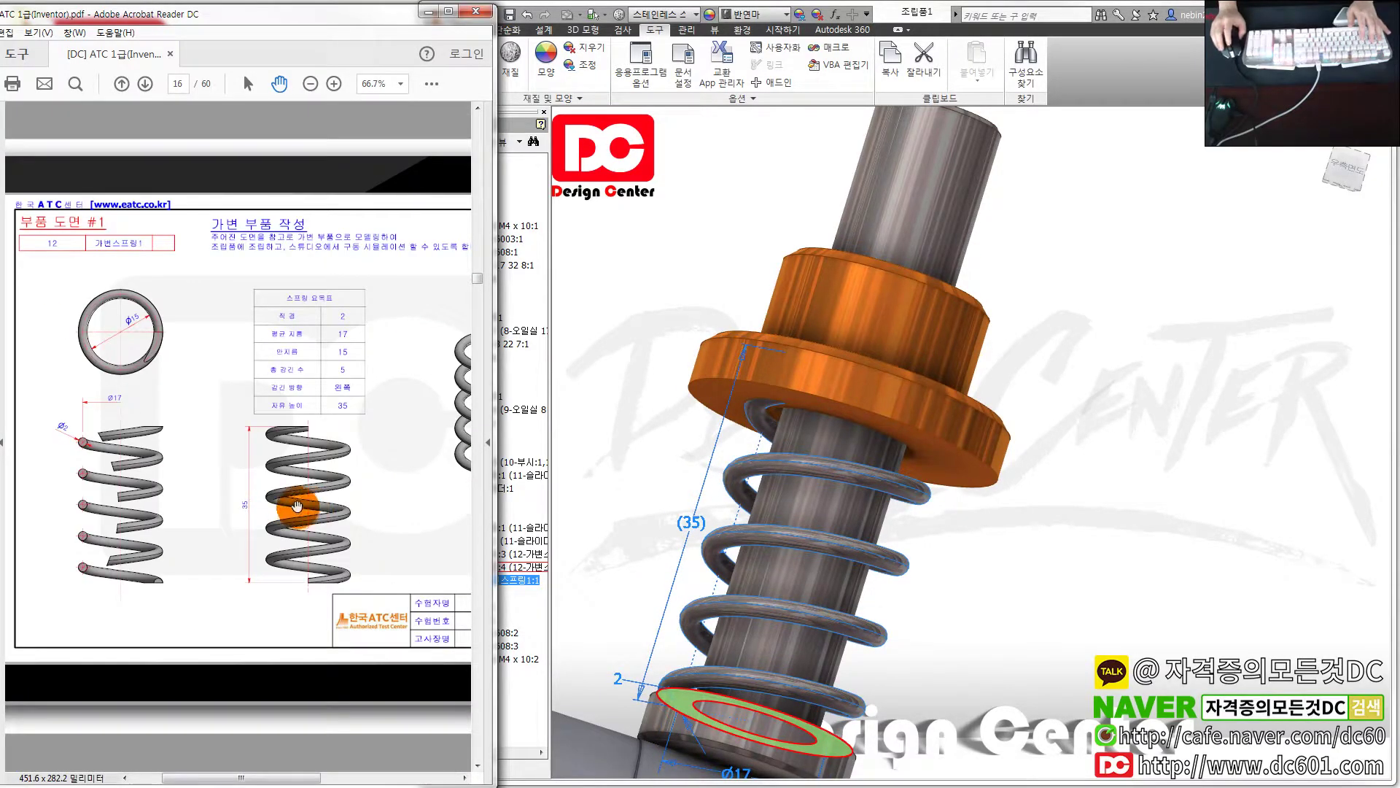
scroll(296, 505, "up", 5)
scroll(285, 467, "up", 1, "ctrl")
scroll(292, 452, "up", 1, "ctrl")
scroll(240, 470, "up", 1, "ctrl")
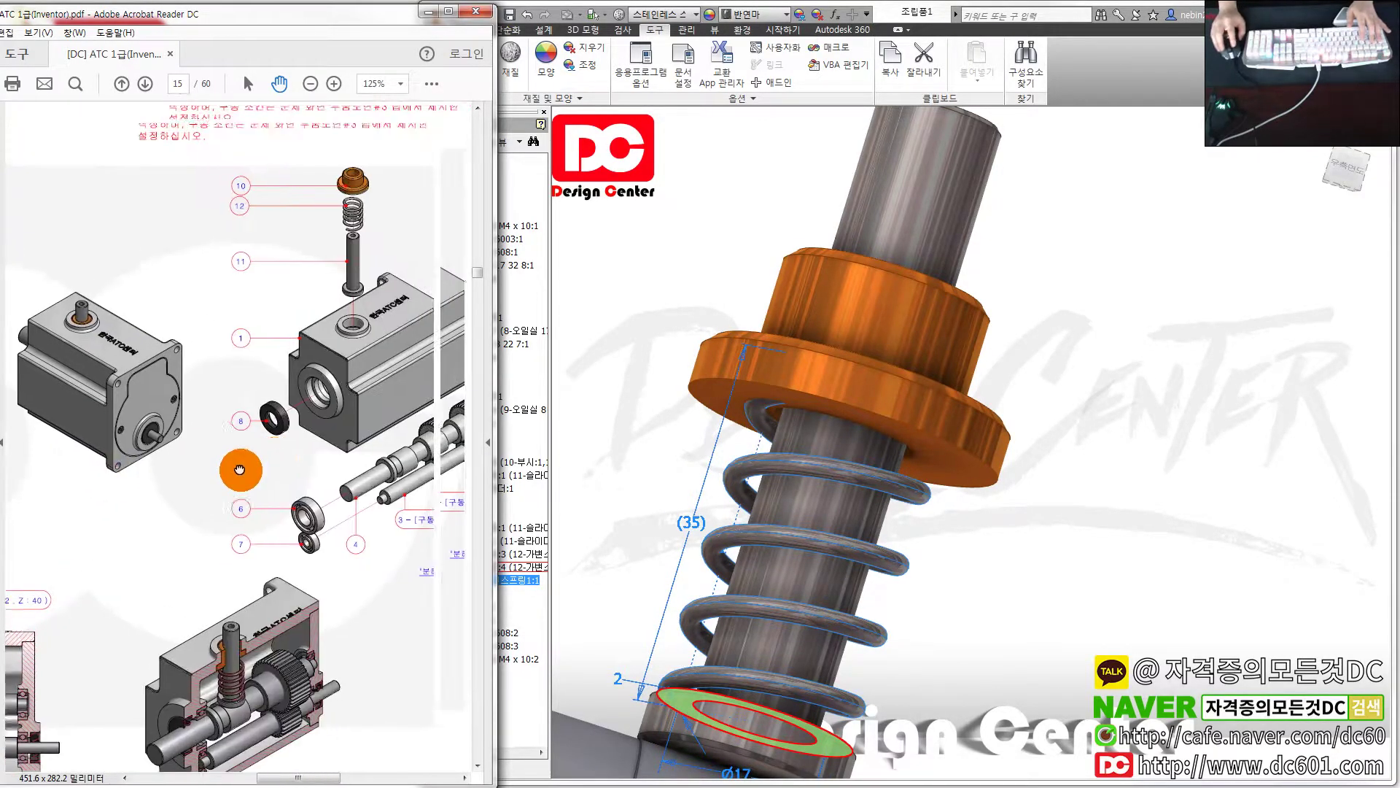
left_click_drag(240, 470, 197, 486)
left_click(684, 448)
middle_click_drag(655, 442, 731, 427)
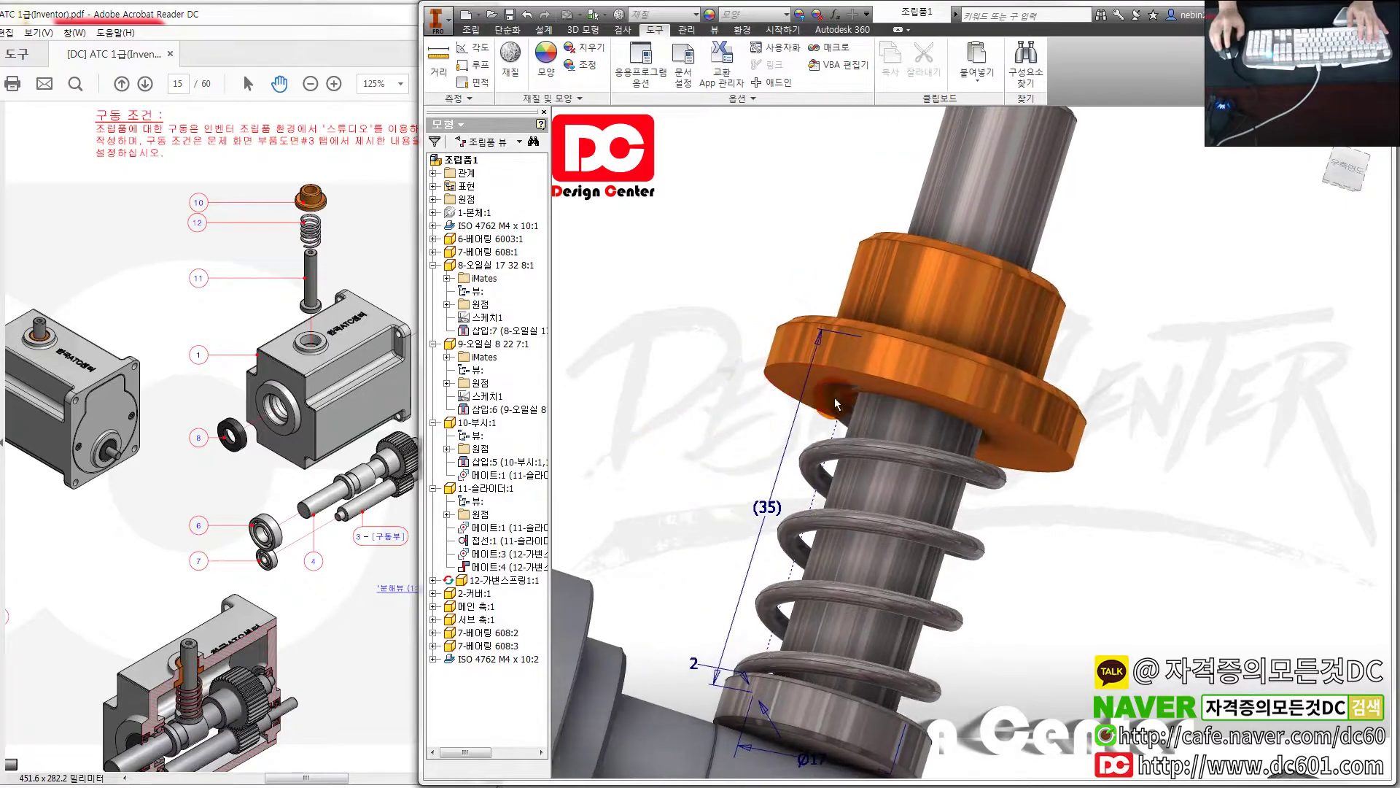
left_click(961, 371)
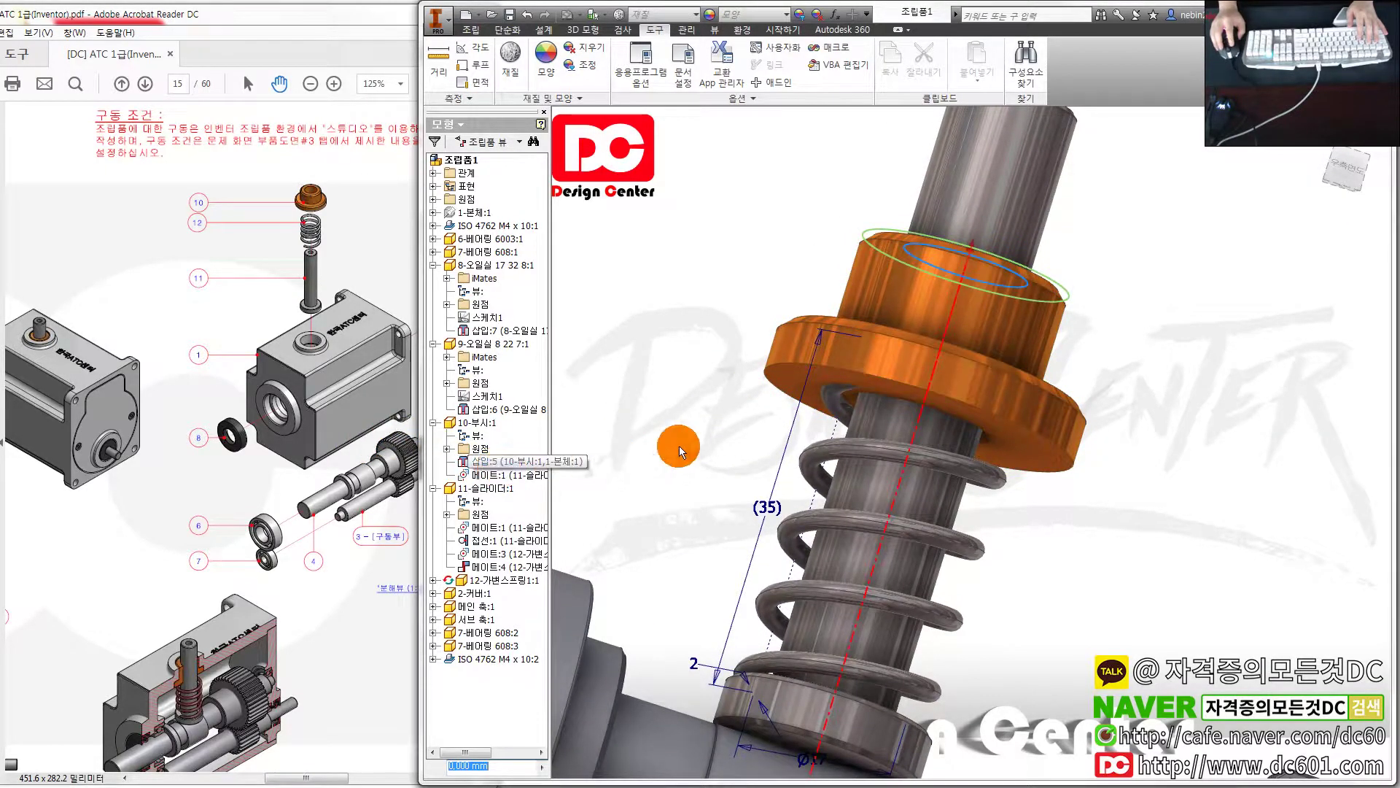
mouse_move(703, 527)
middle_mouse_down("shift")
mouse_move(928, 536)
mouse_move(712, 460)
mouse_move(578, 456)
mouse_move(767, 451)
middle_mouse_up("shift")
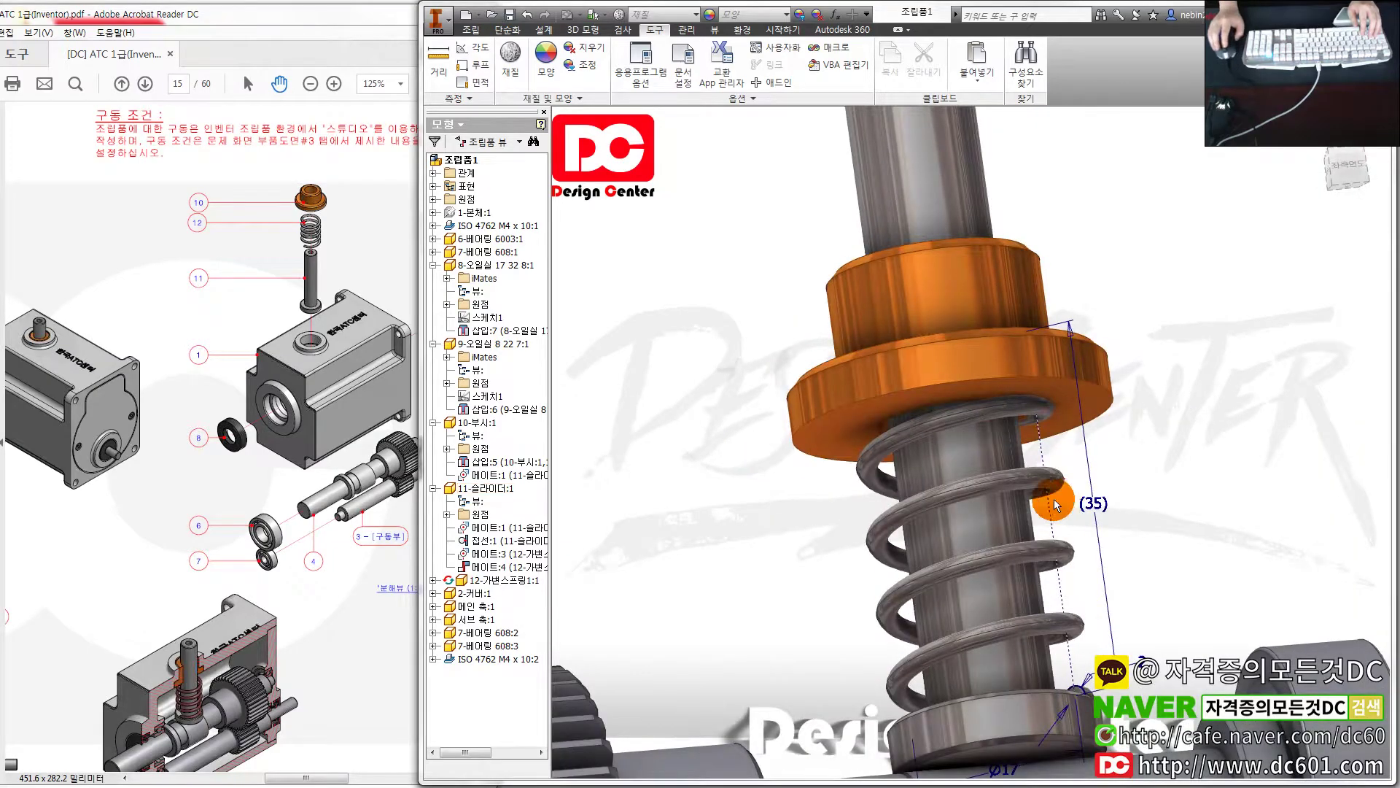
mouse_move(1055, 503)
middle_mouse_down("shift")
mouse_move(682, 472)
mouse_move(727, 457)
mouse_move(838, 561)
mouse_move(1054, 438)
middle_mouse_up("shift")
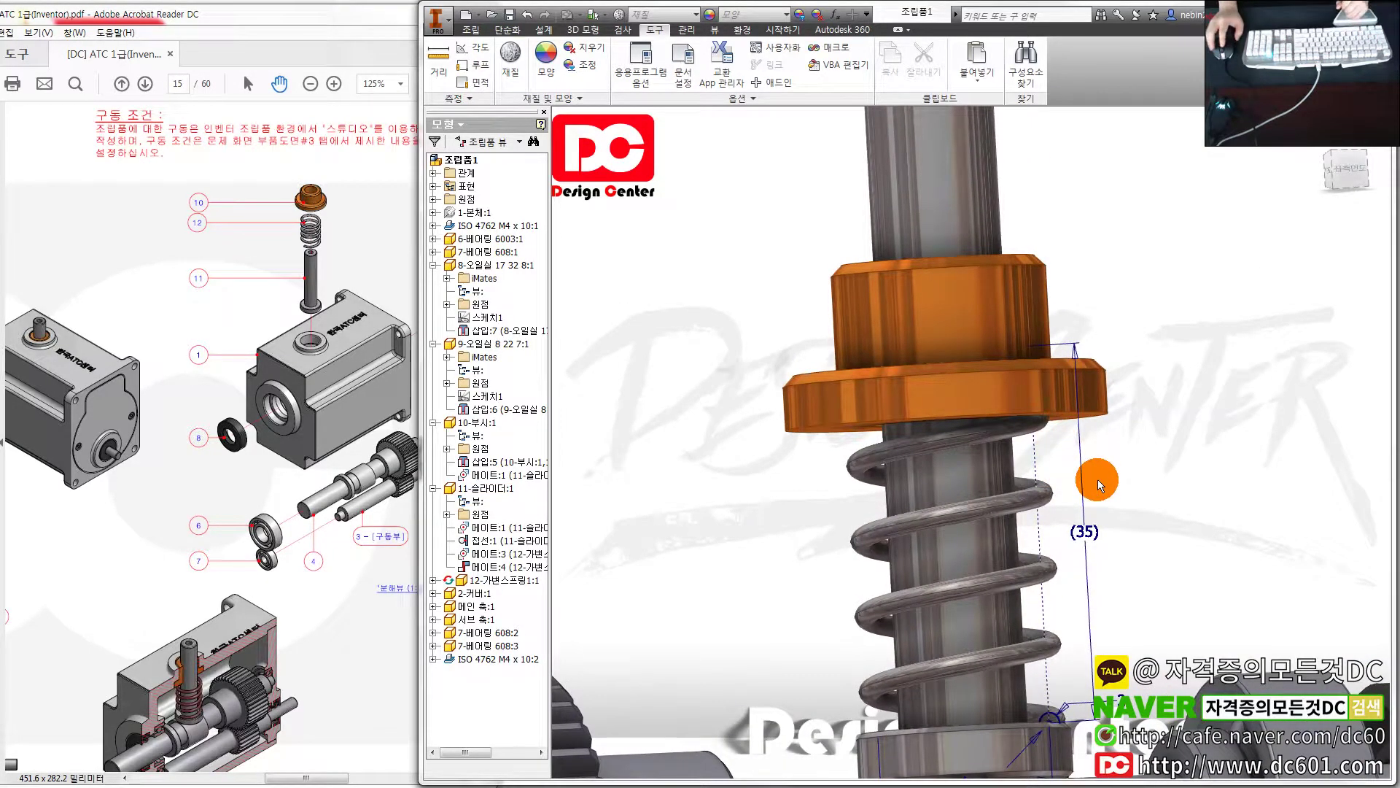
left_click(1005, 531)
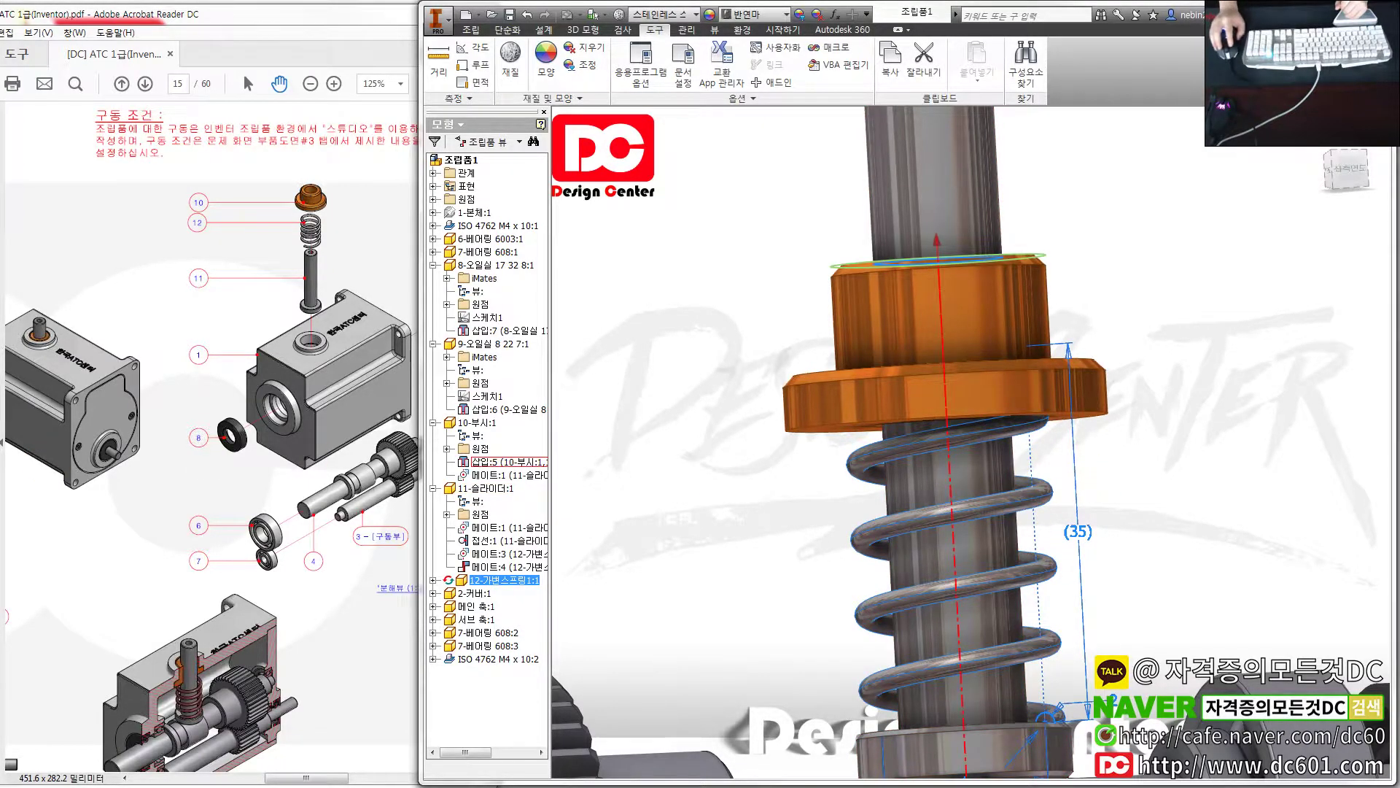
middle_click_drag(690, 570, 644, 497)
left_click(643, 498)
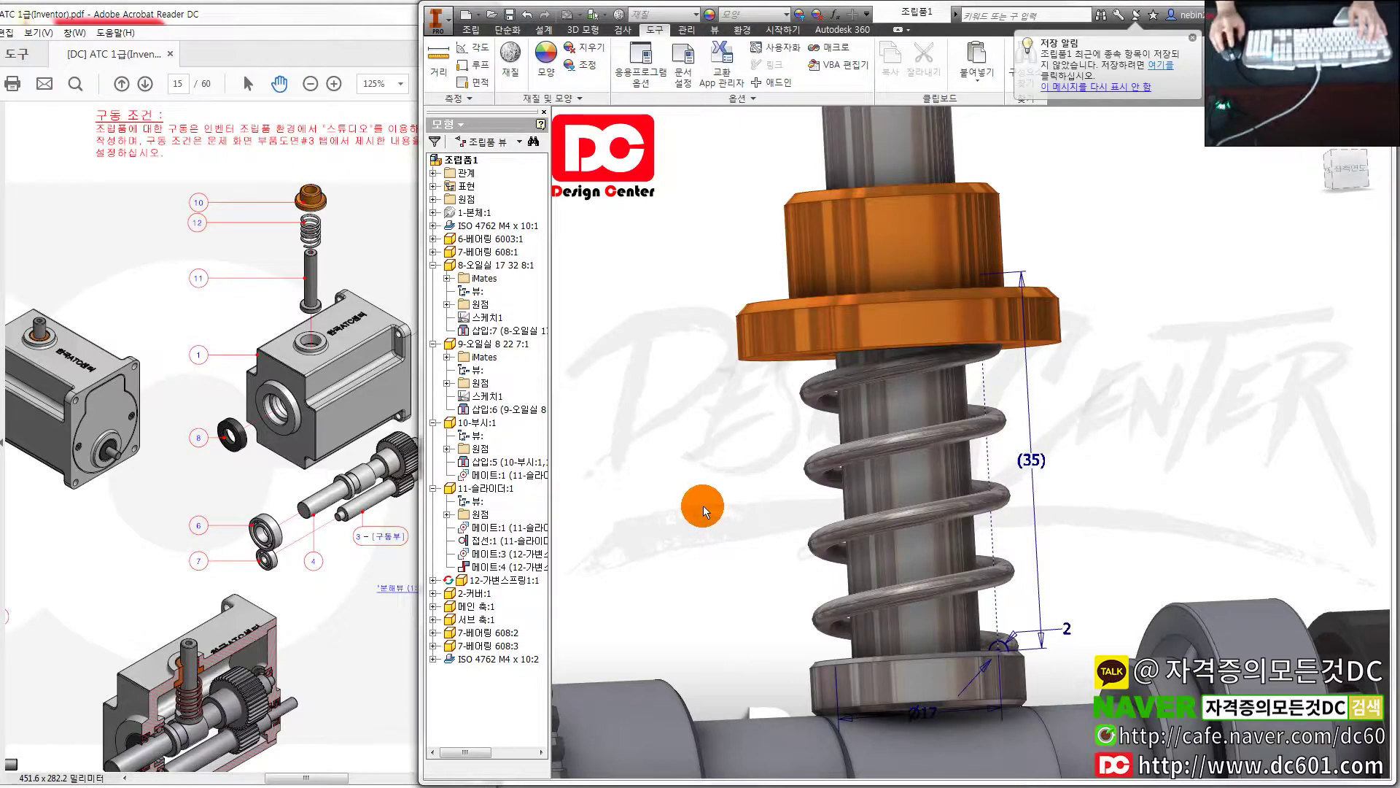
middle_click_drag(1053, 575, 1061, 601, "shift")
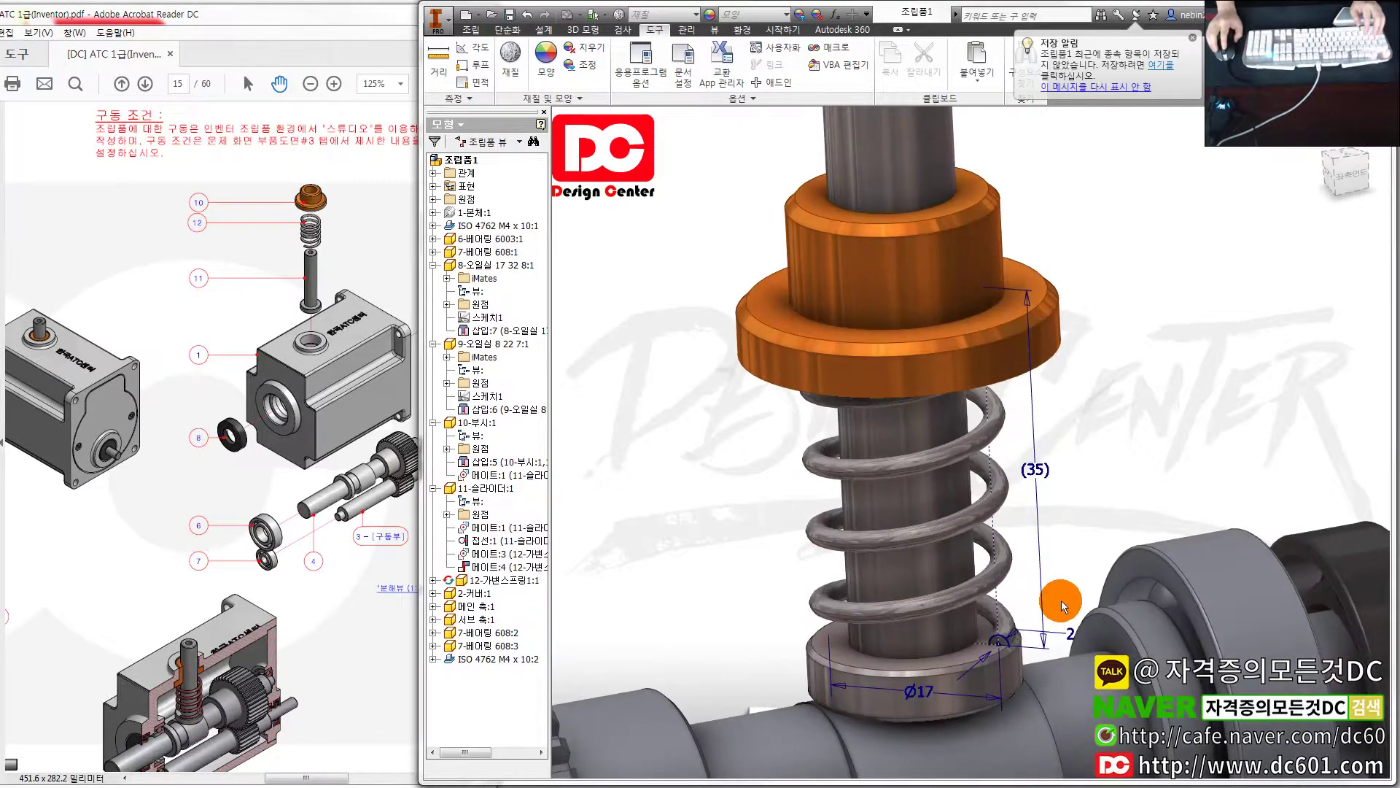
left_click(975, 501)
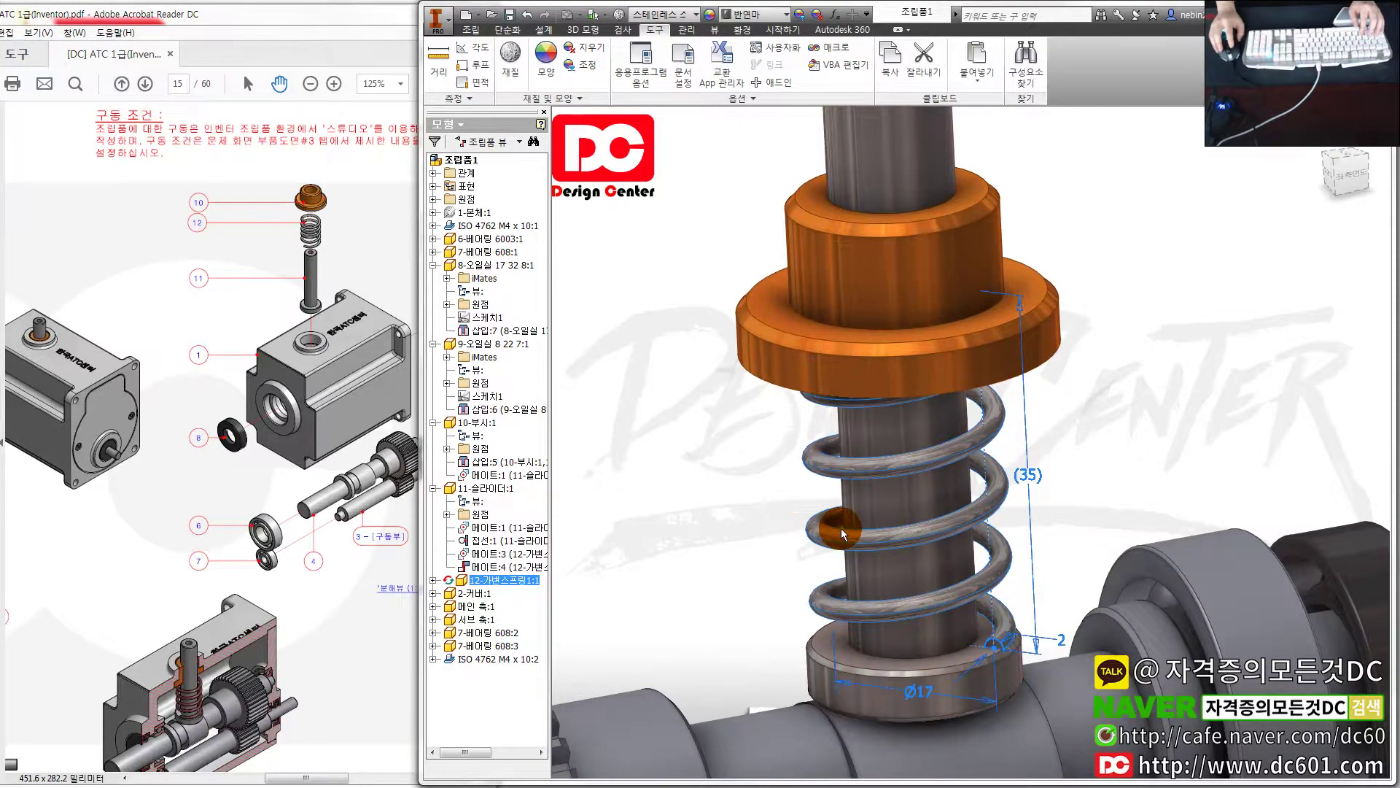
Suppress the spring's 메이트:3 constraint
left_click(433, 579)
left_click(488, 644)
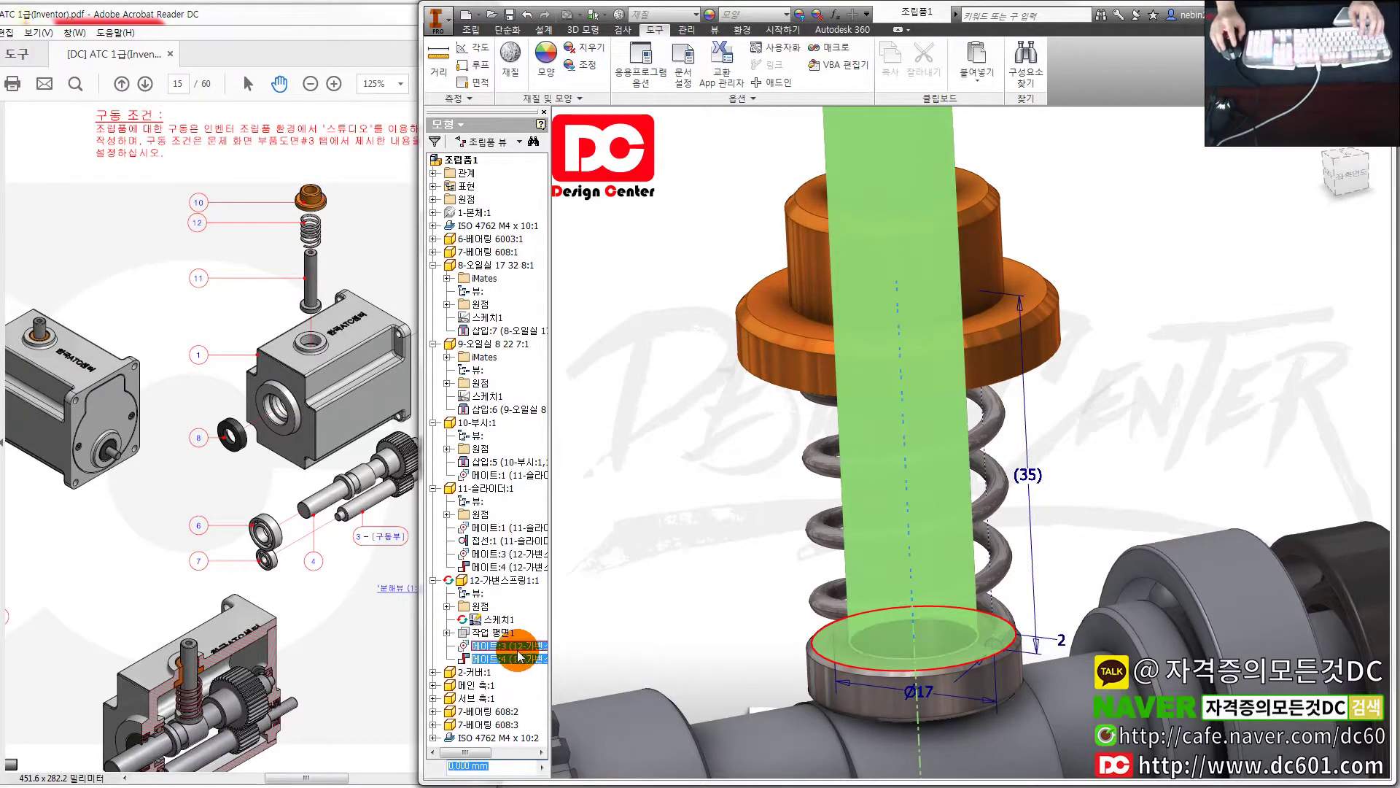
left_click(632, 618)
left_click(522, 647)
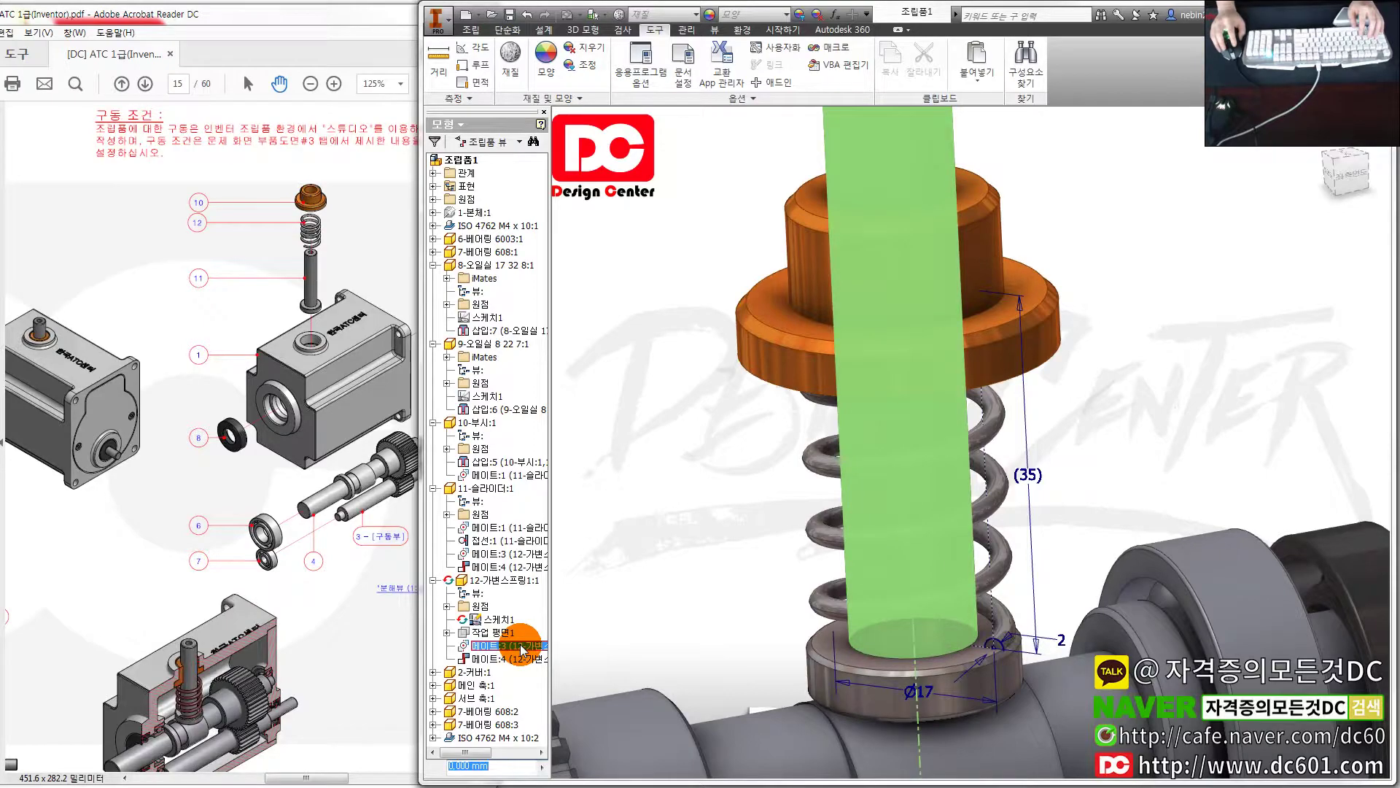
left_click(522, 646)
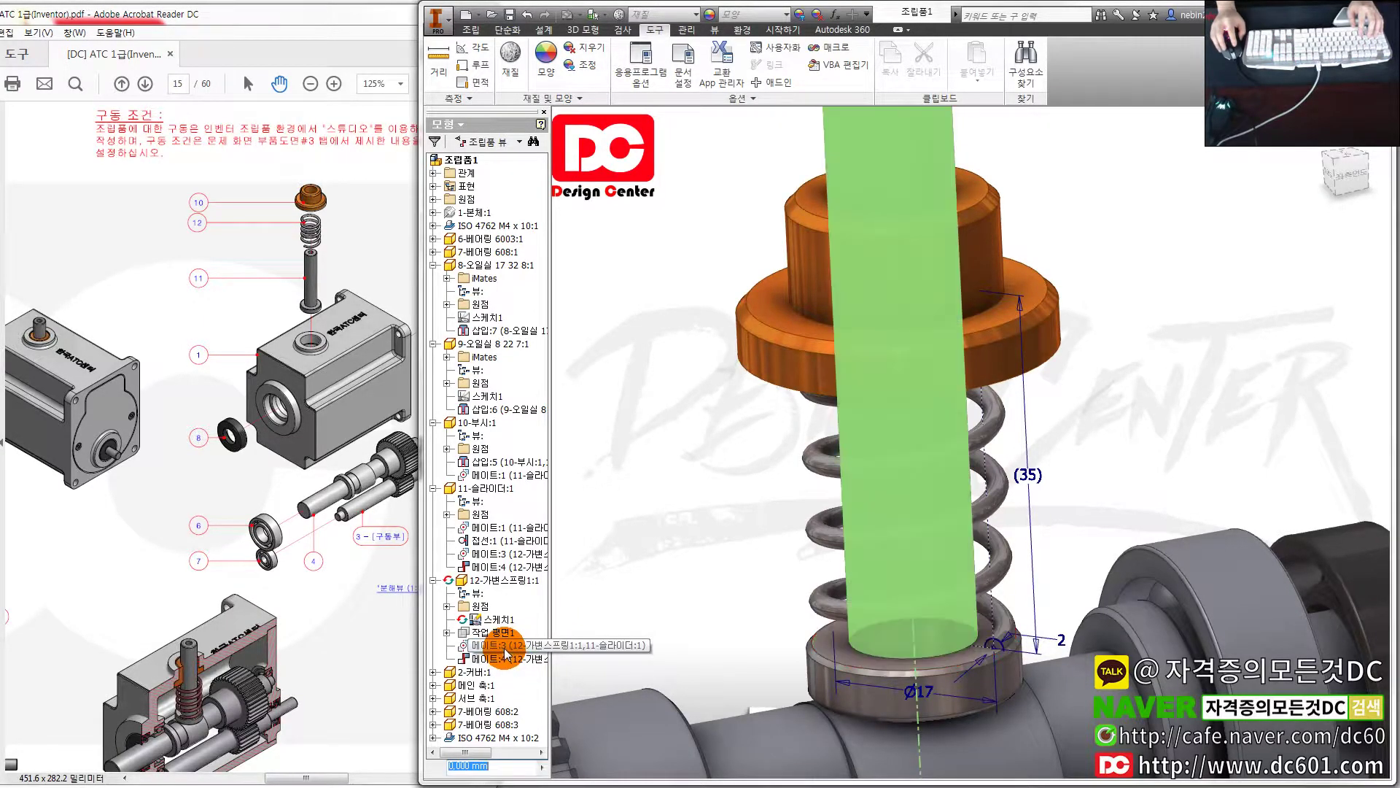
right_click(520, 648)
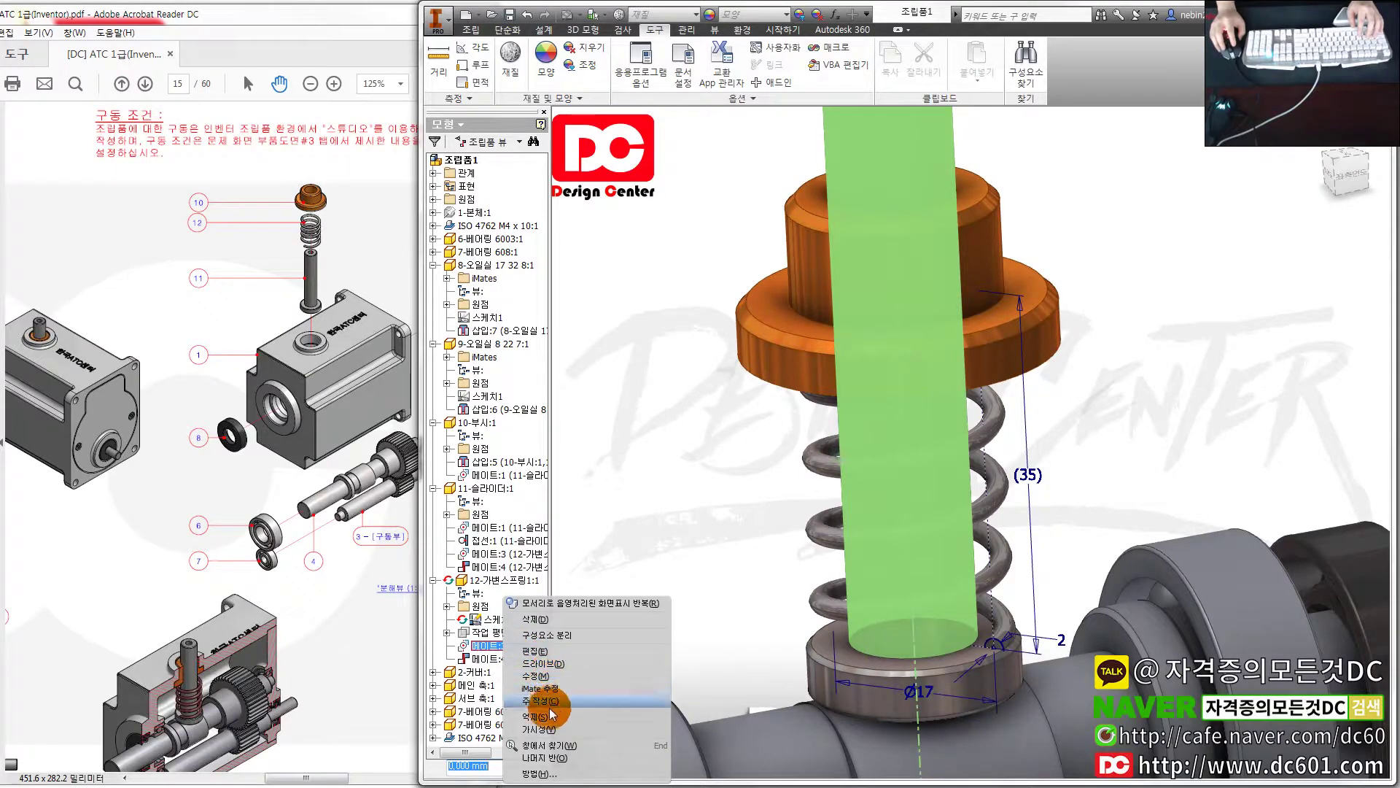
left_click(548, 713)
Delete the spring's mate constraints and drag the spring off the shaft
right_click(511, 646)
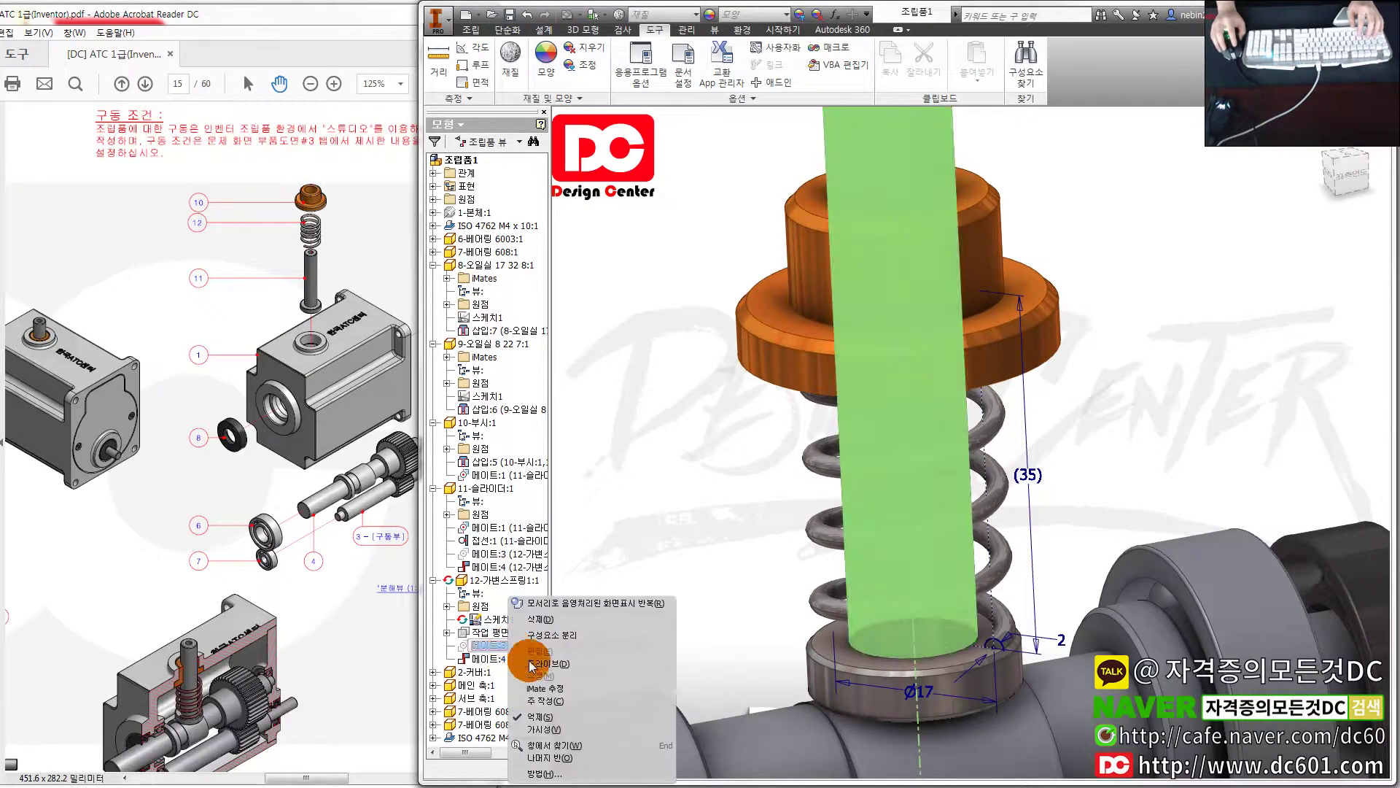
left_click(541, 718)
right_click(532, 642)
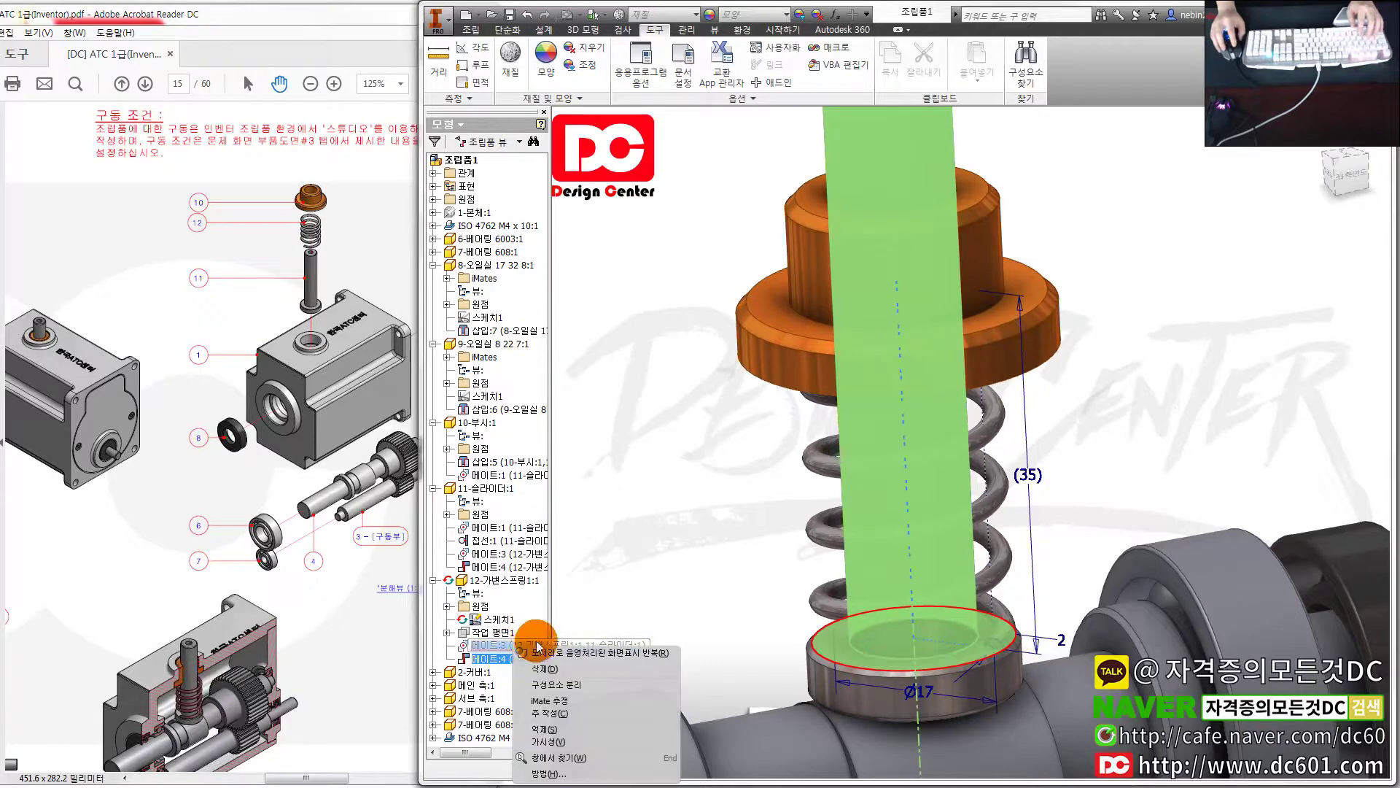
left_click(594, 636)
mouse_move(877, 532)
left_mouse_down()
mouse_move(681, 500)
mouse_move(676, 412)
left_mouse_up()
Mate the spring's axis to the shaft axis
key("c")
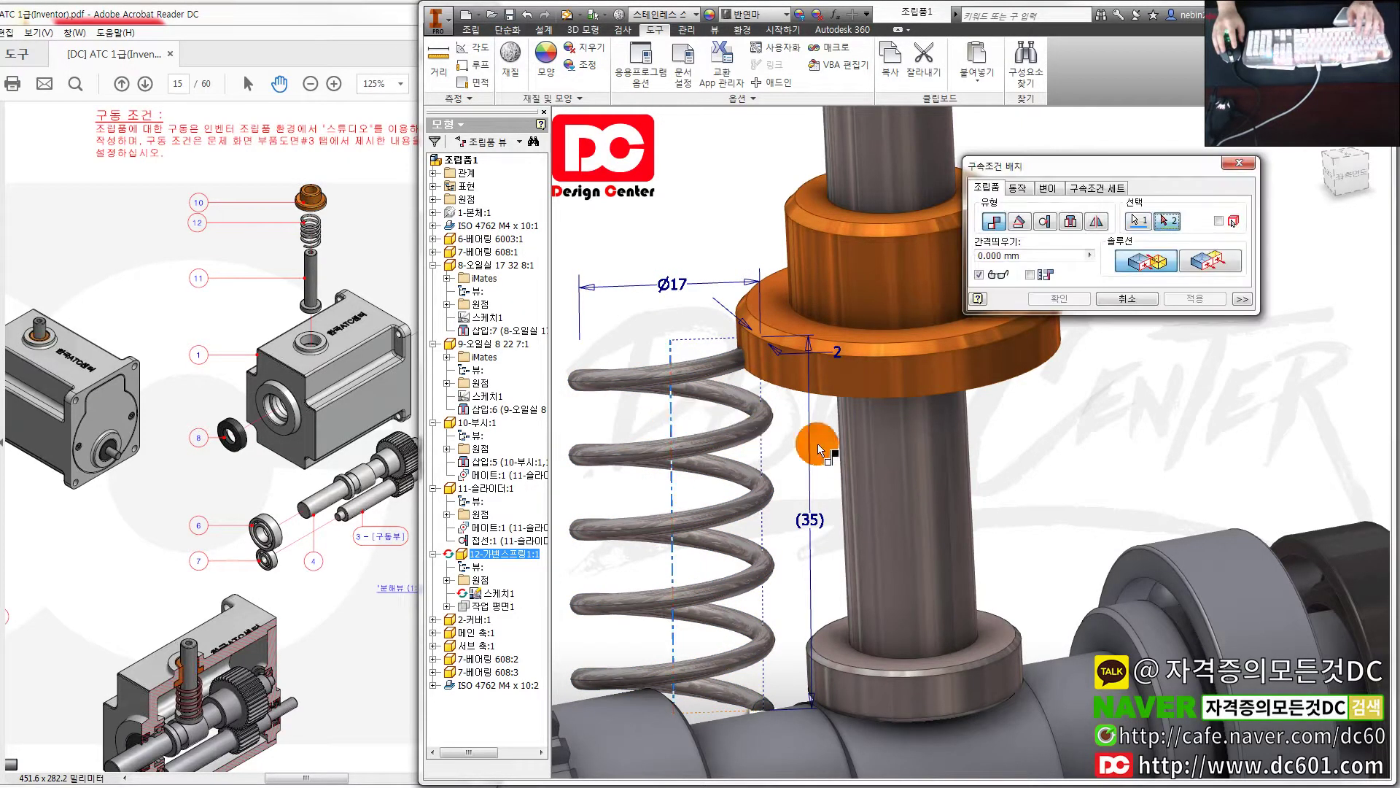
left_click(1187, 299)
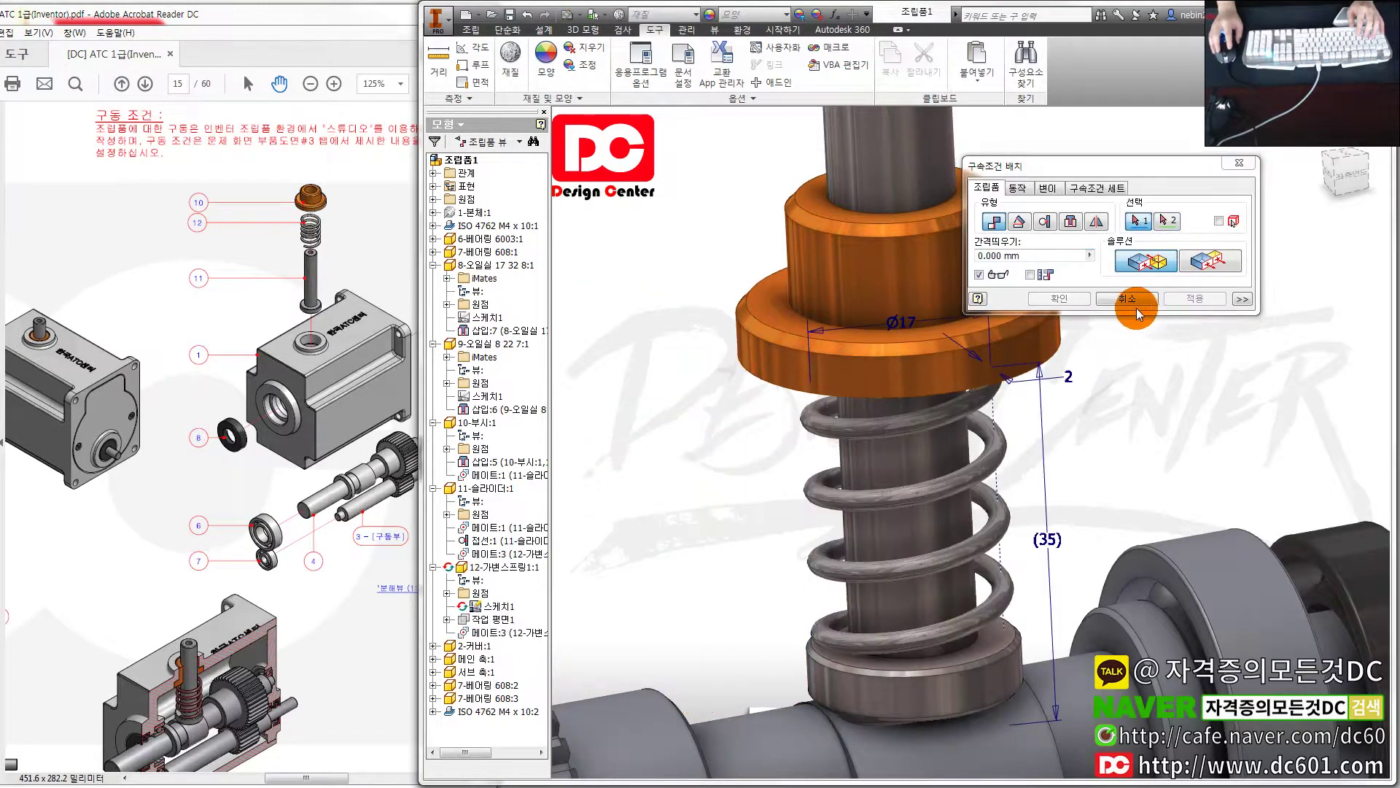
left_click(1127, 299)
left_click(968, 481)
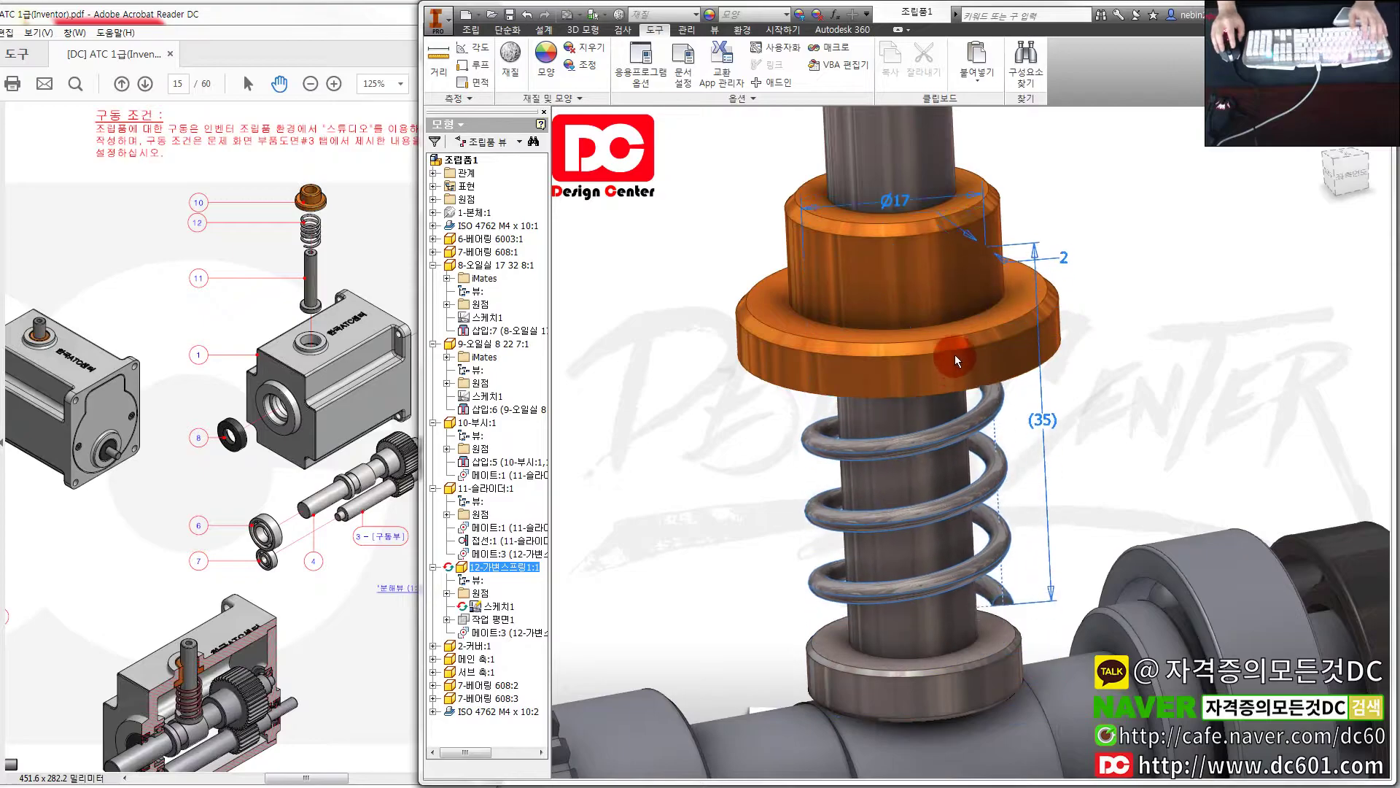
scroll(1035, 627, "up", 3)
Mate the spring's bottom end to the slider base's top face, then check the bushing's 메이트:1
key("c")
left_click(934, 594)
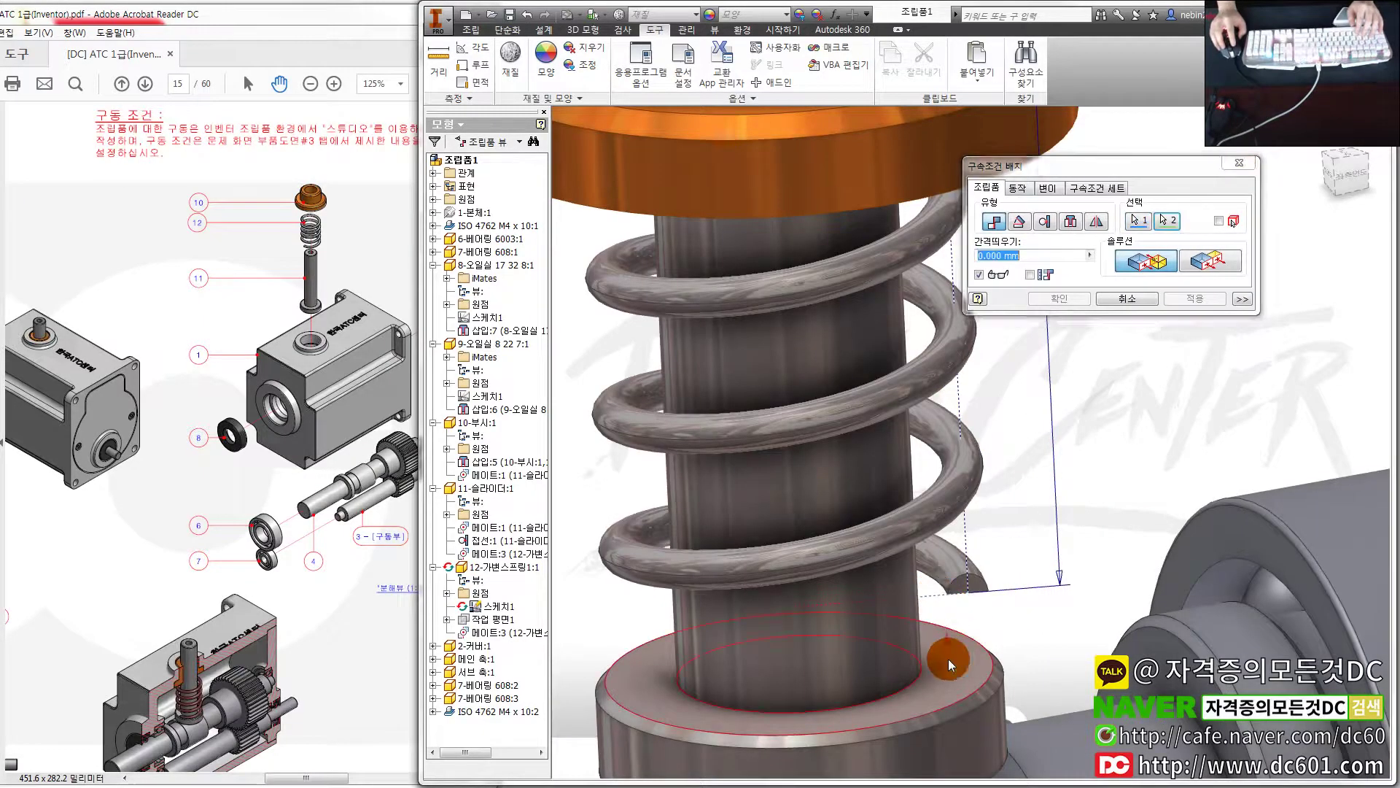
left_click(948, 658)
left_click(1167, 300)
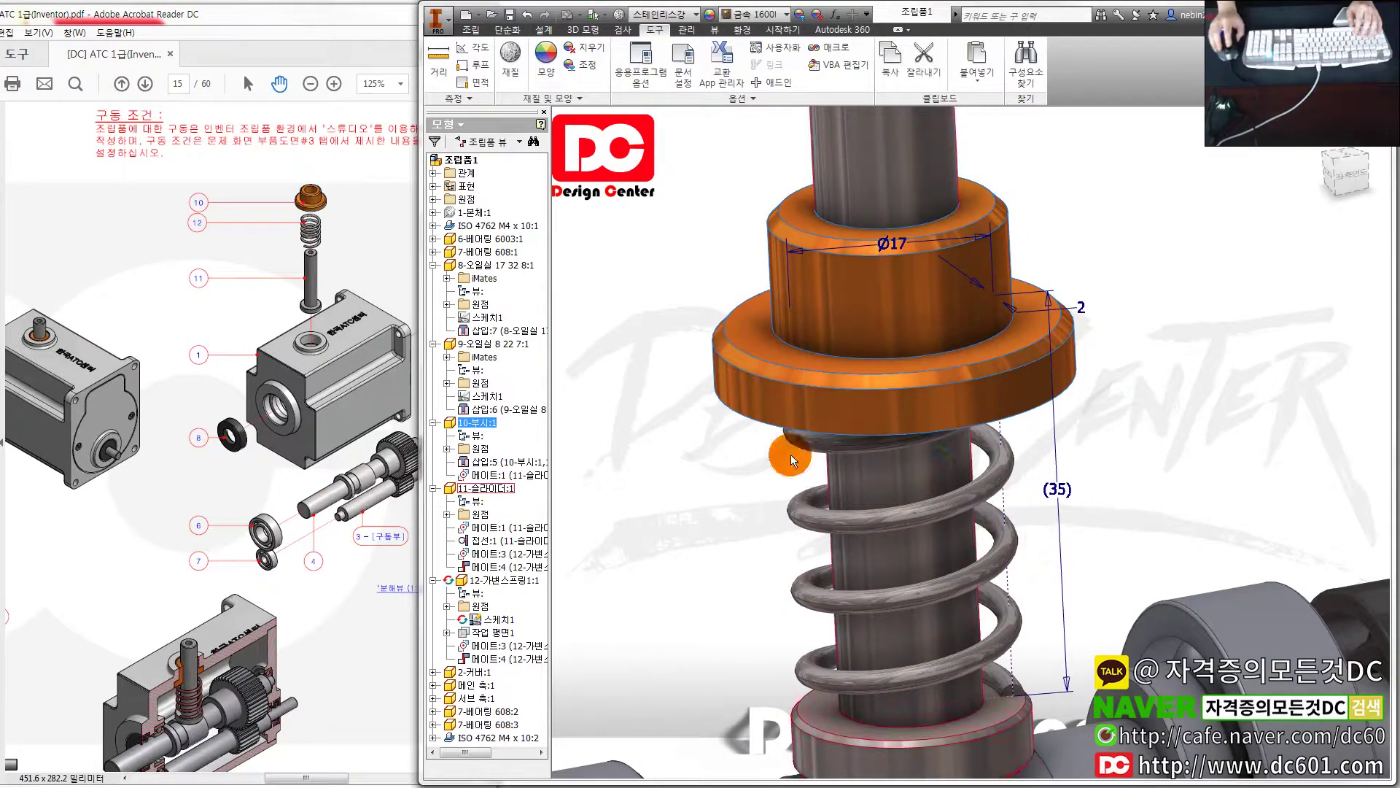
left_click(434, 422)
left_click(434, 423)
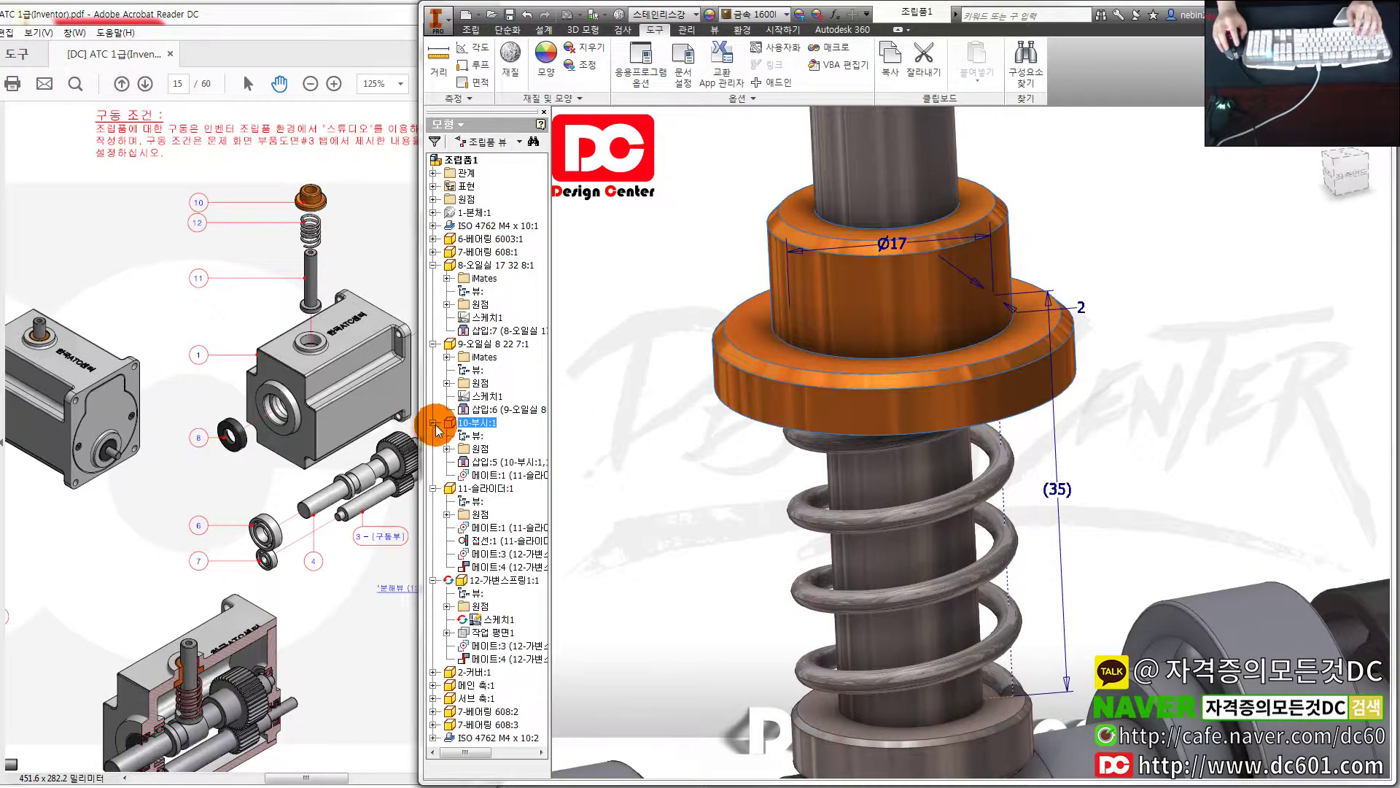
left_click(508, 473)
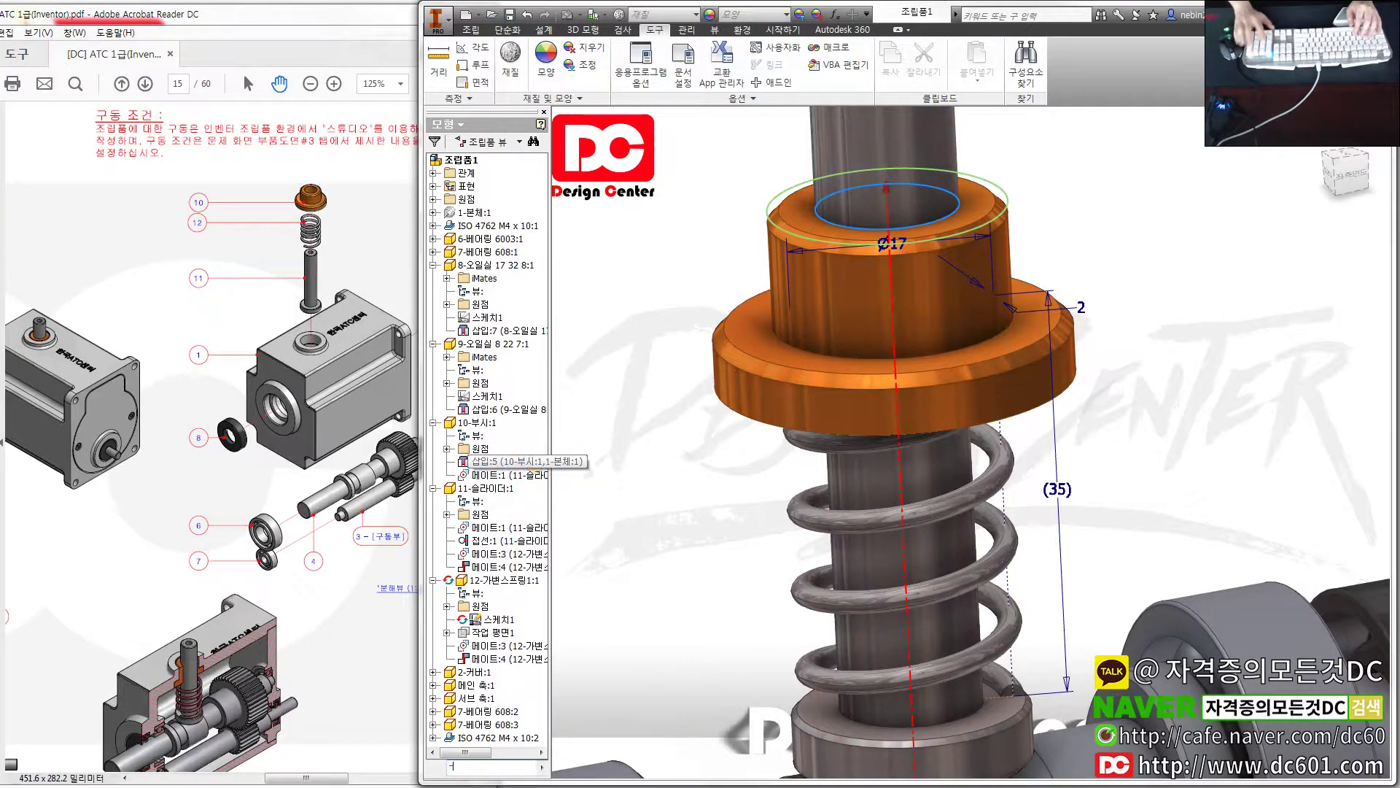
middle_click_drag(1073, 429, 808, 379, "shift")
Mate the spring top to the collar face and adjust the bushing offset so the spring reads 28.5
key("c")
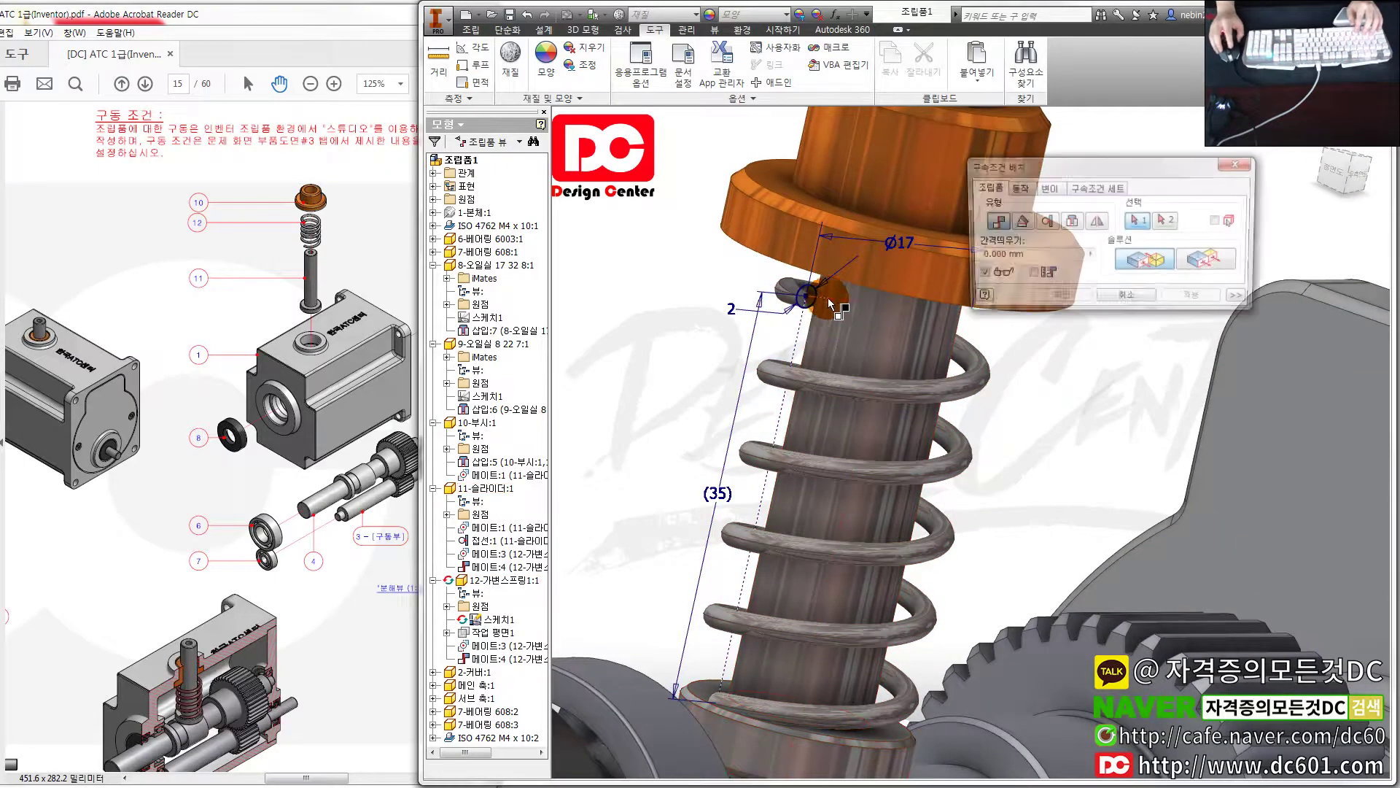
left_click(826, 302)
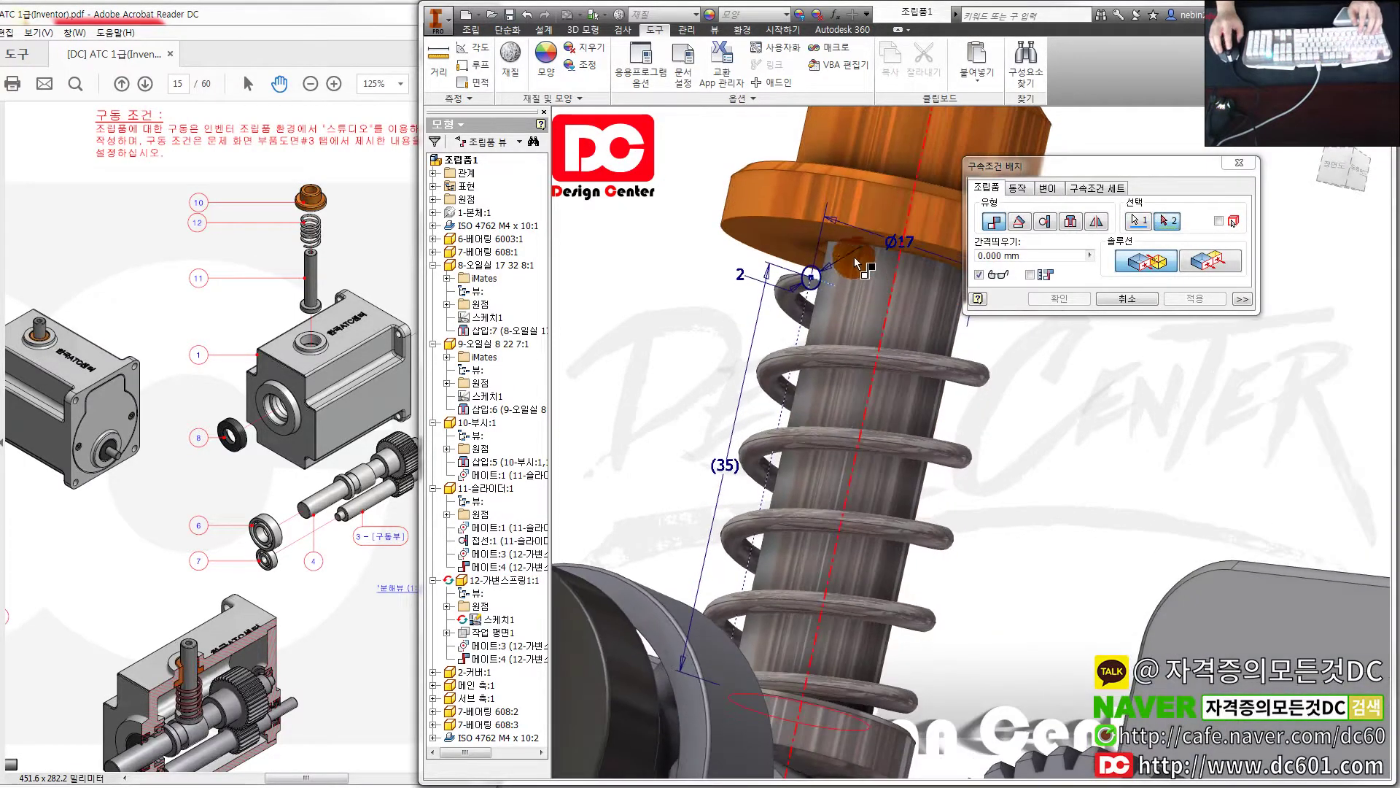
left_click(1187, 299)
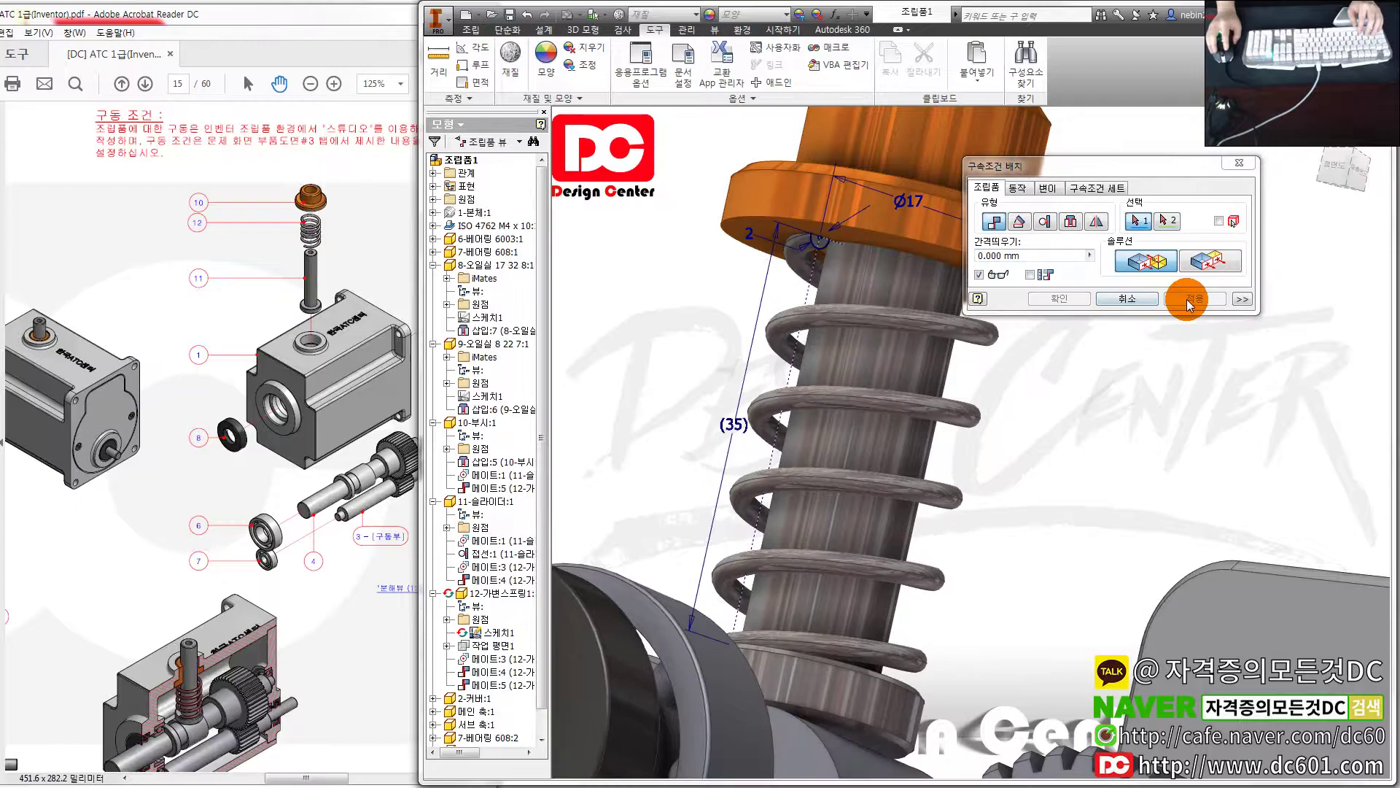
left_click(1132, 300)
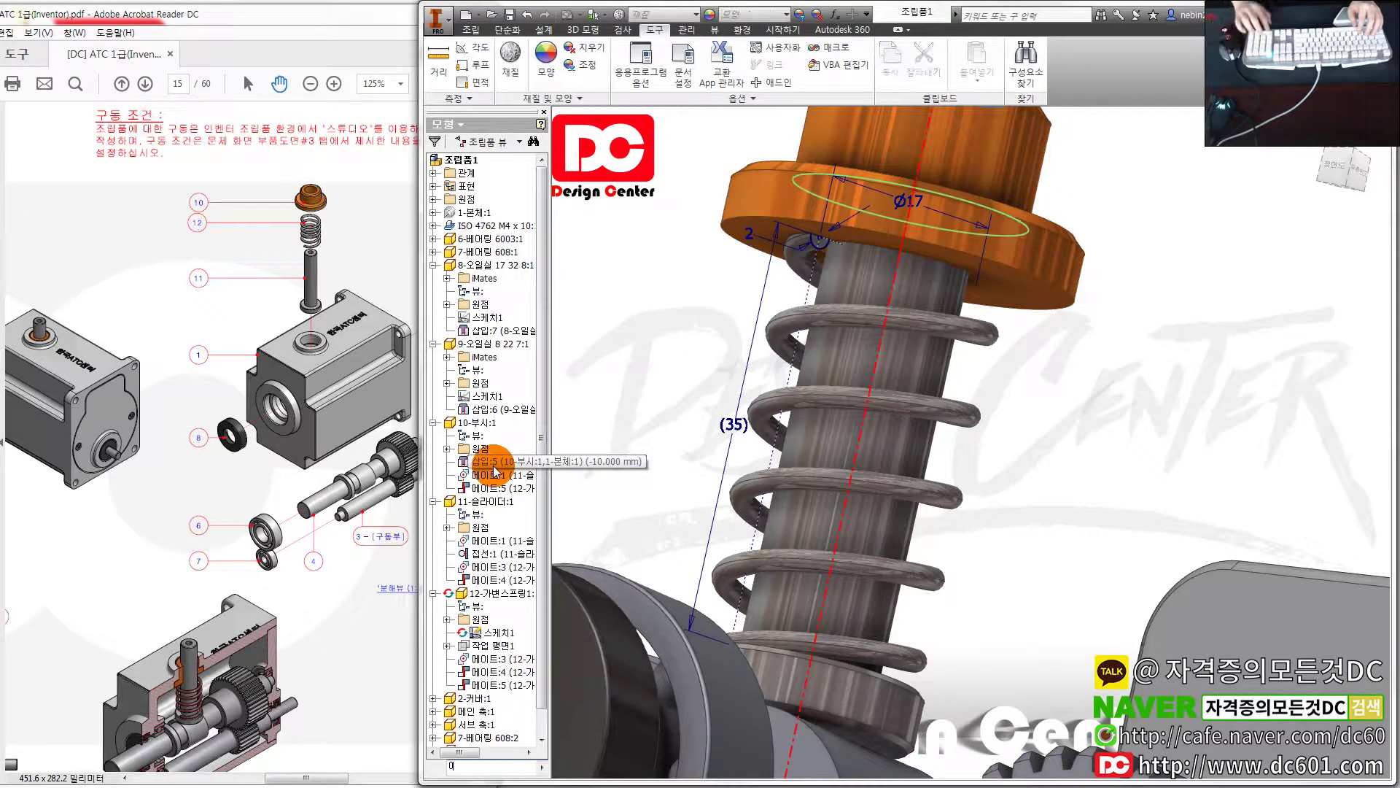
key("Return")
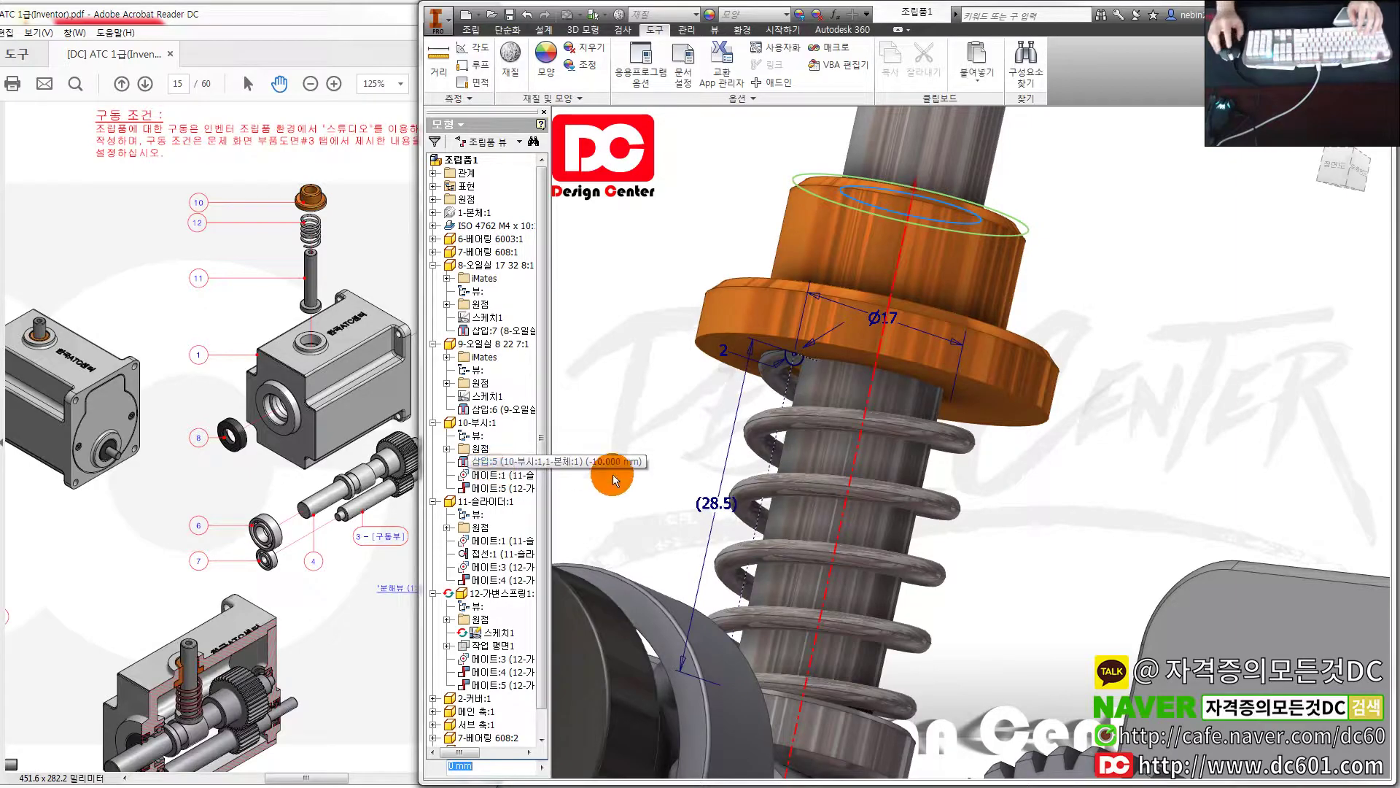
left_click(672, 451)
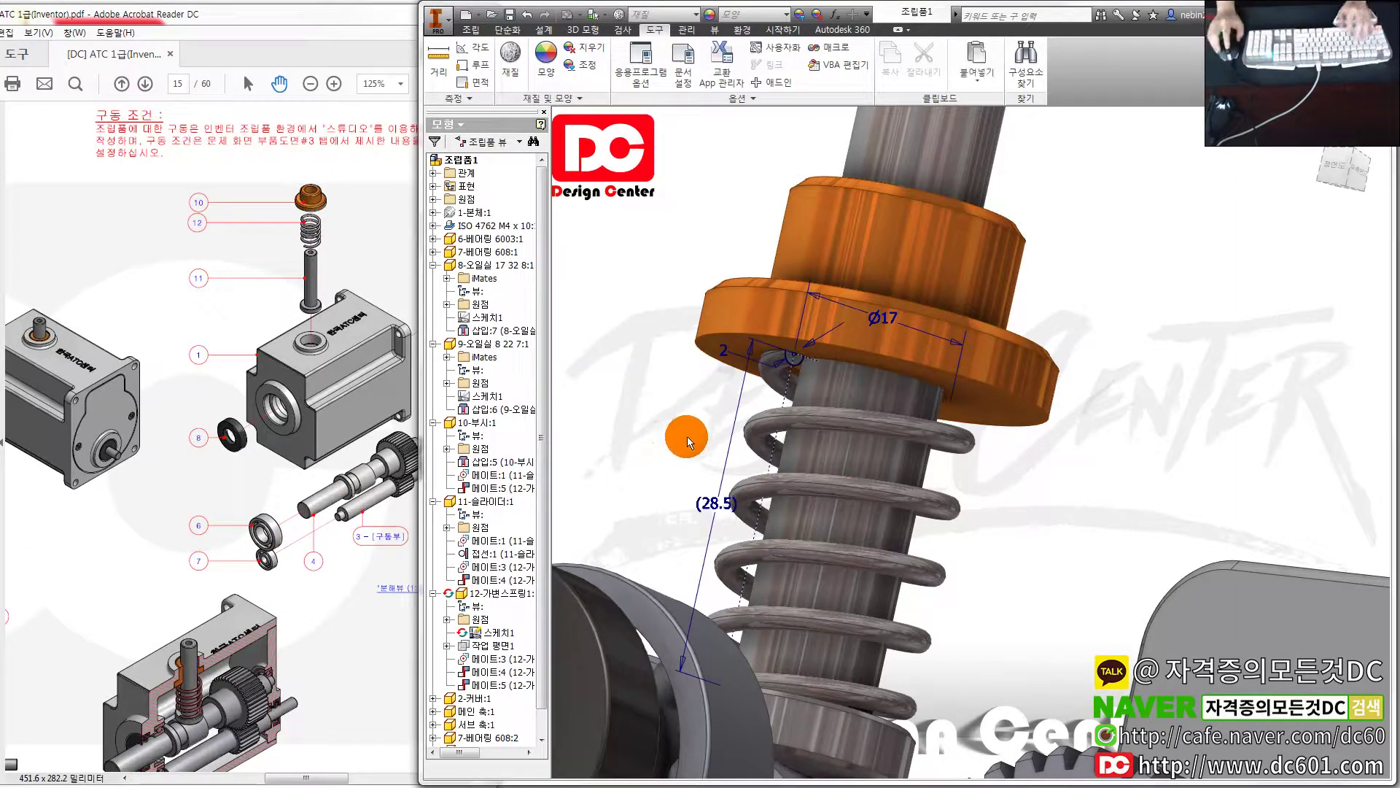
middle_click_drag(658, 458, 822, 491, "shift")
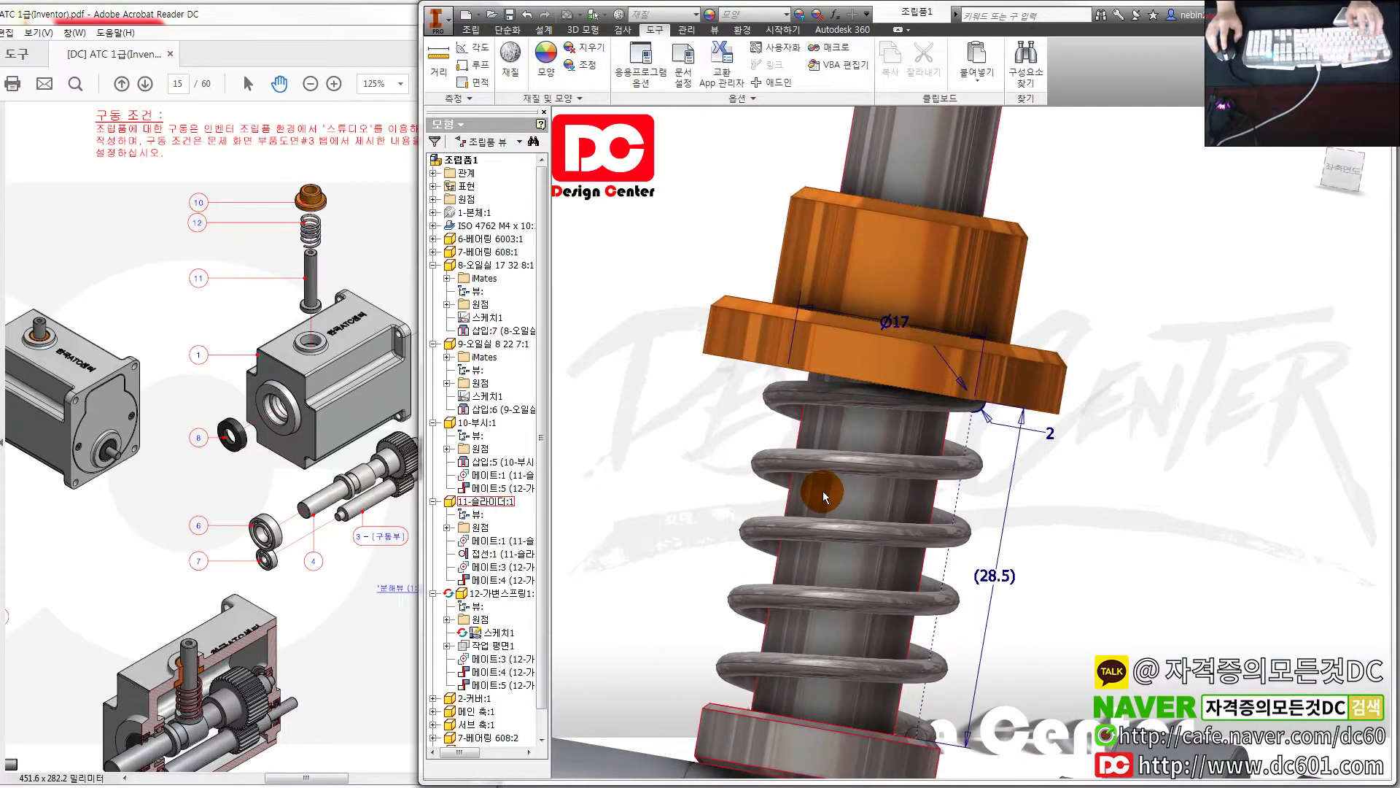
key("F6")
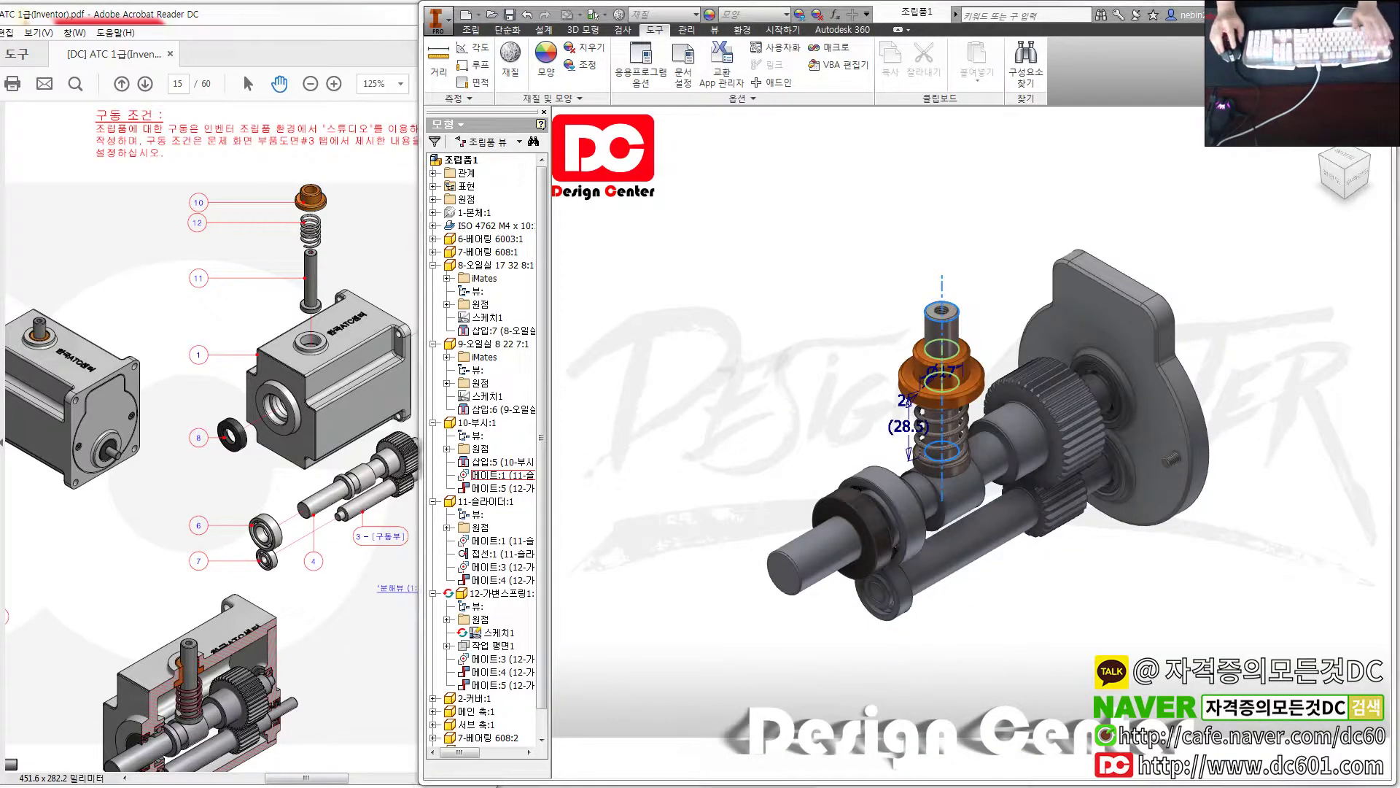
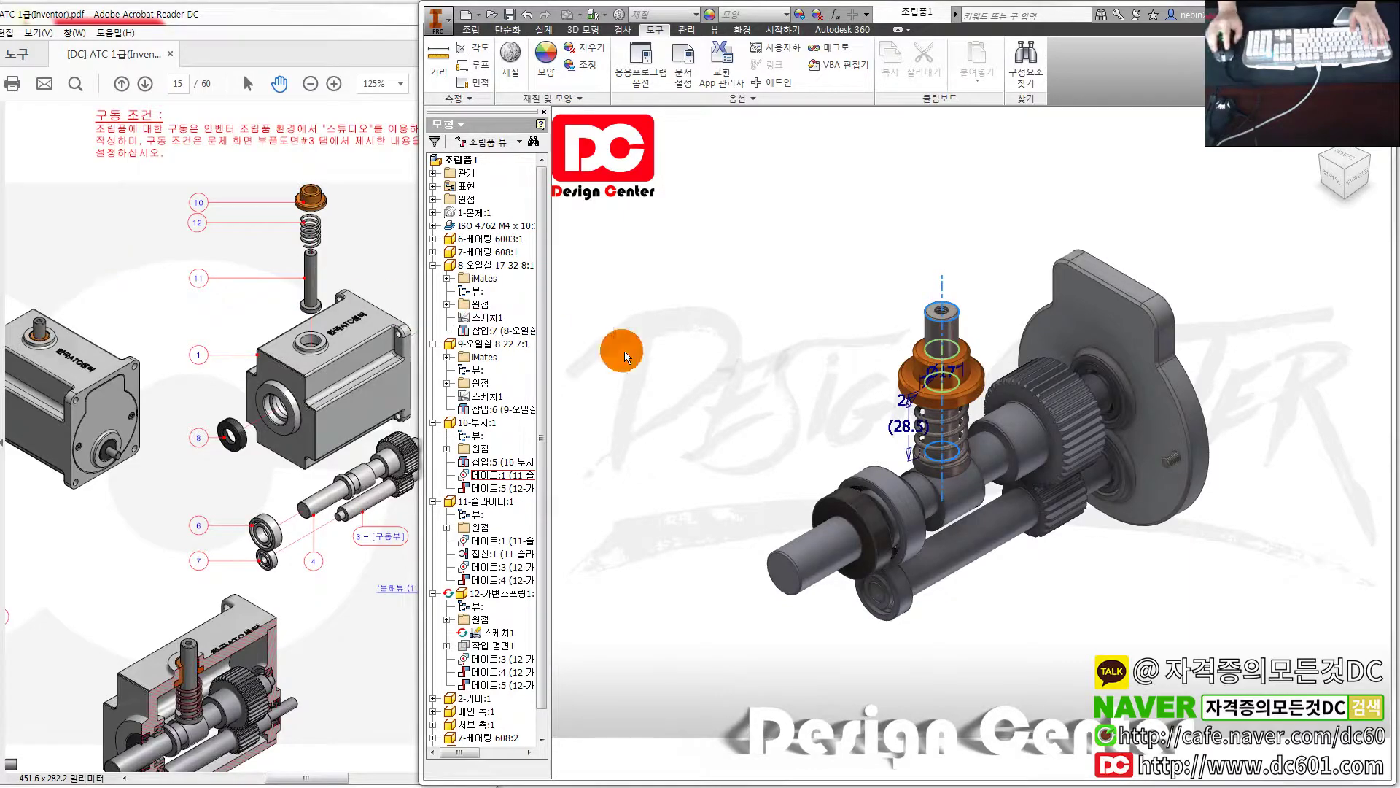
Orbit around the bushing and spring, selecting the spring to inspect its dimensions
scroll(868, 431, "up", 5)
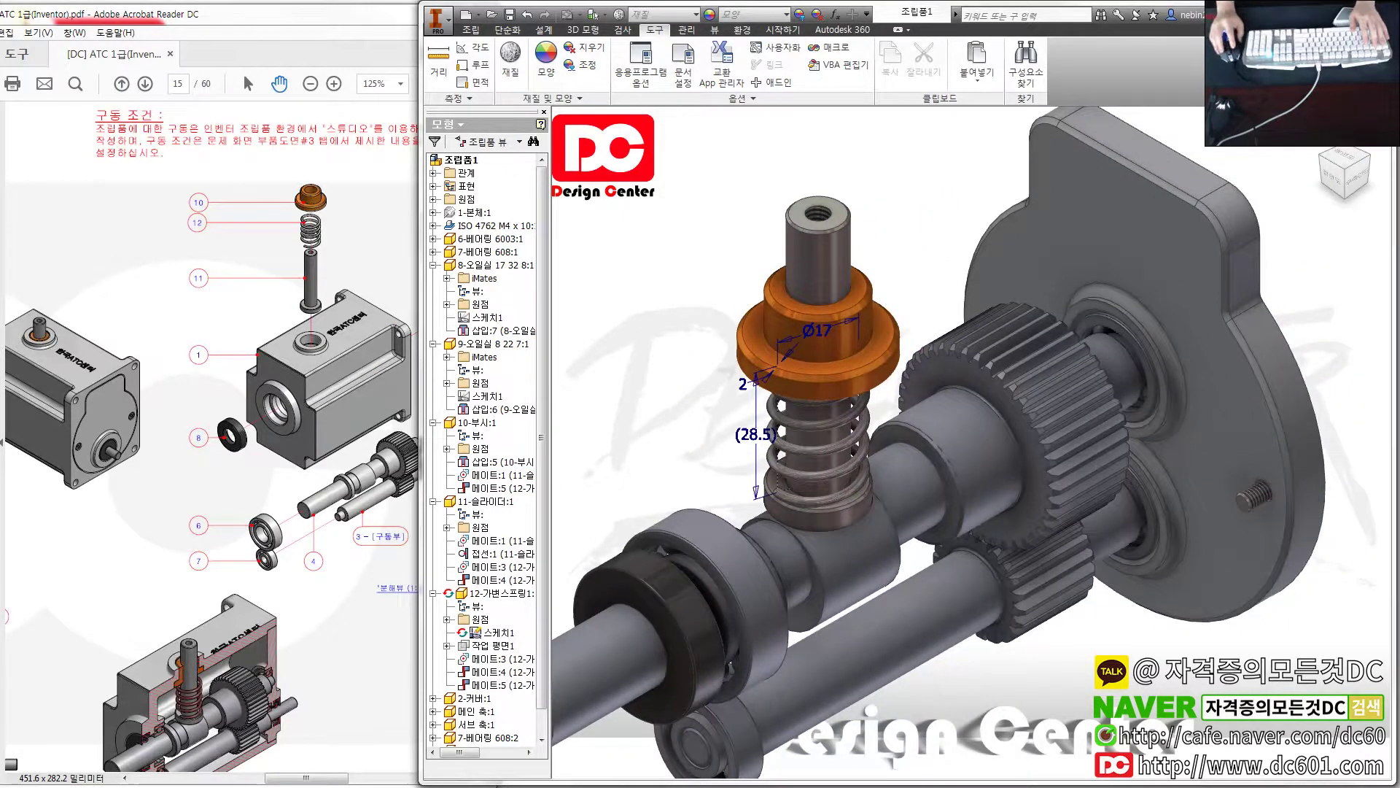
scroll(601, 247, "up", 3)
mouse_move(687, 380)
middle_mouse_down("shift")
mouse_move(978, 387)
mouse_move(886, 444)
middle_mouse_up("shift")
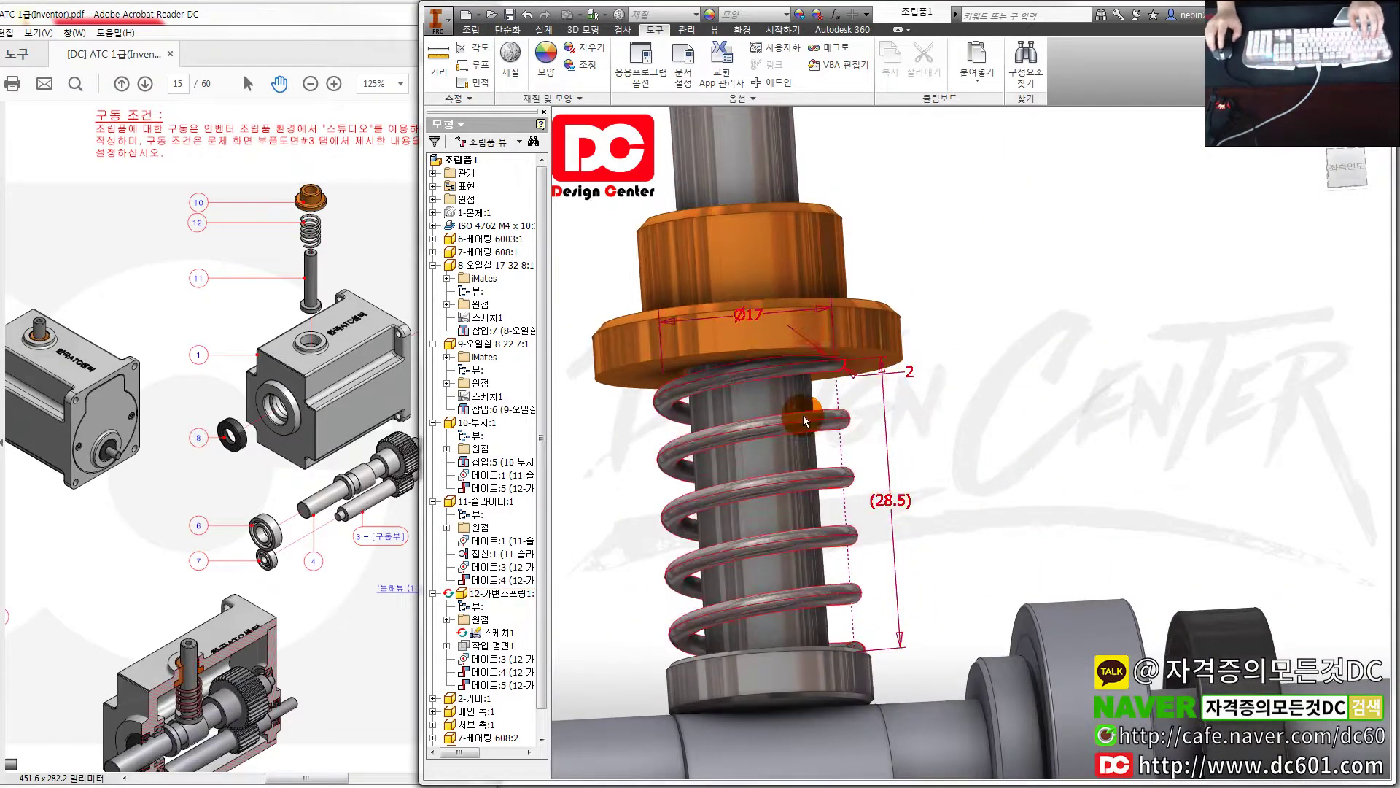
left_click(846, 429)
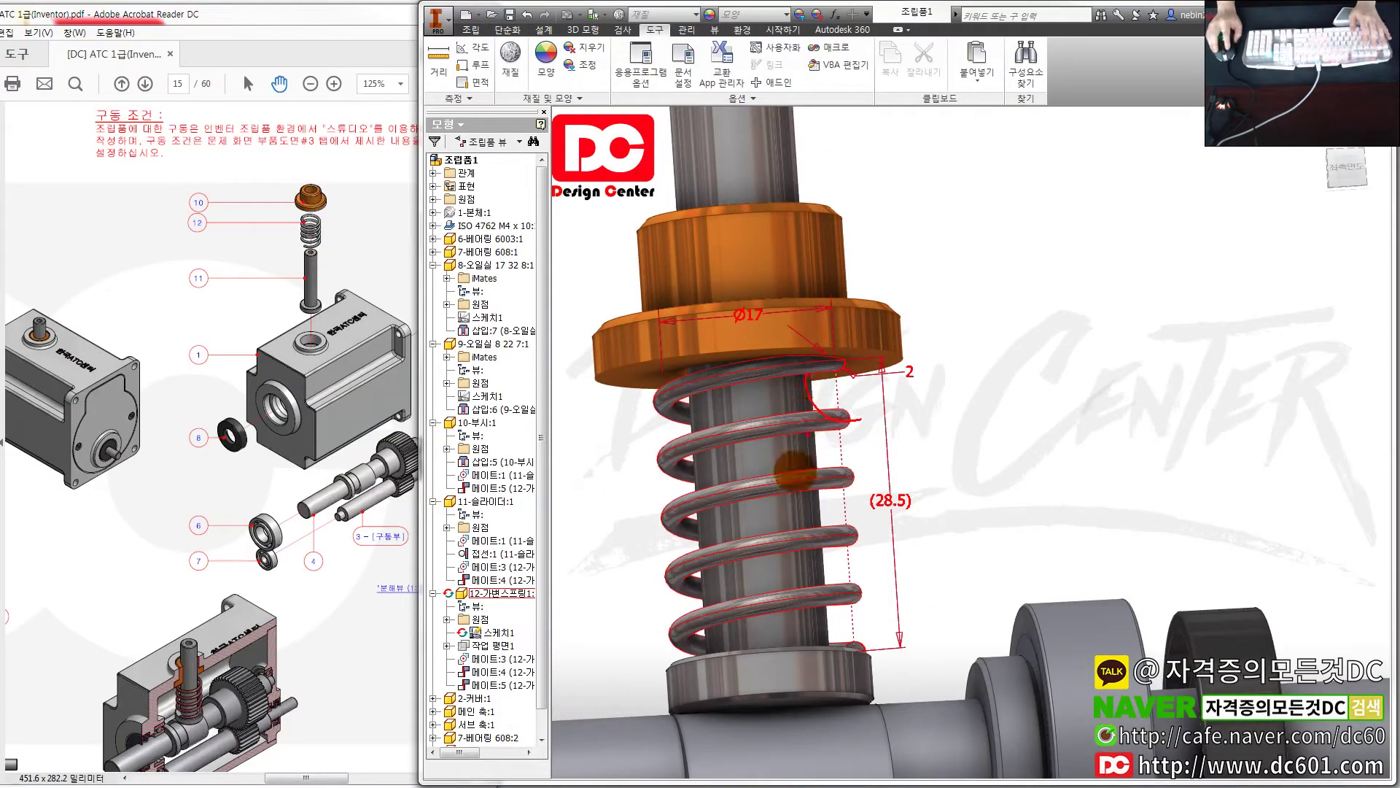
left_click_drag(795, 383, 754, 429)
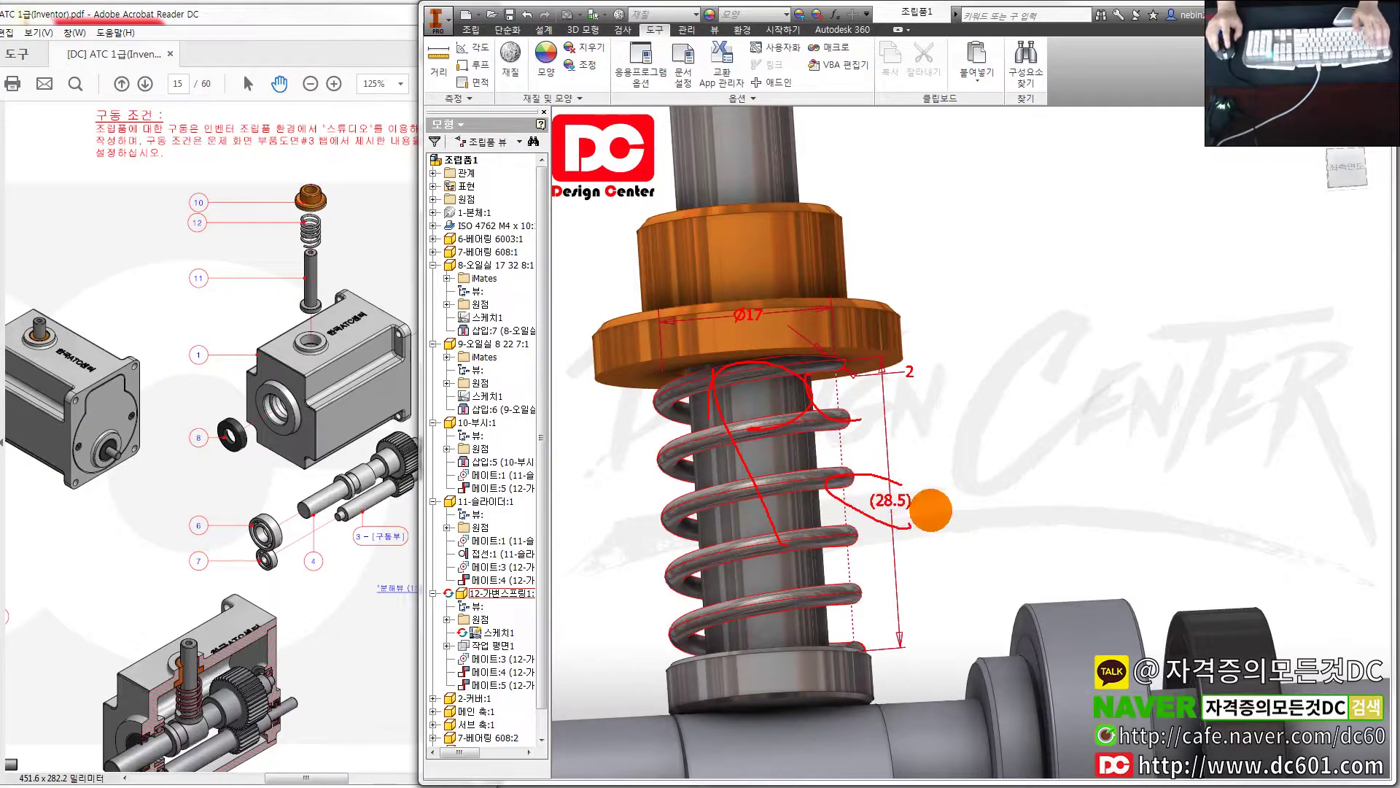
key("Escape")
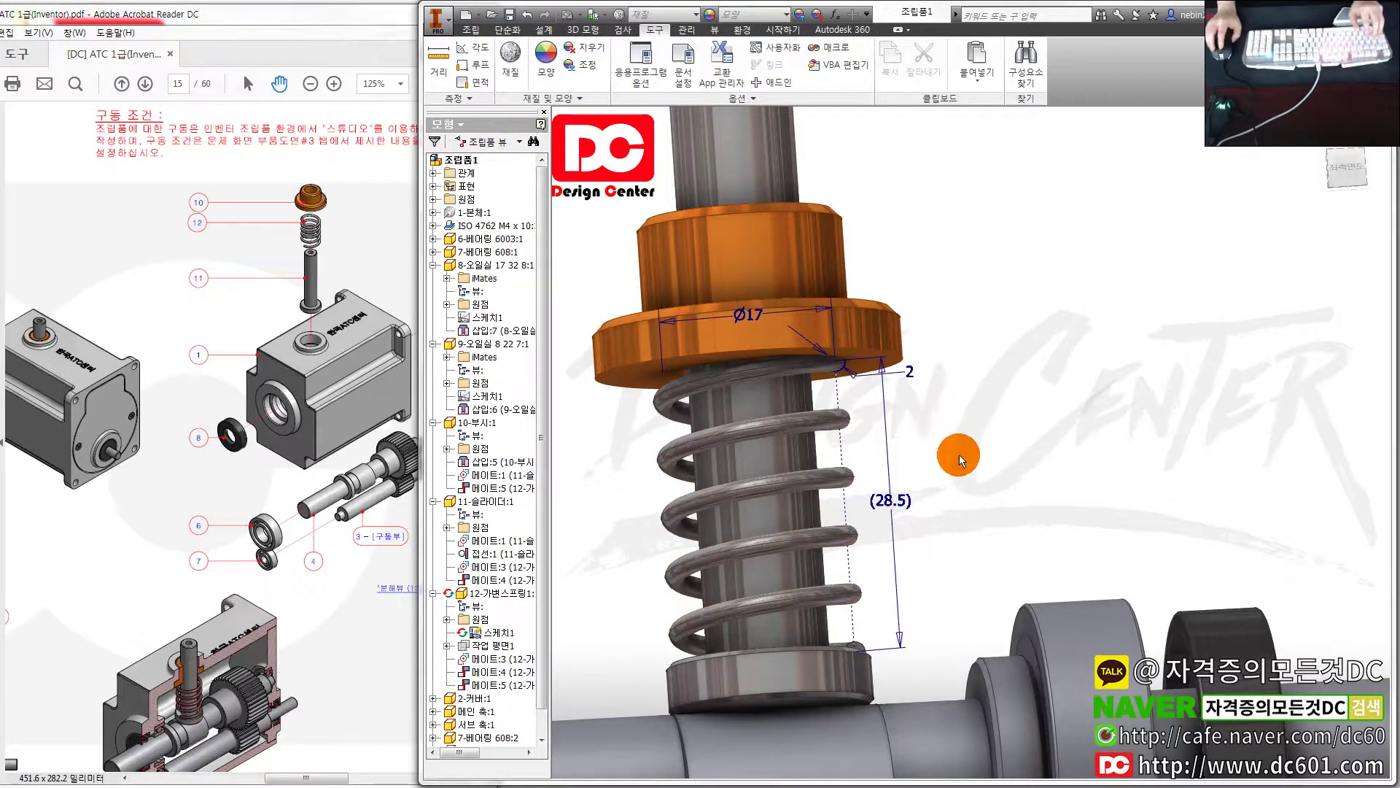
middle_click_drag(959, 453, 688, 445, "shift")
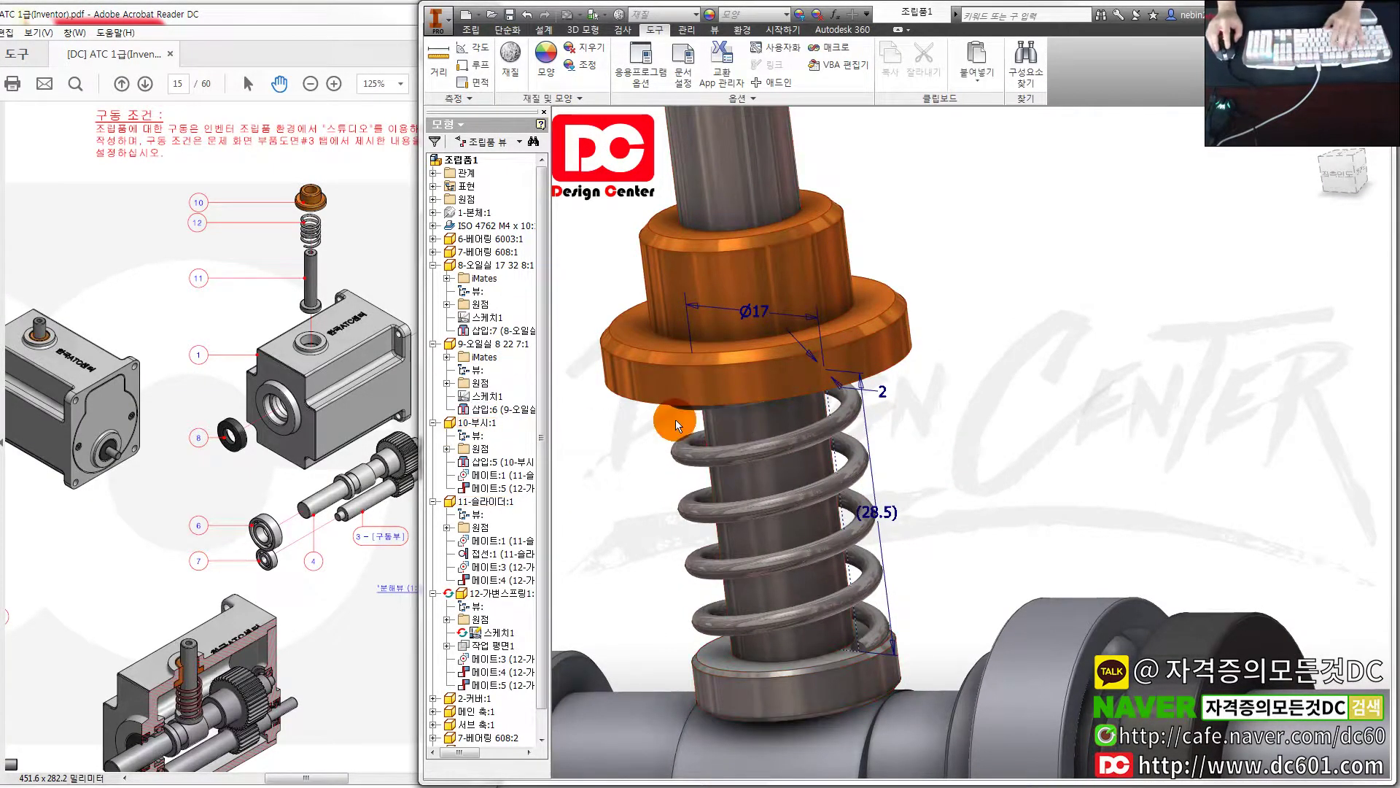
key("F6")
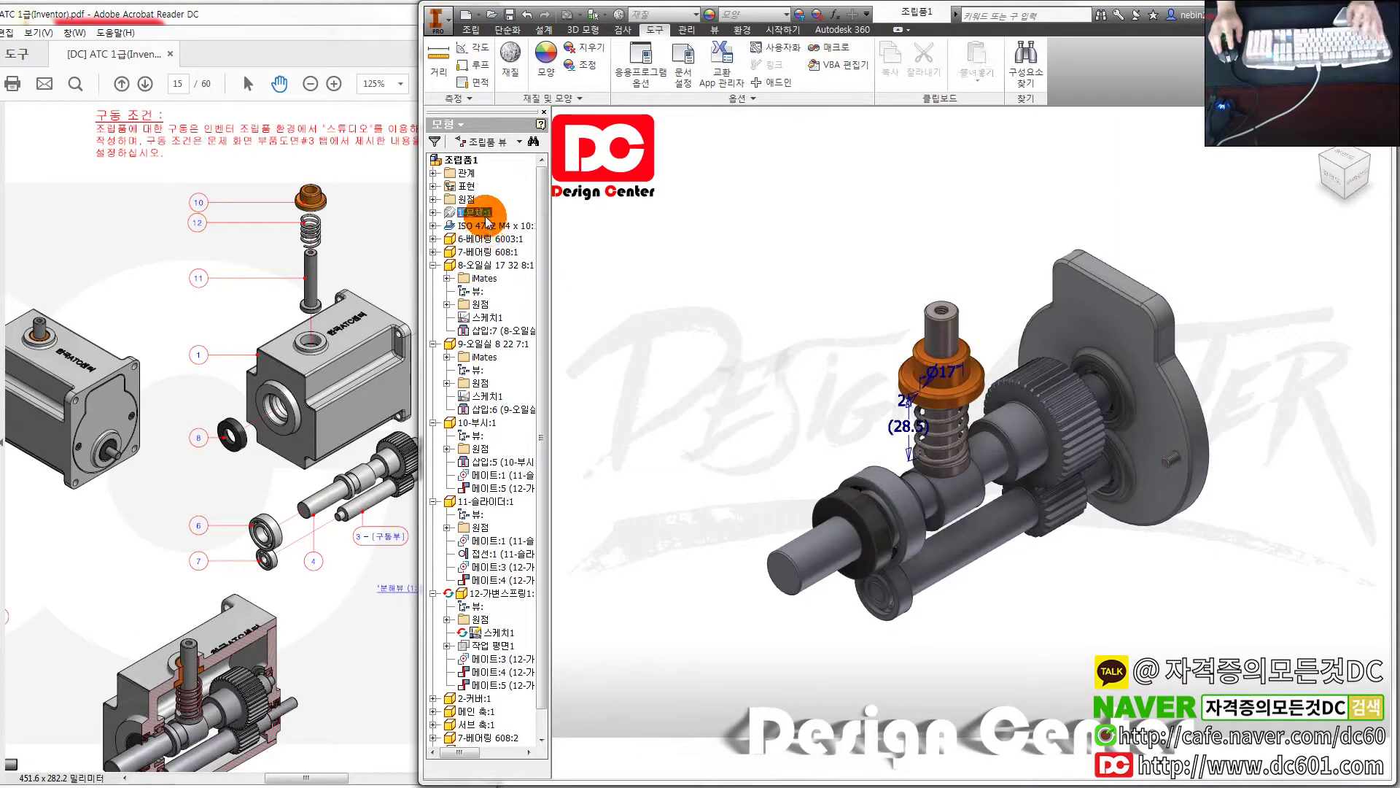
Show the housing body again and inspect the spring's 스케치1 sketch dimensions
right_click(487, 221)
key("v")
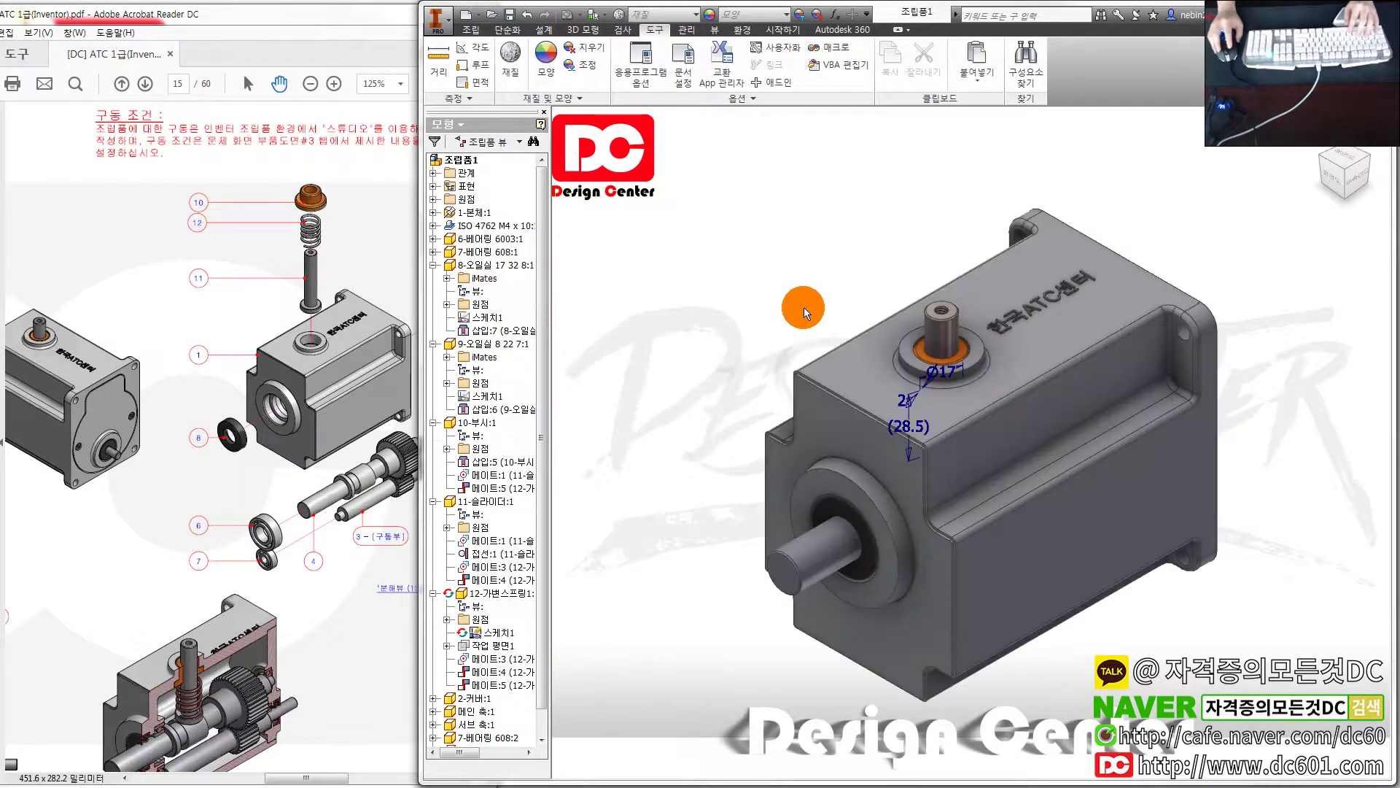
scroll(804, 308, "up", 3)
scroll(729, 350, "up", 2)
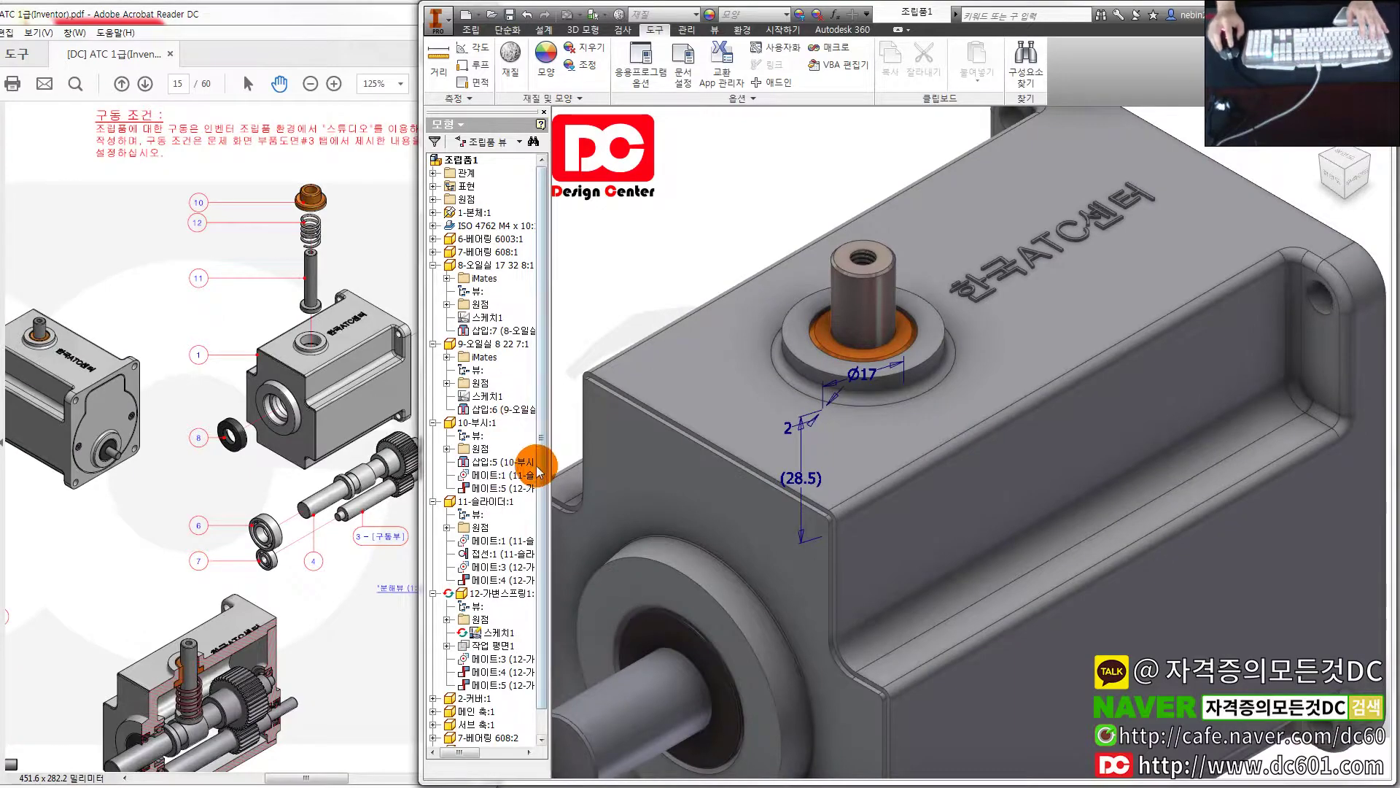
left_click_drag(548, 568, 540, 602)
scroll(540, 602, "down", 1)
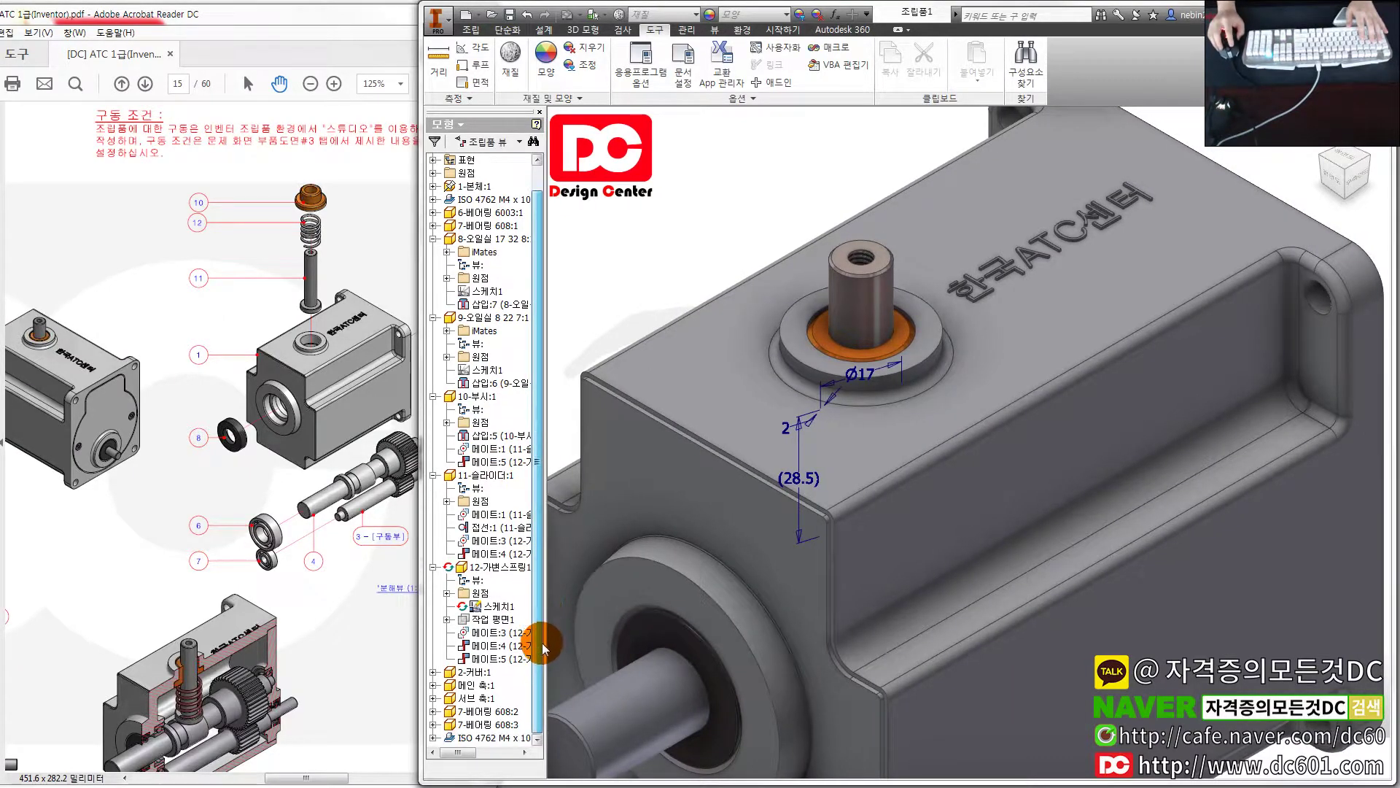
left_click(496, 609)
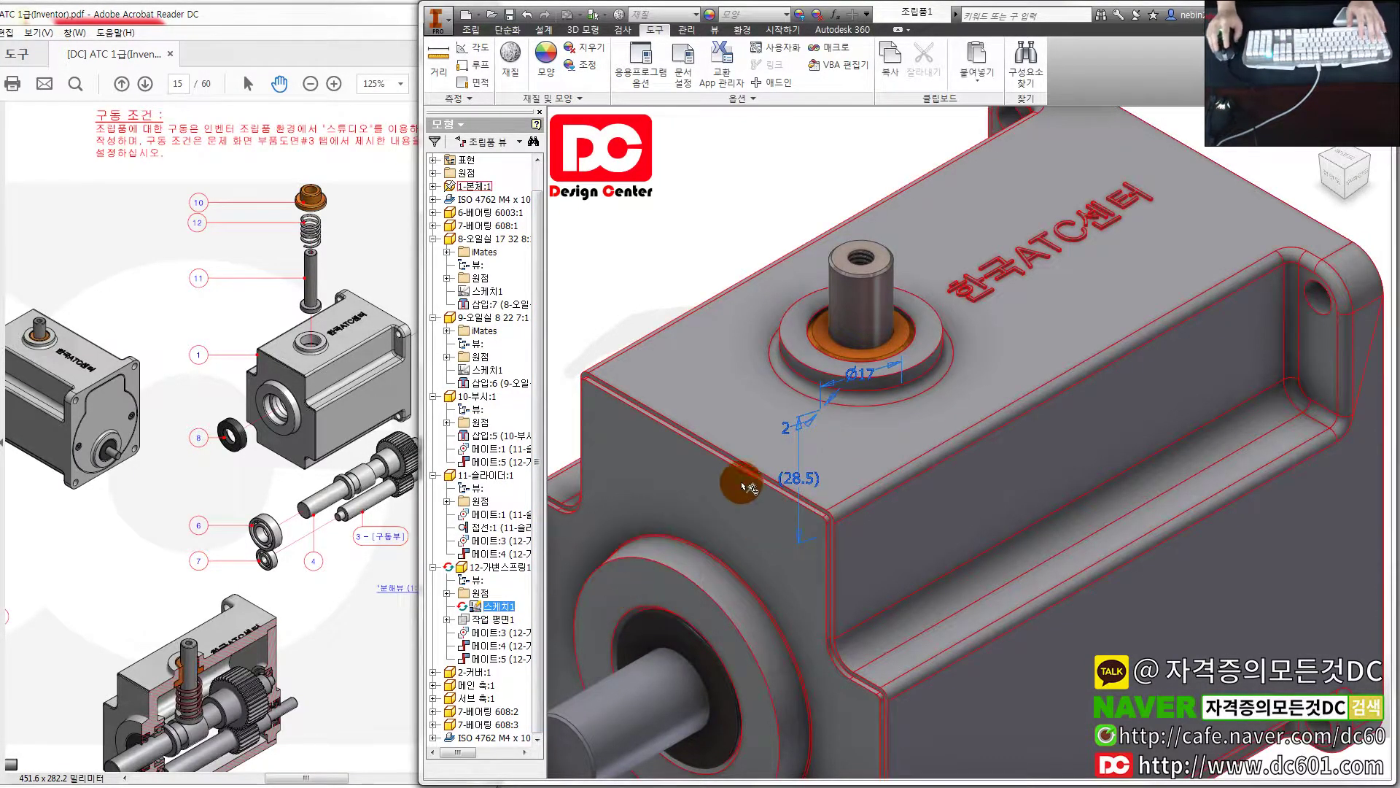
left_click(493, 611)
right_click(715, 483)
key("Escape")
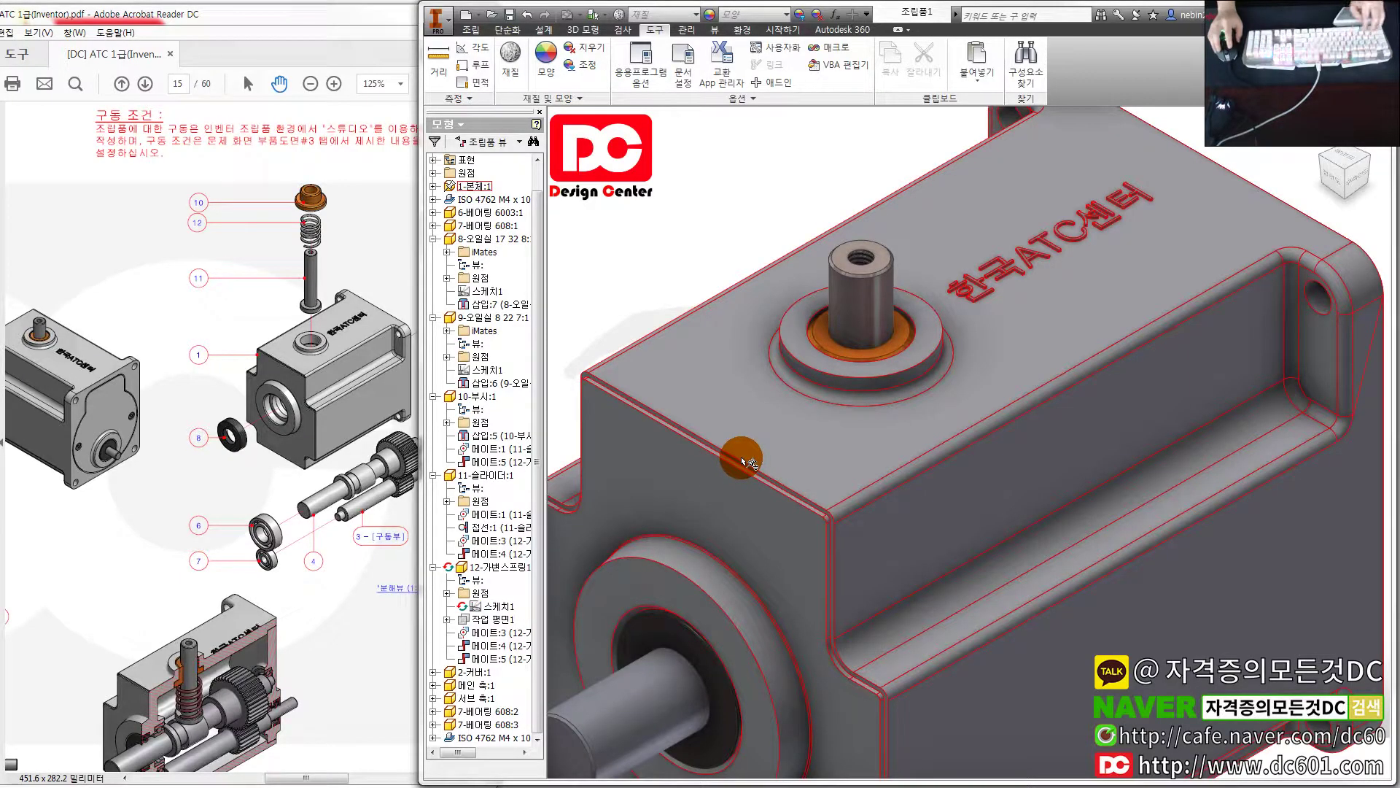
Hide the housing and compare the internal gears with the drawing's A-A section view
right_click(741, 457)
left_click(741, 492)
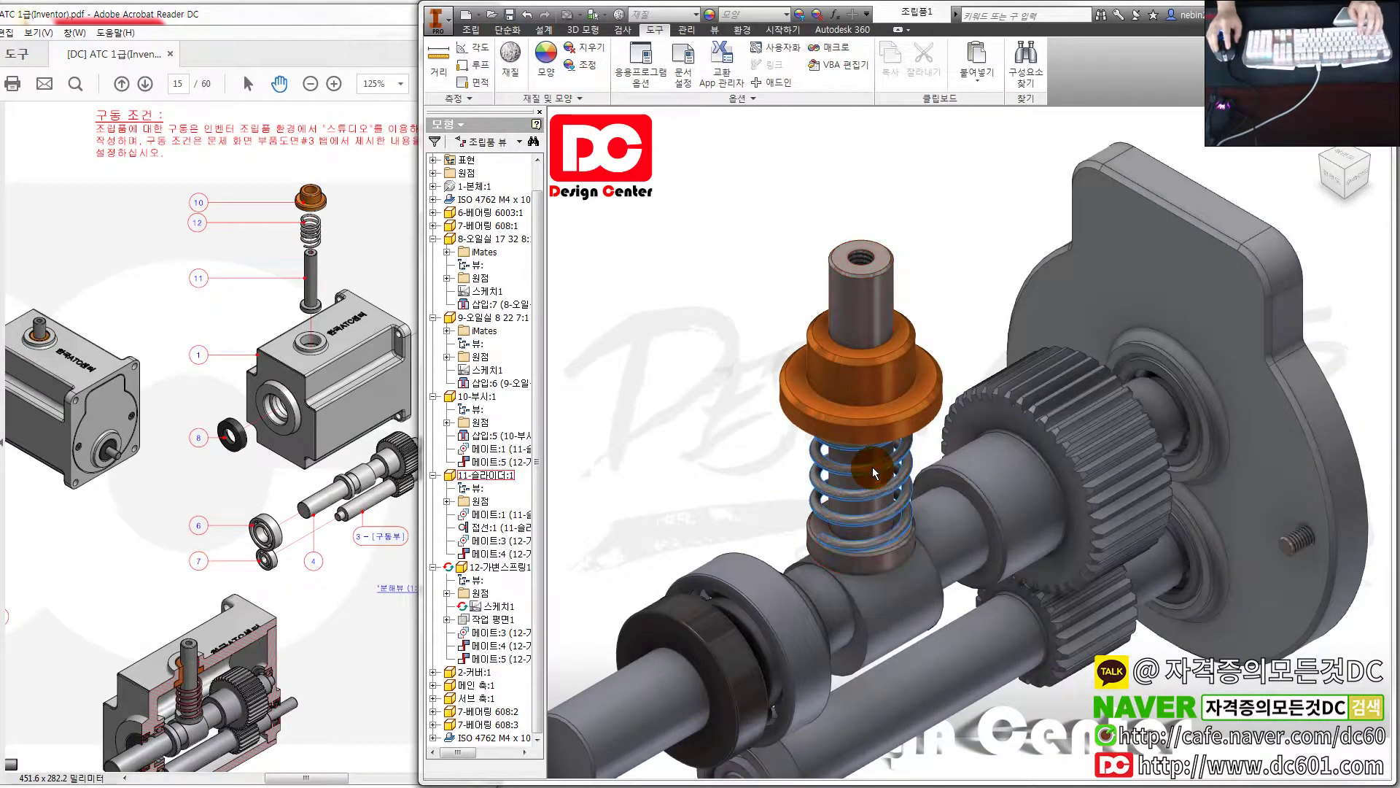
middle_click_drag(828, 545, 1101, 531, "shift")
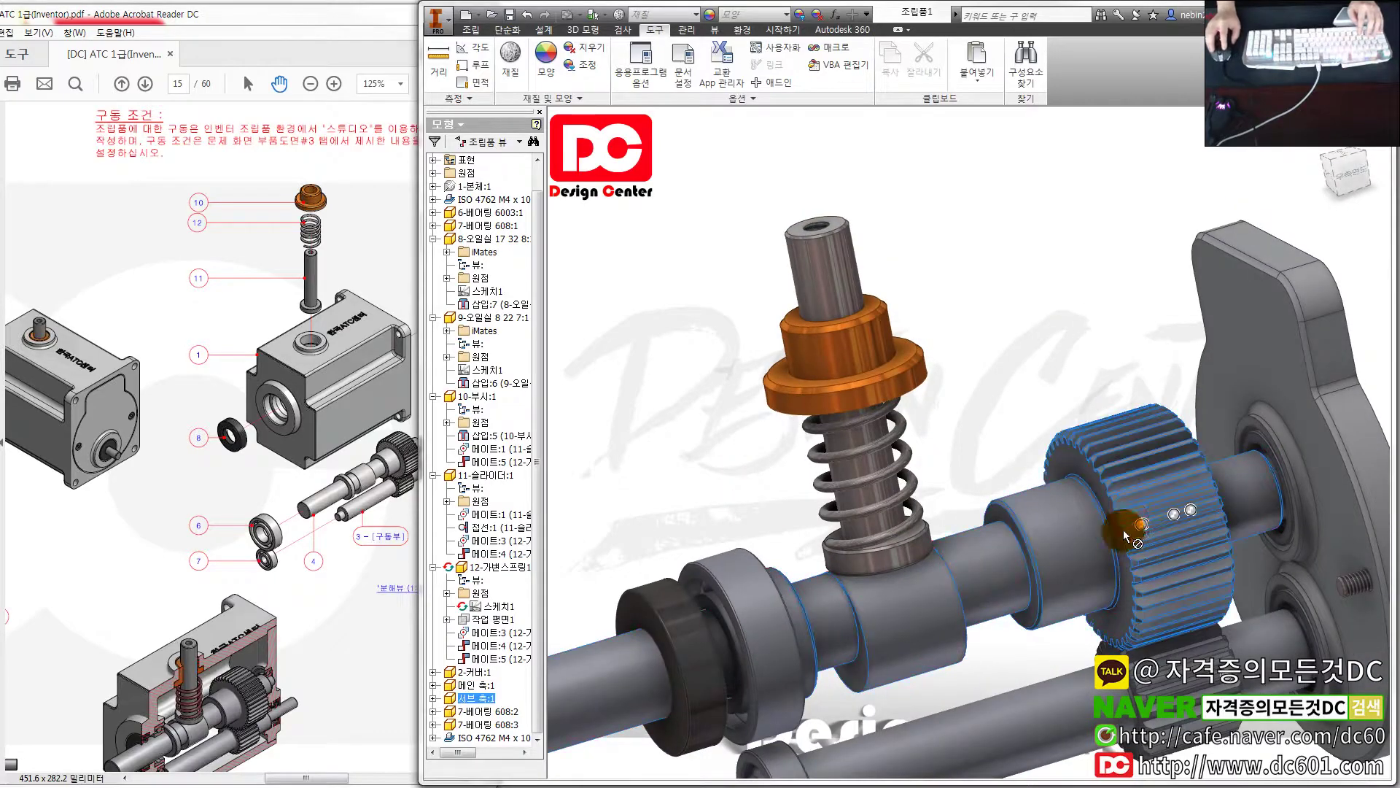
left_click(1125, 536)
mouse_move(878, 592)
middle_mouse_down("shift")
mouse_move(900, 592)
mouse_move(891, 566)
middle_mouse_up("shift")
scroll(900, 584, "up", 2)
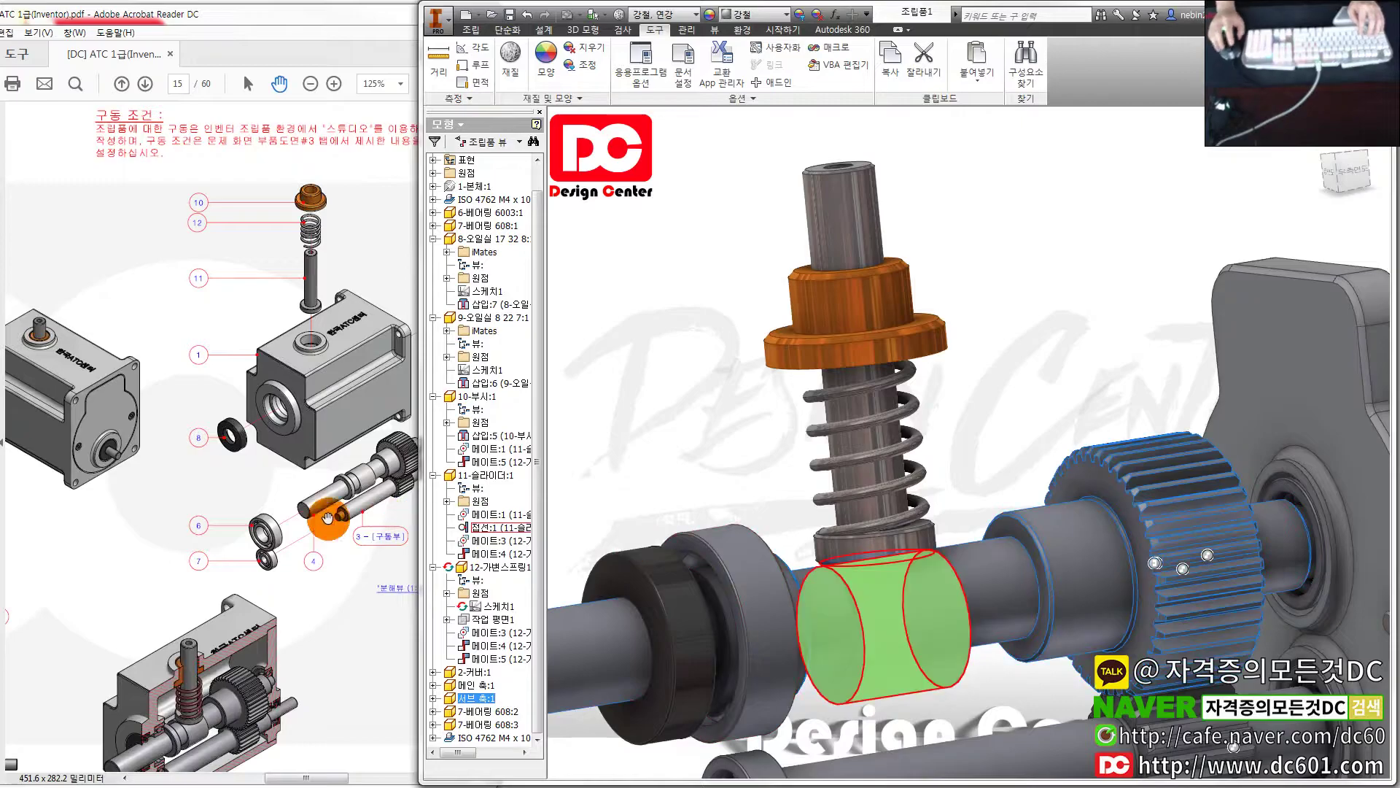
left_click_drag(327, 516, 491, 463)
left_click_drag(328, 525, 219, 540)
left_click(745, 524)
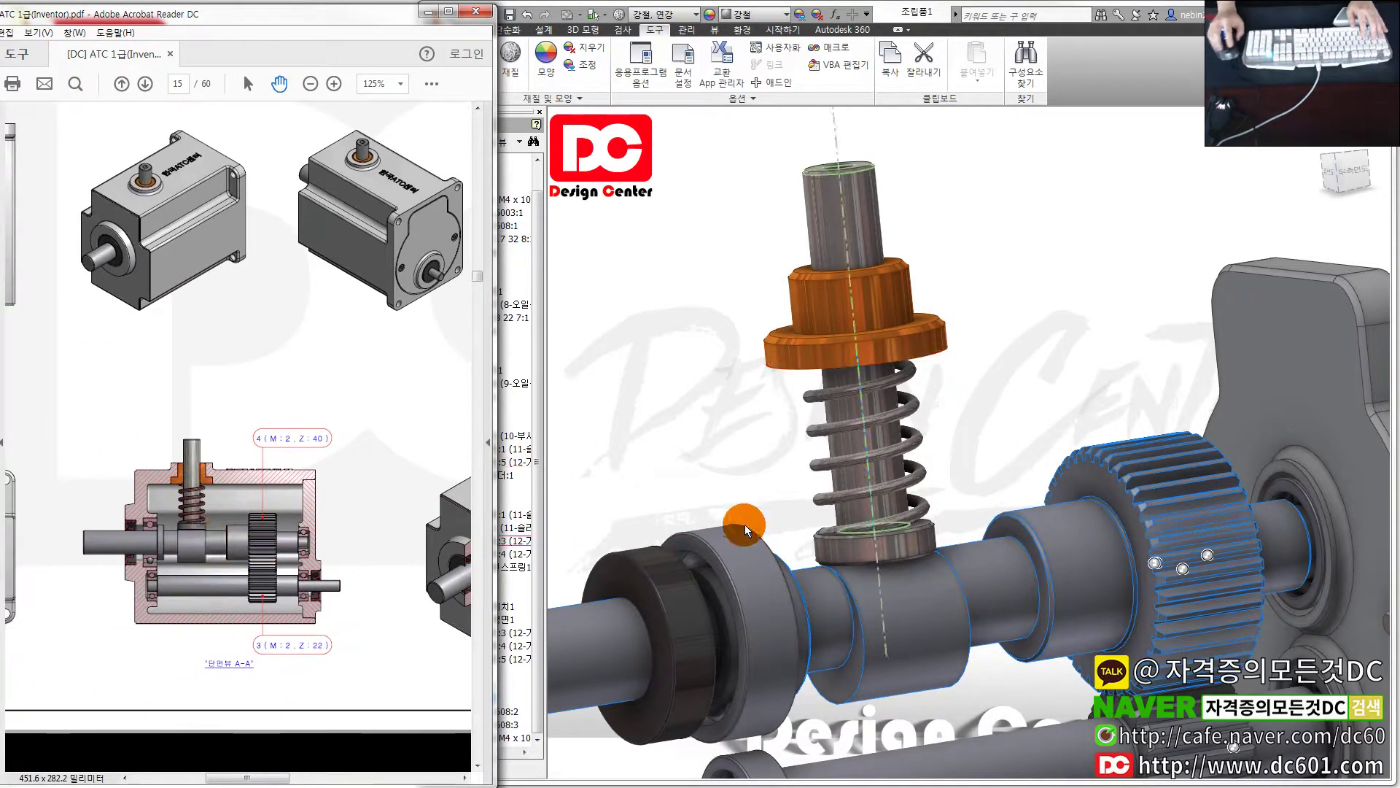
mouse_move(713, 500)
middle_mouse_down("shift")
mouse_move(725, 624)
mouse_move(913, 601)
mouse_move(729, 572)
middle_mouse_up("shift")
Zoom in on the gears, select the 메인 축:1 main shaft, then switch to the front view
scroll(840, 595, "up", 2)
scroll(875, 583, "up", 2)
scroll(685, 570, "up", 2)
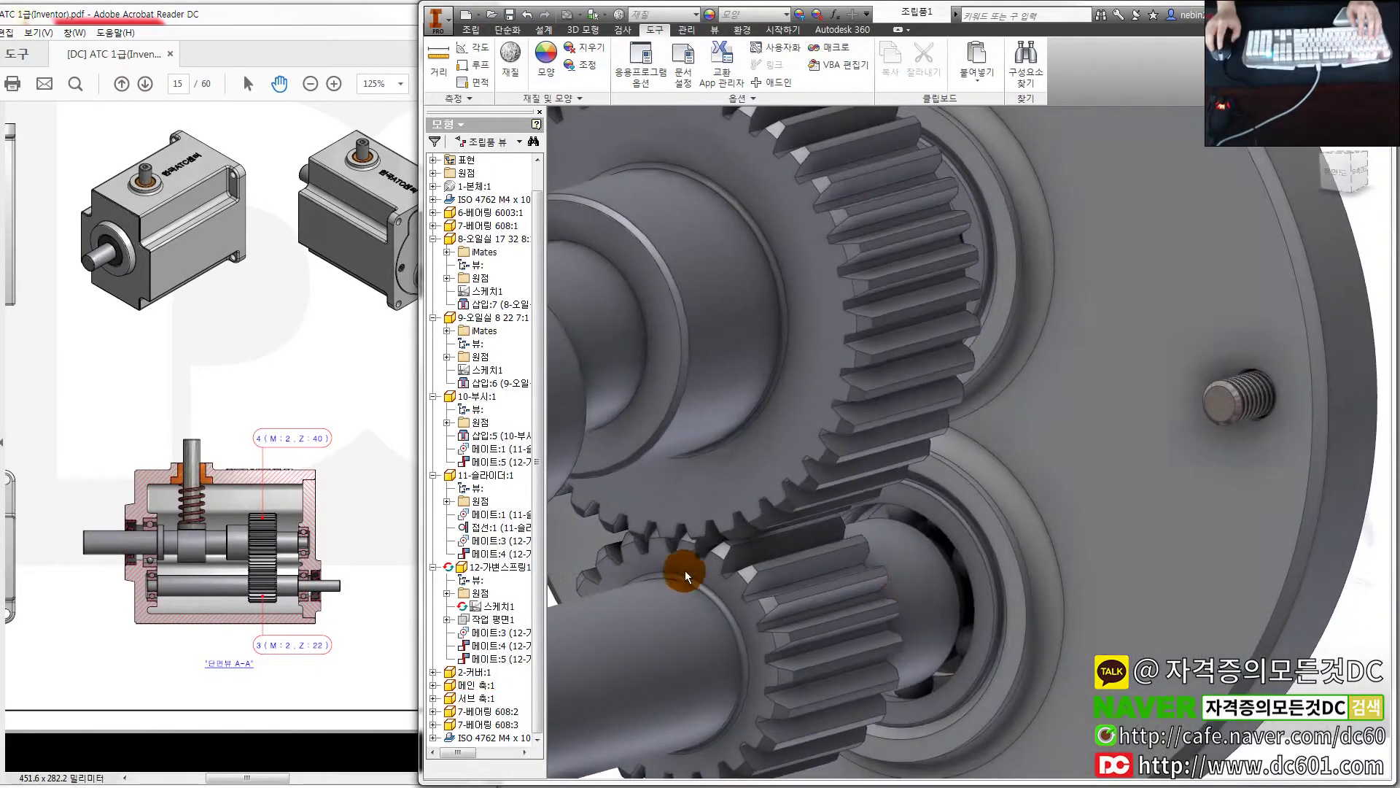
scroll(789, 541, "up", 2)
scroll(802, 535, "up", 2)
mouse_move(802, 536)
middle_mouse_down("shift")
mouse_move(828, 518)
mouse_move(1034, 516)
middle_mouse_up("shift")
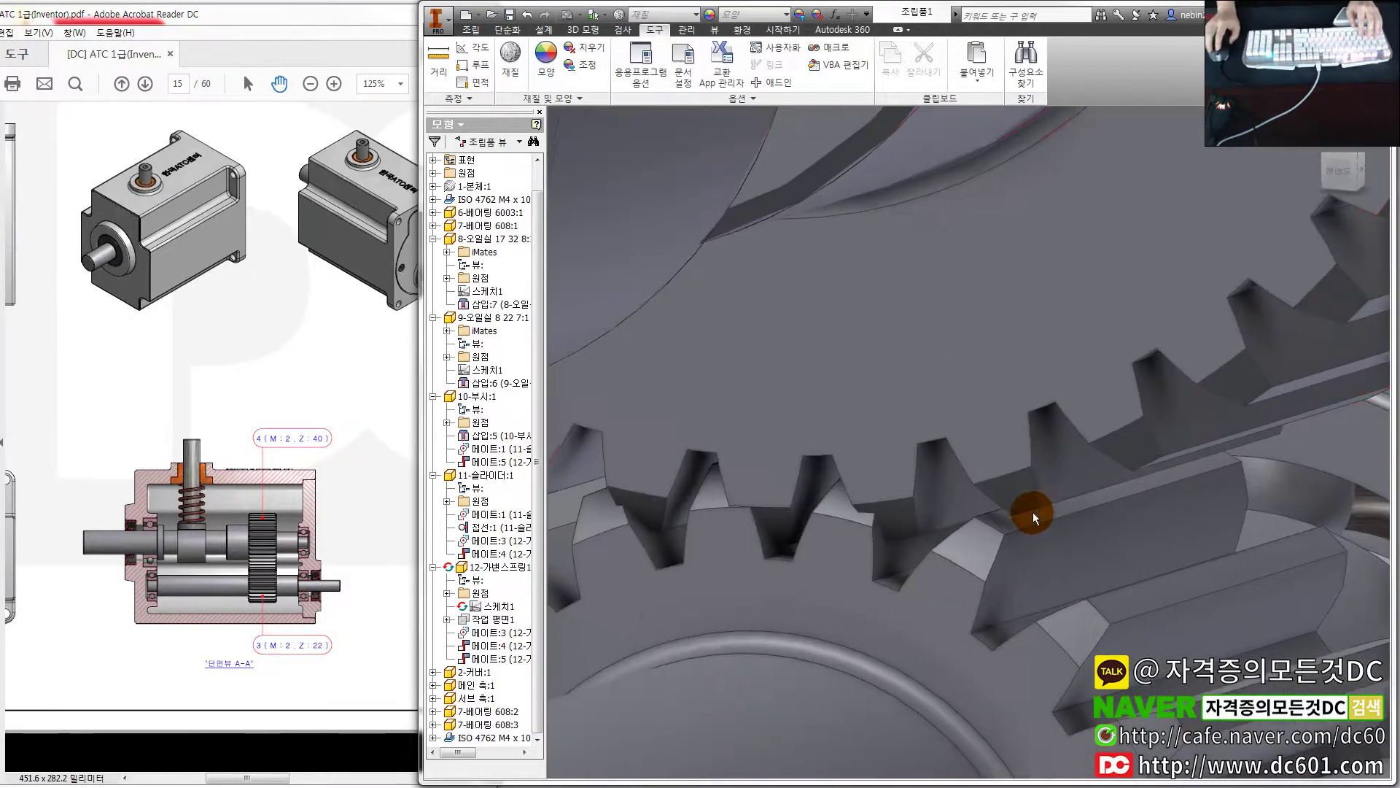
left_click(814, 532)
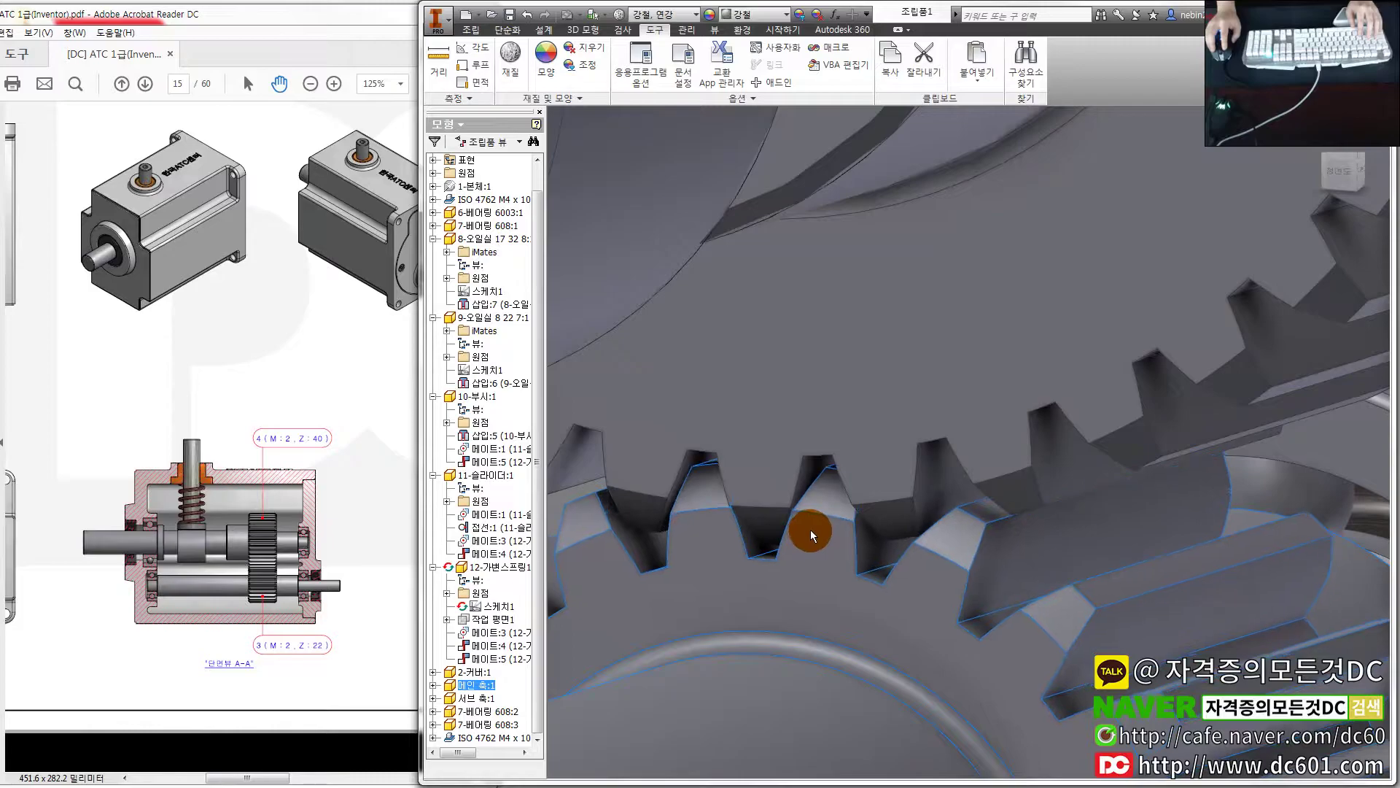
left_click(1344, 182)
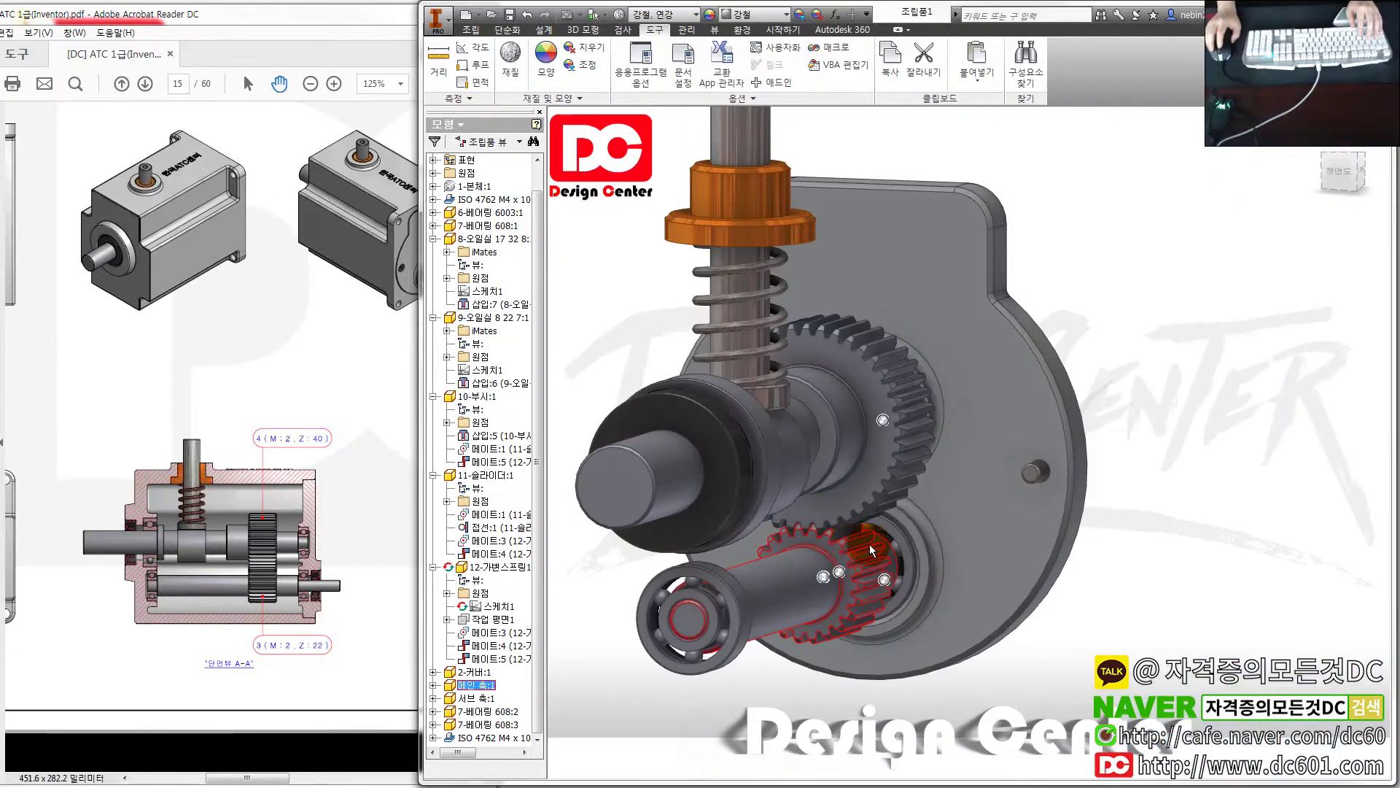
left_click(1341, 175)
Zoom in close on the gear teeth to check how they mesh
scroll(978, 525, "up", 5)
scroll(922, 463, "up", 3)
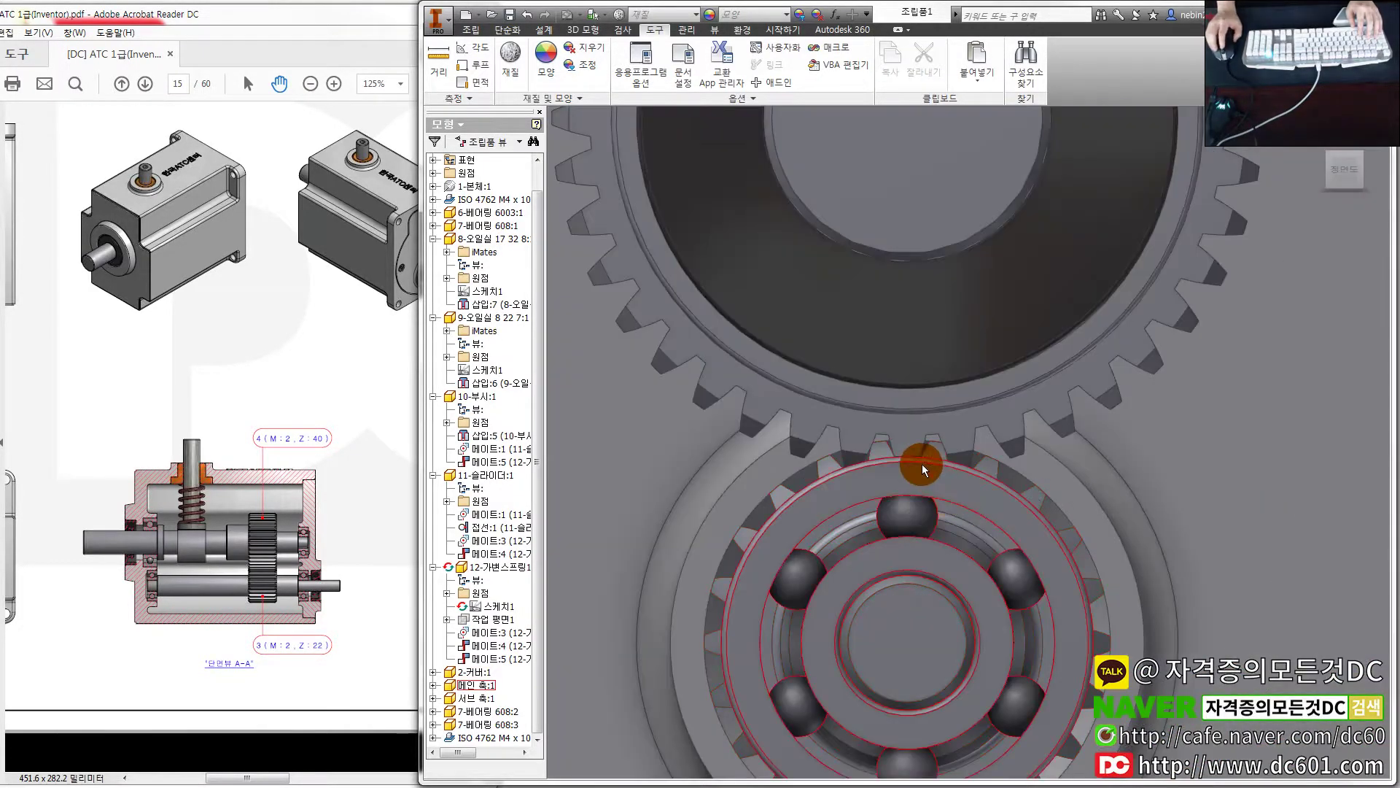
scroll(921, 464, "up", 1)
scroll(916, 449, "up", 1)
scroll(912, 438, "up", 1)
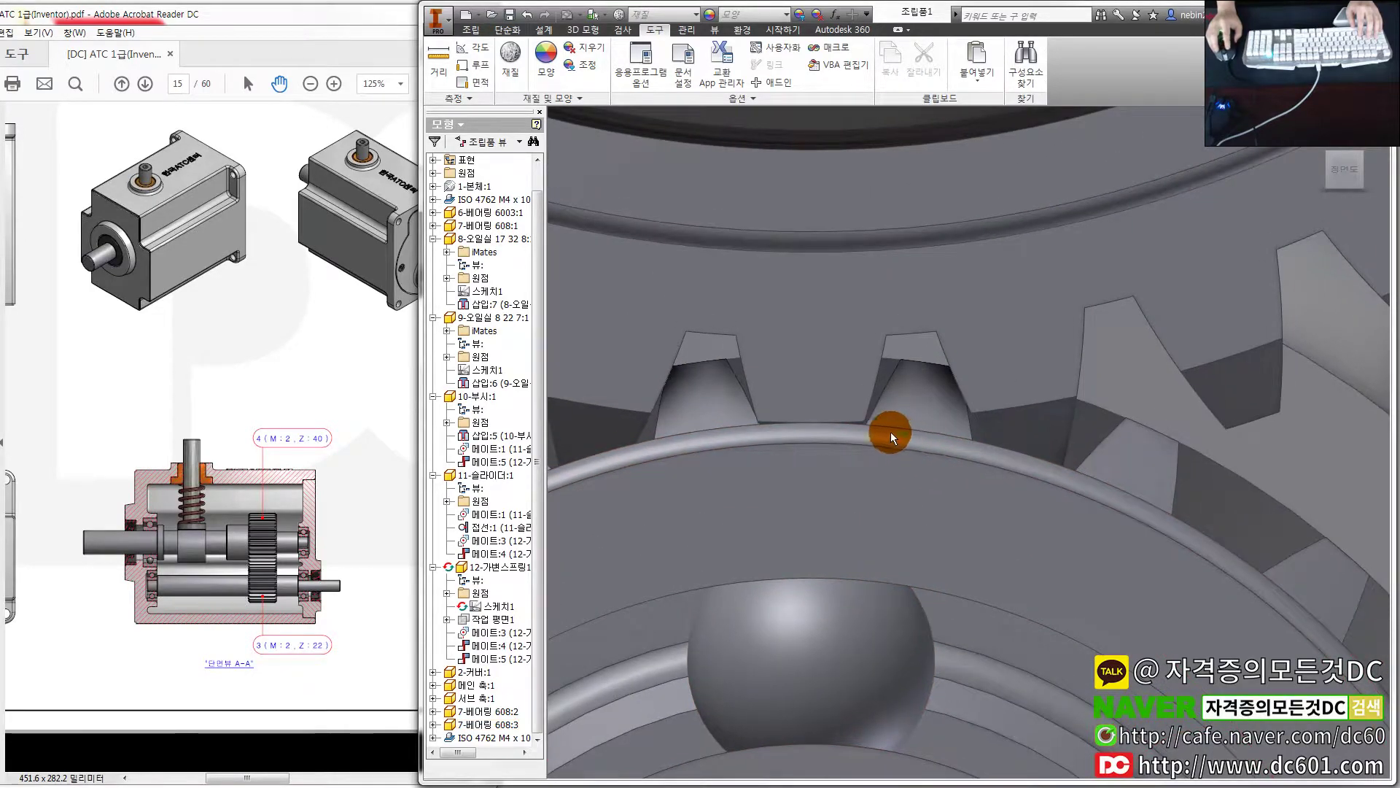
left_click_drag(891, 433, 913, 448)
scroll(737, 359, "up", 1)
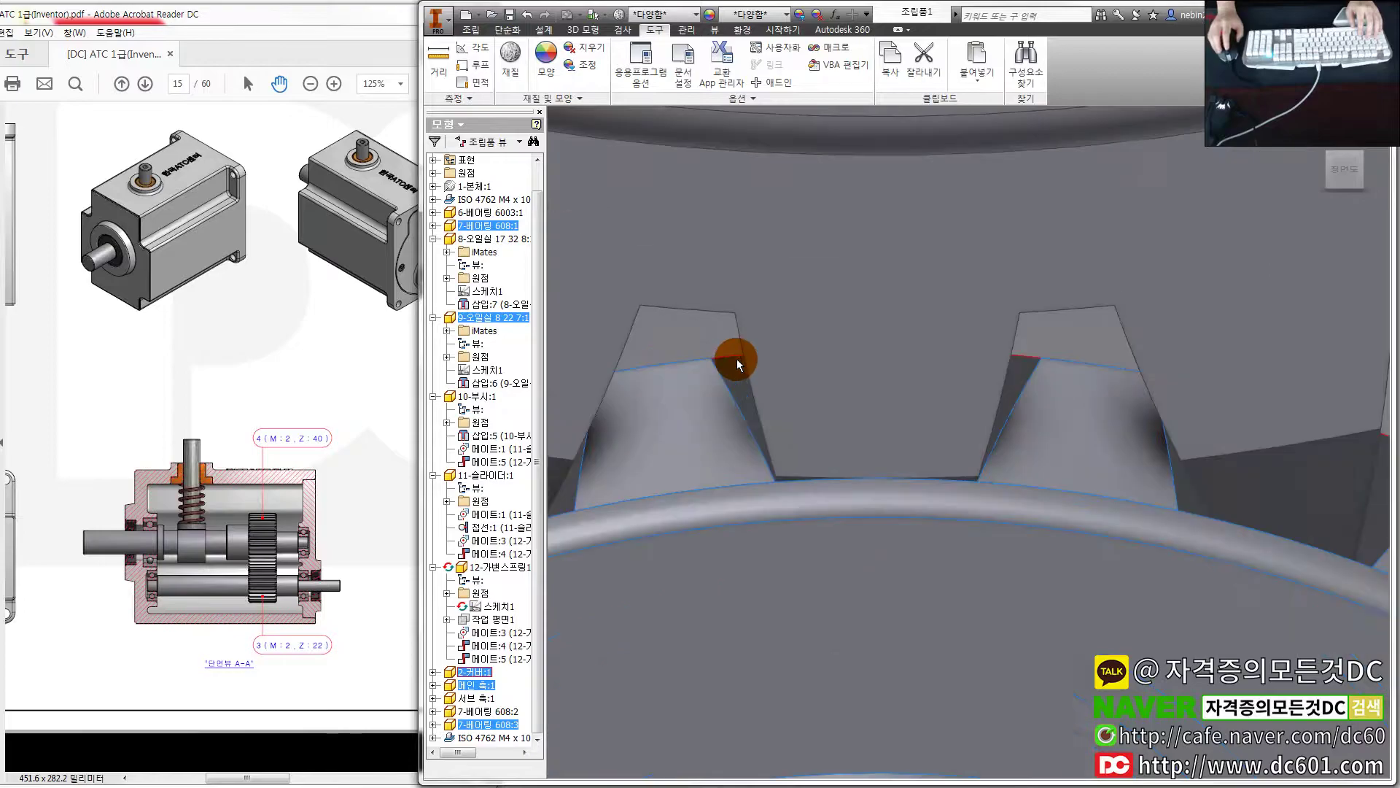
scroll(1022, 530, "down", 2)
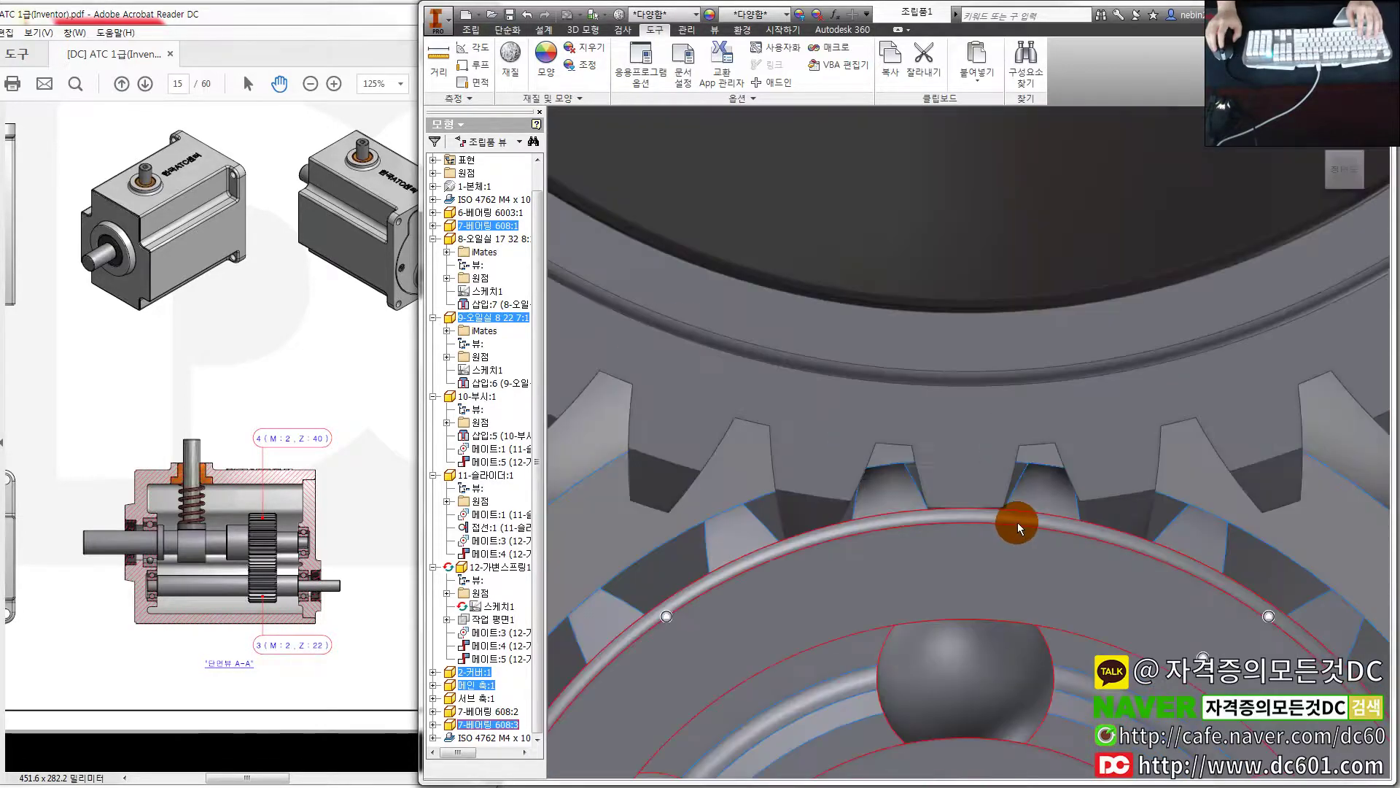
scroll(977, 522, "down", 2)
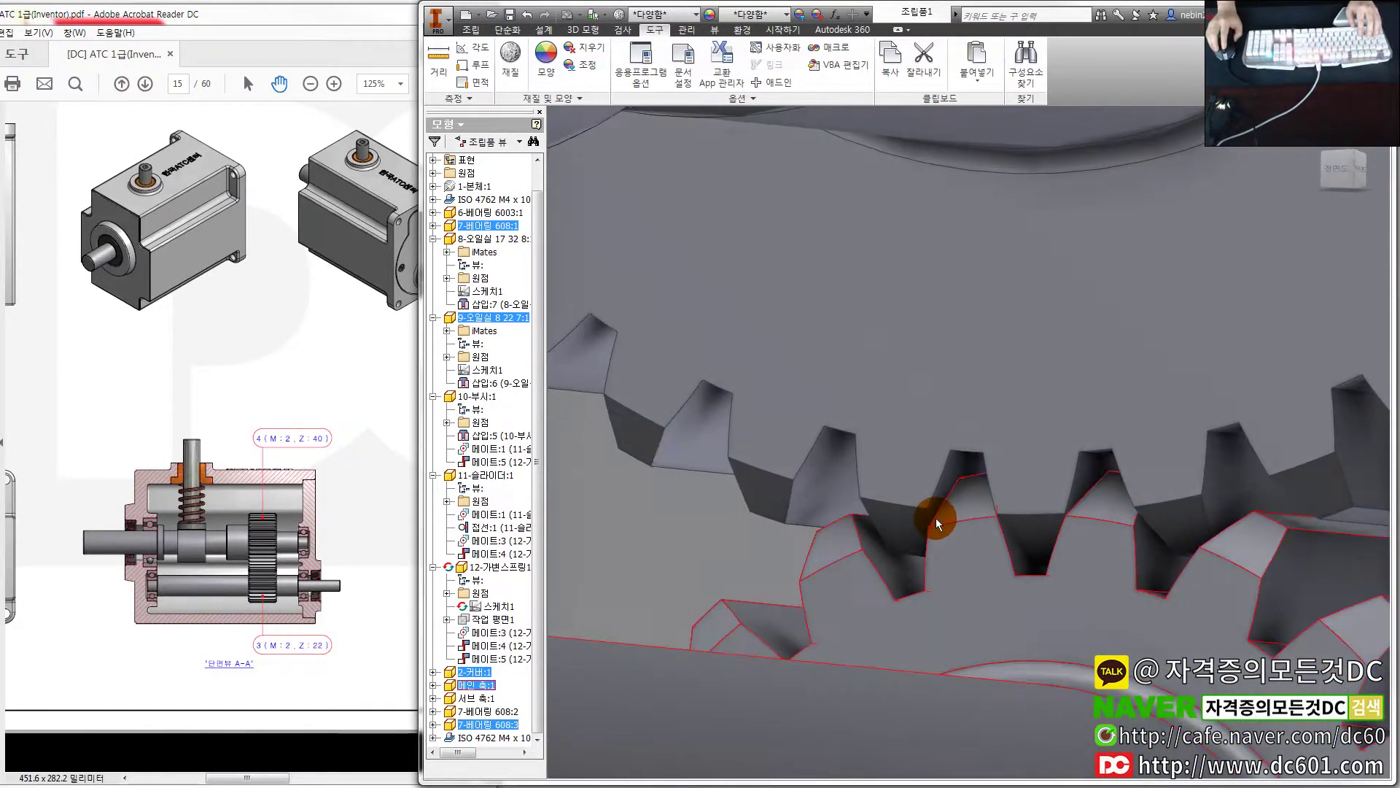
scroll(948, 520, "down", 3)
scroll(970, 522, "up", 3)
scroll(927, 510, "up", 2)
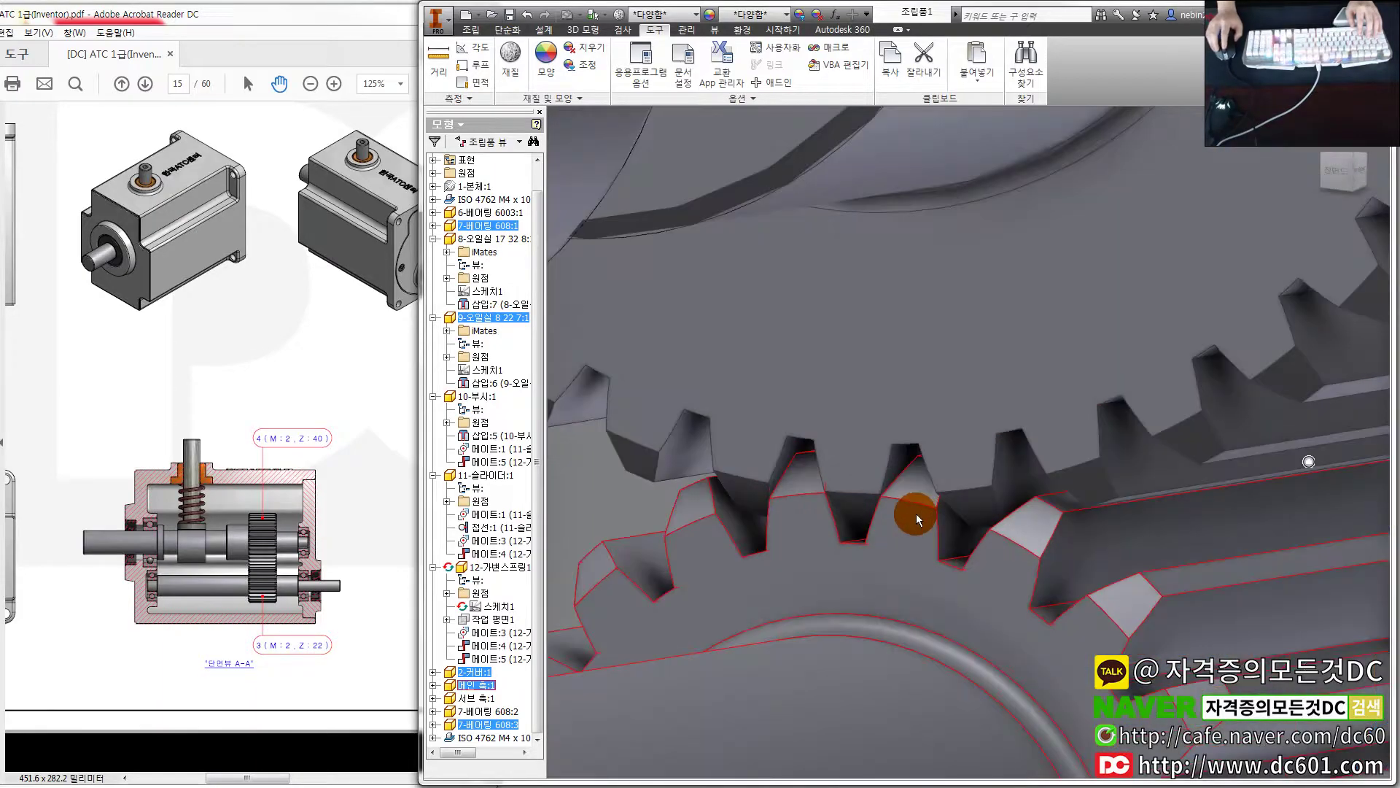
scroll(916, 514, "down", 4)
scroll(916, 513, "up", 2)
scroll(941, 507, "down", 3)
scroll(921, 505, "up", 2)
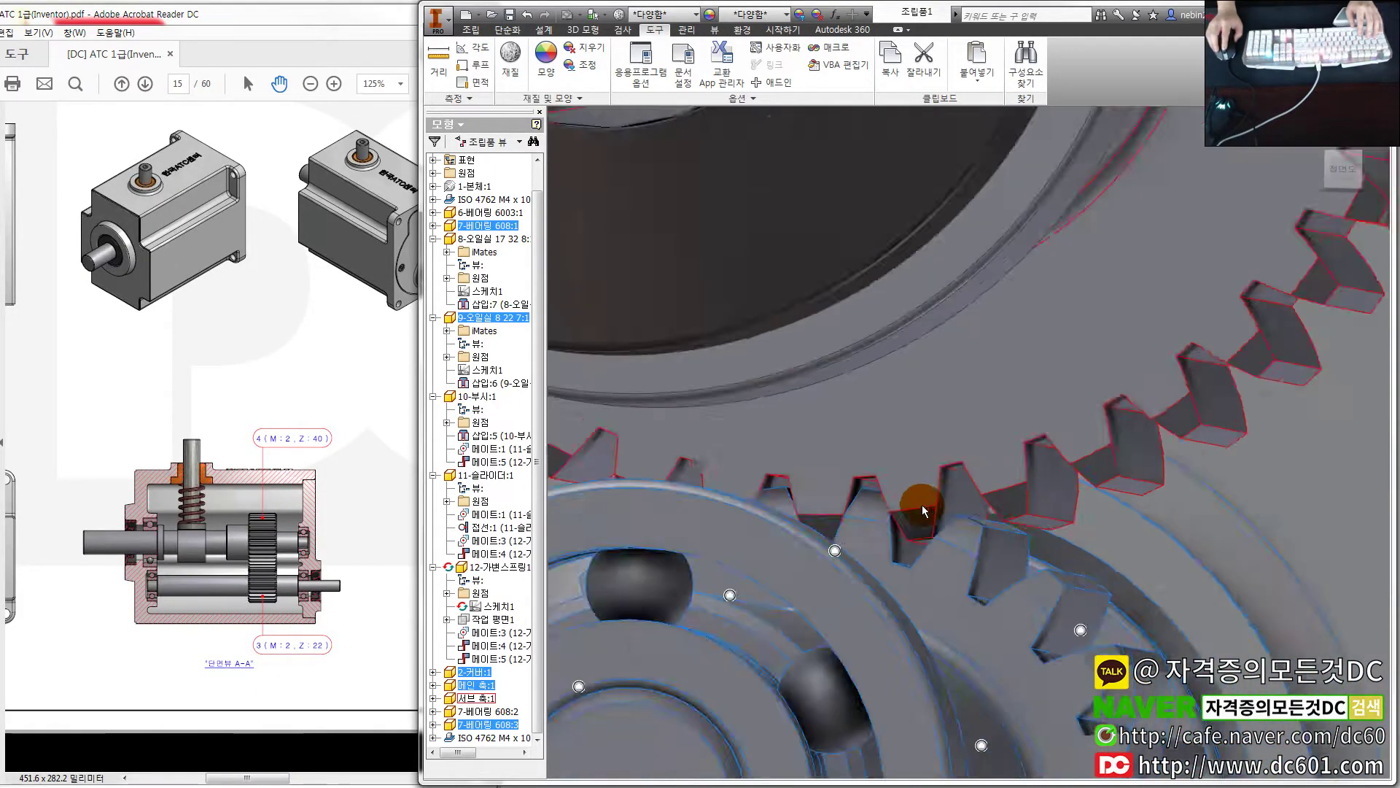
scroll(875, 500, "up", 3)
scroll(853, 504, "down", 5)
Window-select the internal components and run an interference check on them
left_click_drag(1018, 642, 725, 289)
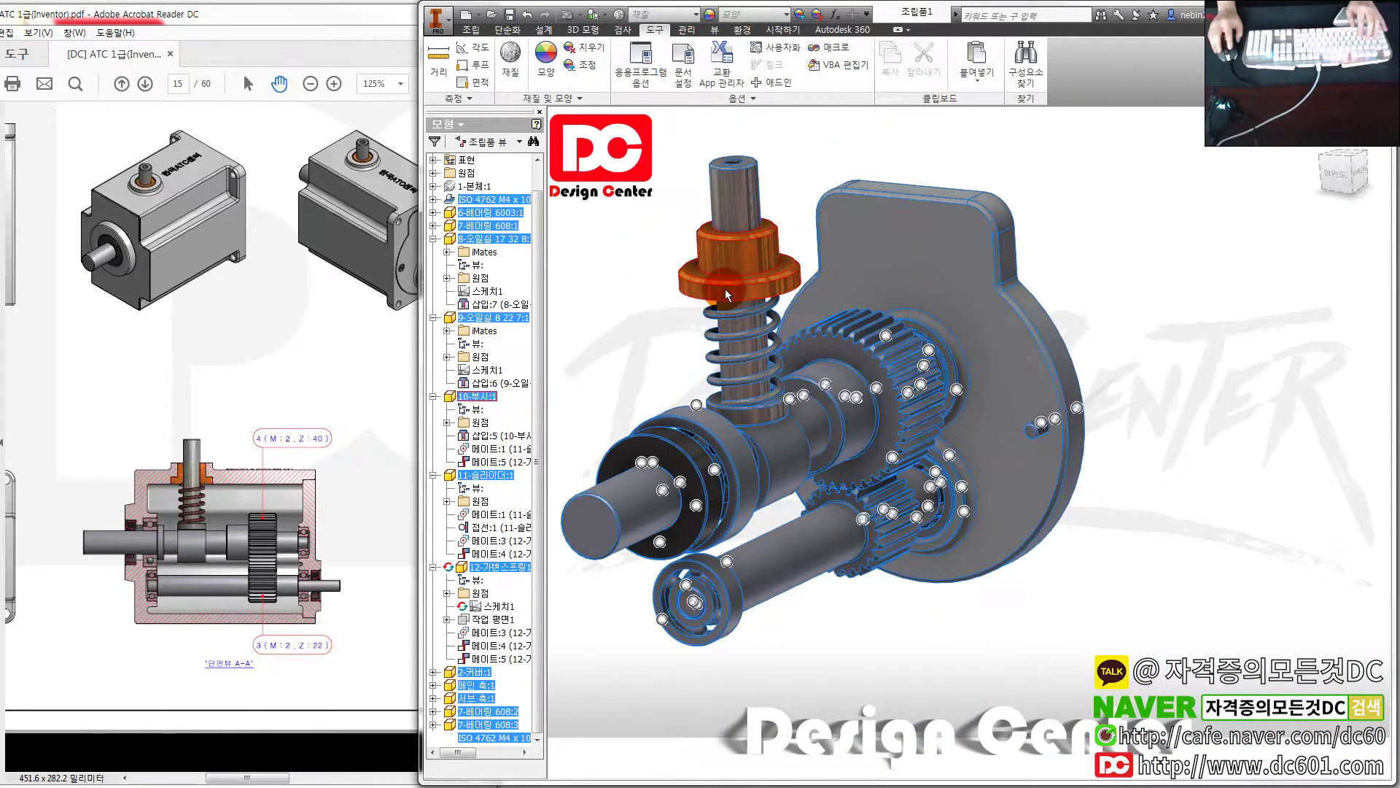
scroll(859, 470, "up", 5)
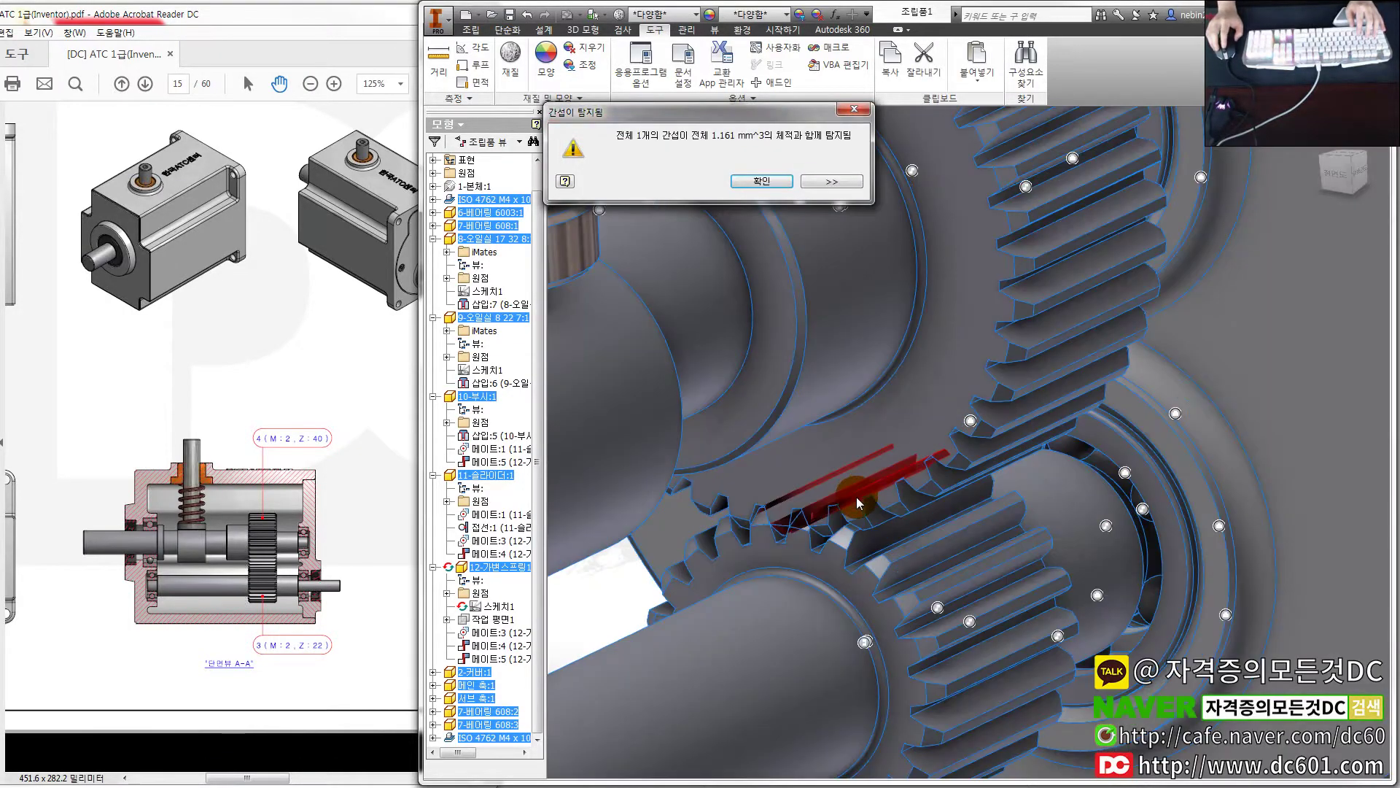
scroll(858, 503, "down", 5)
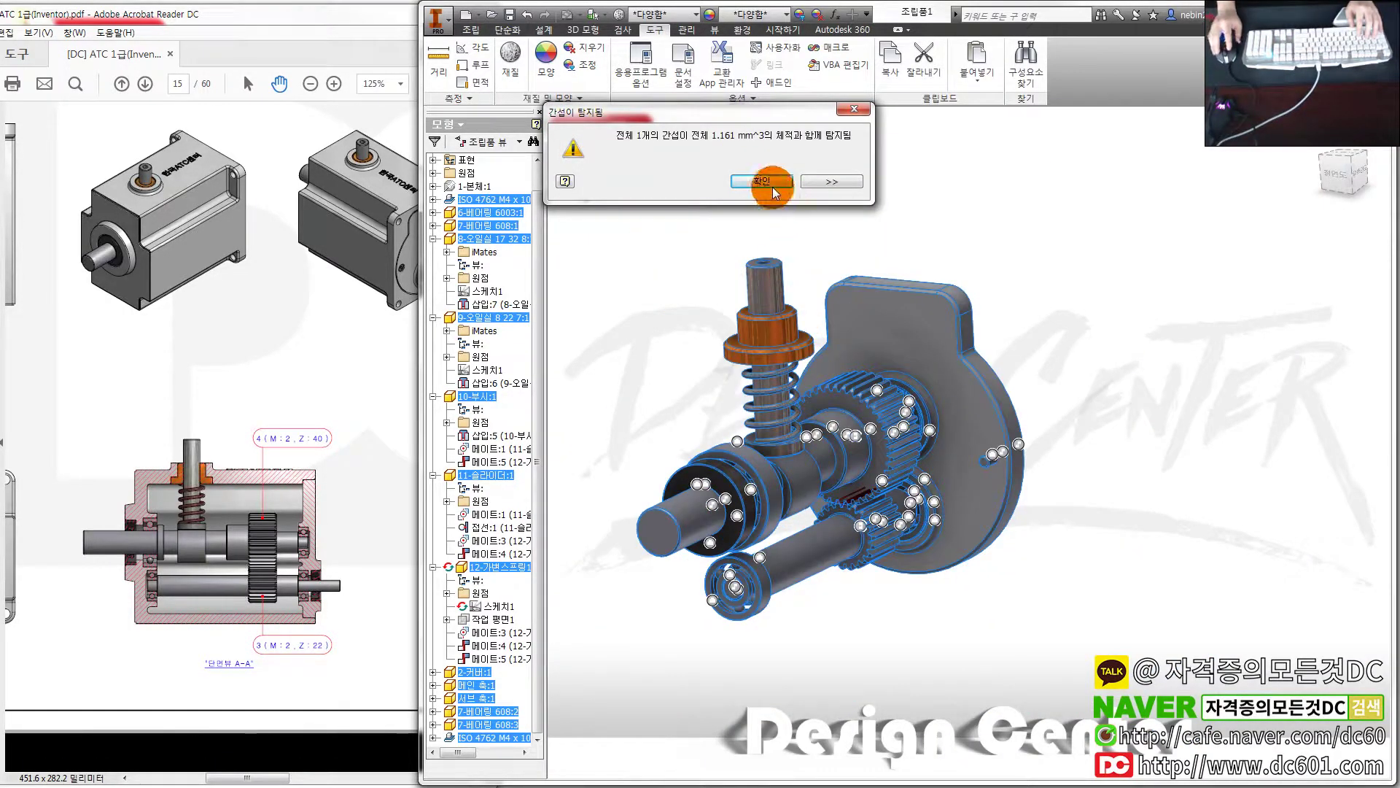
left_click(773, 187)
left_click(616, 274)
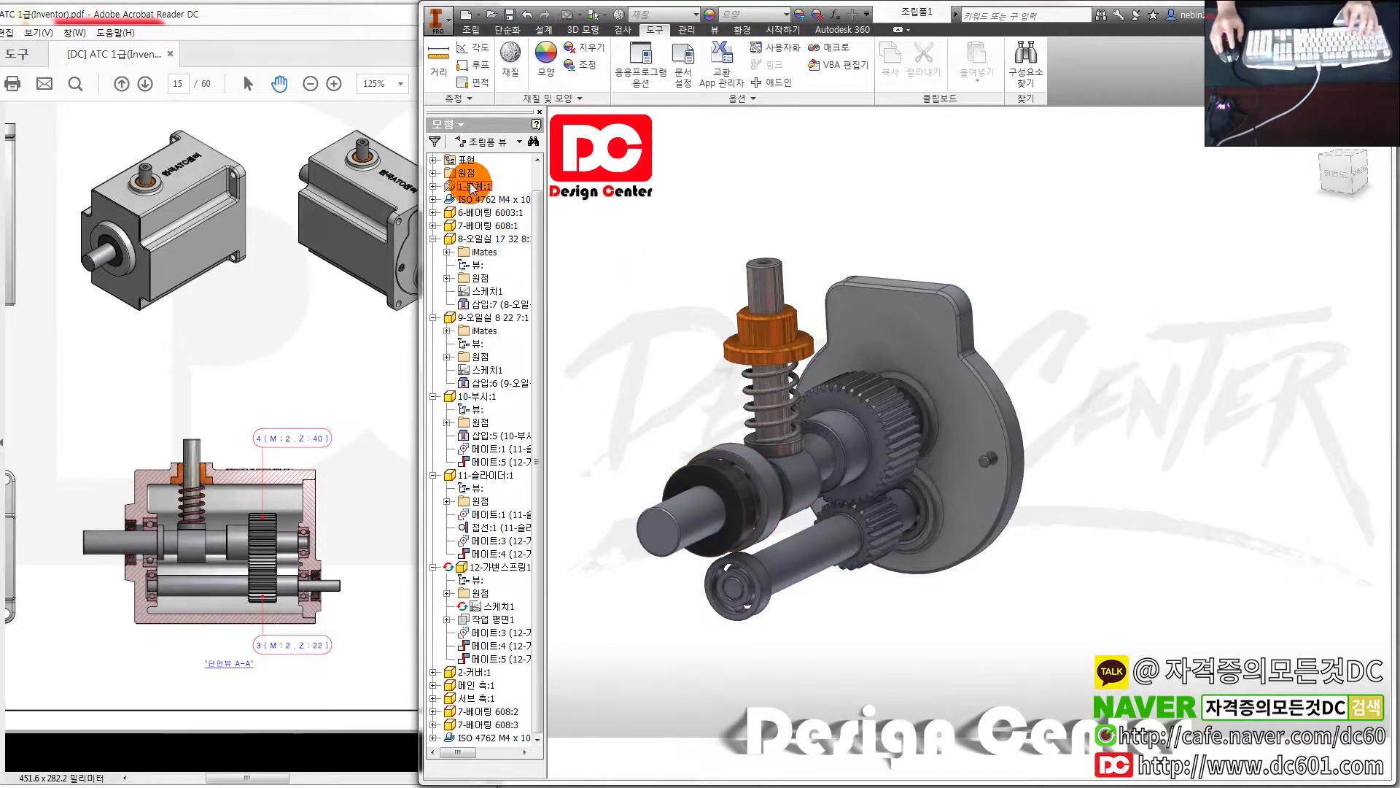
Check all assembly components for interference, finding 3 interferences totalling 47.322 mm³
right_click(472, 188)
left_click(503, 365)
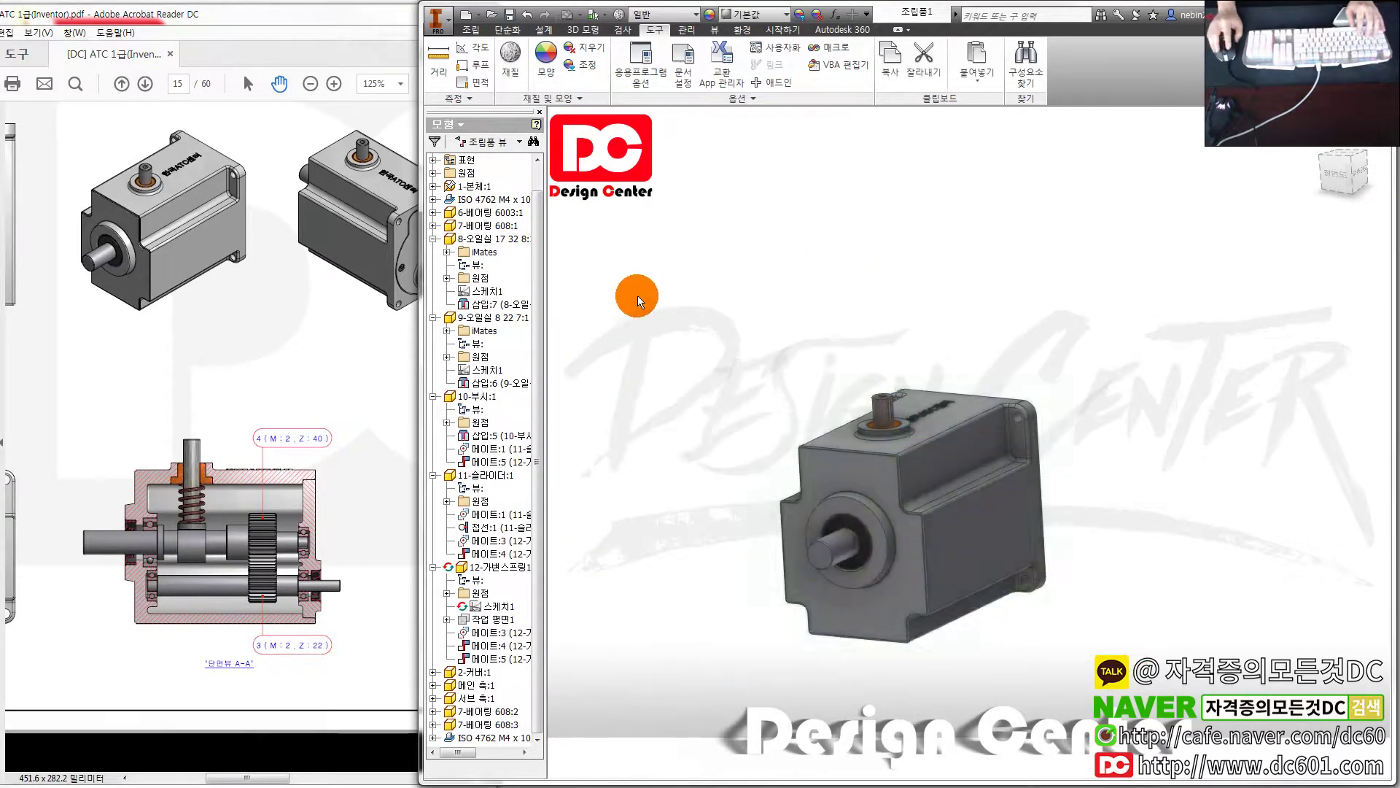
key("ctrl+a")
key("Return")
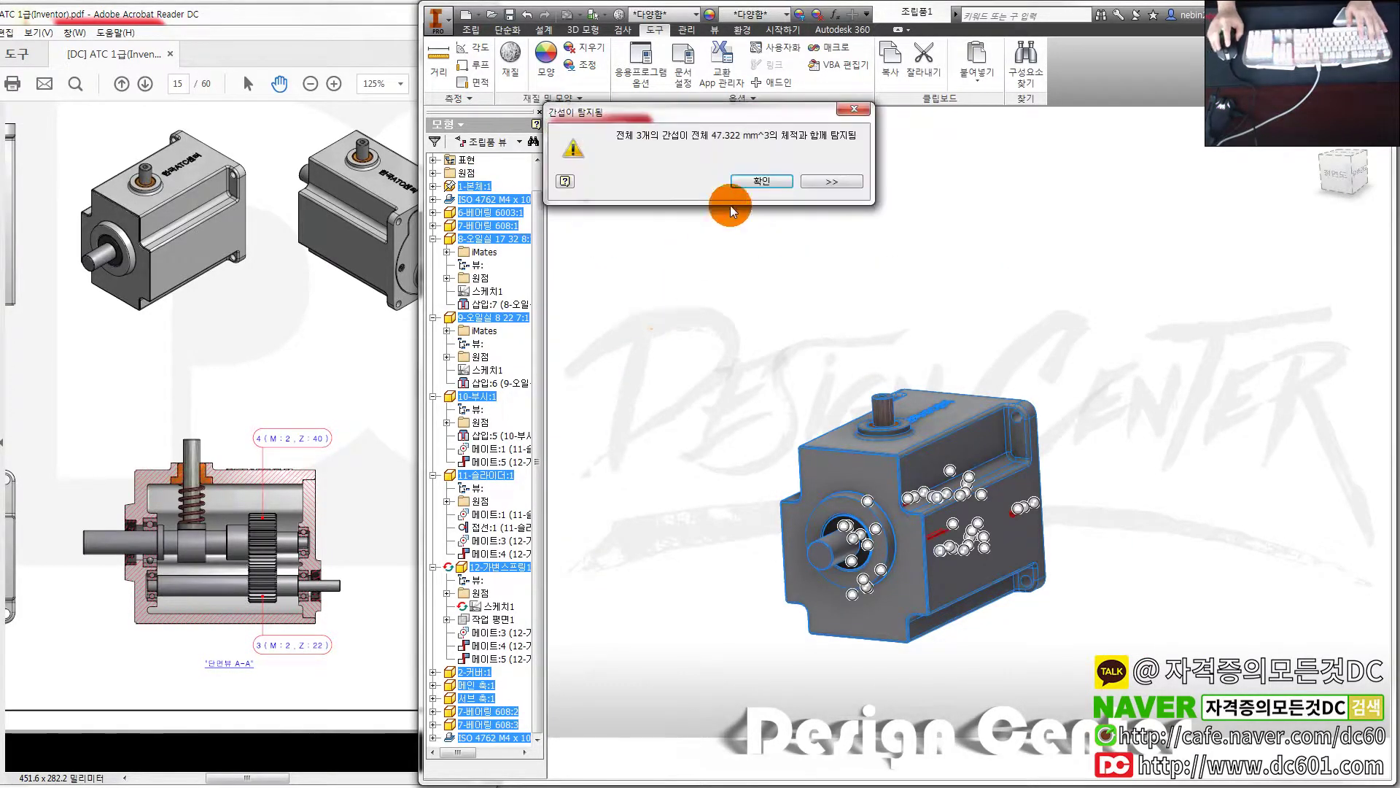
left_click(758, 182)
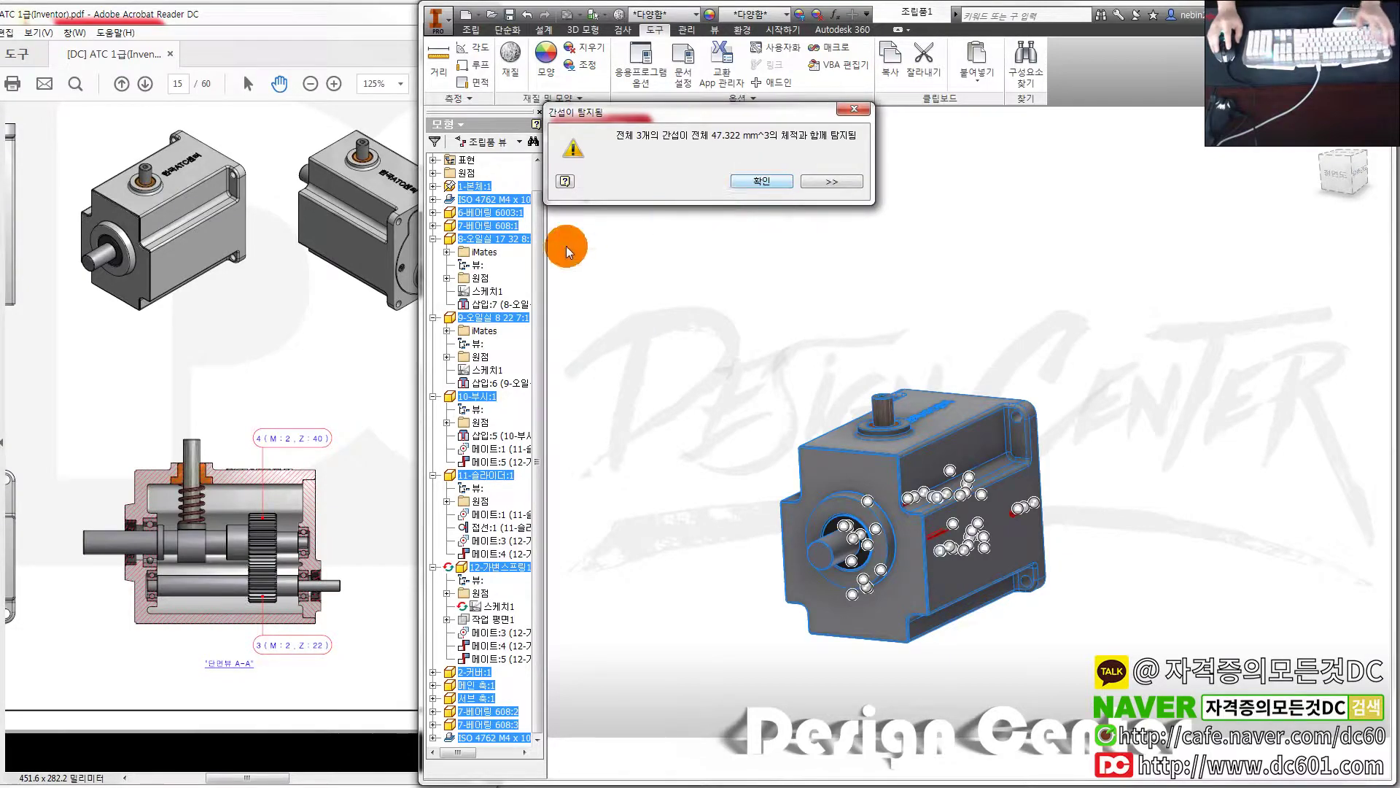
Collapse the 8-오일실 to 12-가변스프링 browser branches and hide the 1-본체 housing
left_click(433, 238)
left_click(433, 278)
left_click(433, 304)
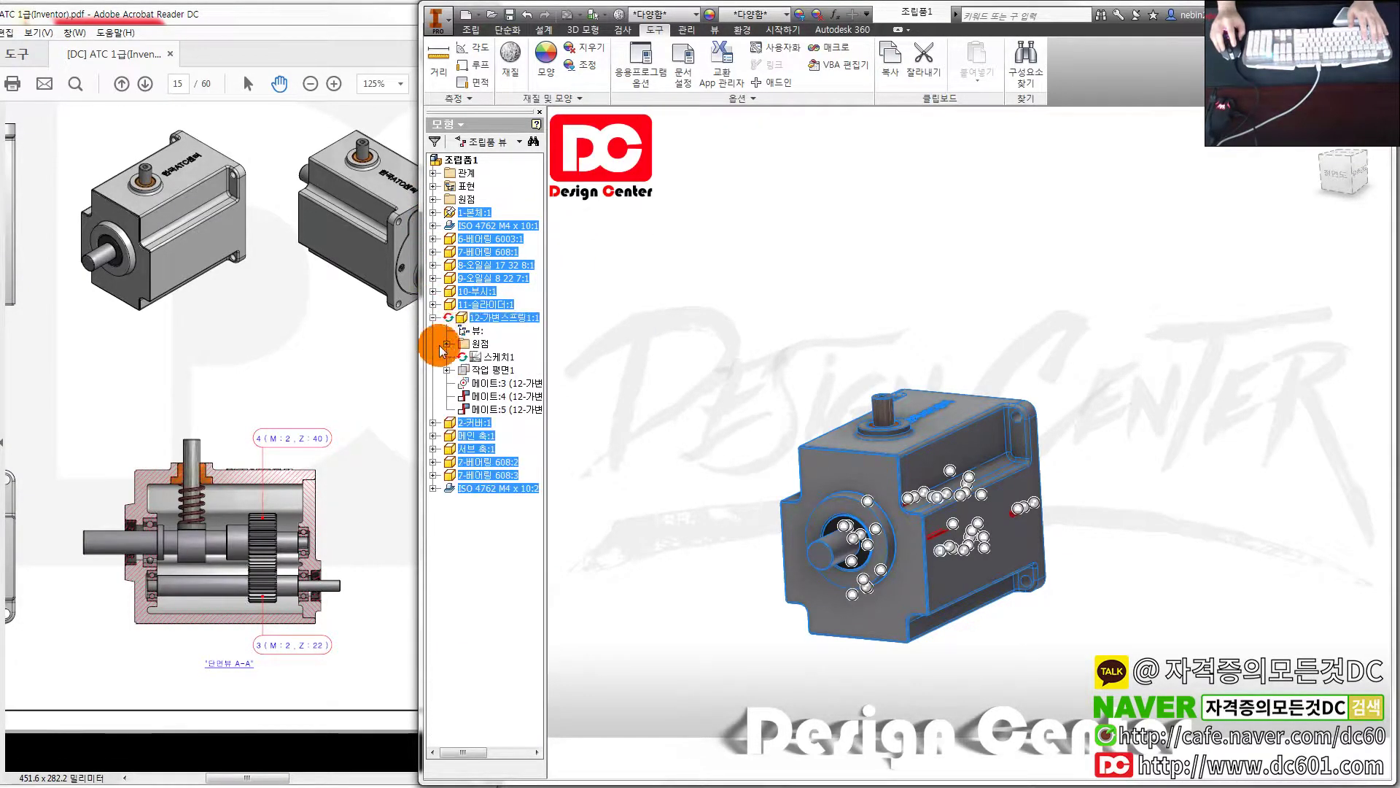
left_click(1117, 447)
scroll(851, 422, "up", 5)
right_click(851, 421)
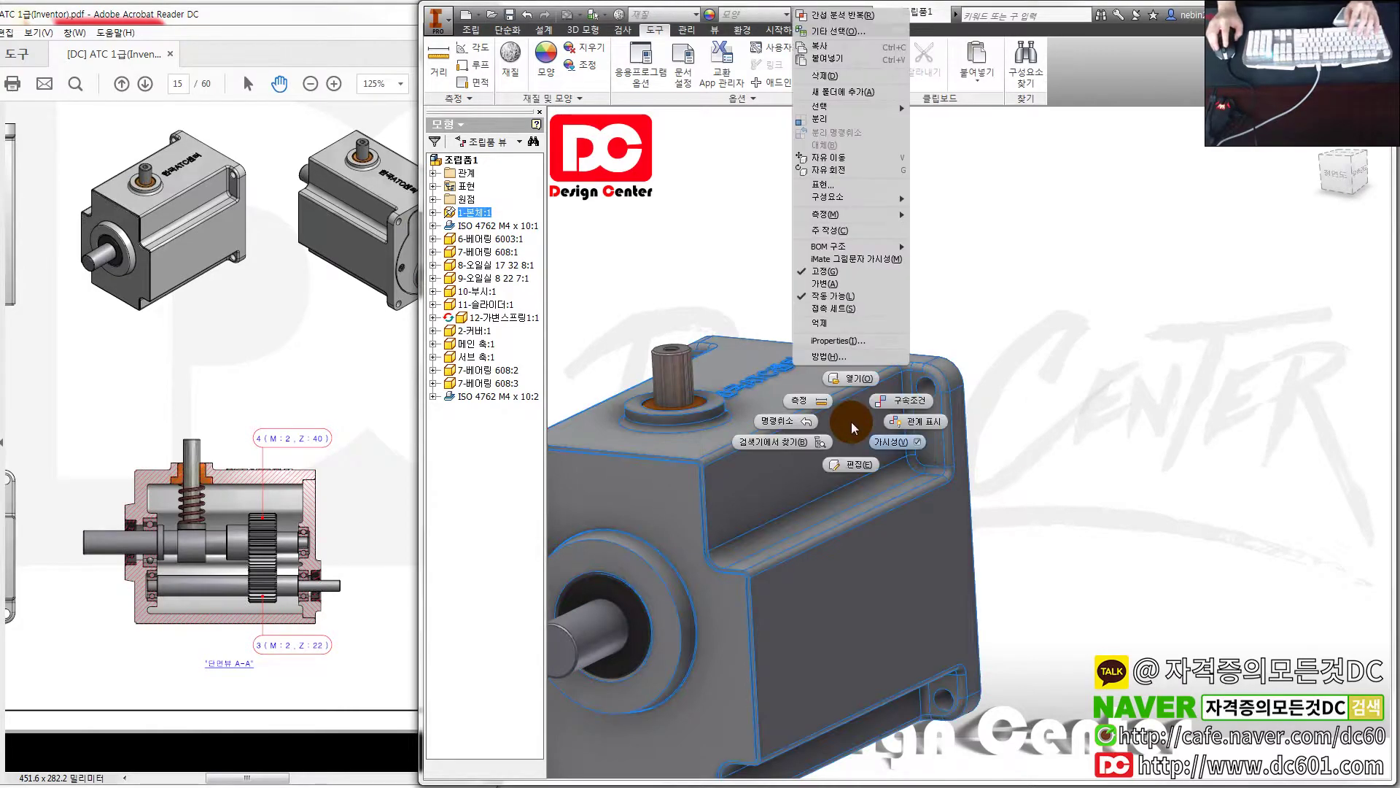
left_click(905, 422)
middle_click_drag(906, 421, 710, 456, "shift")
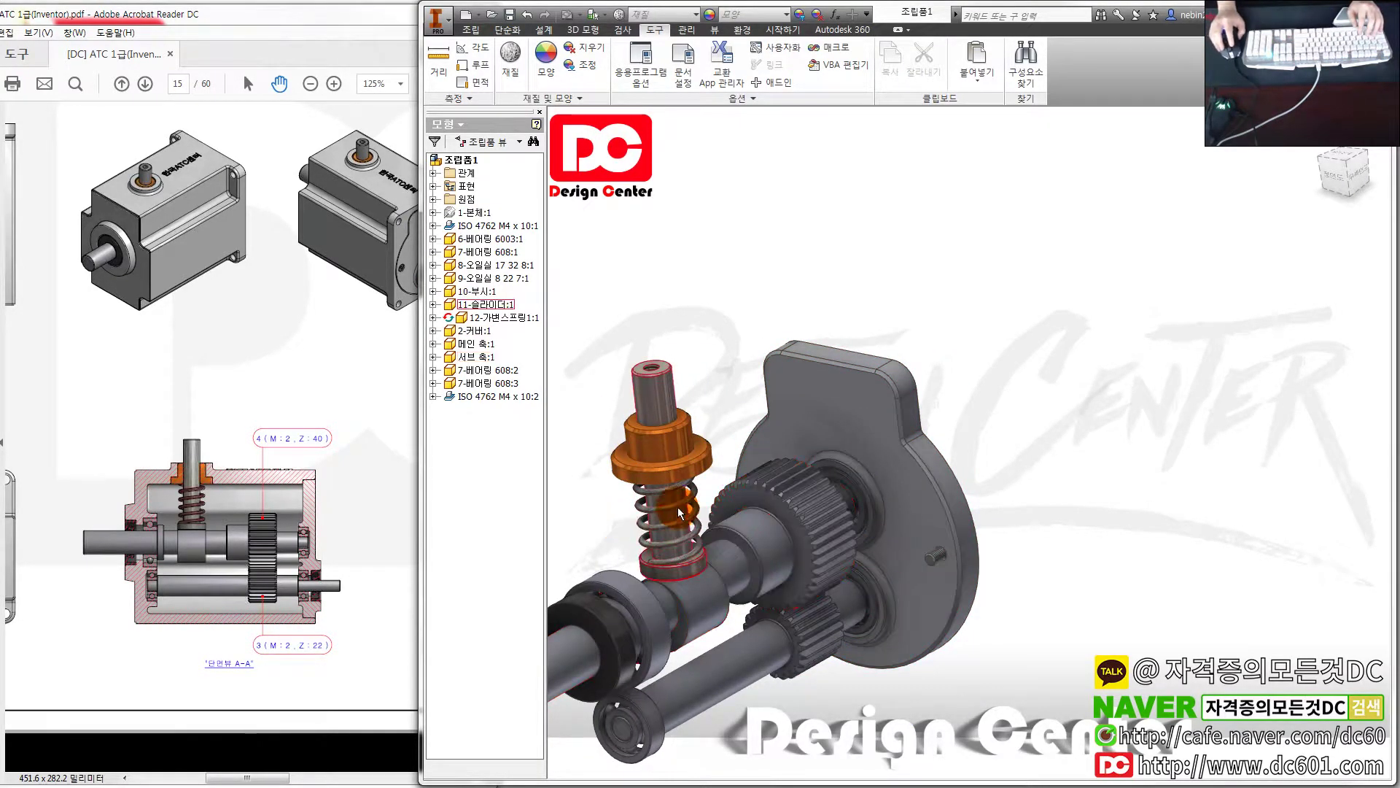
Zoom the reference PDF to page 15's exploded view, identifying part 3 as the drive shaft
left_click(240, 469)
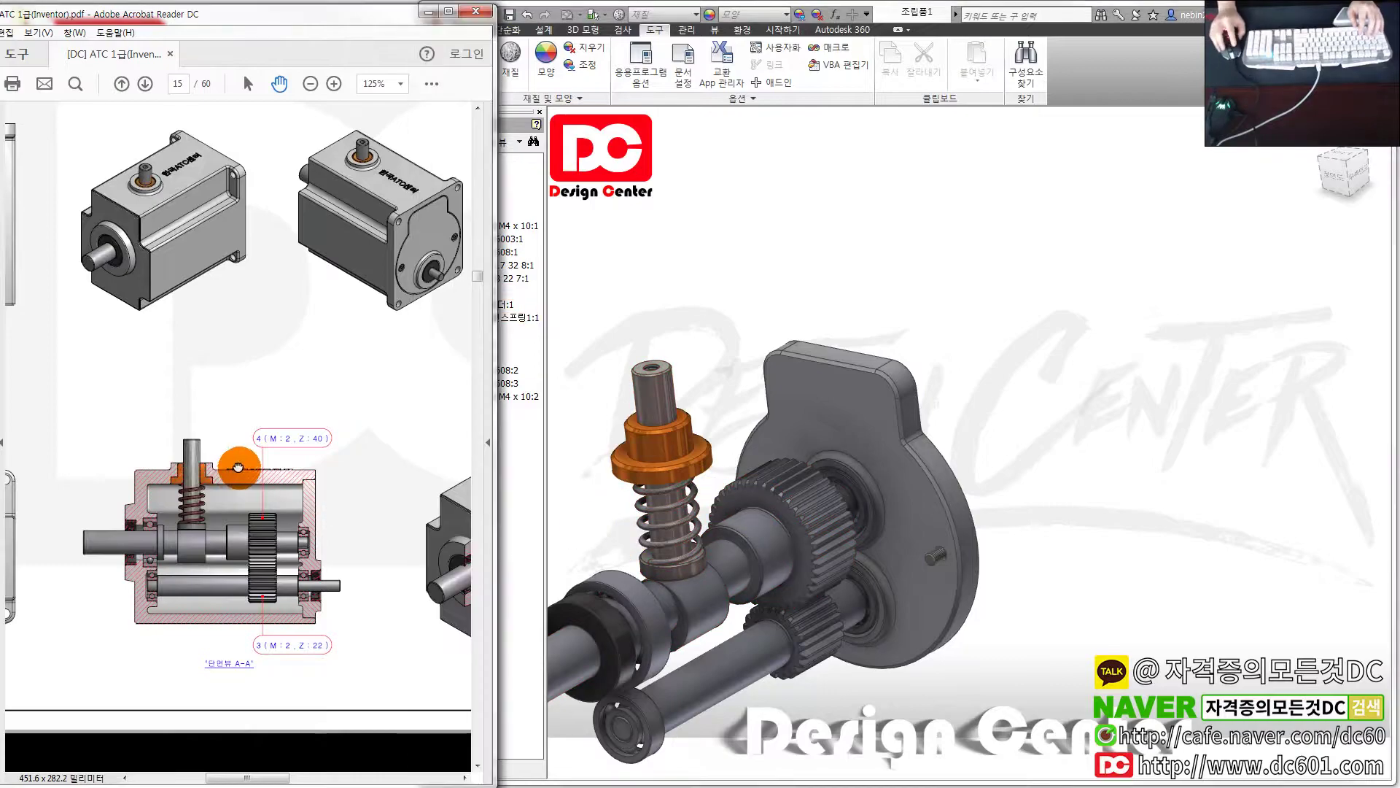
scroll(292, 481, "down", 1, "ctrl")
scroll(197, 524, "down", 1, "ctrl")
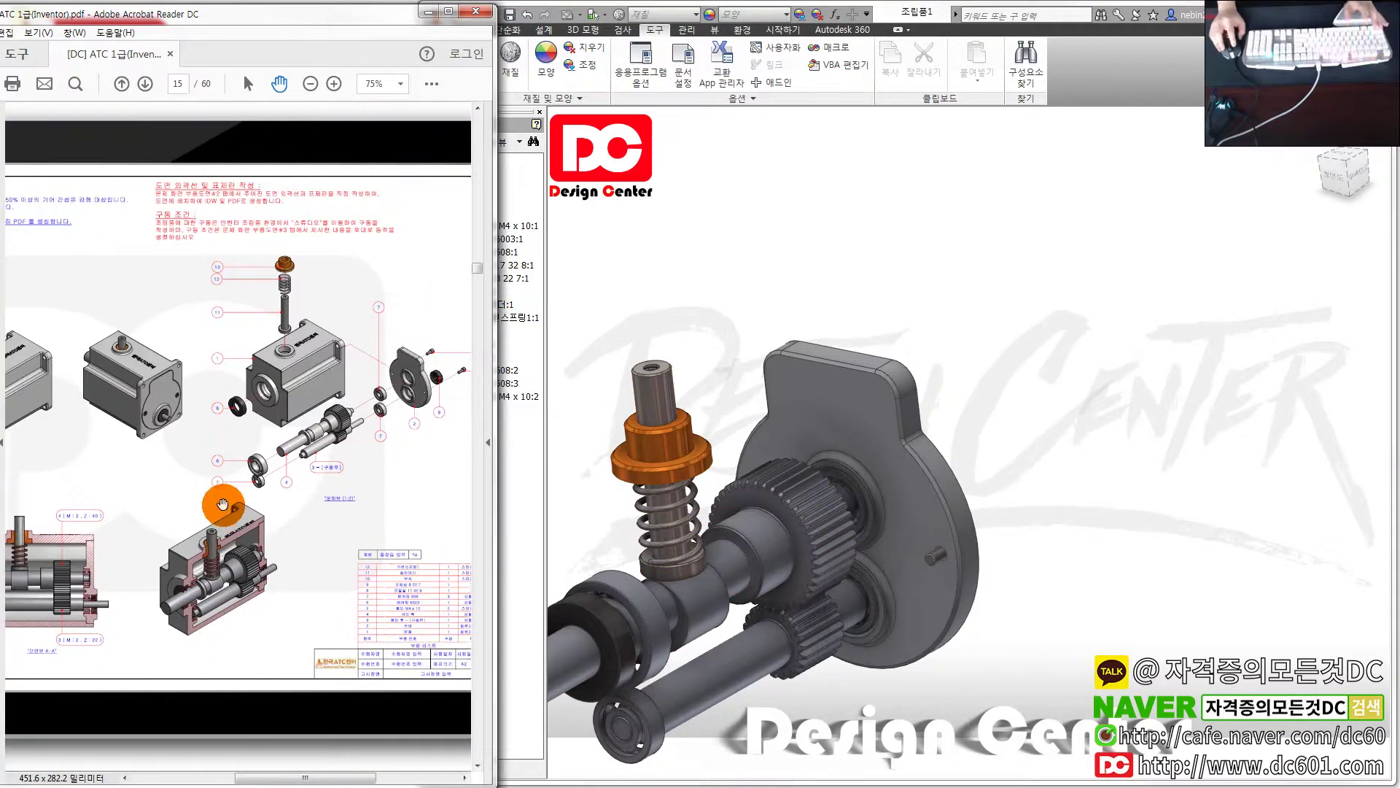
scroll(325, 477, "up", 1, "ctrl")
scroll(343, 479, "up", 1, "ctrl")
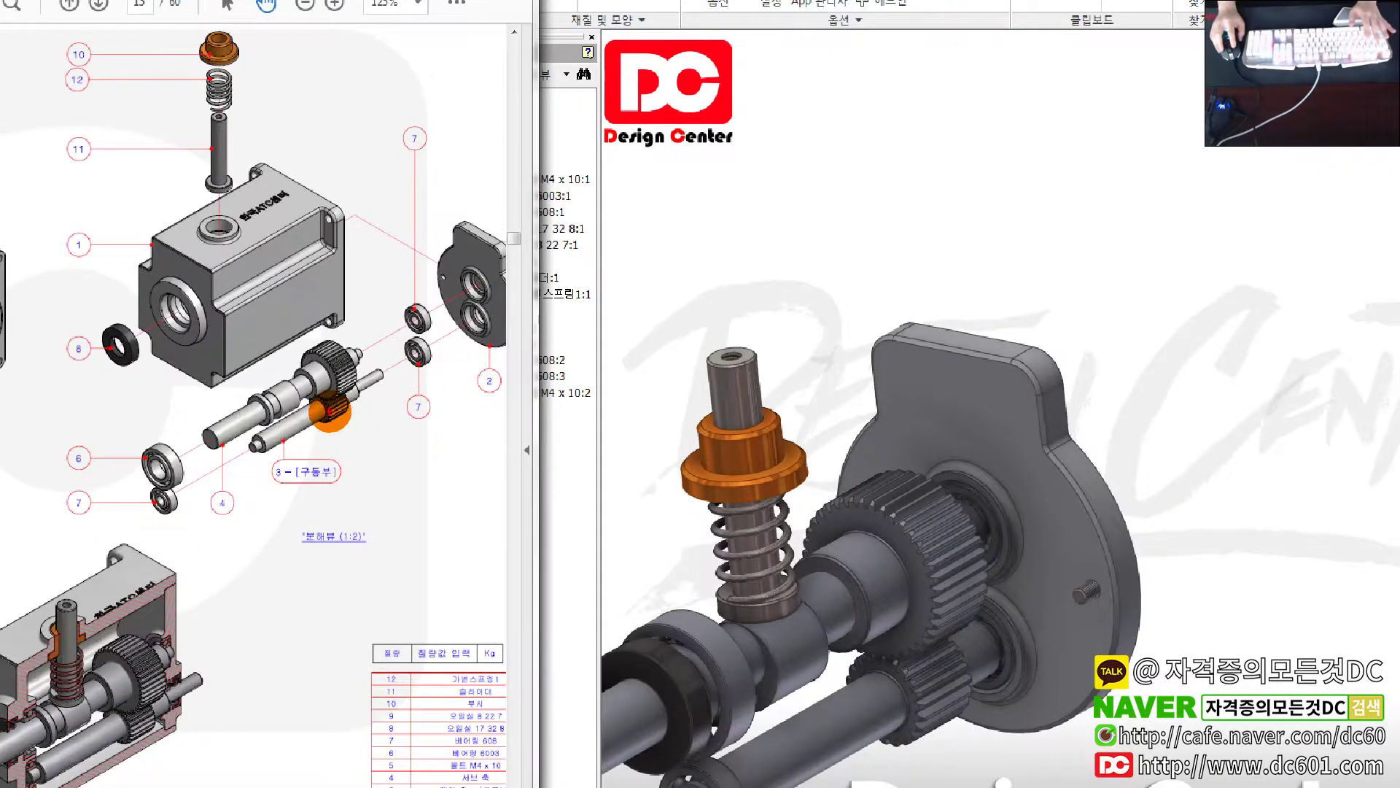
mouse_move(329, 410)
left_mouse_down()
mouse_move(375, 335)
mouse_move(363, 475)
mouse_move(257, 447)
mouse_move(350, 475)
mouse_move(252, 472)
mouse_move(333, 490)
mouse_move(316, 474)
mouse_move(353, 474)
mouse_move(333, 490)
left_mouse_up()
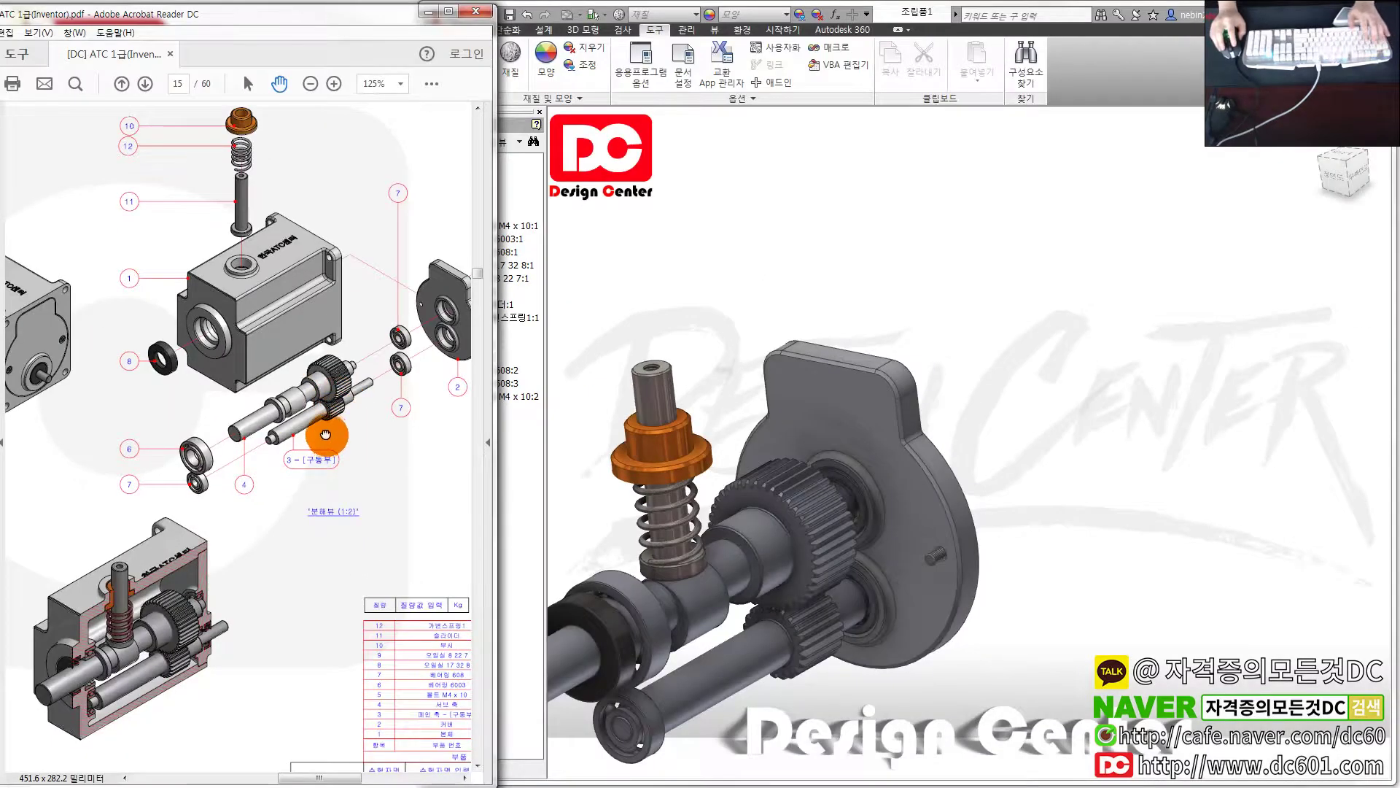
key("Escape")
left_click(992, 667)
Zoom in on the gears and identify the small gear on the main shaft
scroll(912, 663, "up", 3)
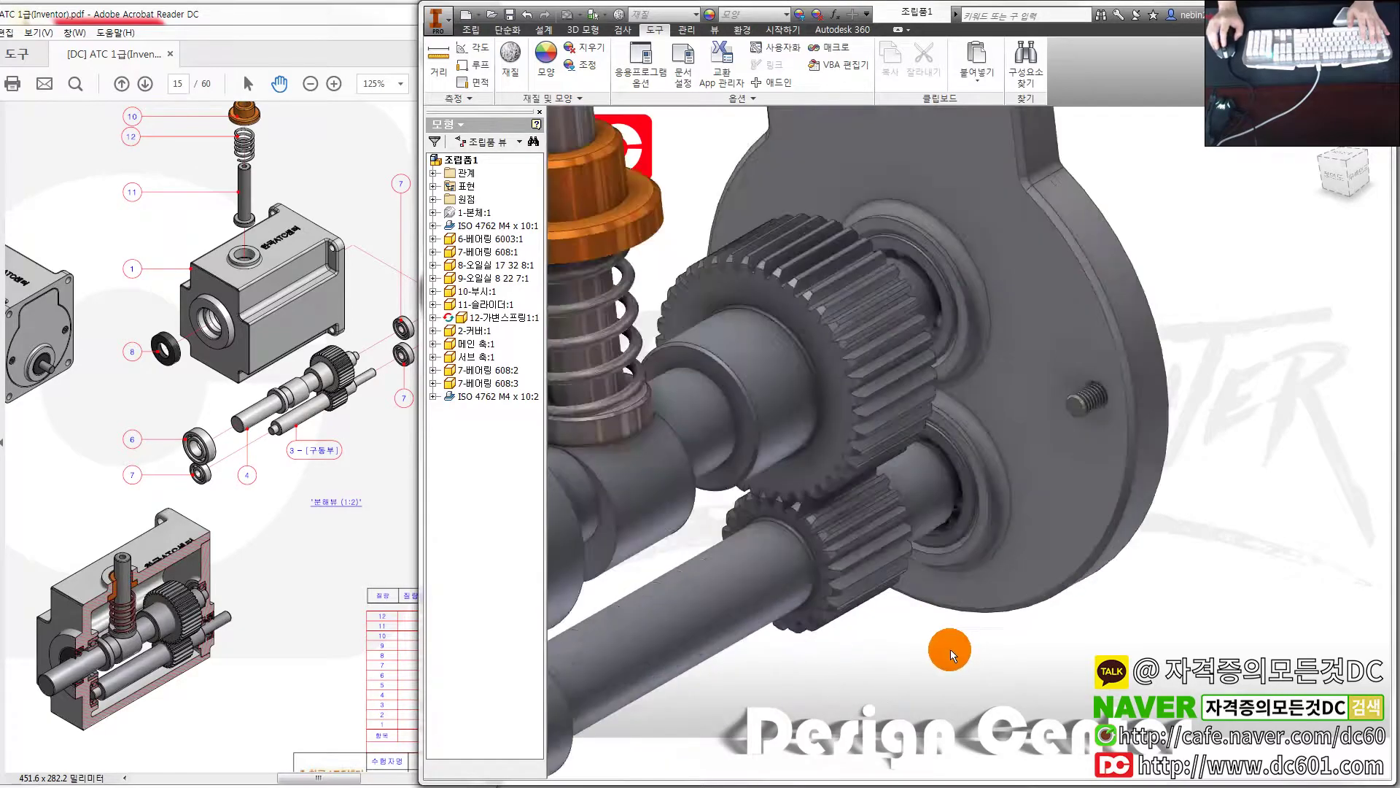
scroll(940, 646, "up", 2)
scroll(925, 638, "up", 2)
left_click(808, 507)
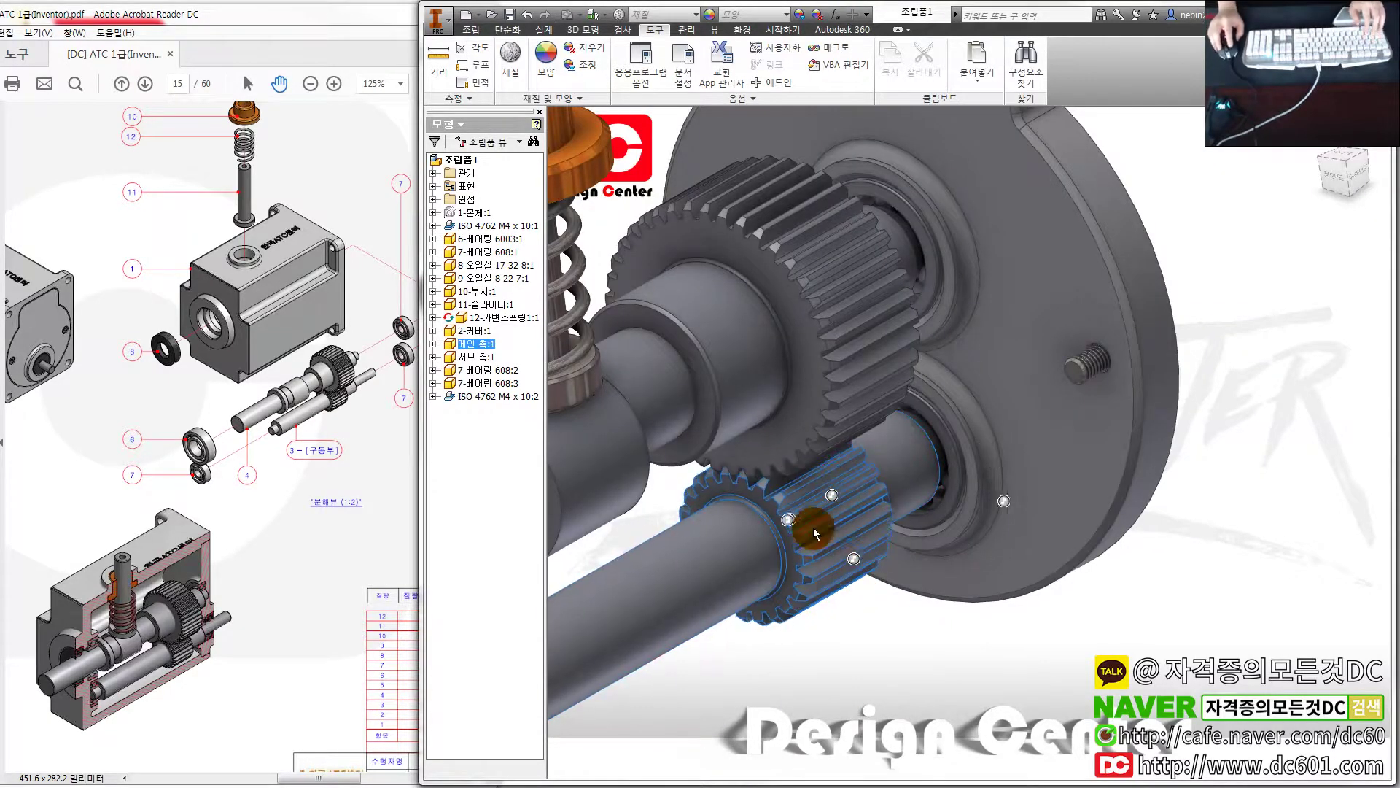
scroll(837, 583, "up", 2)
left_click(852, 627)
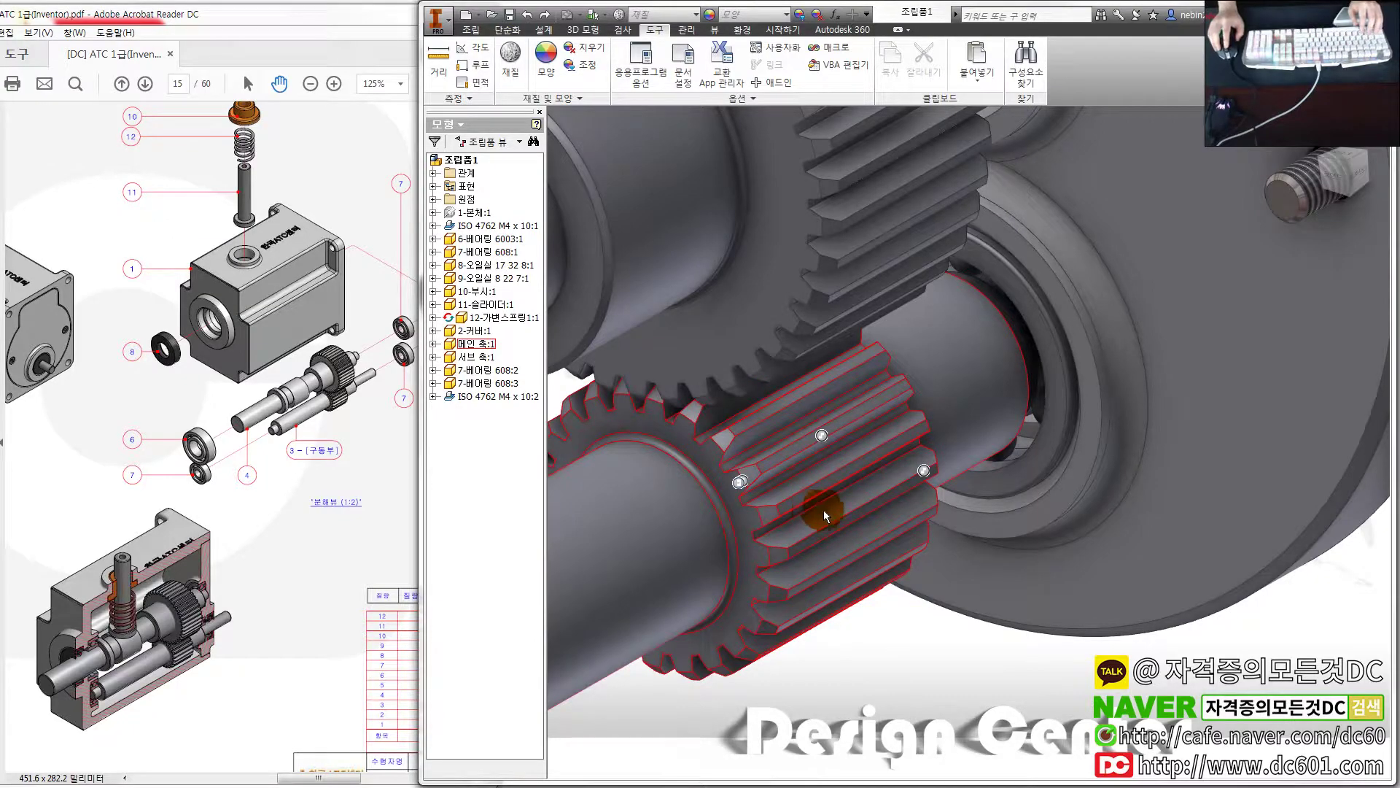
scroll(824, 509, "down", 3)
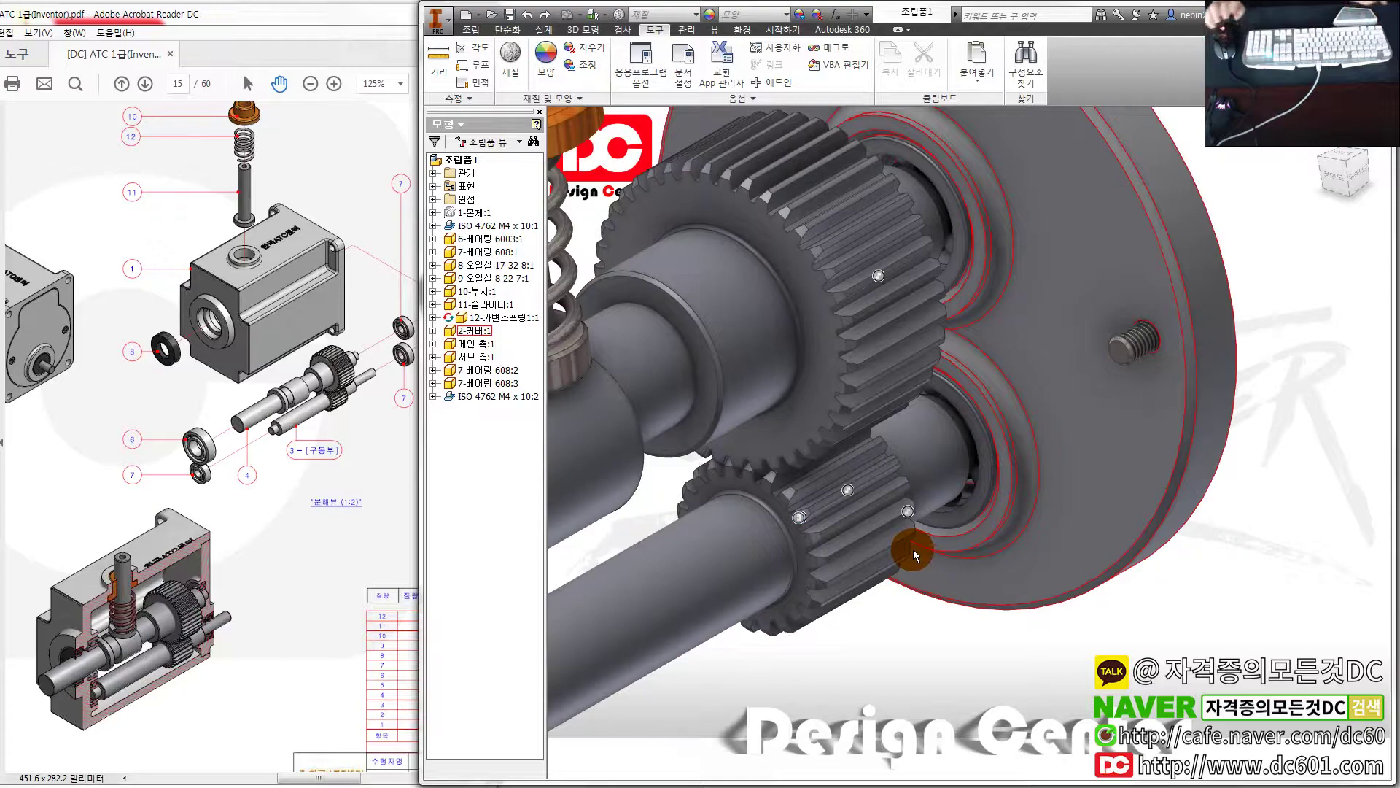
Start a rotational motion constraint with a 1.000 ul ratio, with the parts list visible
key("c")
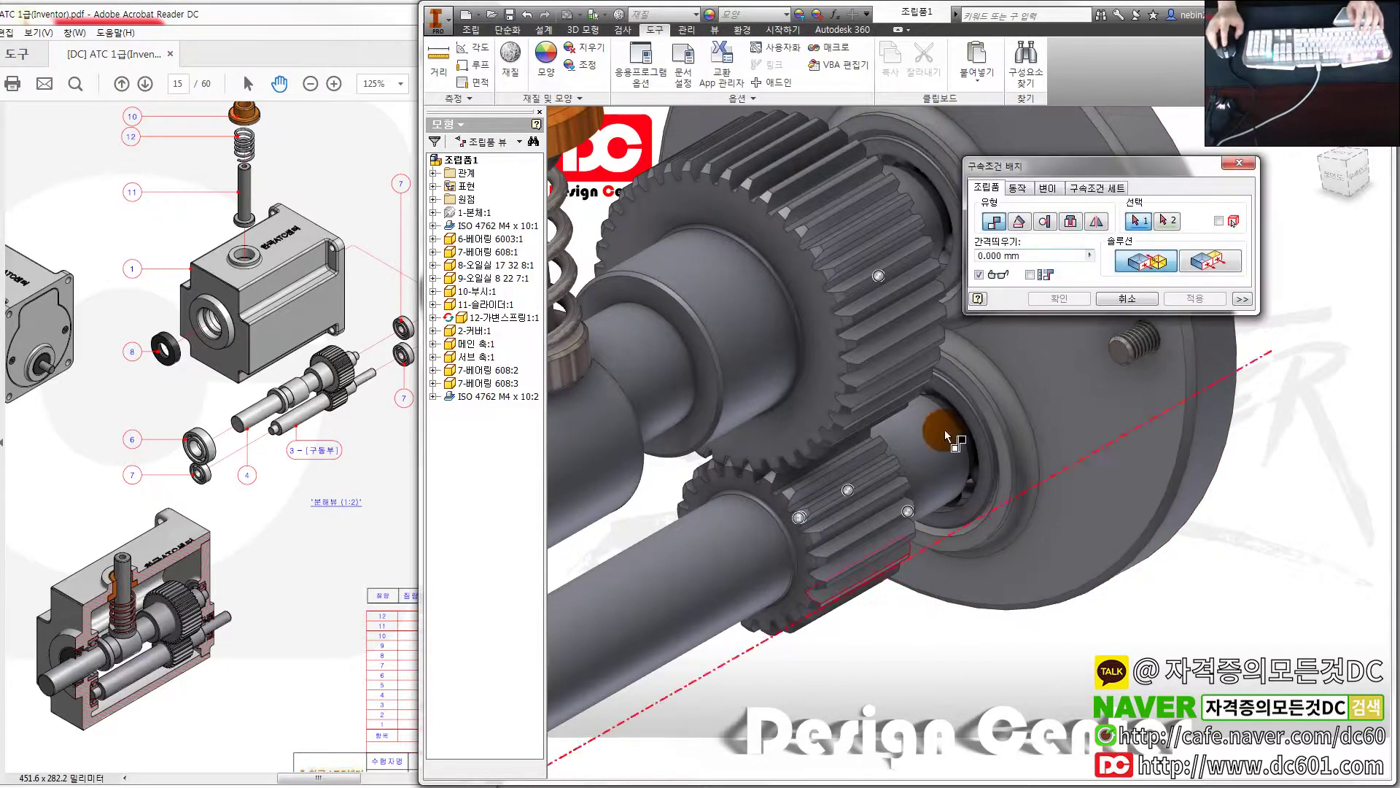
left_click_drag(1087, 172, 767, 264)
left_click(703, 272)
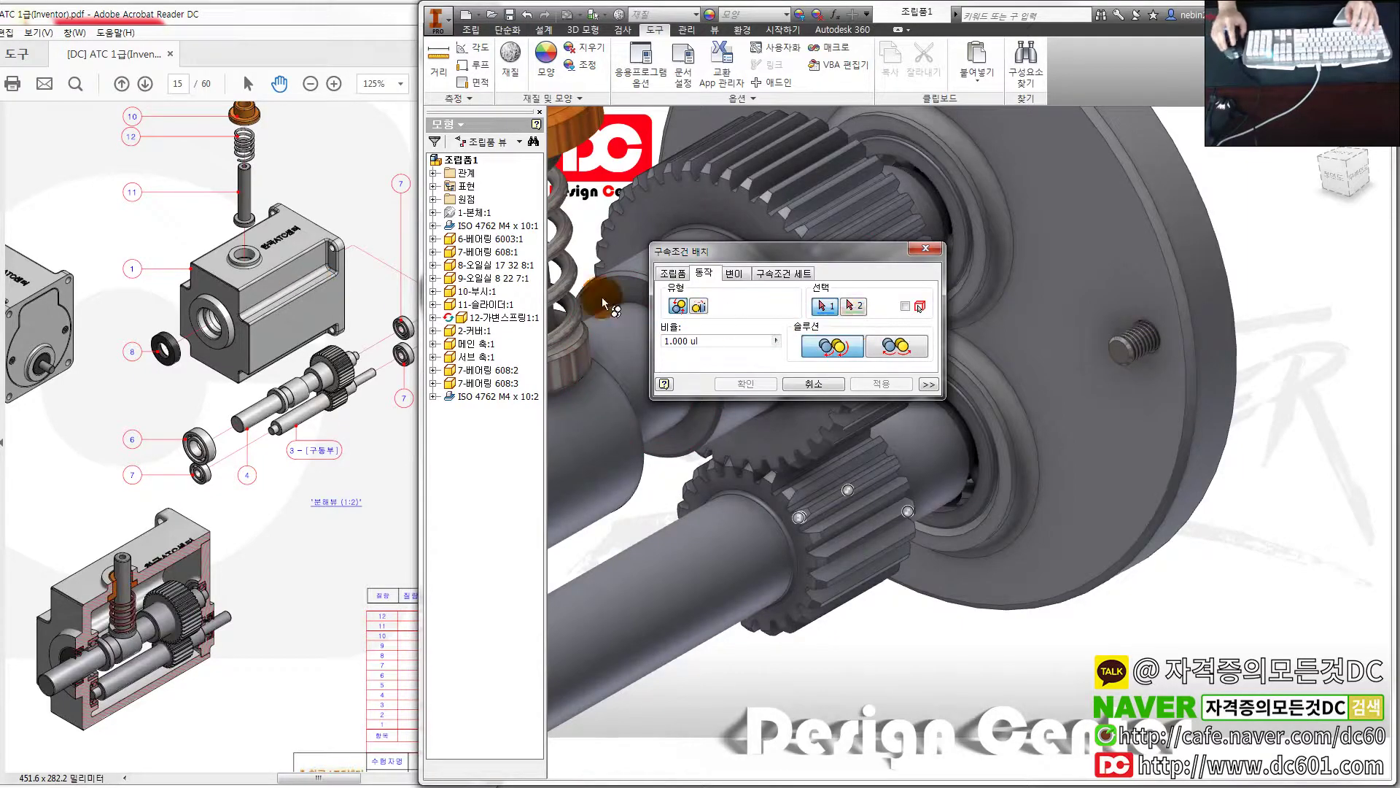
left_click(701, 307)
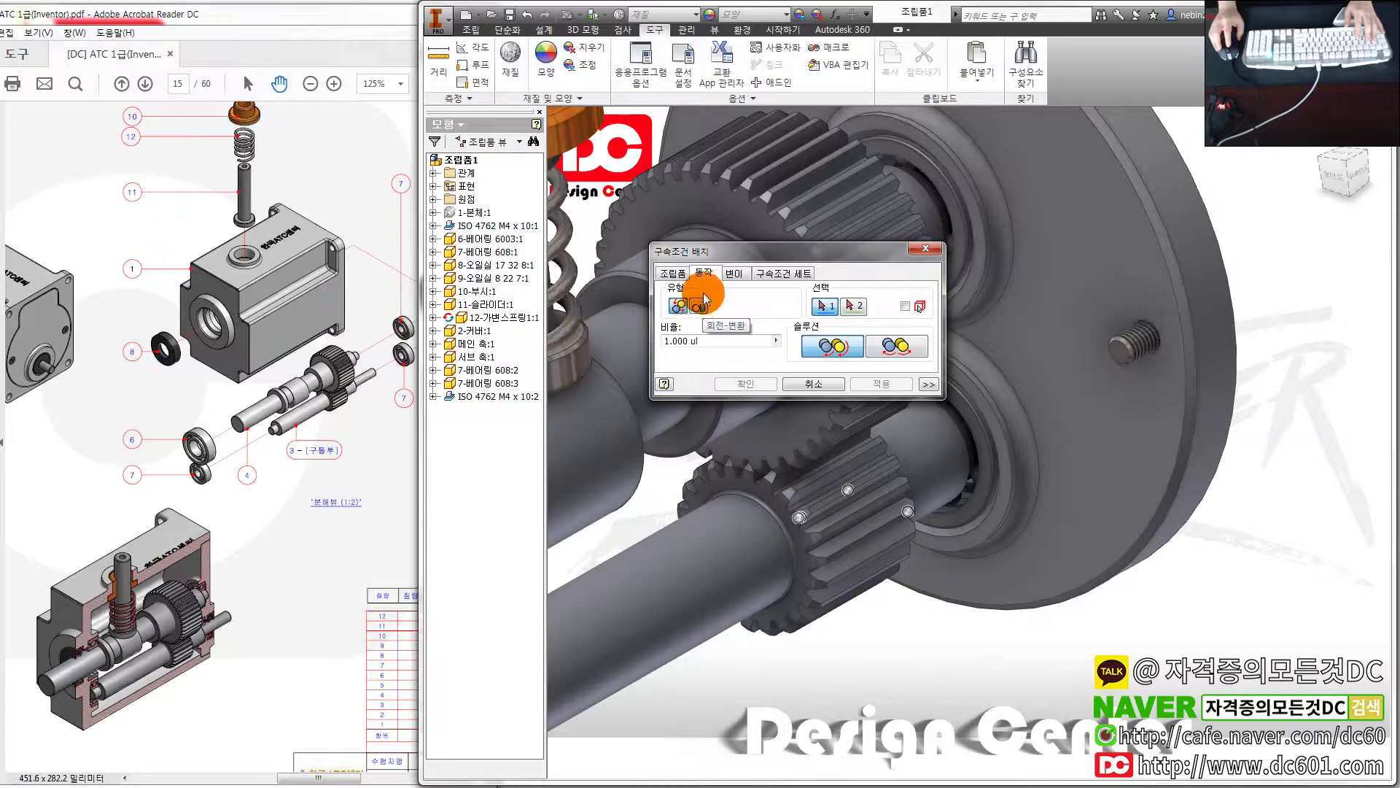
left_click_drag(704, 298, 751, 301)
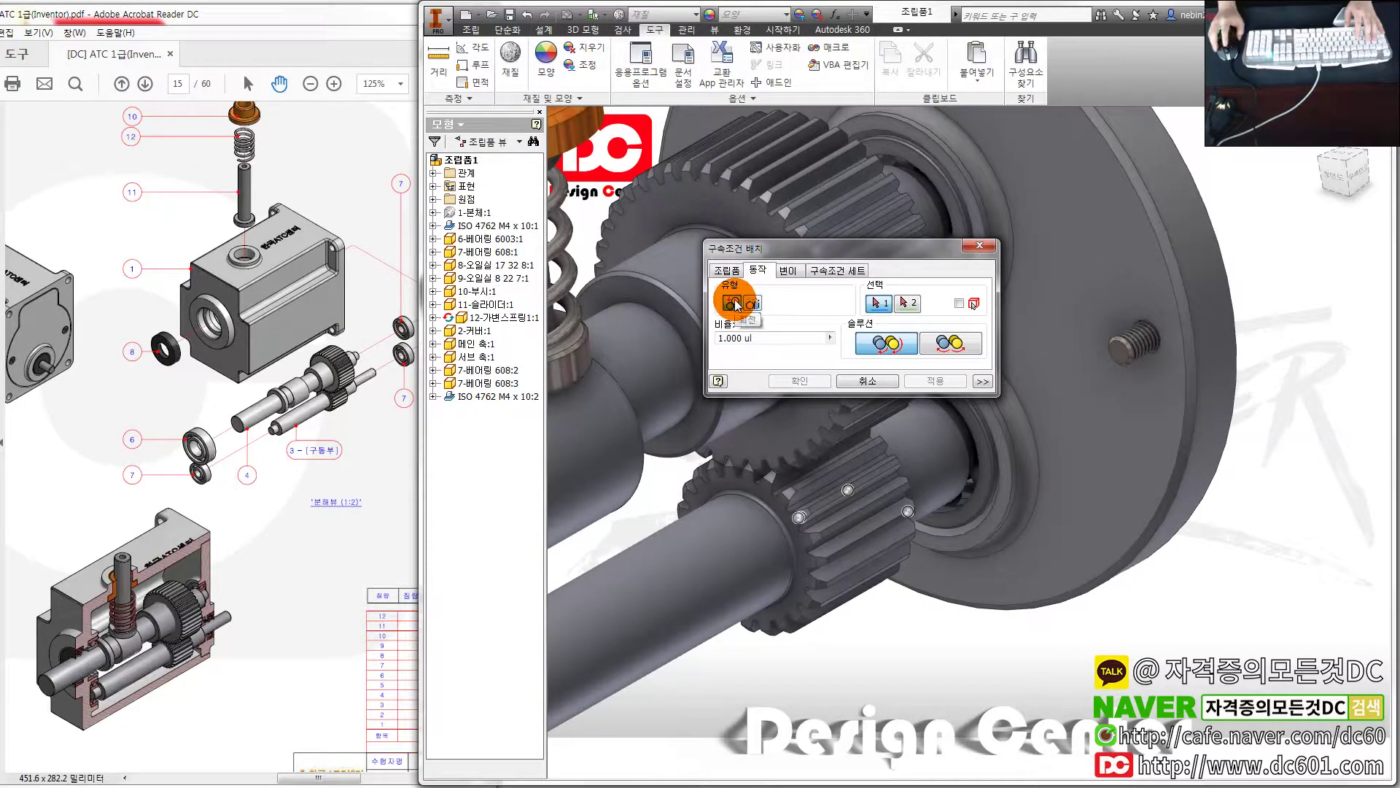
left_click_drag(409, 509, 234, 395)
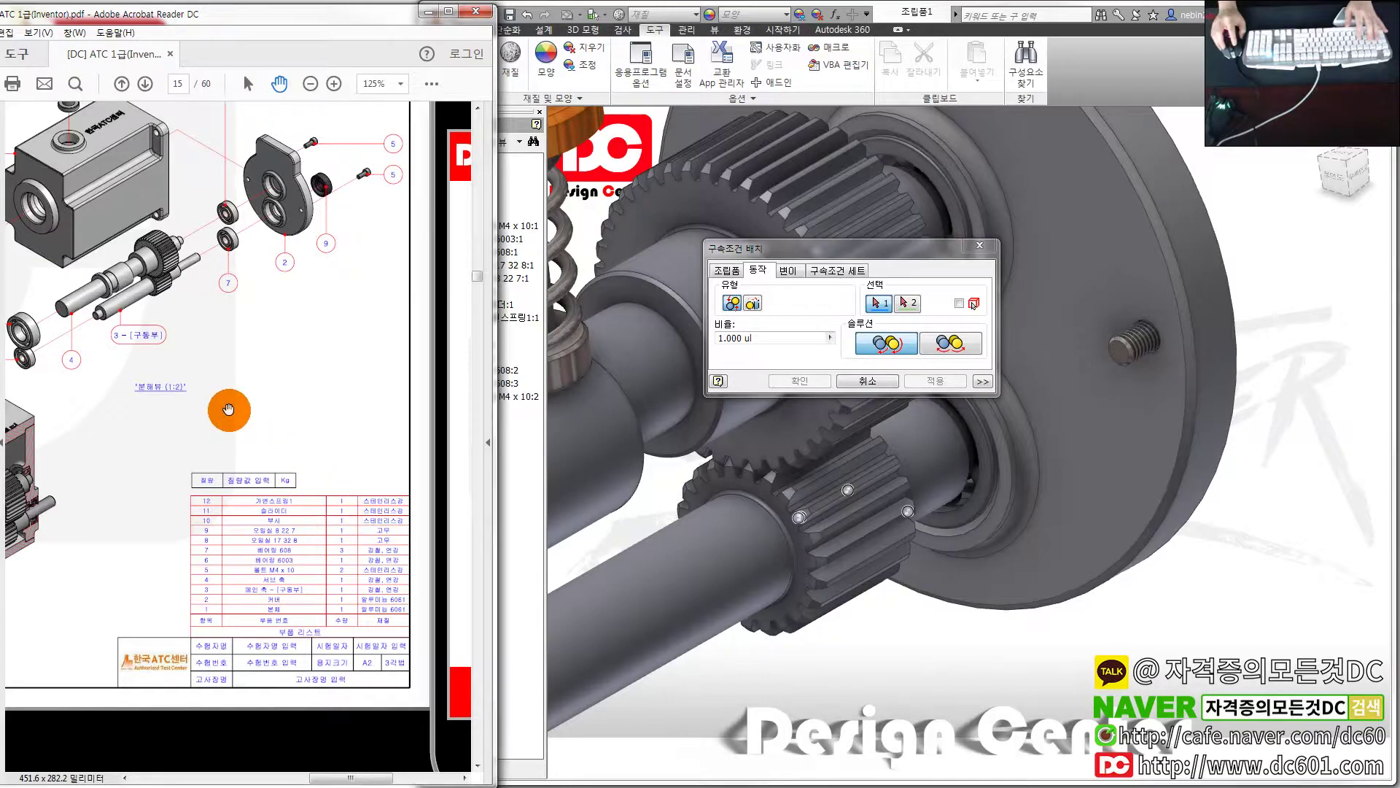
Zoom the PDF section view to 200% to read the Z:22 and Z:40 tooth counts
scroll(228, 410, "down", 1, "ctrl")
scroll(334, 531, "down", 1, "ctrl")
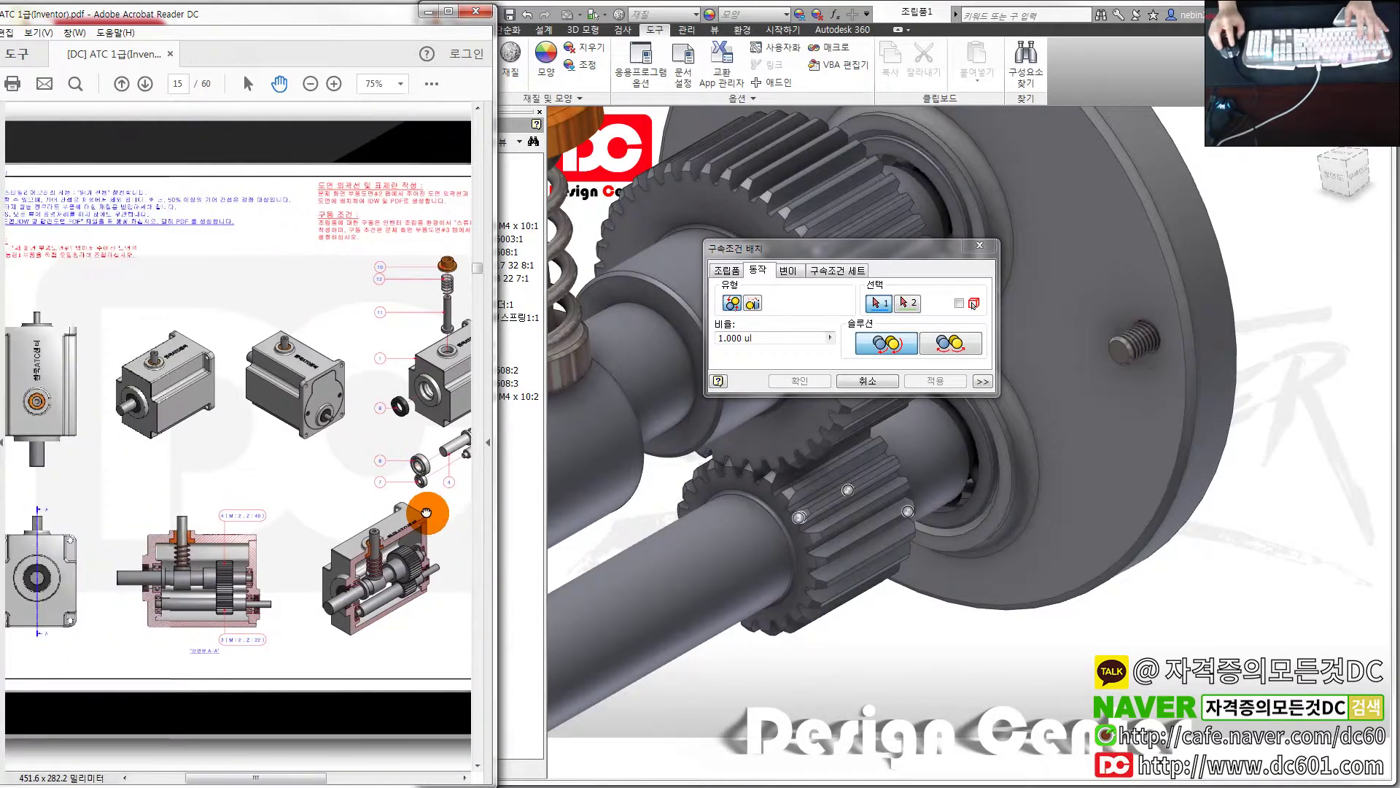
scroll(426, 513, "up", 1, "ctrl")
scroll(284, 582, "up", 2, "ctrl")
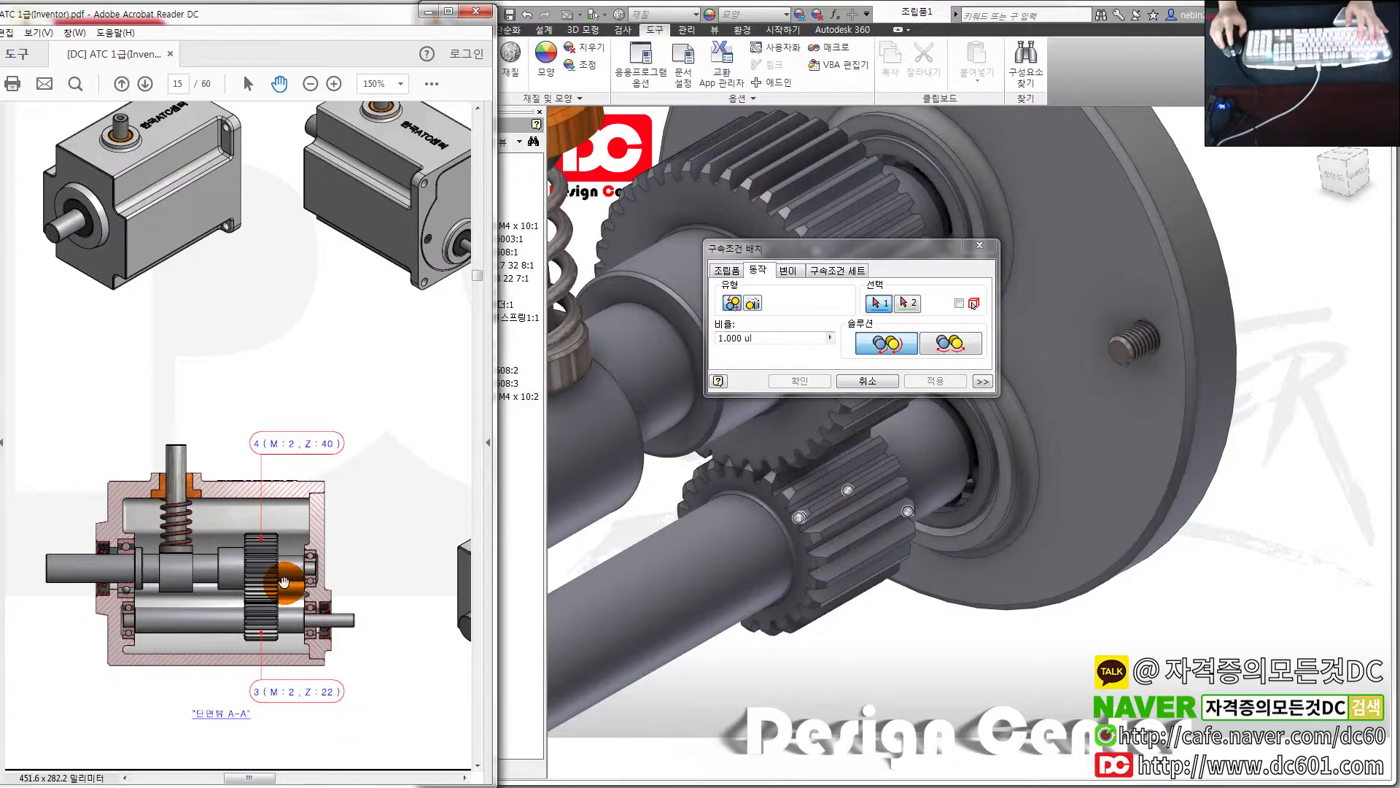
scroll(283, 582, "up", 1, "ctrl")
scroll(320, 522, "up", 2)
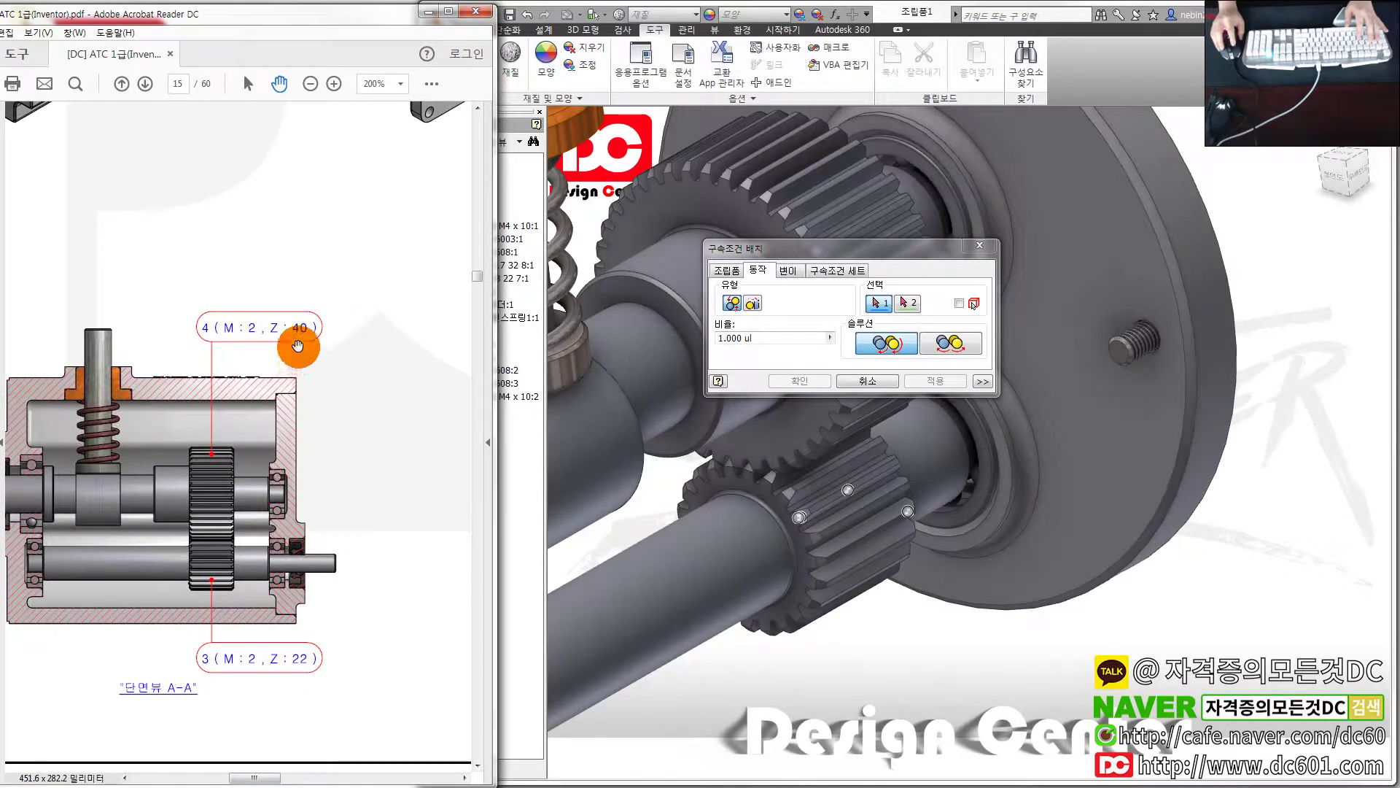
left_click_drag(765, 257, 985, 256)
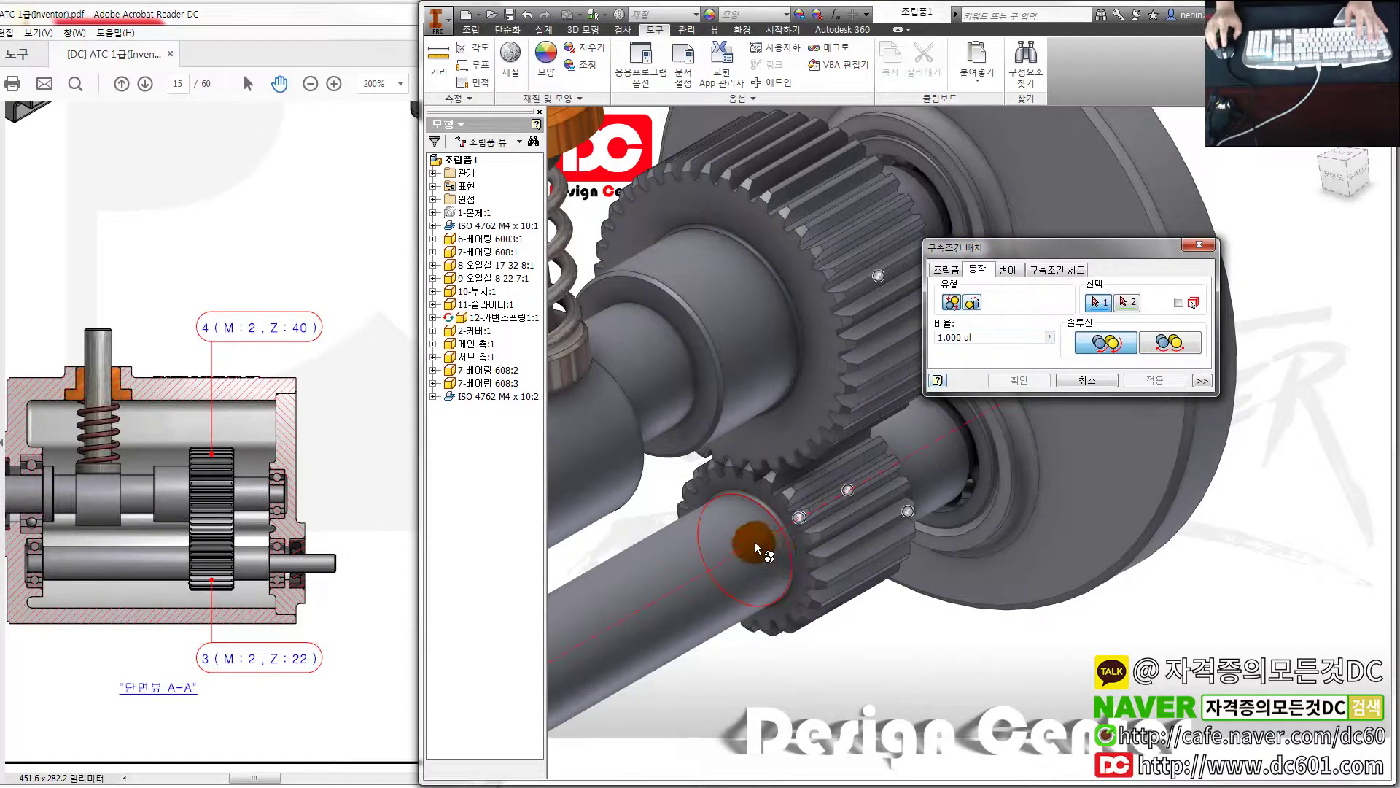
scroll(745, 547, "up", 2)
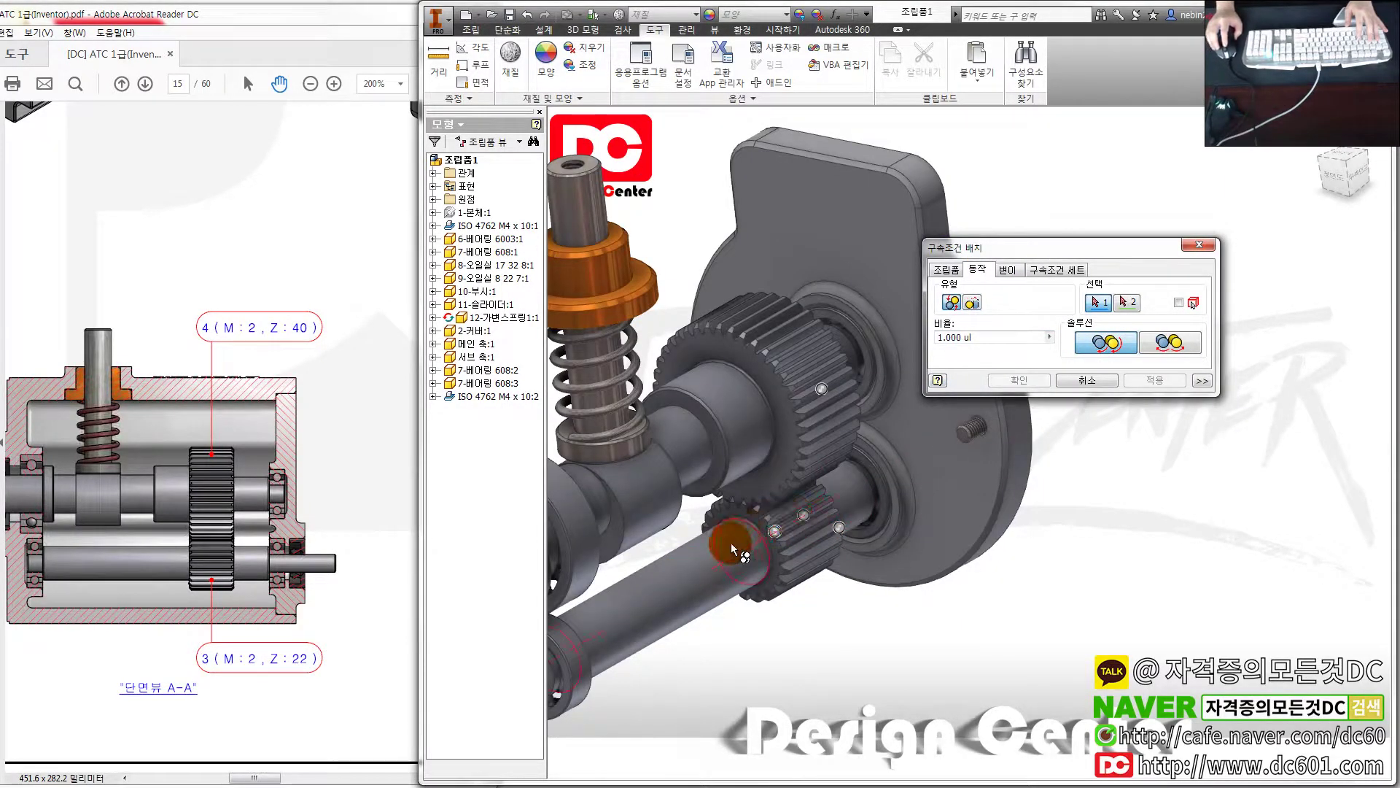
scroll(778, 517, "down", 2)
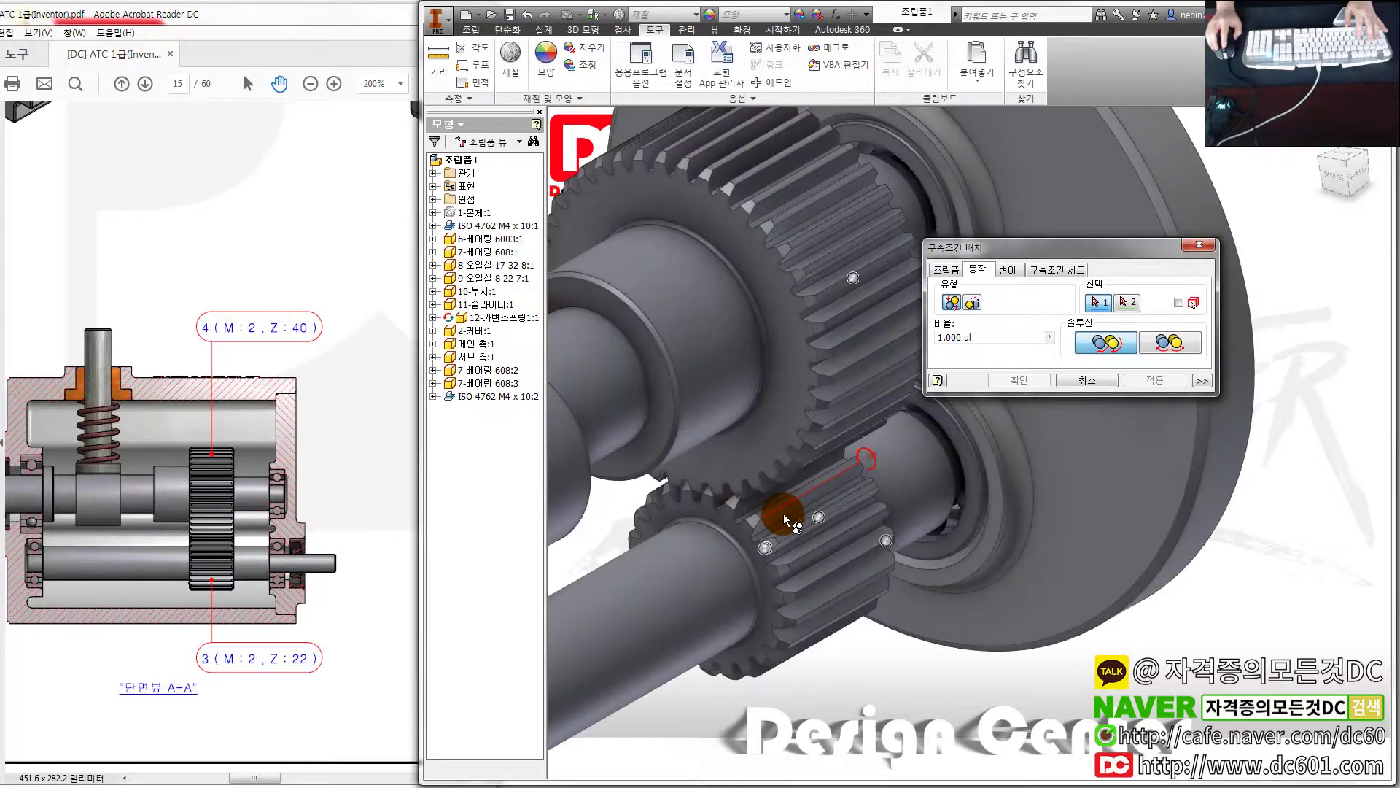
scroll(783, 513, "down", 2)
scroll(776, 502, "up", 3)
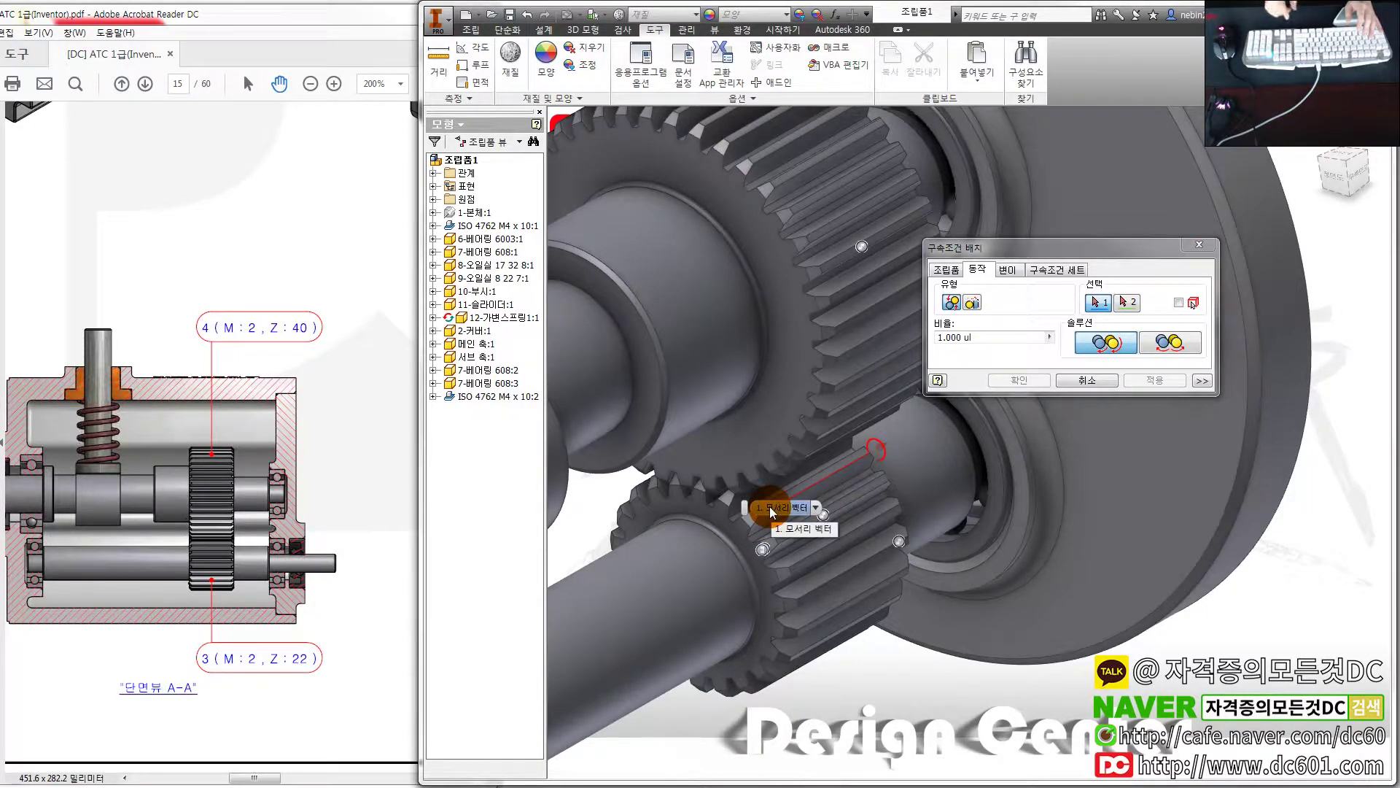
Pick the small gear edge and the large gear edge, updating the ratio to 0.571 ul
left_click(769, 507)
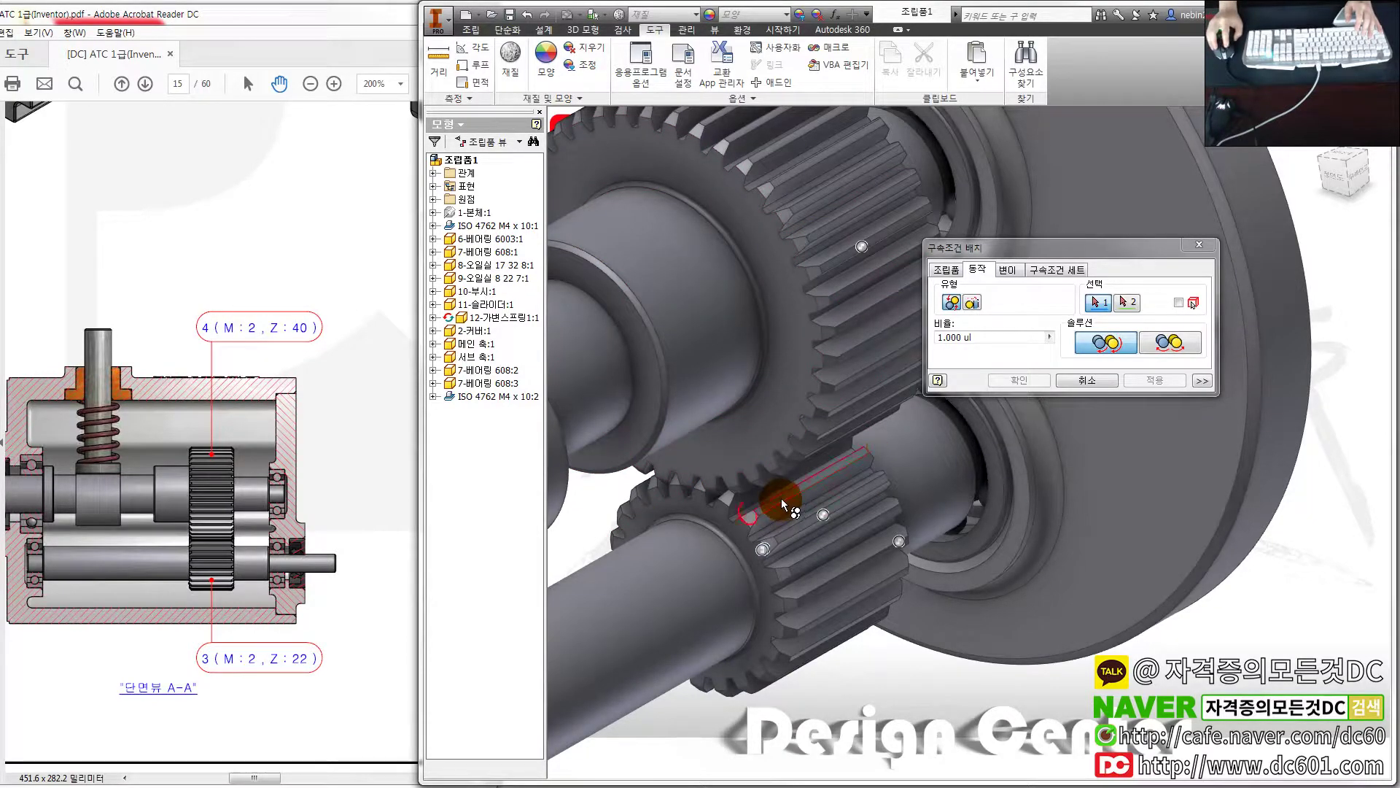
scroll(781, 500, "down", 2)
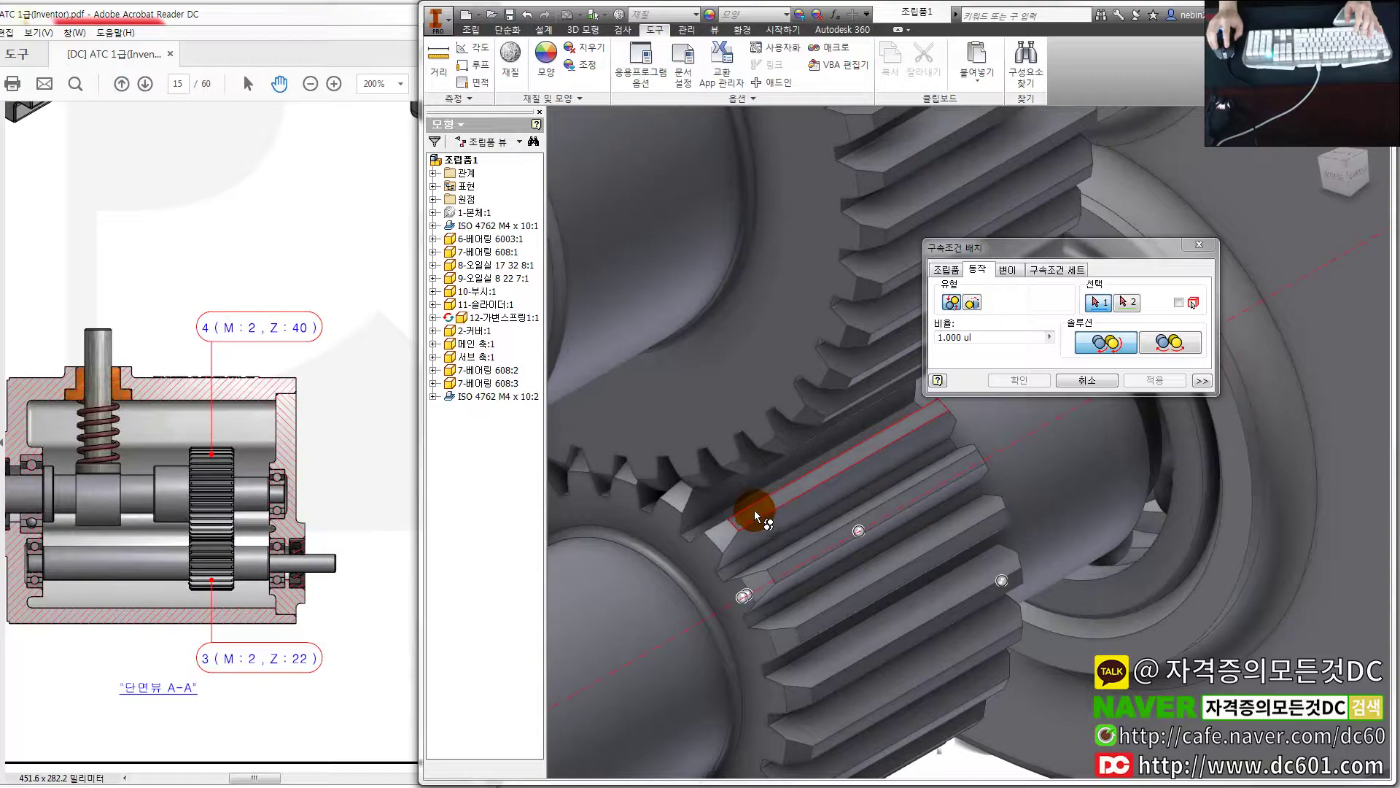
left_click(757, 516)
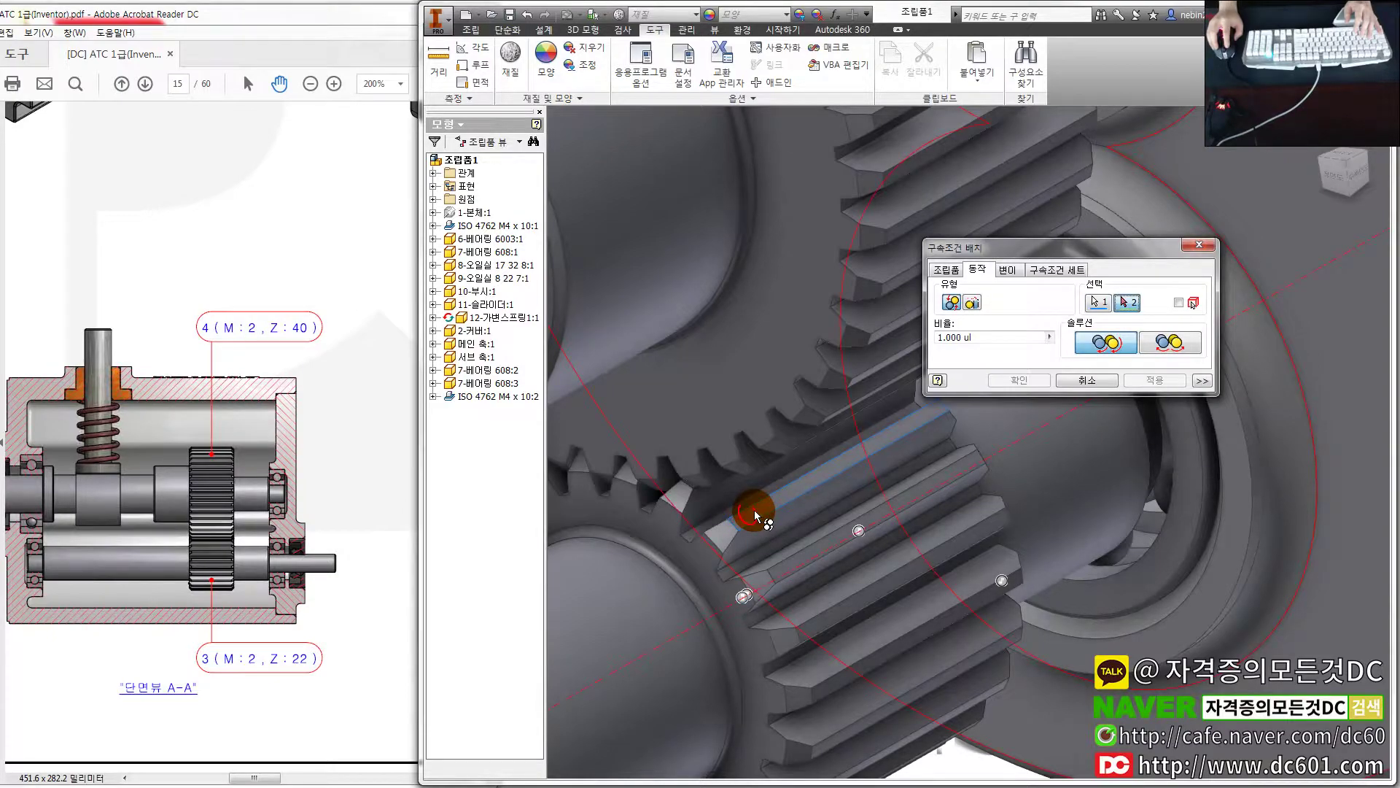
scroll(757, 516, "up", 2)
scroll(850, 349, "down", 2)
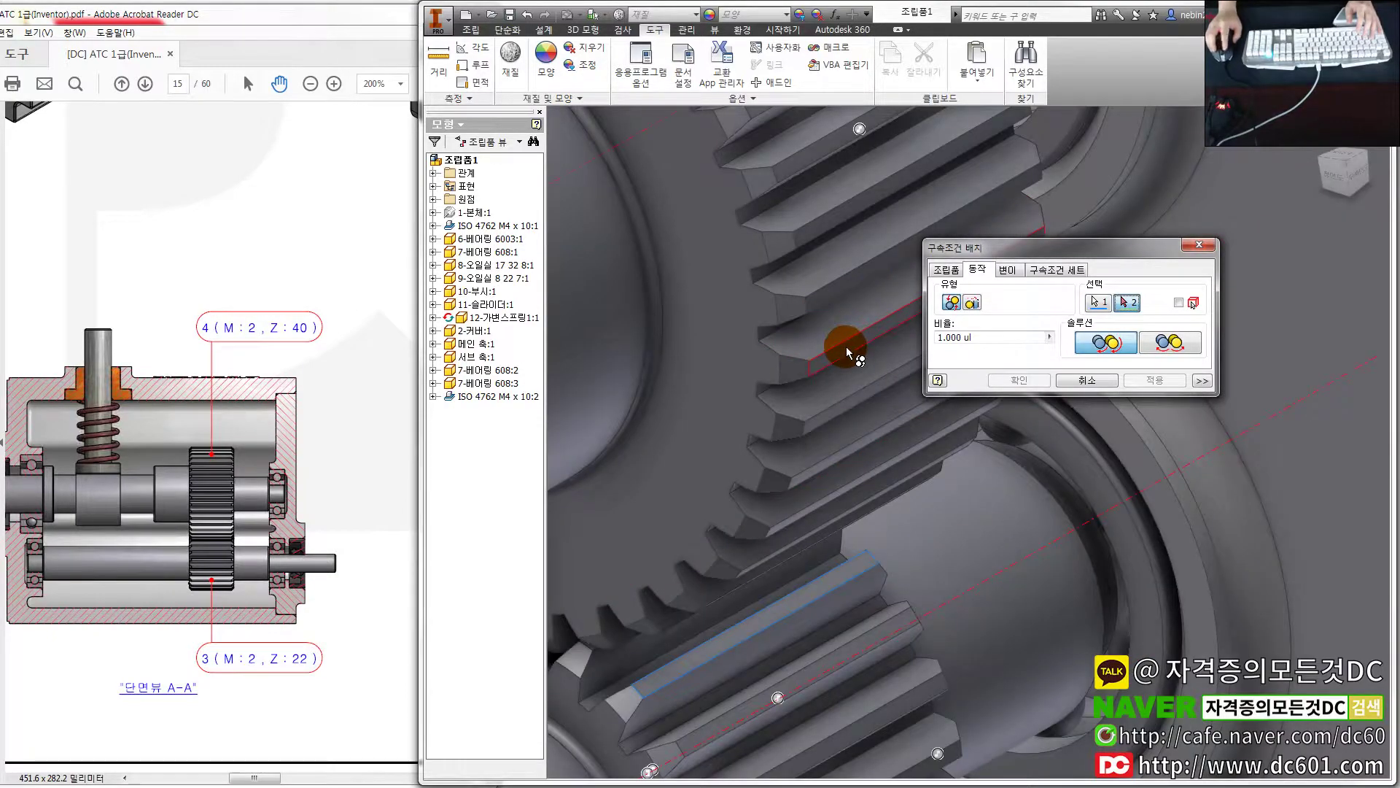
left_click(846, 347)
scroll(846, 347, "up", 2)
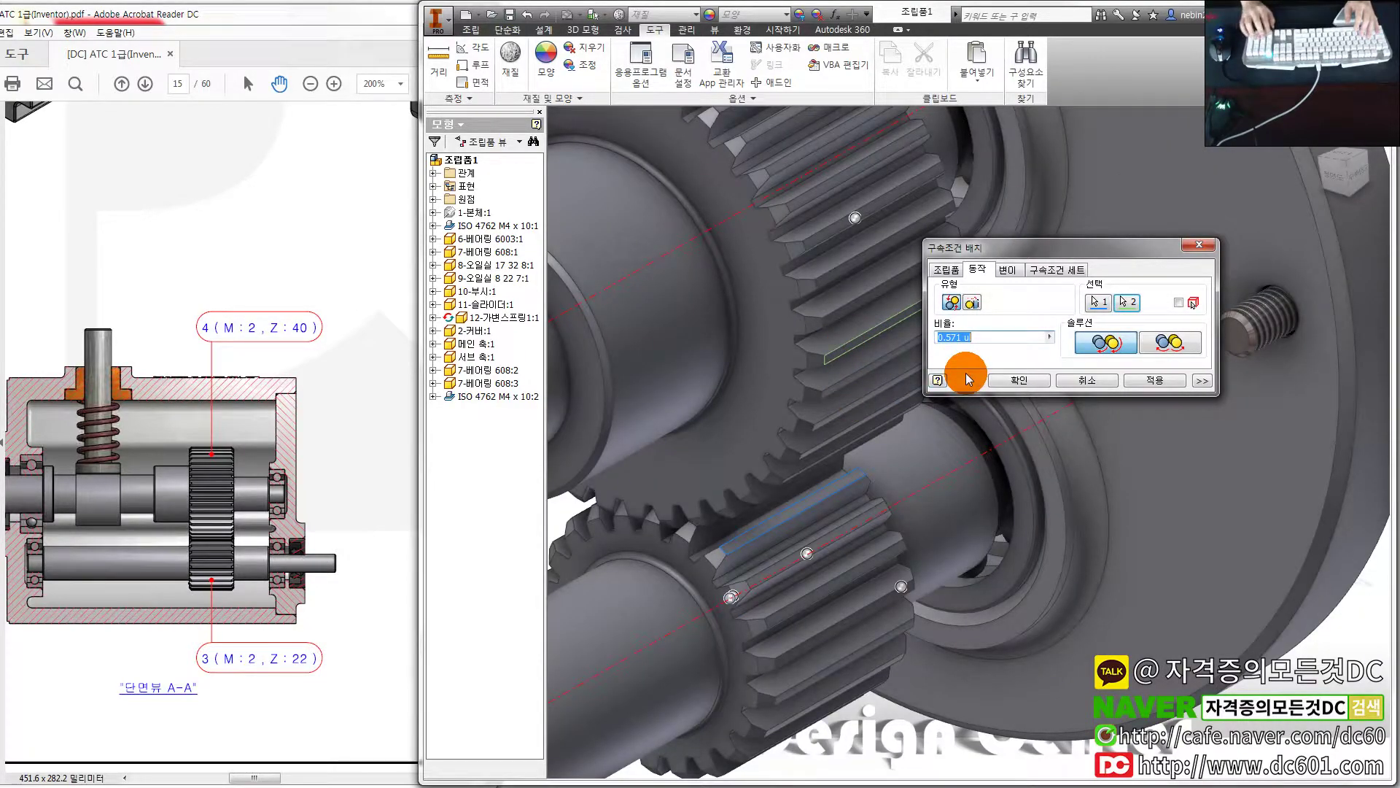
Set the gear rotation constraint ratio to 22/40, apply it, and end placement
type("22/40")
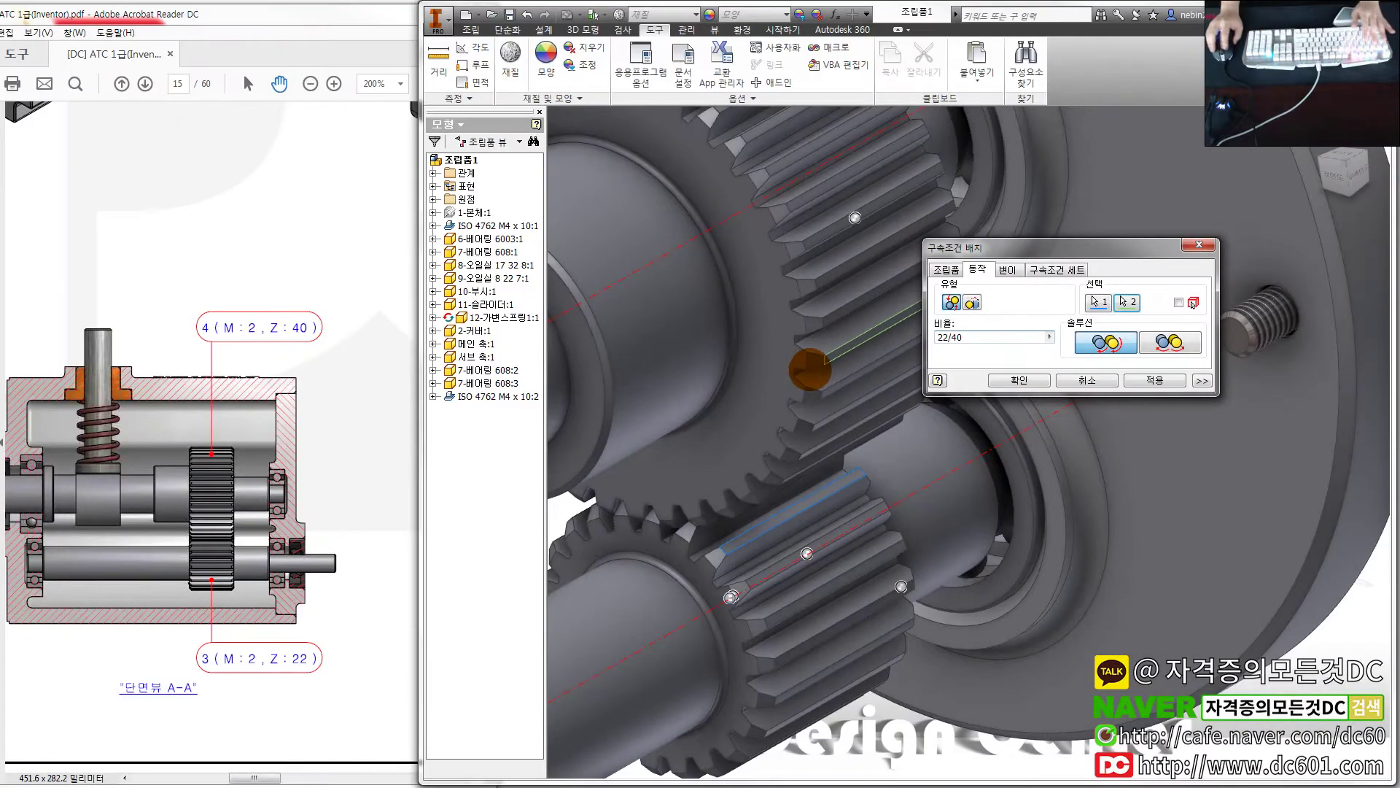
mouse_move(864, 335)
left_mouse_down()
mouse_move(791, 226)
mouse_move(785, 370)
mouse_move(864, 390)
mouse_move(880, 440)
left_mouse_up()
mouse_move(942, 405)
left_mouse_down()
mouse_move(970, 429)
mouse_move(1103, 449)
left_mouse_up()
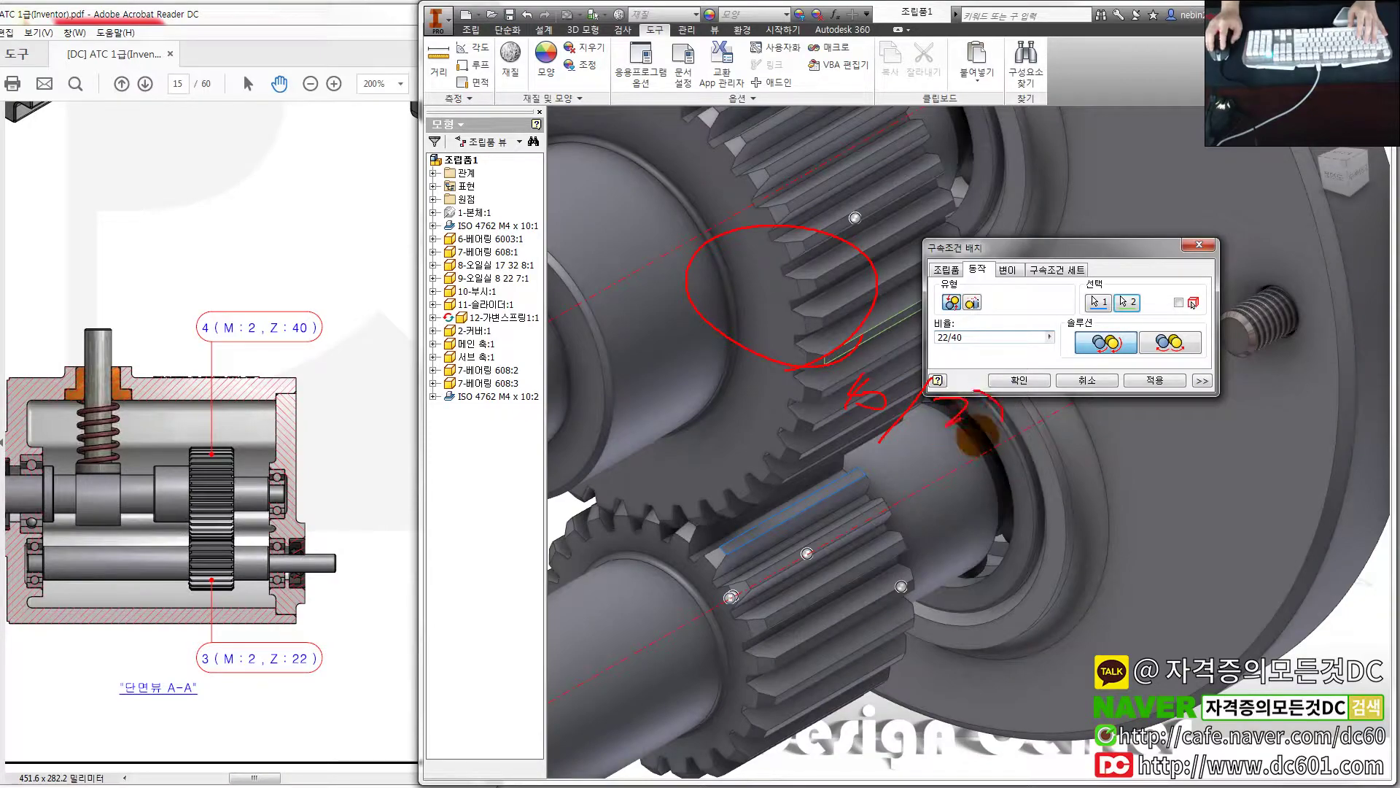
key("Escape")
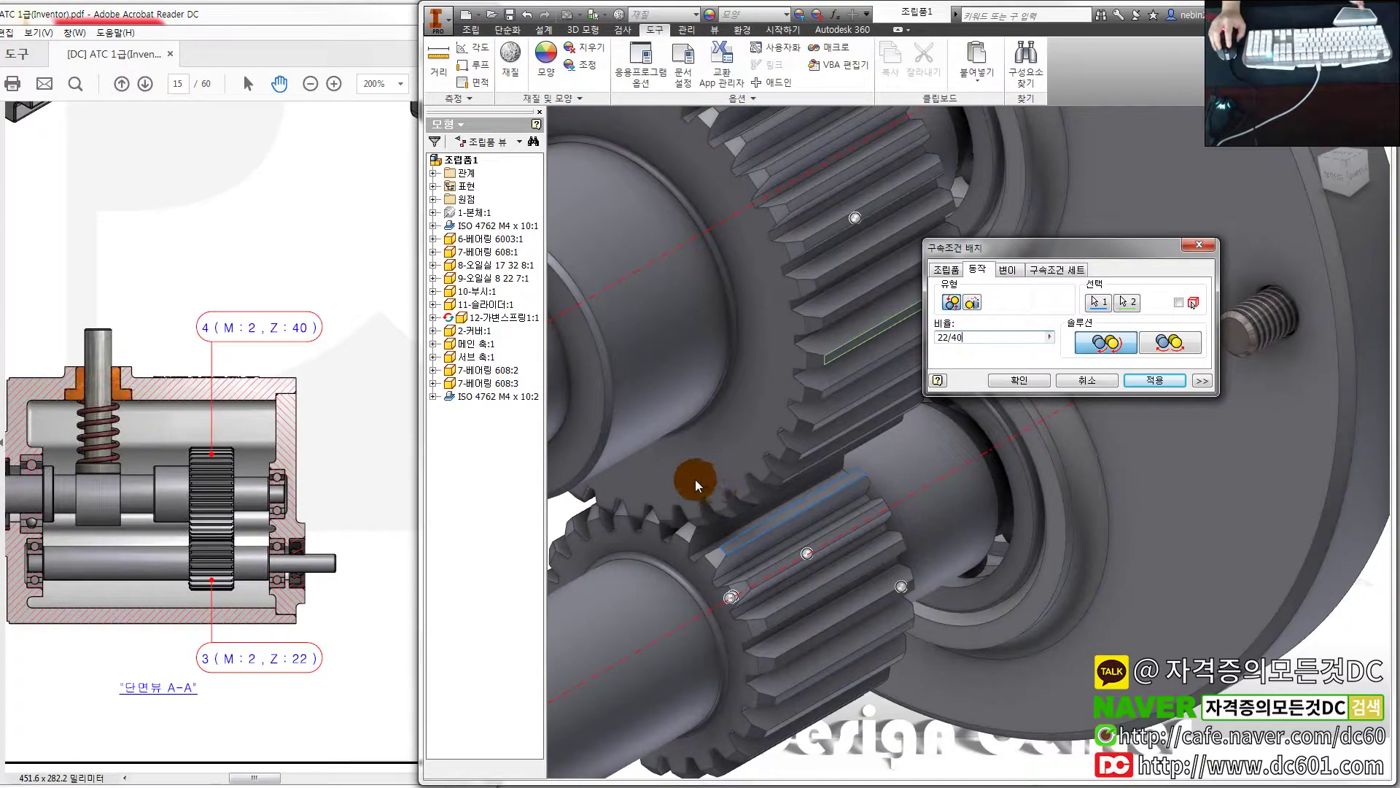
left_click(1150, 383)
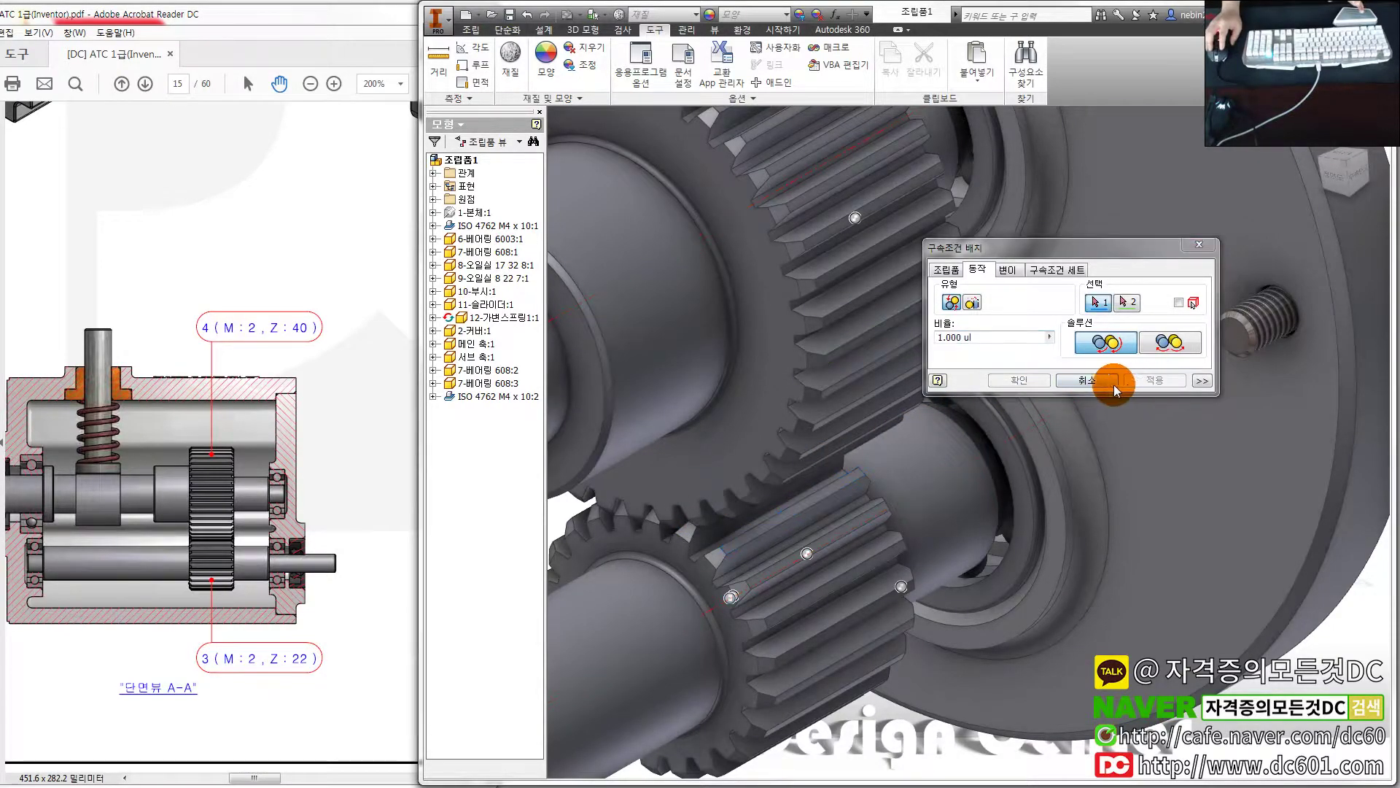
left_click(1061, 384)
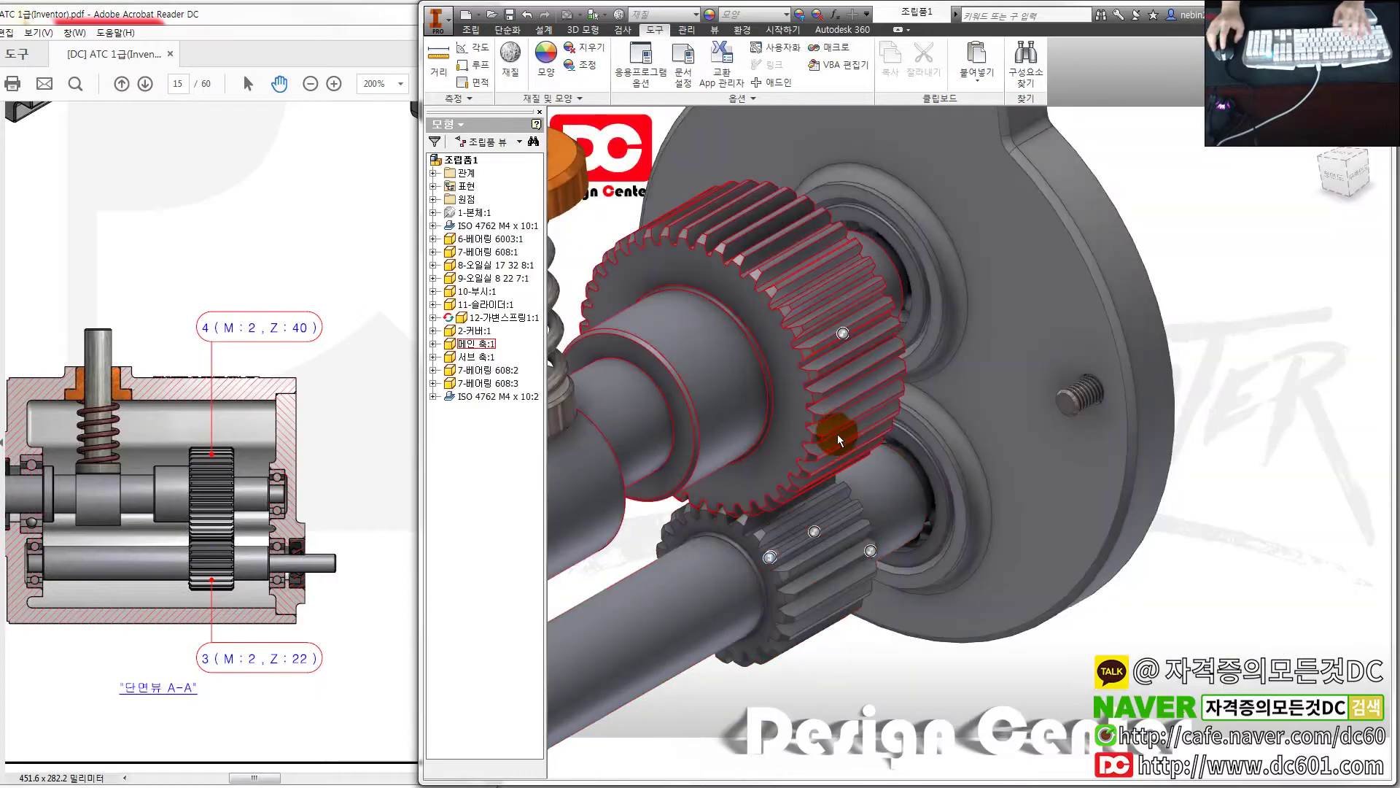
Switch to the Inspect tools and check the exploded view in the reference PDF
left_click(636, 278)
left_click(626, 30)
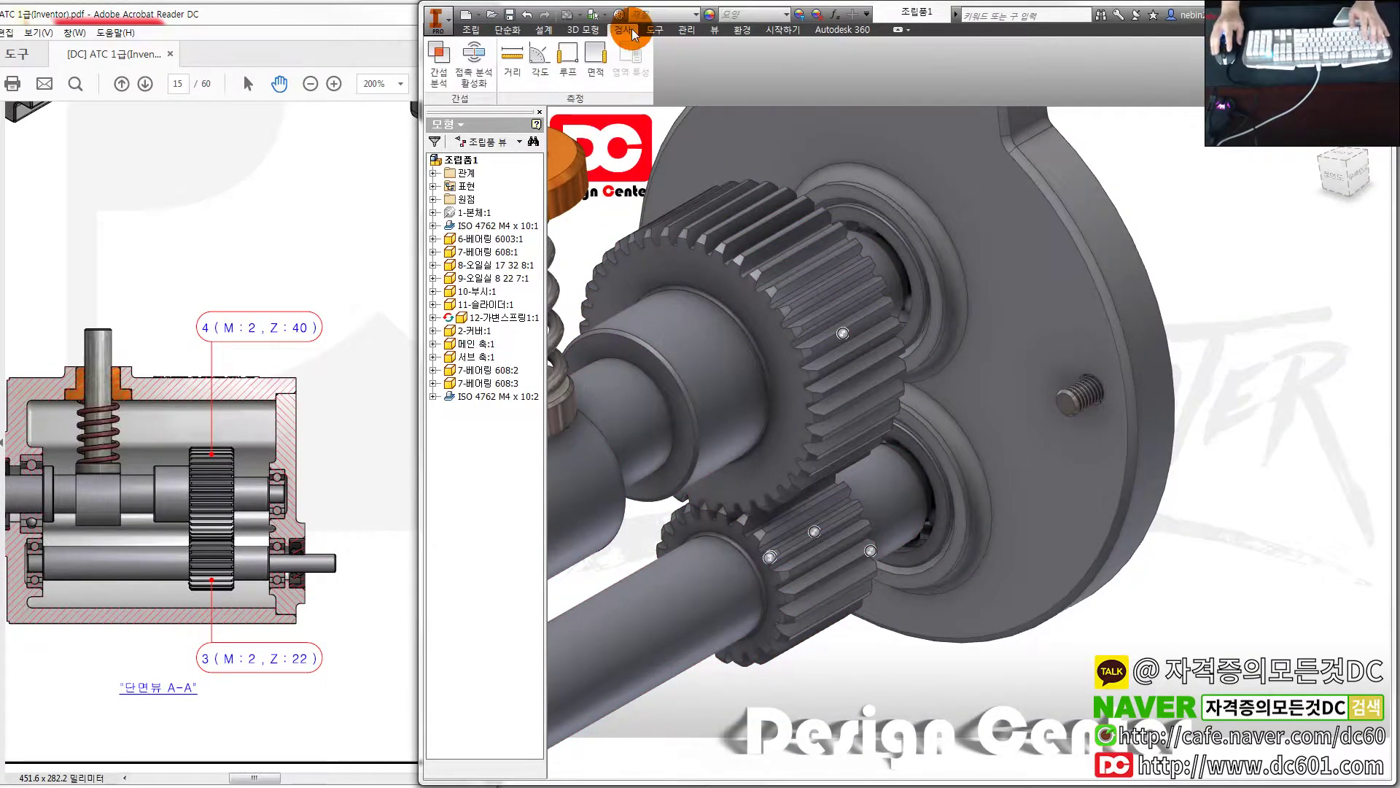
scroll(1156, 431, "up", 3)
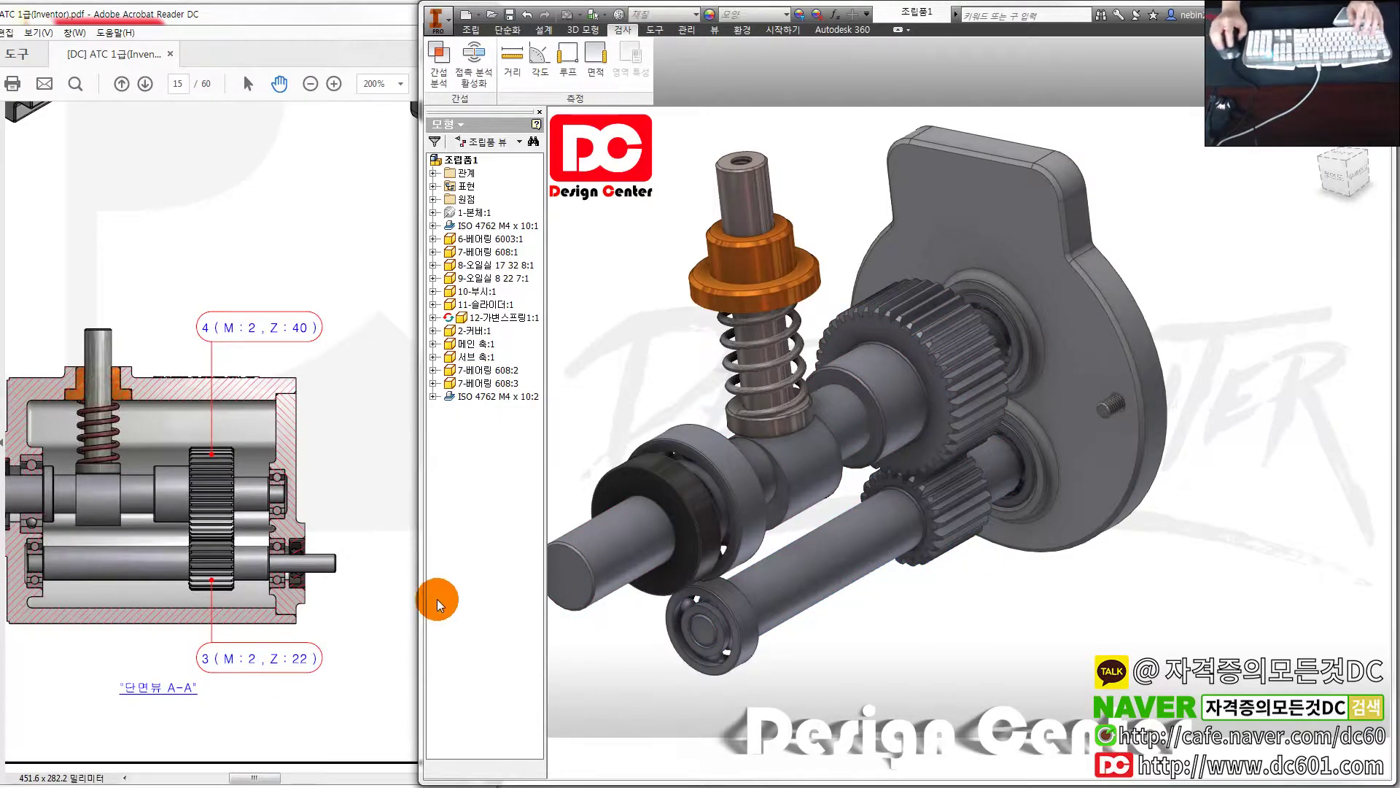
left_click(355, 619)
scroll(256, 603, "down", 2, "ctrl")
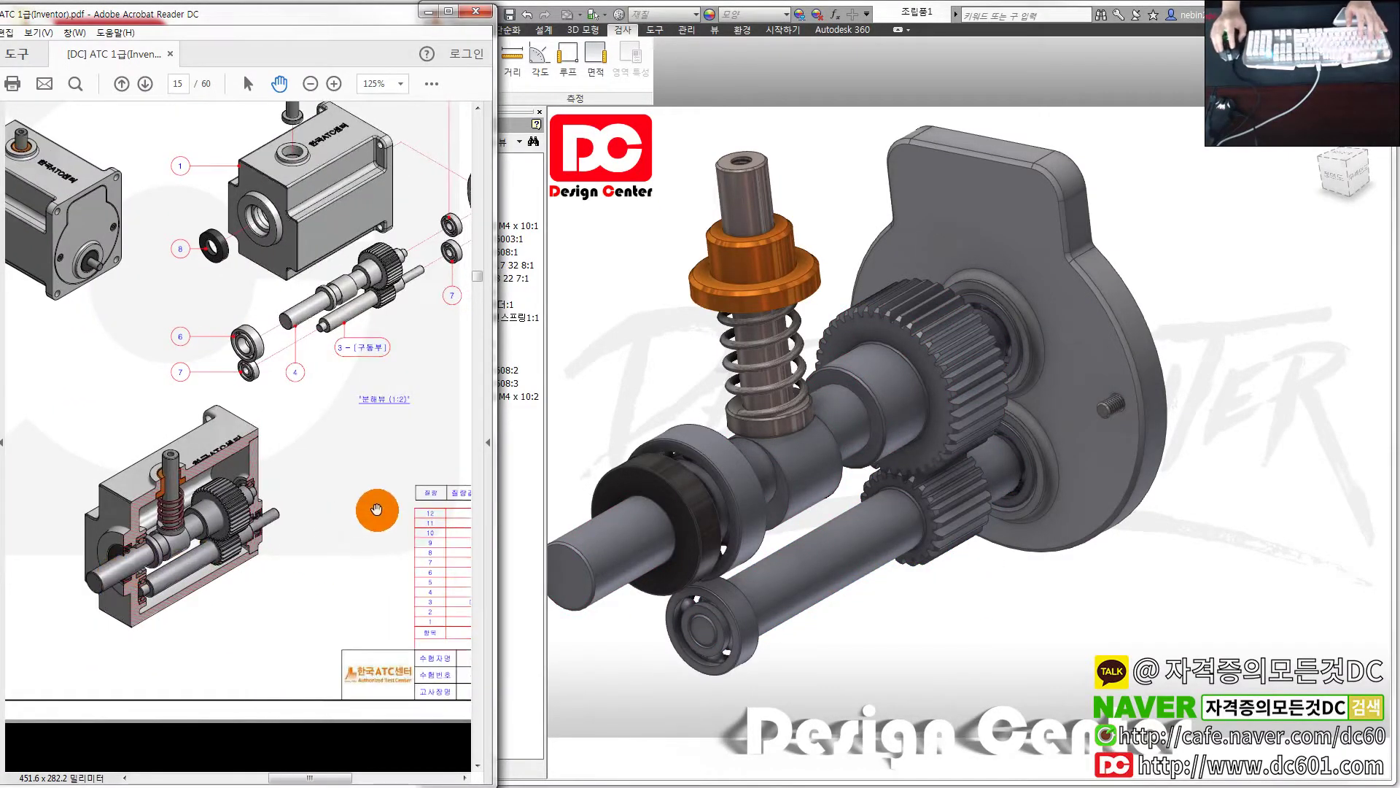
scroll(349, 407, "up", 2)
left_click(934, 606)
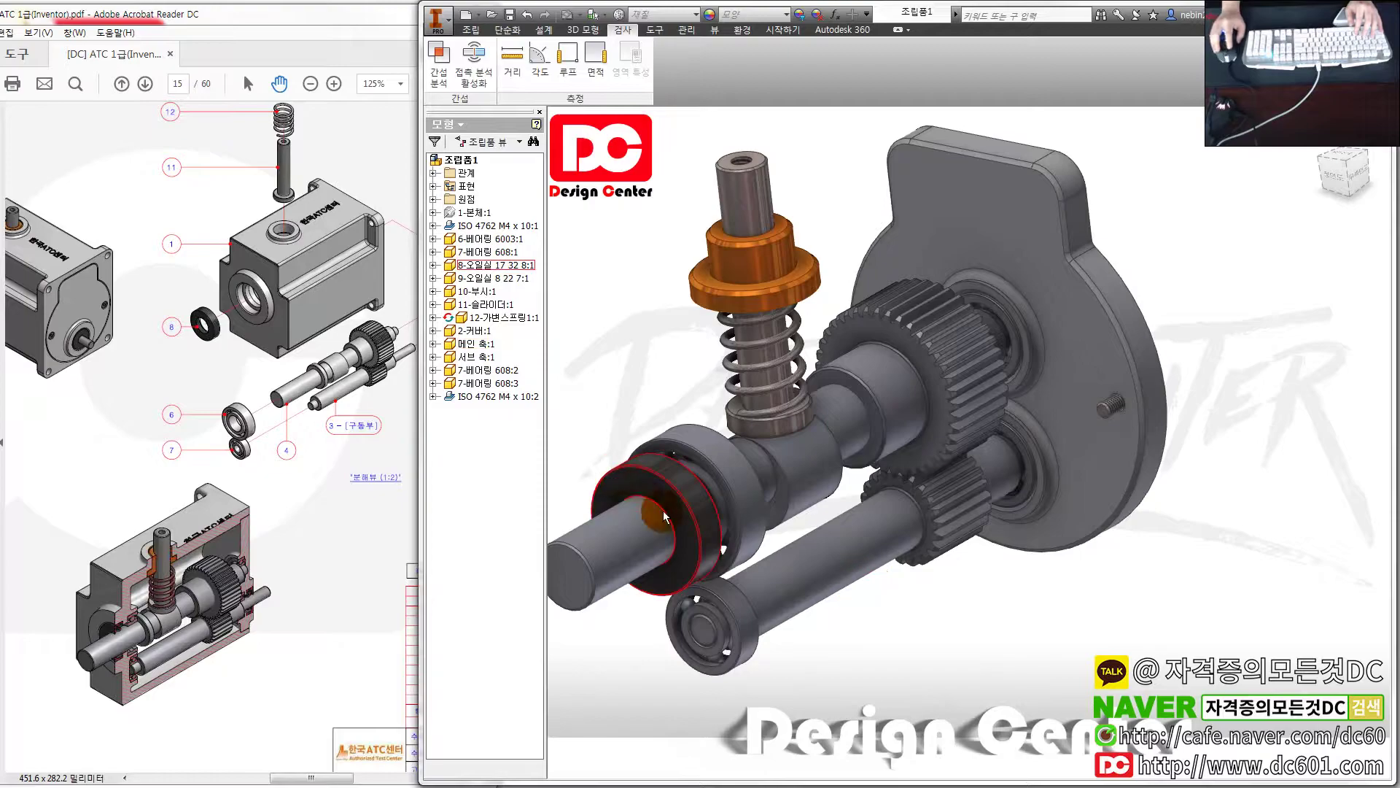
Expand 메인 축:1 and its origin planes, then start an Angle constraint at 0.00 deg
left_click(433, 344)
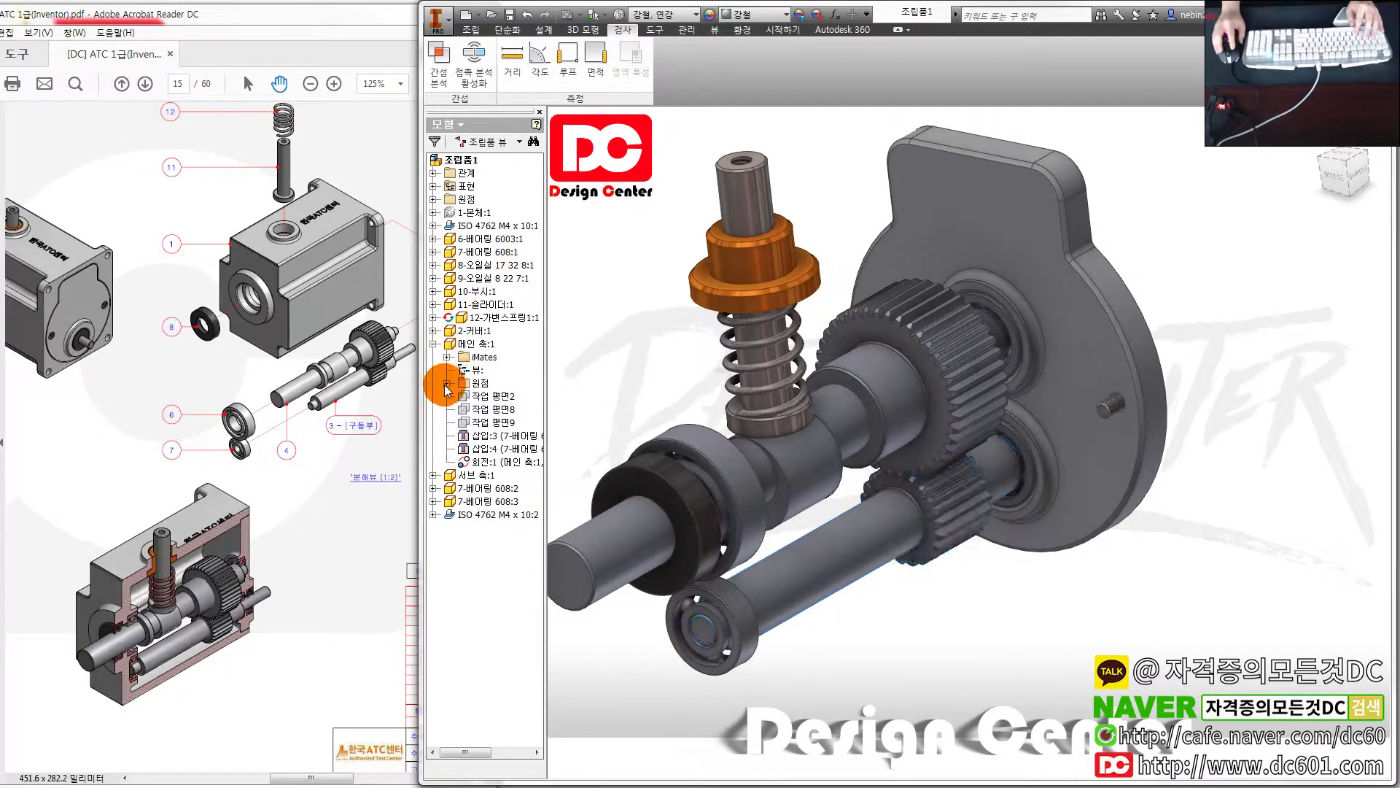
left_click(447, 383)
left_click(433, 199)
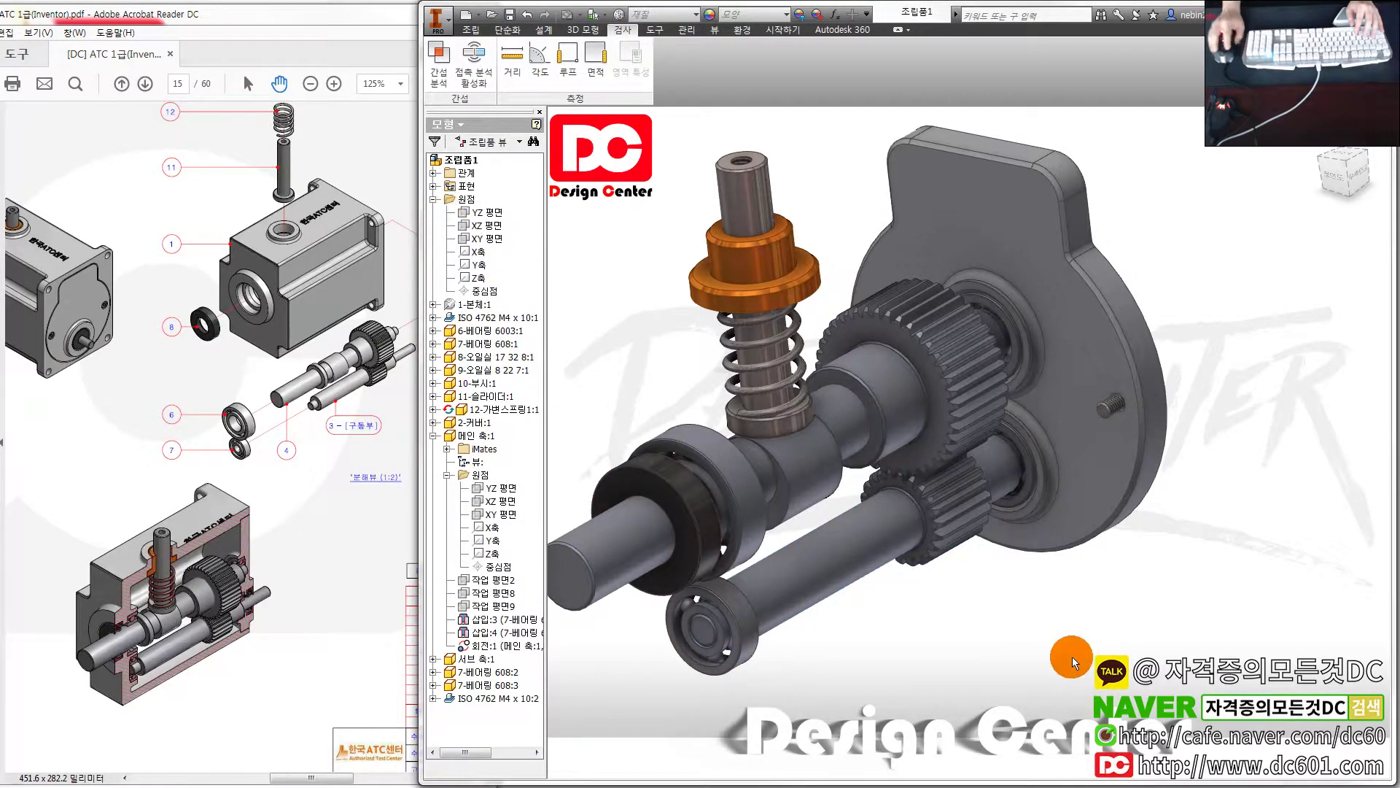
key("c")
left_click(980, 302)
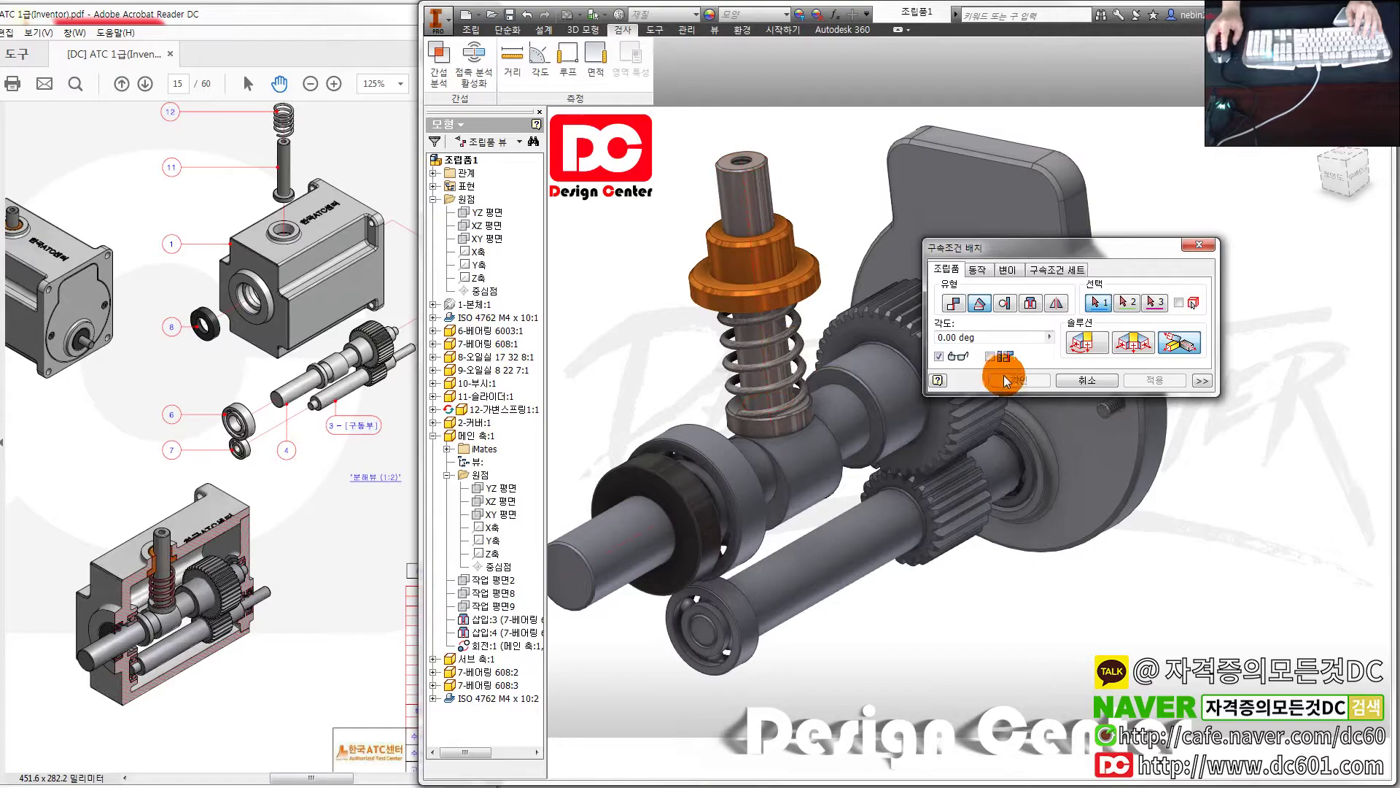
Try picking main shaft planes, recheck the section view, then cancel the angle constraint
left_click(1005, 381)
left_click(494, 516)
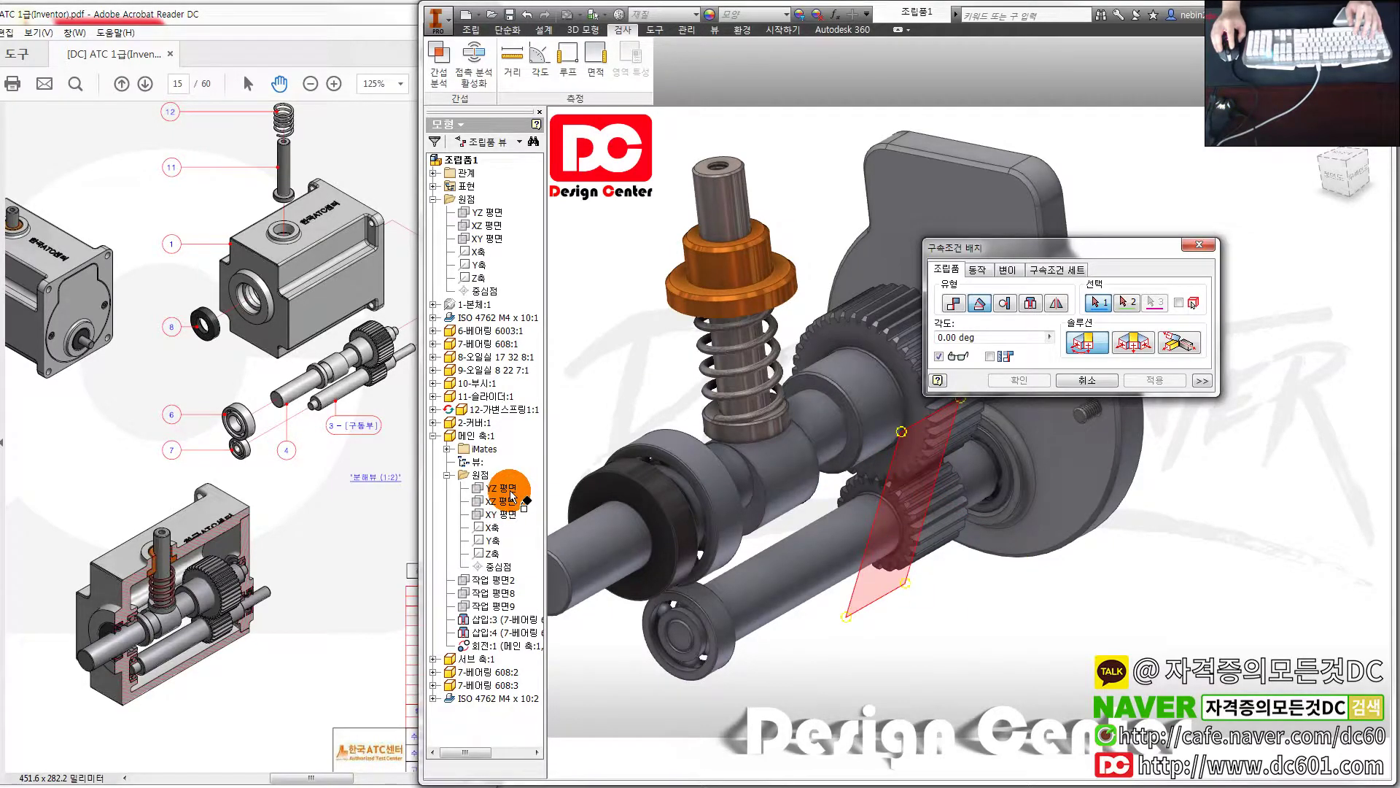
left_click(793, 465)
left_click(269, 572)
scroll(328, 554, "down", 5)
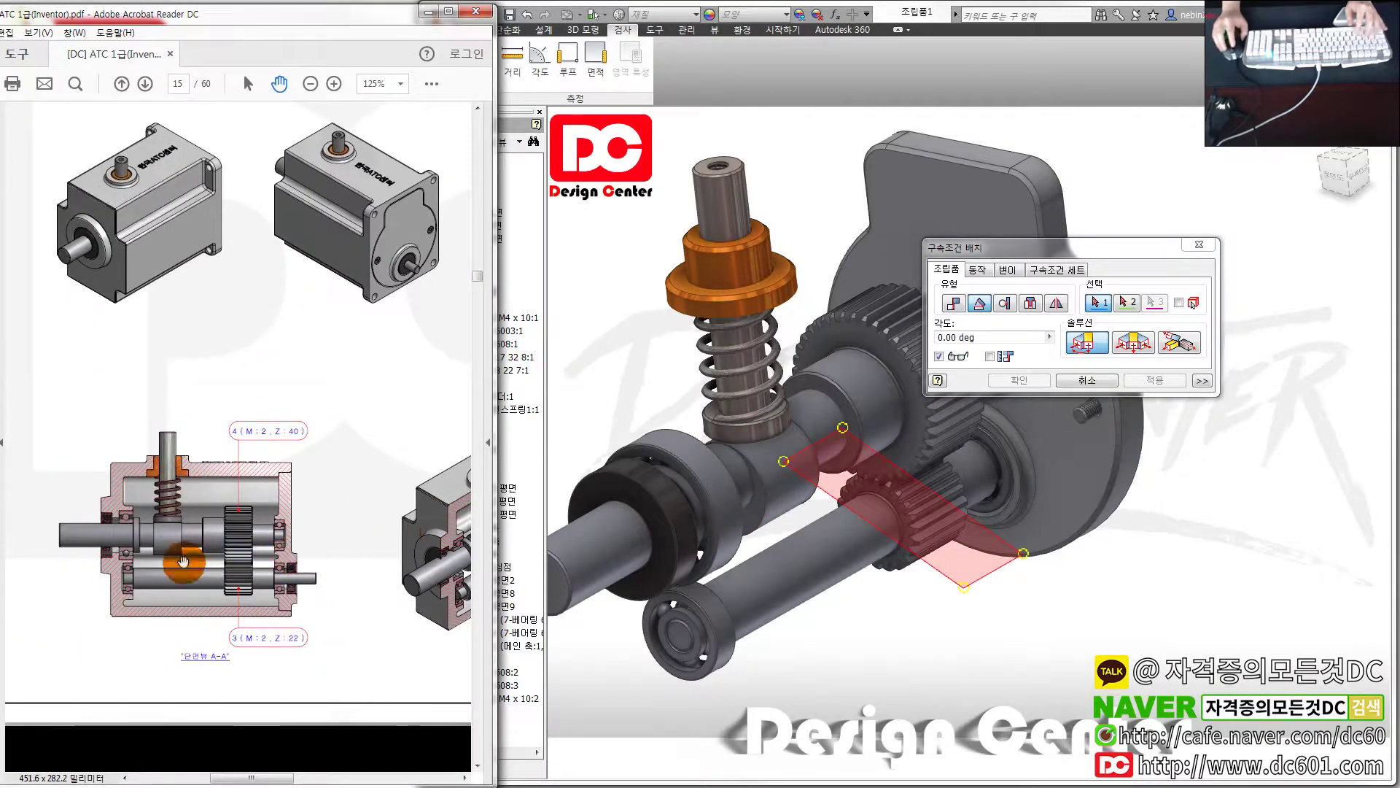
scroll(182, 561, "down", 3)
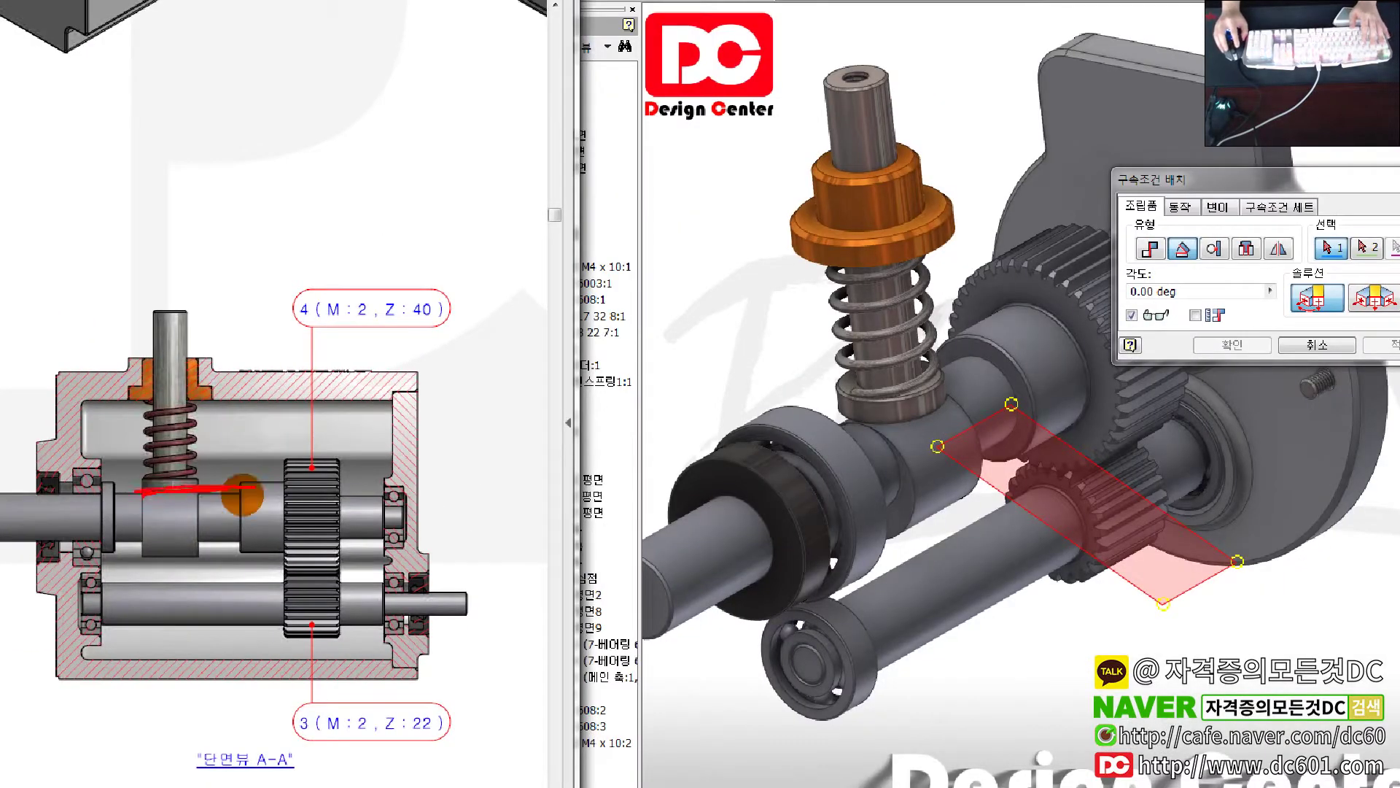
left_click(923, 654)
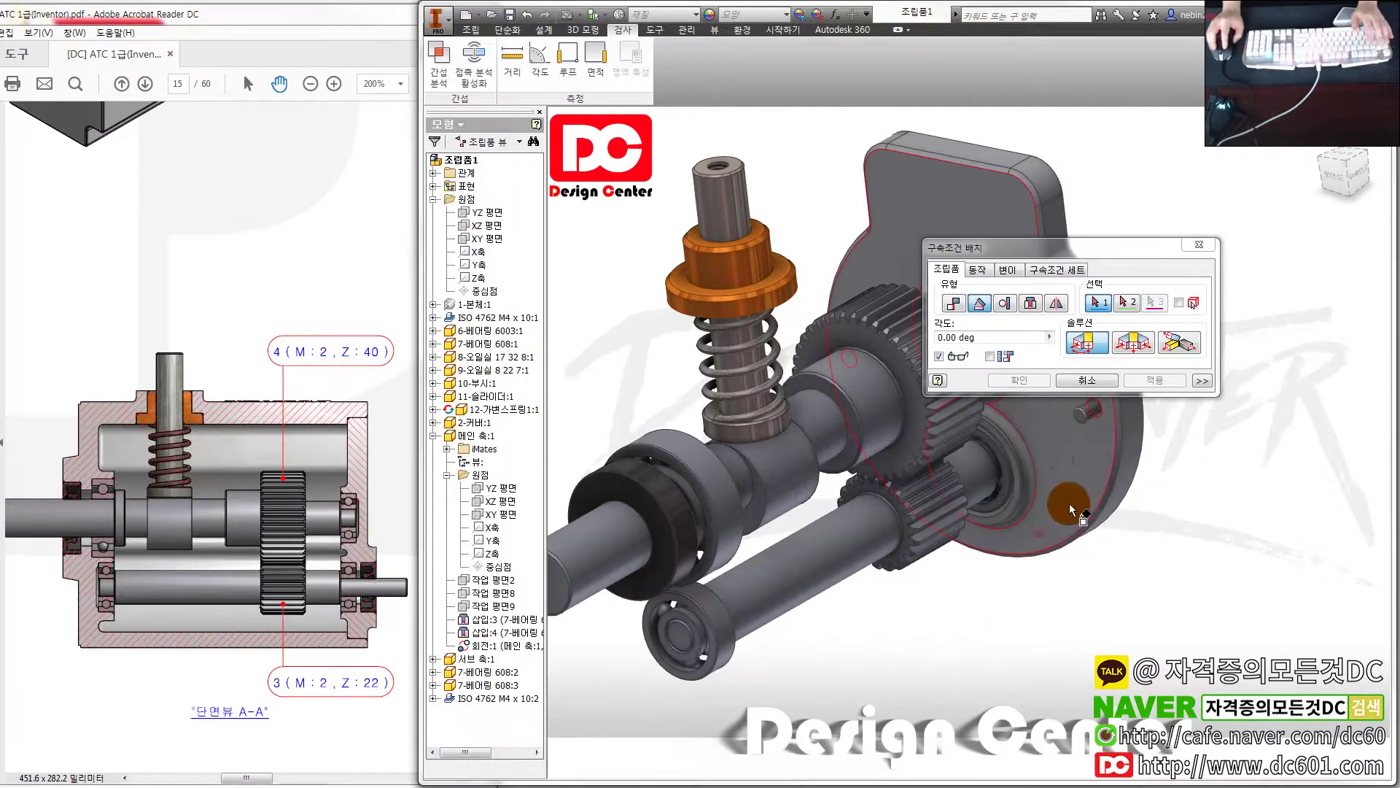
left_click(1108, 382)
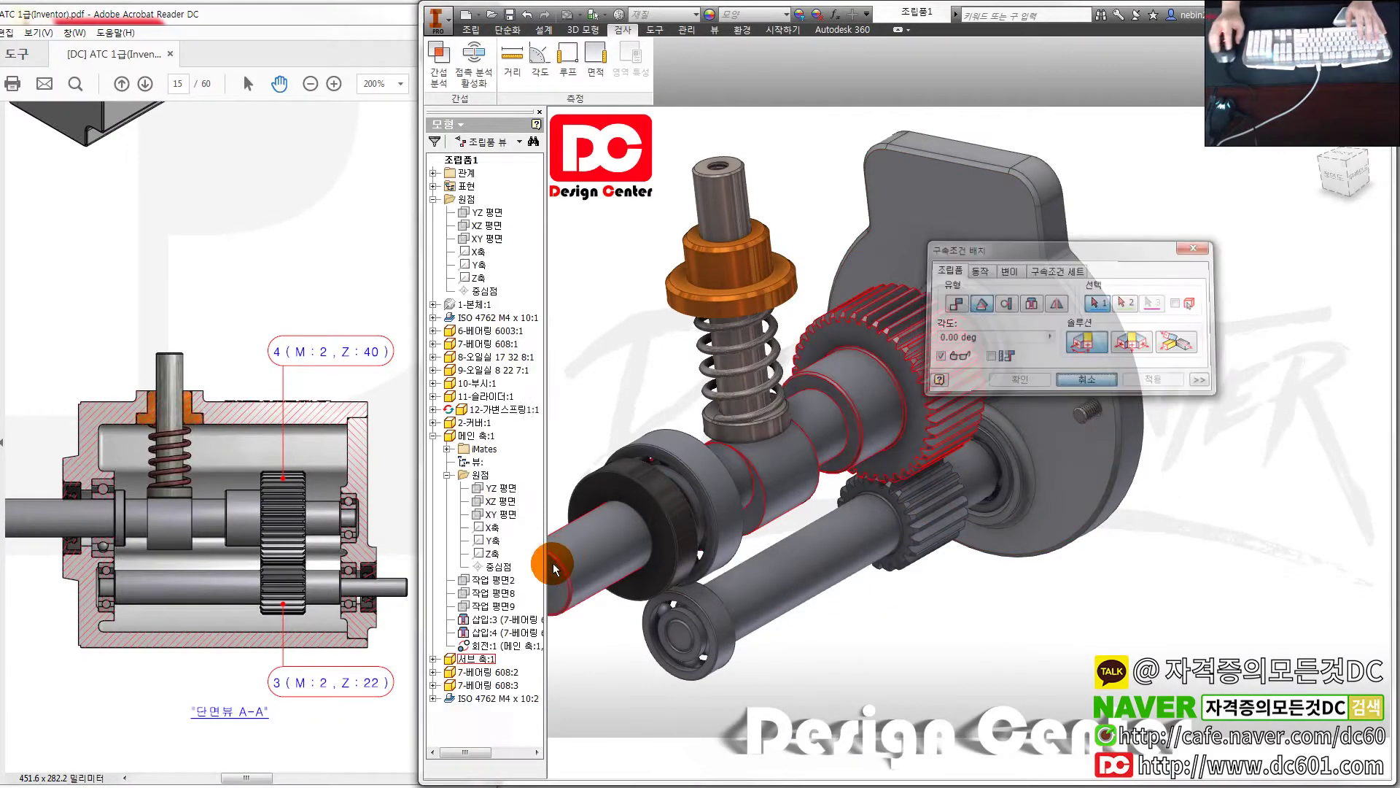
left_click(502, 647)
Delete the 22/40 rotation constraint 회전:1 and begin placing a new constraint
right_click(504, 650)
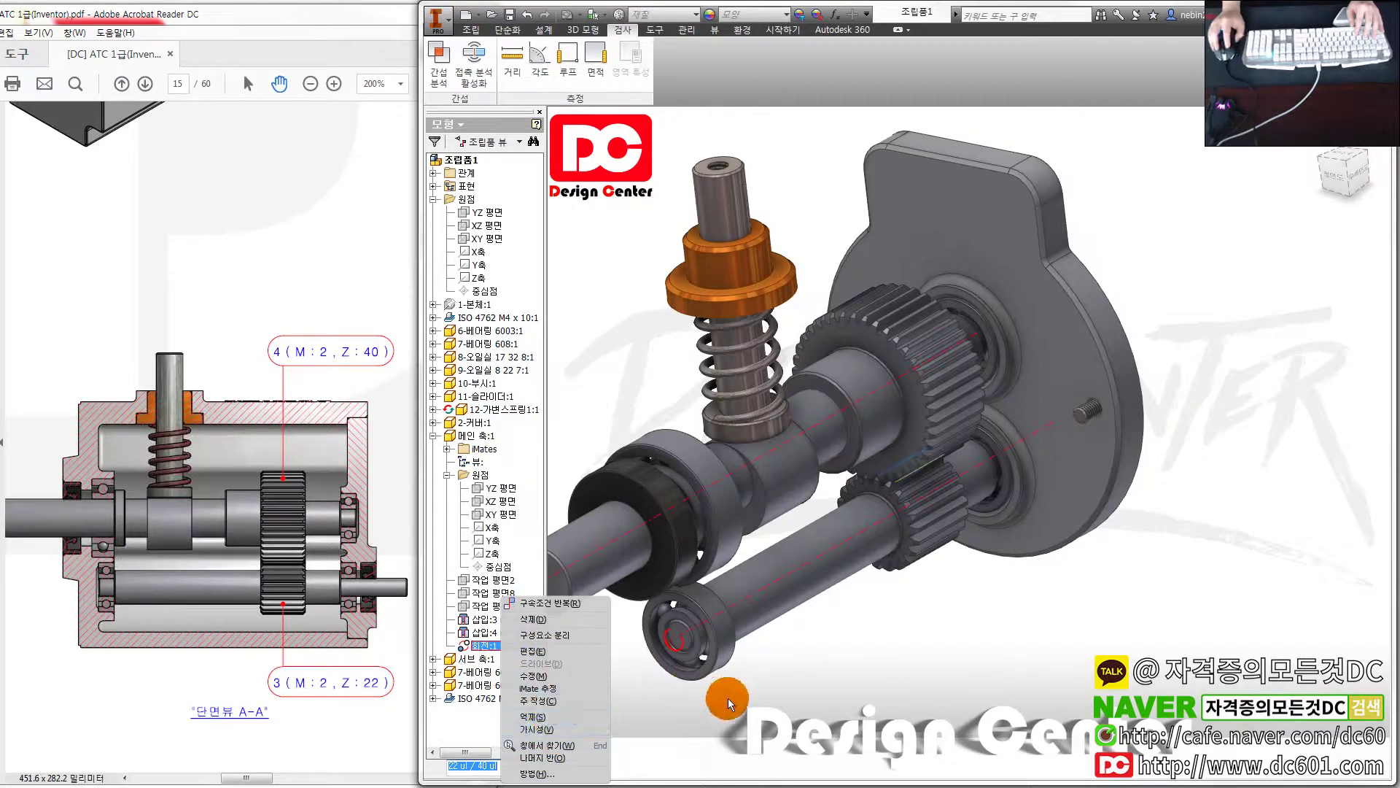
left_click(751, 649)
left_click(503, 646)
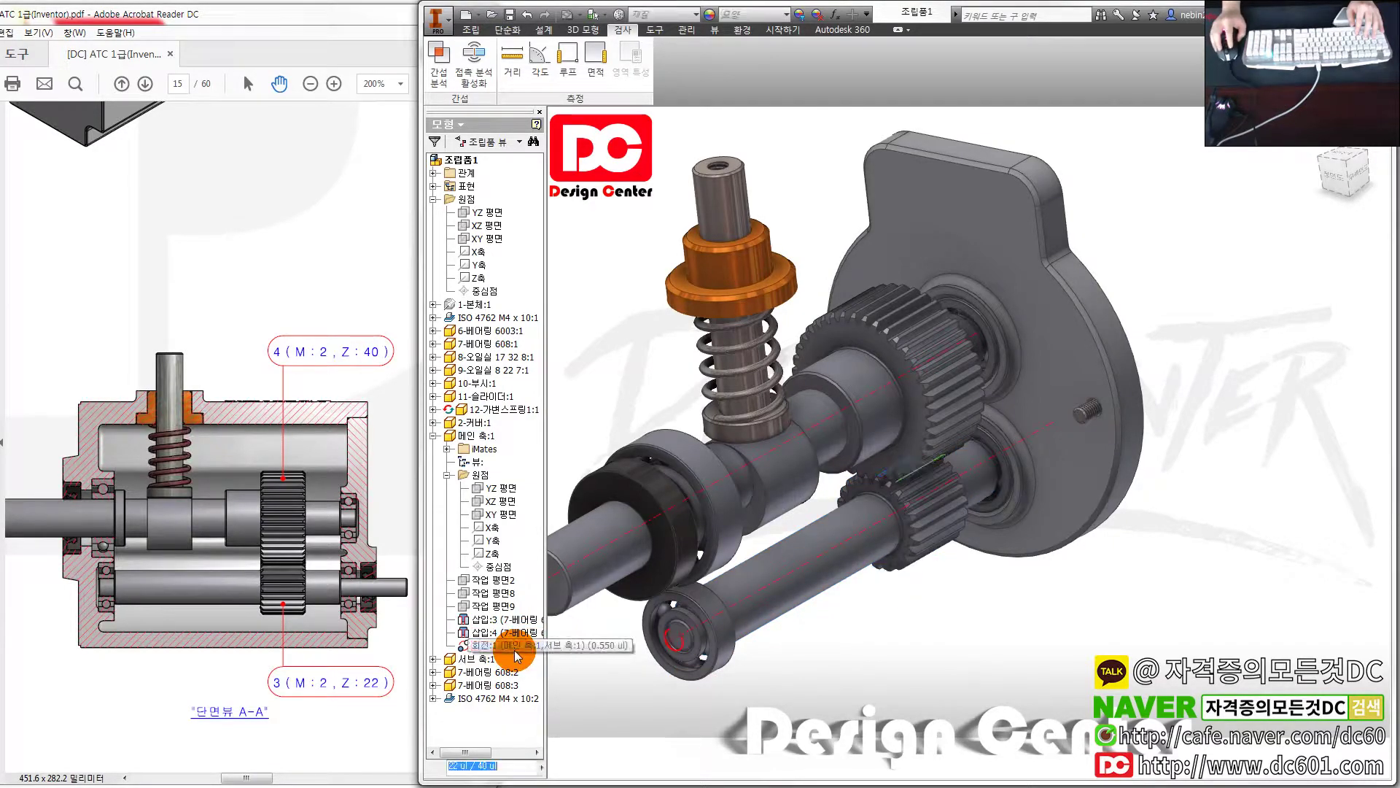
right_click(510, 649)
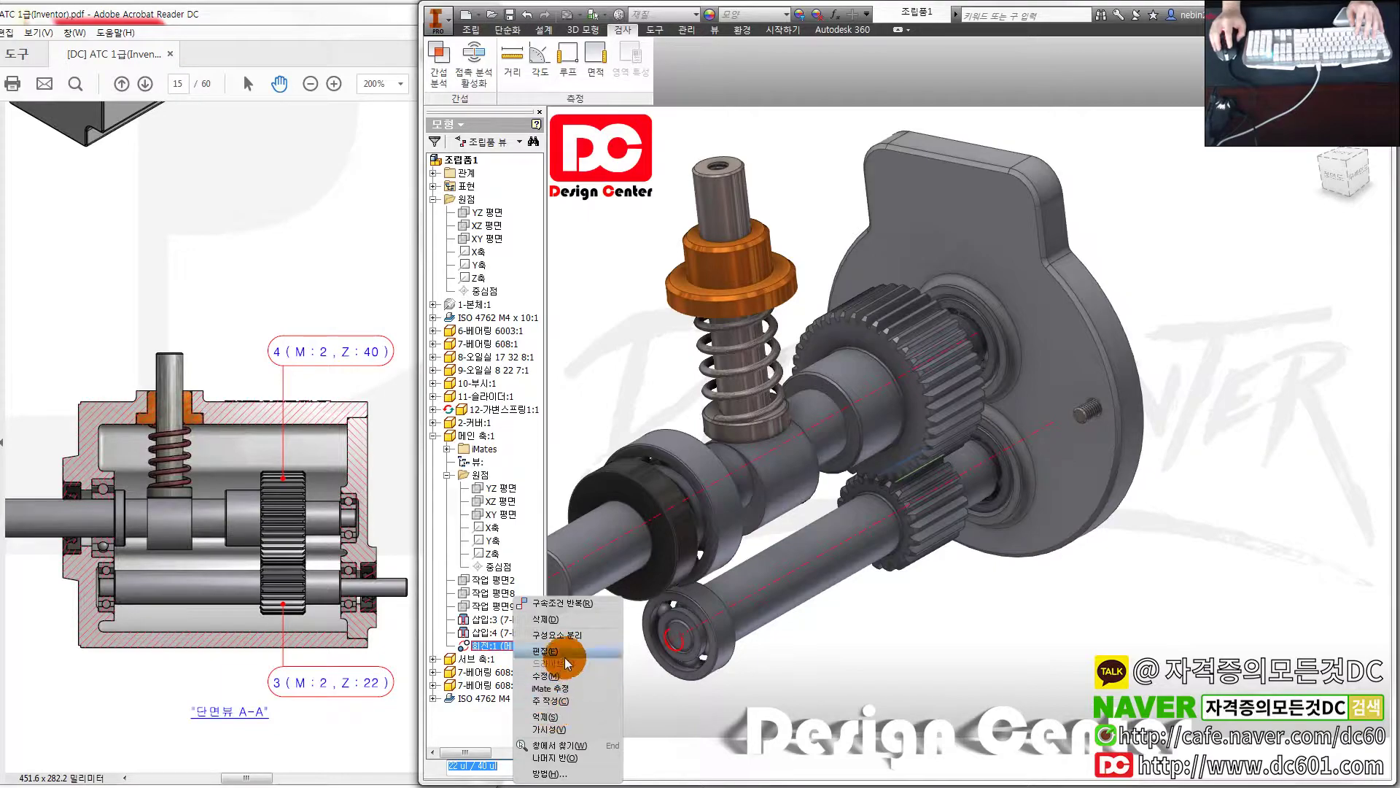
left_click(566, 621)
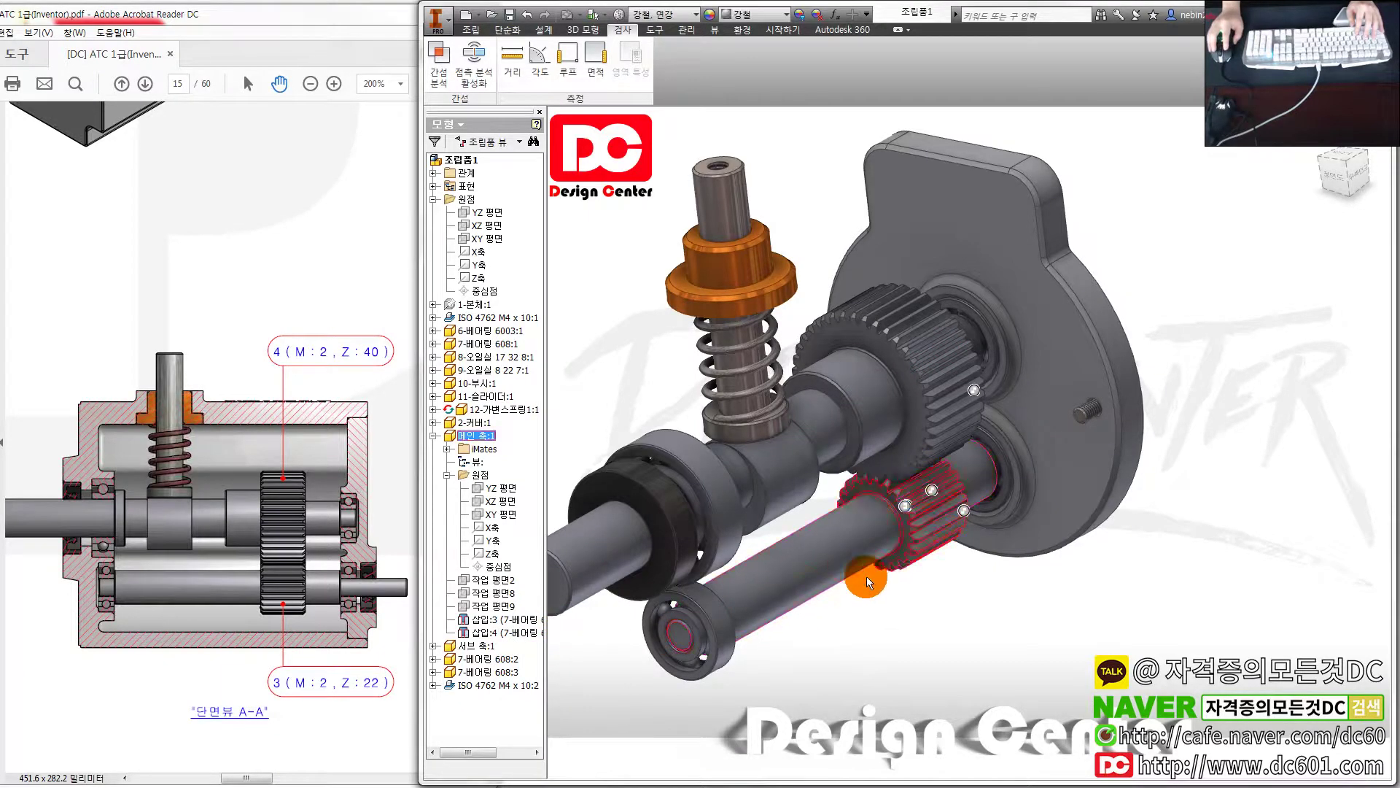
key("c")
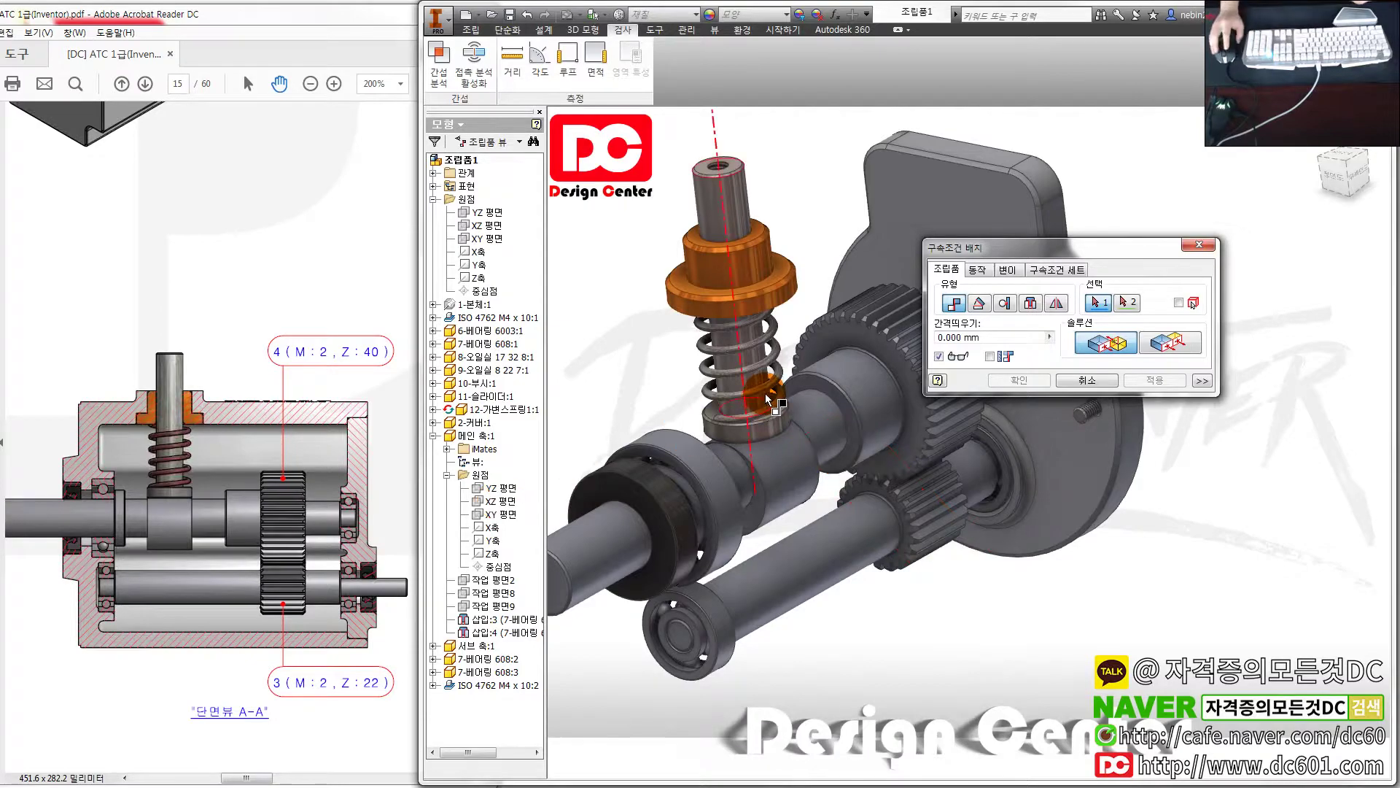
Constrain the main shaft's XY plane to the assembly XZ plane at a 0.00 deg angle
left_click(503, 511)
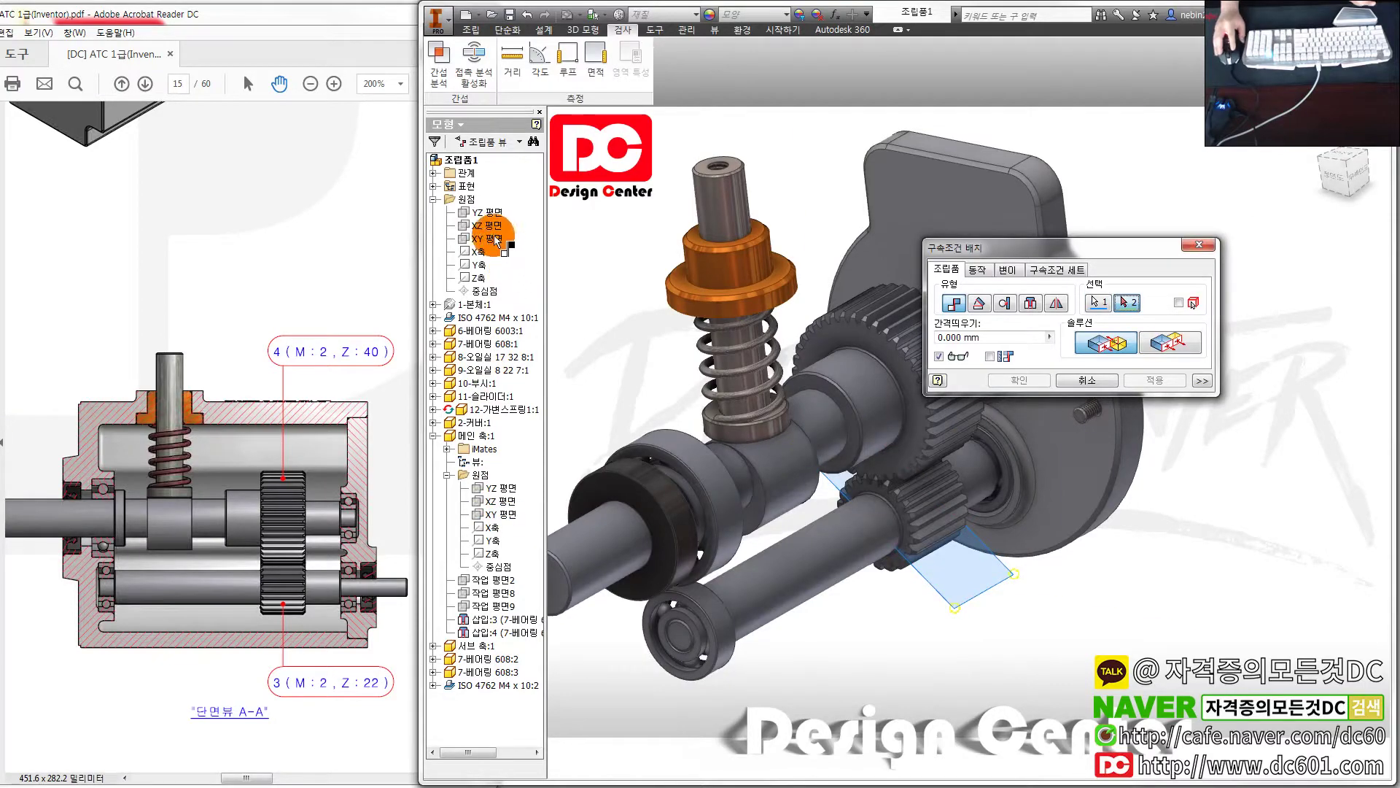
left_click(492, 228)
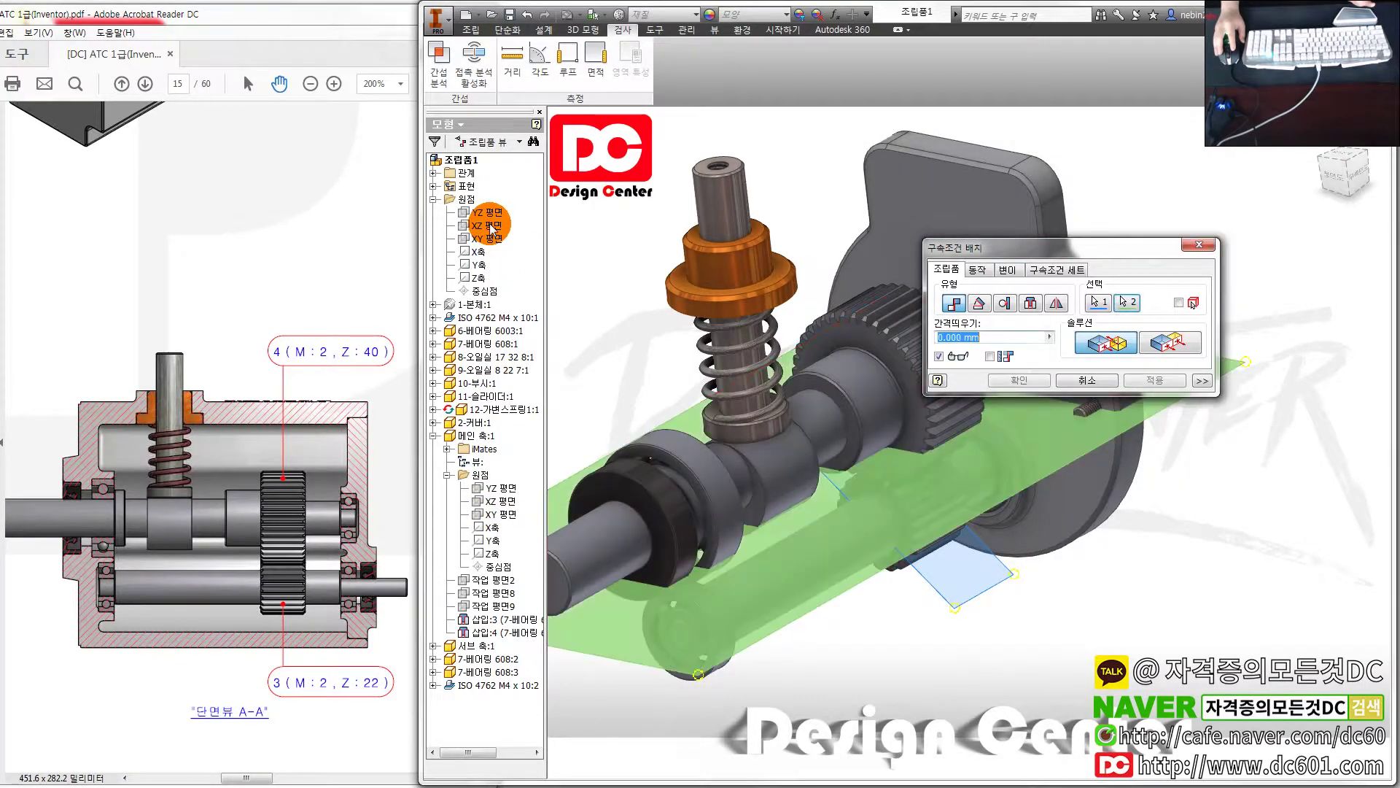
left_click(980, 305)
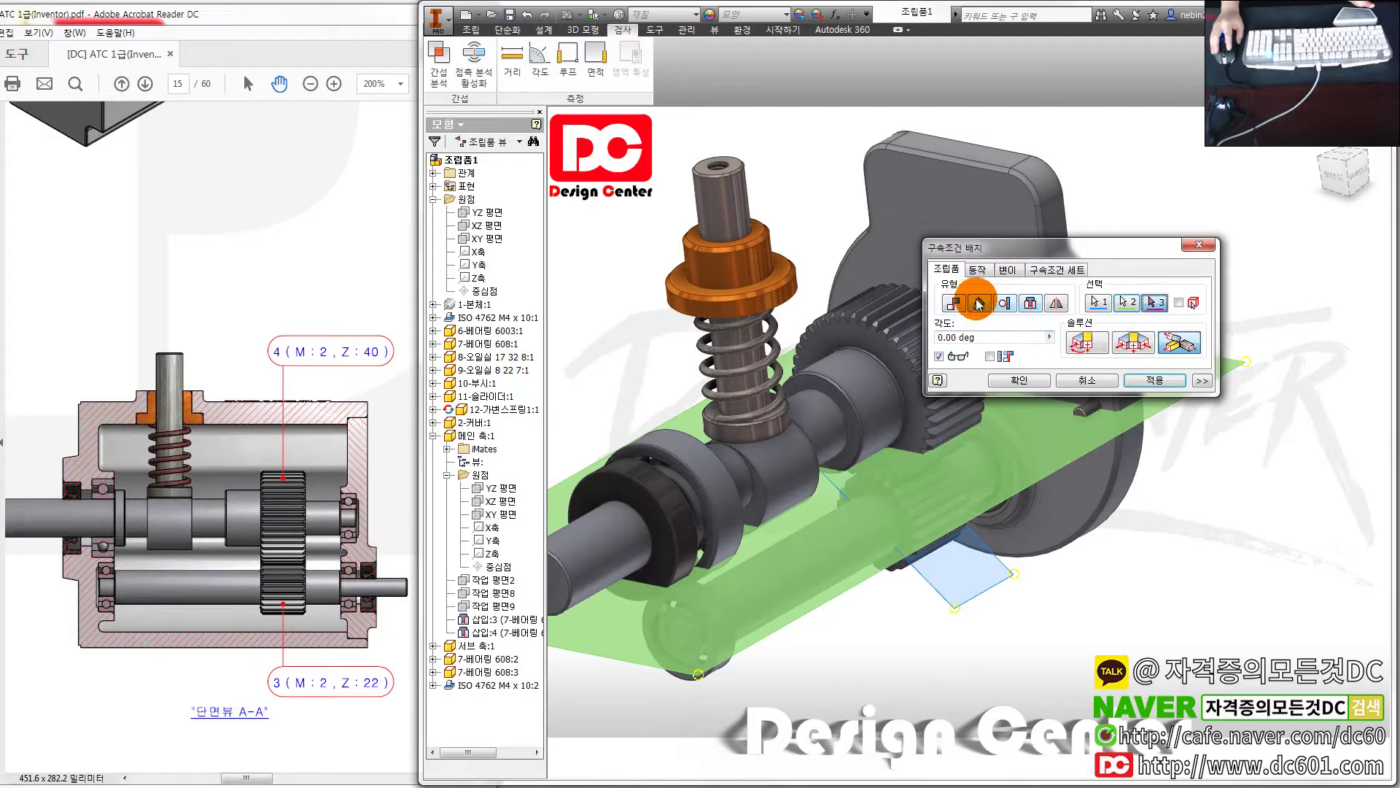
left_click(1153, 380)
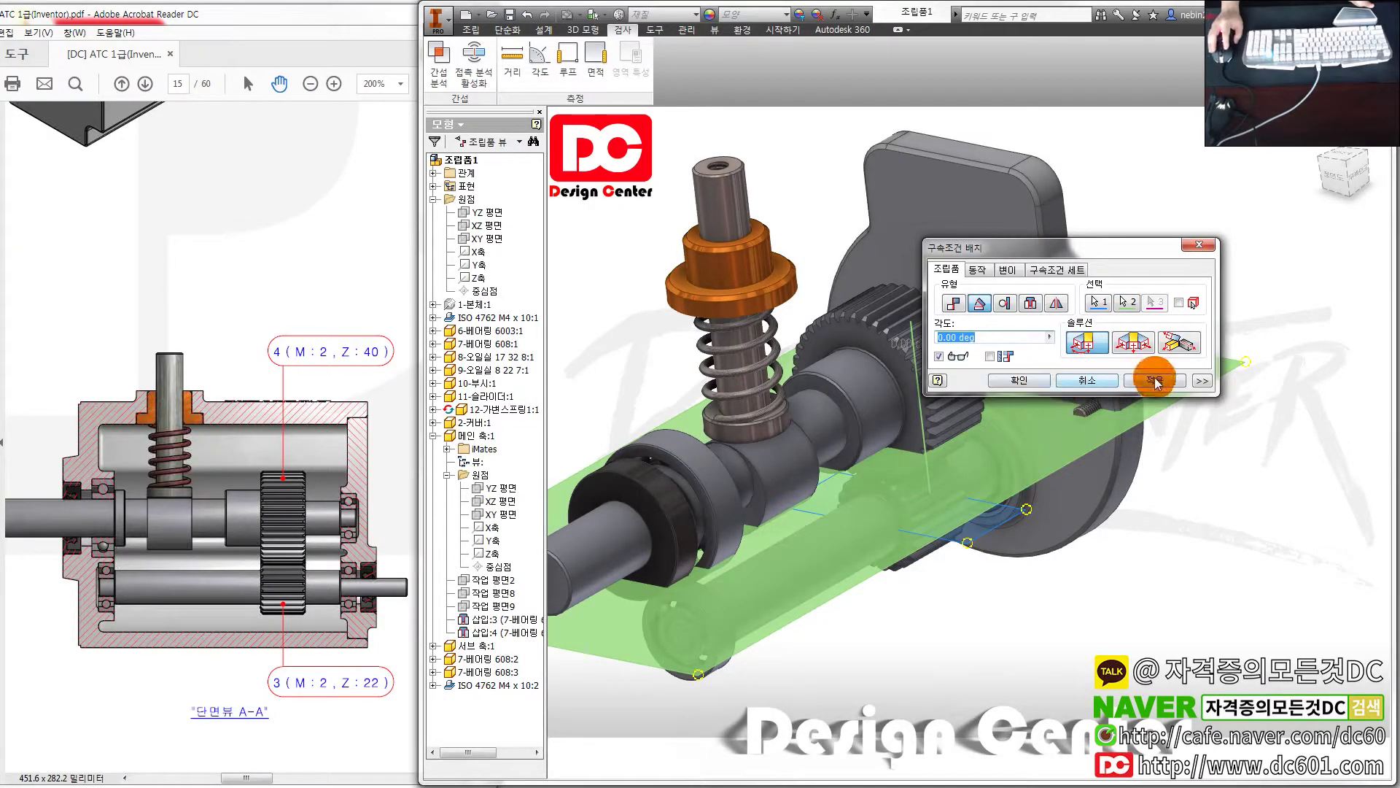
left_click(1087, 380)
scroll(875, 510, "down", 5)
Select the main shaft and the cover part, then begin another constraint
scroll(875, 511, "down", 2)
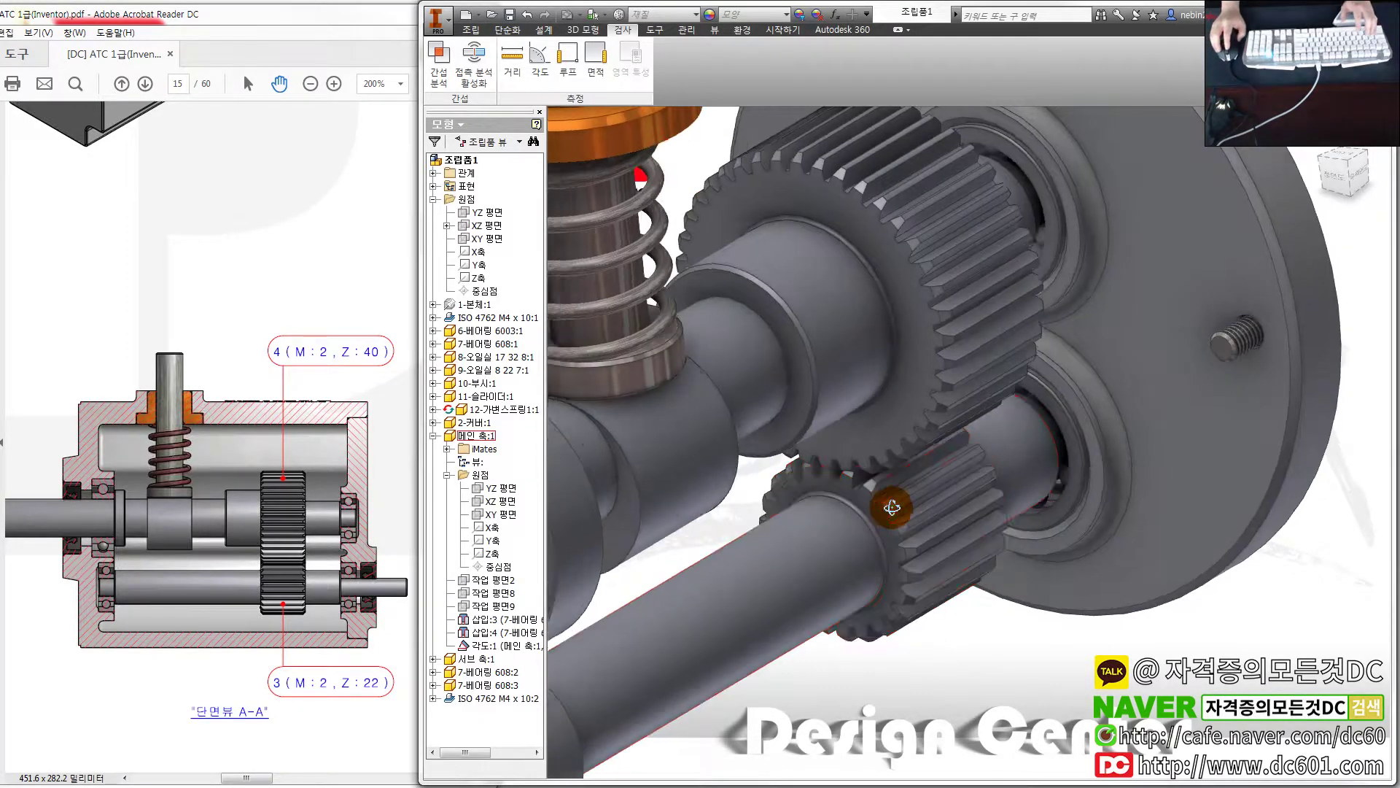
scroll(880, 486, "down", 3)
left_click(898, 514)
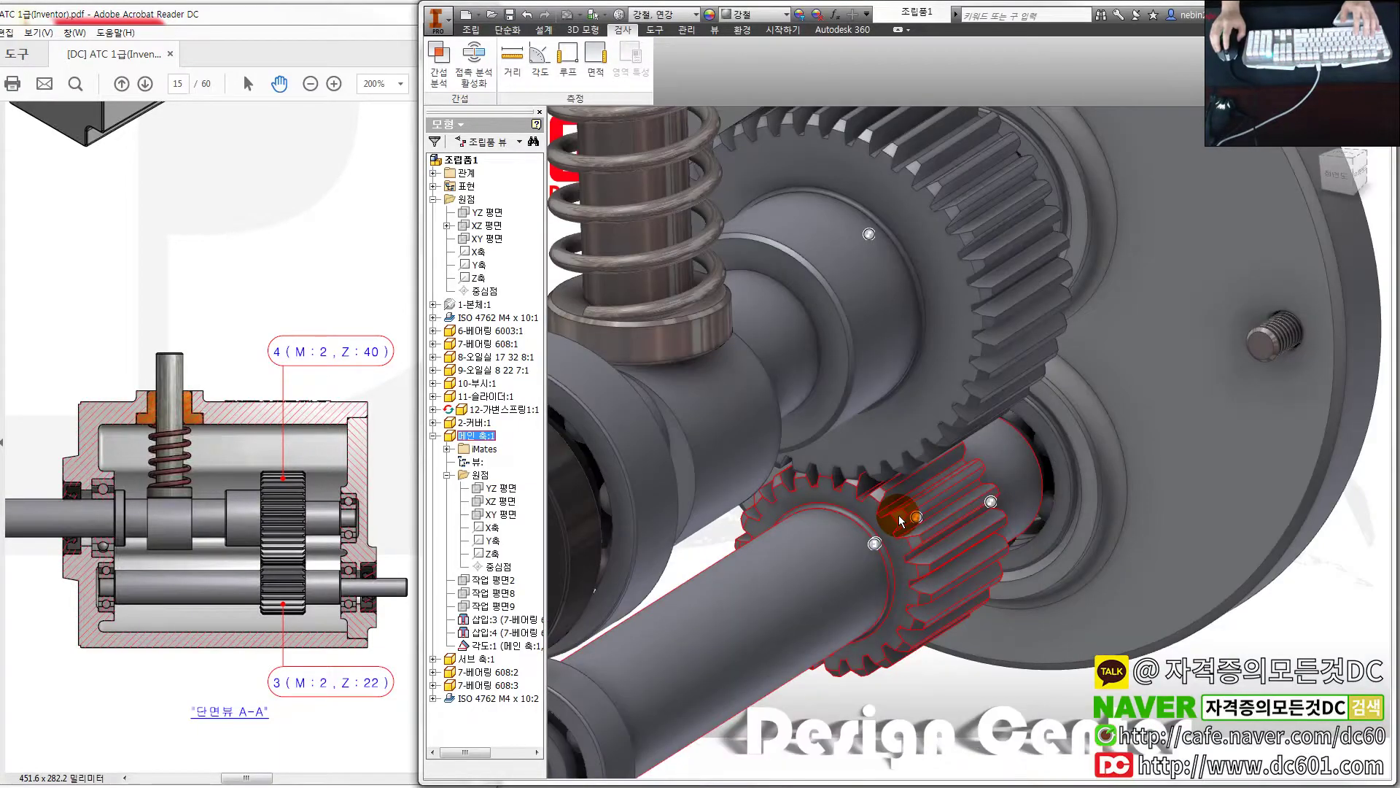
scroll(898, 515, "up", 3)
scroll(897, 519, "up", 3)
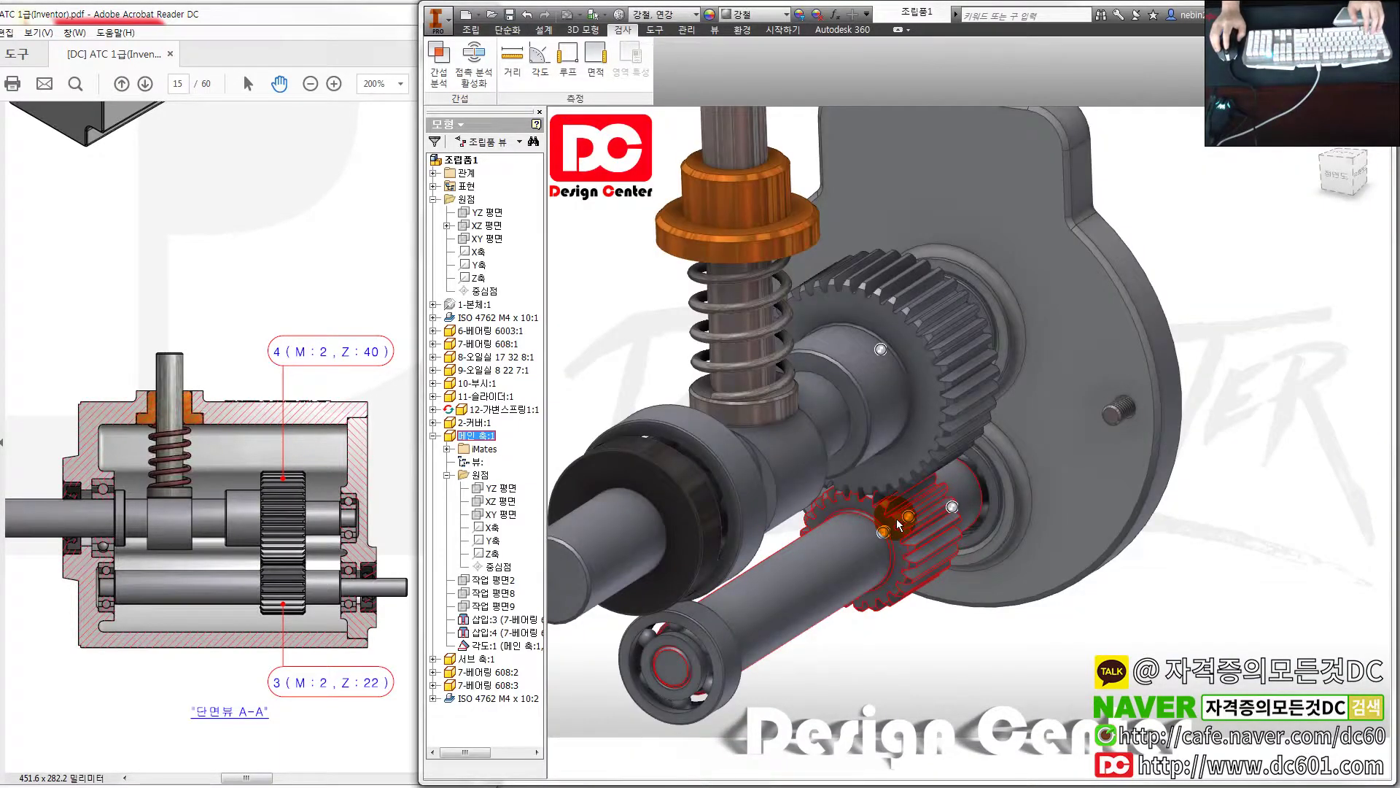
left_click(964, 575)
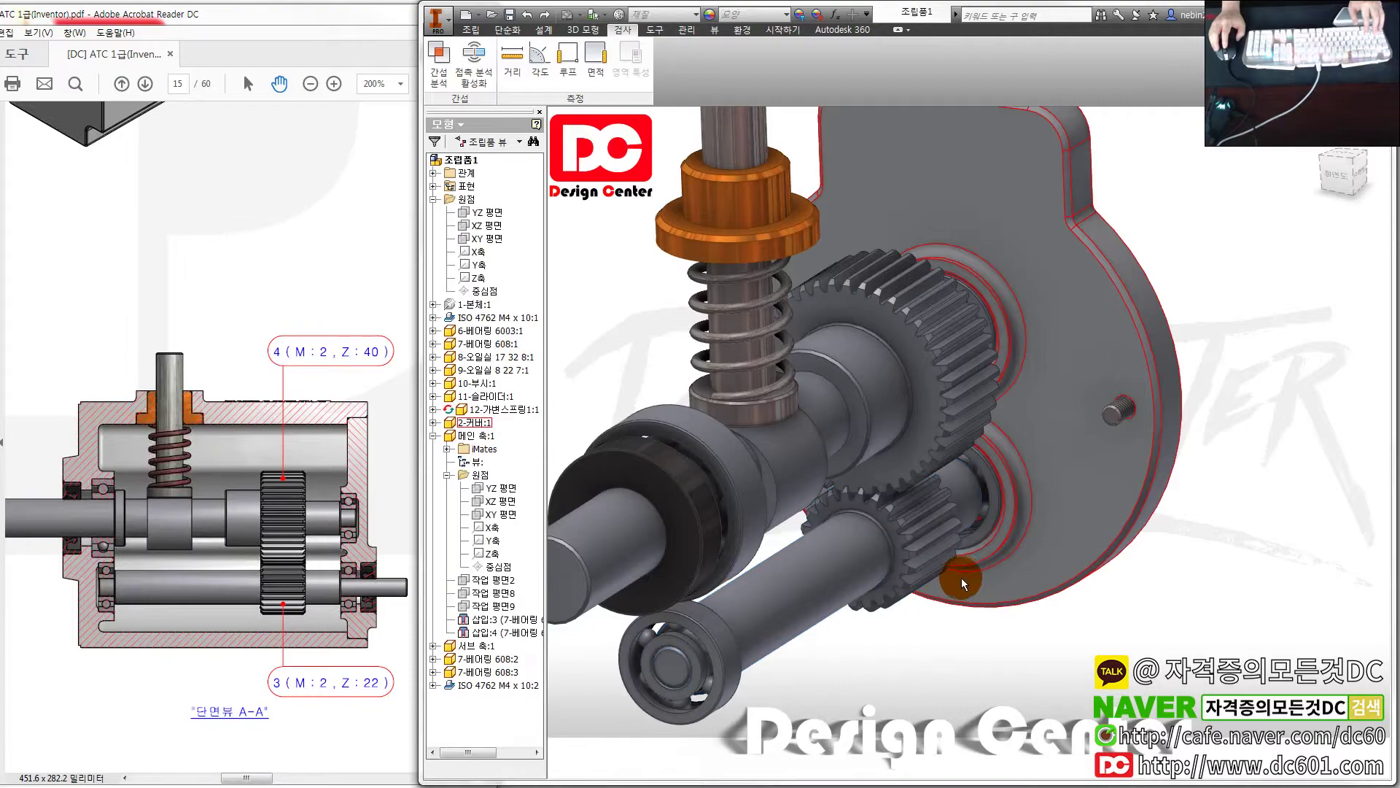
key("c")
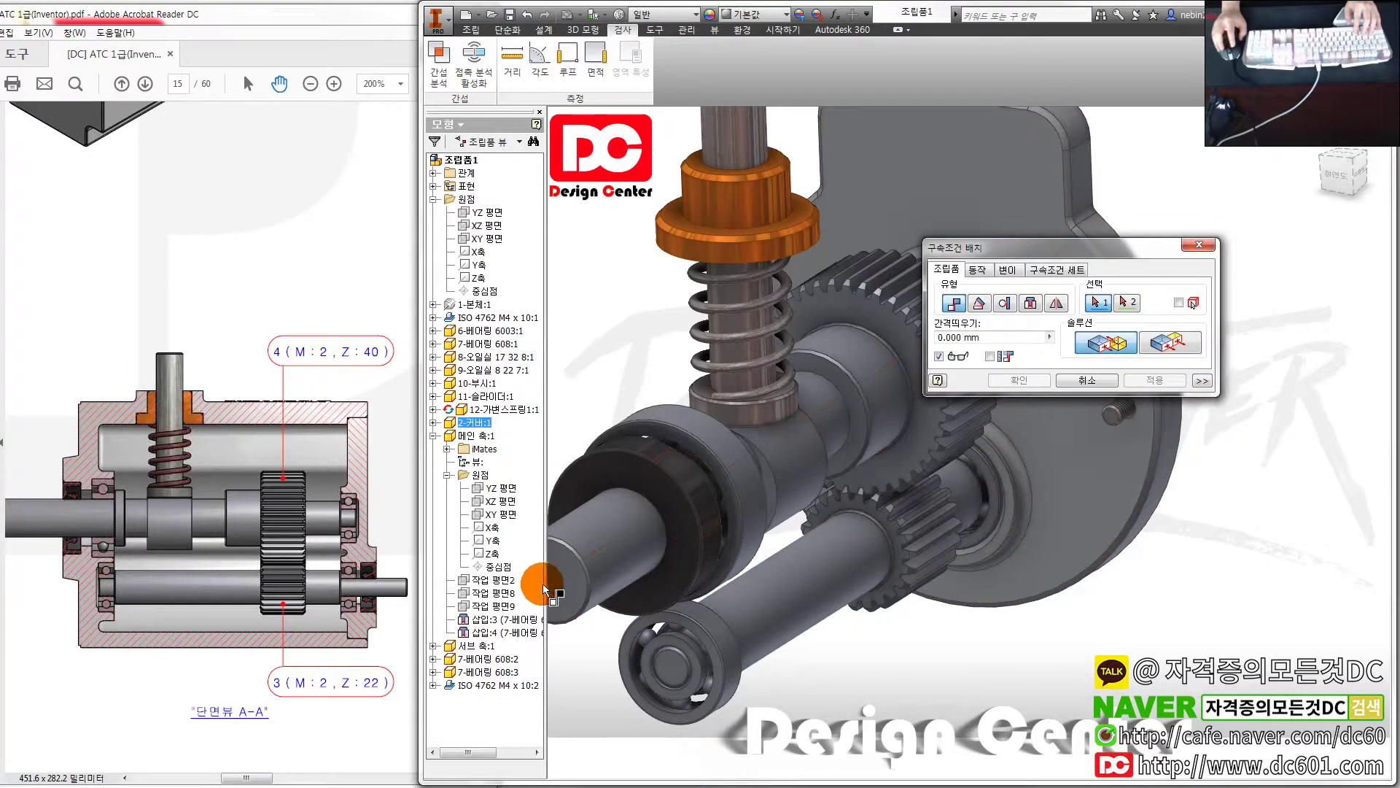
Apply a 0.00 deg angle between the main shaft's origin plane and the assembly YZ plane
left_click(503, 492)
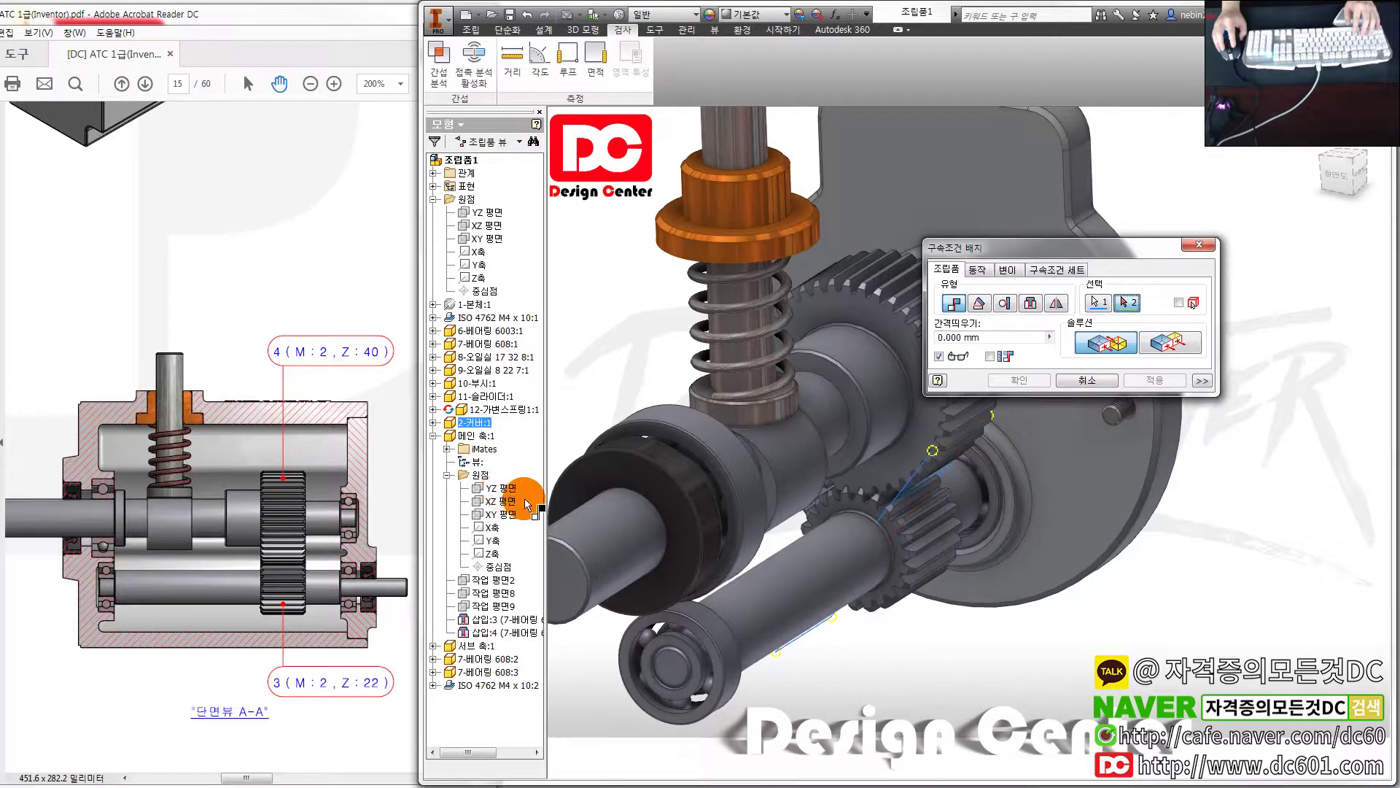
left_click(485, 219)
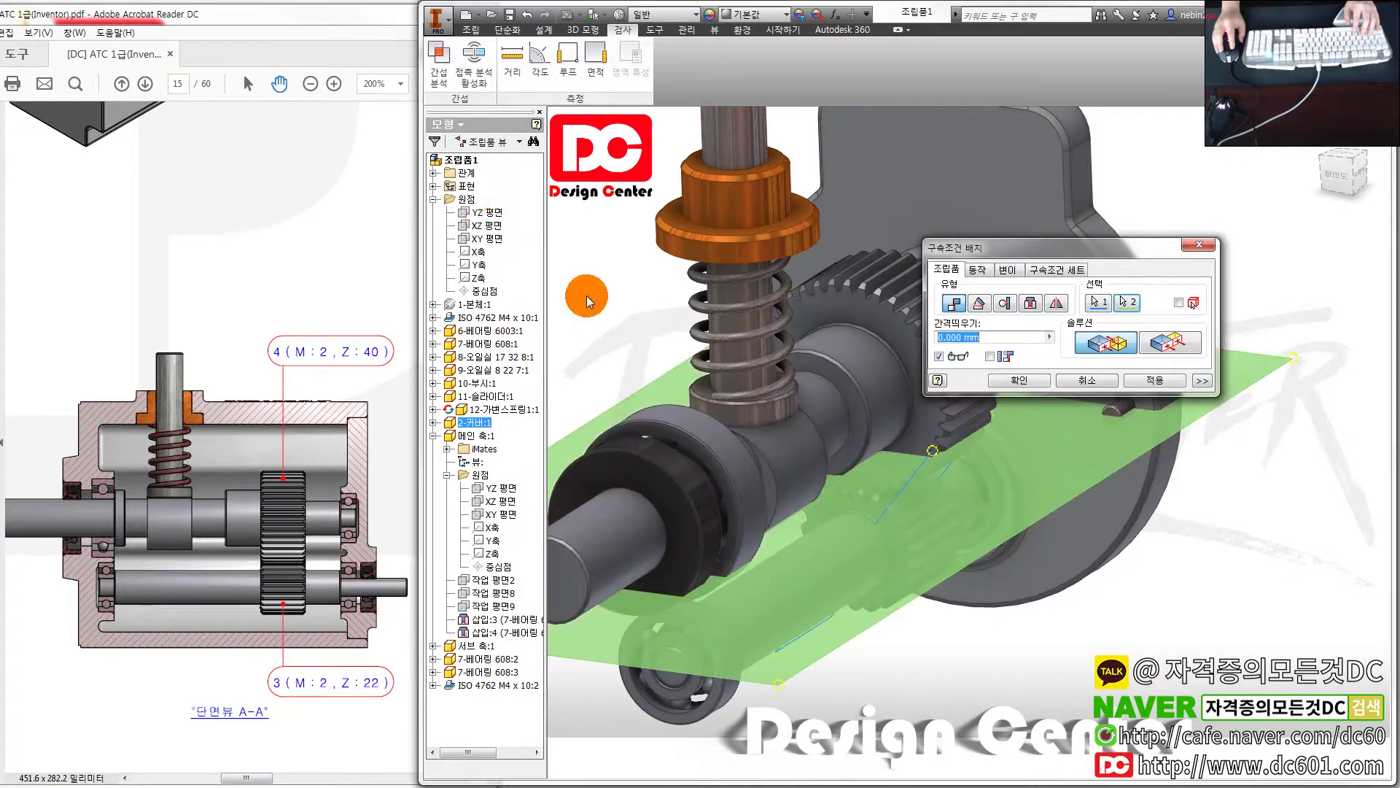
left_click(980, 303)
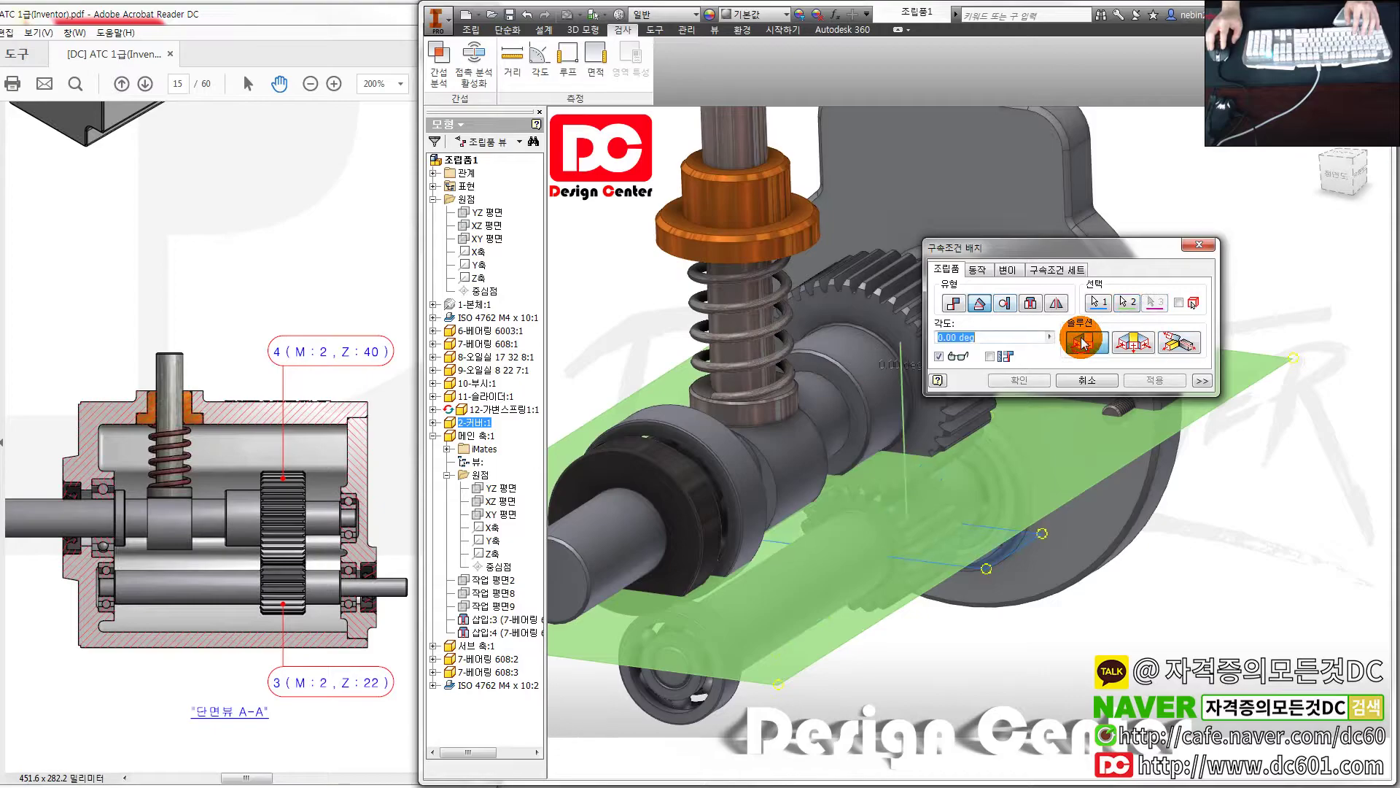
left_click(1146, 381)
left_click(1088, 380)
scroll(850, 490, "up", 5)
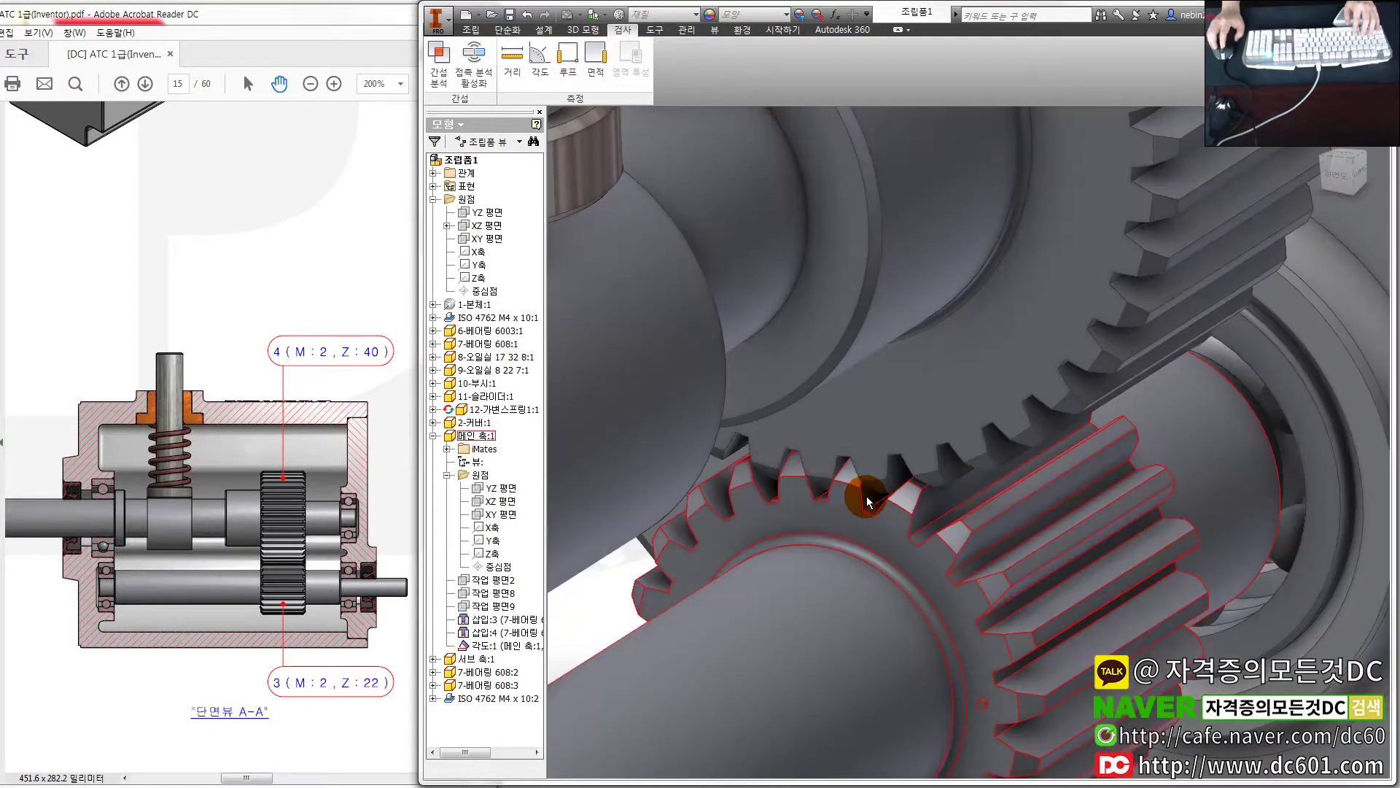
scroll(668, 540, "down", 5)
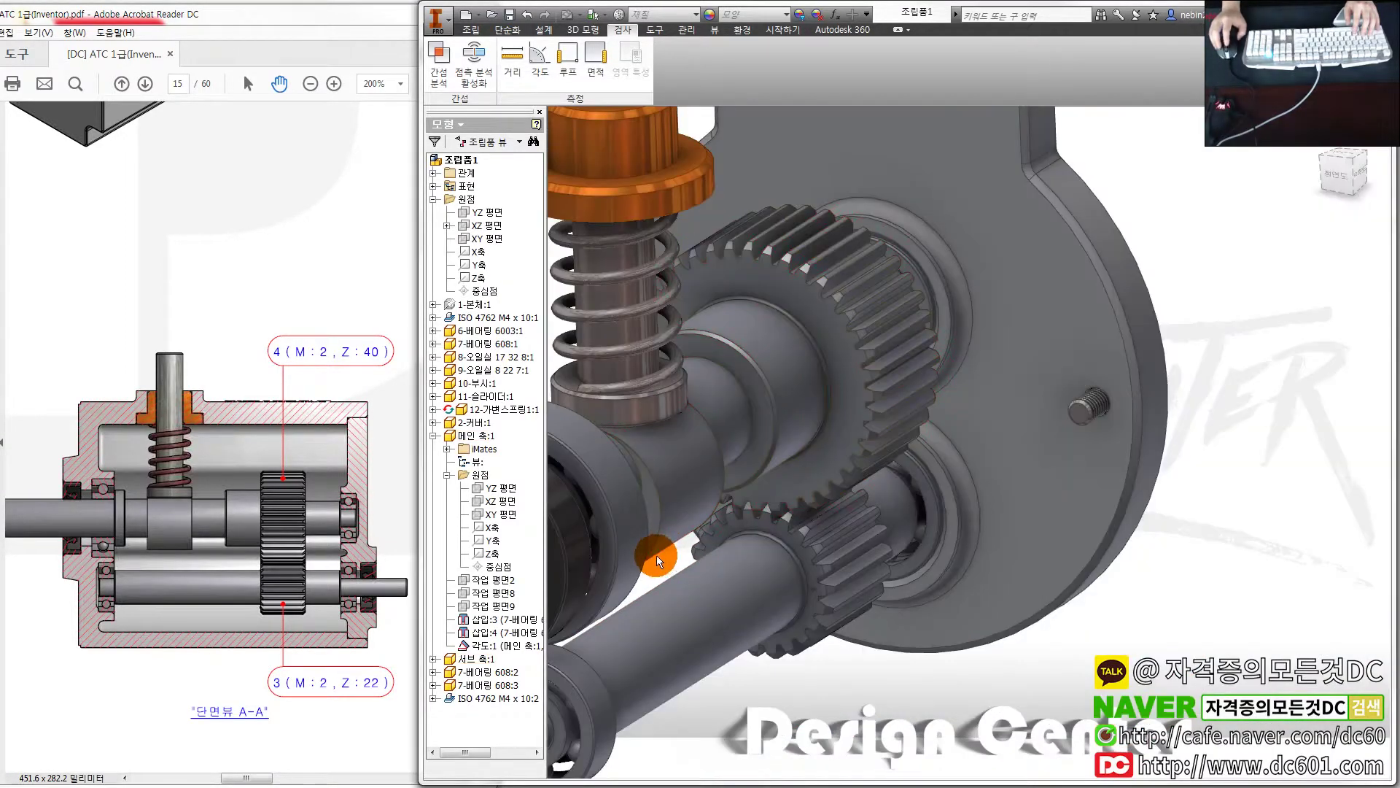
left_click(474, 658)
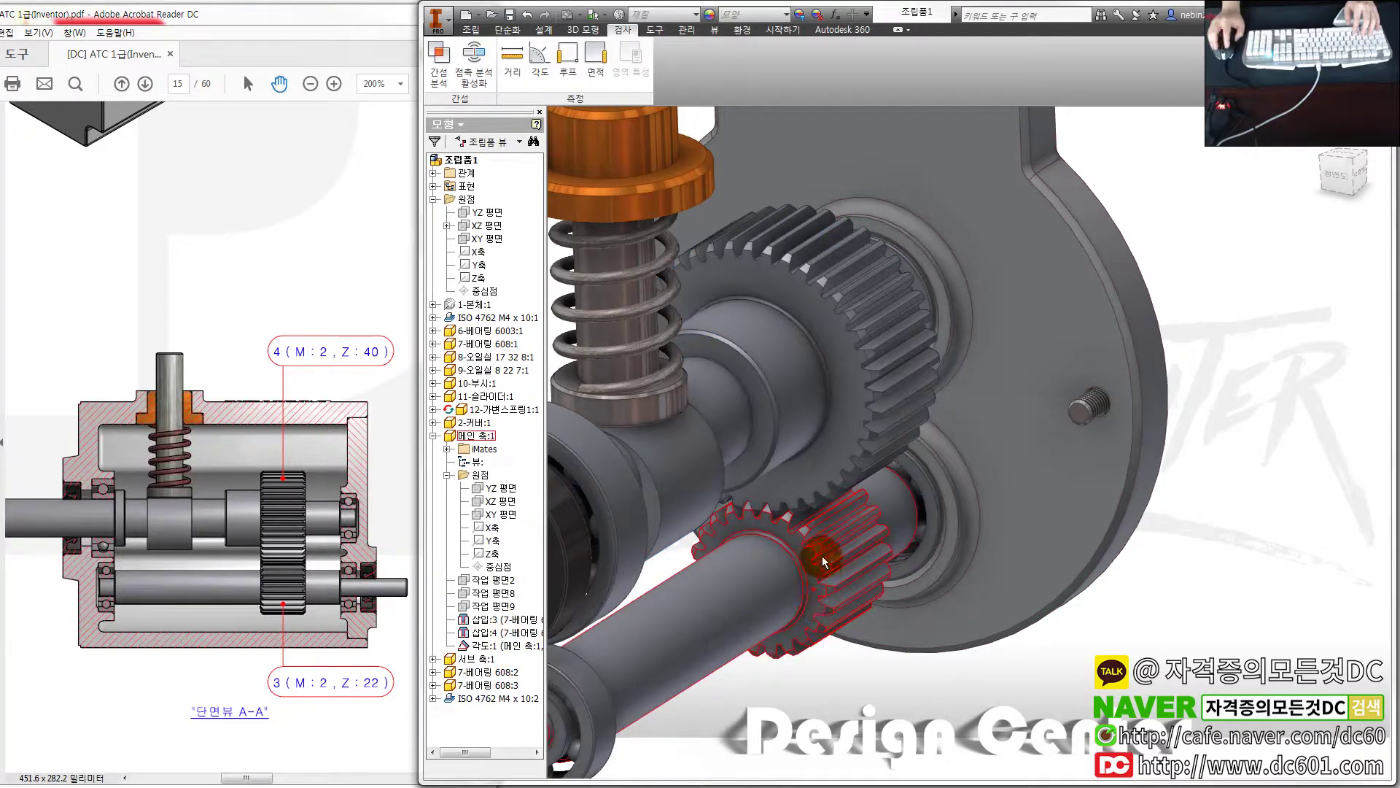
scroll(882, 656, "down", 5)
scroll(881, 656, "up", 5)
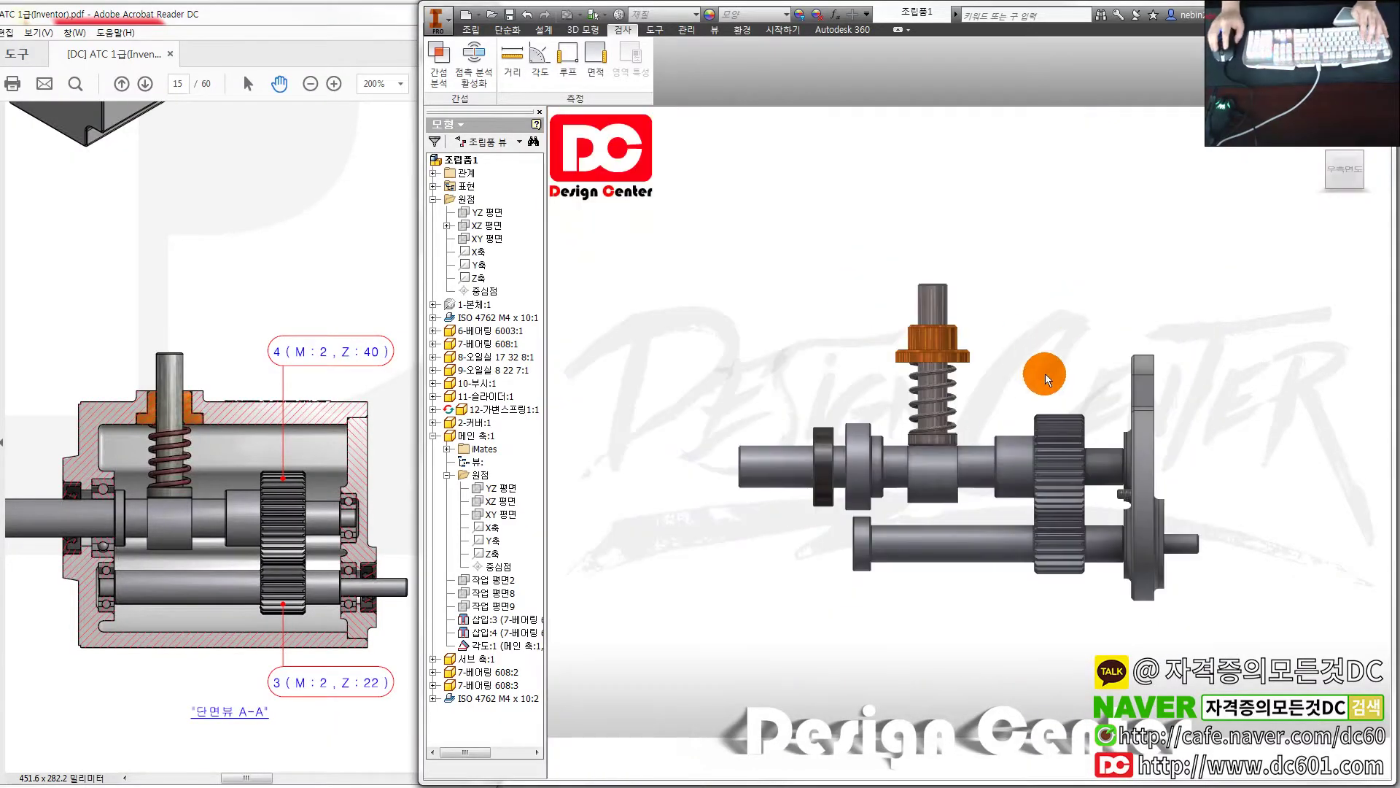
scroll(934, 454, "up", 3)
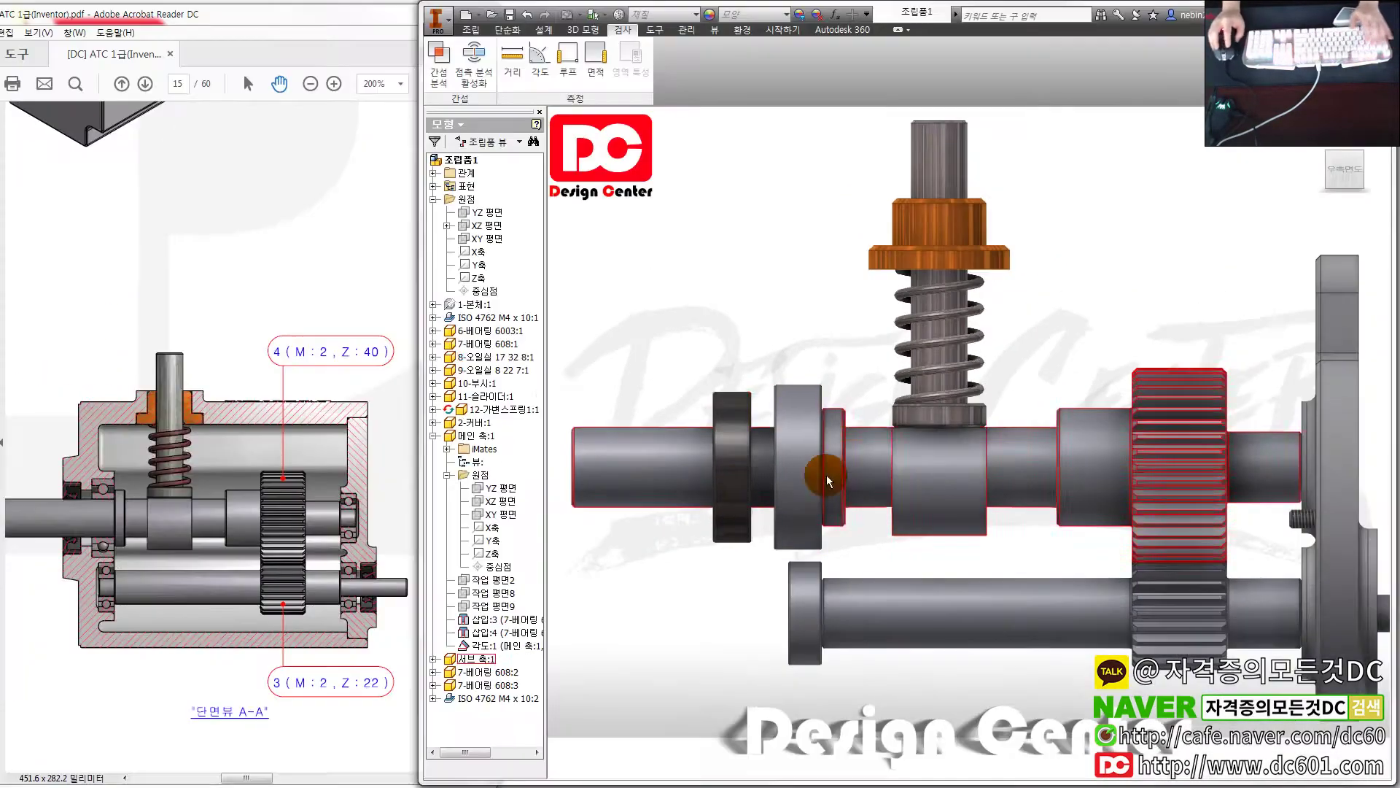
left_click_drag(322, 500, 128, 500)
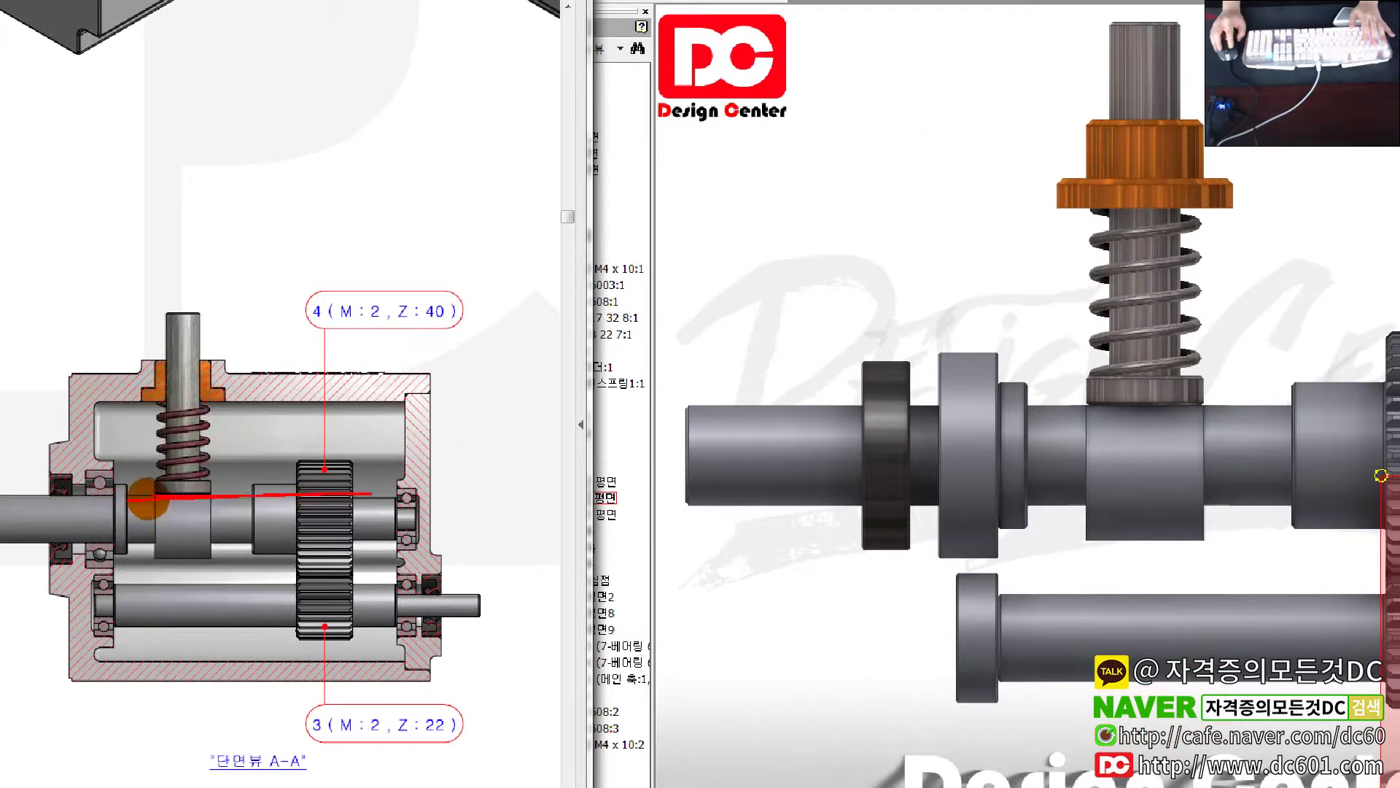
key("Escape")
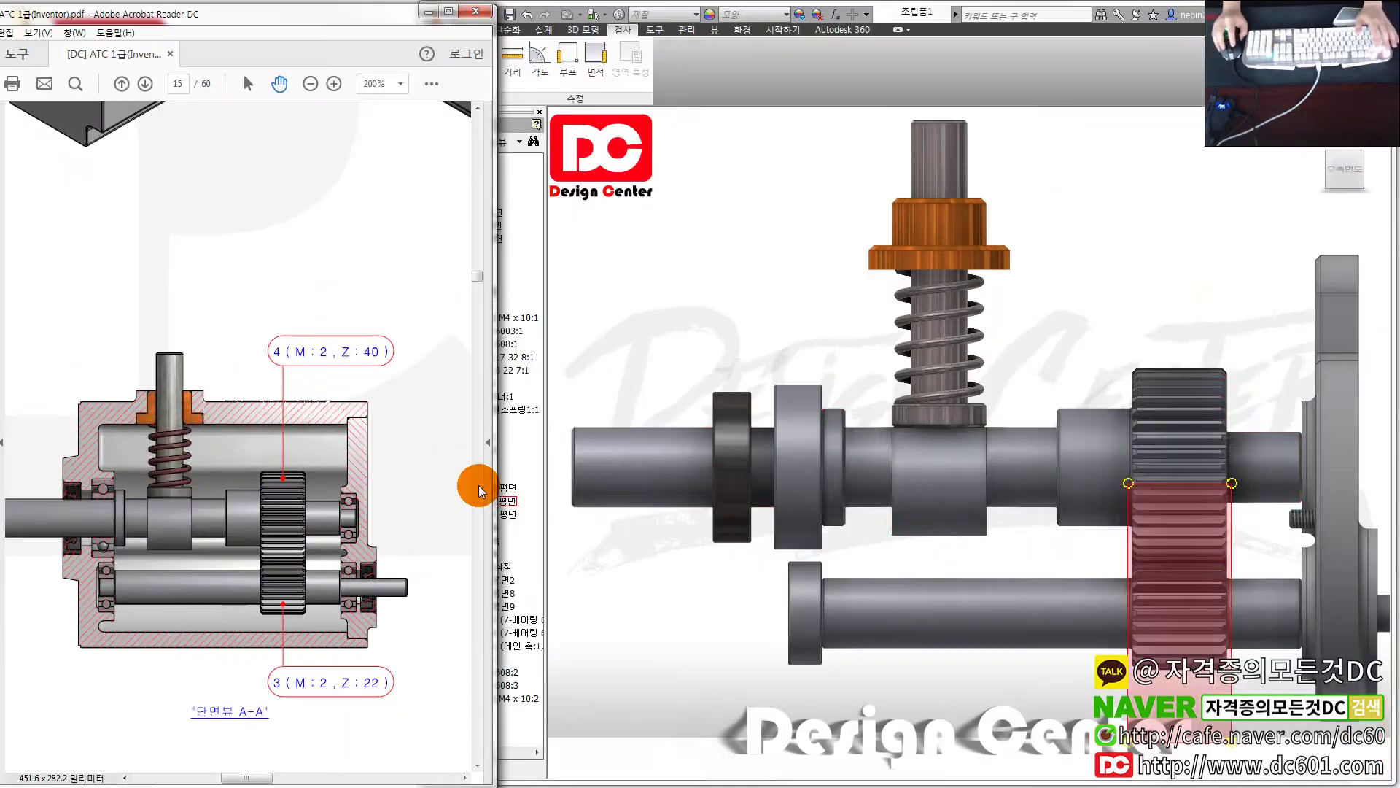
left_click(777, 539)
middle_click_drag(776, 540, 958, 557, "shift")
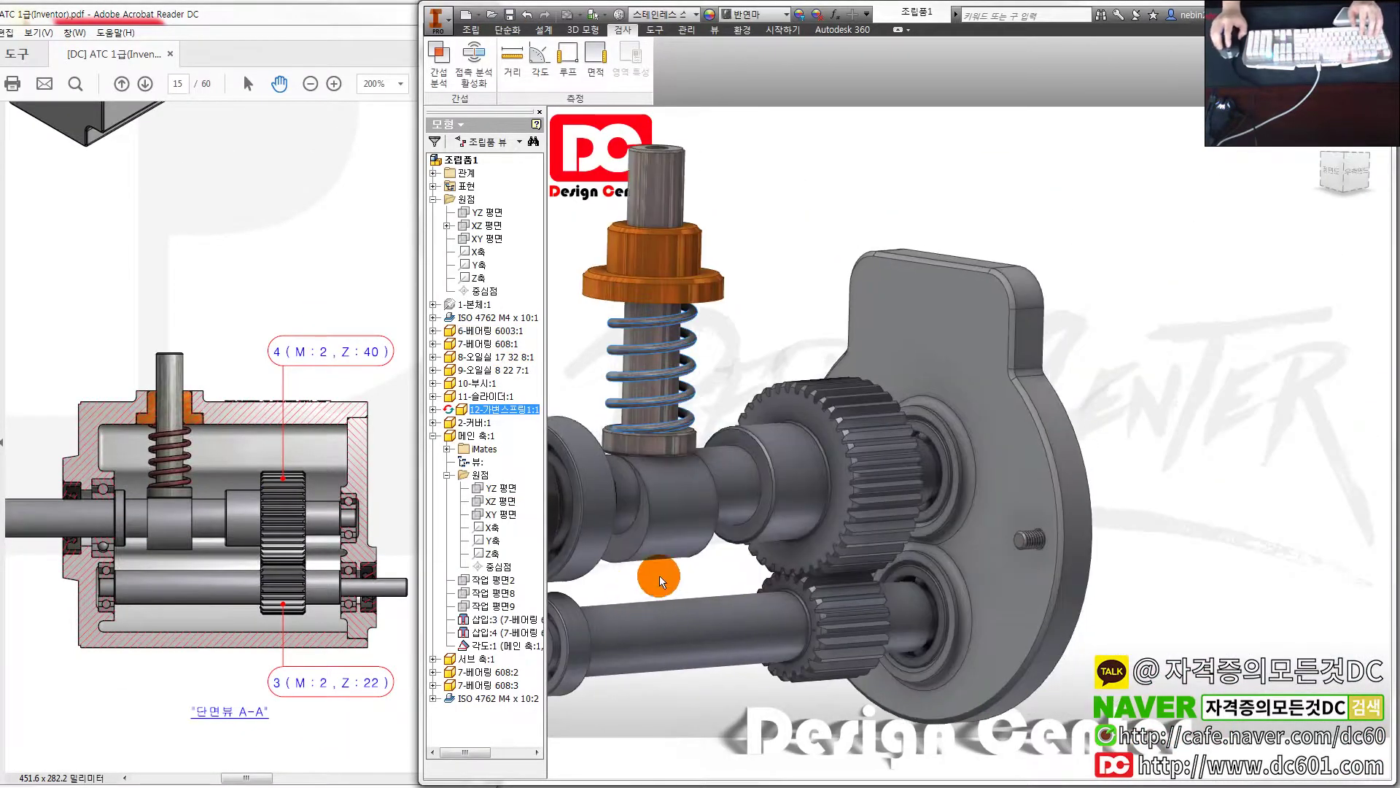
Try a motion constraint between large and small gear tooth faces, then cancel it
scroll(754, 566, "down", 2)
scroll(793, 558, "down", 2)
scroll(774, 552, "up", 1)
key("c")
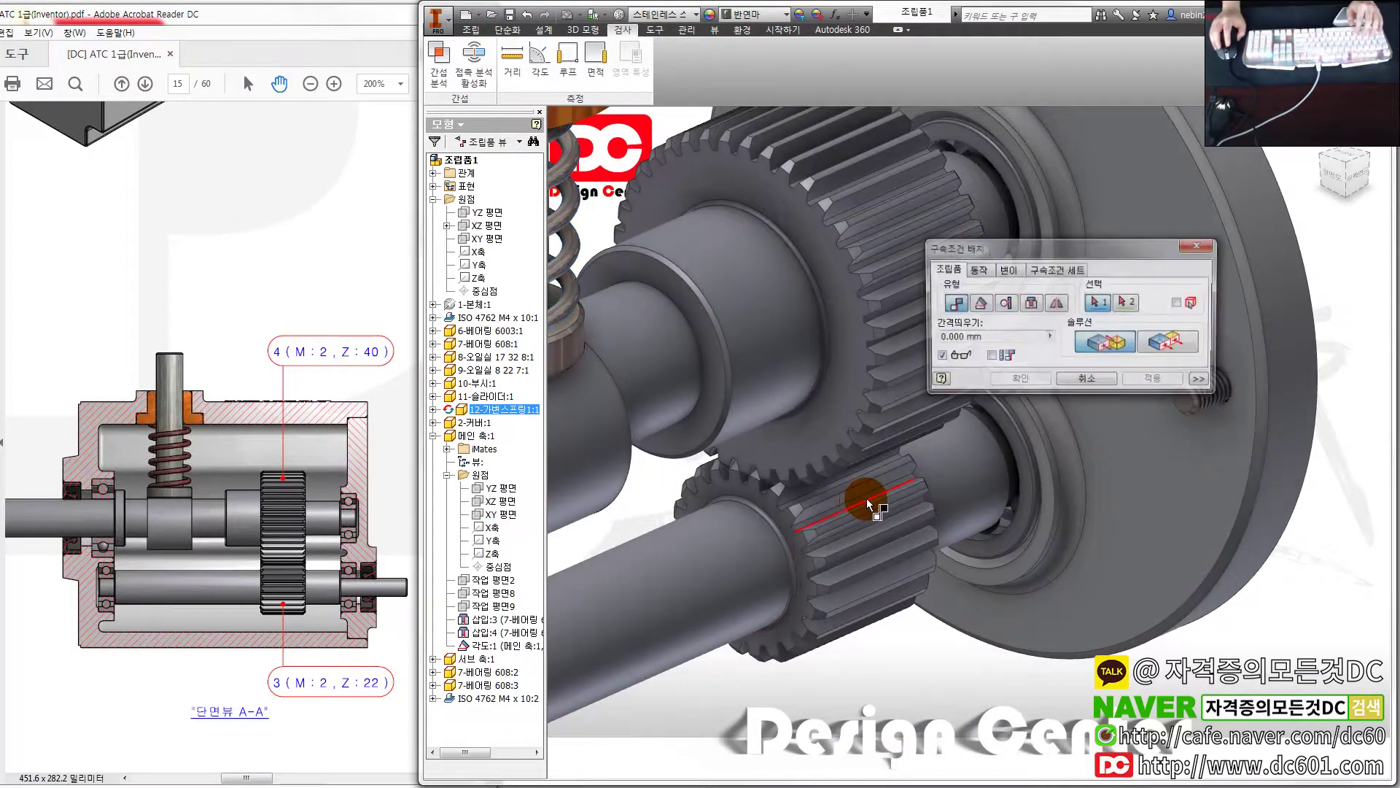
scroll(866, 499, "down", 2)
left_click(979, 302)
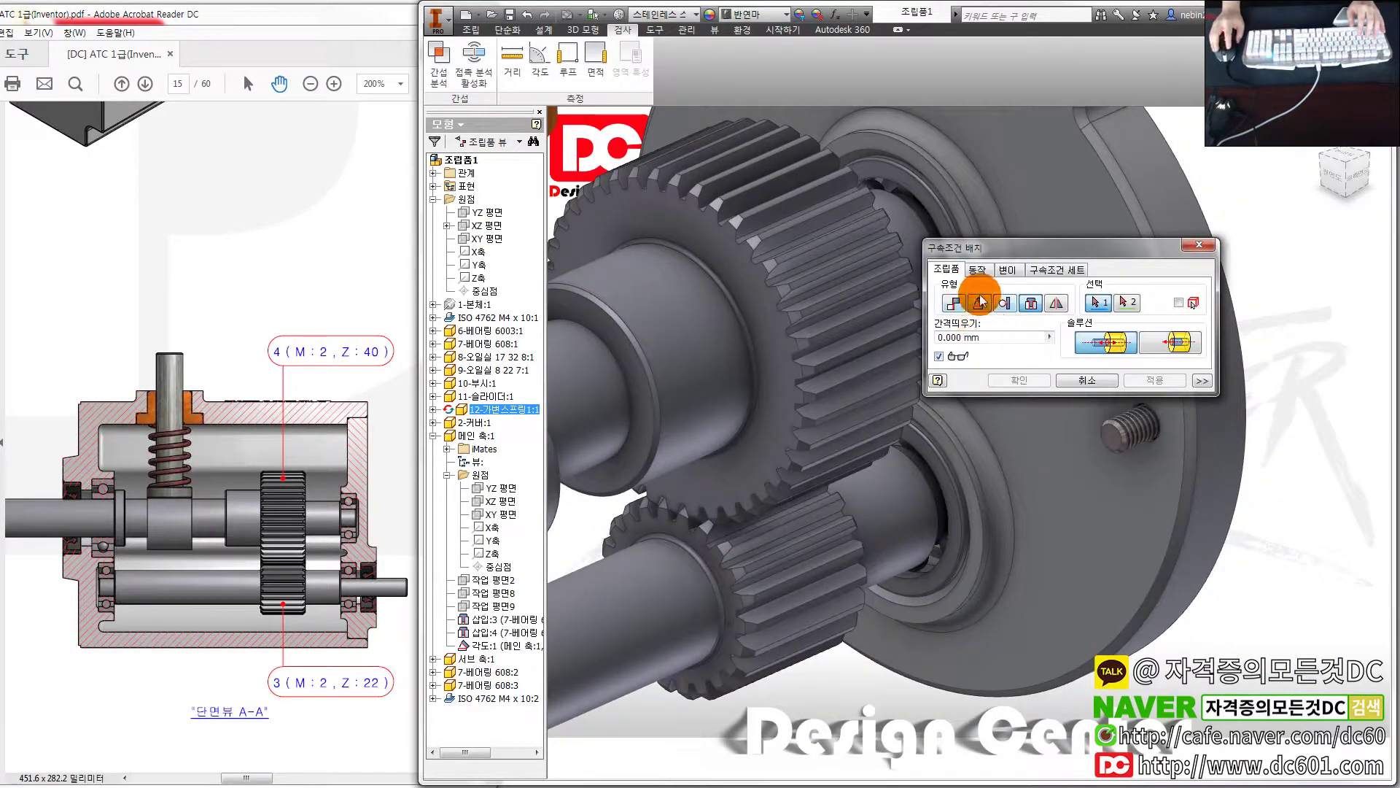
left_click(978, 269)
scroll(780, 492, "down", 2)
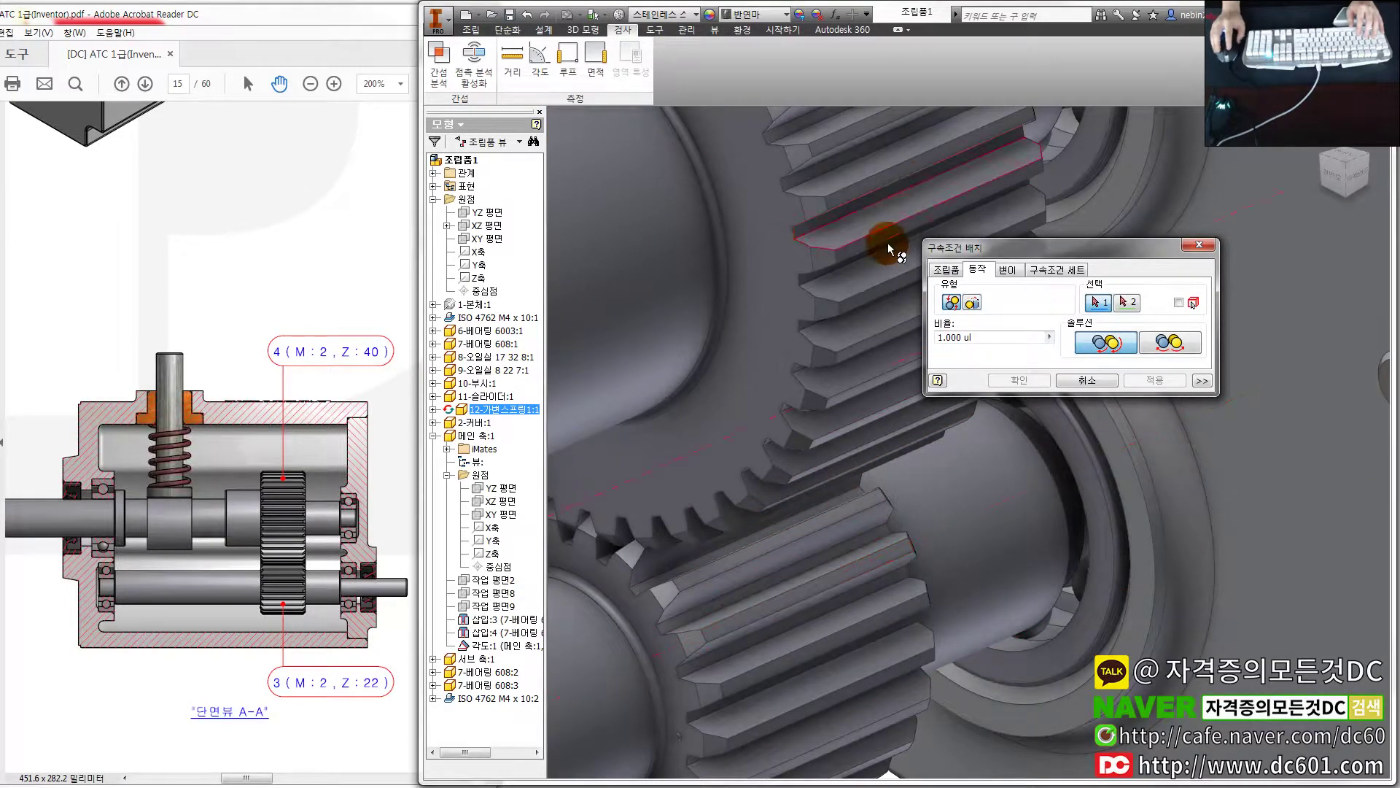
left_click(846, 293)
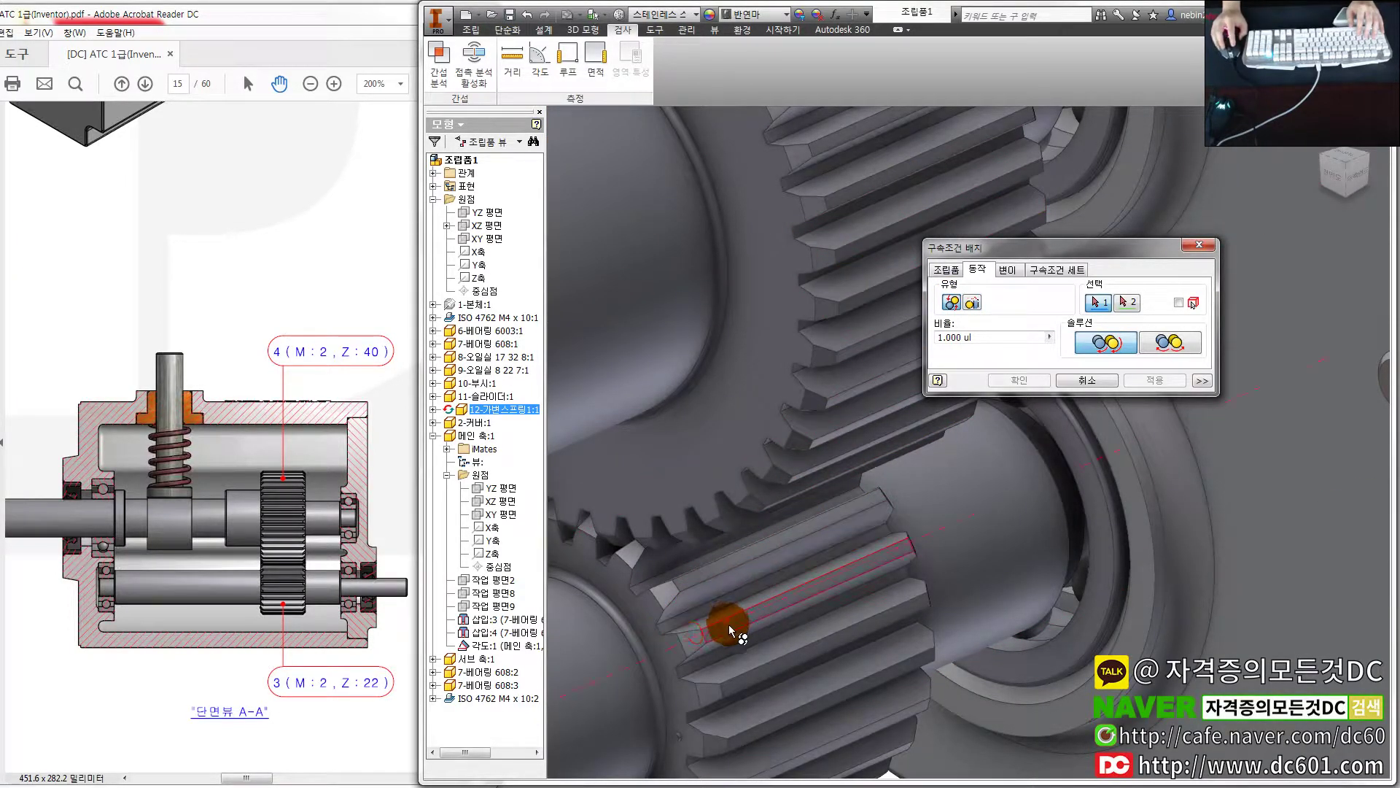
left_click(731, 629)
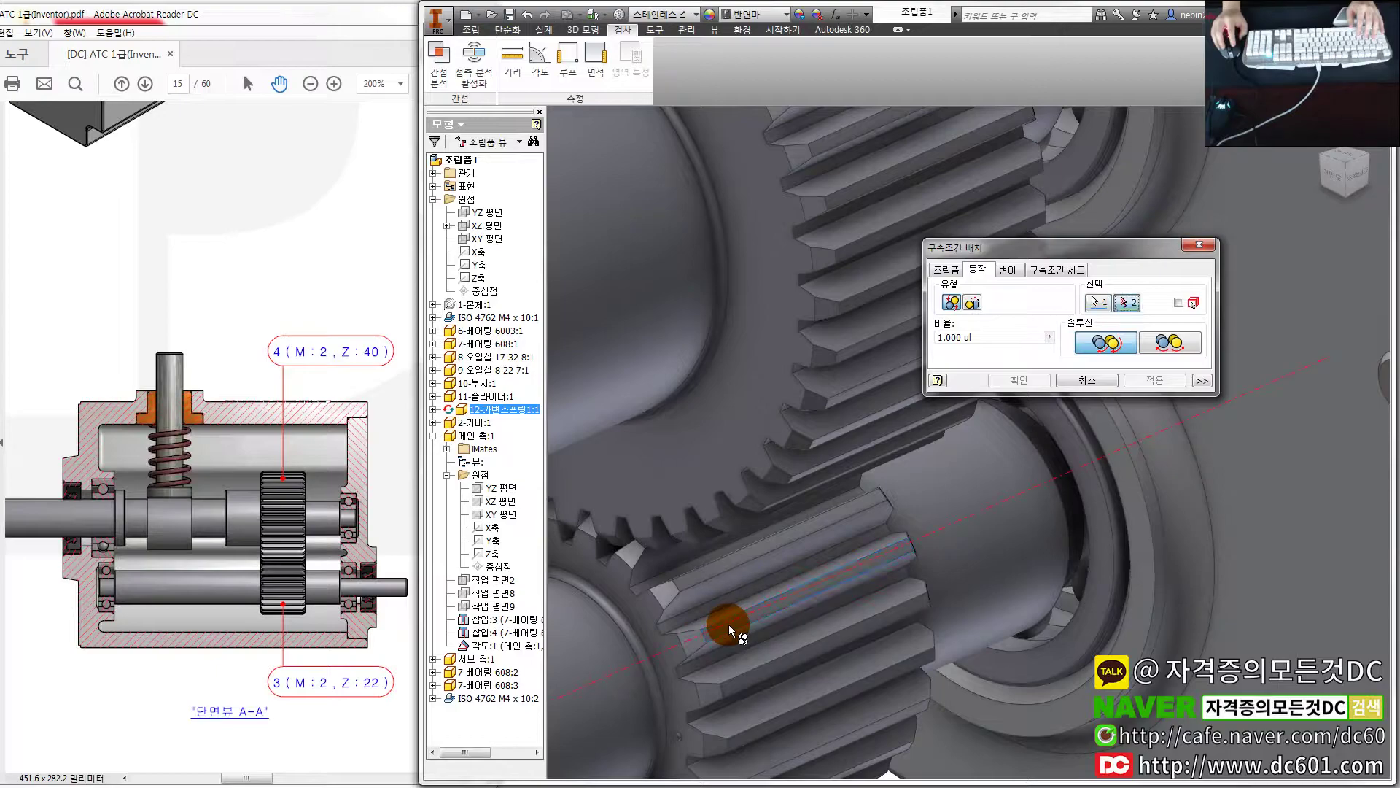
left_click(856, 391)
scroll(860, 412, "up", 2)
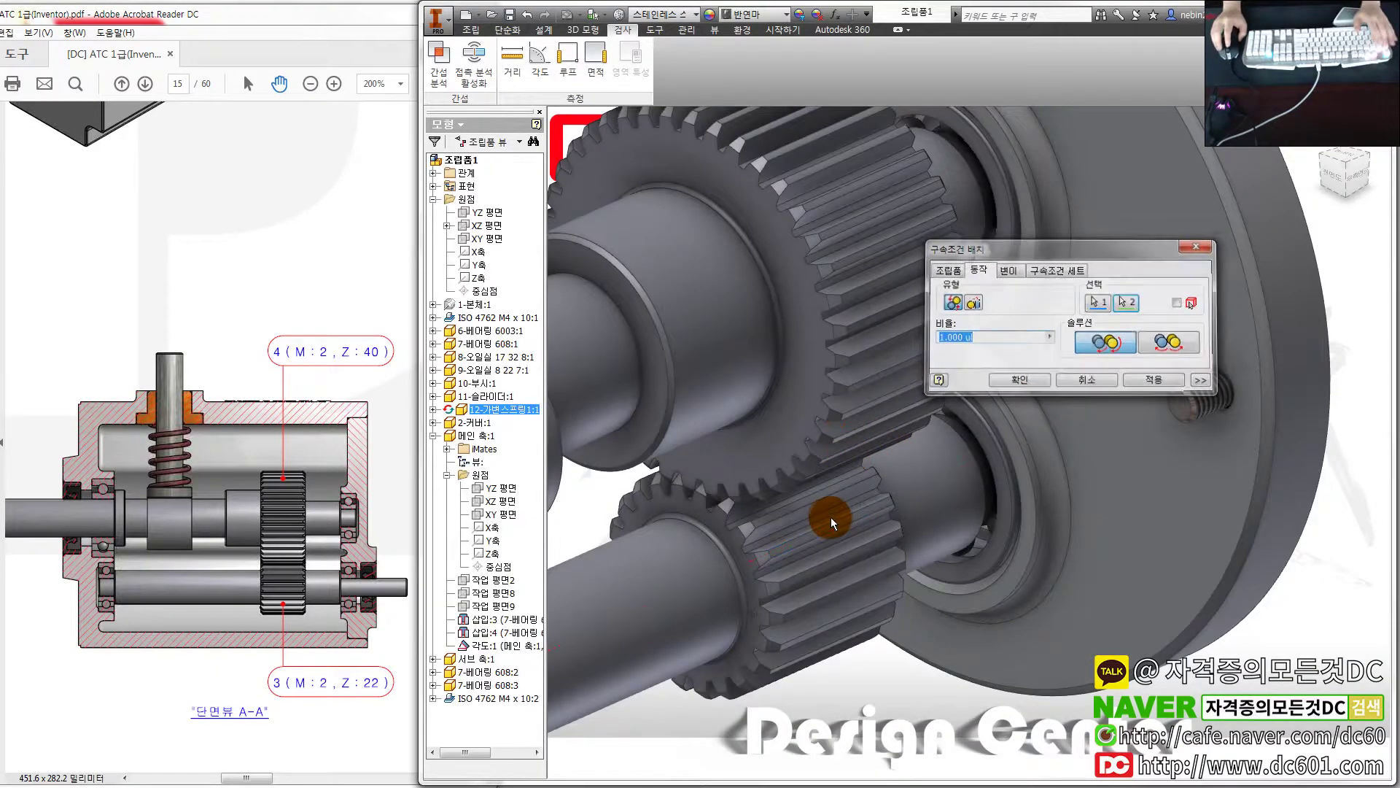
key("Return")
scroll(830, 518, "up", 3)
Mate the small gear to the large gear with a 22/40 offset and apply it
key("c")
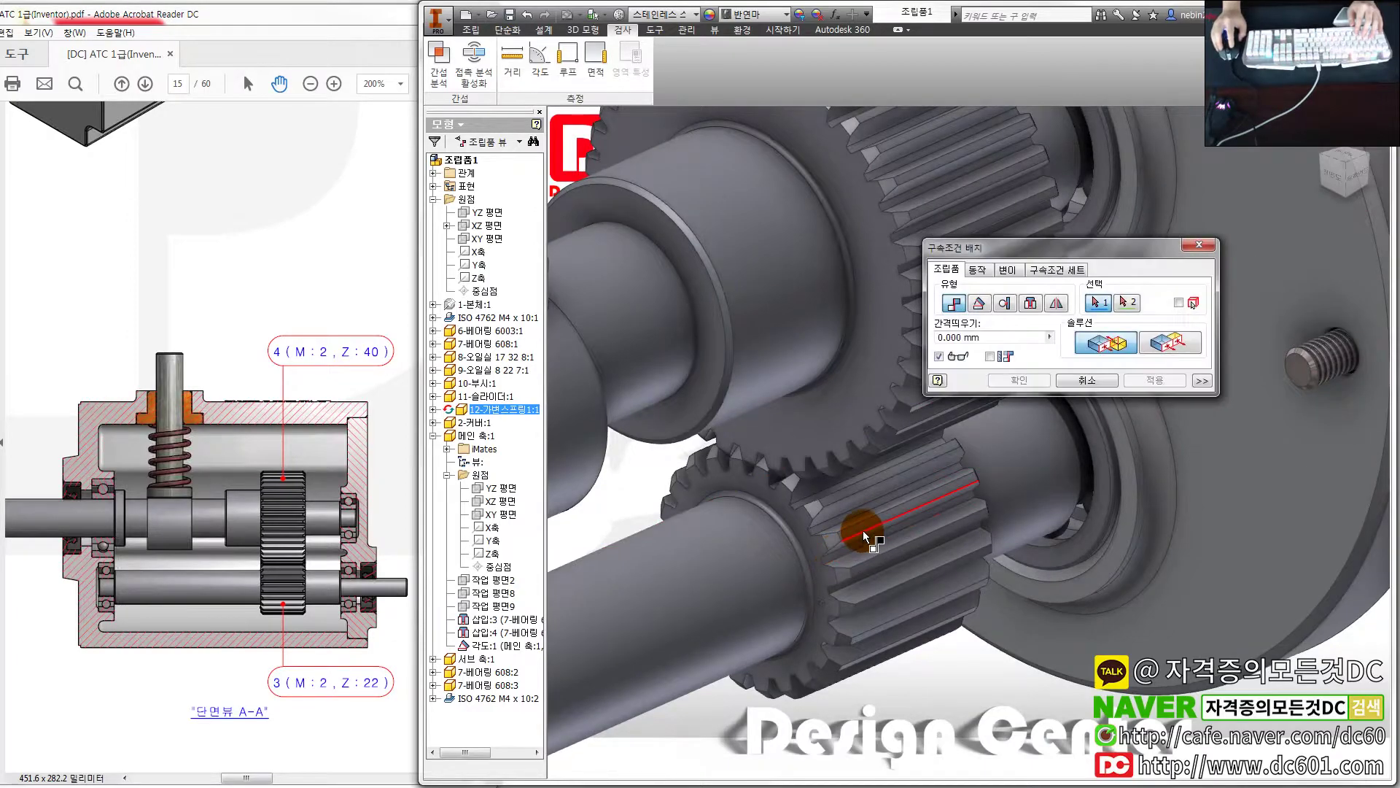
left_click(865, 527)
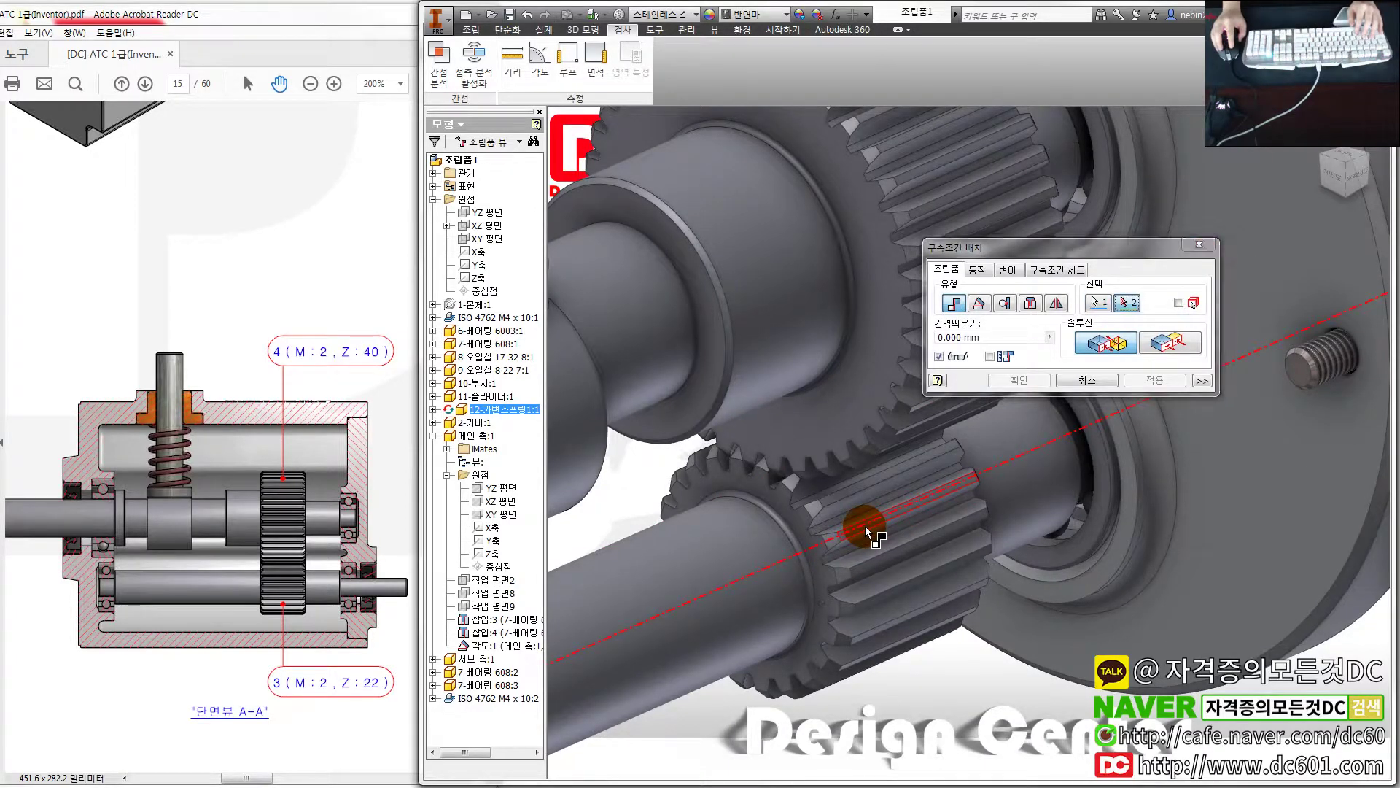
scroll(865, 527, "down", 2)
scroll(859, 394, "up", 3)
scroll(860, 394, "down", 2)
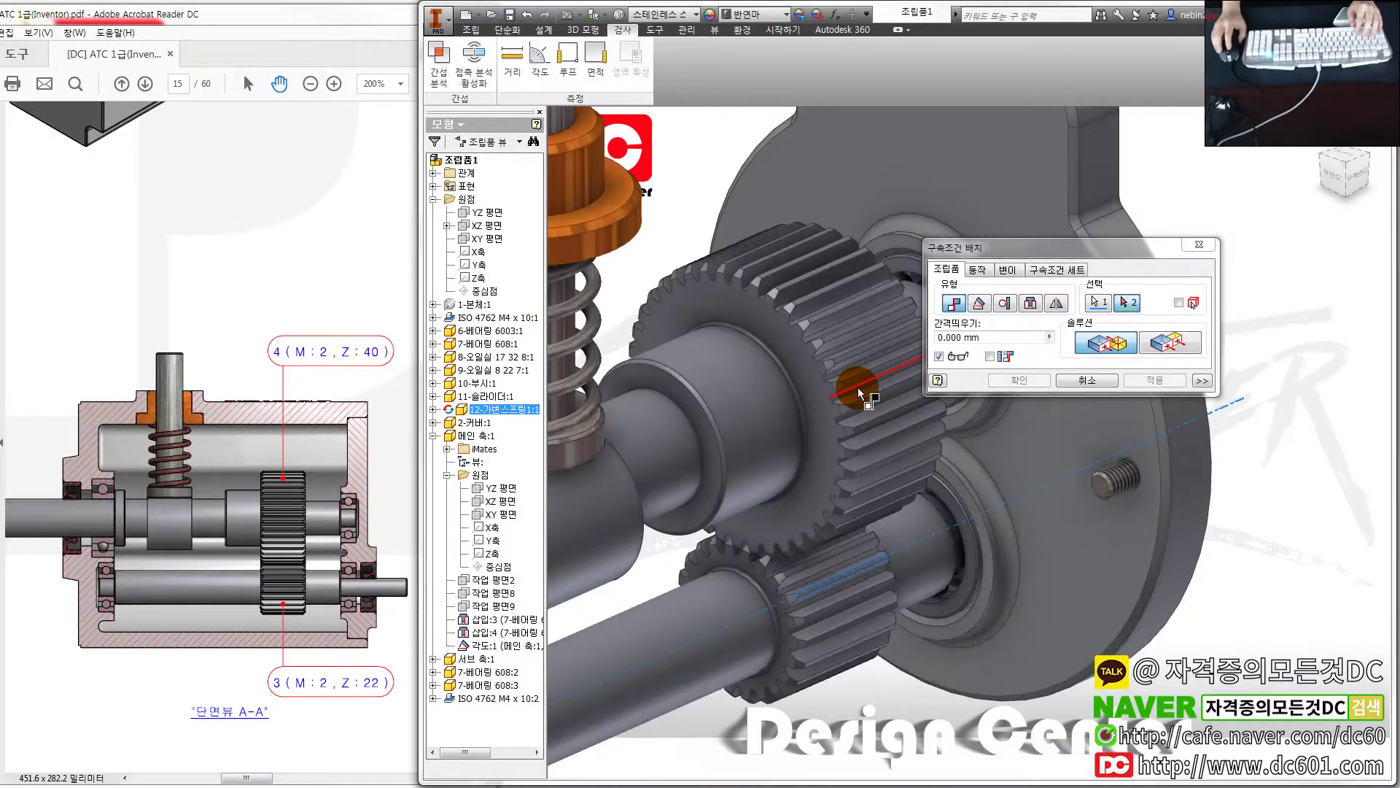
scroll(857, 386, "up", 3)
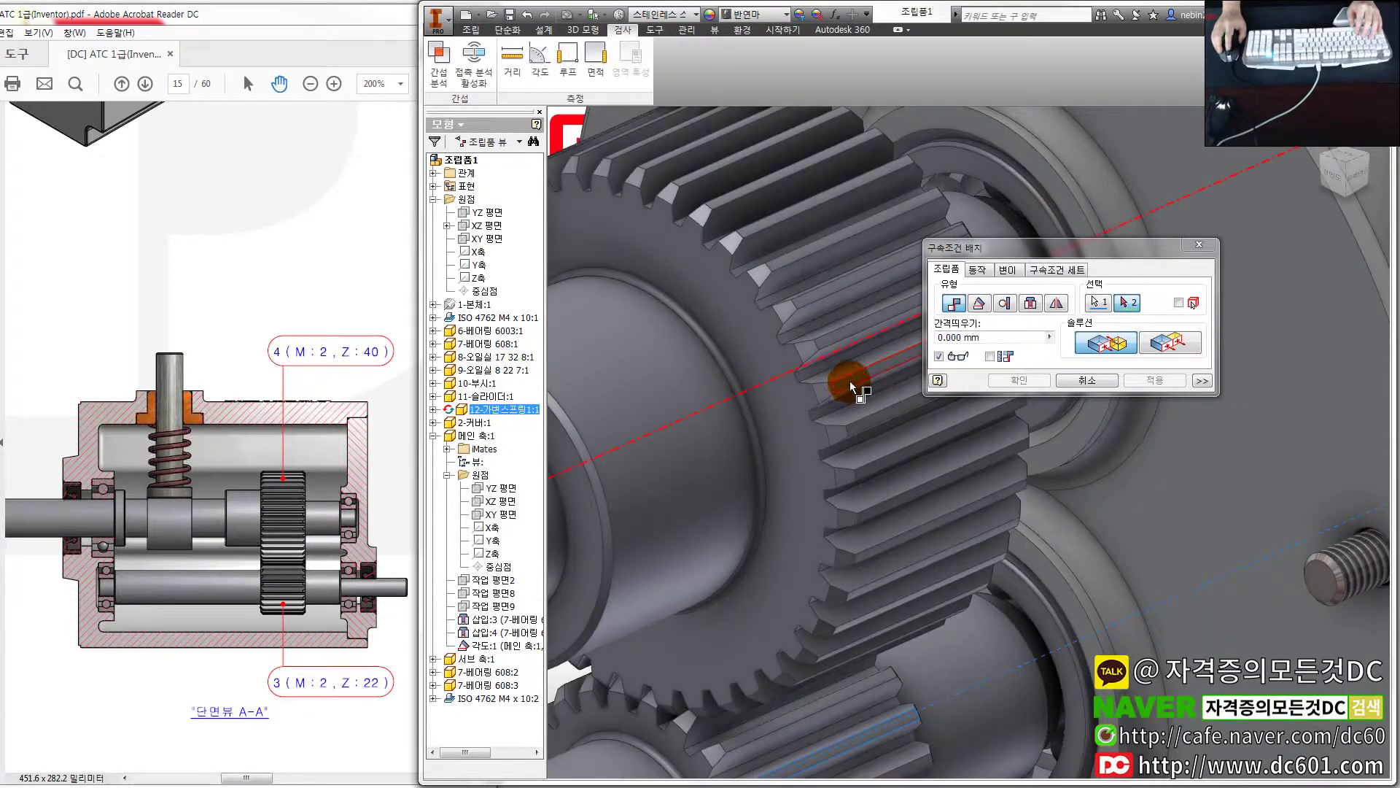
left_click(850, 381)
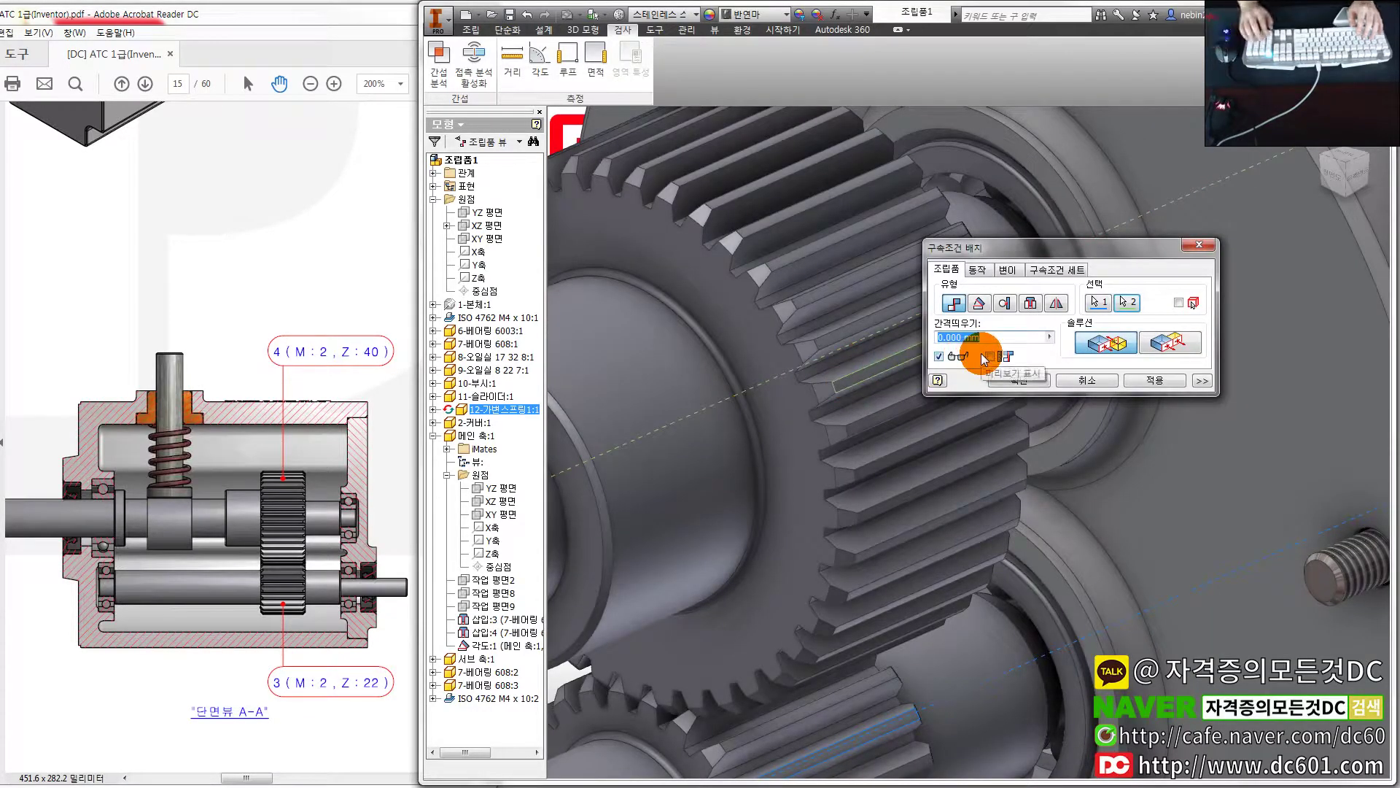
type("22")
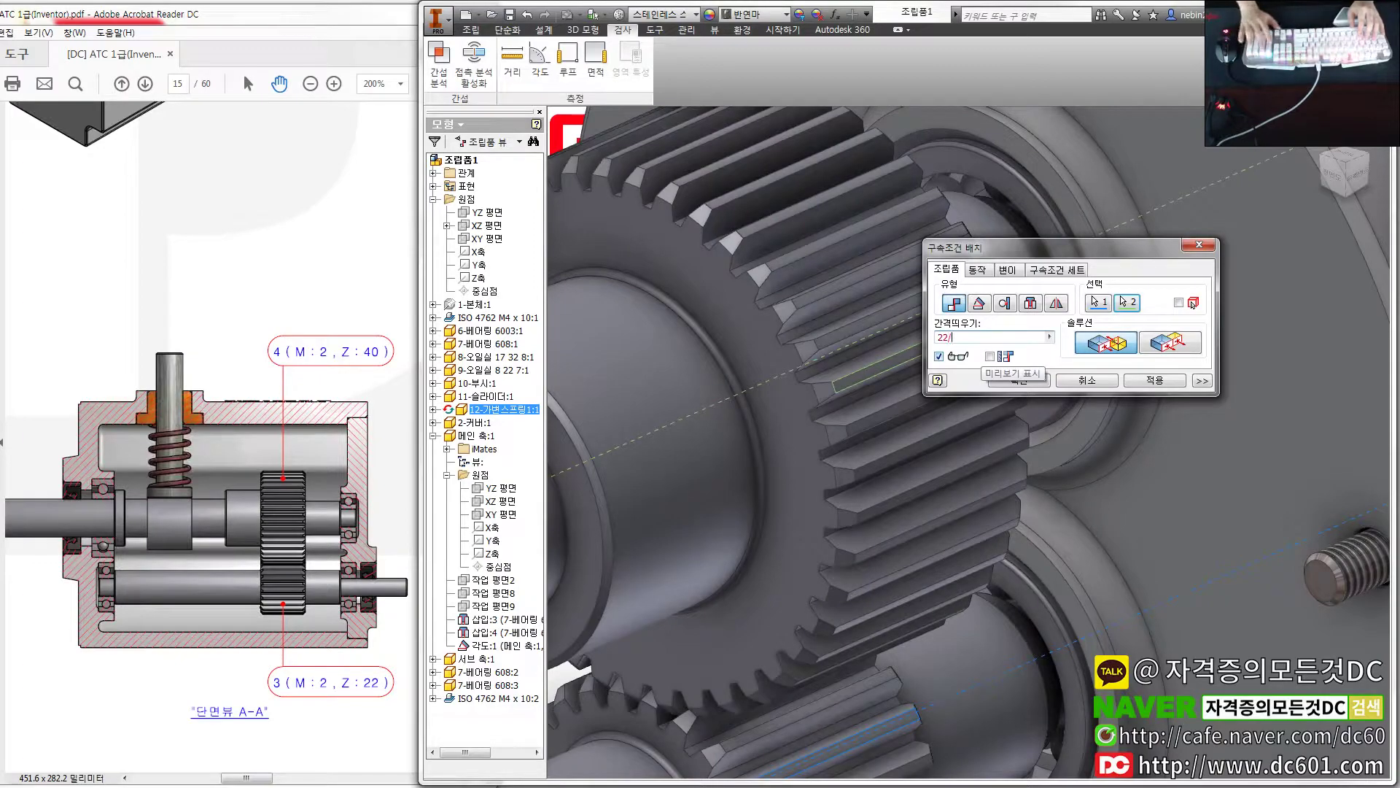
type("/40")
left_click(1151, 380)
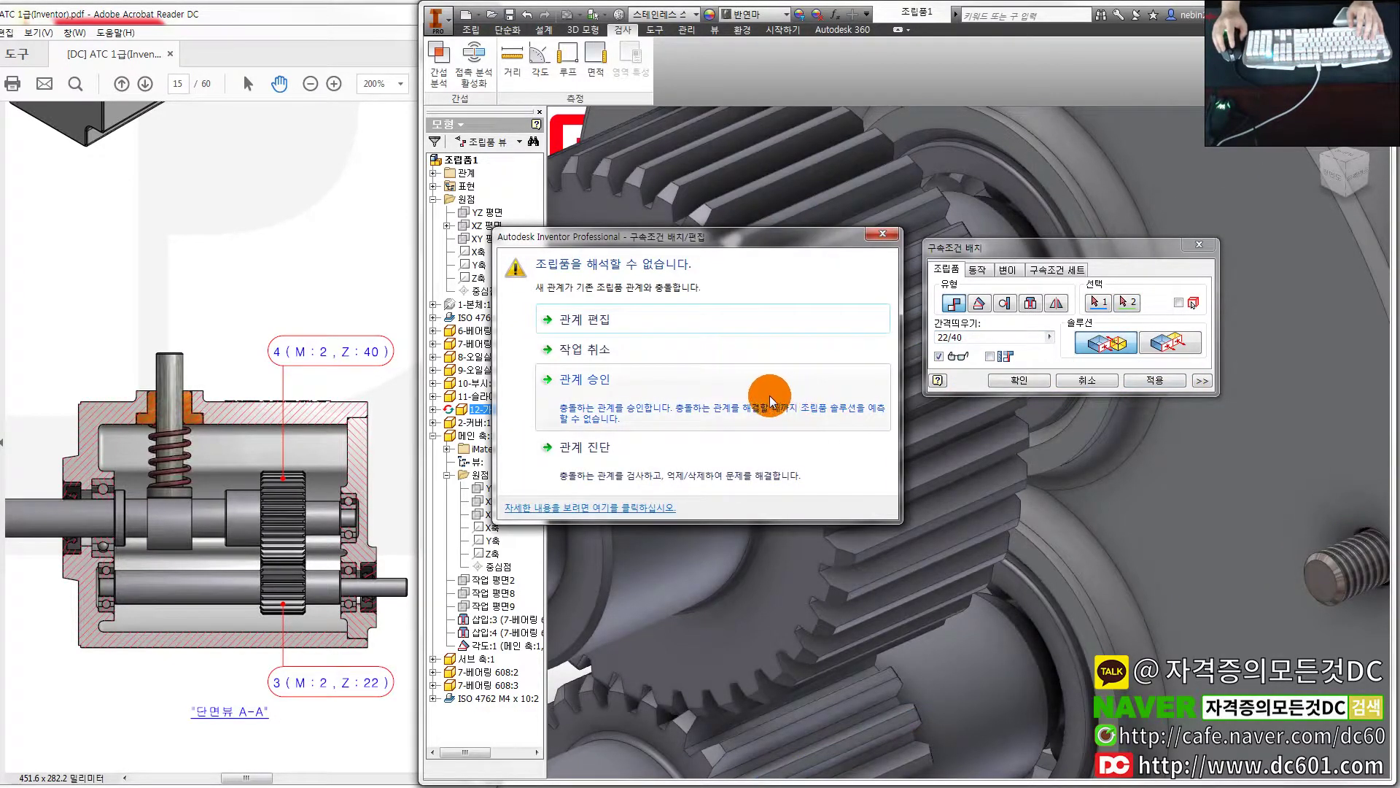
Choose 관계 편집 in the cannot-solve warning to return to the constraint
left_click(711, 331)
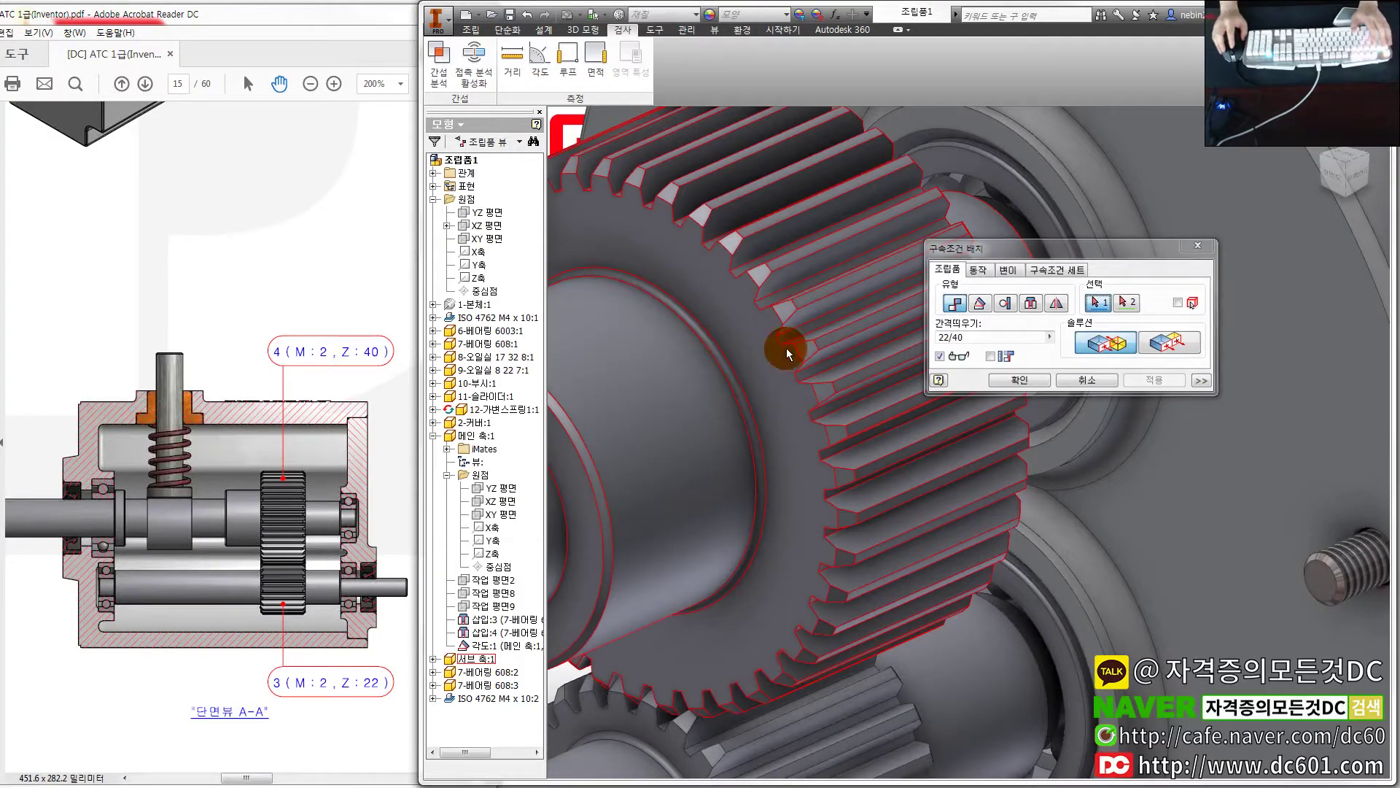
Switch to a motion constraint and pick tooth faces on the small and large gears
left_click(976, 268)
scroll(839, 539, "down", 3)
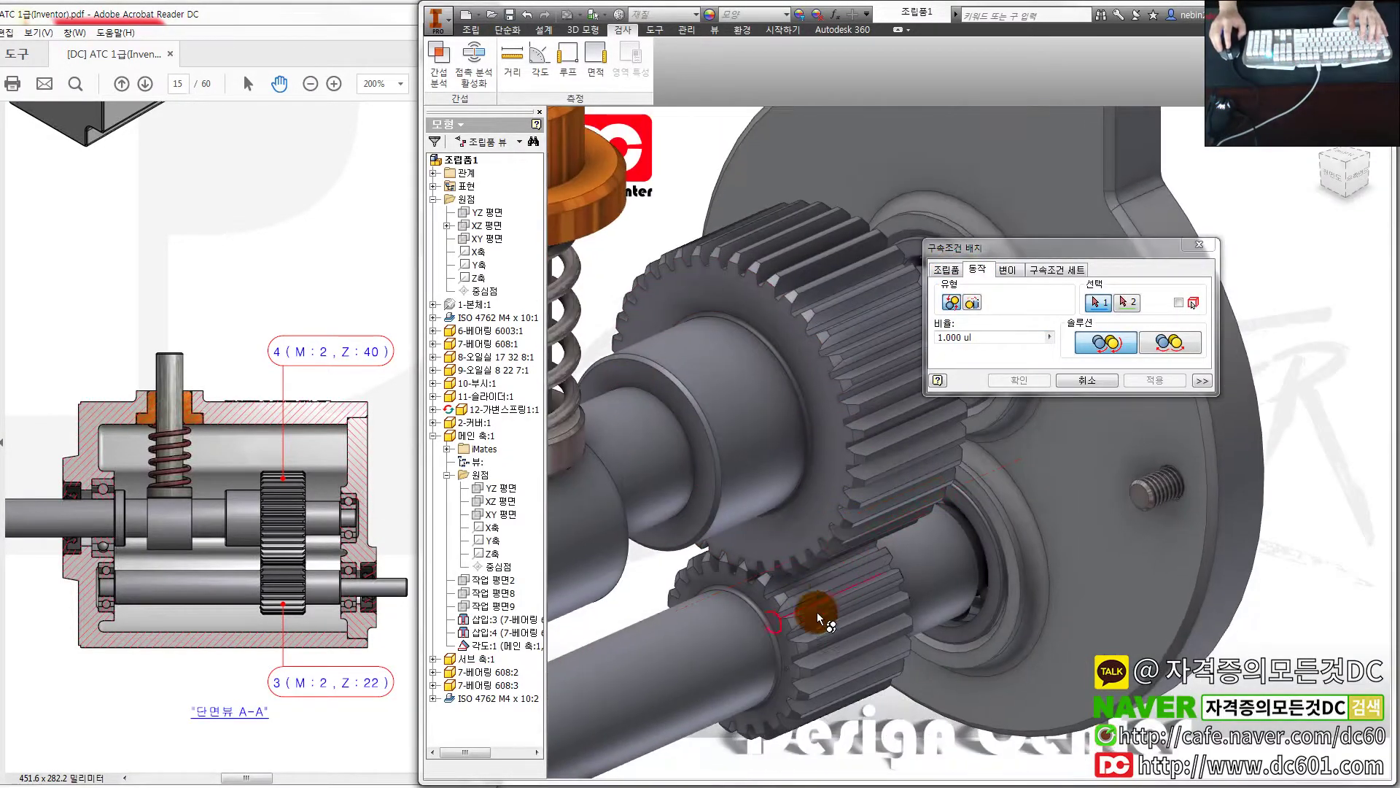
scroll(813, 620, "up", 3)
left_click(820, 602)
scroll(819, 602, "down", 2)
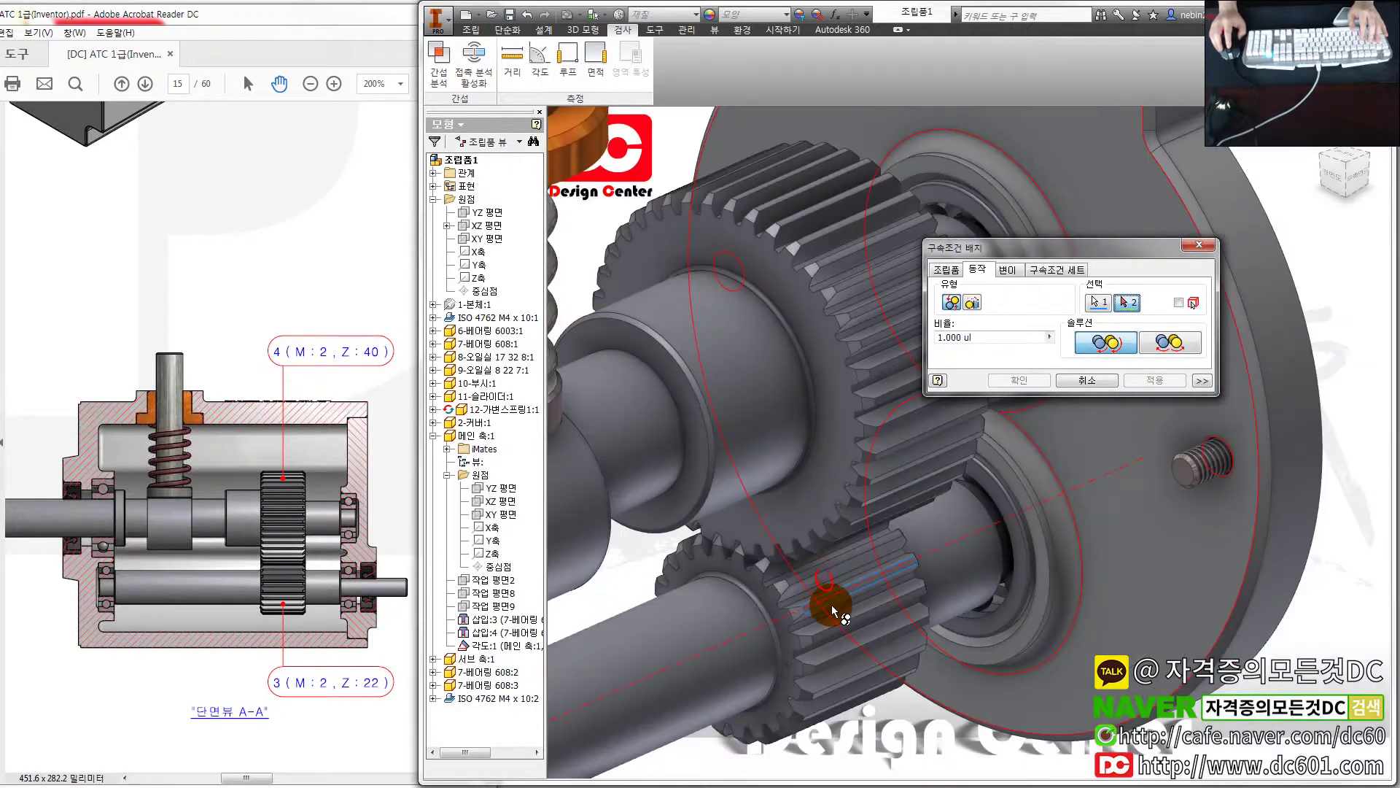
scroll(888, 383, "up", 2)
scroll(873, 379, "up", 1)
scroll(871, 474, "up", 1)
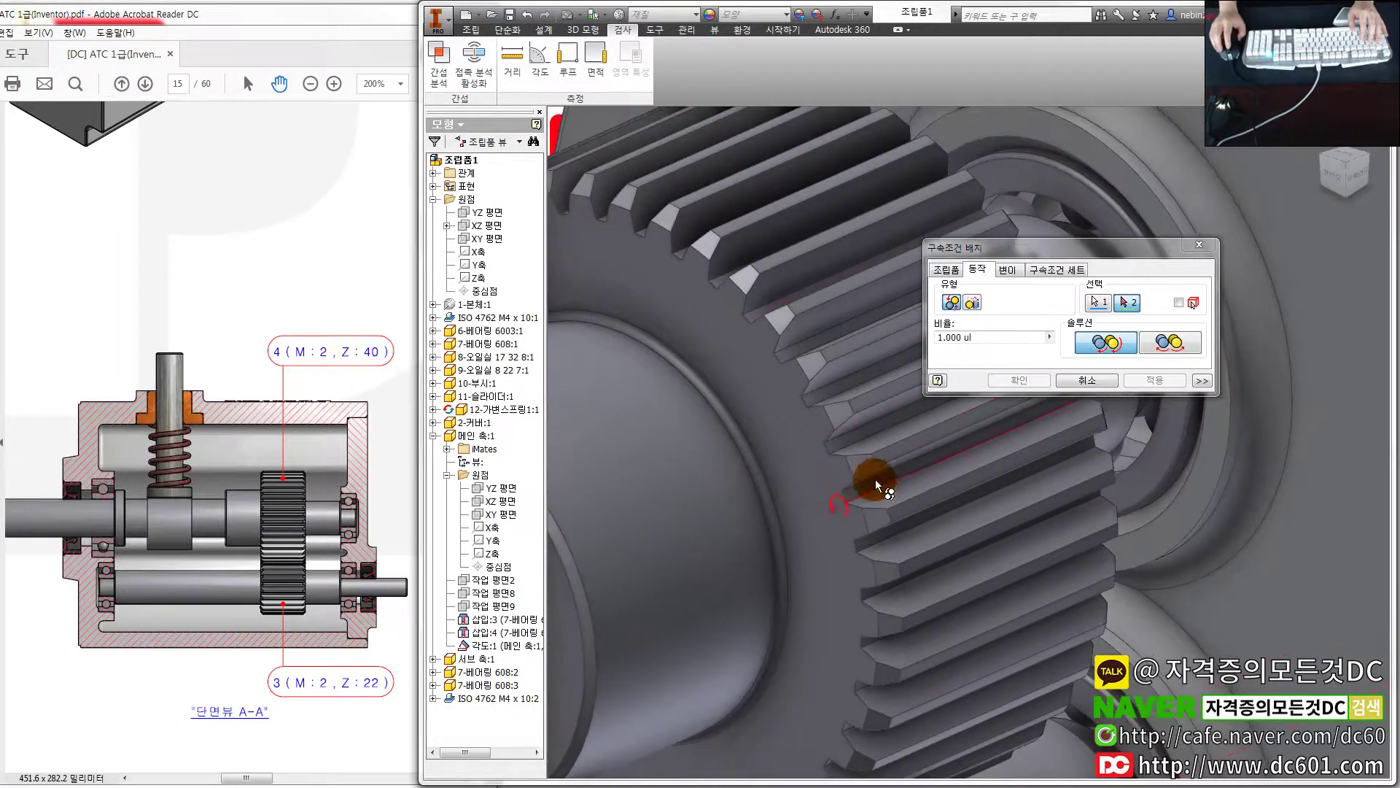
scroll(859, 395, "up", 1)
left_click(863, 400)
scroll(863, 400, "down", 5)
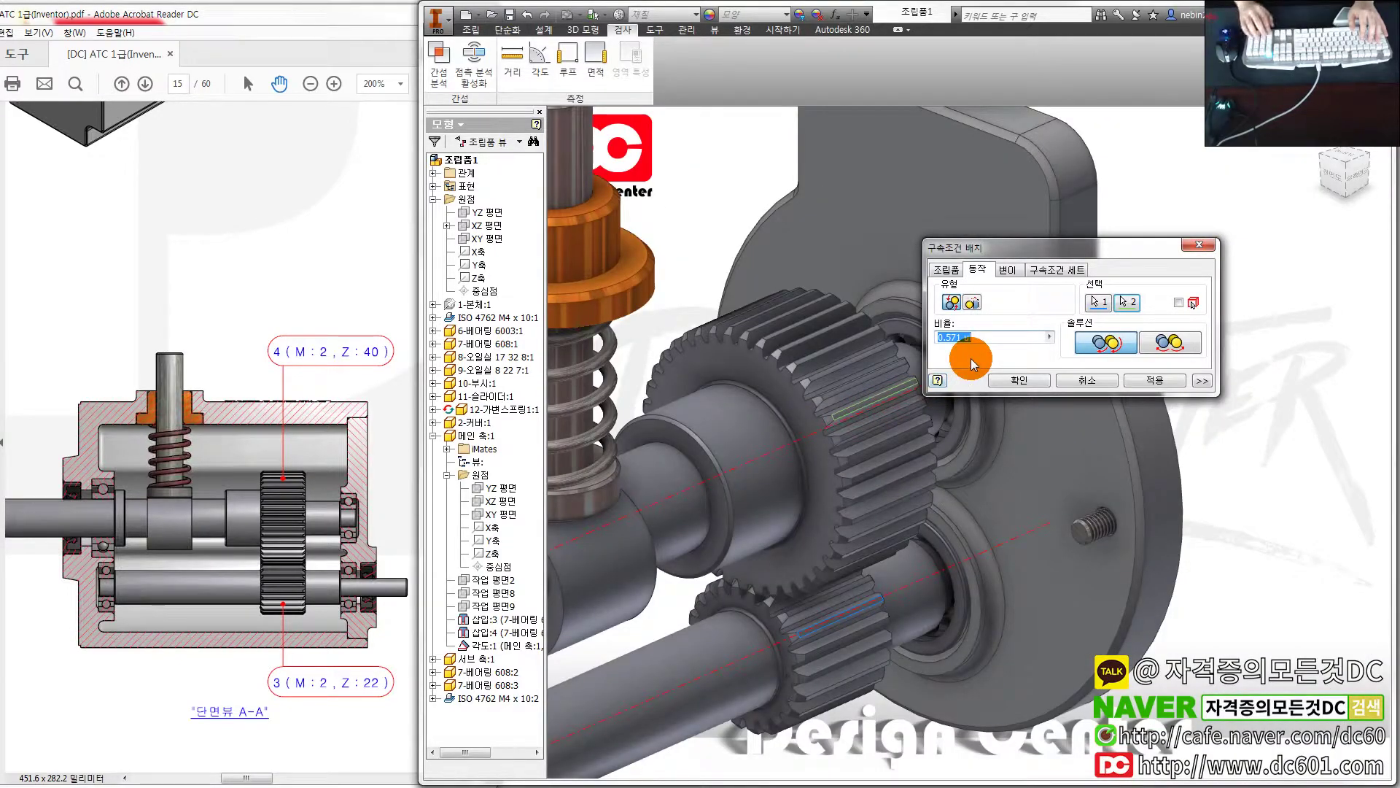
Set the rotation ratio to 22/40, apply it, and close constraint placement
type("22/40")
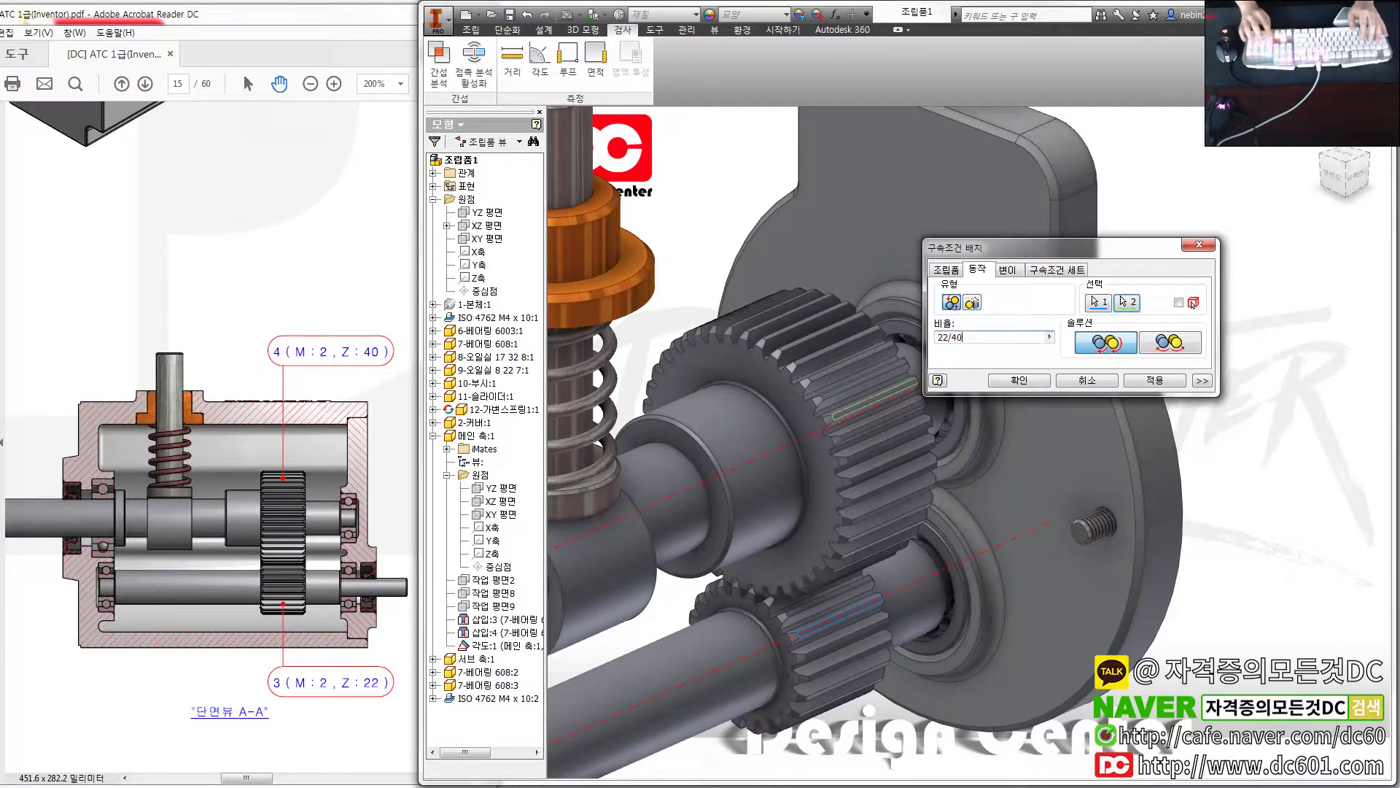
left_click(972, 356)
left_click(1169, 382)
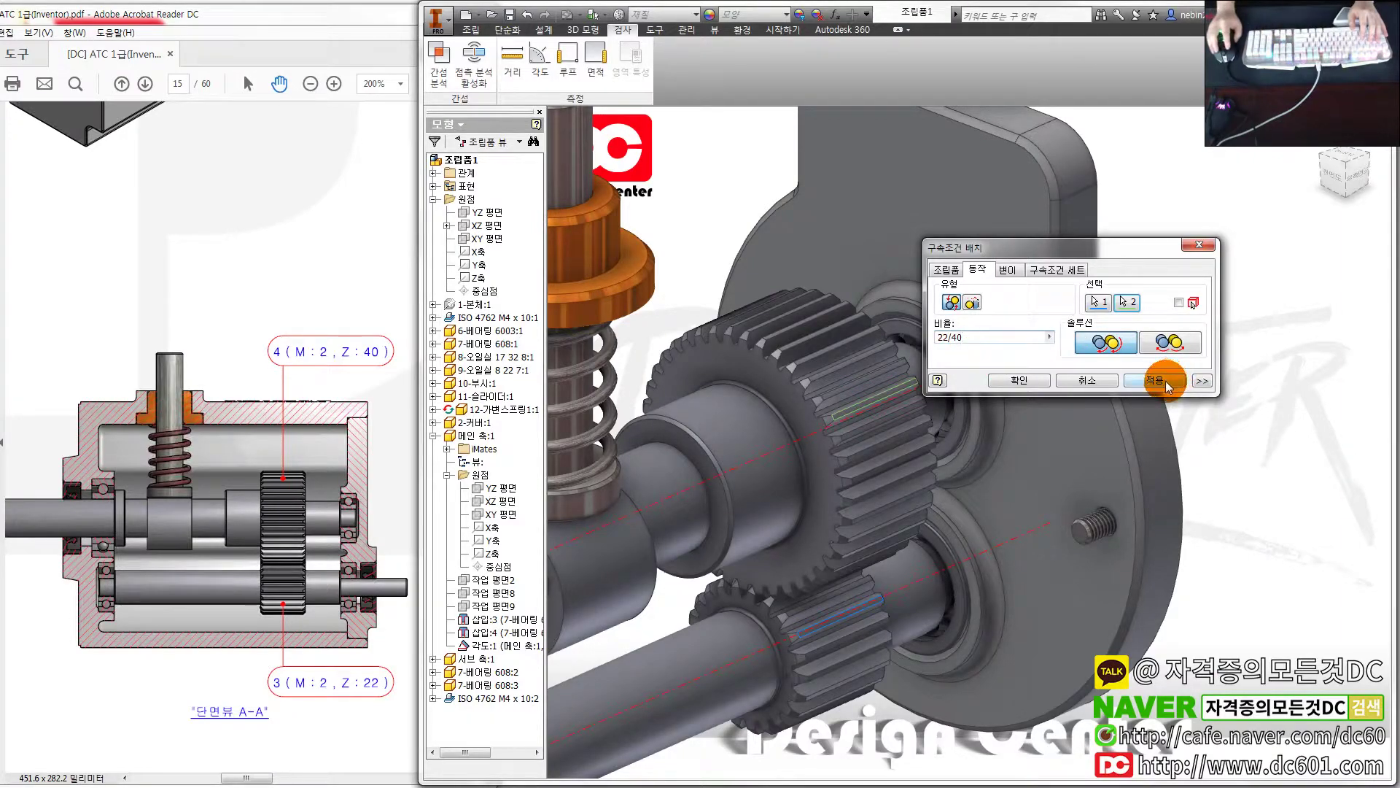
left_click(1085, 382)
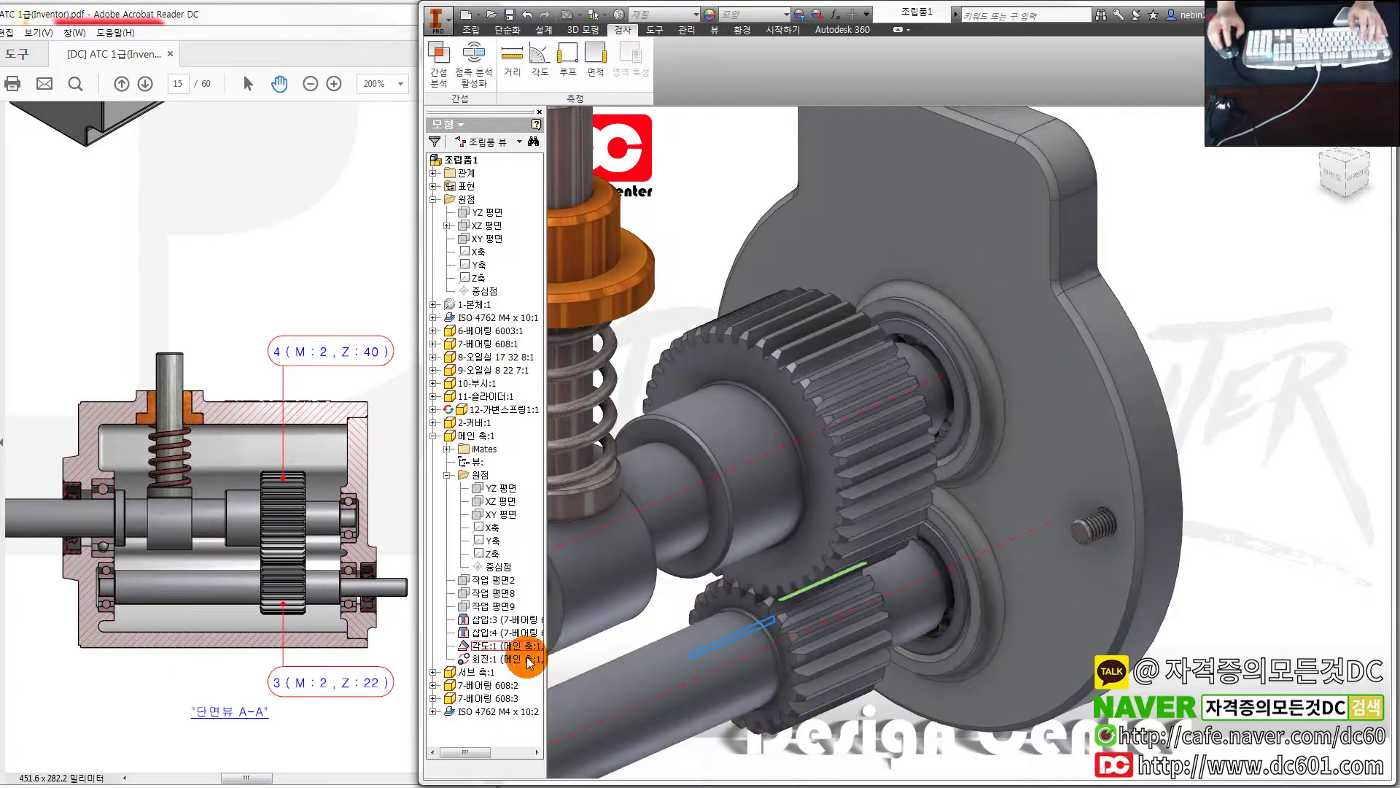
scroll(680, 300, "up", 3)
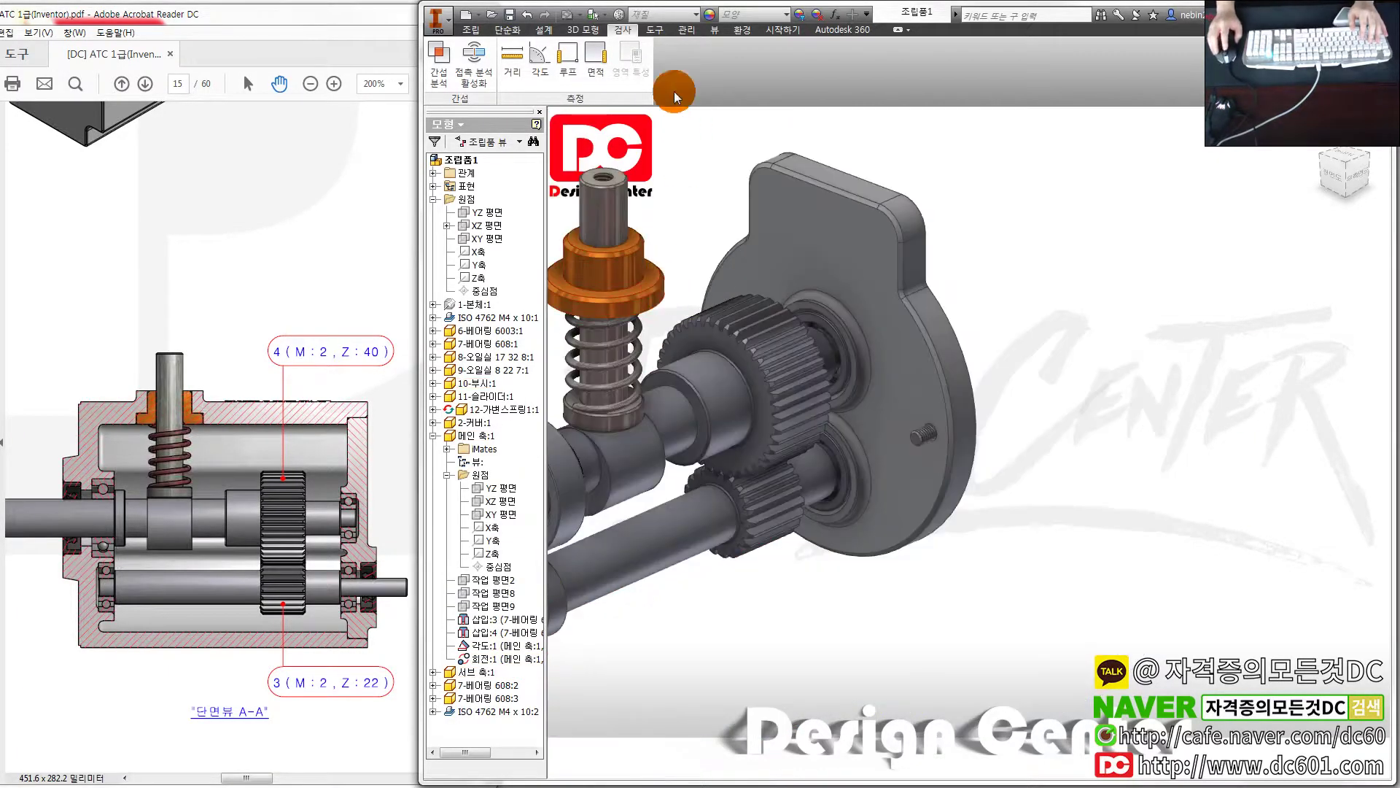
Enter Inventor Studio, dismiss the animation notice, and expand the animation timeline
left_click(686, 32)
left_click(618, 31)
left_click(687, 32)
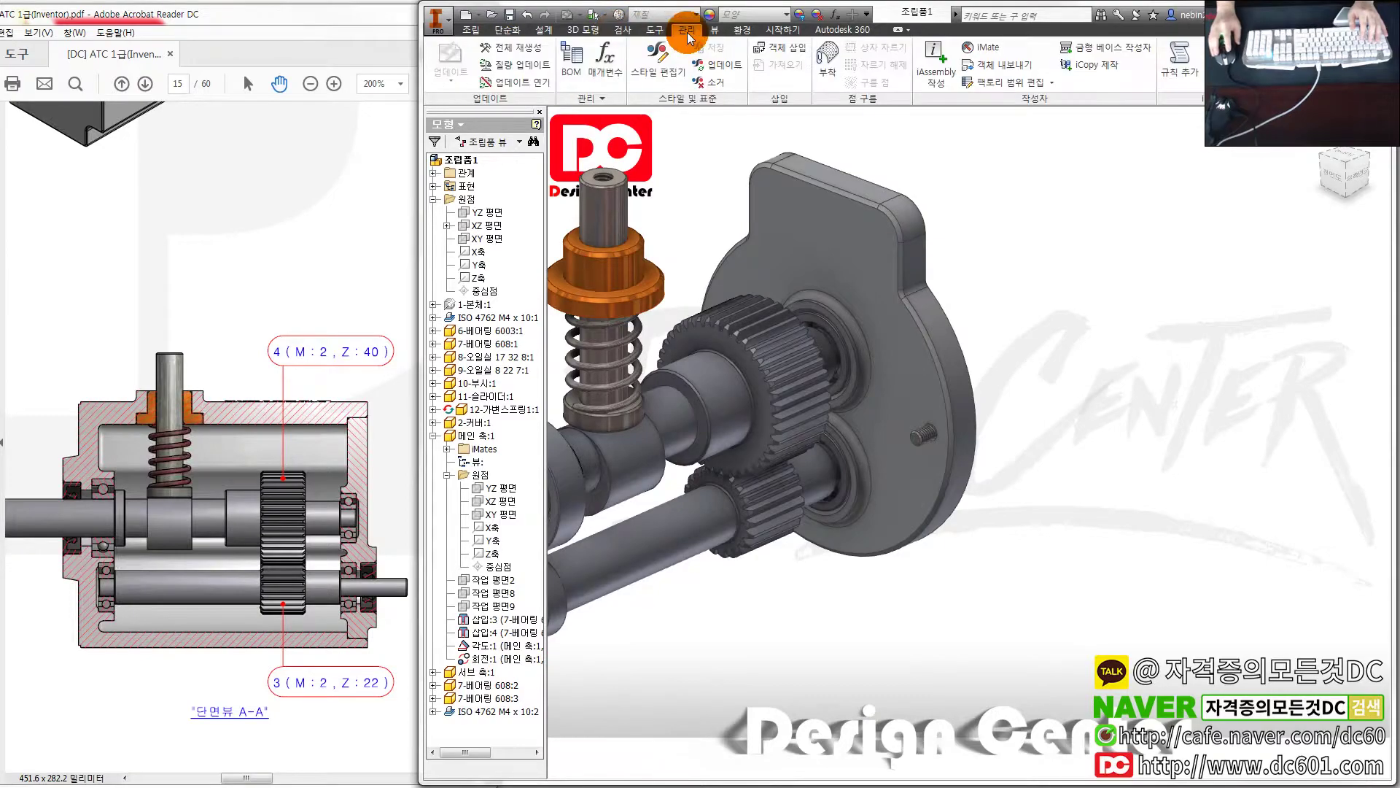
left_click(741, 31)
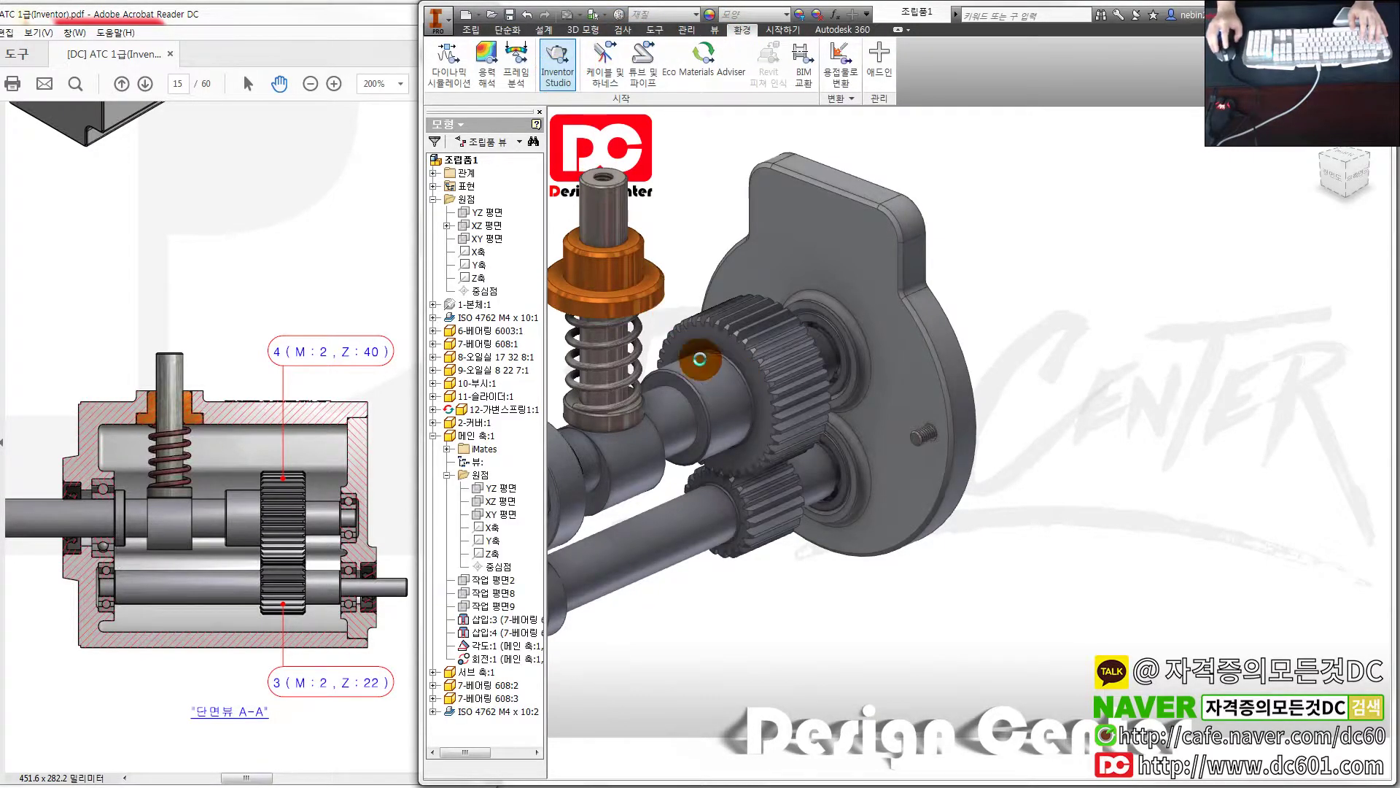
left_click(752, 64)
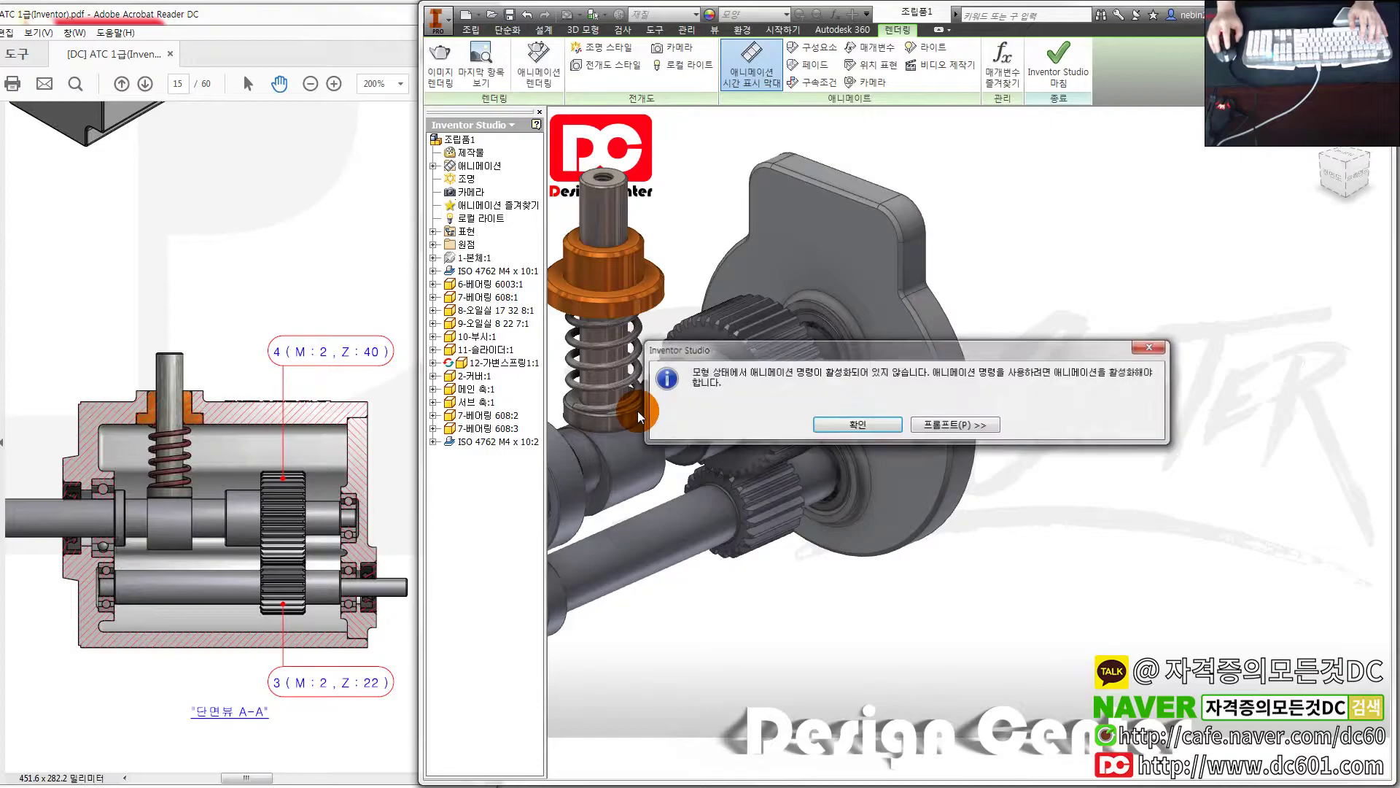
left_click(859, 426)
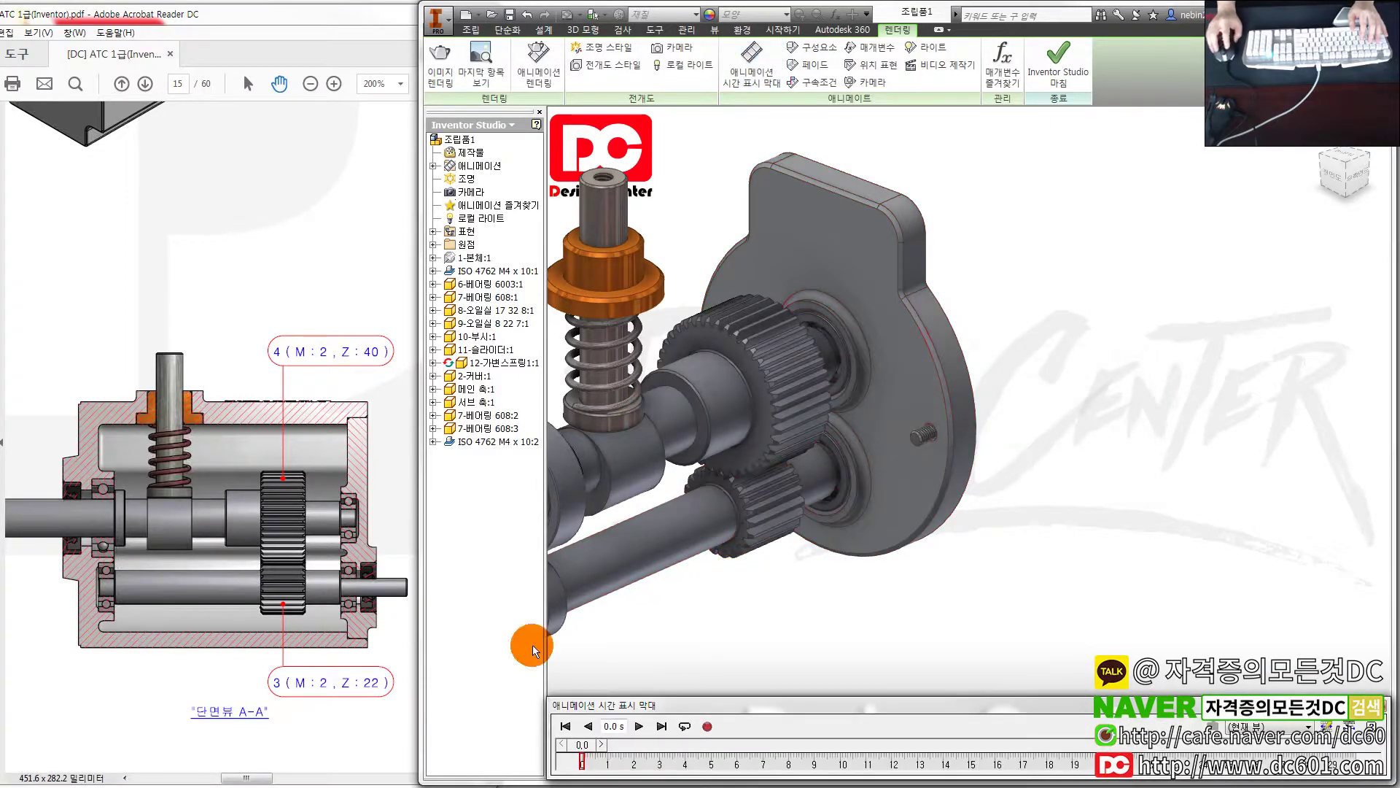
left_click(314, 636)
scroll(307, 629, "down", 2, "ctrl")
scroll(307, 629, "down", 2, "ctrl")
scroll(307, 628, "down", 5)
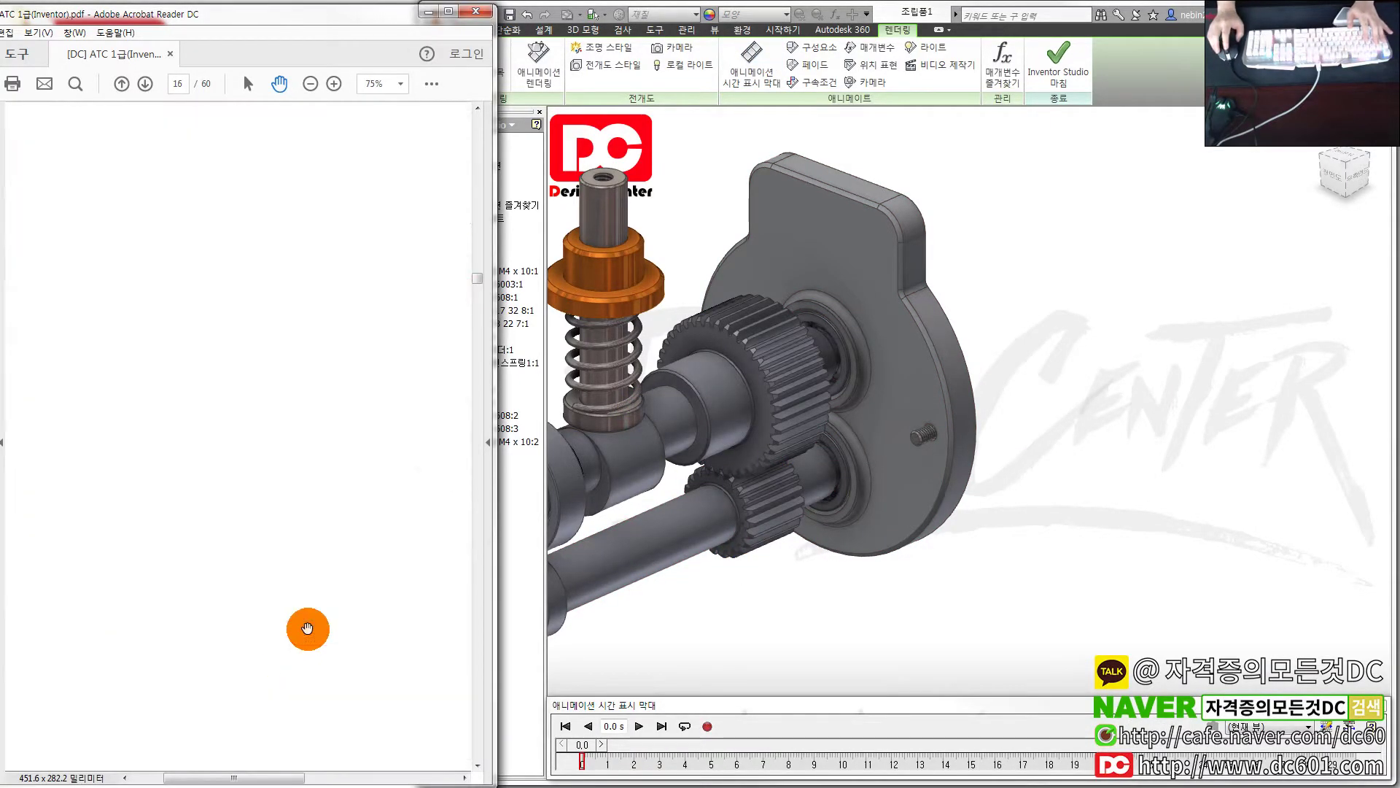
scroll(307, 629, "down", 5)
scroll(307, 629, "down", 5)
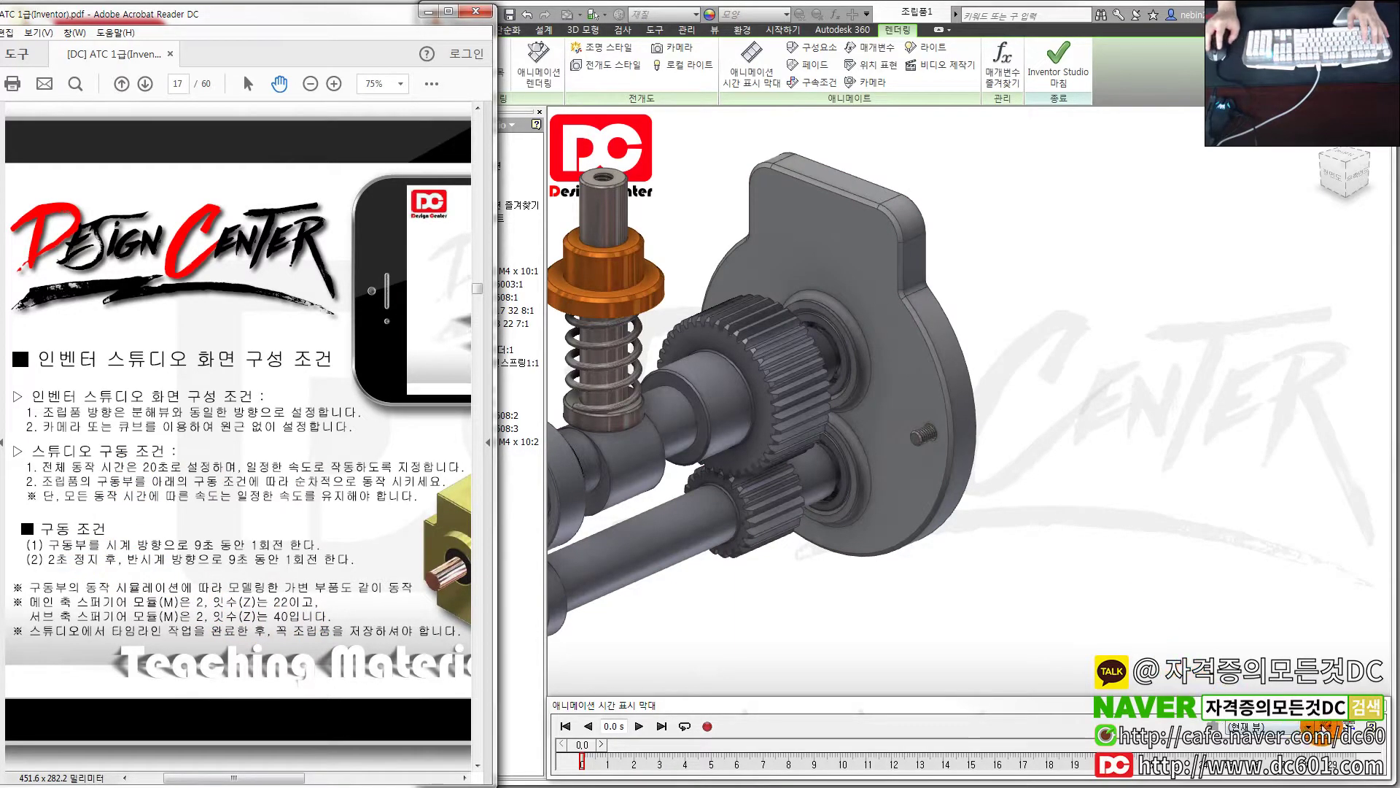
left_click(1348, 726)
Set the animation length to 20 seconds in Animation Options
left_click(1324, 592)
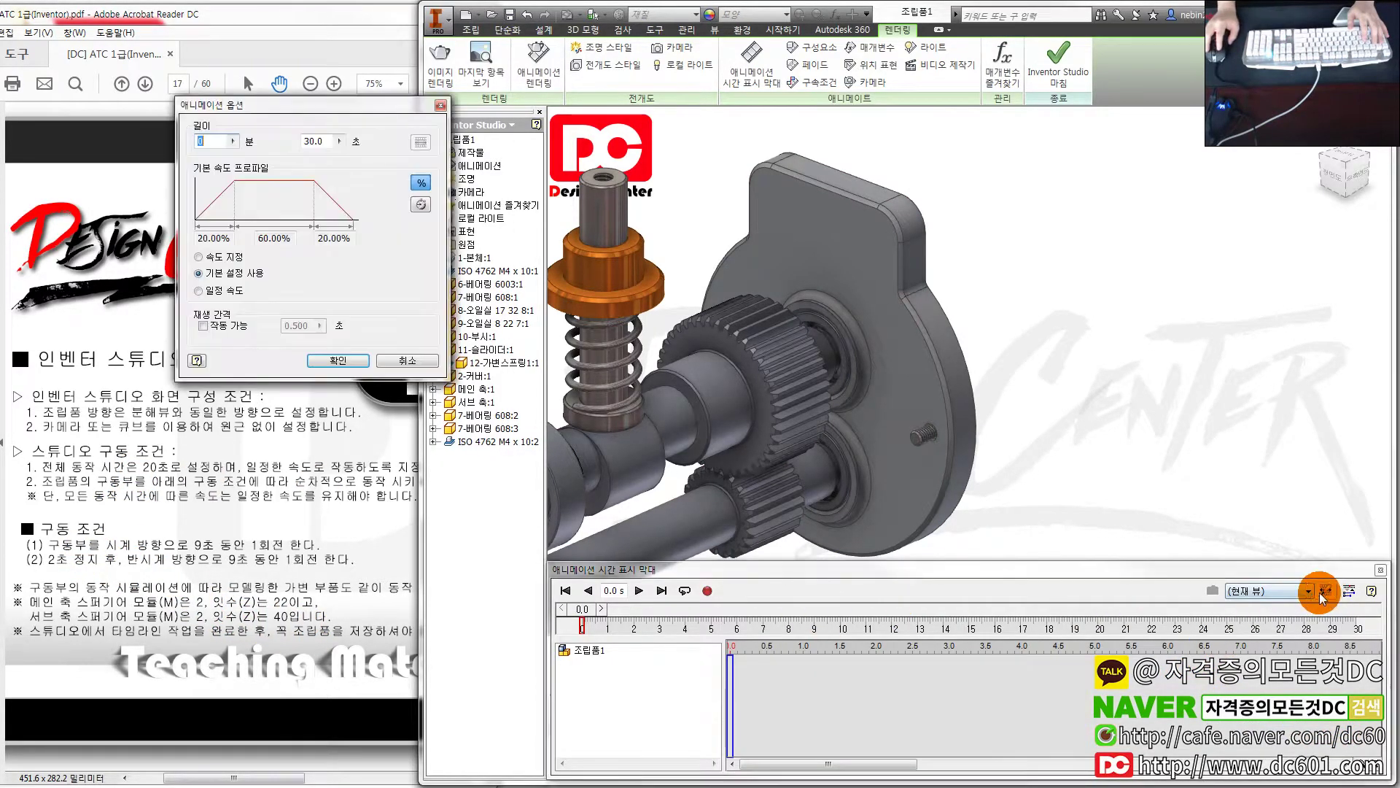
double_click(314, 141)
type("20")
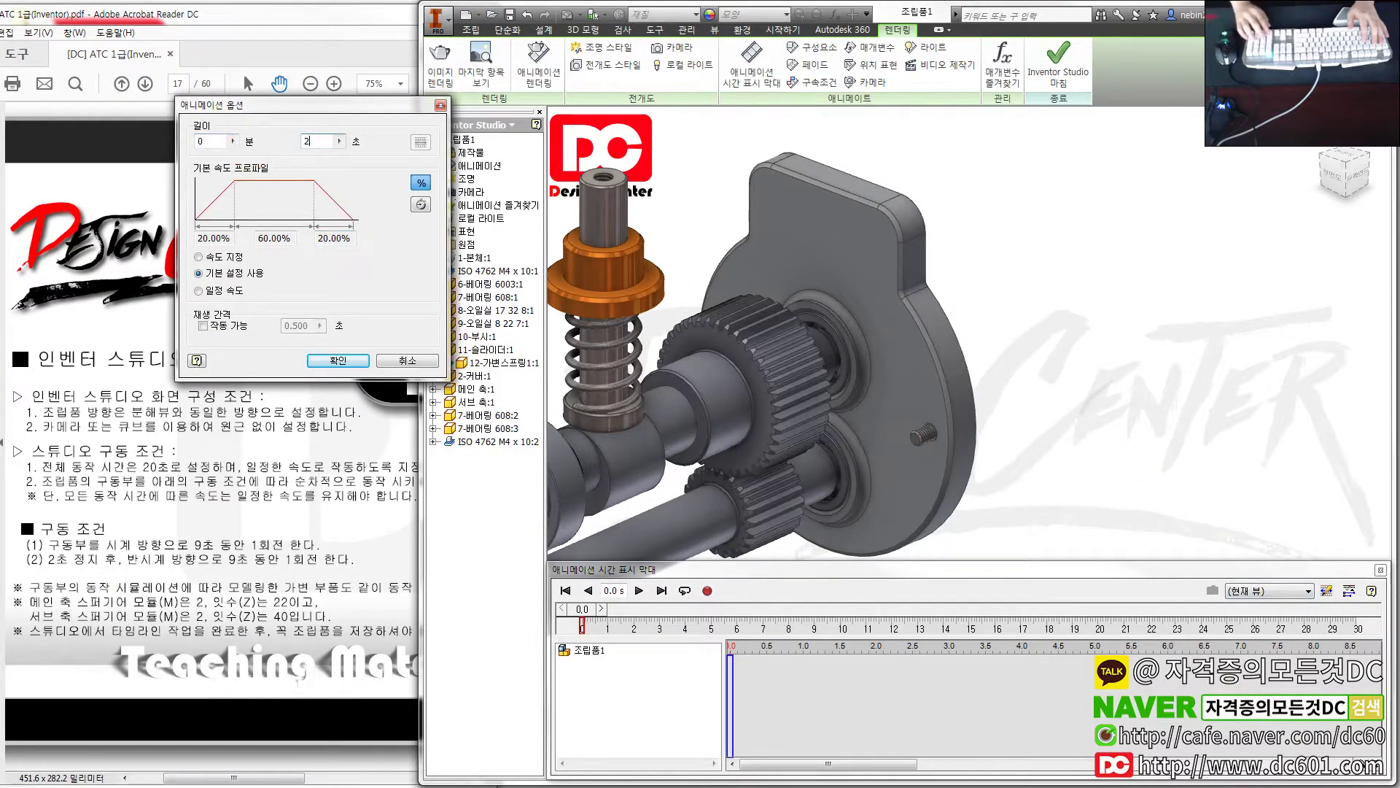
left_click(326, 361)
Expand Origin > XZ Plane and choose Animate Constraints on its angle constraint
left_click(433, 244)
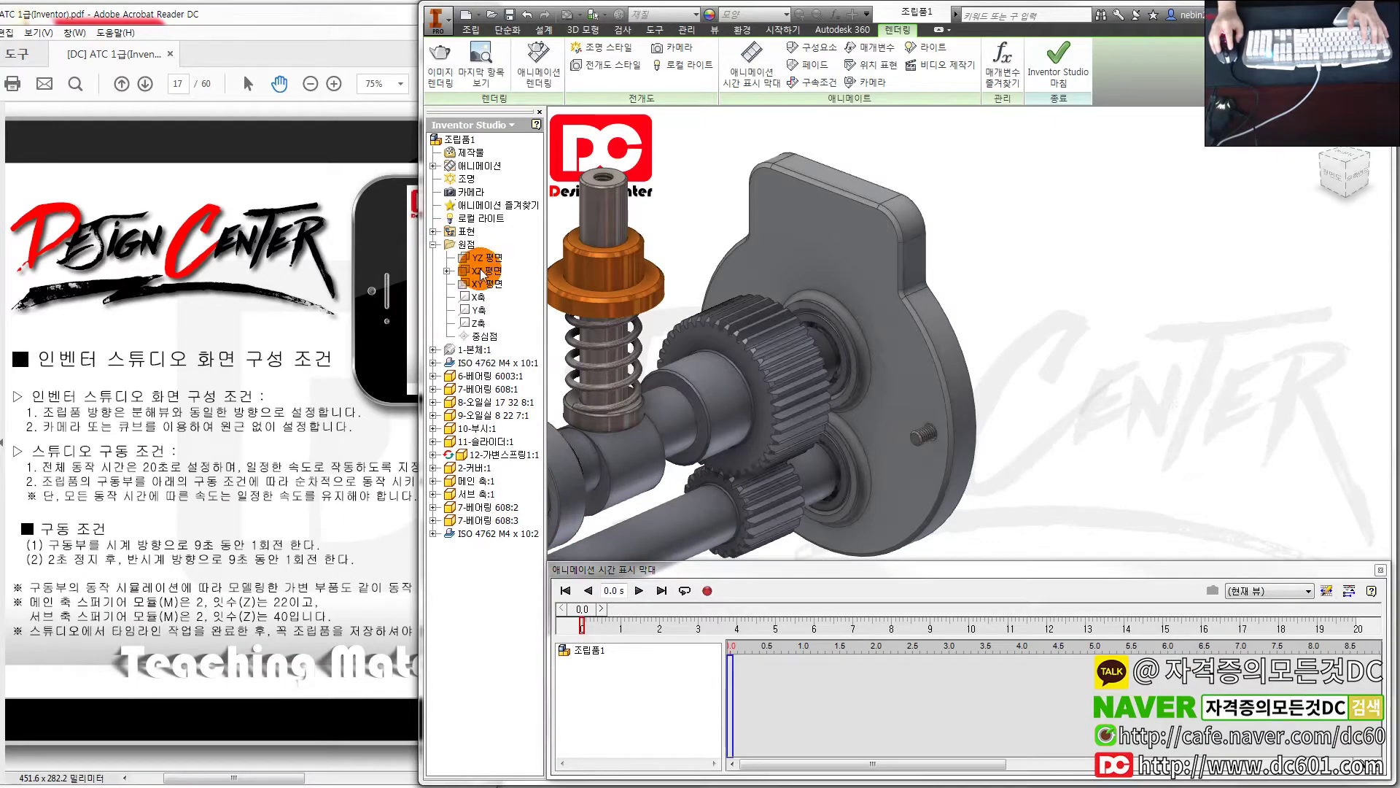
left_click(447, 270)
left_click(500, 283)
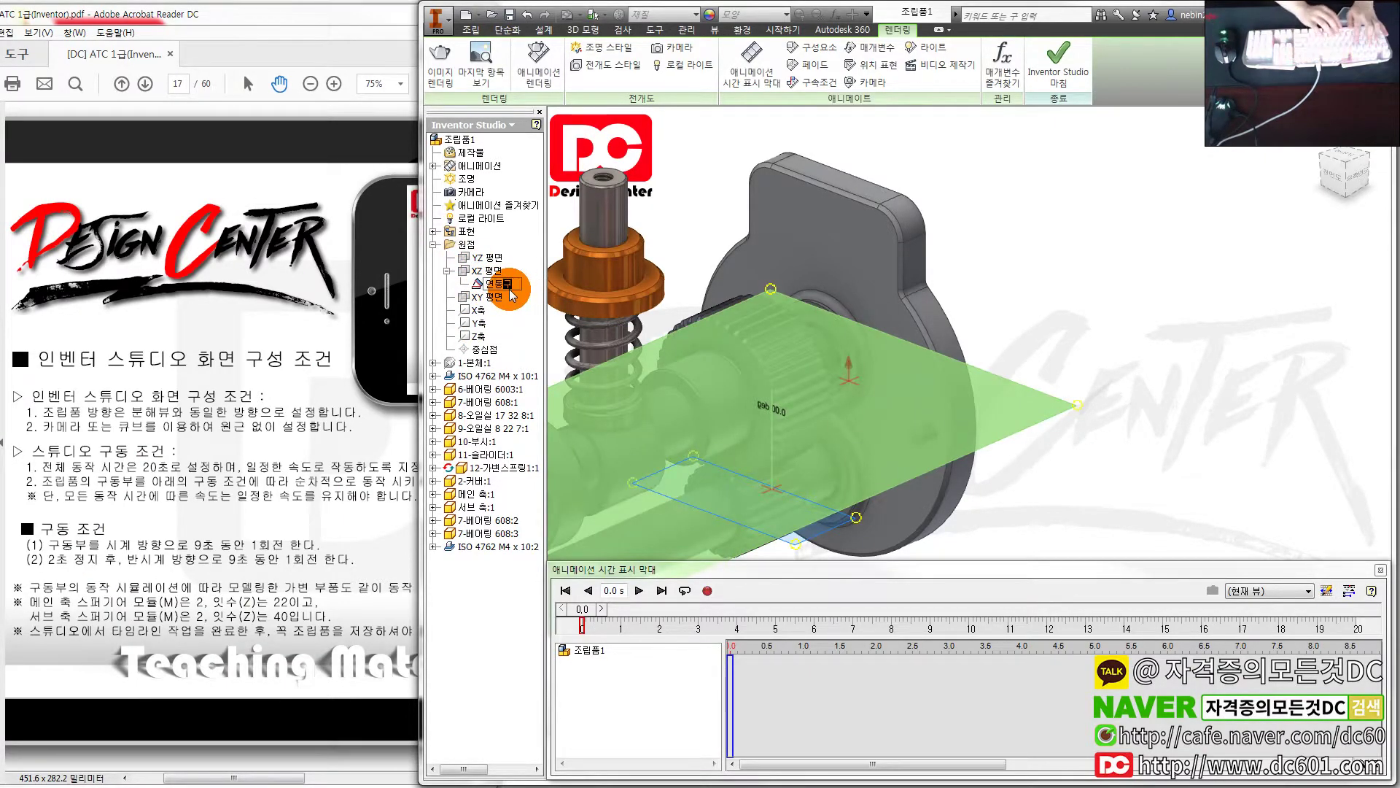
left_click(511, 295)
left_click(499, 283)
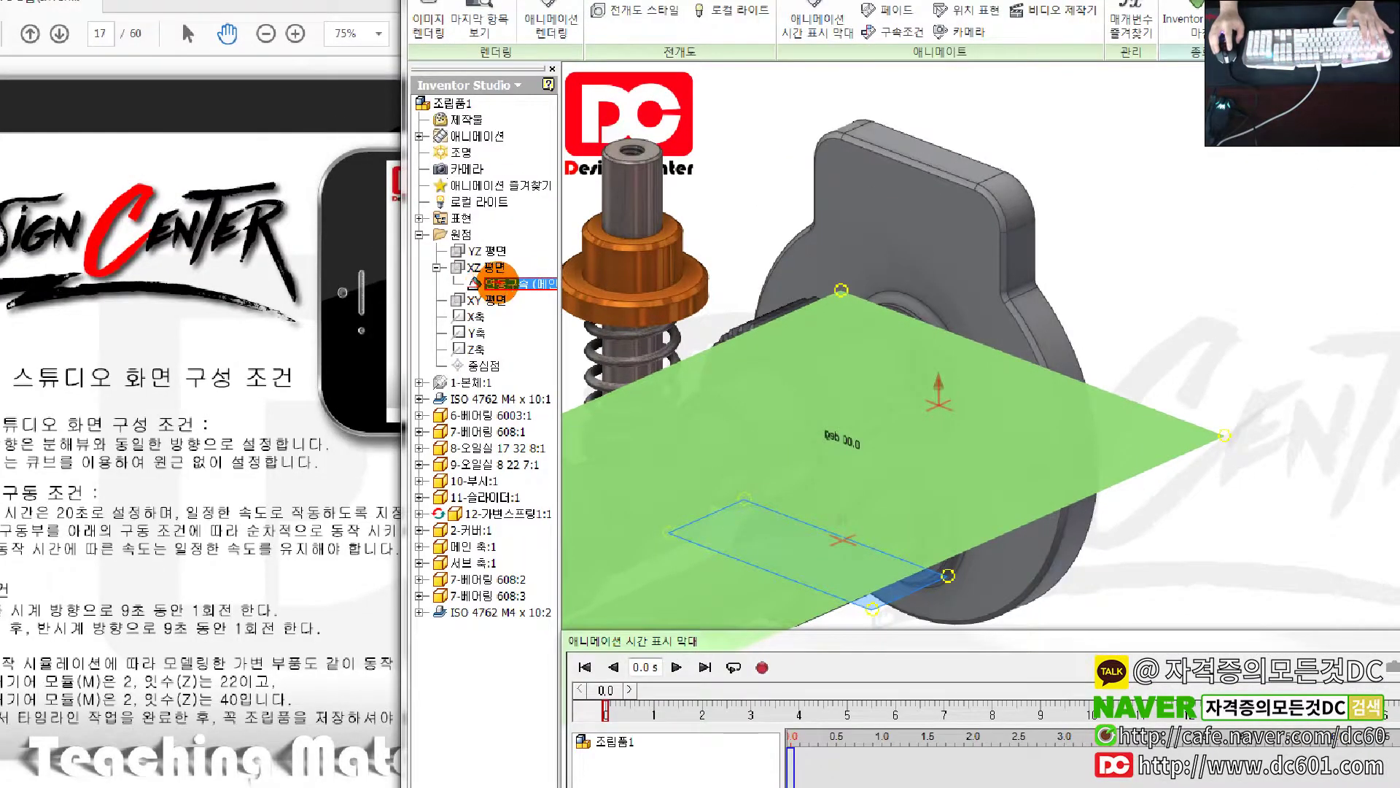
left_click_drag(572, 241, 569, 219)
left_click_drag(426, 279, 616, 277)
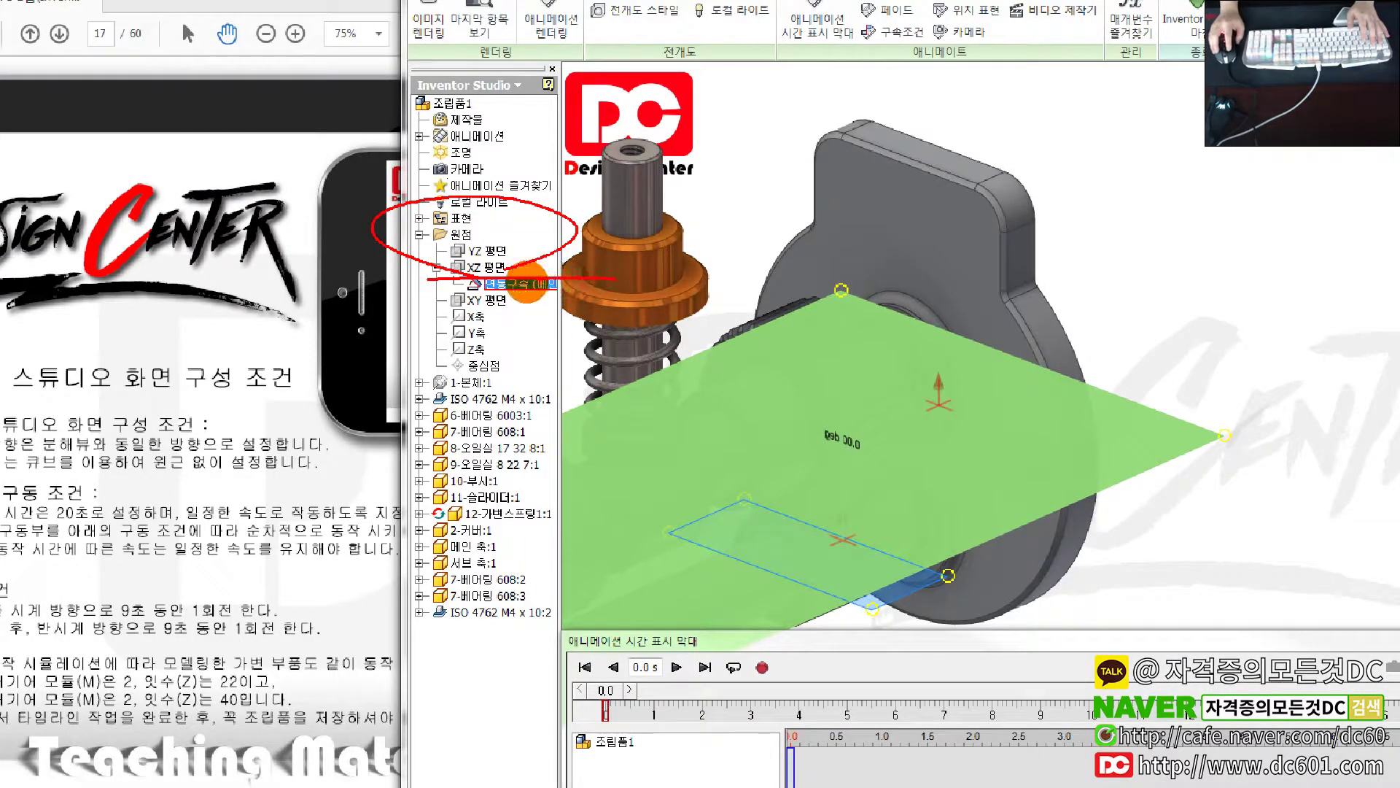
left_click_drag(511, 283, 479, 299)
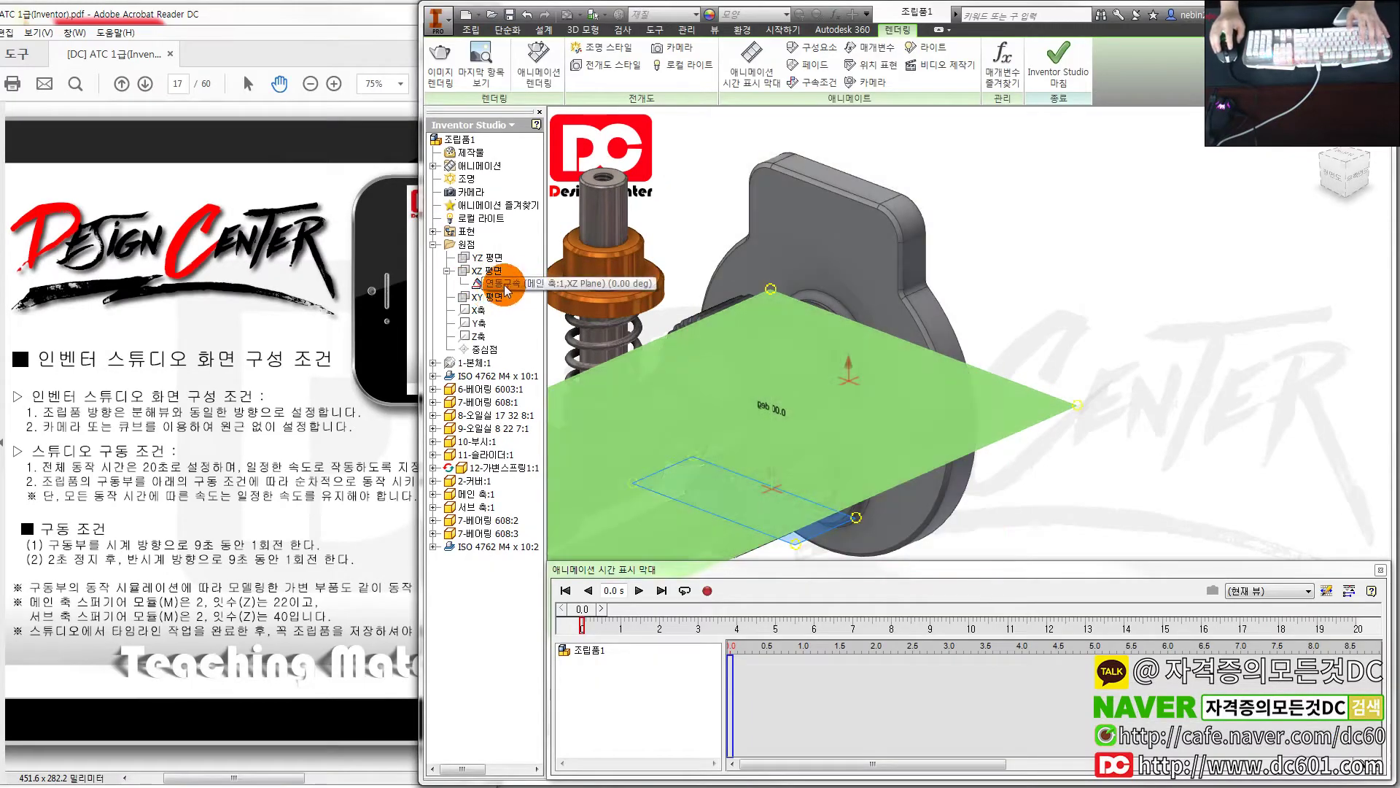
right_click(507, 290)
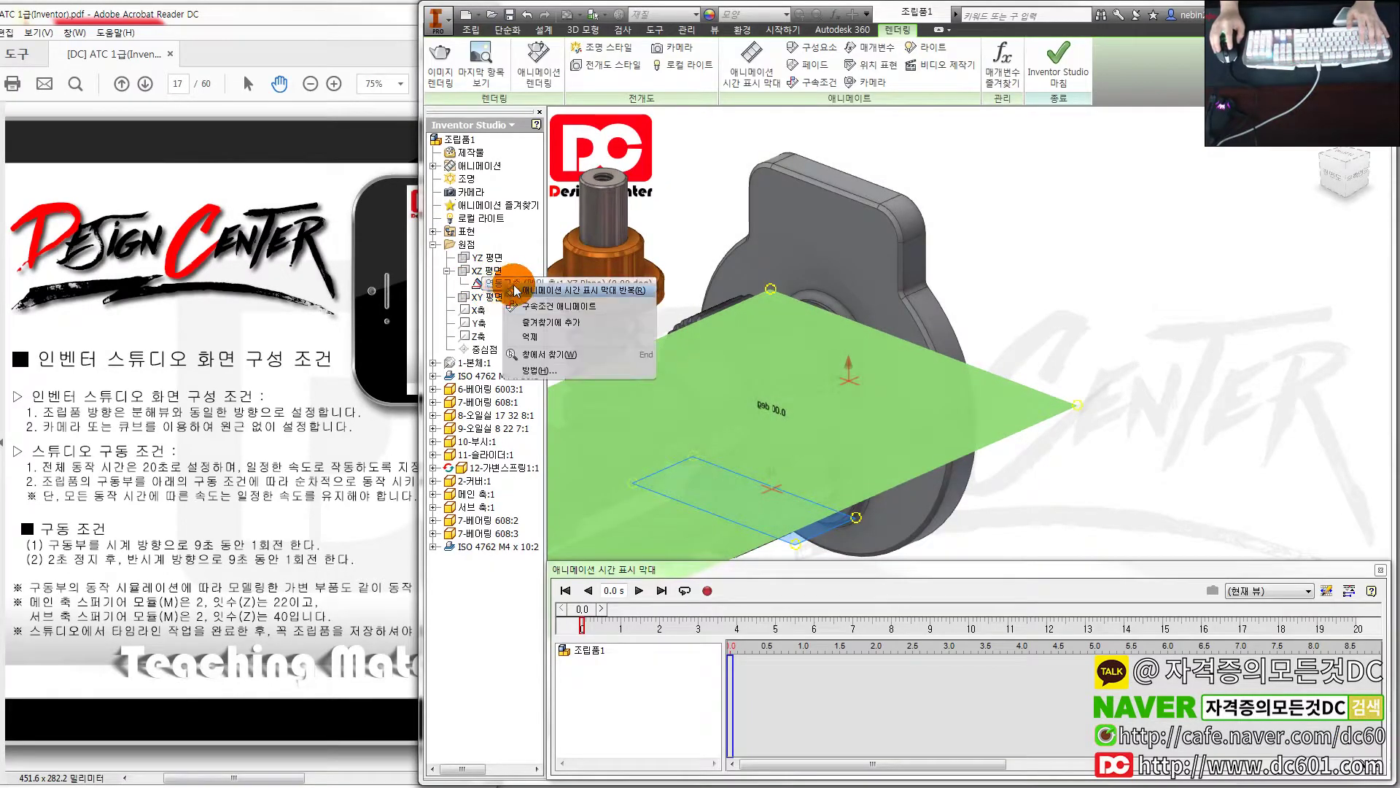
left_click(532, 299)
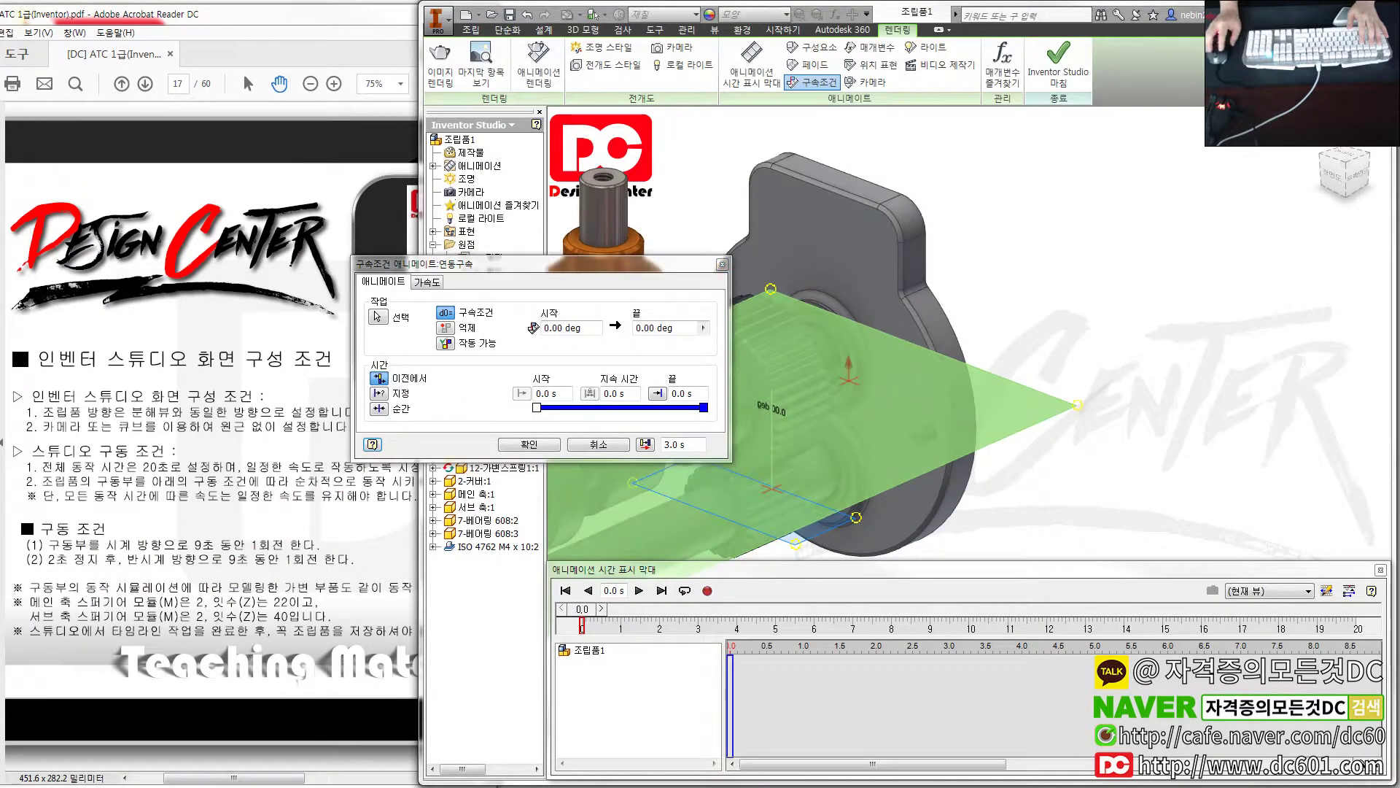
Animate the angle constraint from 0 to -360 deg, ending at 9 s
left_click(76, 398)
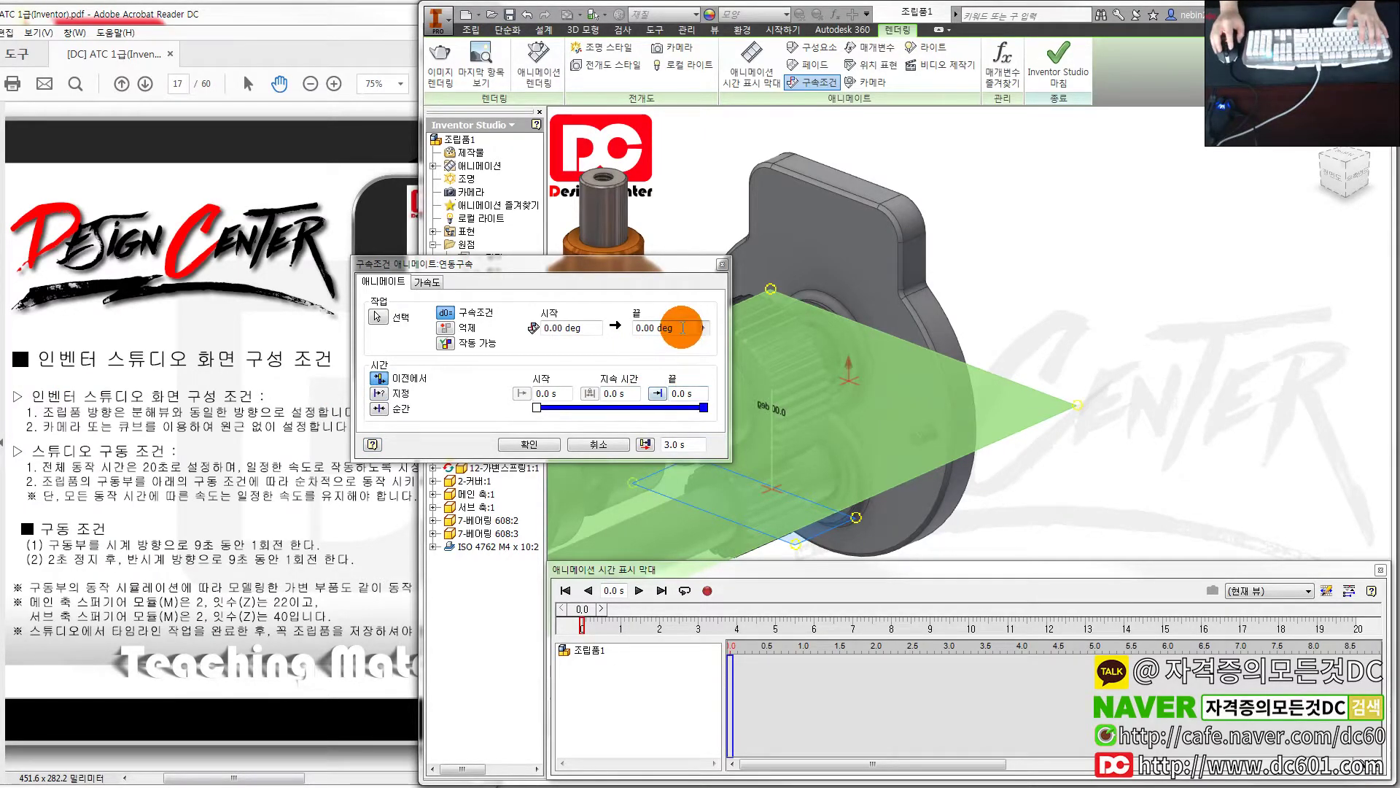
left_click(660, 327)
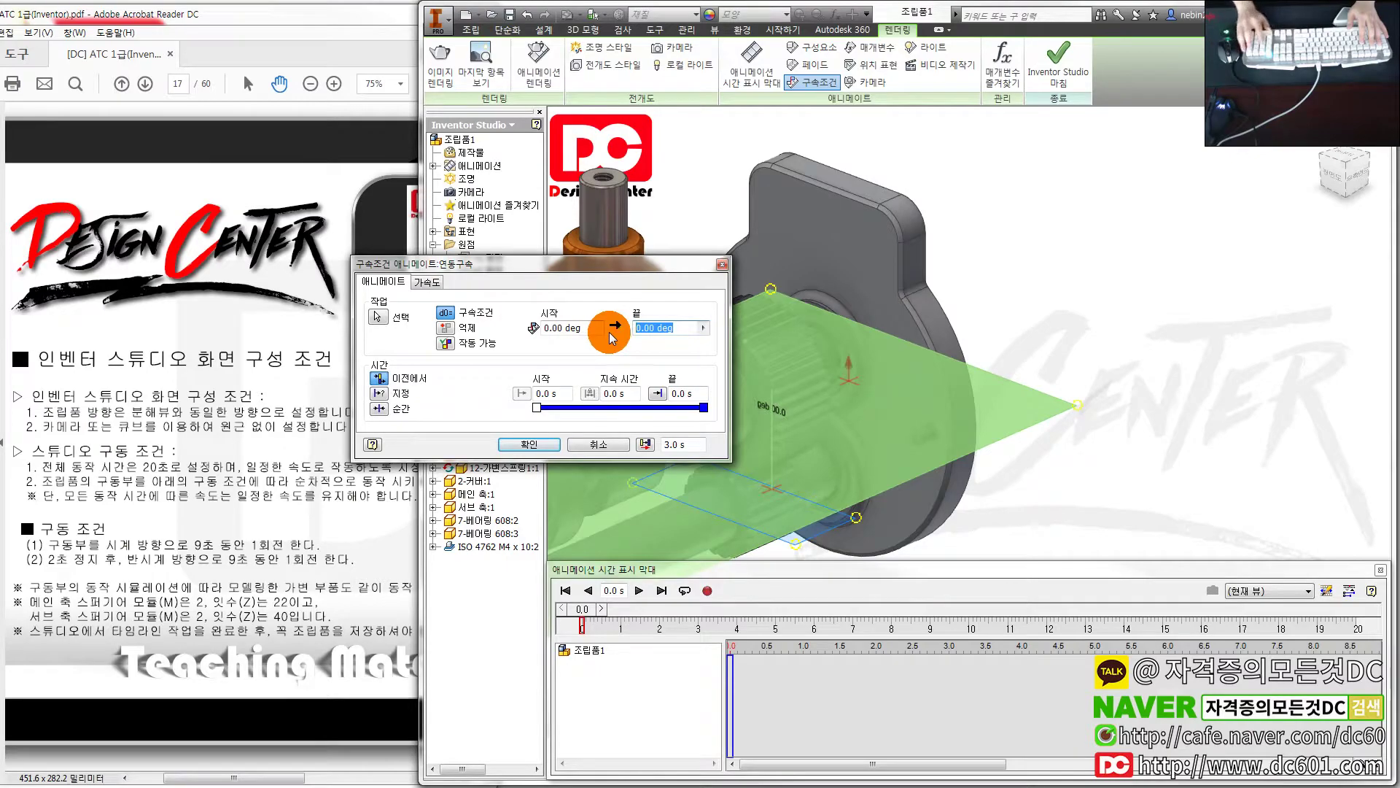
type("-360")
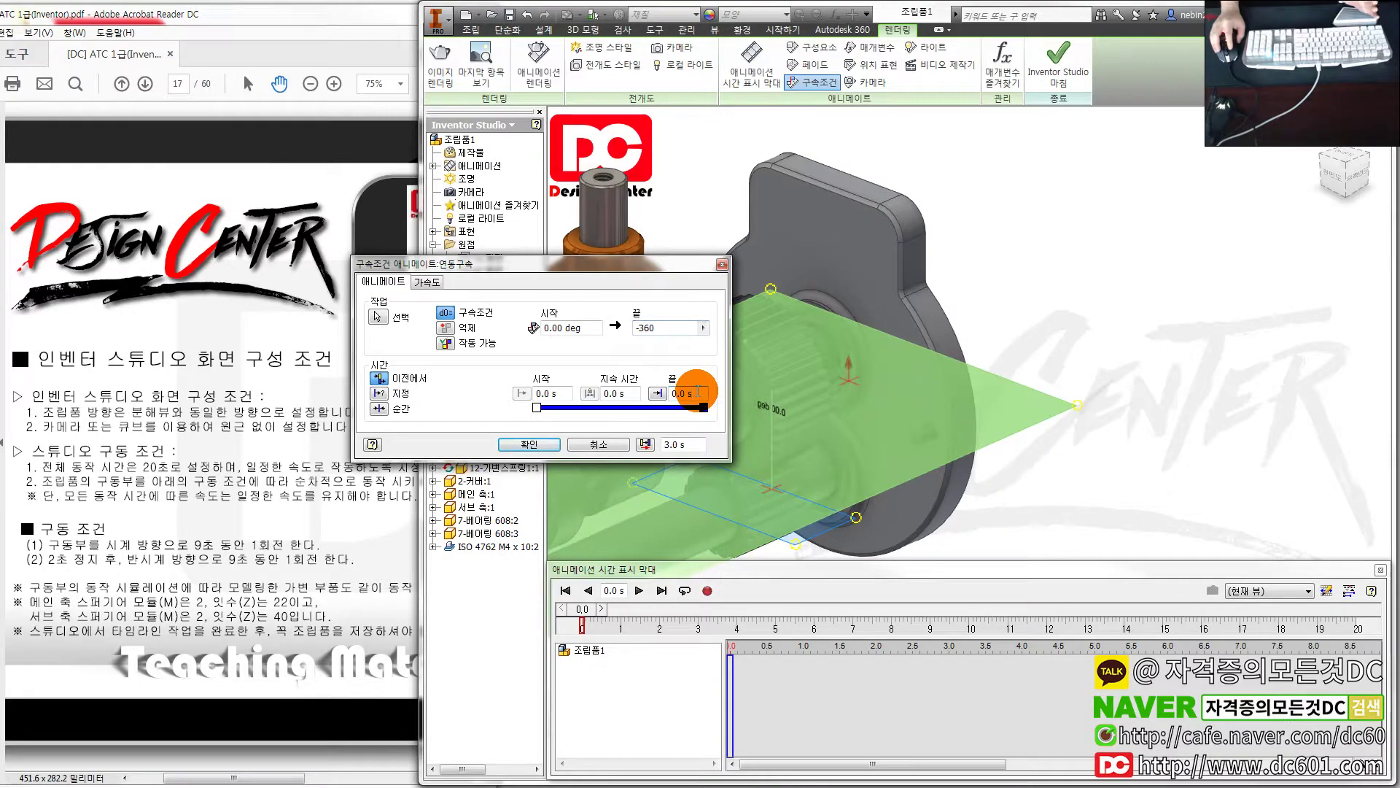
left_click(697, 392)
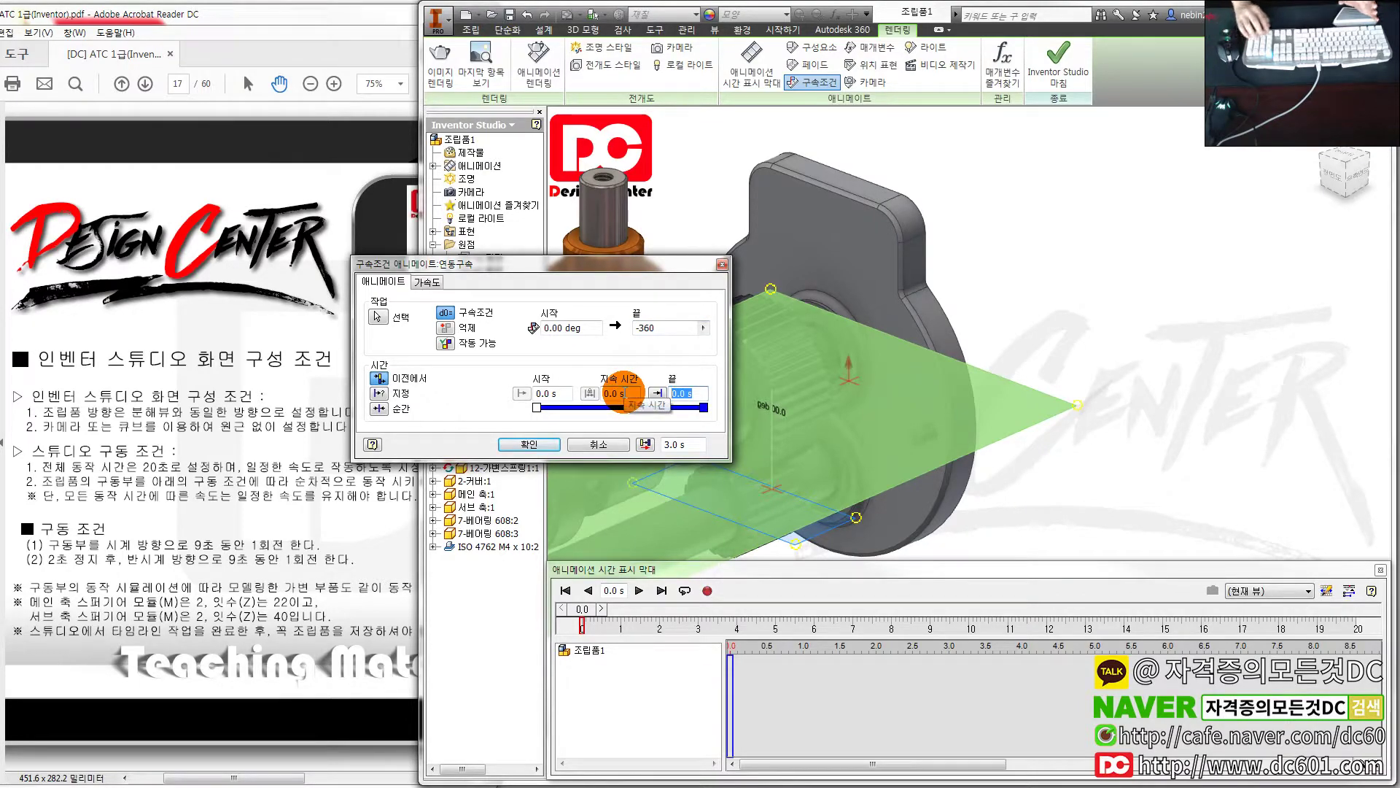
type("9")
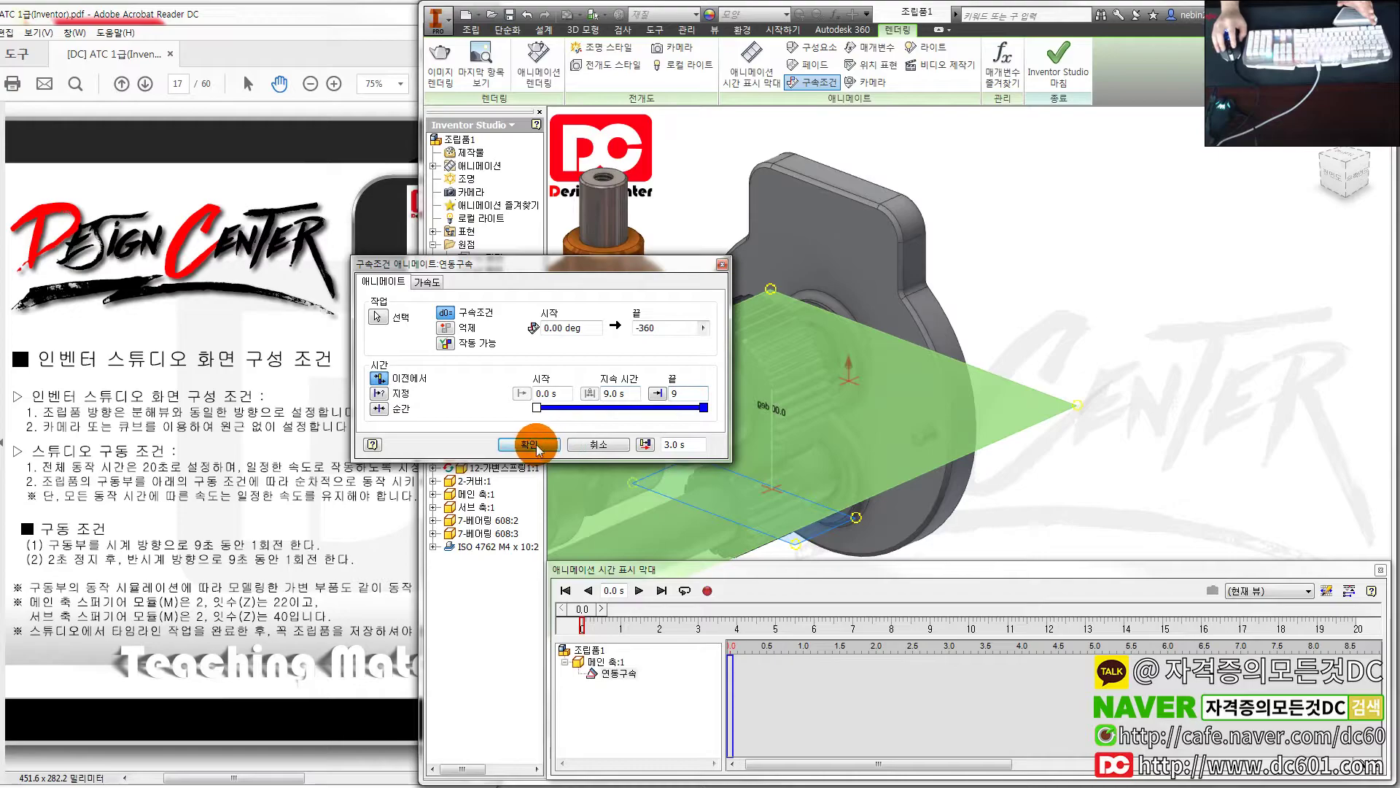
left_click(531, 443)
Animate 연동구속 a second time with start 11 s, end 20 s, and end angle 0 deg
right_click(500, 283)
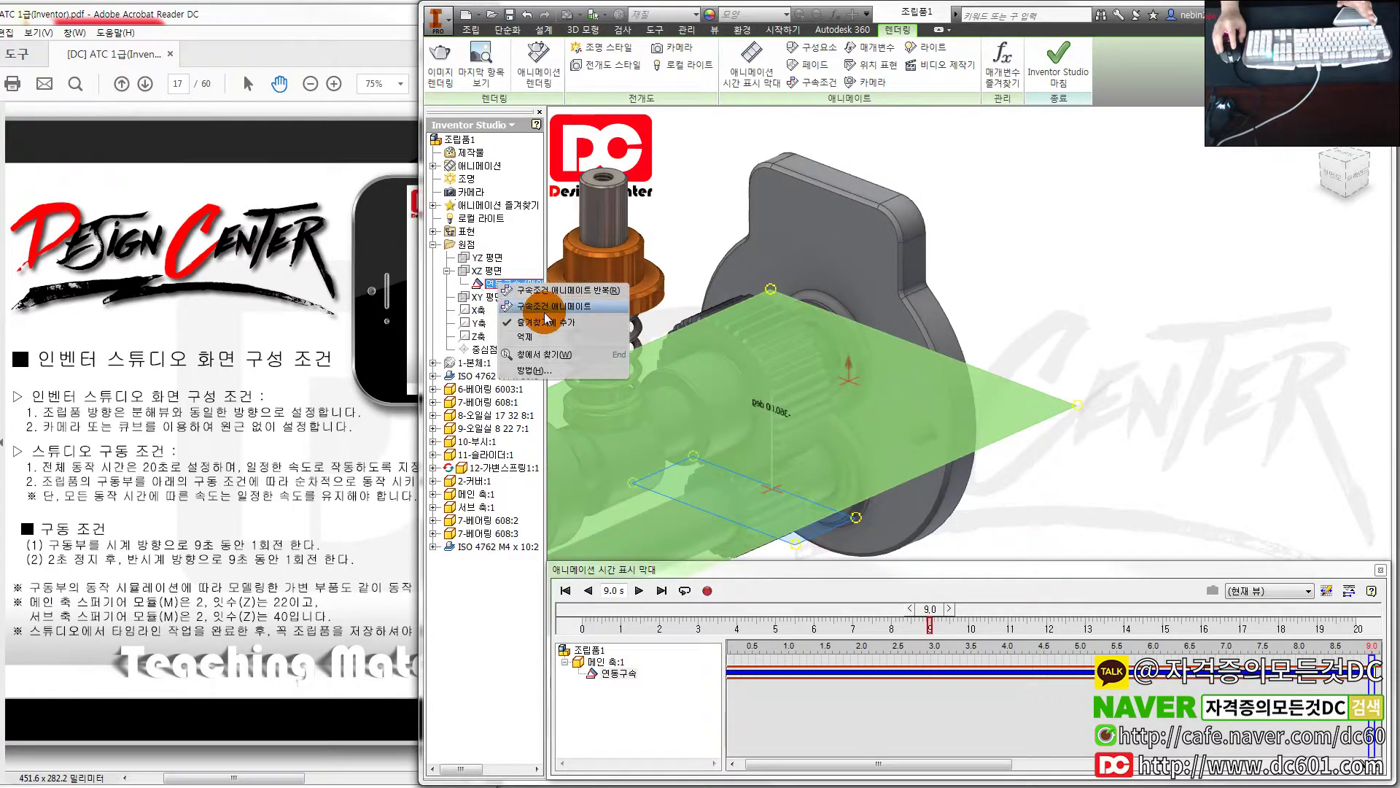
left_click(547, 306)
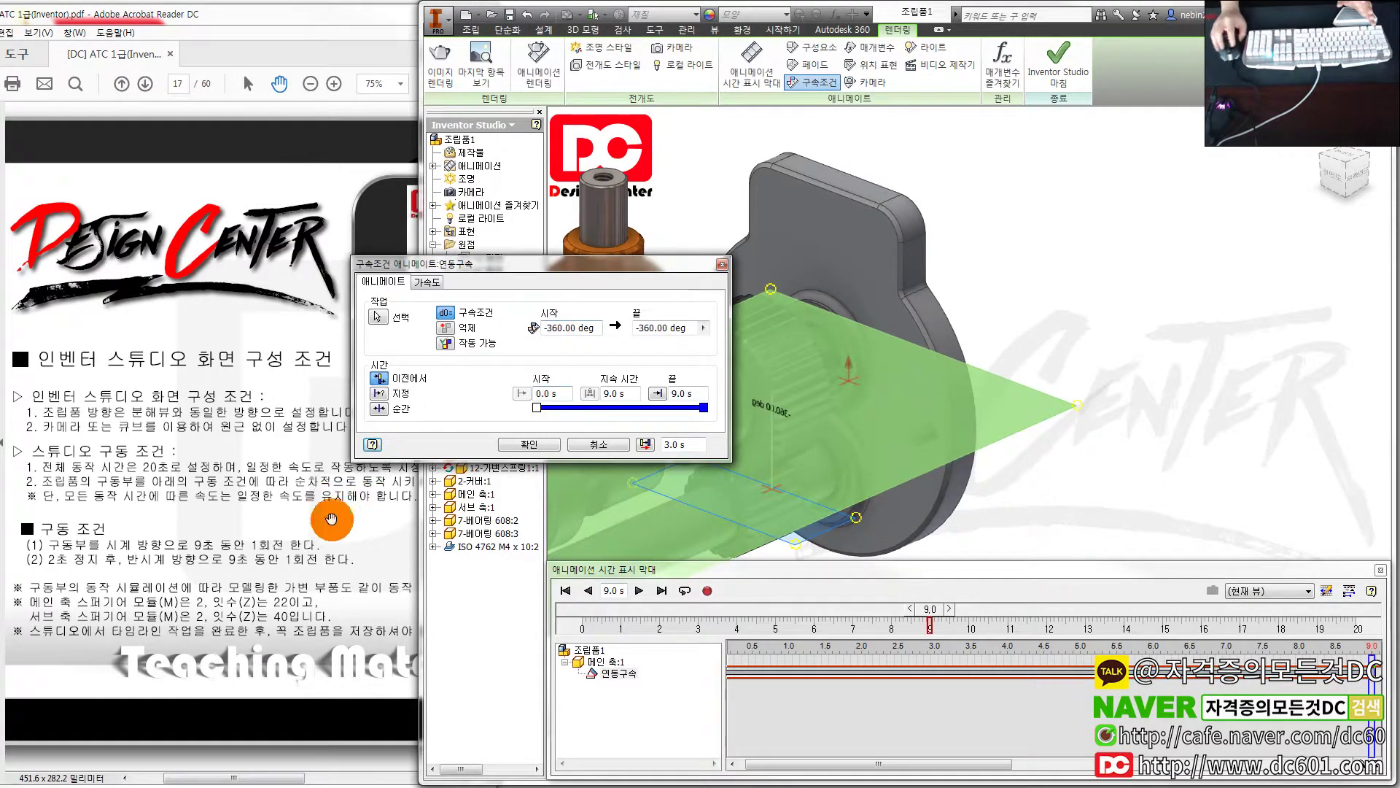
left_click(379, 393)
left_click(559, 394)
left_click_drag(559, 394, 477, 400)
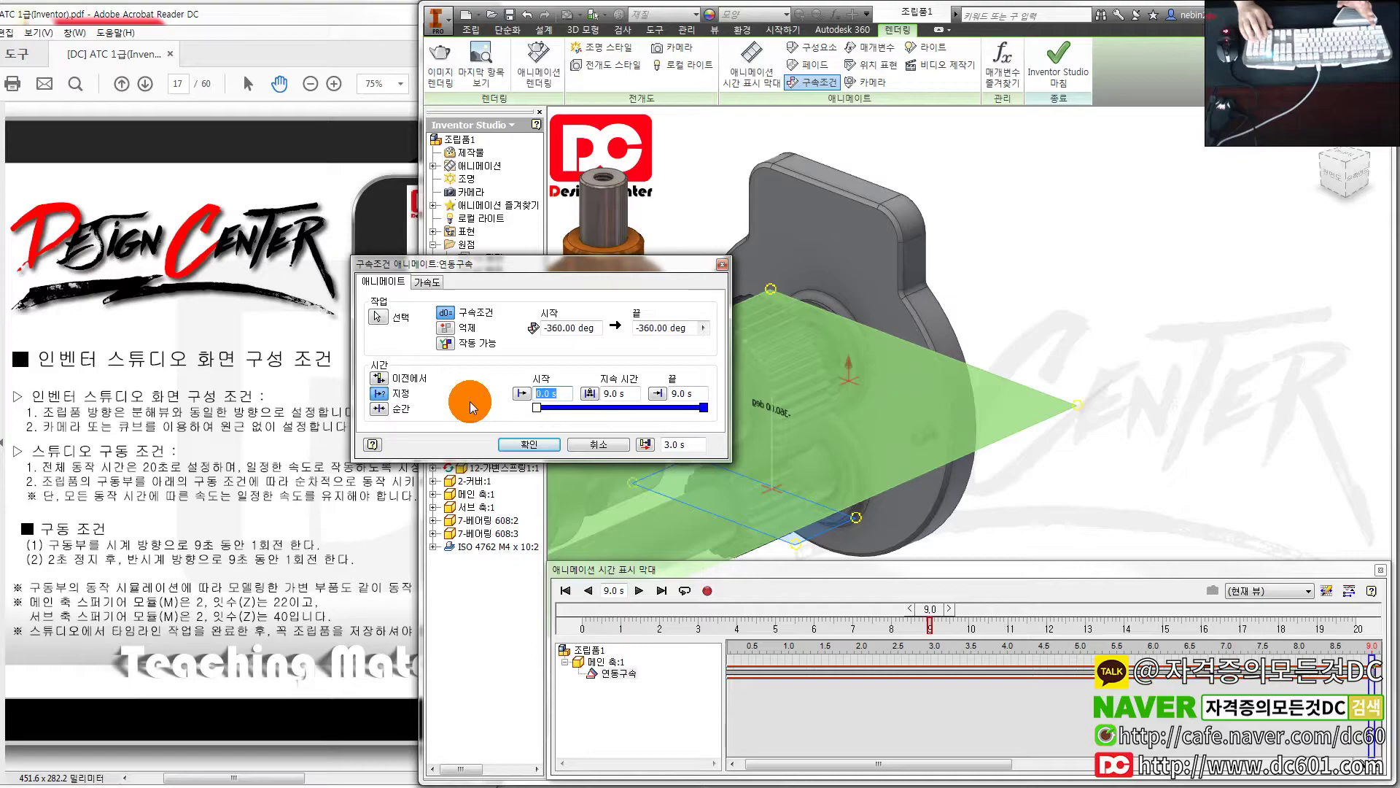
type("11")
left_click(693, 393)
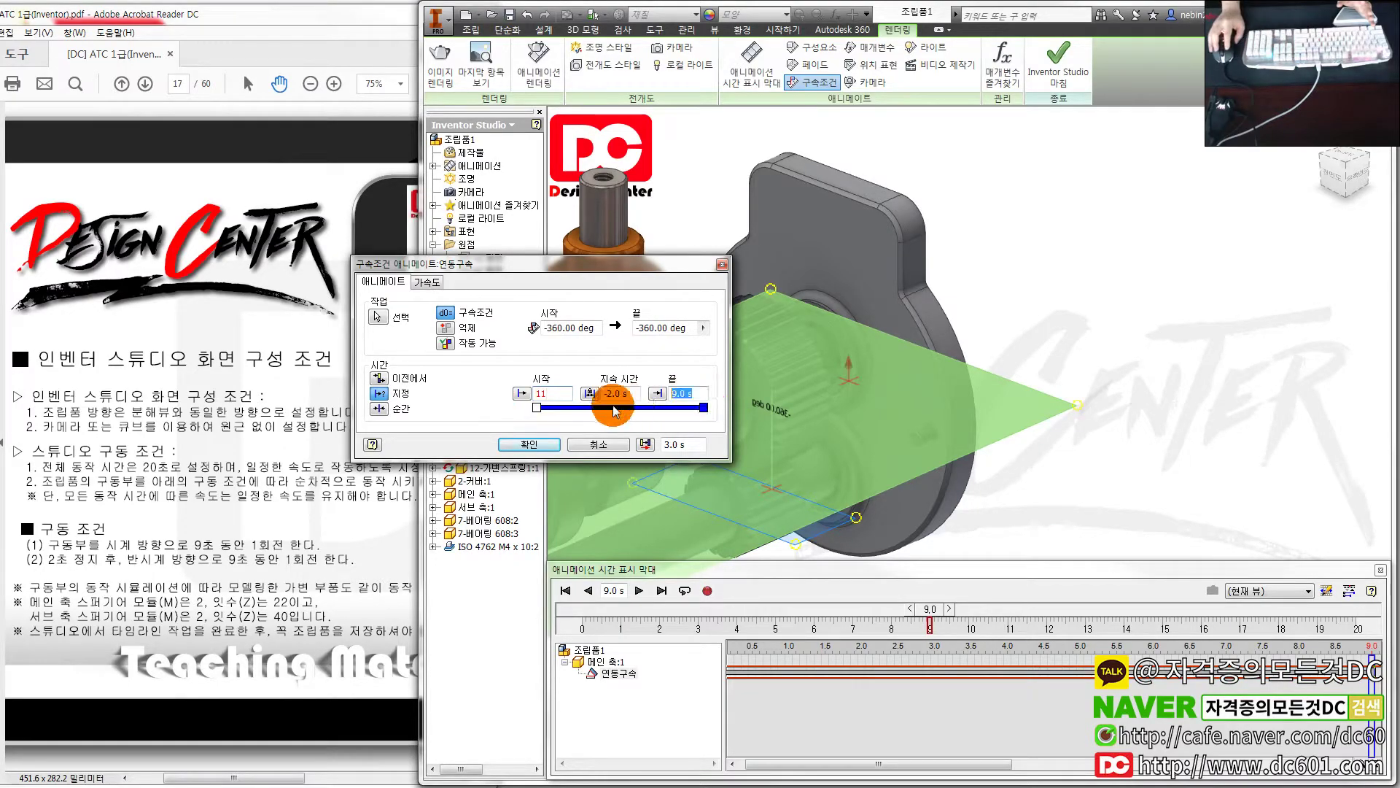
type("20")
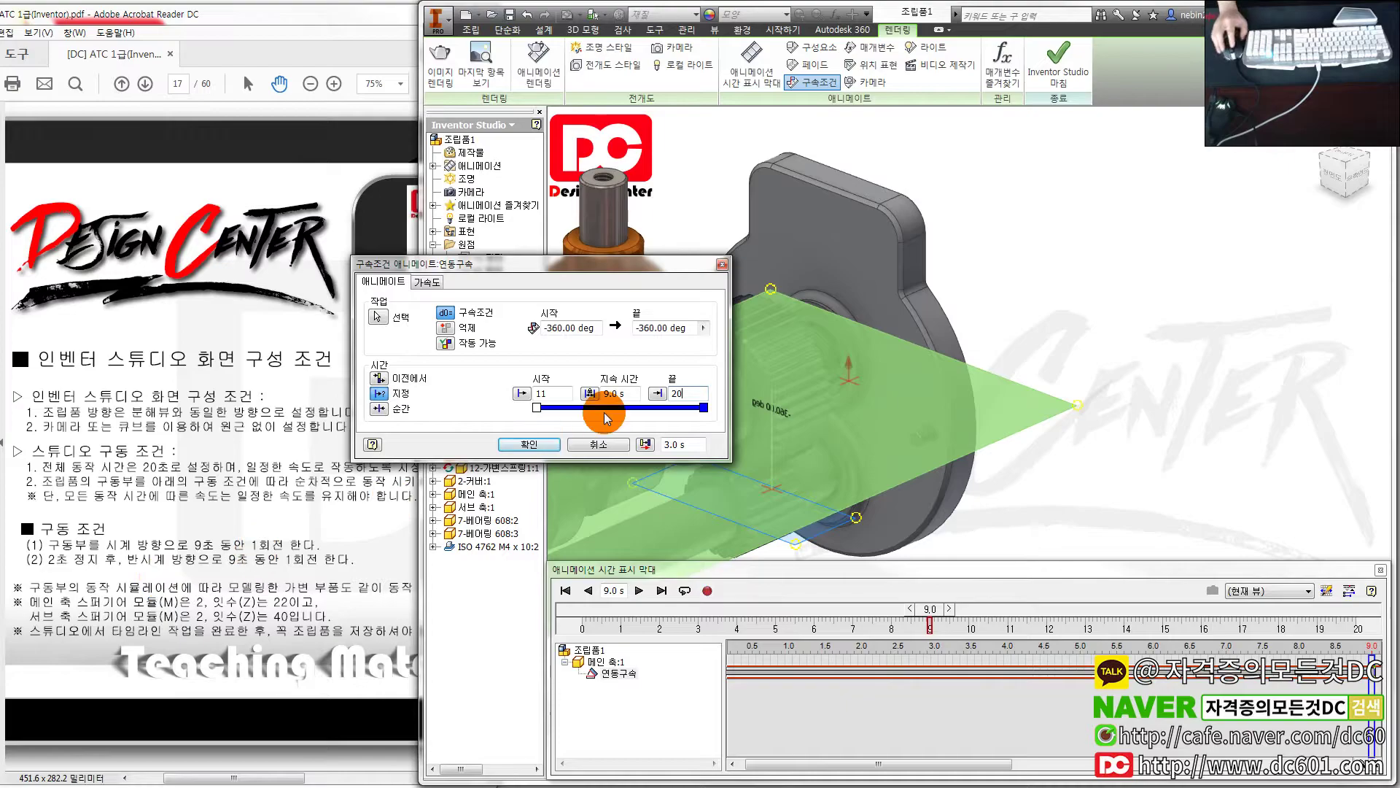
left_click_drag(689, 328, 604, 342)
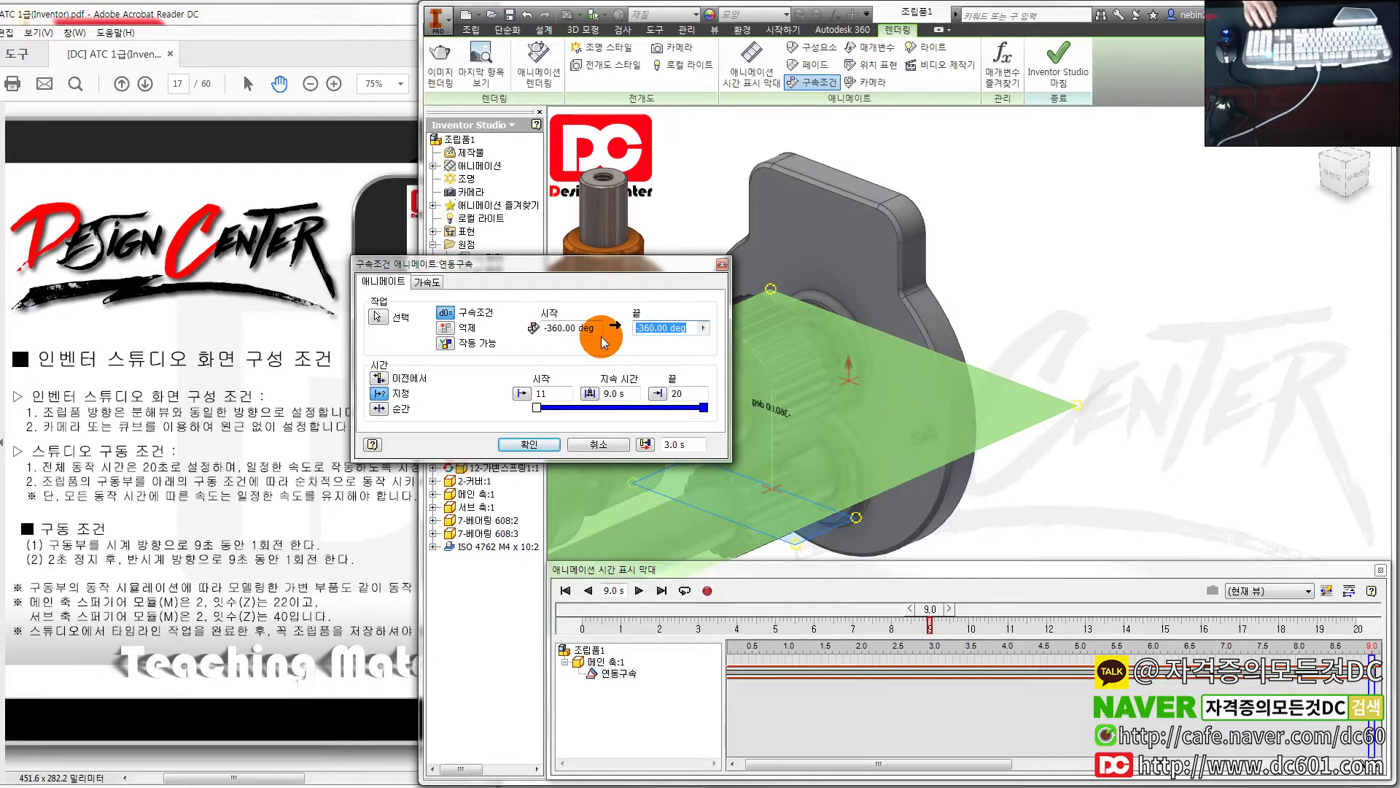
type("0")
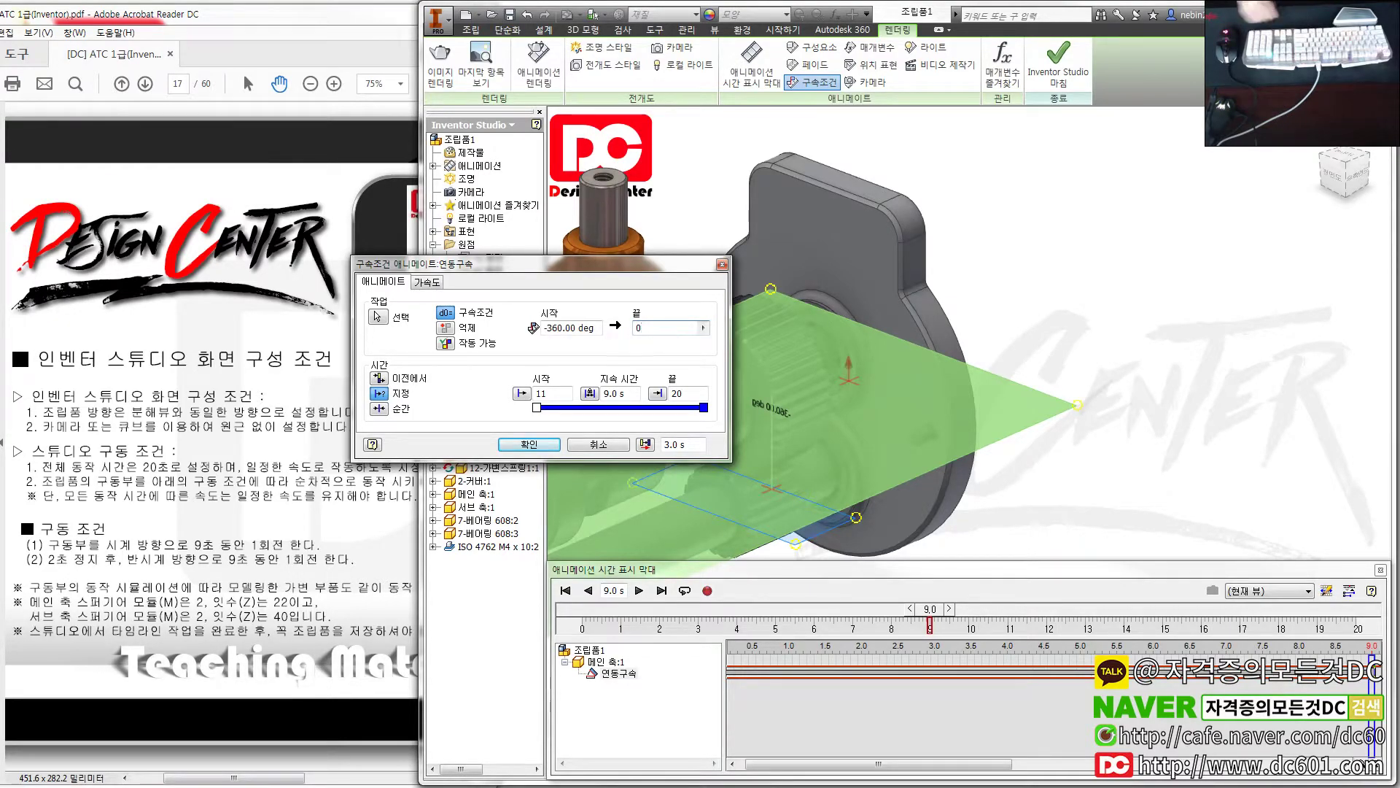
left_click(529, 444)
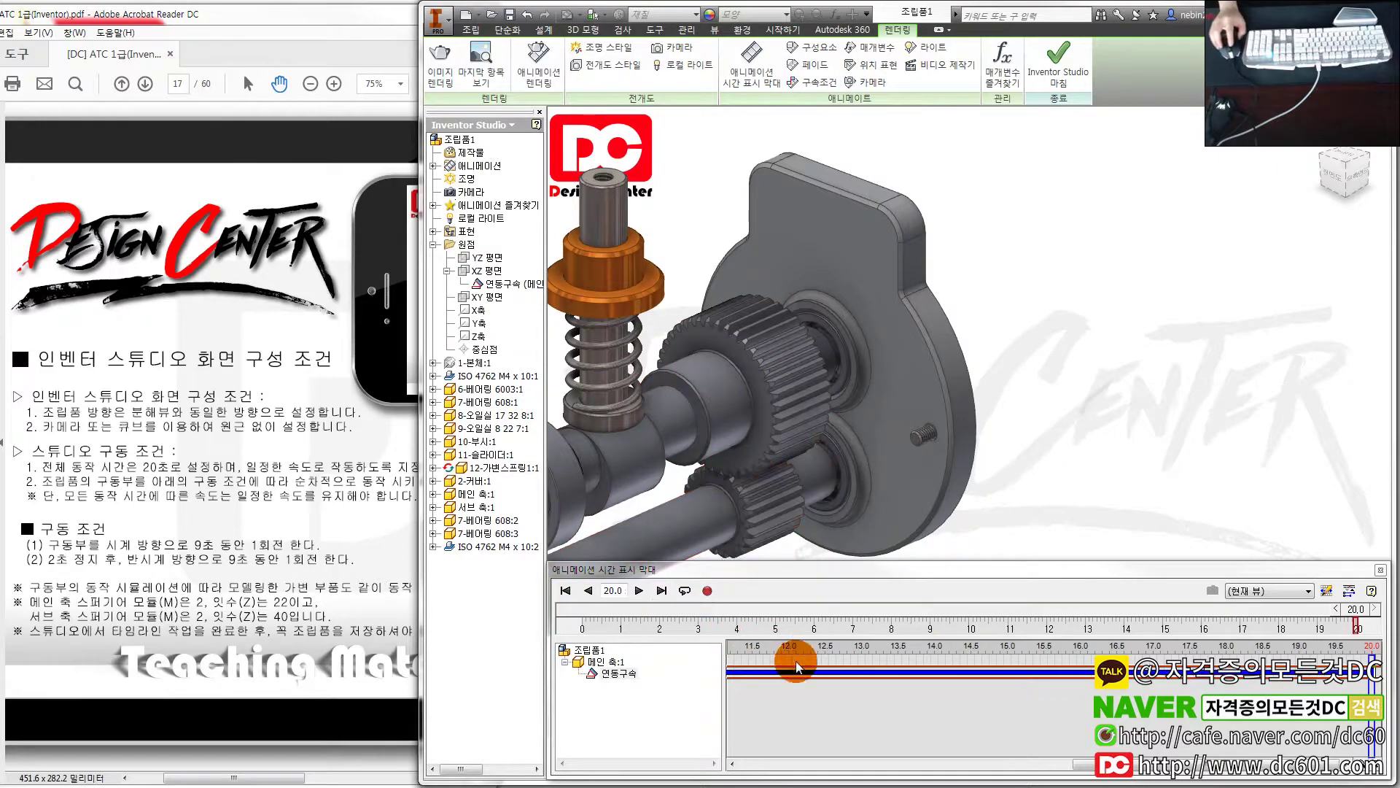
Rewind and play the gear animation, zooming and orbiting to watch the gears mesh
left_click(566, 590)
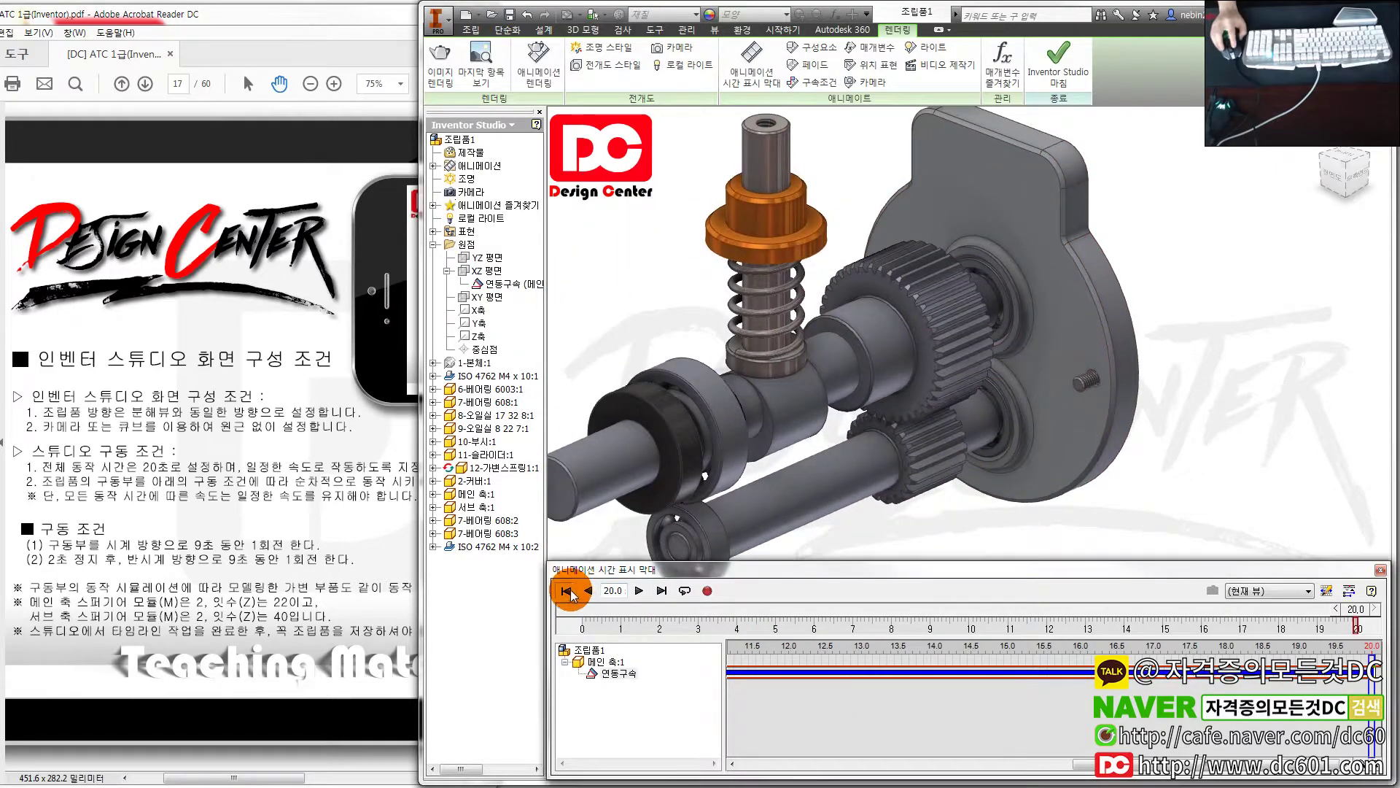
left_click(640, 591)
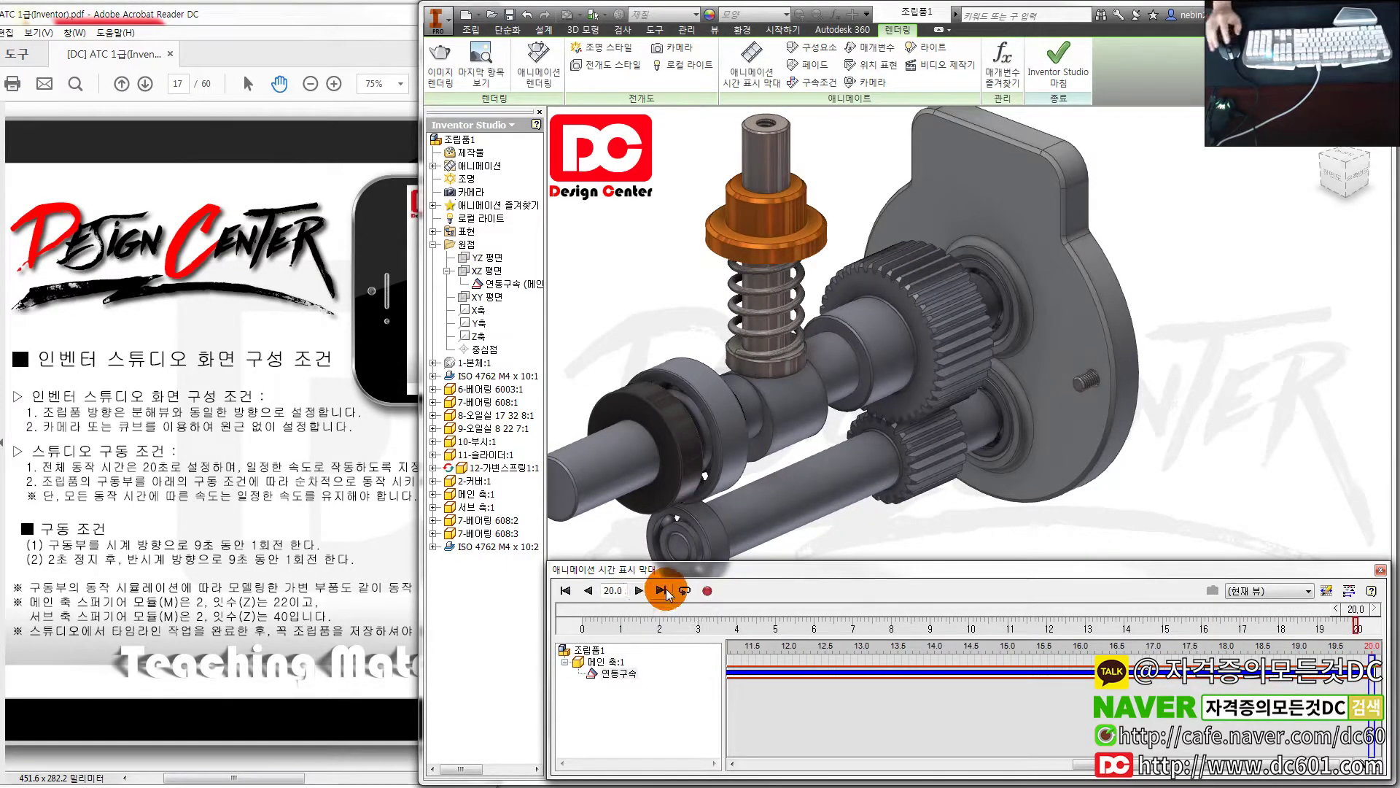
scroll(853, 409, "up", 3)
scroll(844, 408, "up", 3)
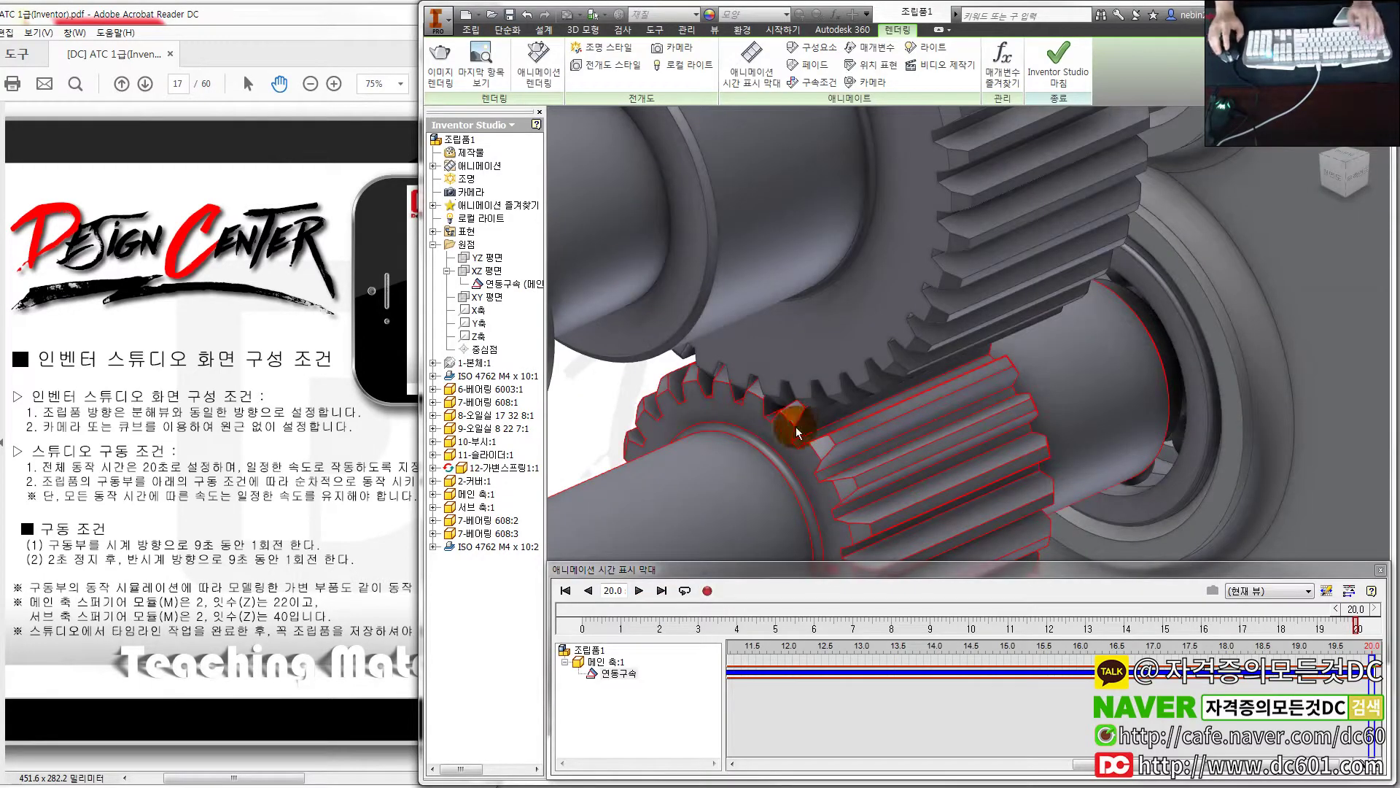
scroll(837, 412, "up", 3)
mouse_move(838, 412)
middle_mouse_down("shift")
mouse_move(919, 411)
mouse_move(829, 480)
mouse_move(680, 512)
middle_mouse_up("shift")
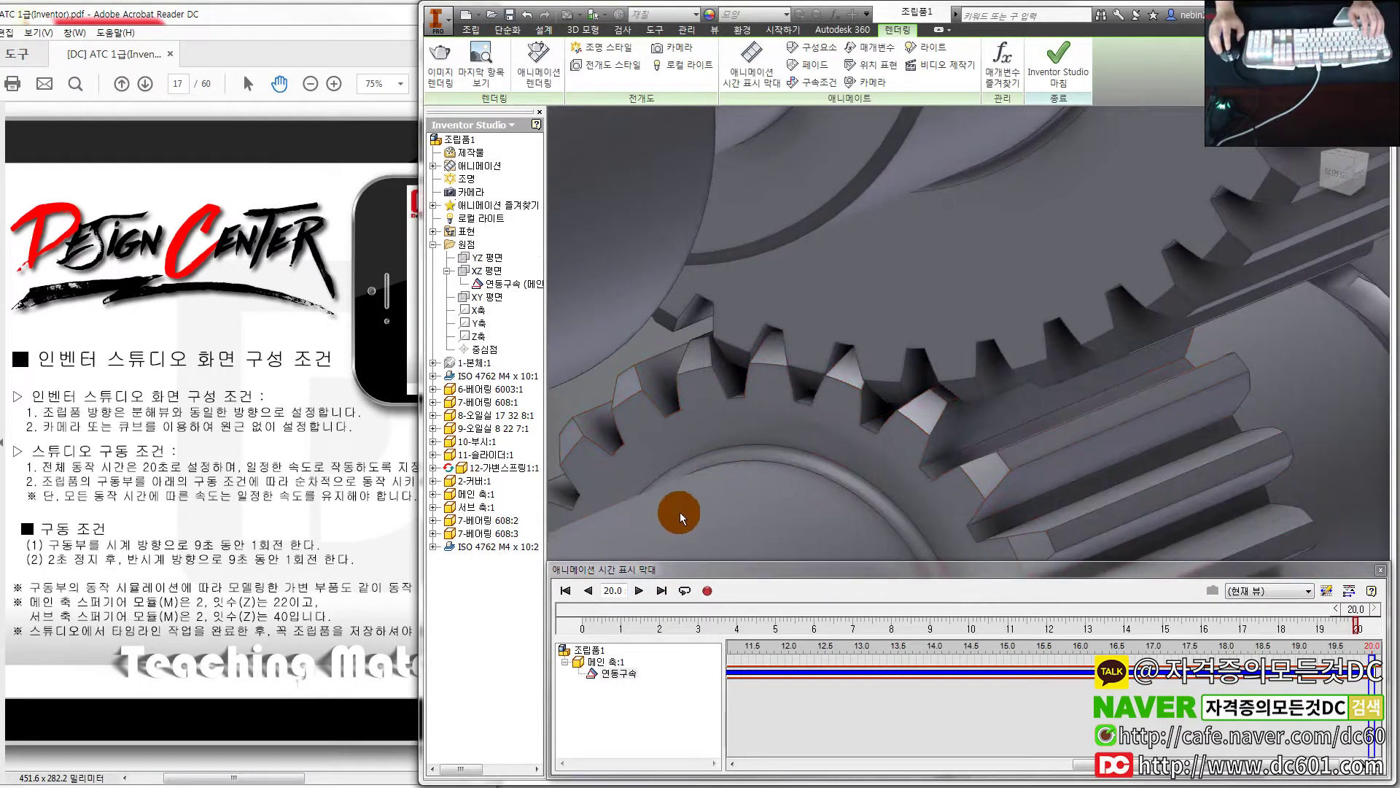
Replay the animation from the start and stop it at 2.1 s
left_click(639, 592)
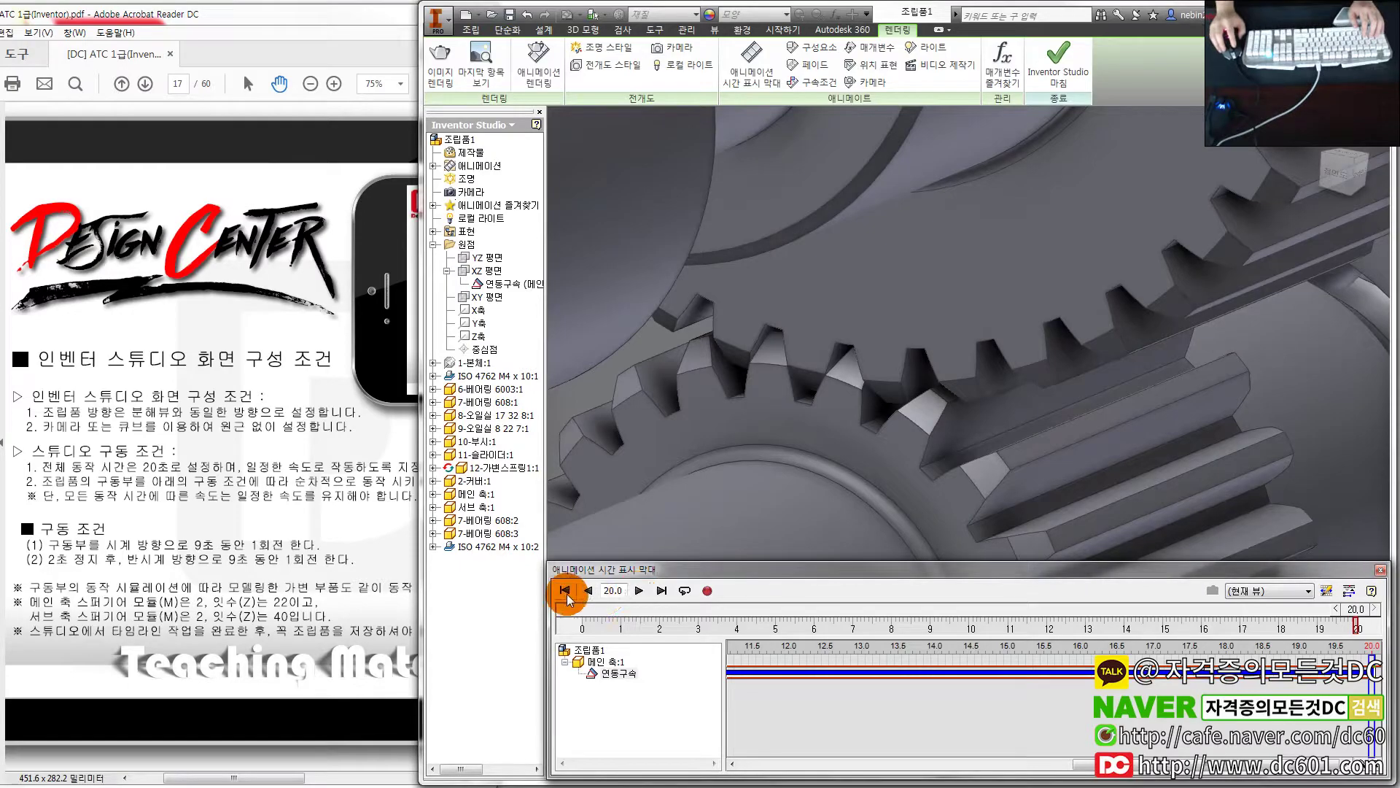
left_click(565, 591)
left_click(639, 590)
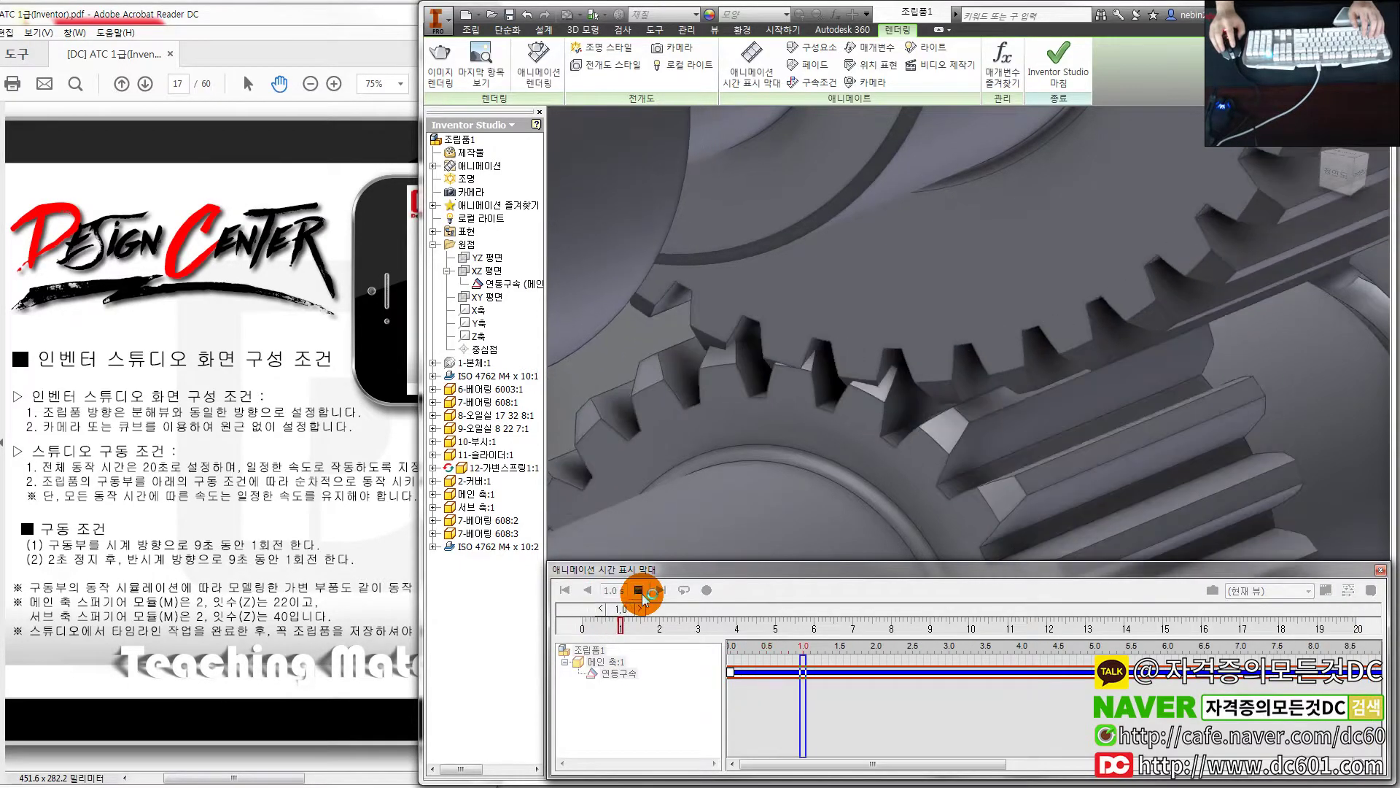
left_click(639, 591)
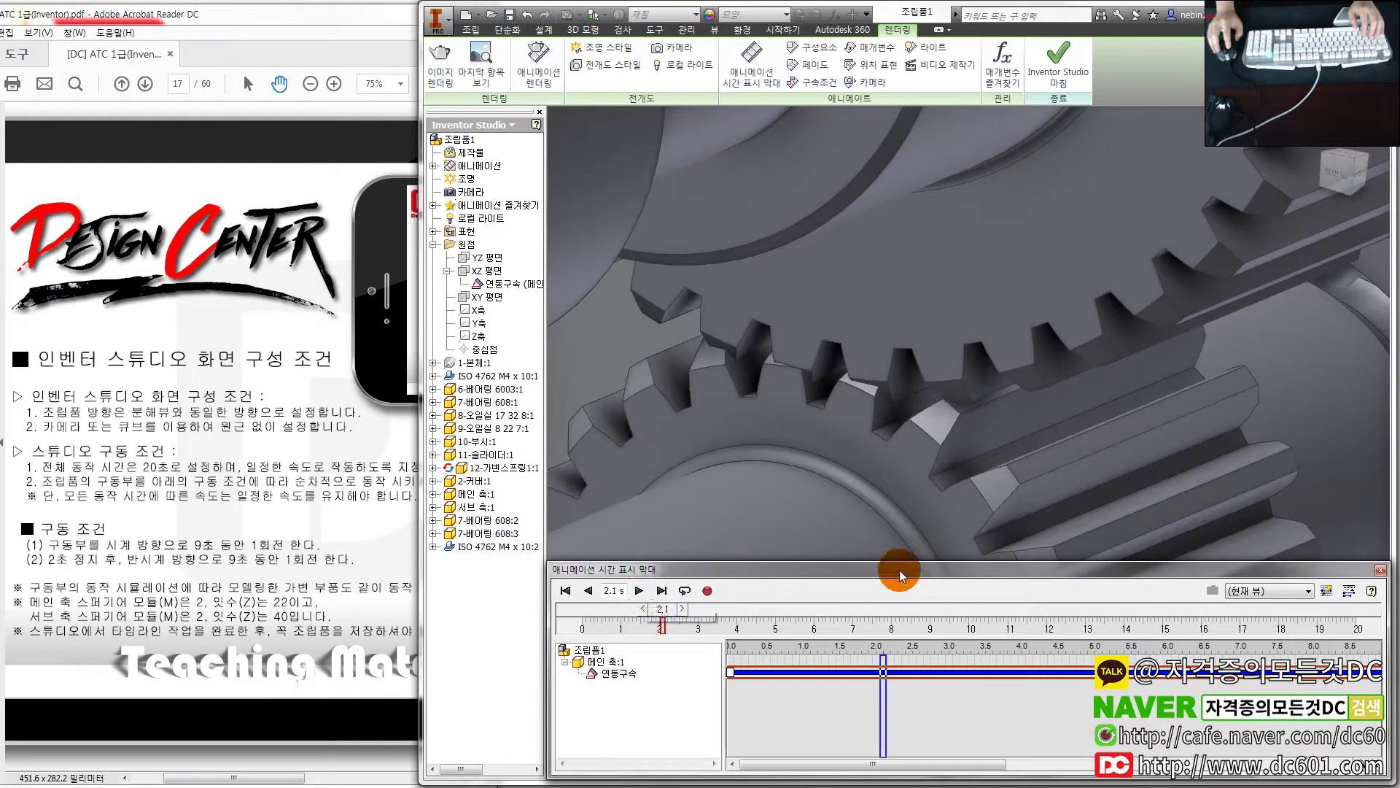
scroll(797, 534, "up", 3)
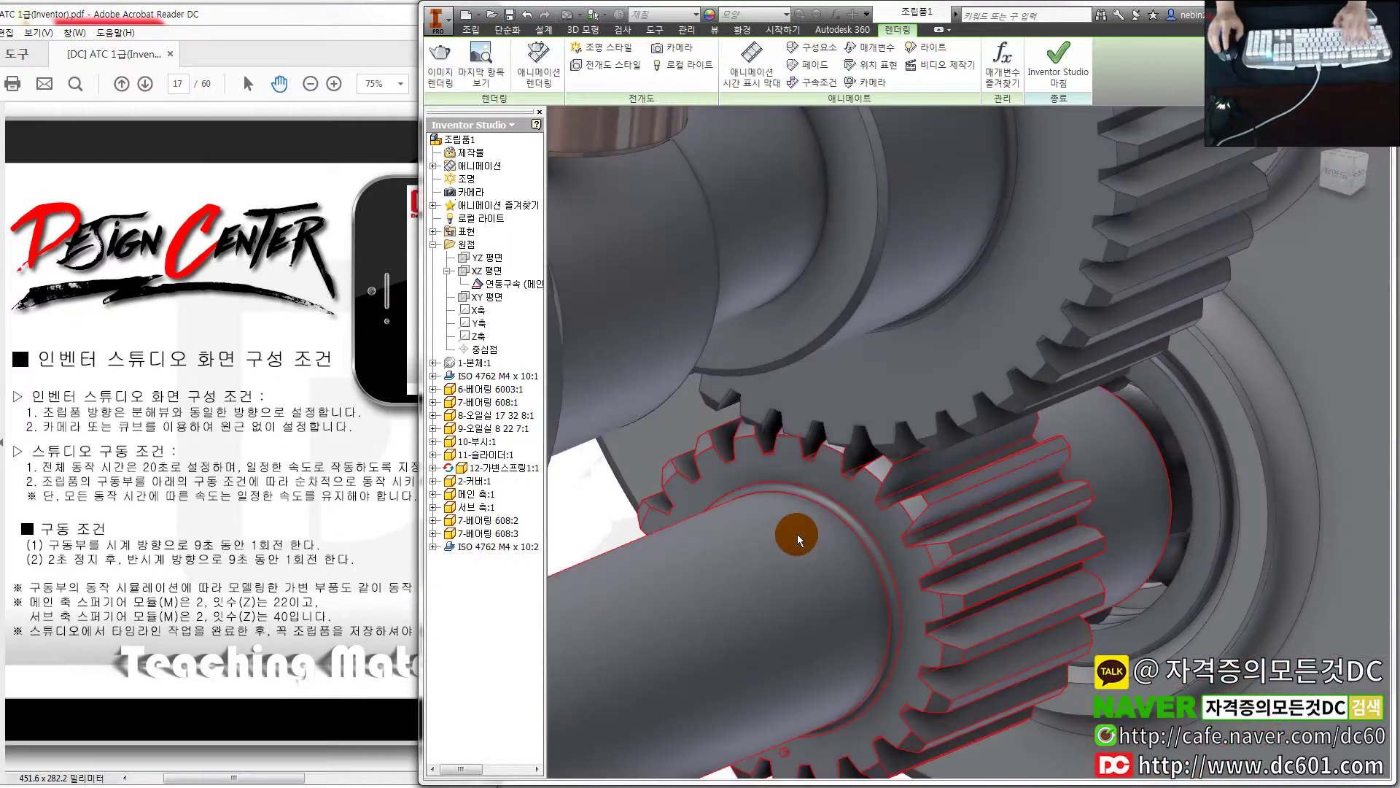
scroll(798, 534, "down", 5)
scroll(977, 547, "up", 2)
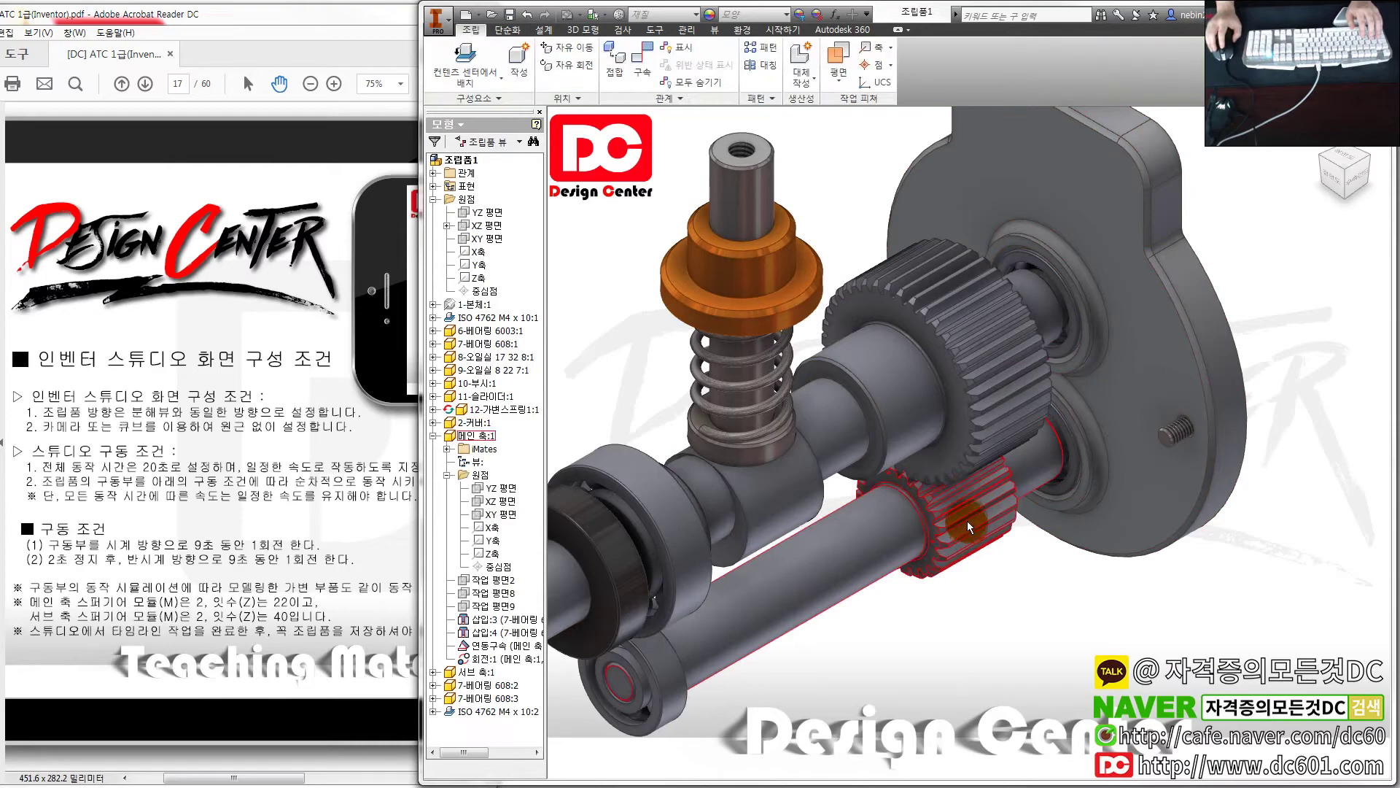
Edit the 회전:1 gear constraint (22 ul / 40 ul), revise its solution direction, and apply
scroll(967, 521, "up", 3)
scroll(780, 641, "up", 3)
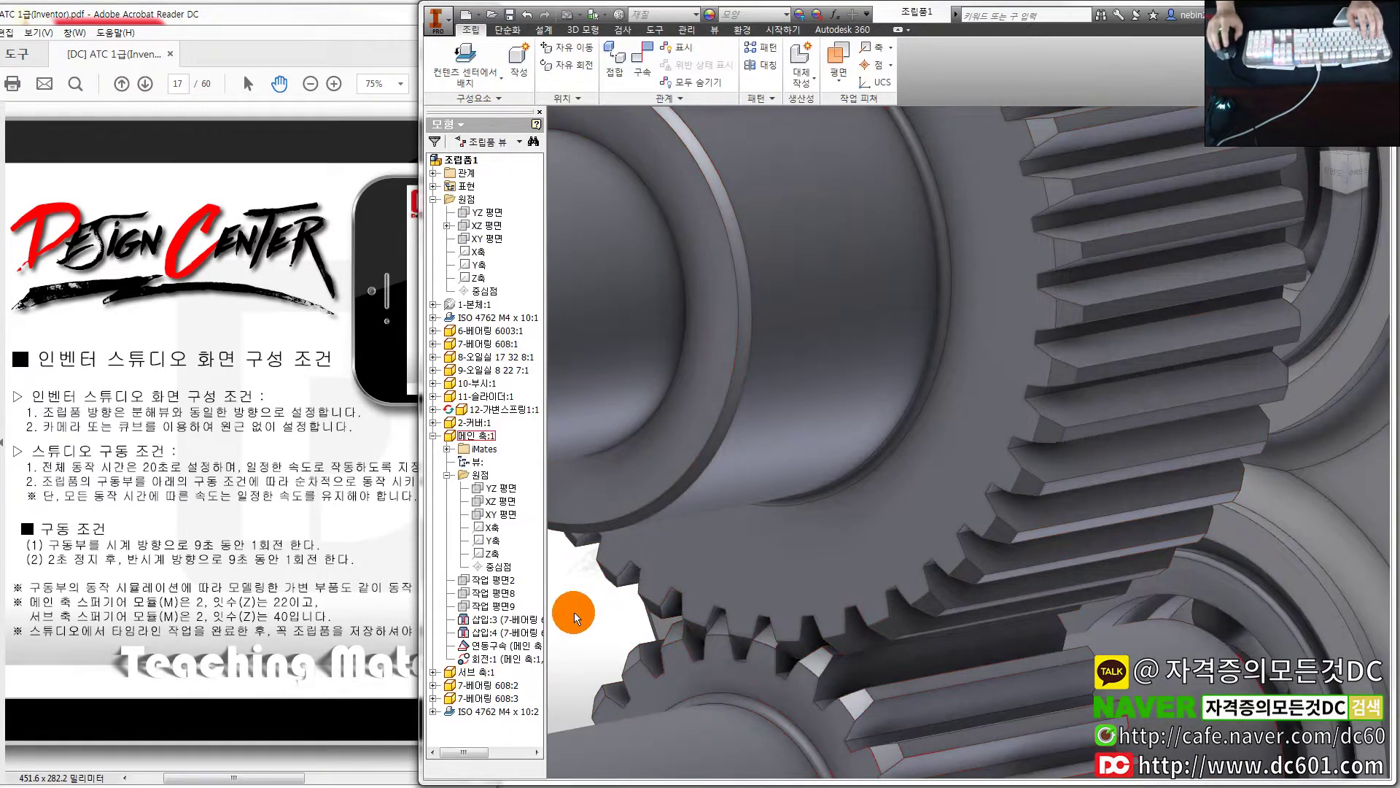
right_click(505, 658)
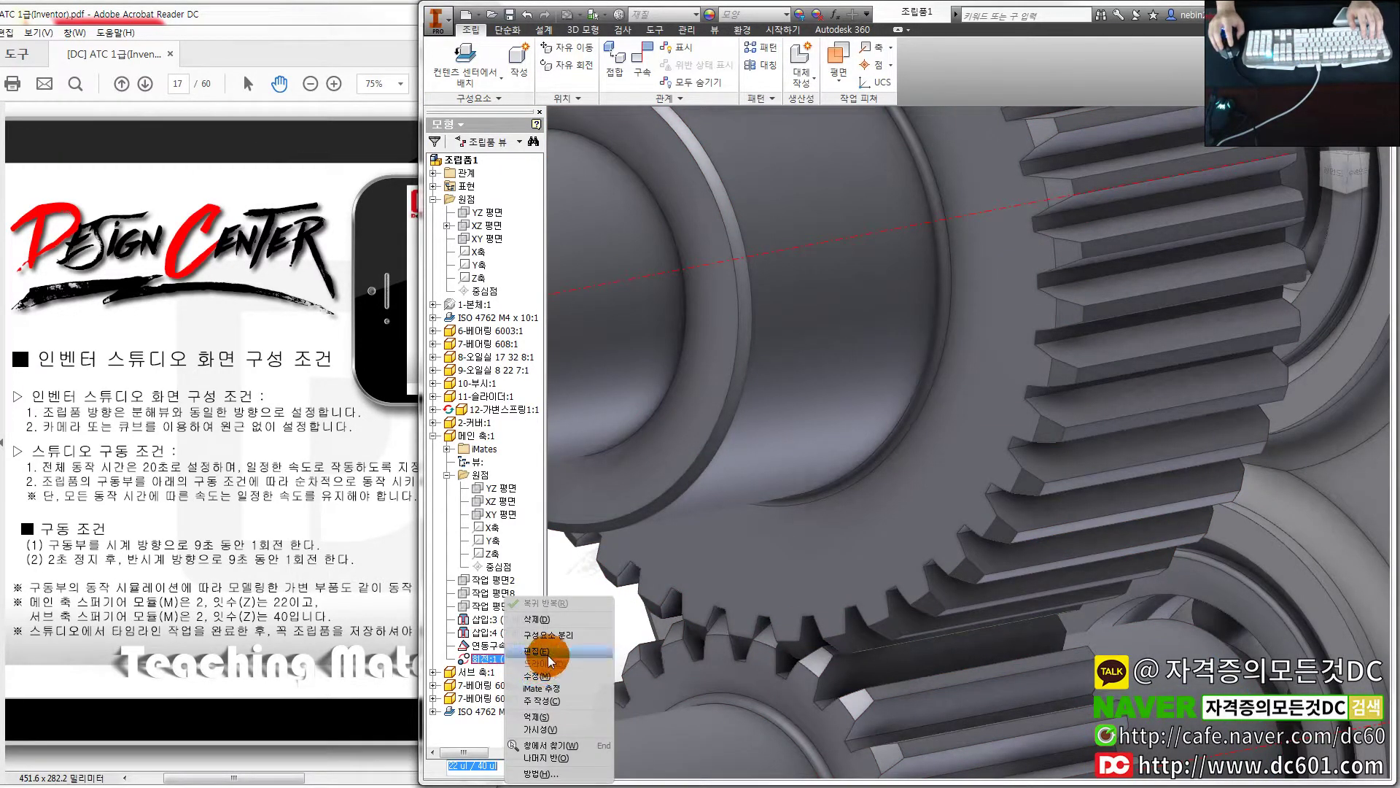
left_click(547, 652)
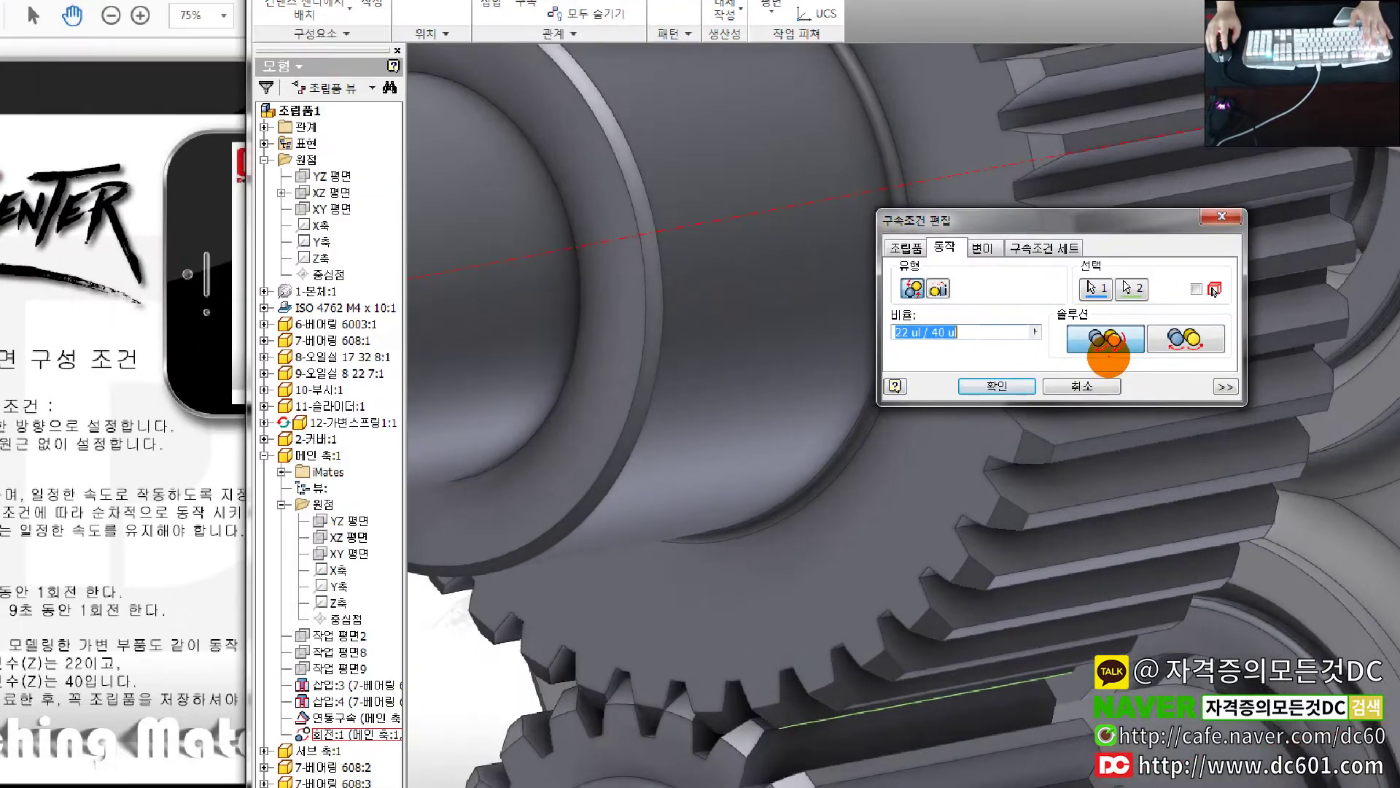
left_click_drag(1036, 350, 1098, 341)
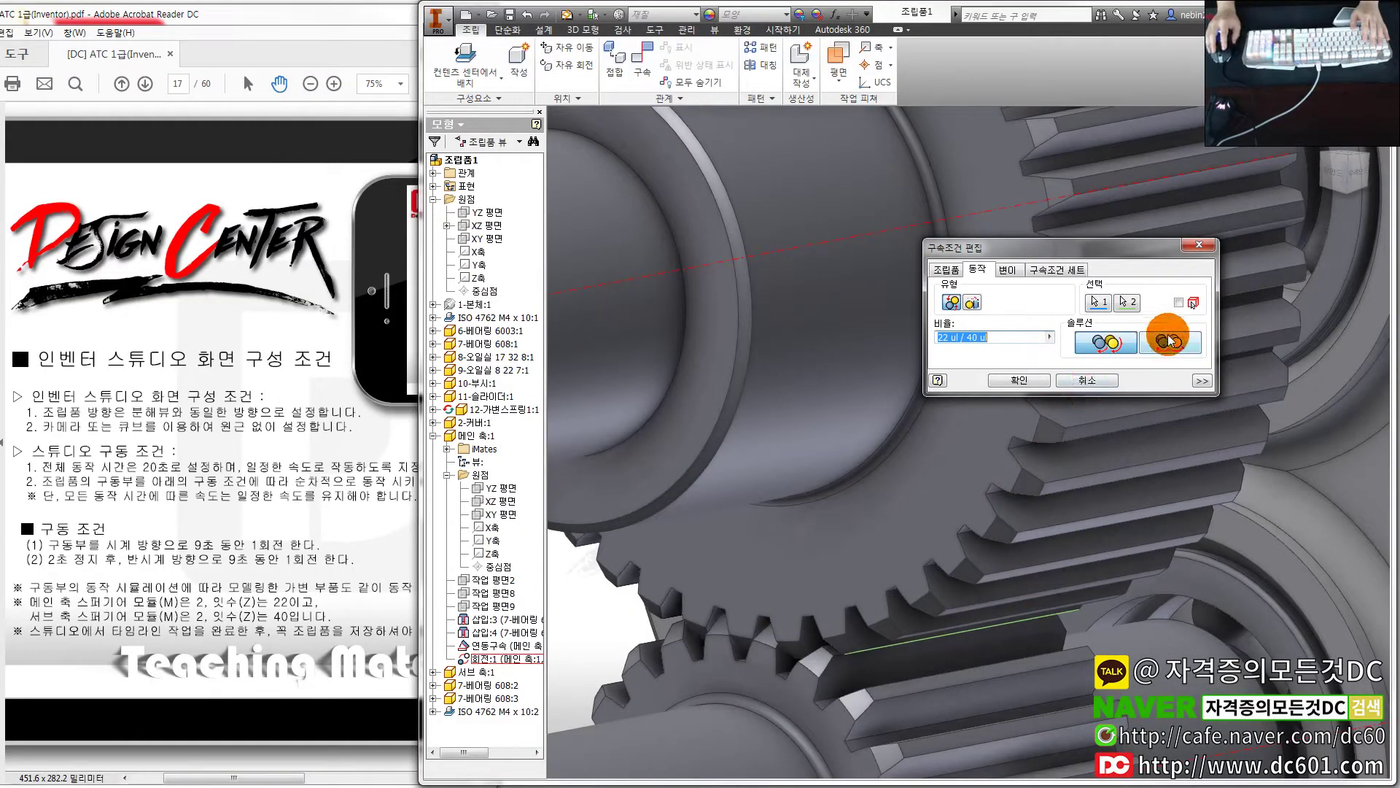
left_click(1038, 382)
left_click(631, 34)
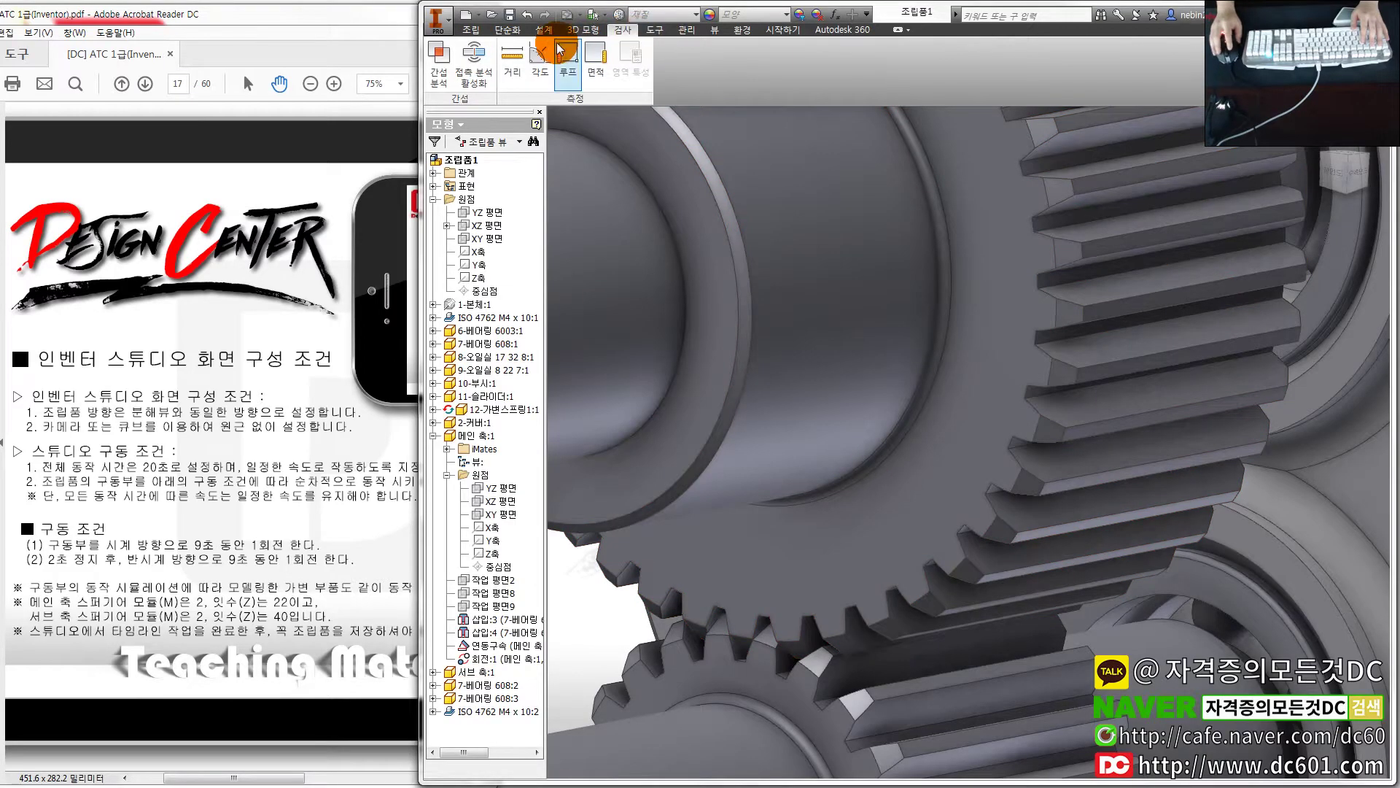
Re-enter Inventor Studio from the Environments tab and move the animation timeline aside
left_click(584, 29)
left_click(654, 30)
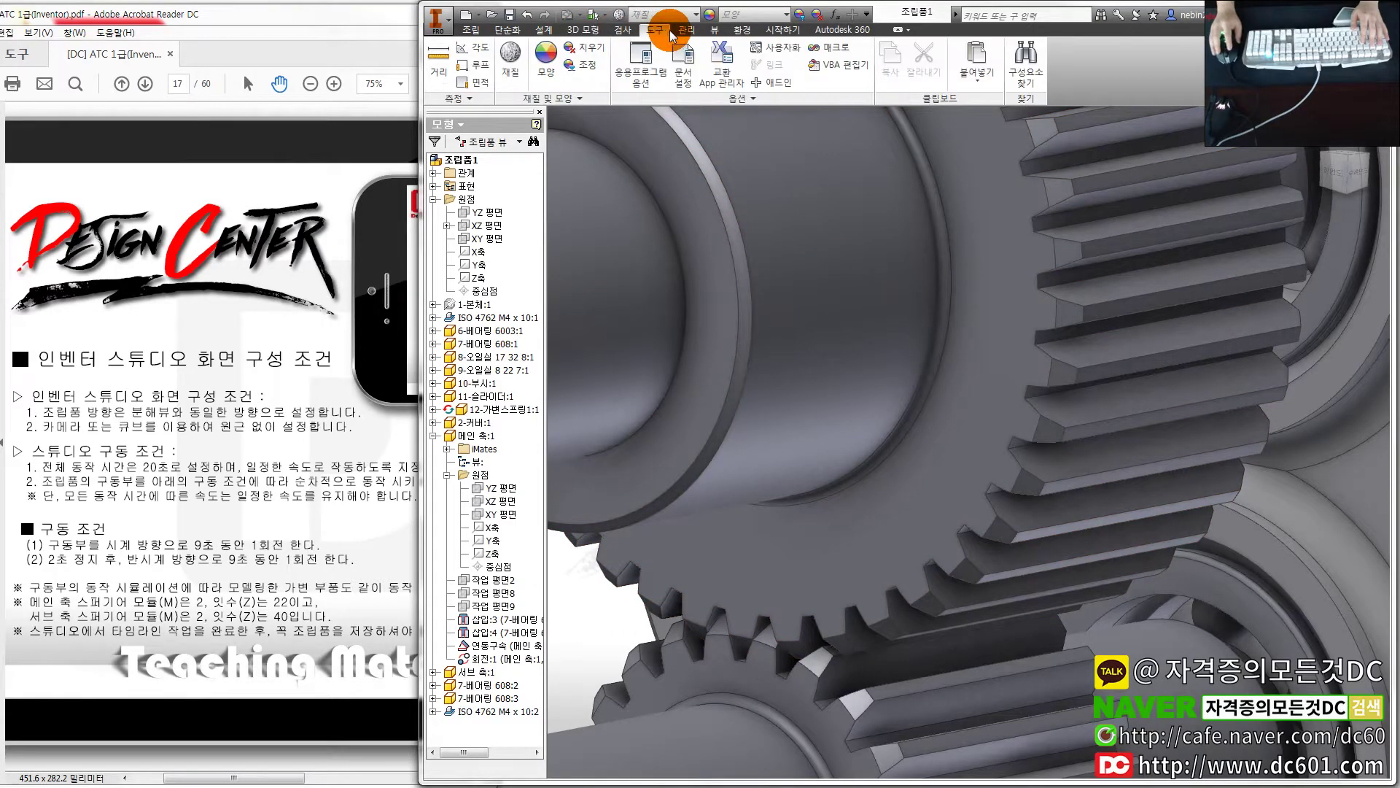
left_click(744, 30)
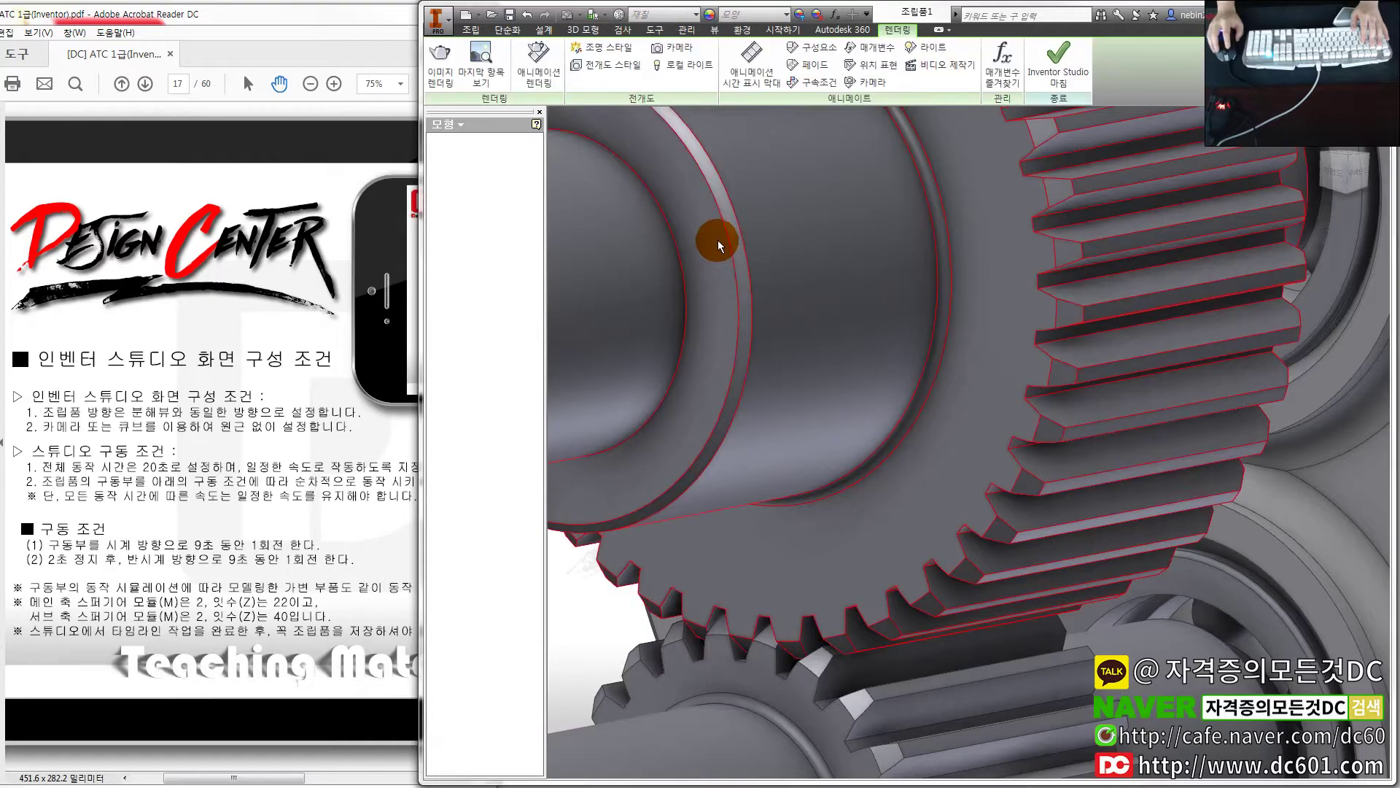
left_click(751, 62)
mouse_move(574, 569)
left_mouse_down()
mouse_move(610, 666)
mouse_move(788, 650)
left_mouse_up()
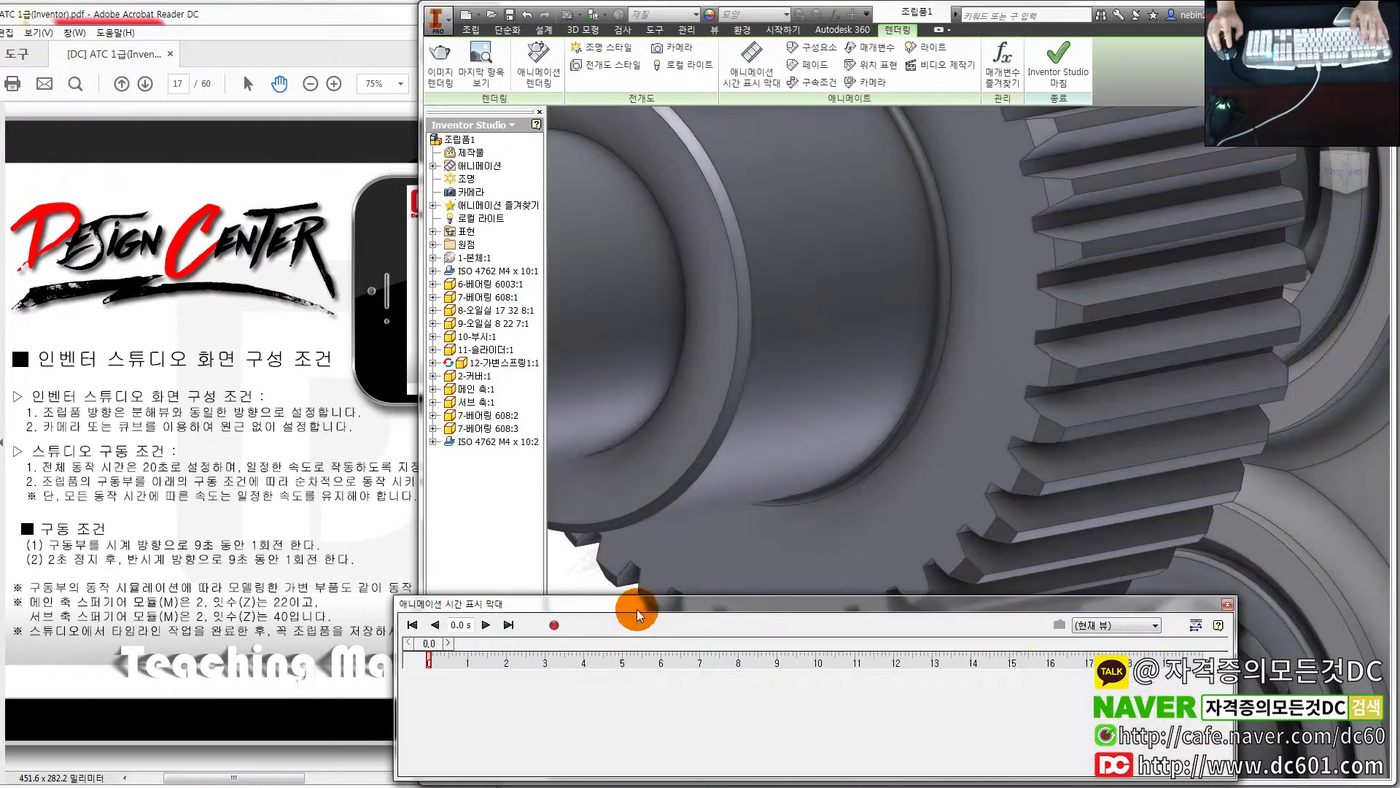
Play the gear animation, pausing at 3.9 s to orbit, then run it through to 20 s
left_click(659, 682)
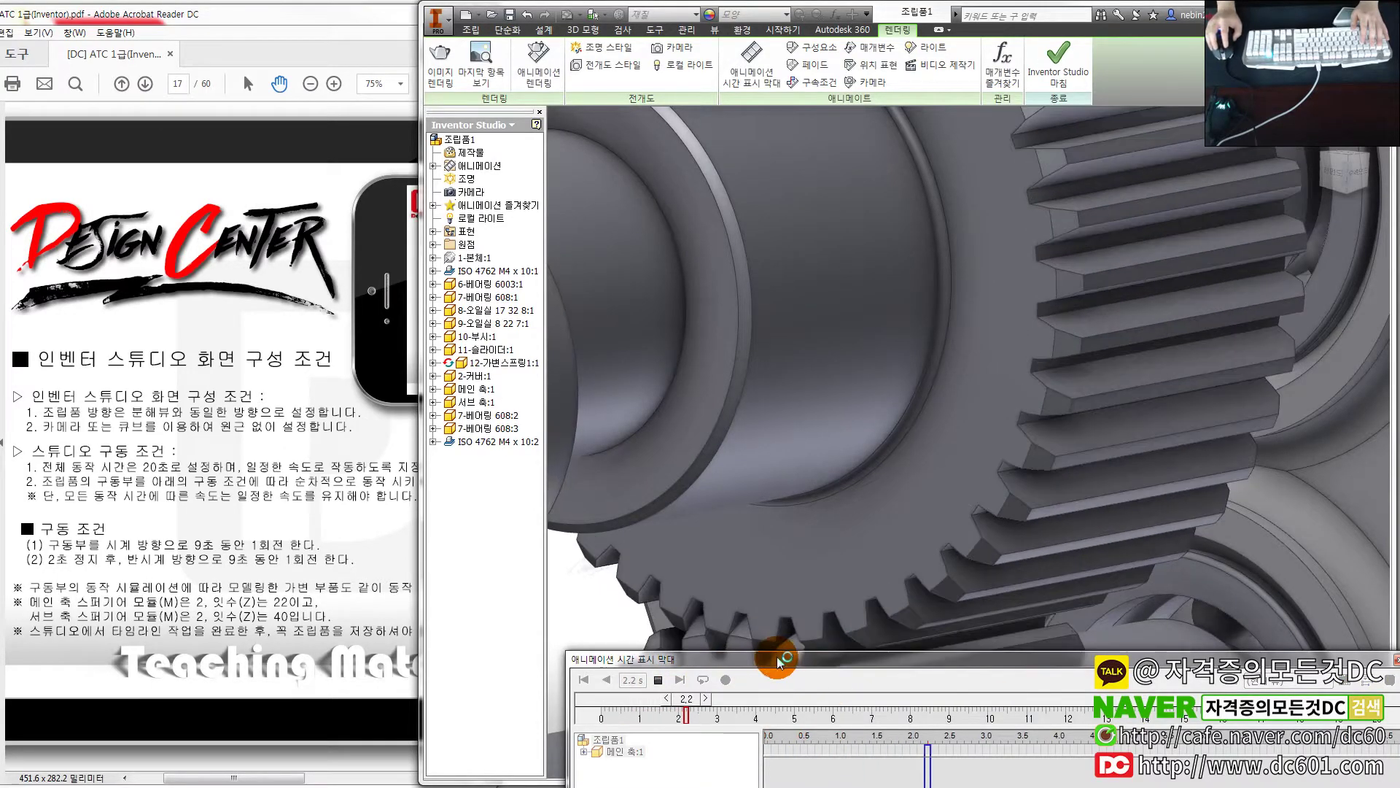
left_click(659, 680)
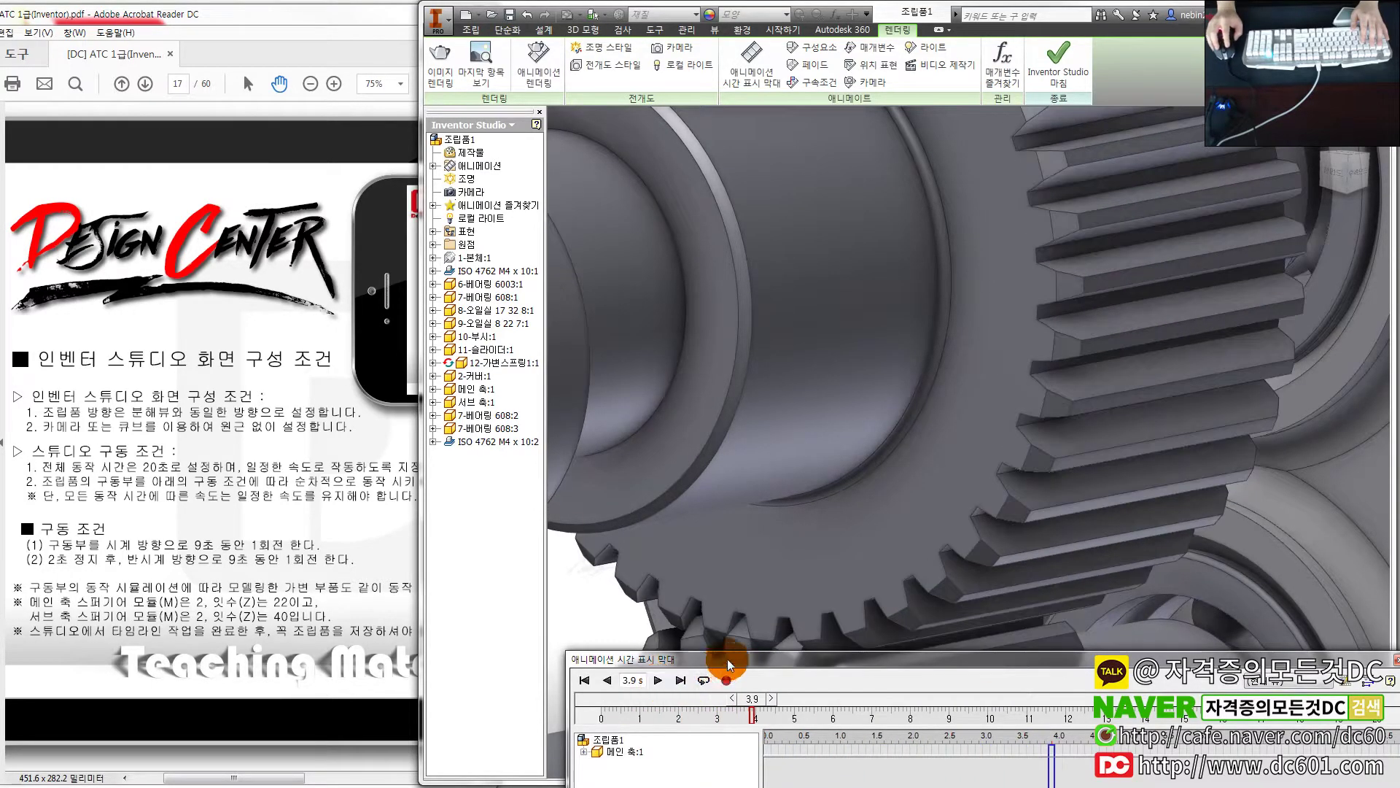
left_click_drag(722, 658, 671, 743)
mouse_move(751, 651)
middle_mouse_down("shift")
mouse_move(798, 594)
mouse_move(794, 618)
middle_mouse_up("shift")
scroll(795, 618, "up", 3)
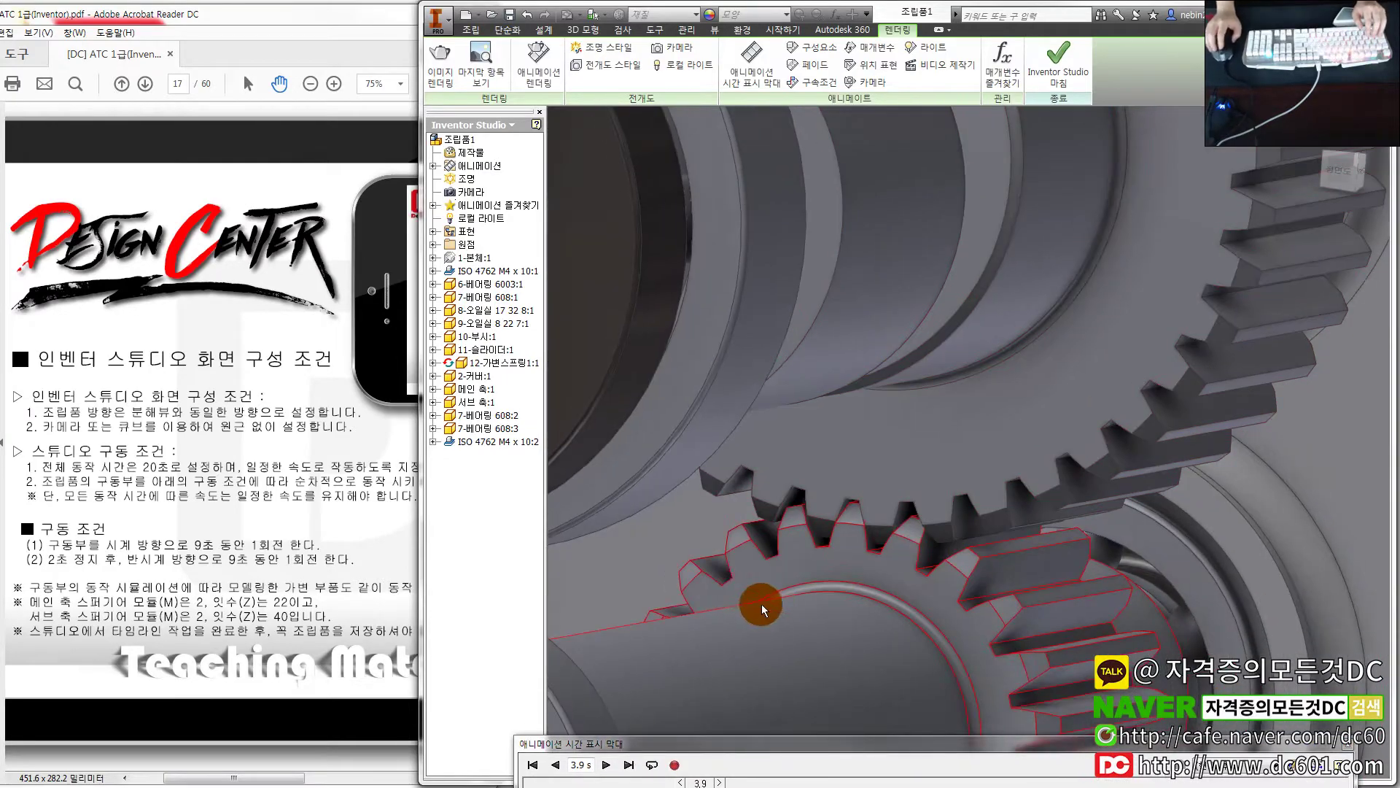
left_click(606, 764)
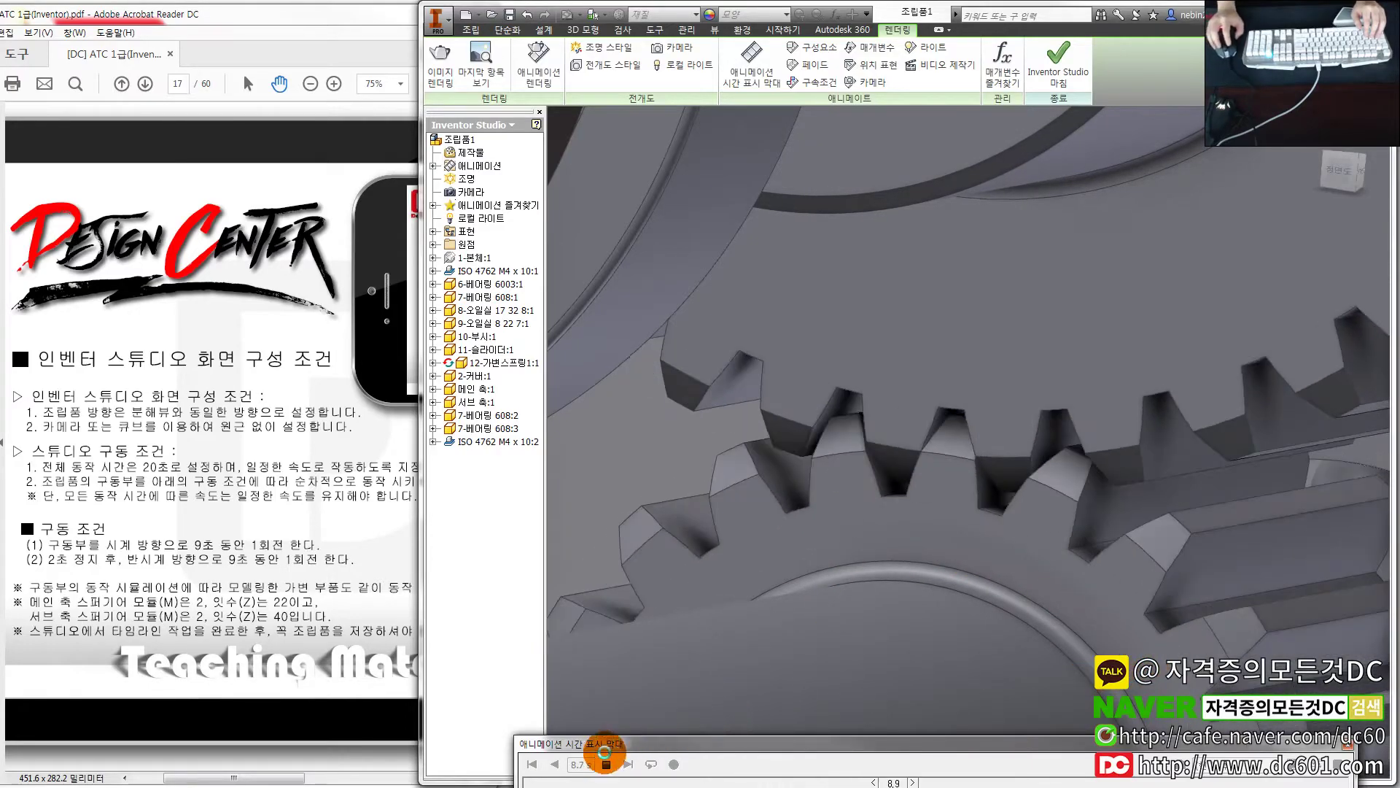
left_click(604, 764)
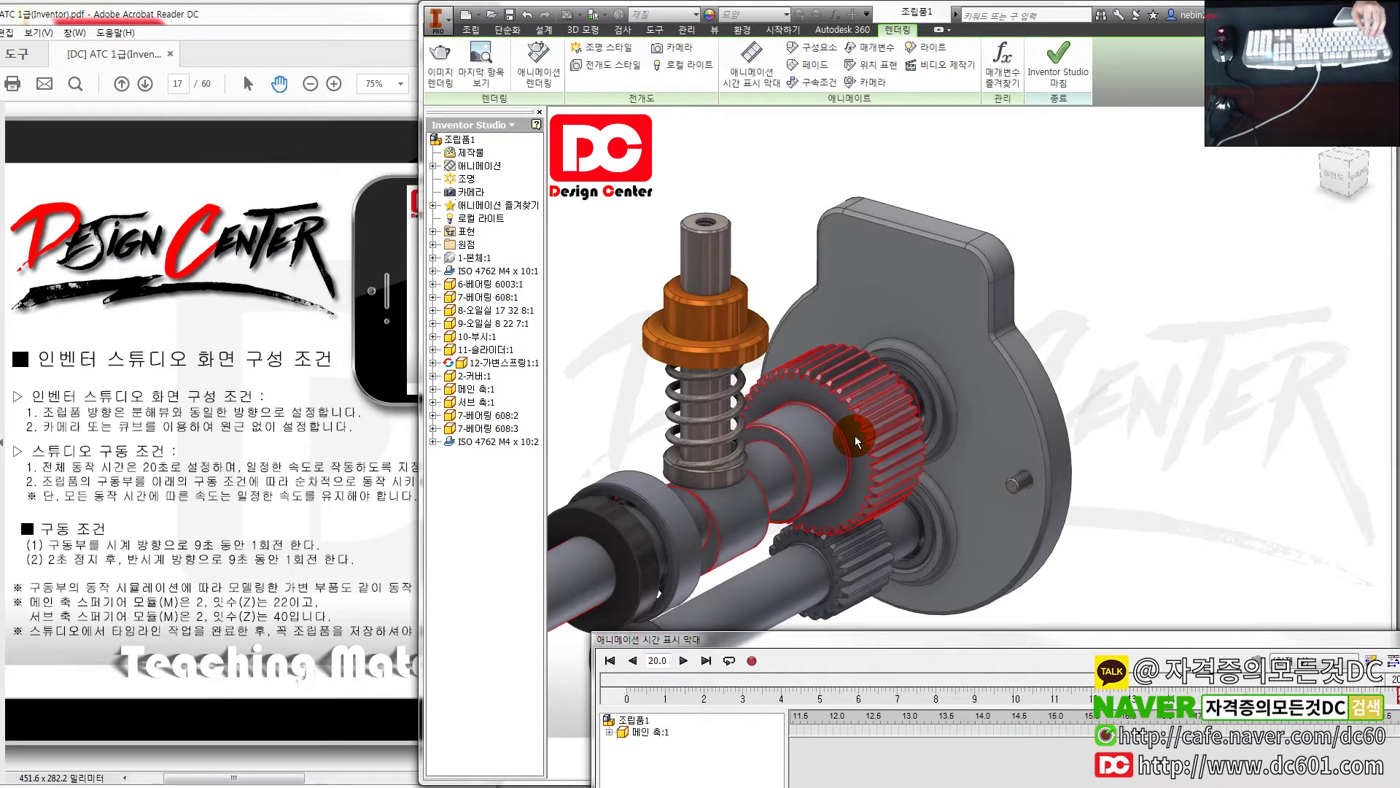
mouse_move(854, 438)
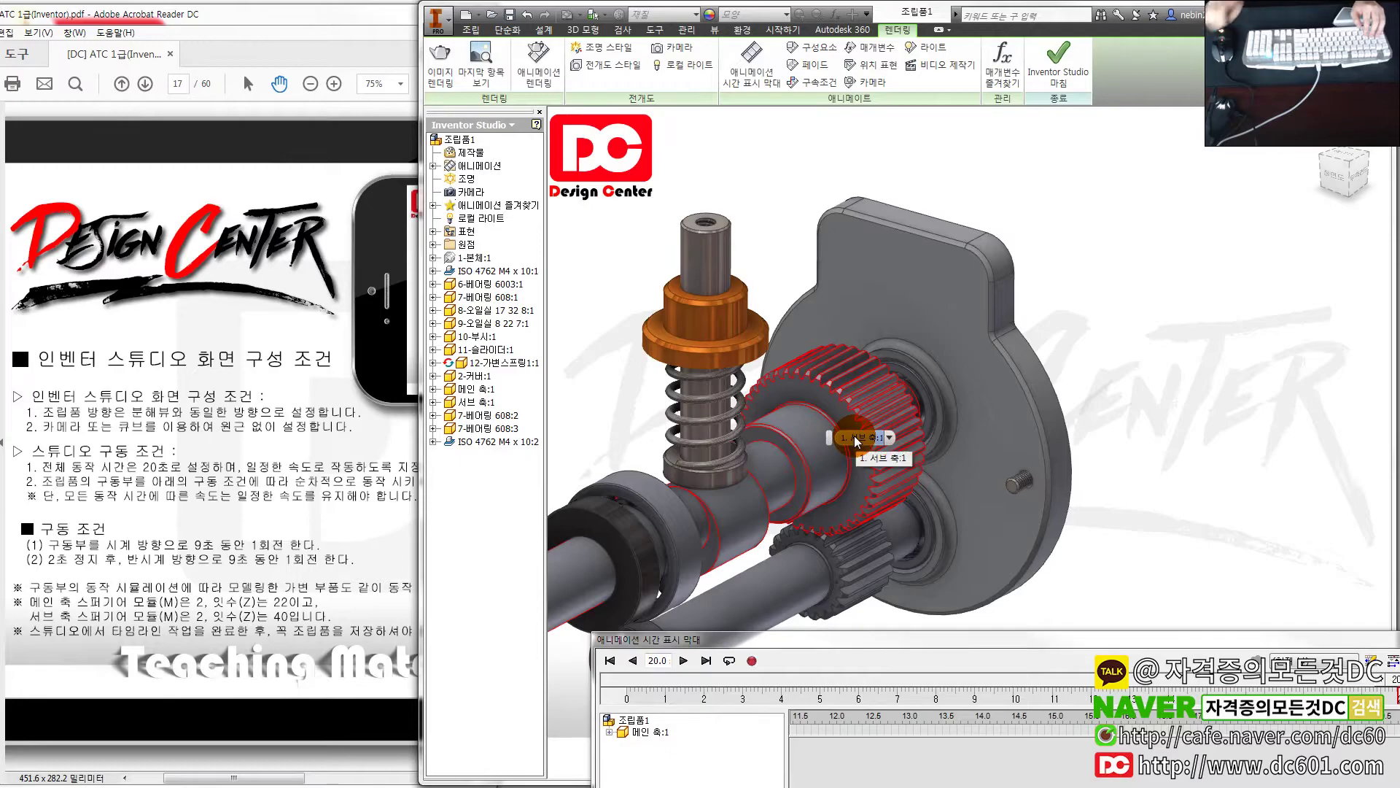
Close the animation timeline panel
left_click_drag(1263, 648, 1243, 612)
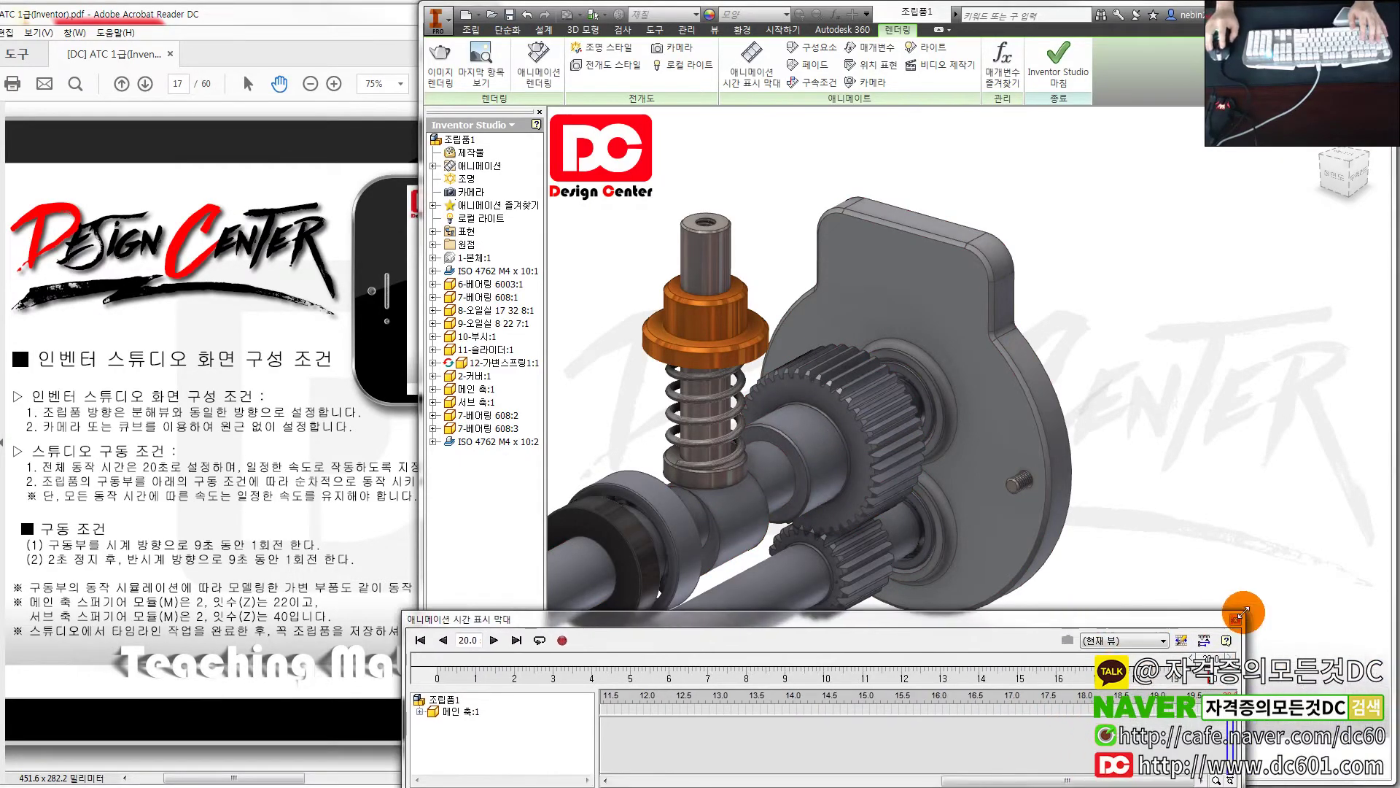
left_click(1243, 620)
scroll(886, 514, "up", 3)
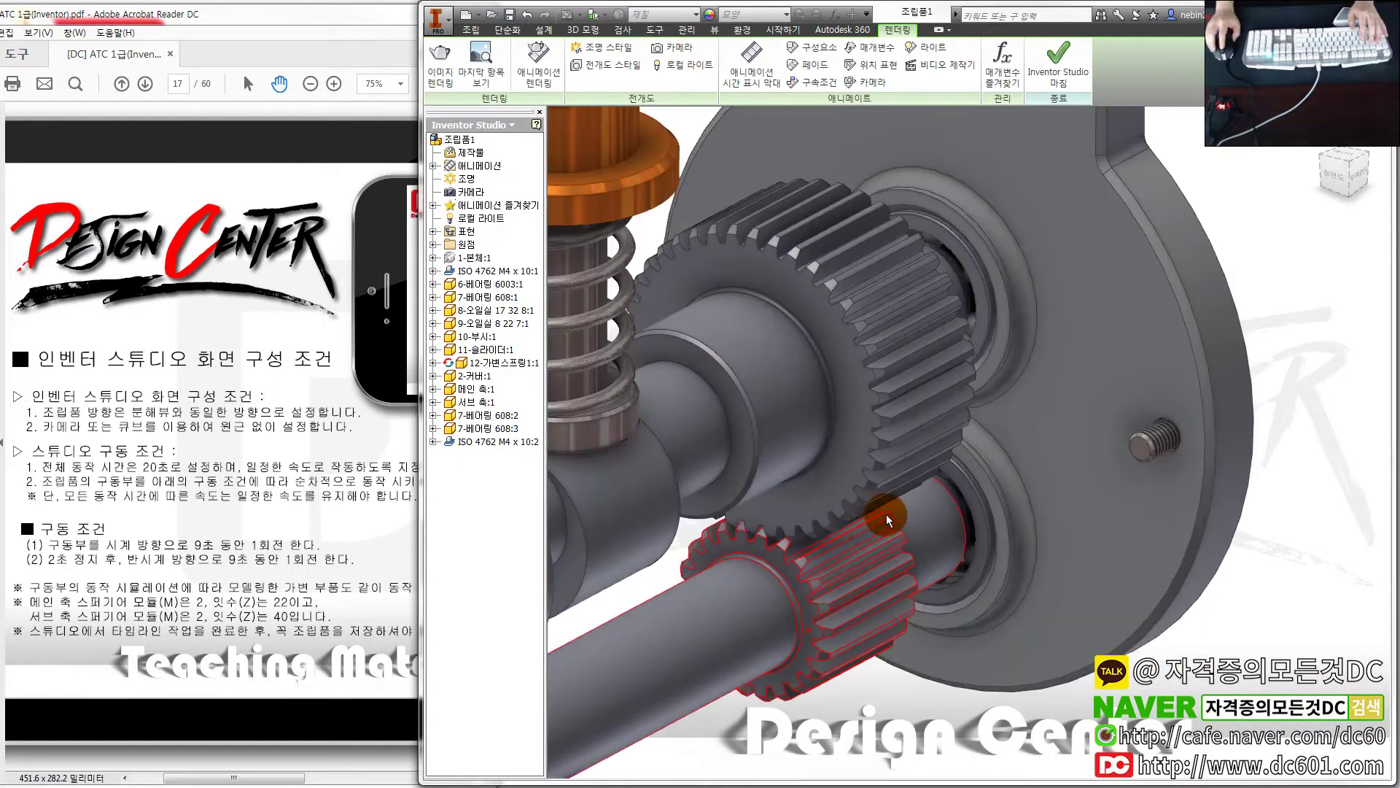
scroll(931, 554, "down", 3)
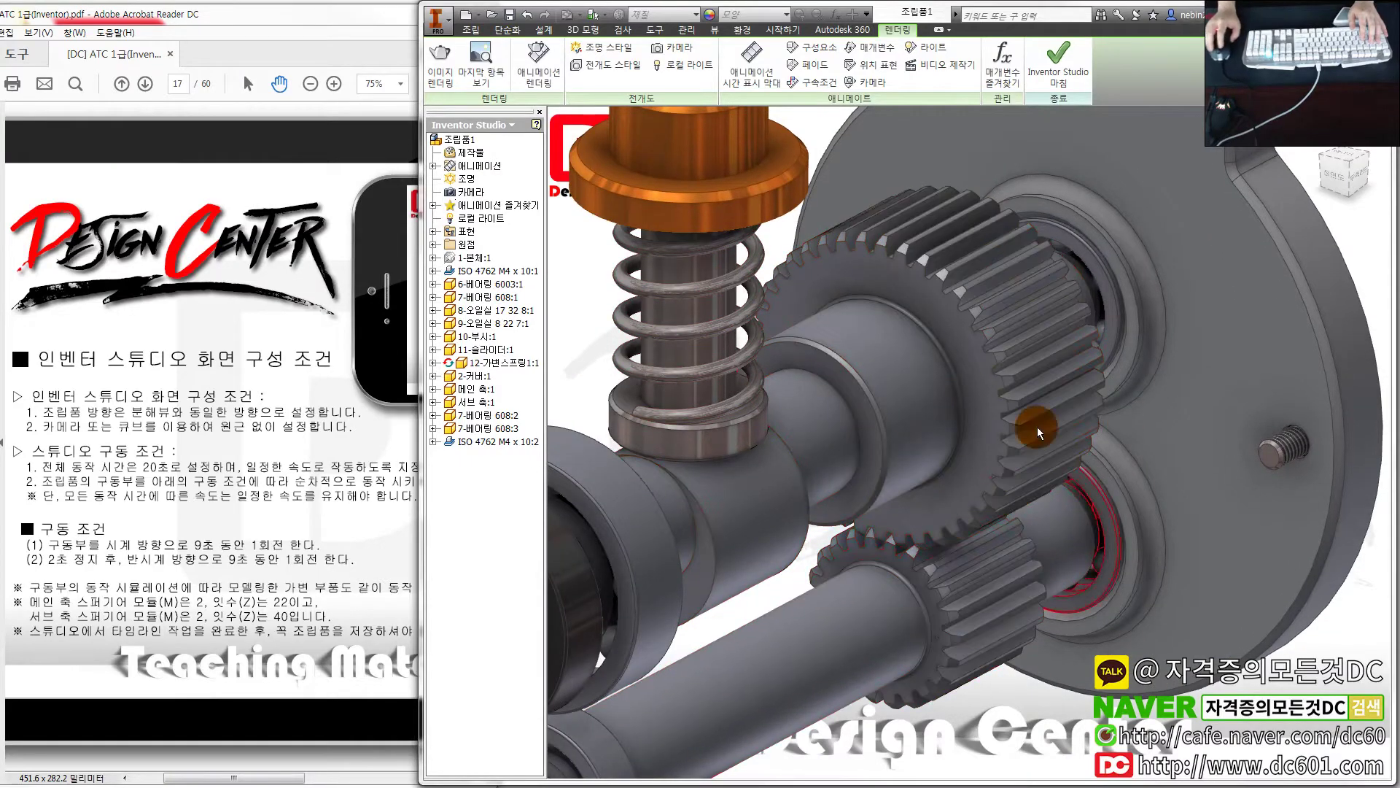
Open the large gear's part, 4-서브축.ipt, on its own
right_click(954, 580)
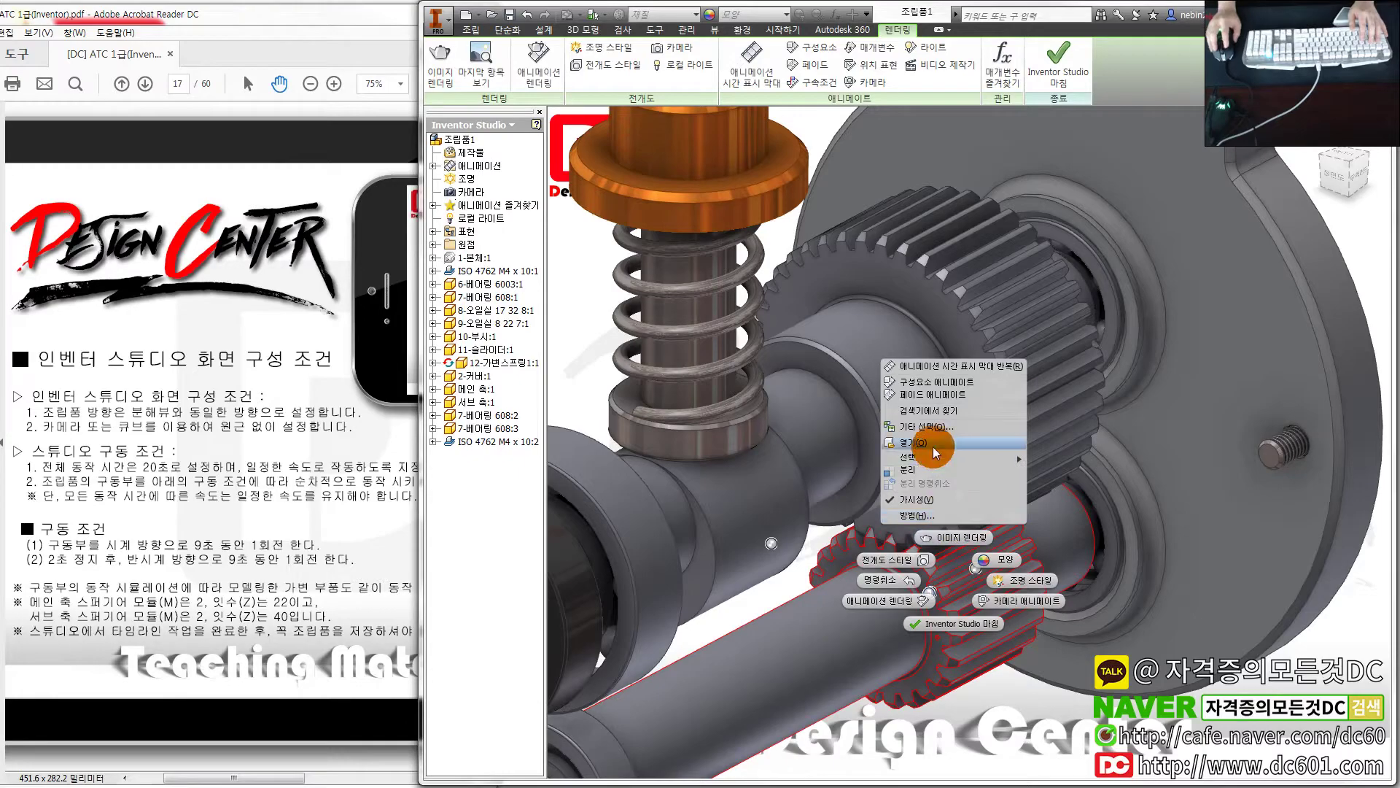
key("Escape")
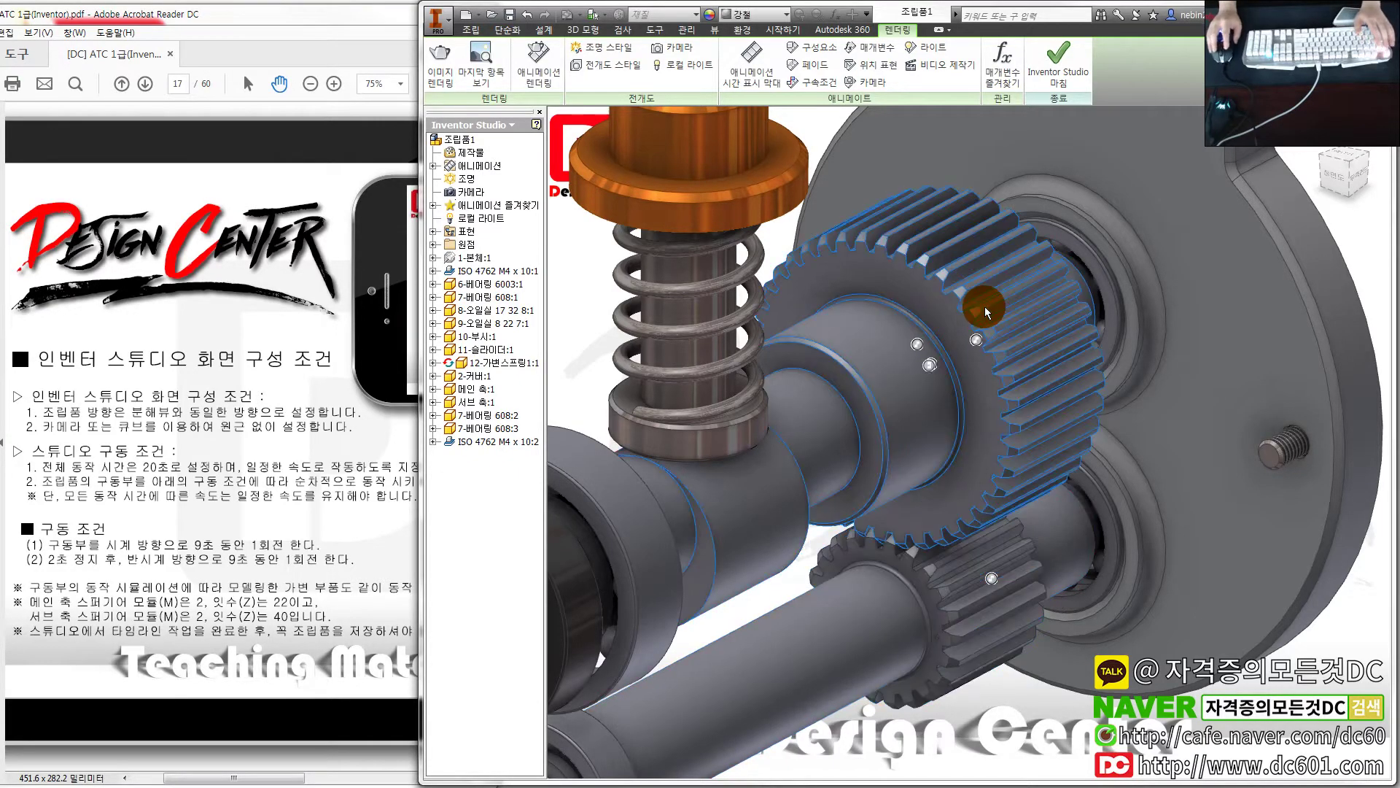
right_click(984, 309)
left_click(939, 445)
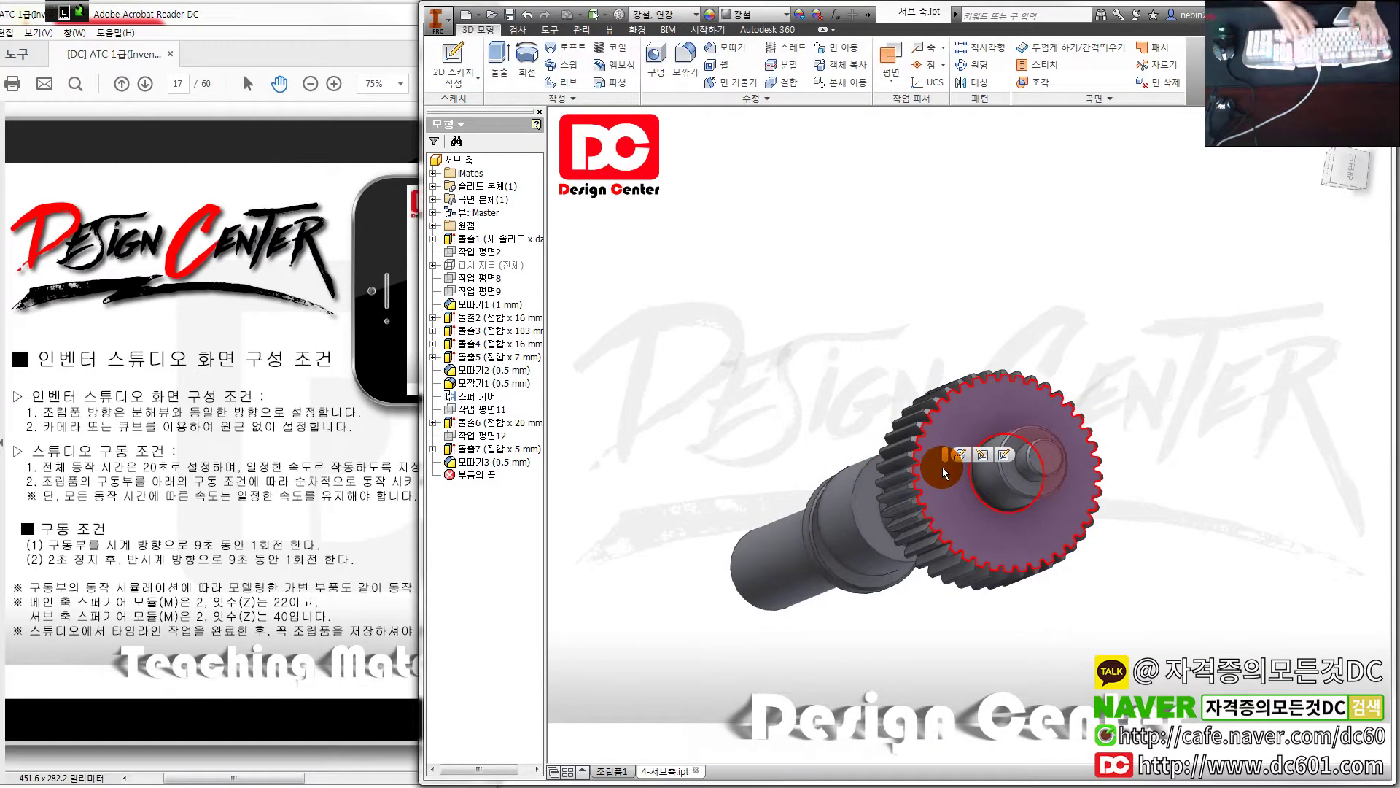
Sketch a square profile on the gear's side face and attempt a through-all extrusion
left_click(942, 467)
left_click(940, 466)
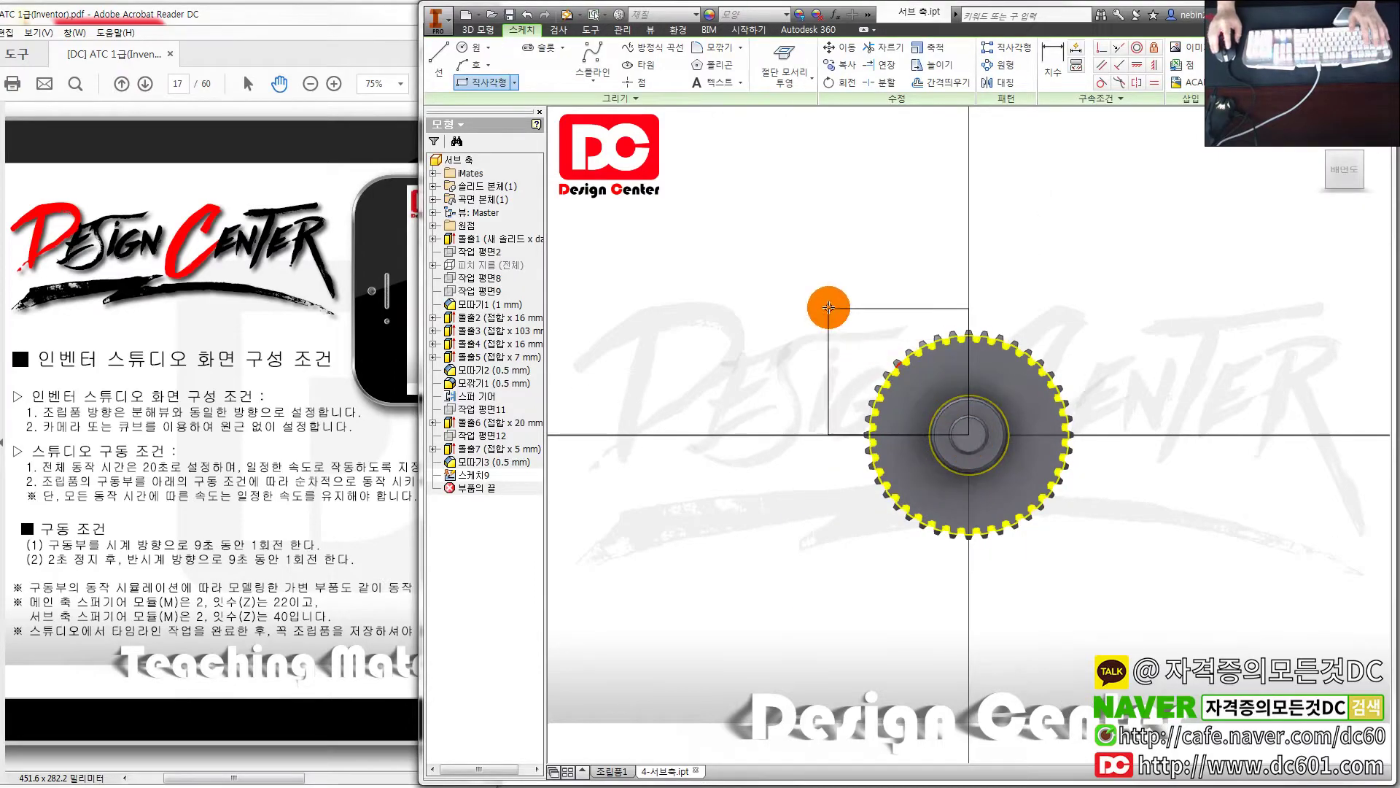
mouse_move(828, 306)
right_mouse_down()
mouse_move(903, 369)
mouse_move(905, 511)
right_mouse_up()
middle_click_drag(898, 553, 766, 573, "shift")
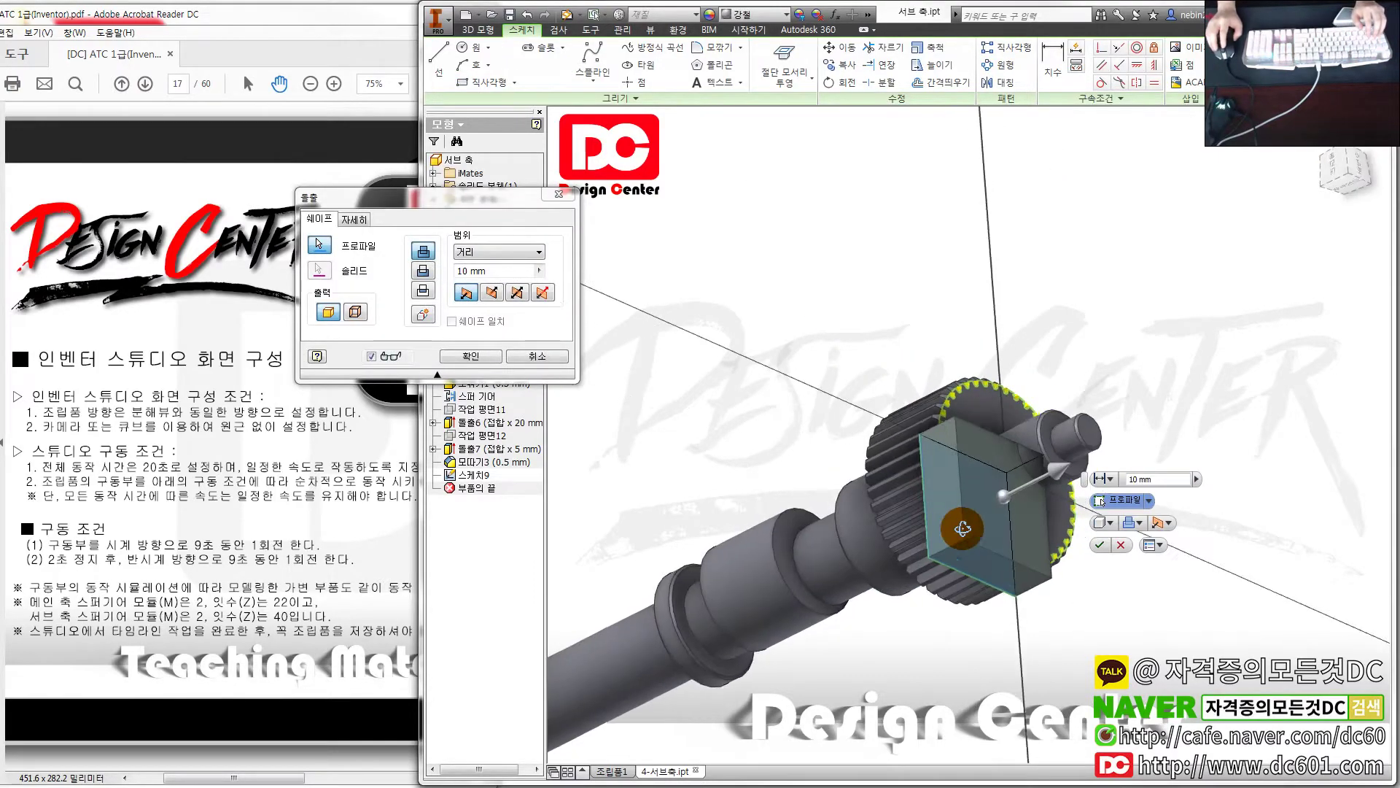
left_click(499, 251)
left_click(474, 318)
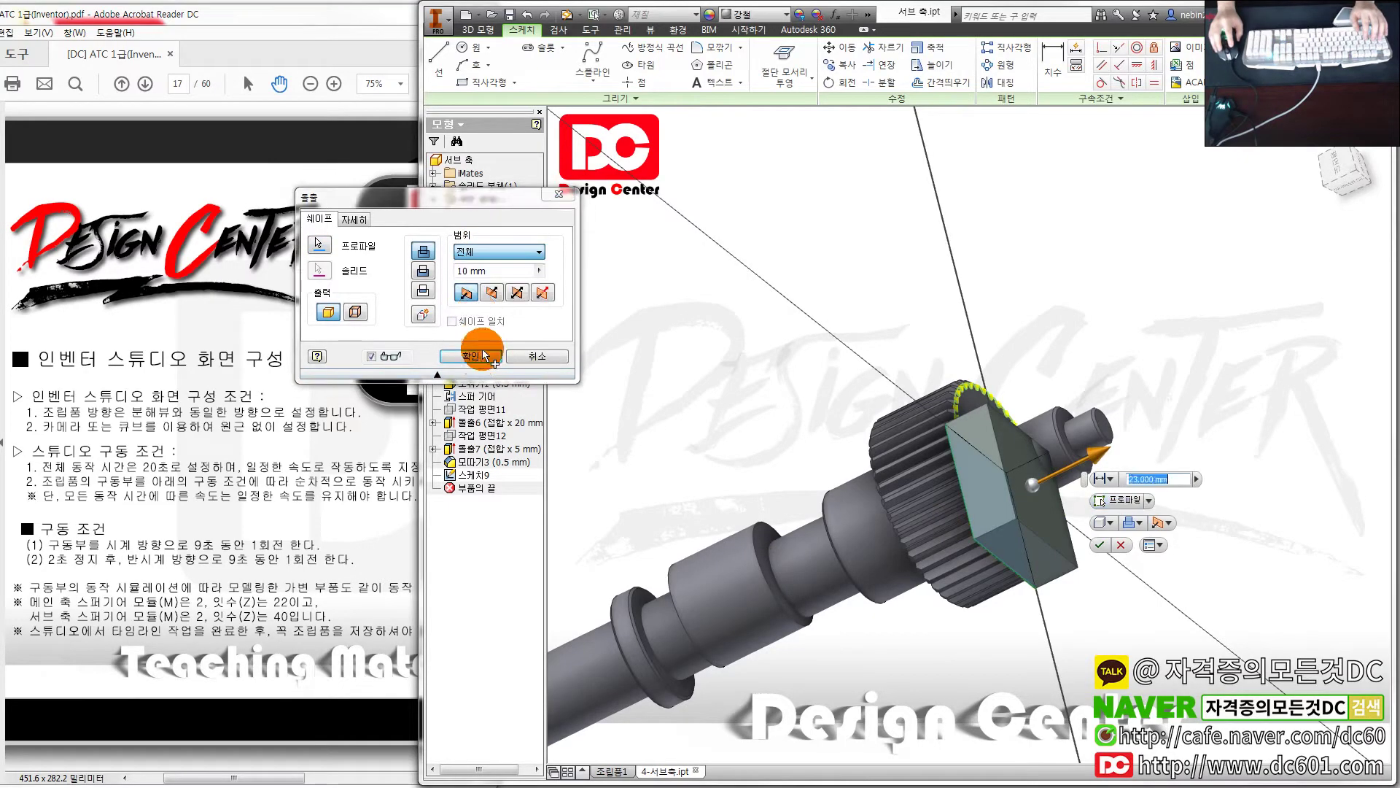
left_click(479, 357)
key("Return")
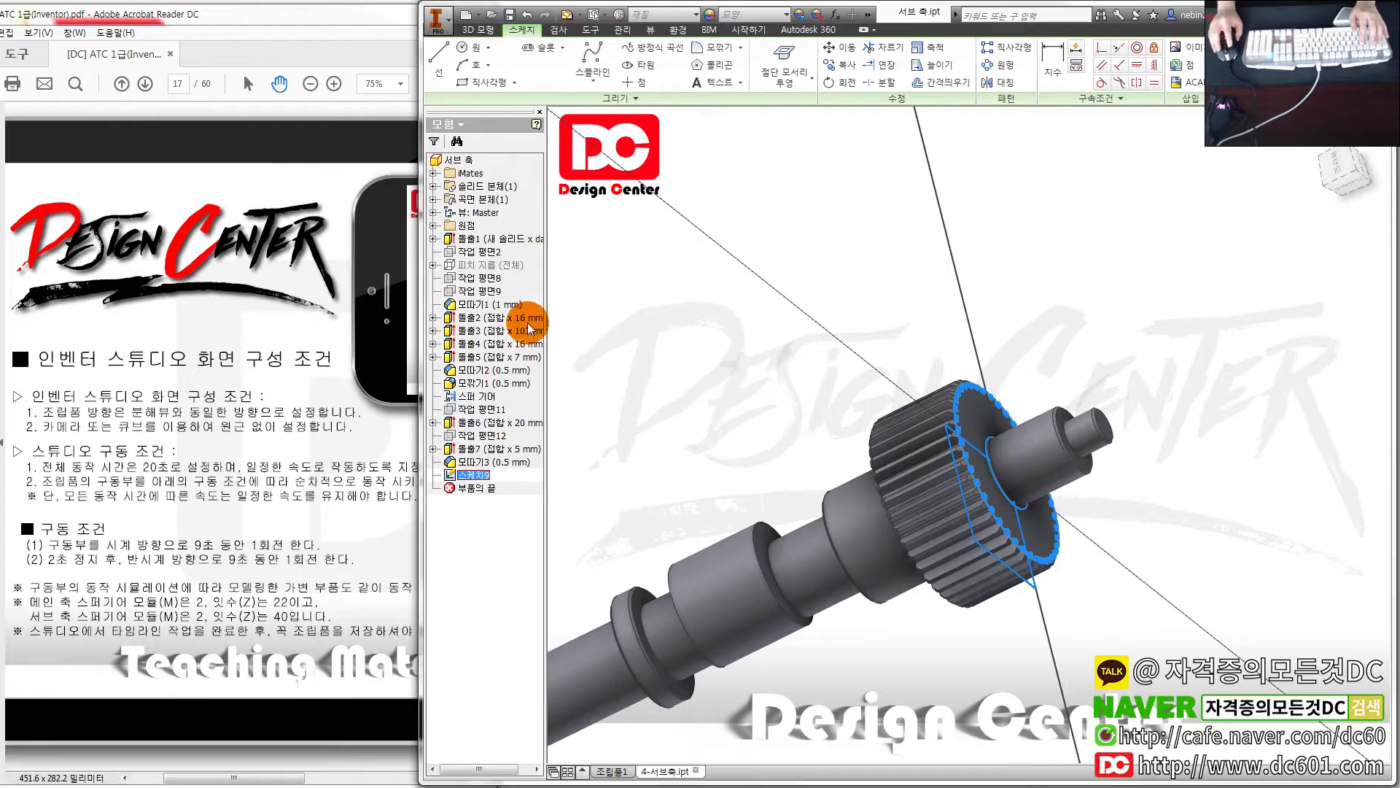
Set up a through-all cut extrusion from 스케치9 and pick its profile
left_click(486, 475)
key("e")
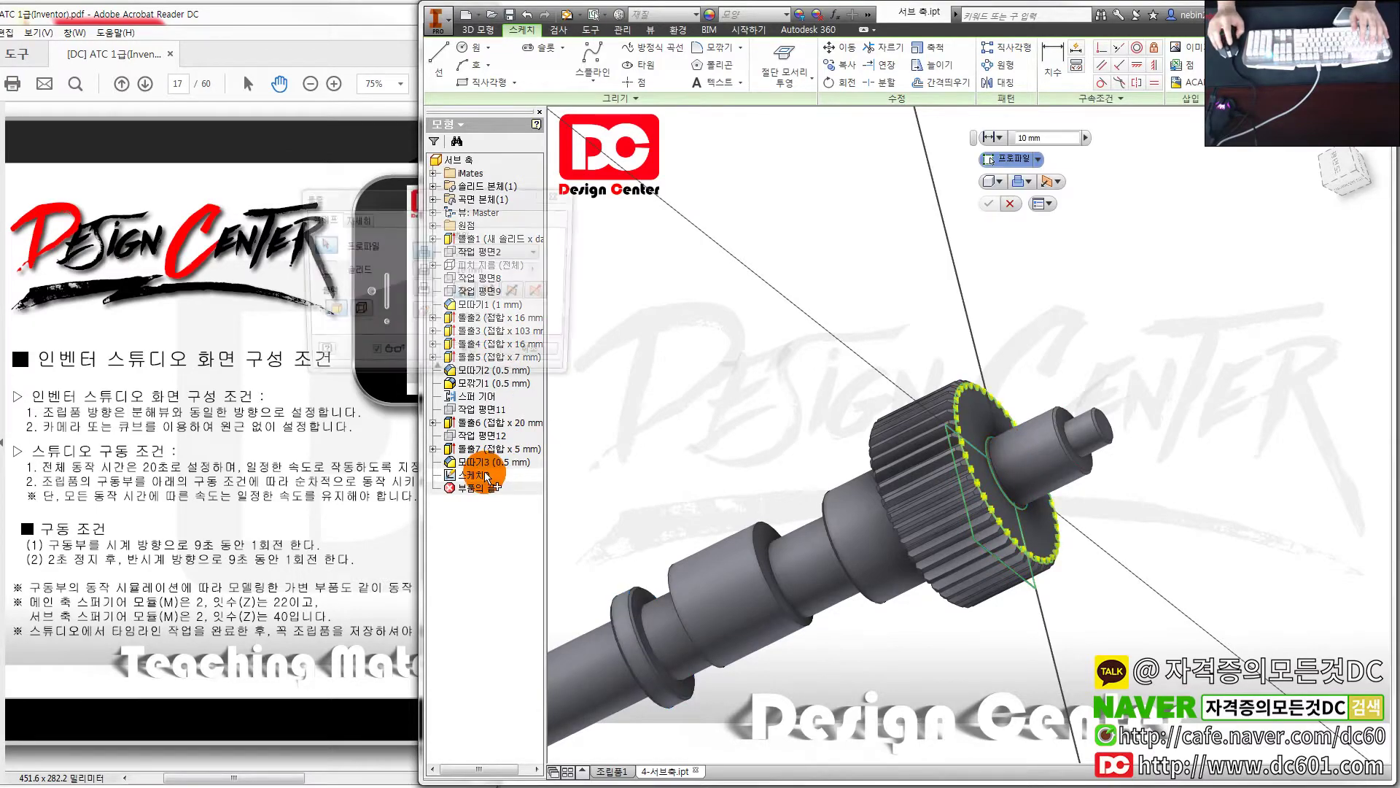
left_click(423, 270)
left_click(489, 251)
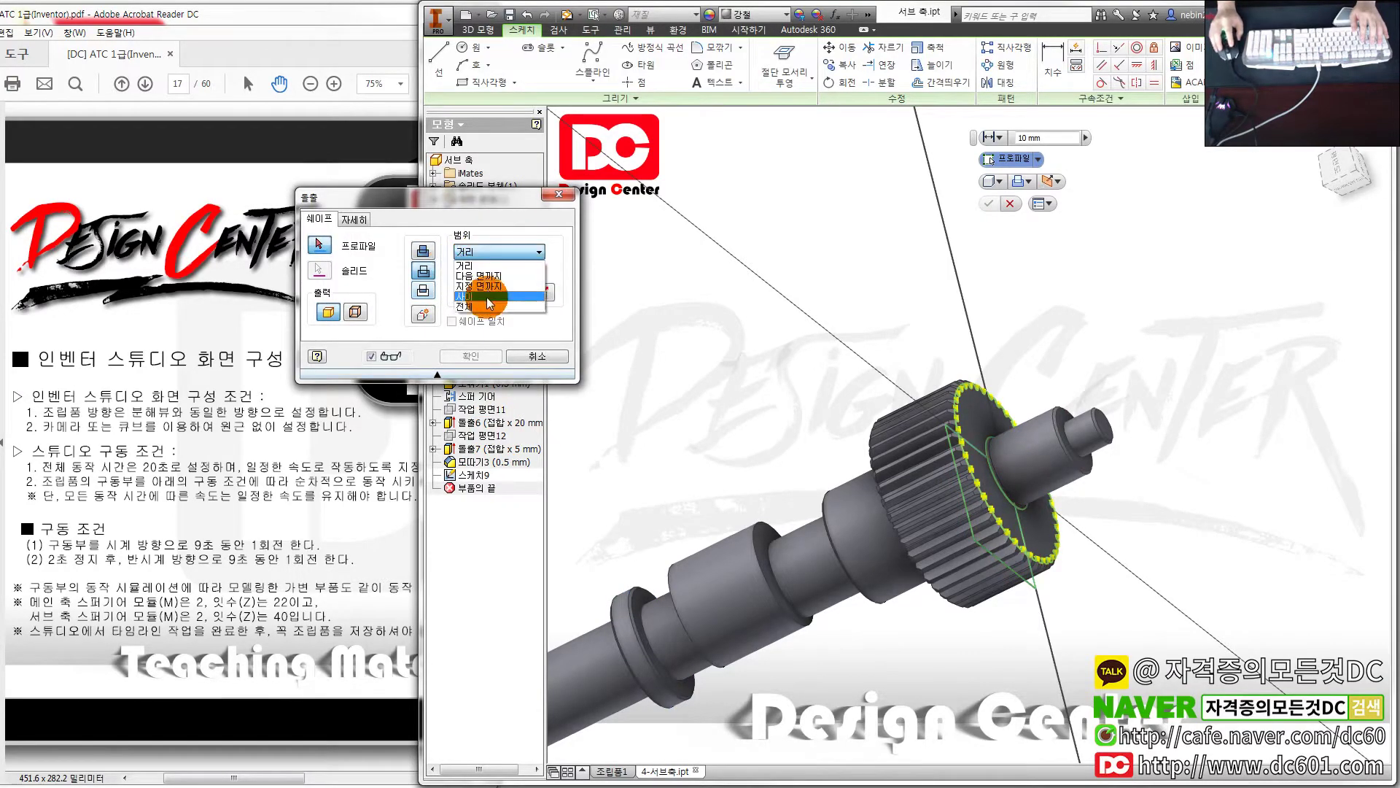
left_click(483, 312)
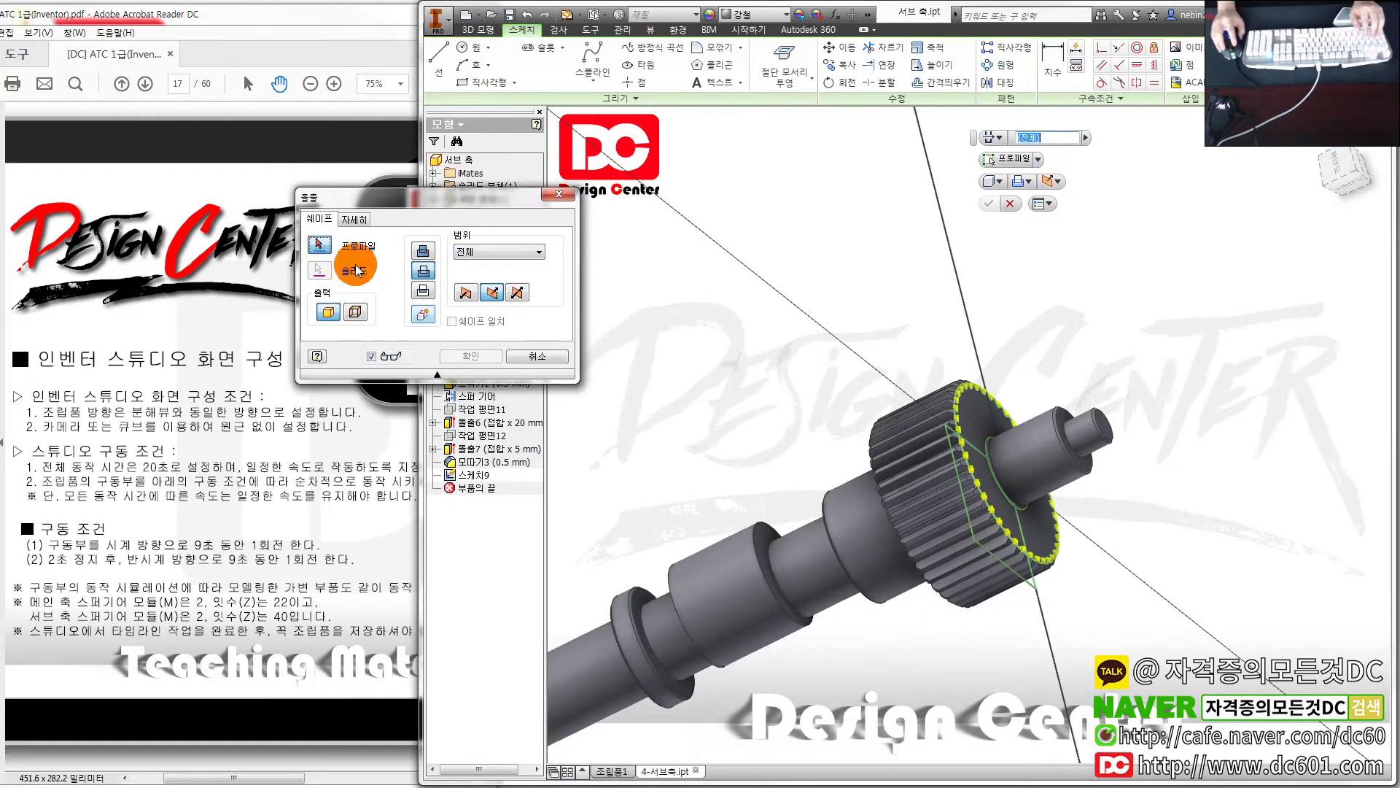
key("F6")
left_click(838, 503)
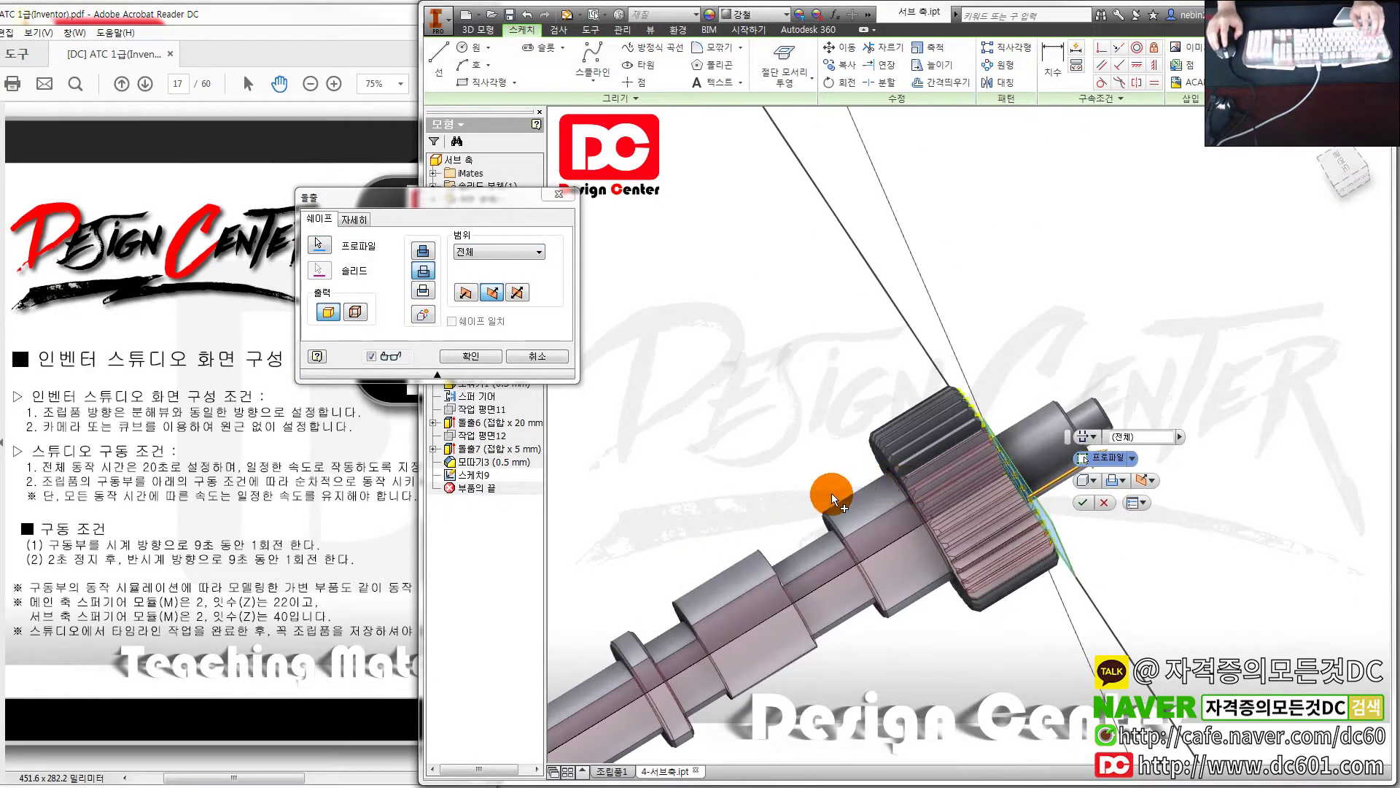
middle_click_drag(839, 503, 859, 453, "shift")
Apply a 20 mm cut to the sub-shaft gear and return to the 조립품1 assembly
left_click(471, 252)
type("20")
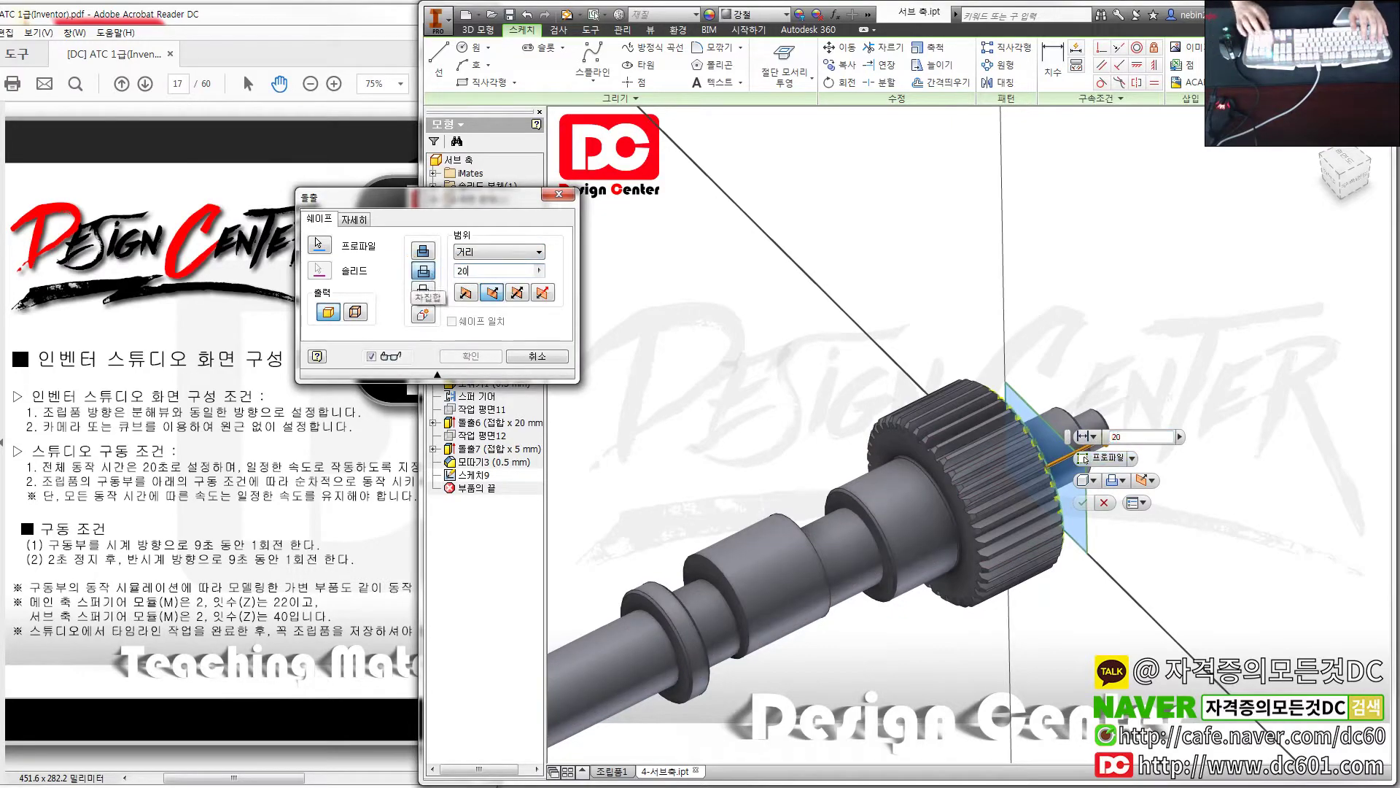
left_click(413, 281)
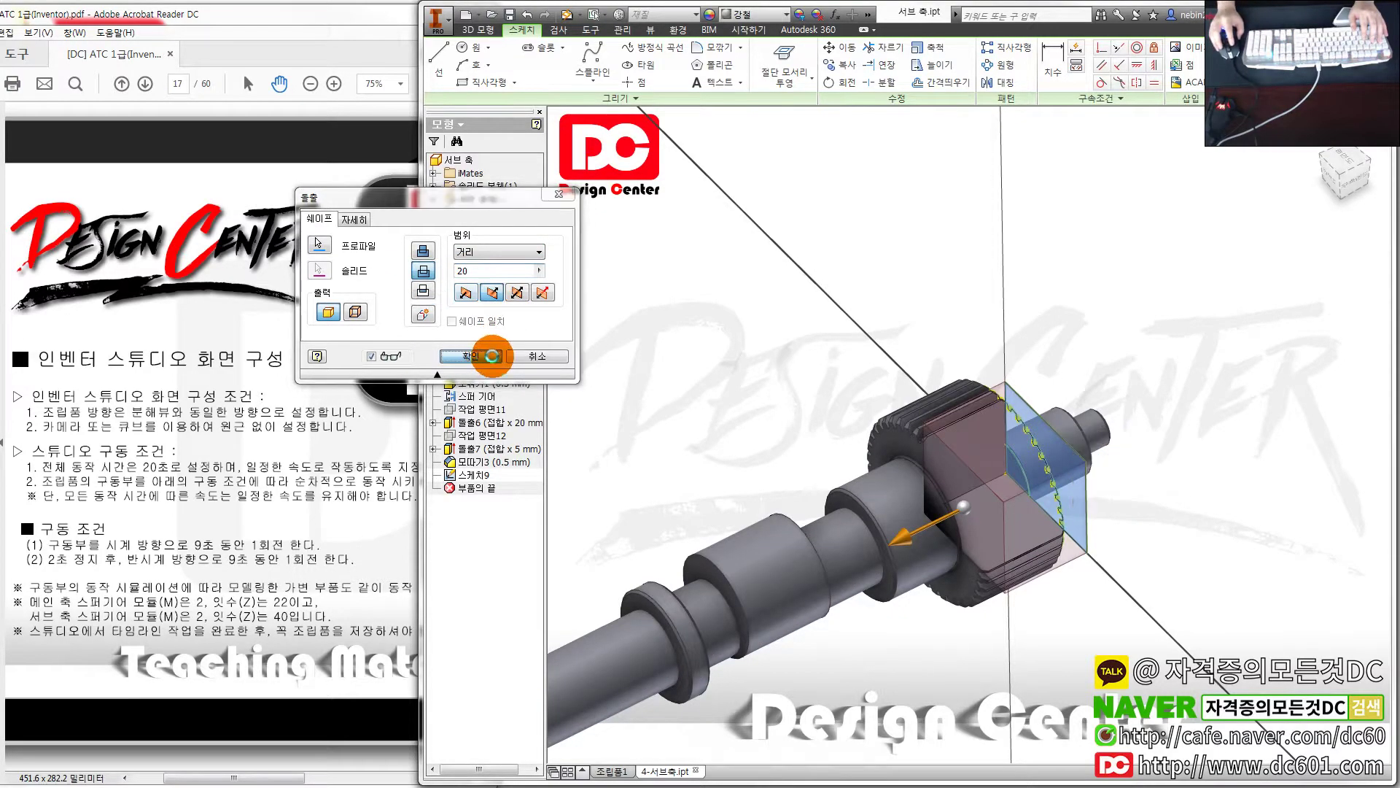
left_click(481, 355)
left_click(611, 771)
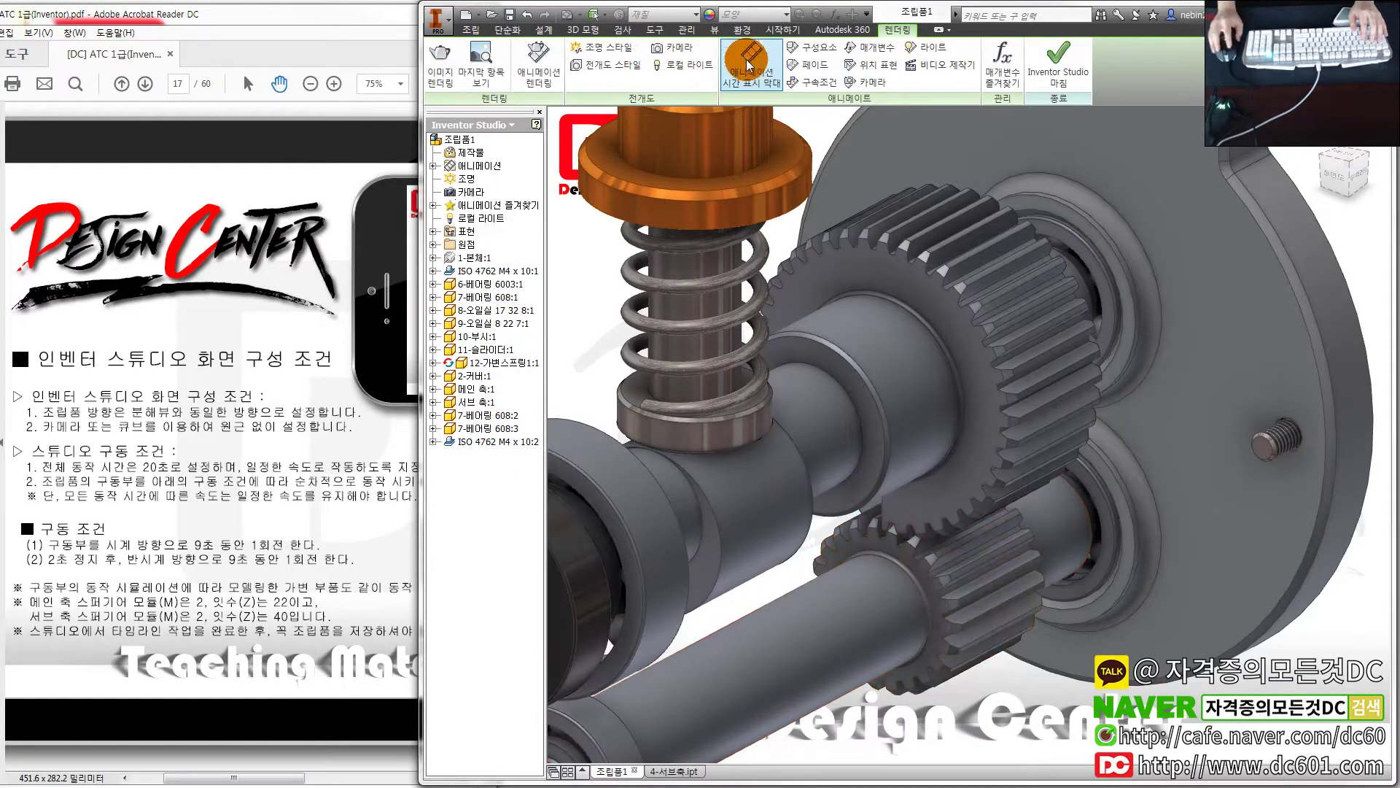
Open the animation timeline, play the gear animation, then stop and rewind it
left_click(746, 59)
scroll(724, 401, "down", 2)
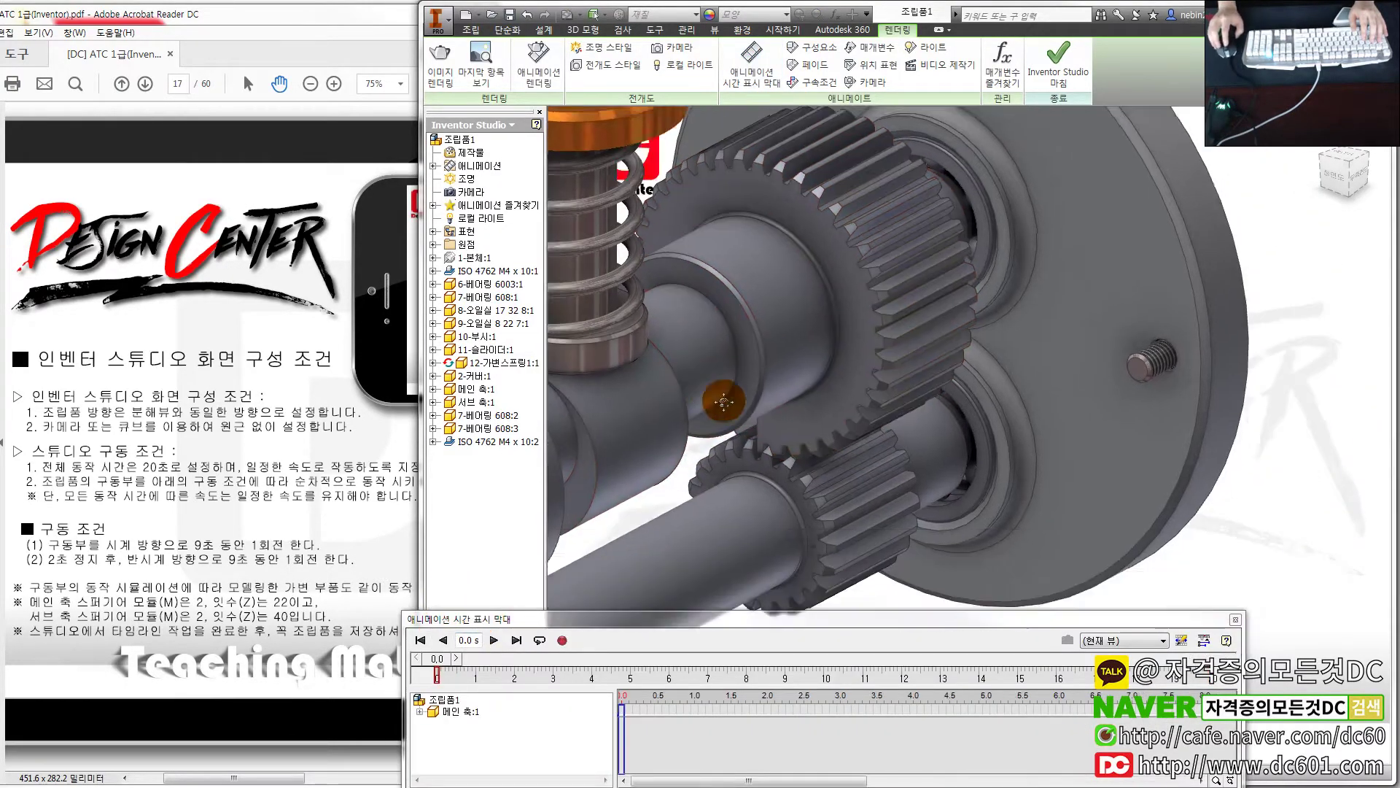
left_click(493, 640)
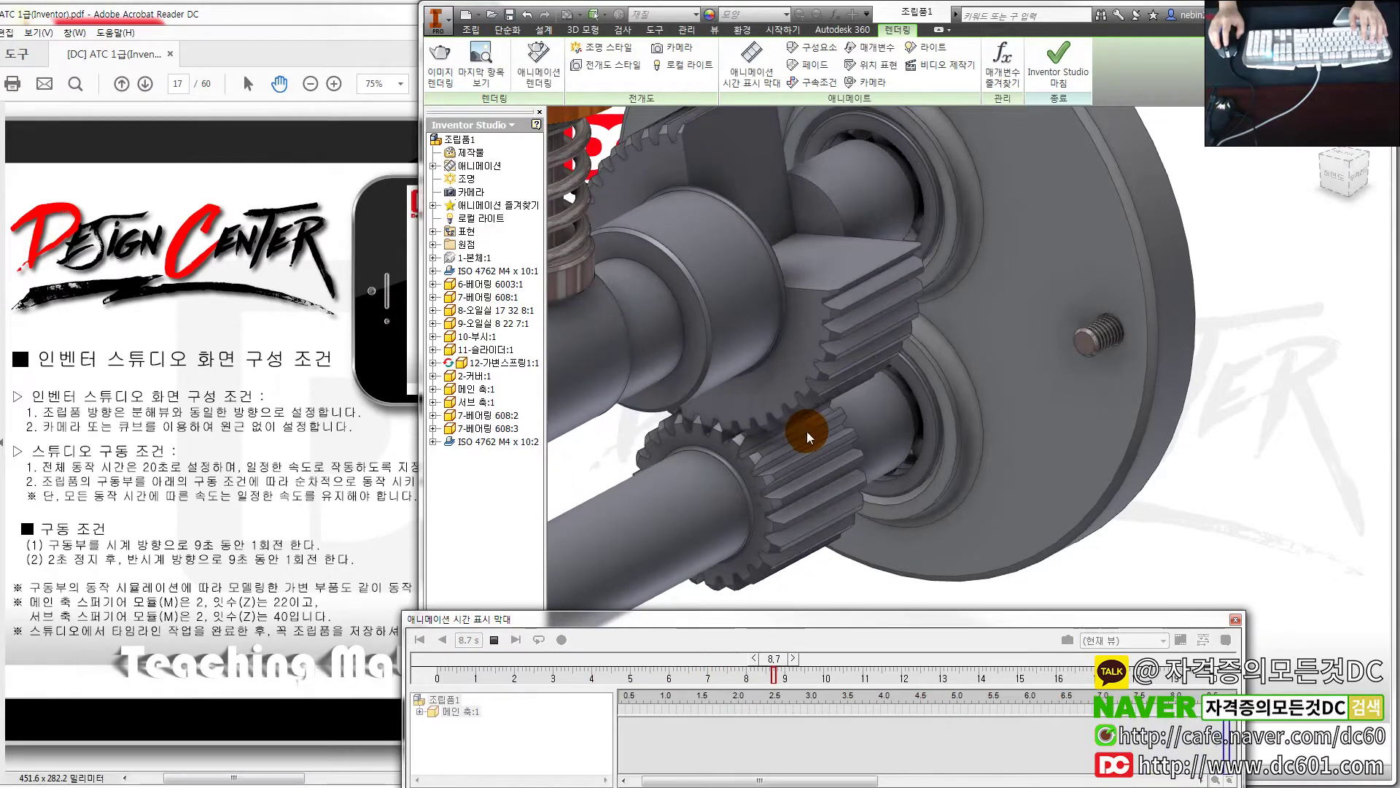
left_click(494, 640)
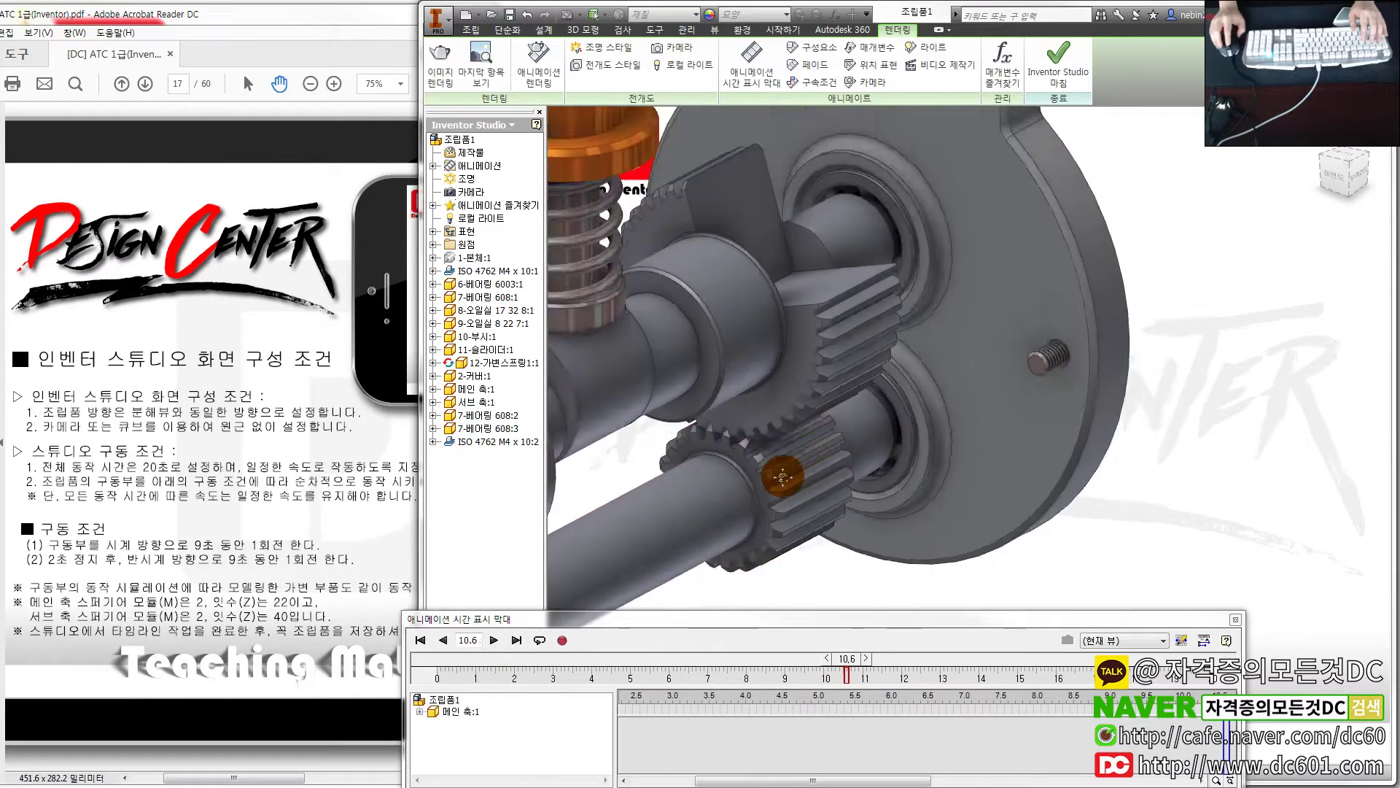
scroll(782, 476, "up", 5)
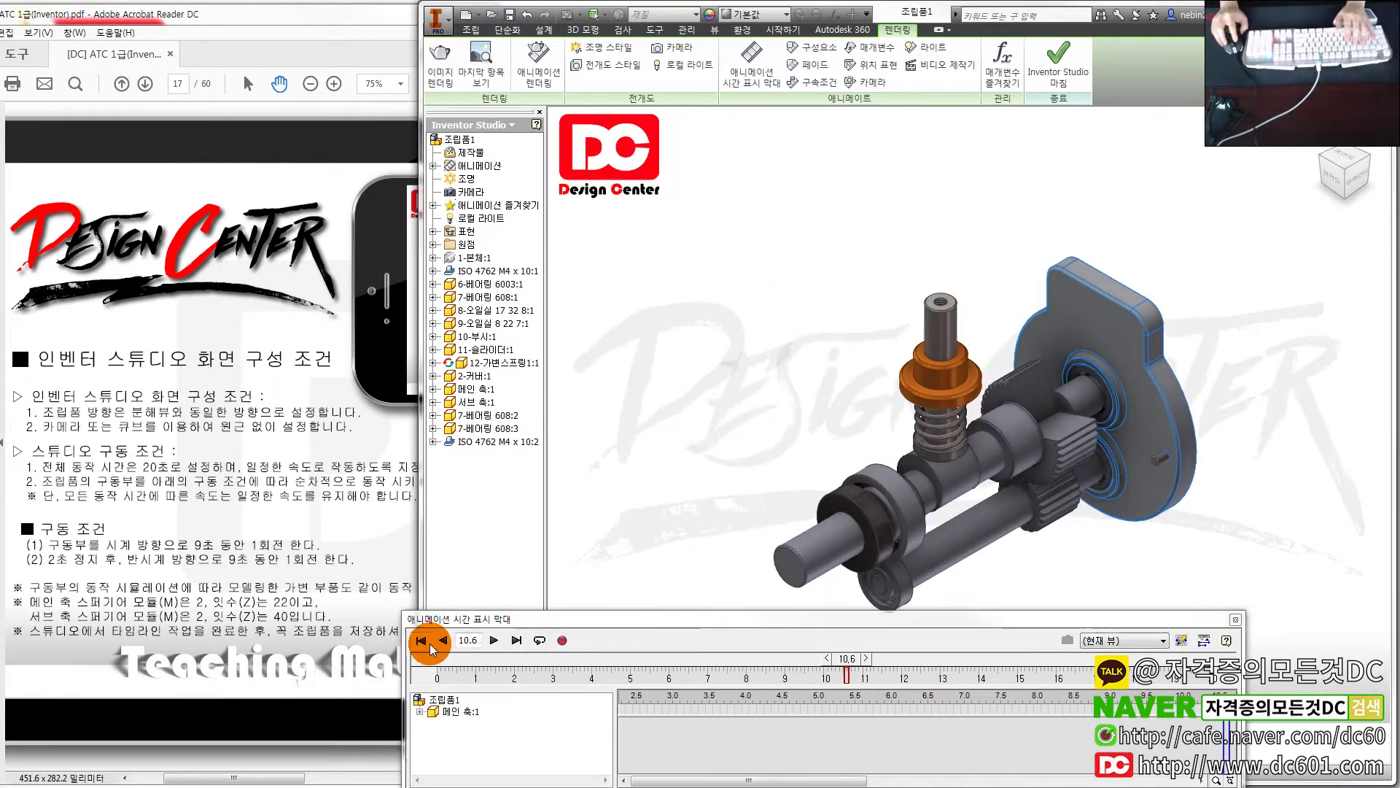
left_click(421, 640)
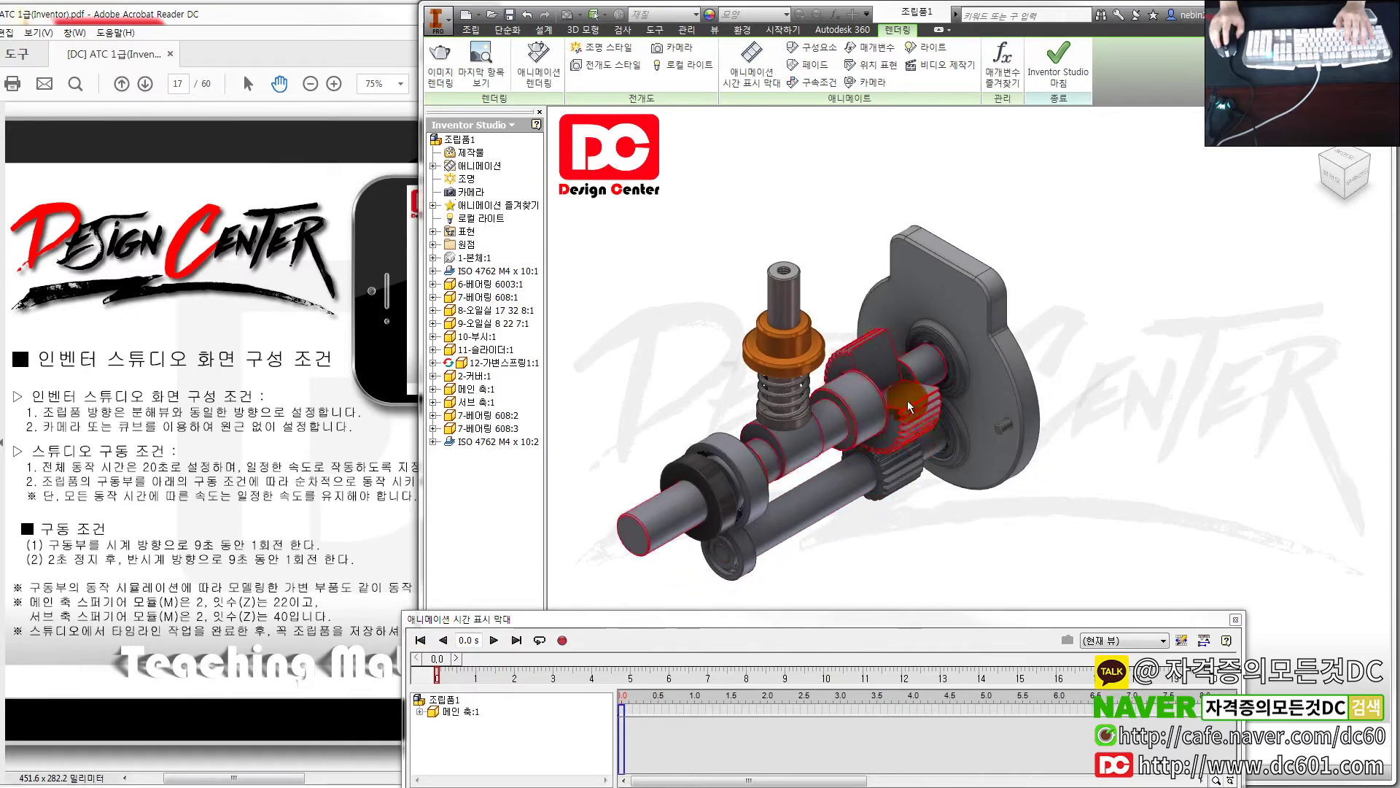
Replay the animation to 18.5 s, rewind to 0.0 s, and orbit around the gears
left_click(499, 649)
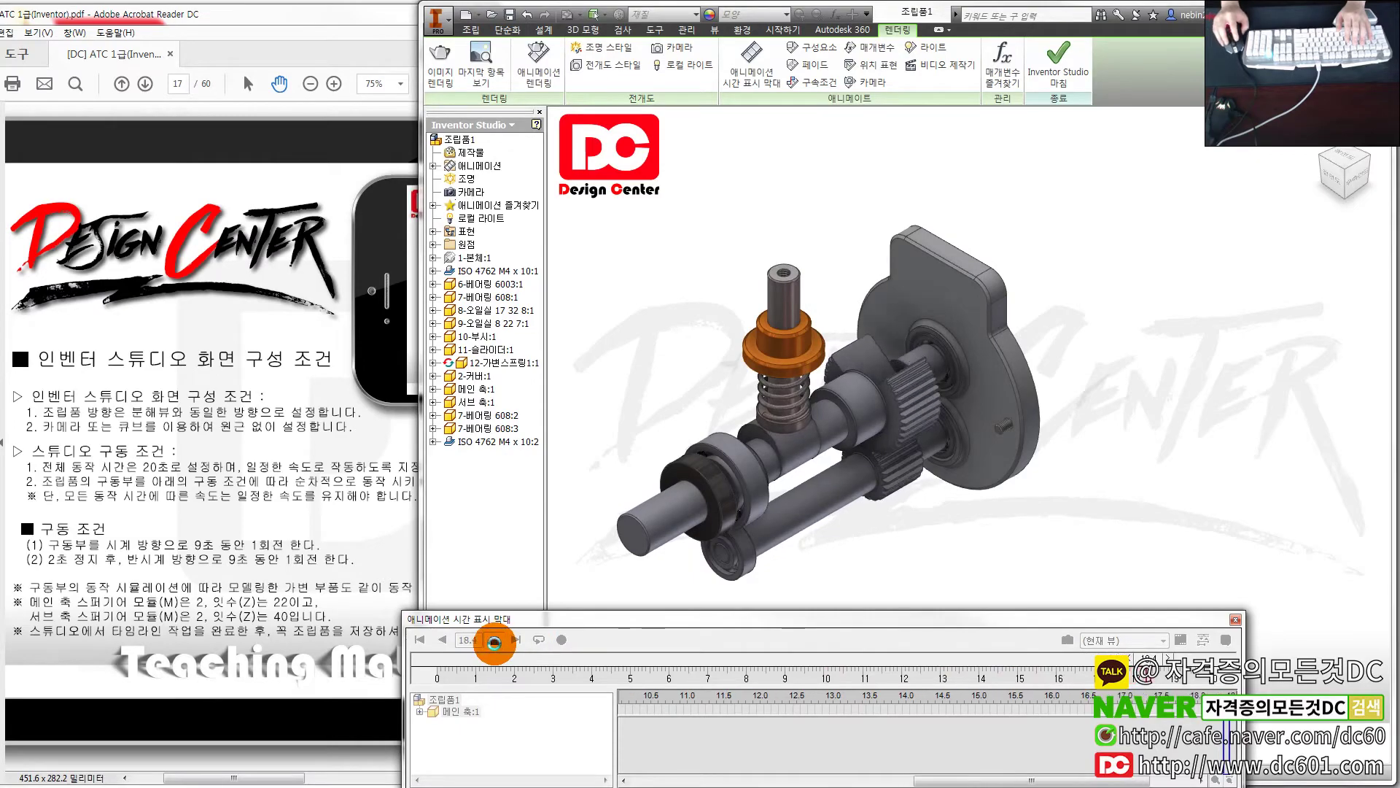
left_click(495, 642)
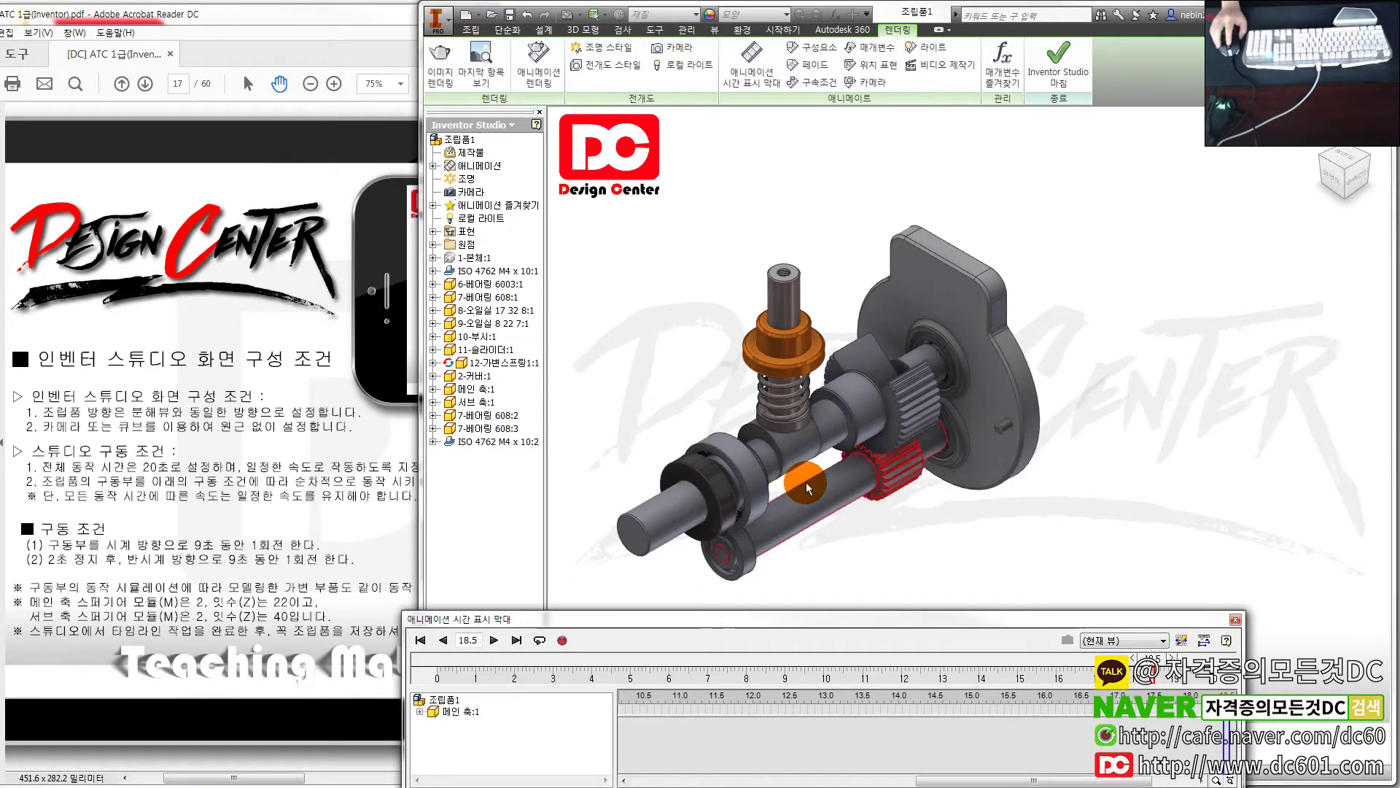
scroll(795, 470, "up", 3)
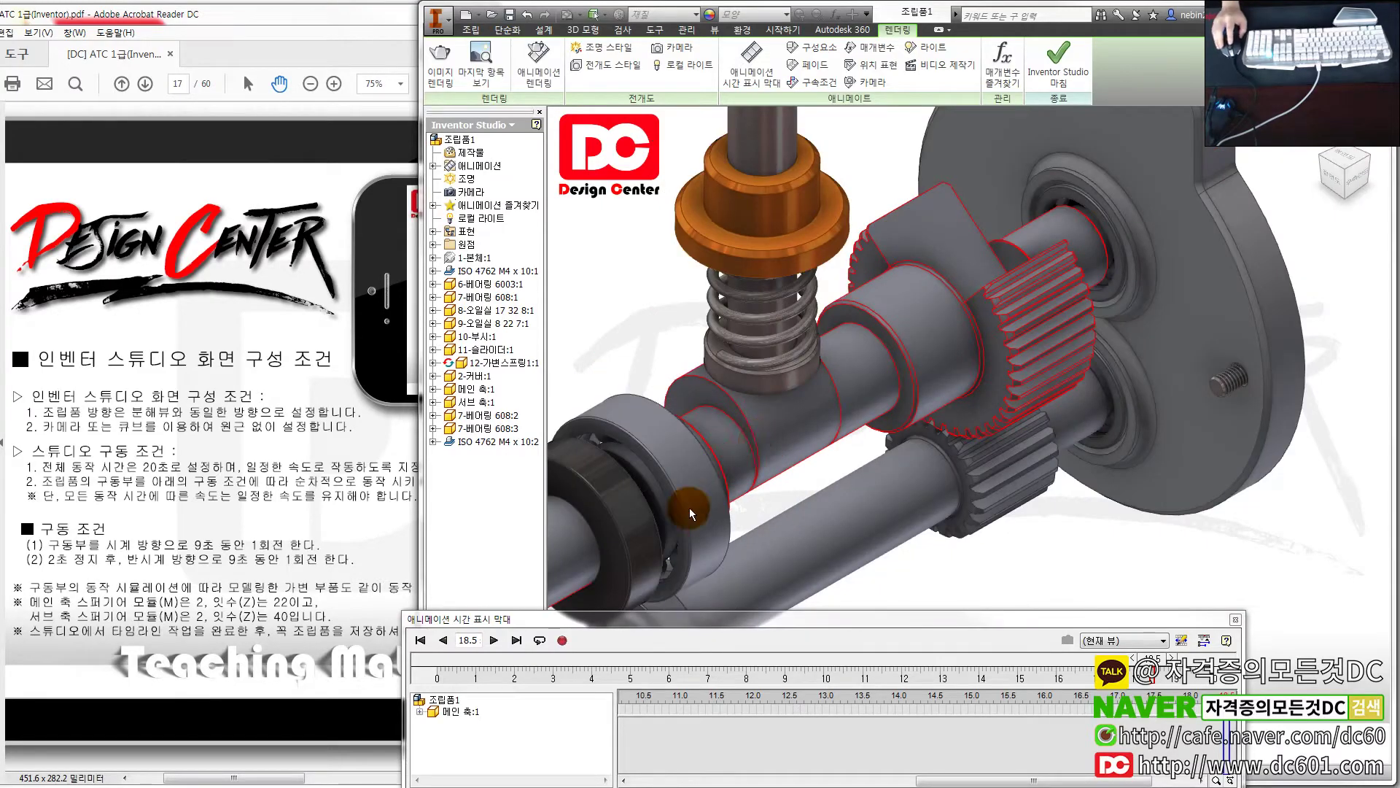
left_click(420, 640)
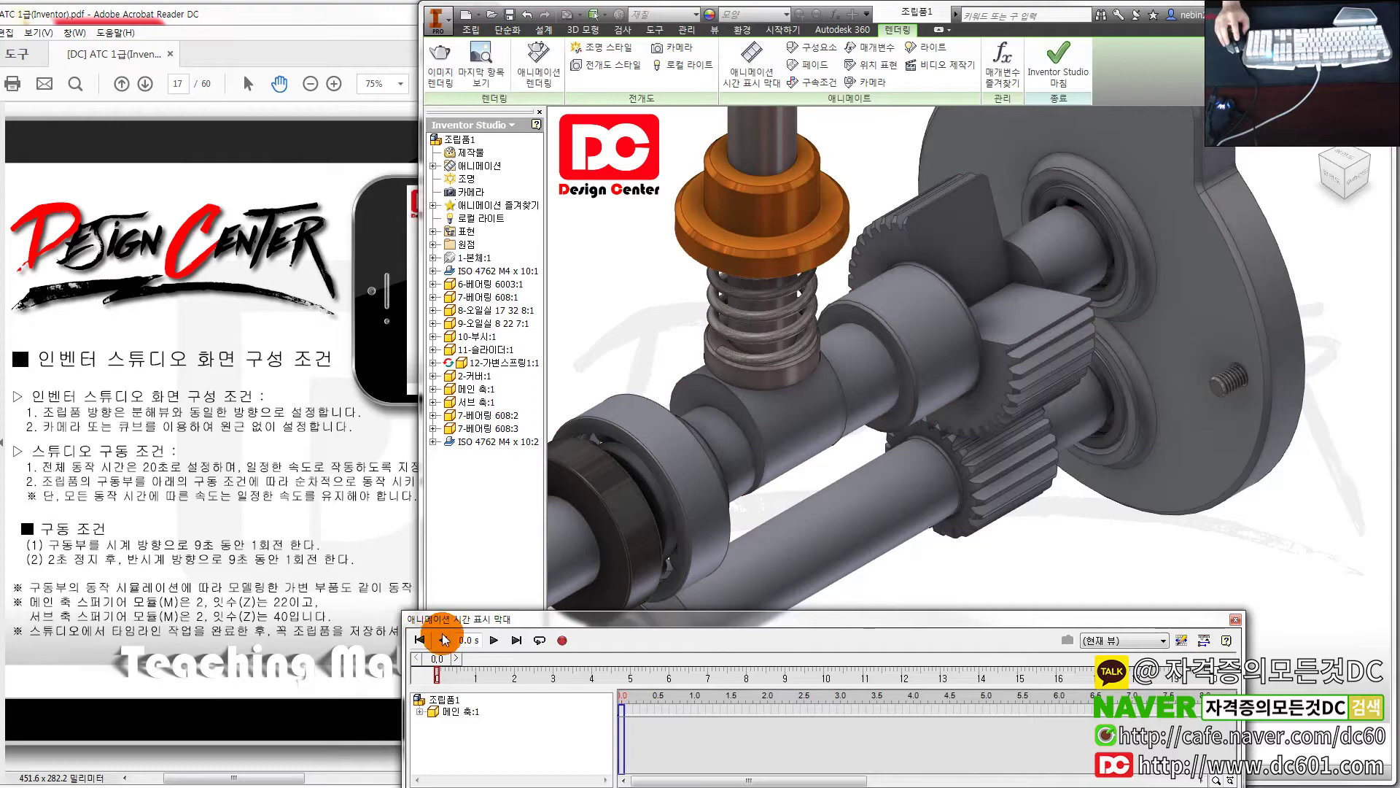
mouse_move(827, 452)
middle_mouse_down("shift")
mouse_move(883, 615)
mouse_move(836, 593)
mouse_move(917, 510)
middle_mouse_up("shift")
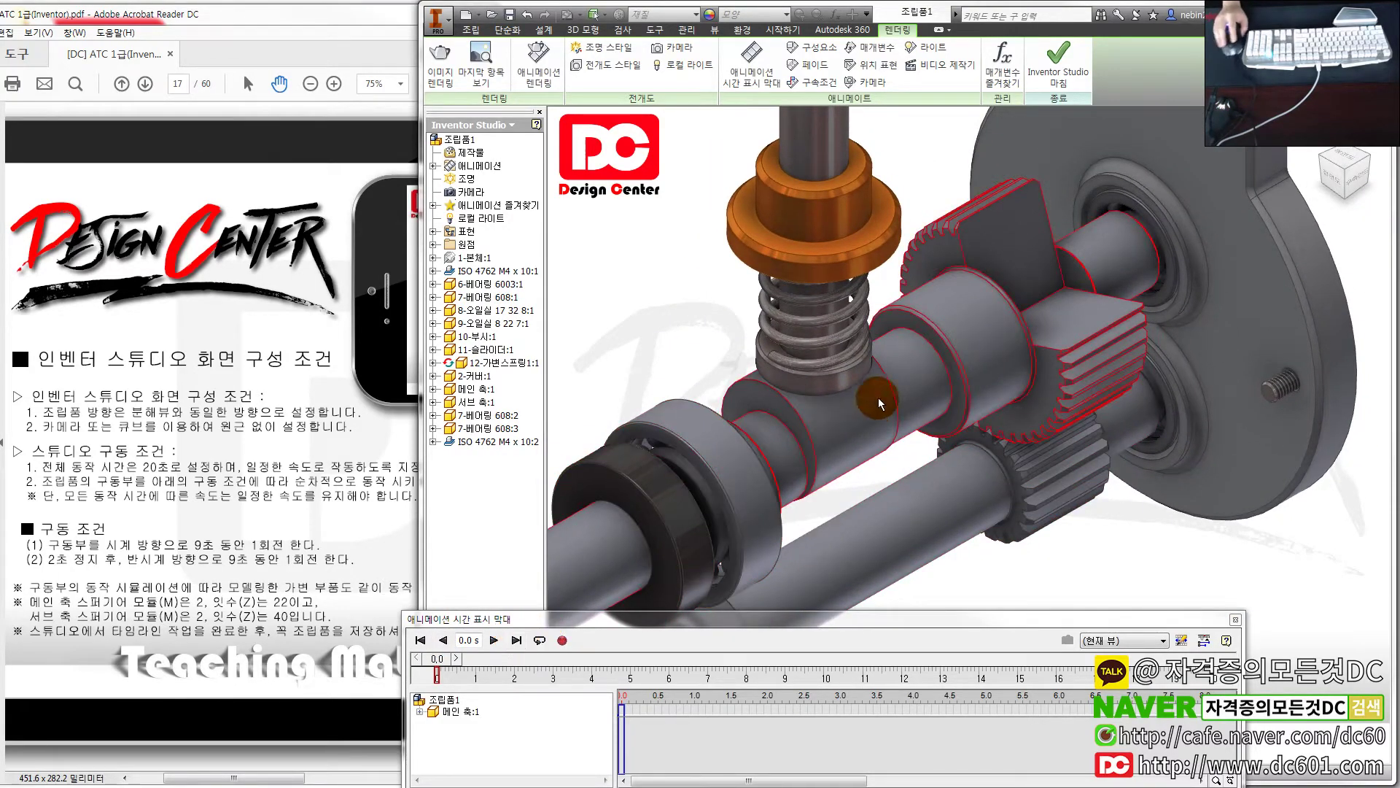
Exit and re-enter Inventor Studio, then play the gear animation on the timeline
left_click(1077, 76)
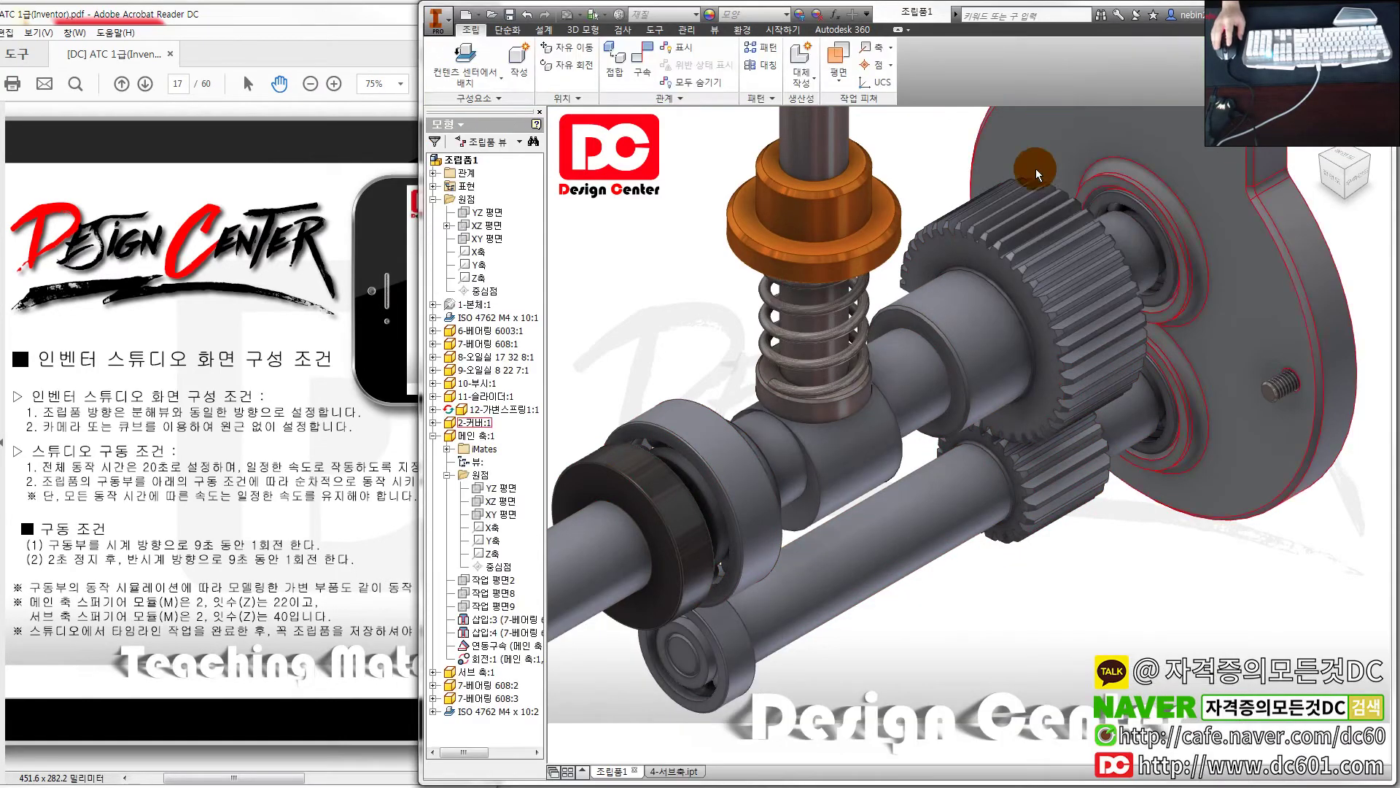
left_click(742, 30)
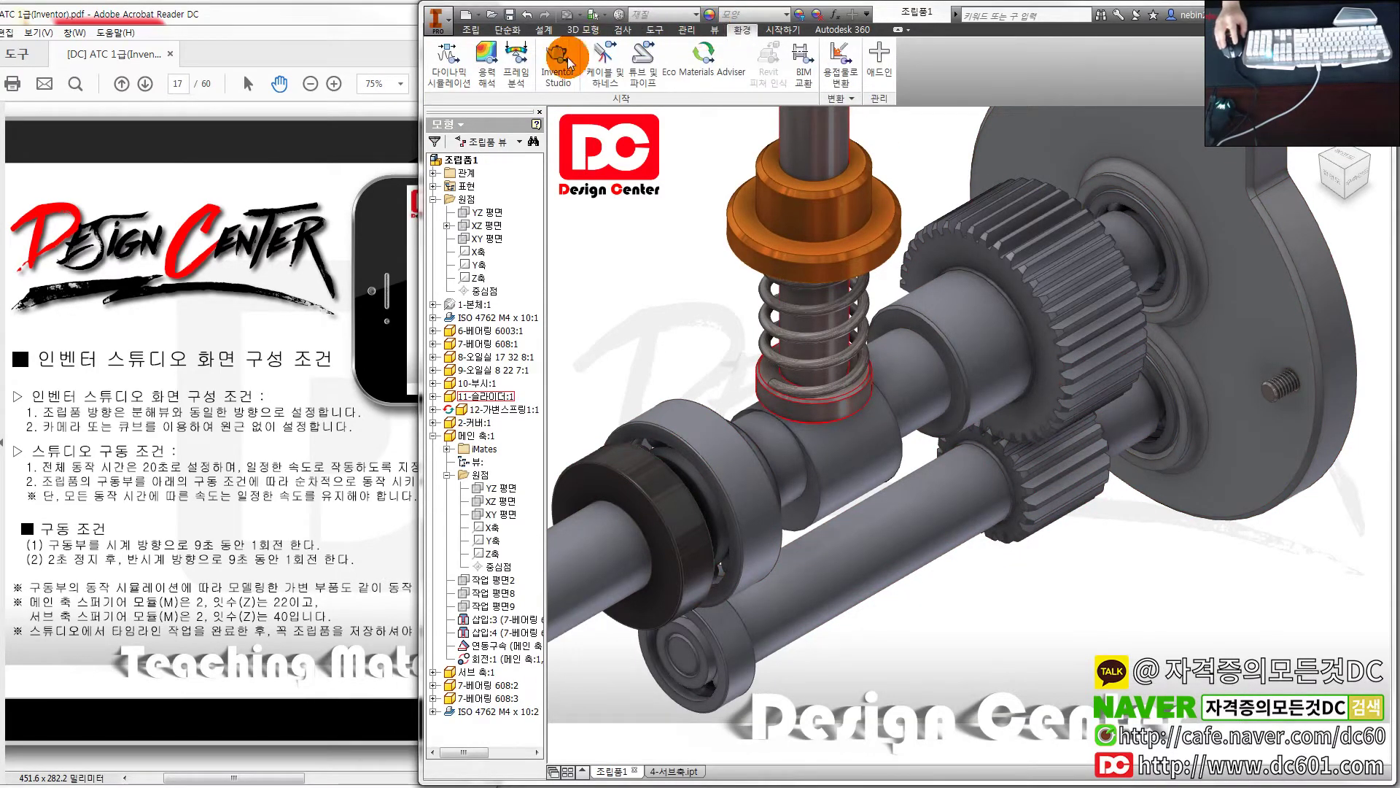
left_click(540, 65)
left_click(751, 62)
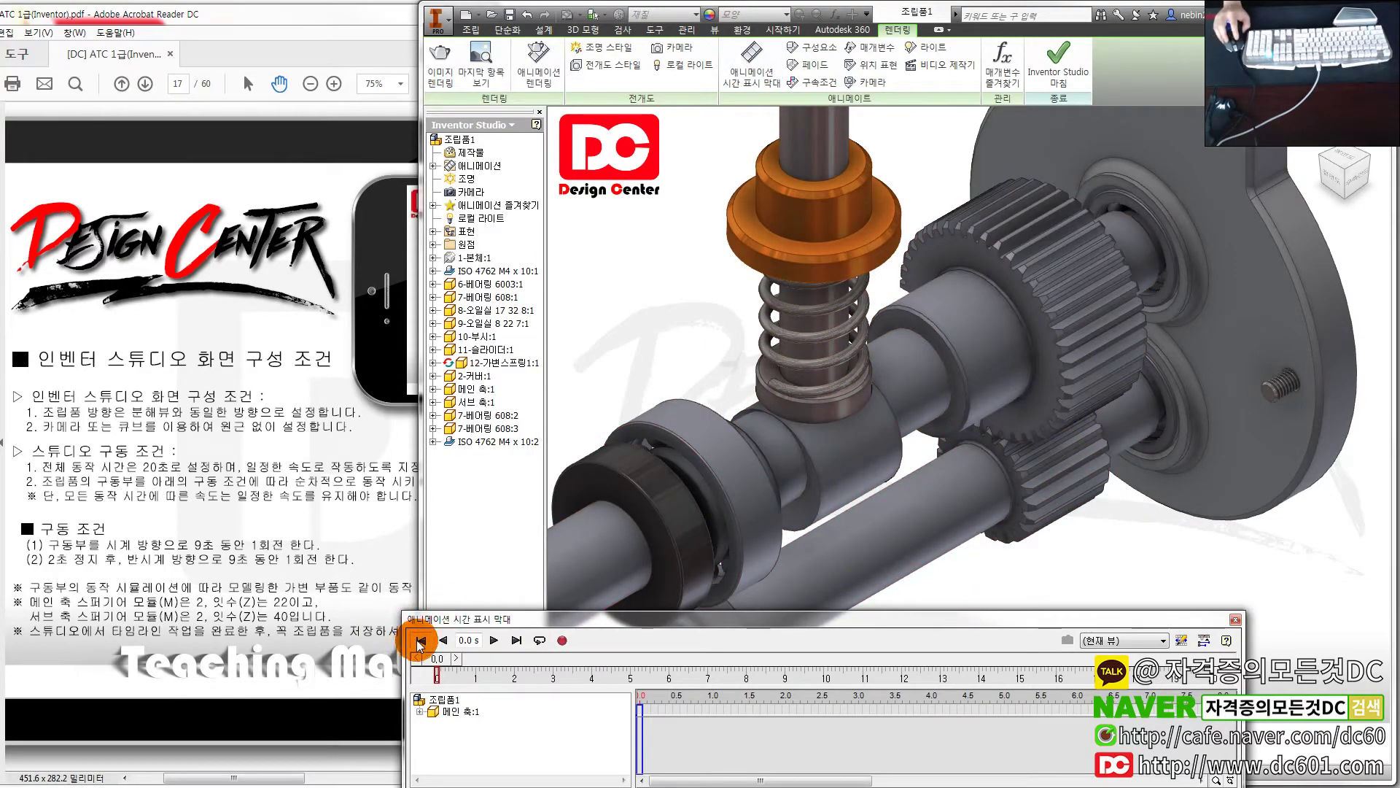
left_click(494, 640)
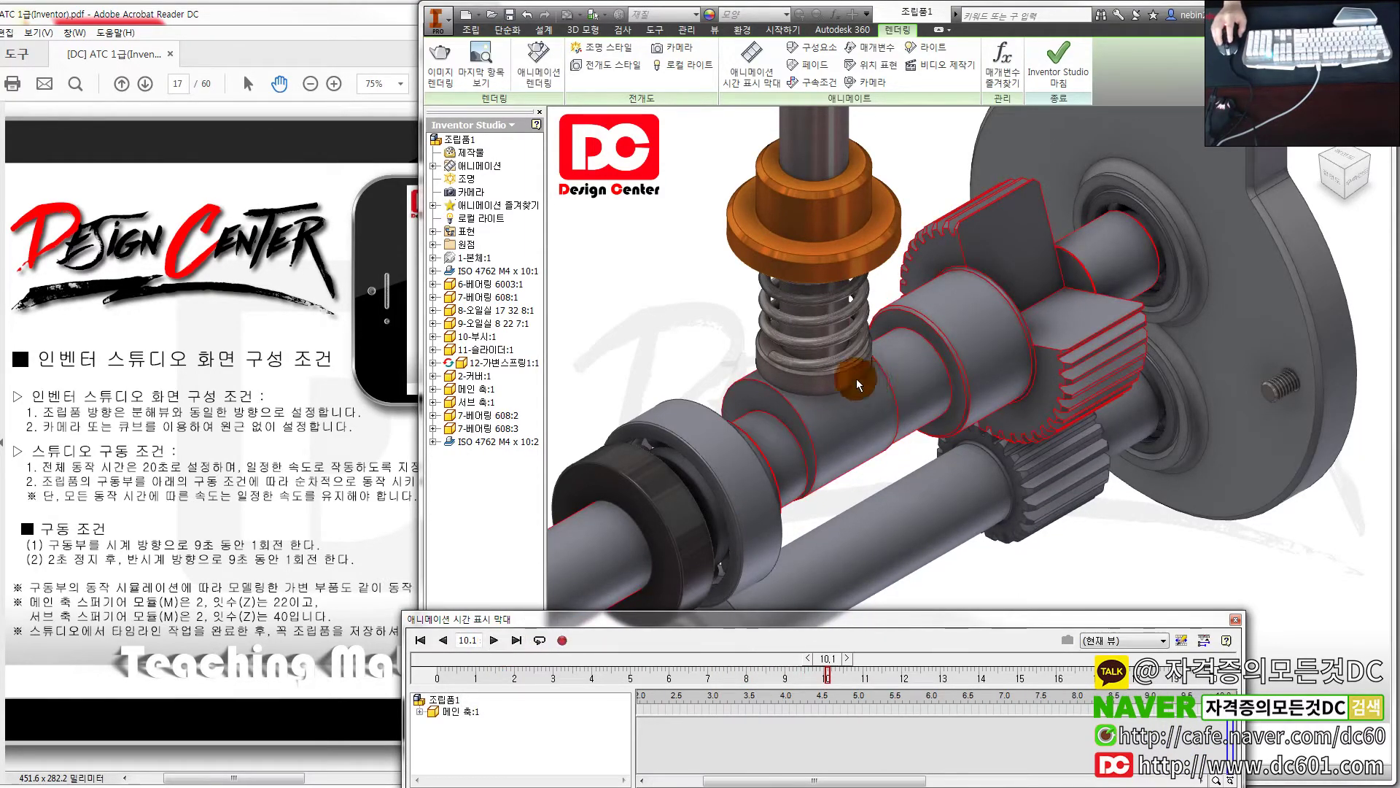
Bring the PDF reference forward and scroll to the page-15 exploded assembly drawing
left_click(820, 484)
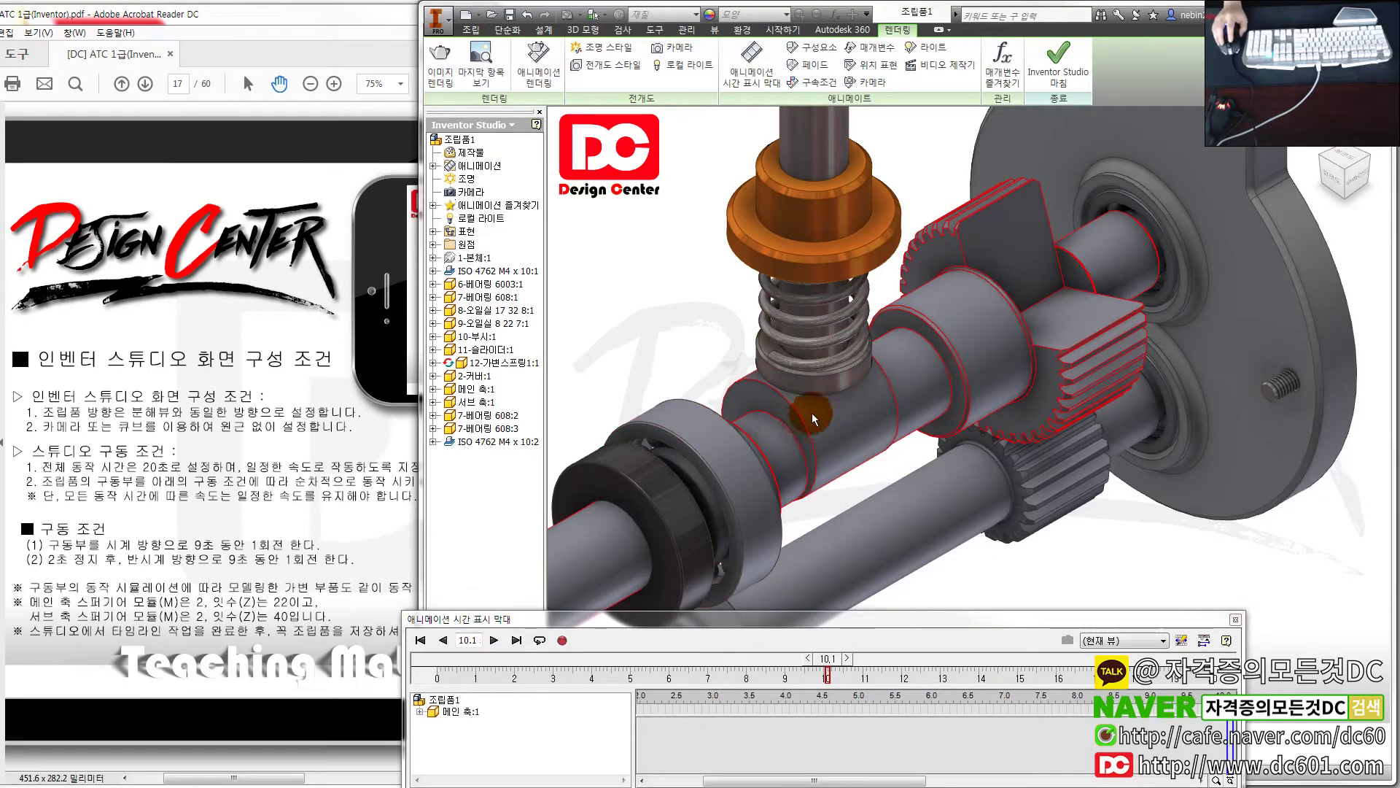
left_click(310, 472)
scroll(313, 477, "up", 1)
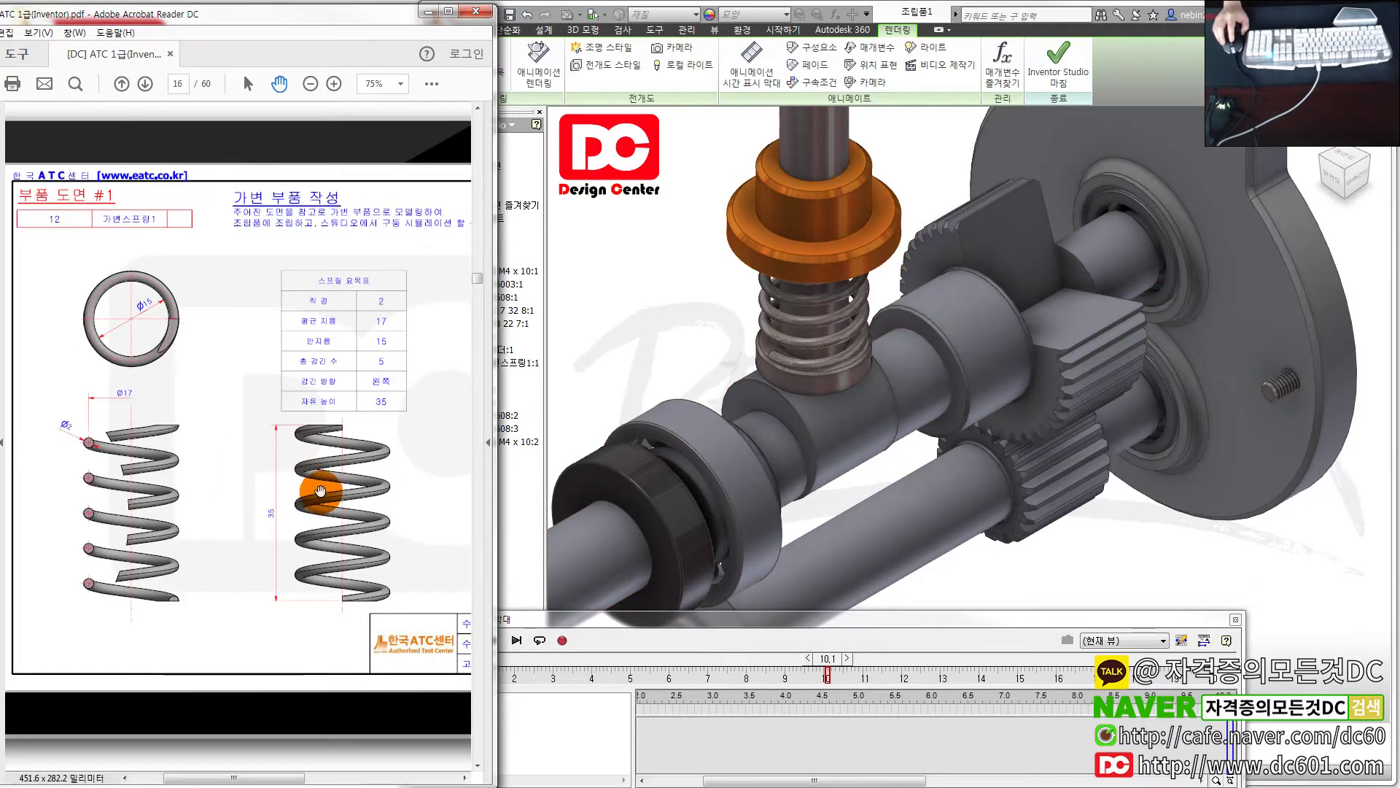
scroll(321, 491, "up", 1)
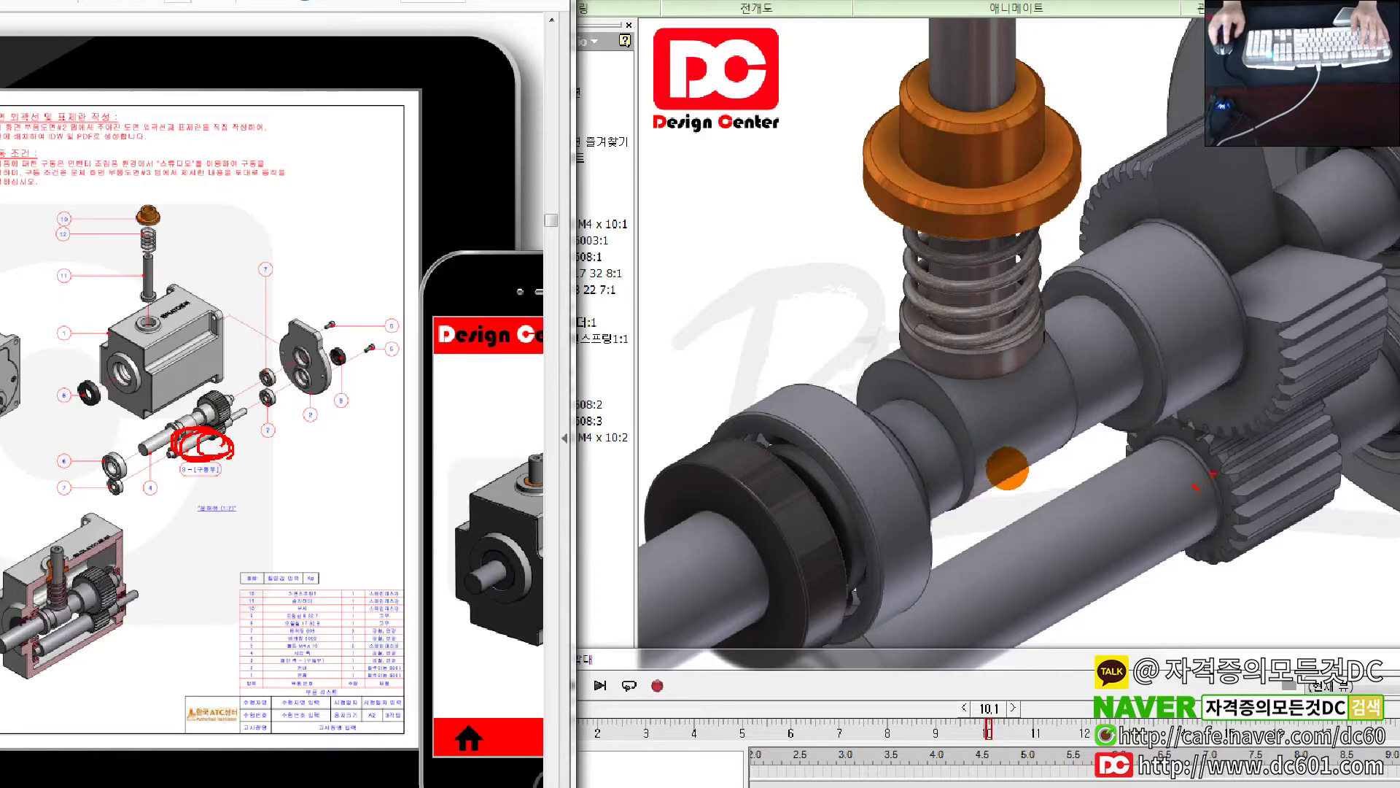
left_click_drag(1196, 485, 1210, 467)
left_click_drag(778, 321, 1033, 478)
left_click_drag(959, 353, 766, 412)
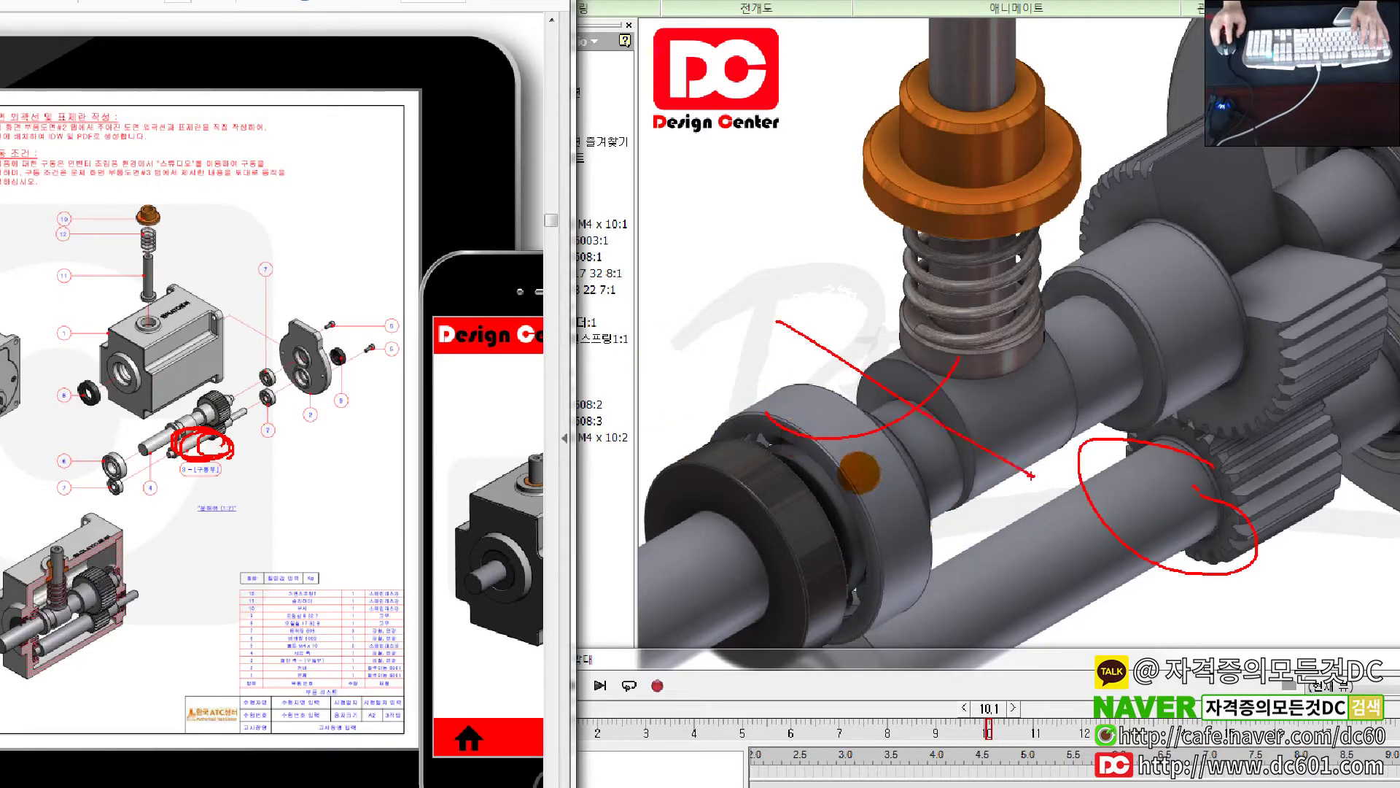
left_click_drag(642, 608, 1220, 271)
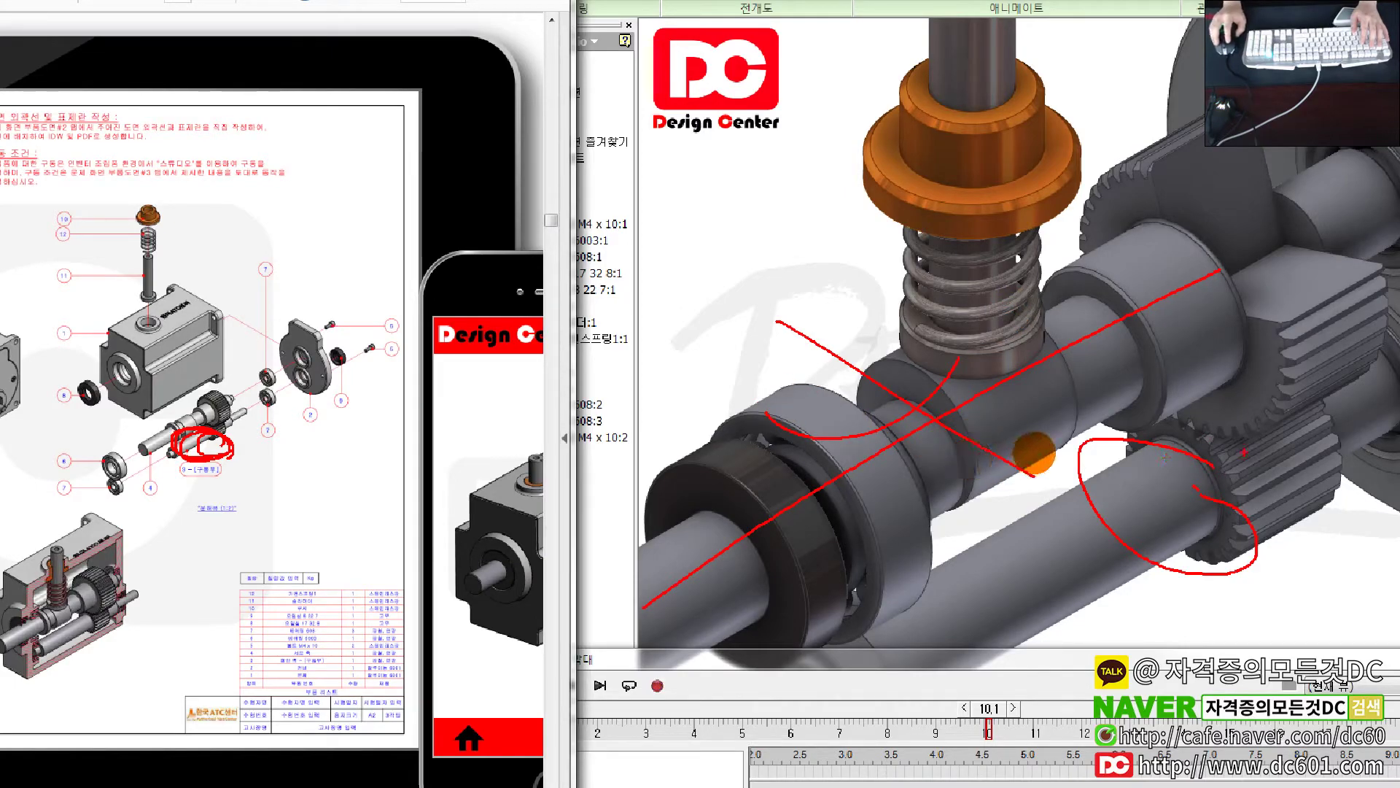
left_click_drag(1165, 455, 1174, 444)
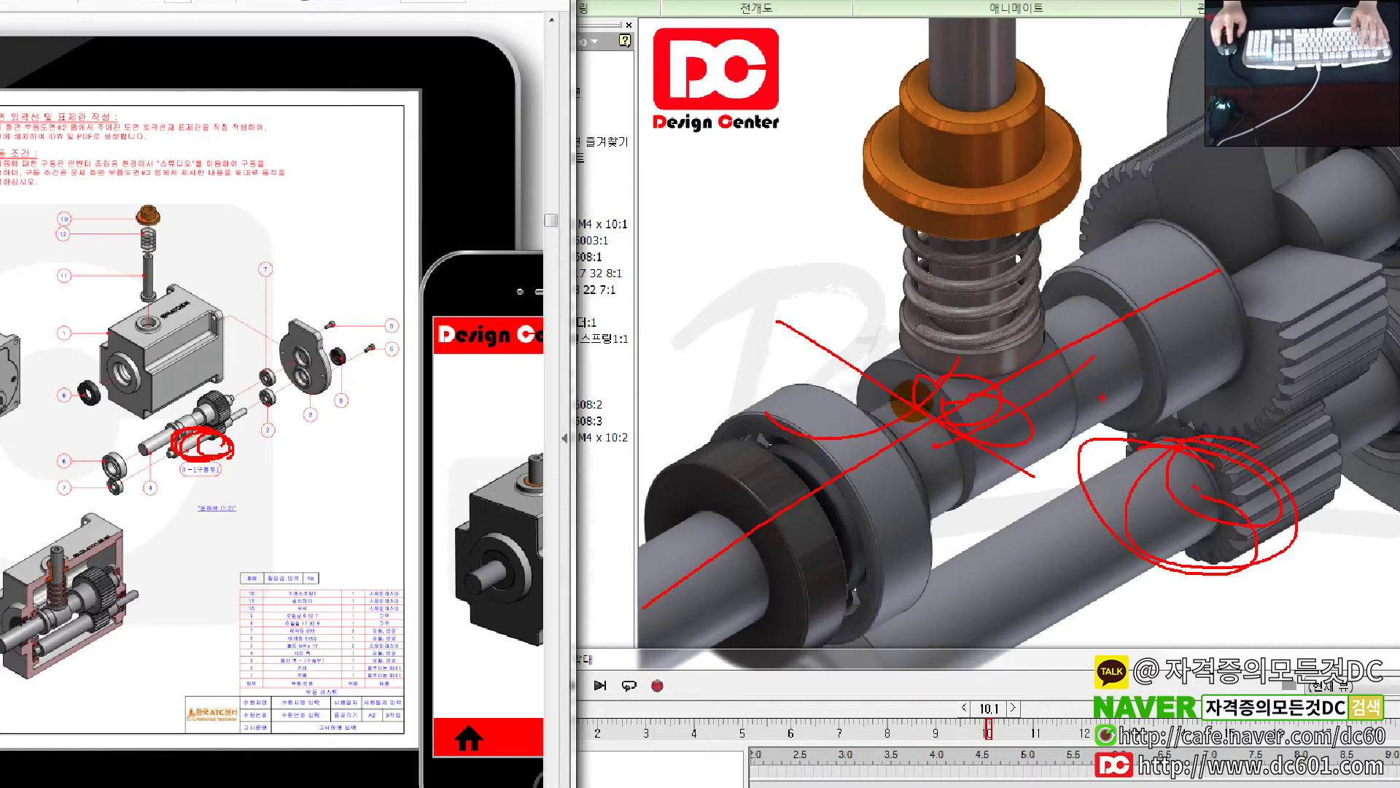
key("Escape")
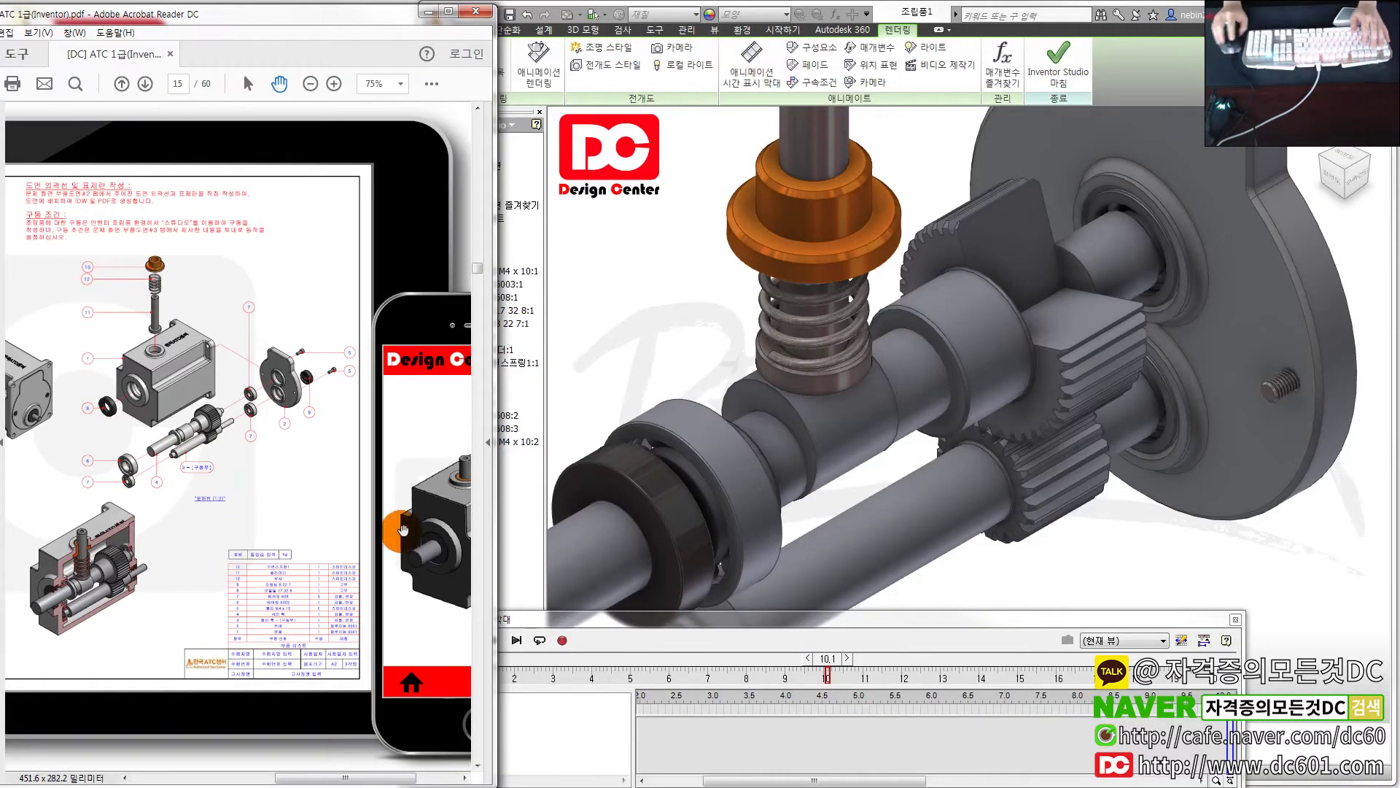
Resume the gear animation from 10.1 s to its 20.0 s end, then close the timeline
left_click(755, 543)
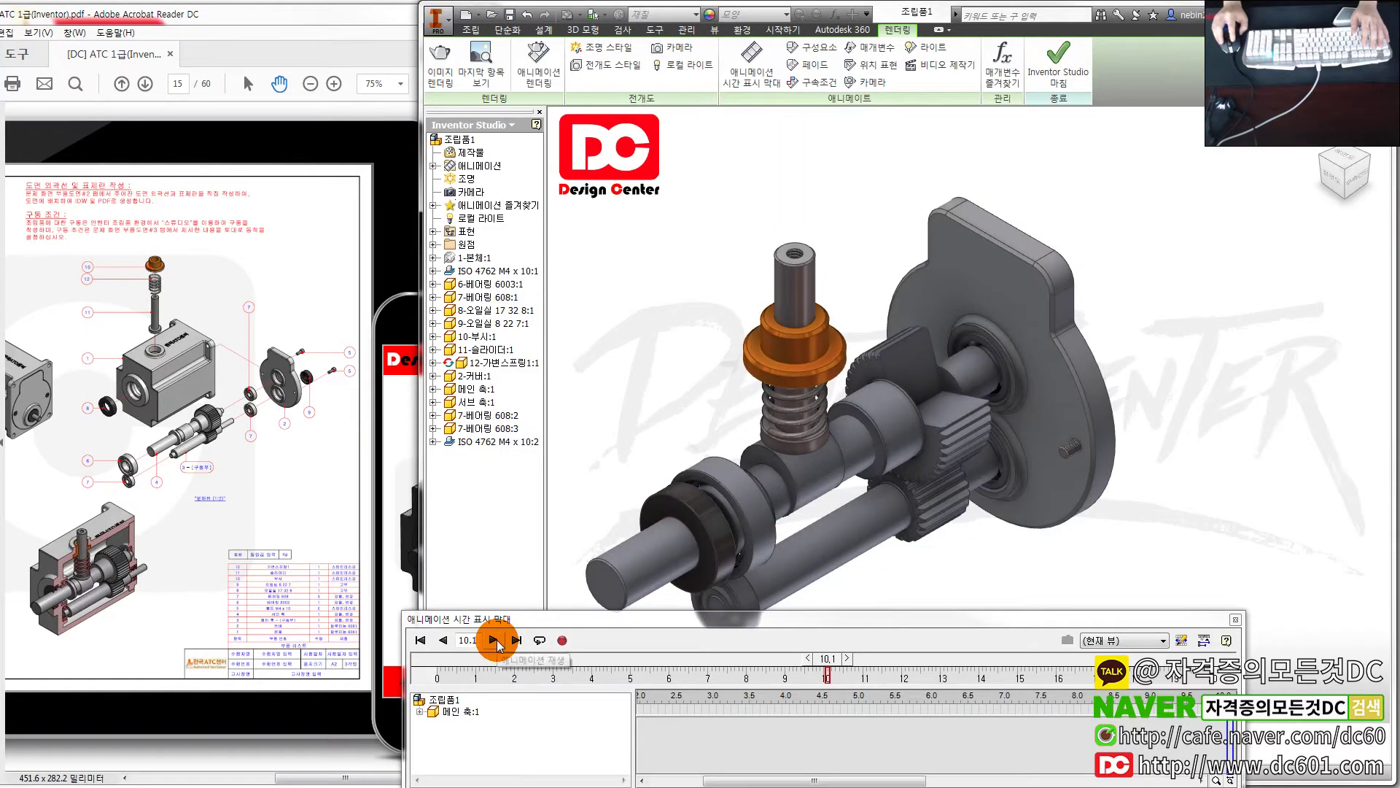
left_click(496, 641)
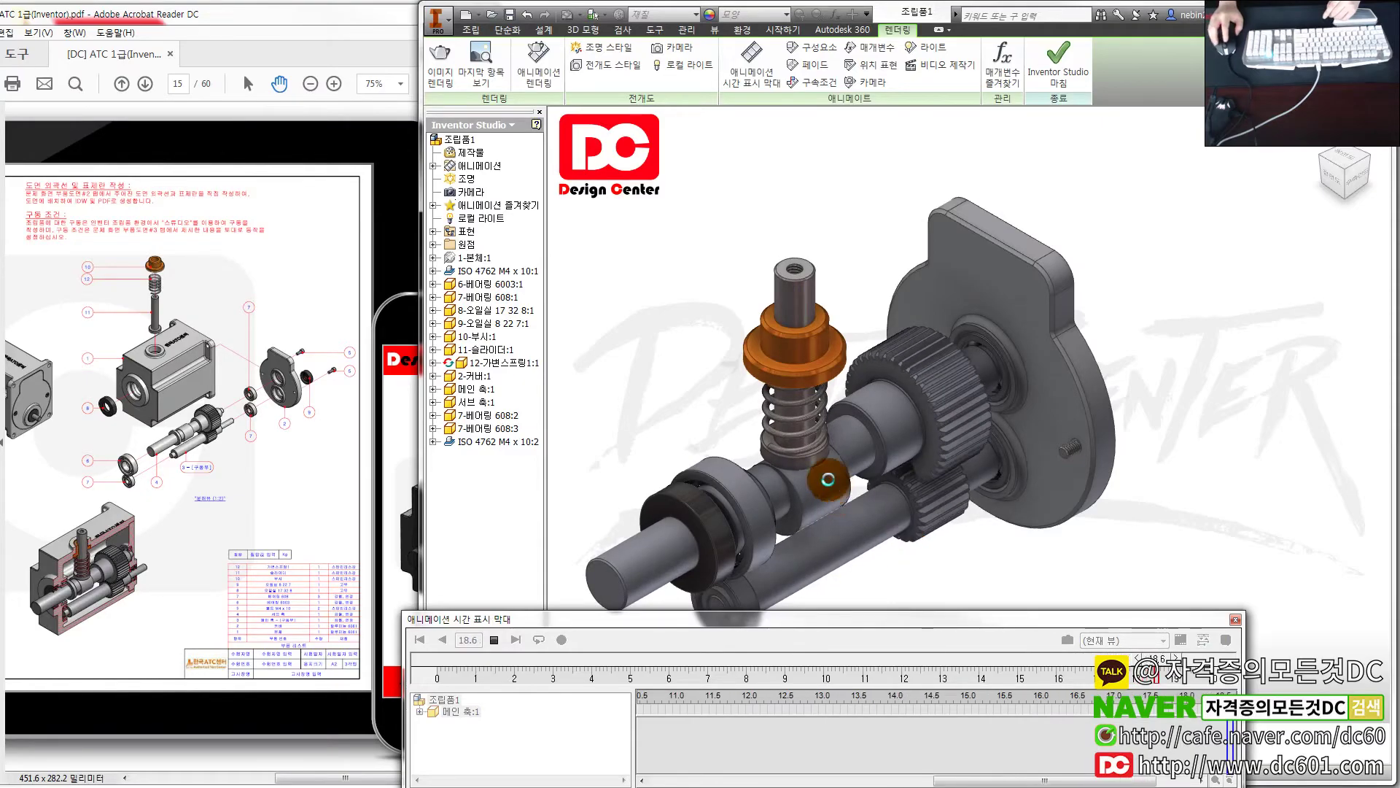
left_click(1236, 620)
Open and close the sub-shaft part, then return to the gearbox assembly
right_click(936, 417)
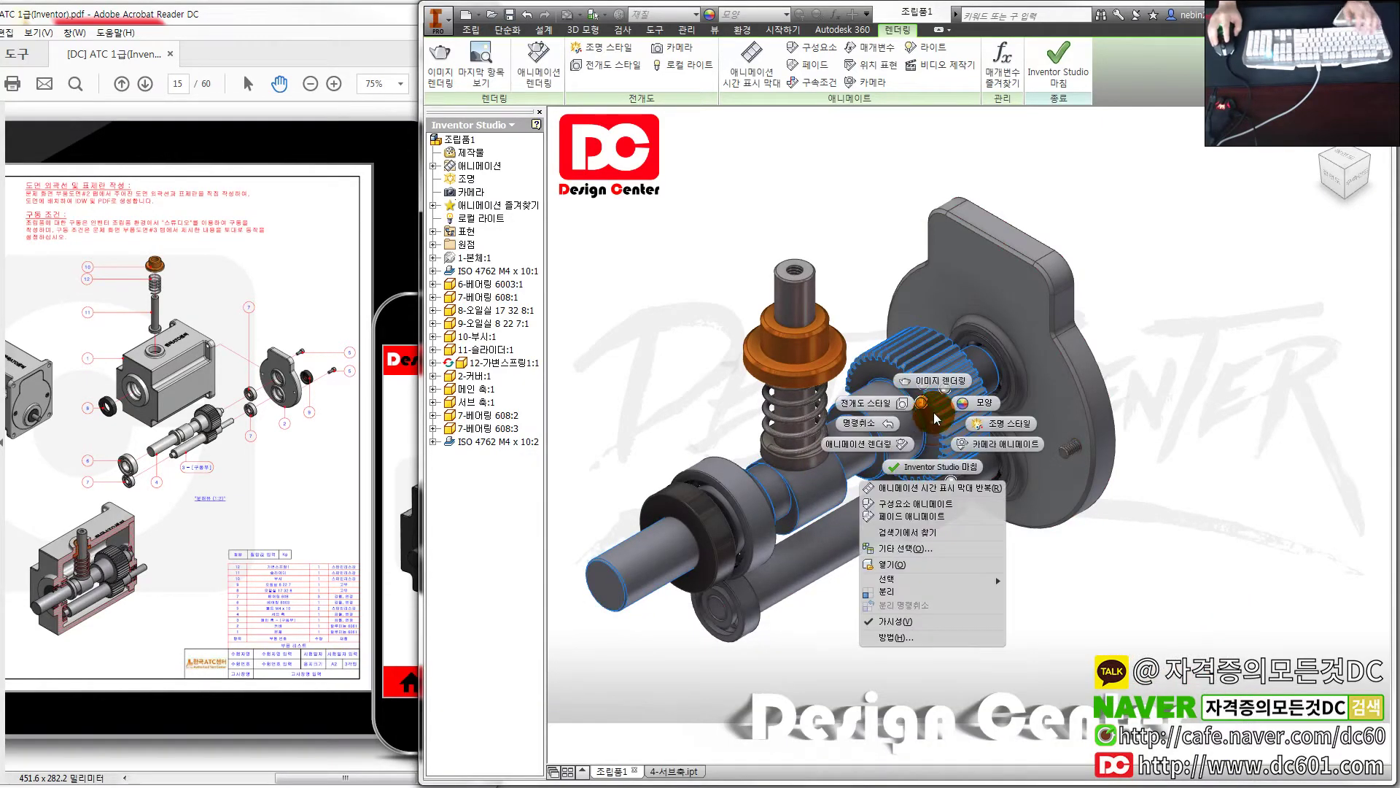
left_click(903, 566)
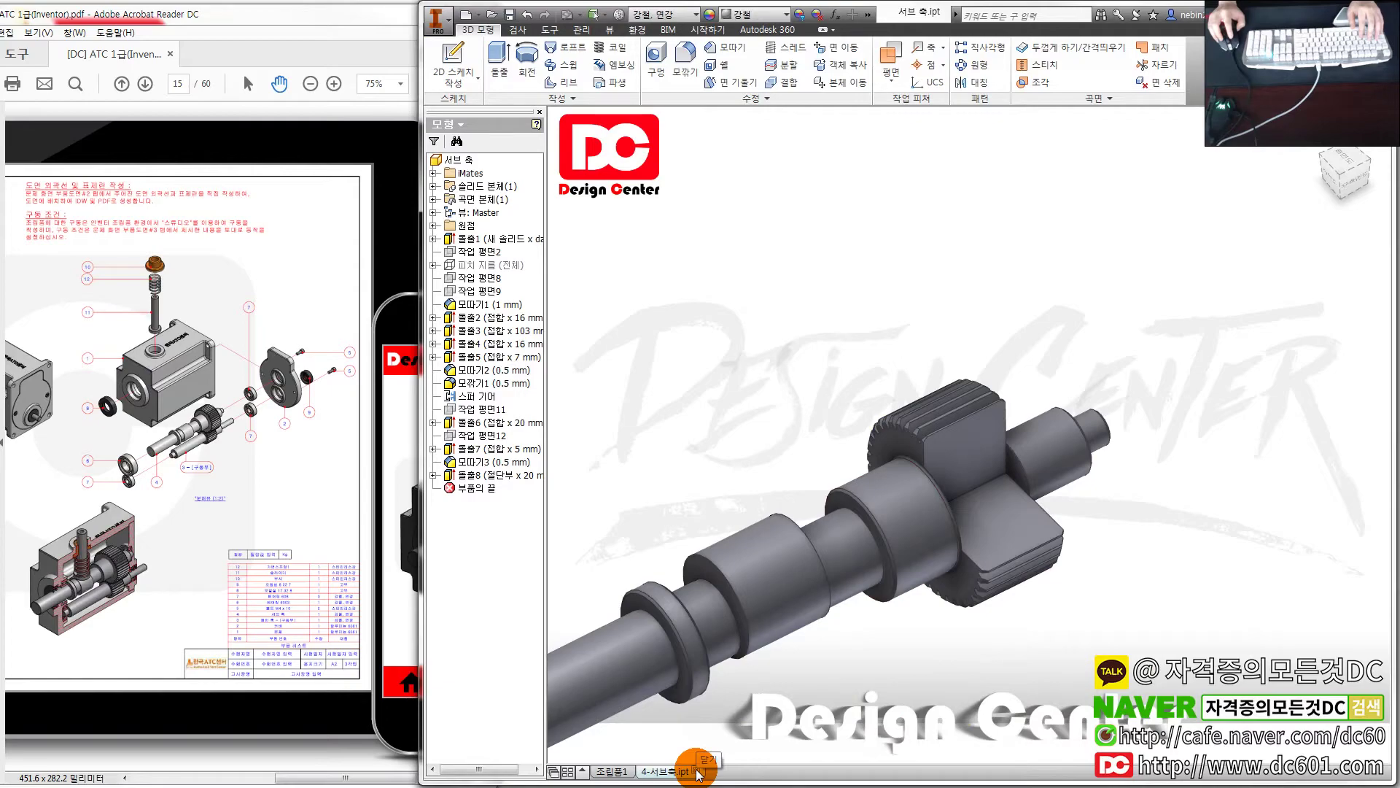
left_click(697, 771)
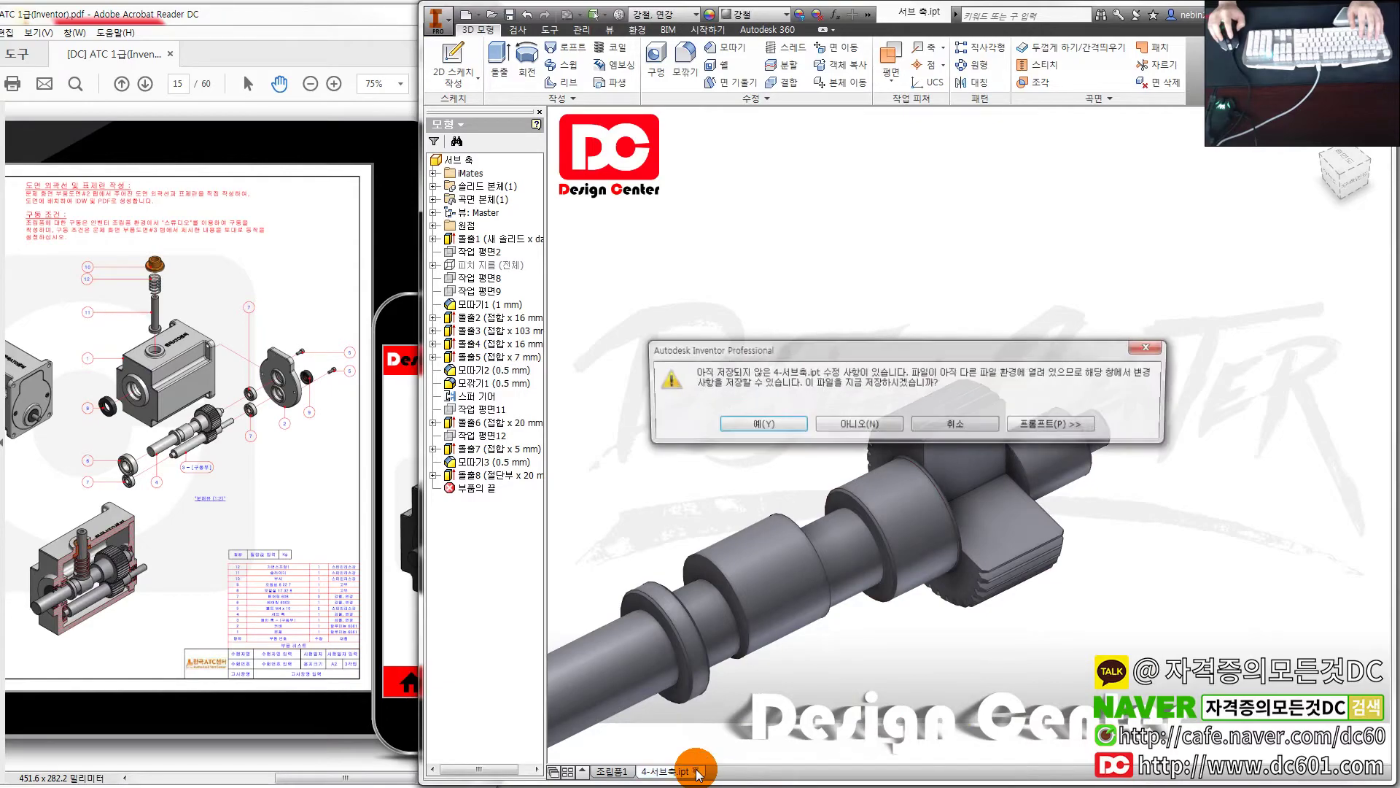
left_click(936, 438)
left_click(616, 770)
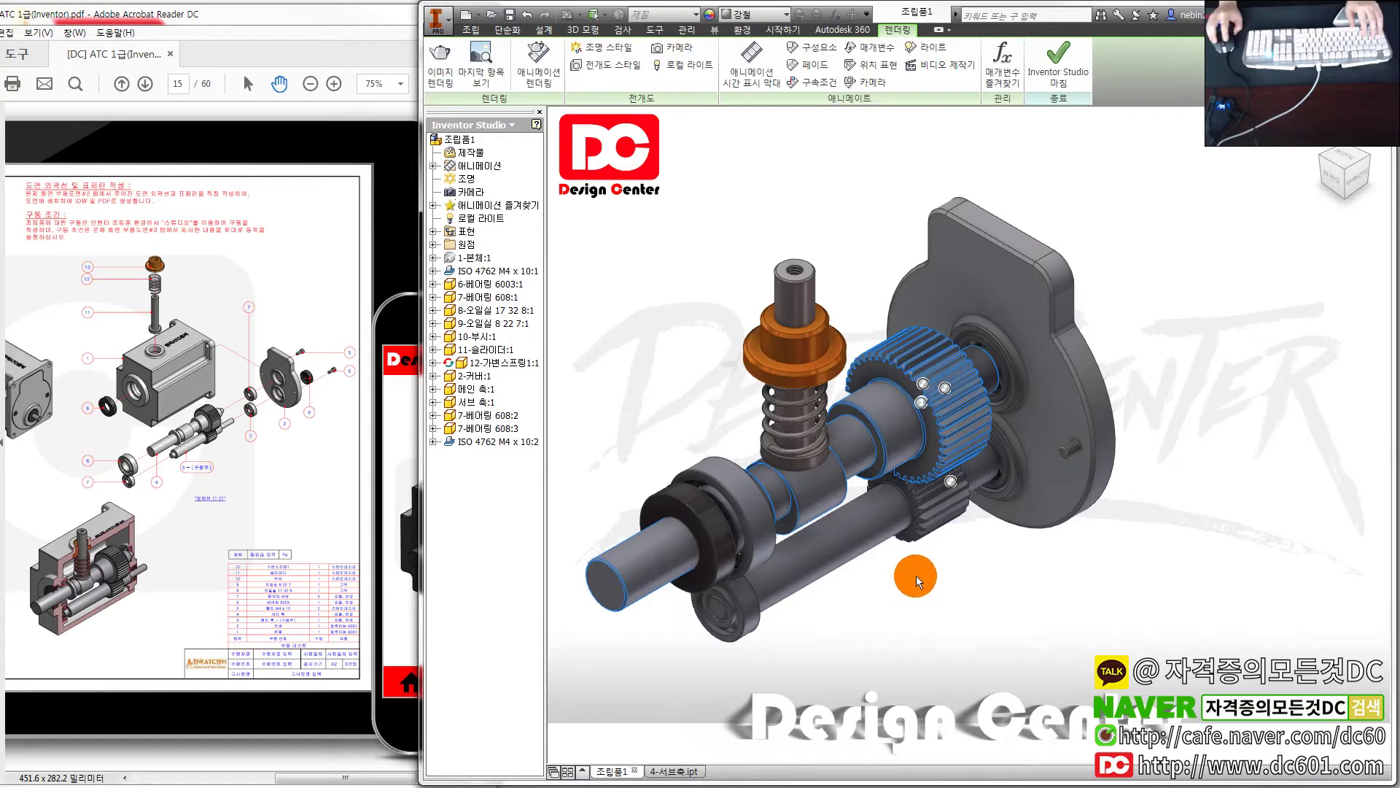
middle_click_drag(915, 581, 945, 596)
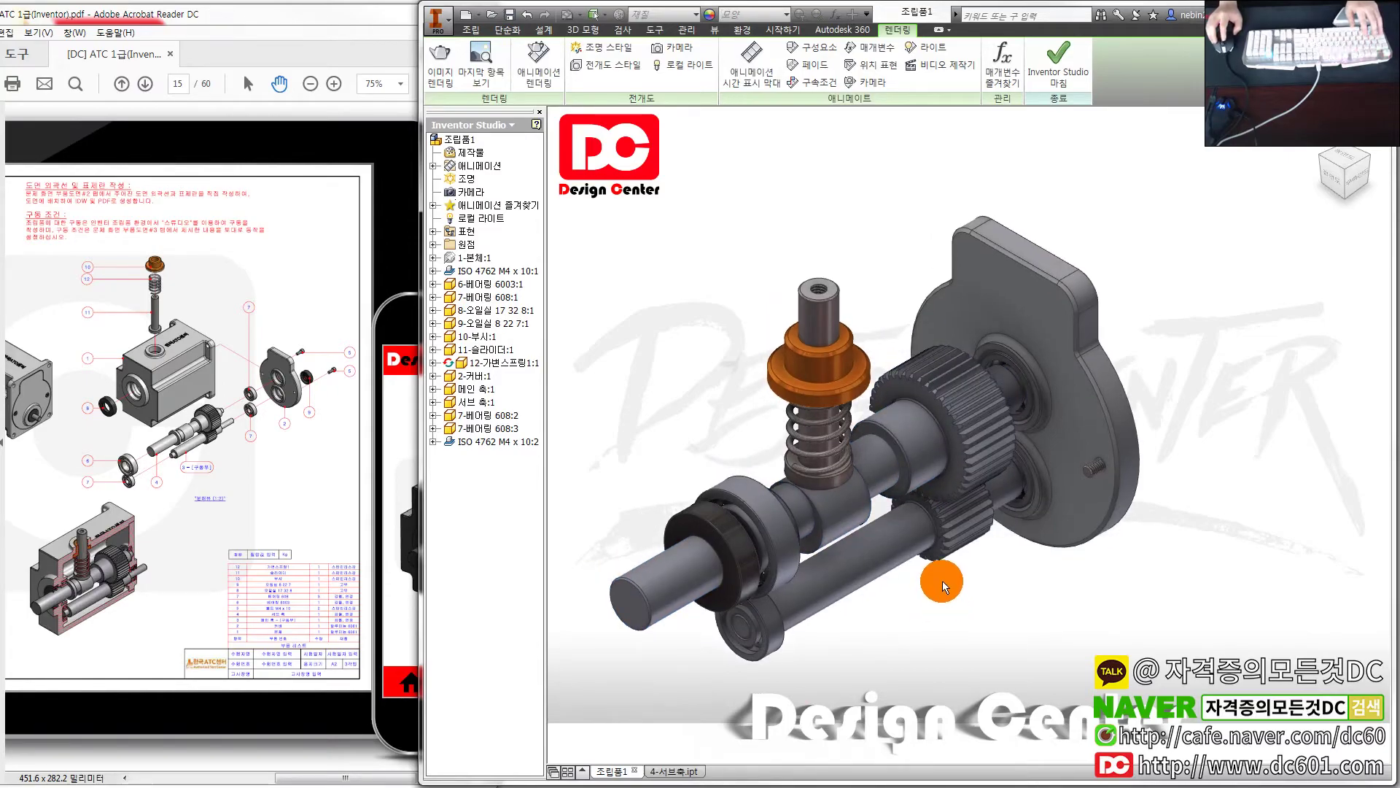
Save the assembly as 답안조립품.iam together with its changed parts
key("ctrl+s")
type("e")
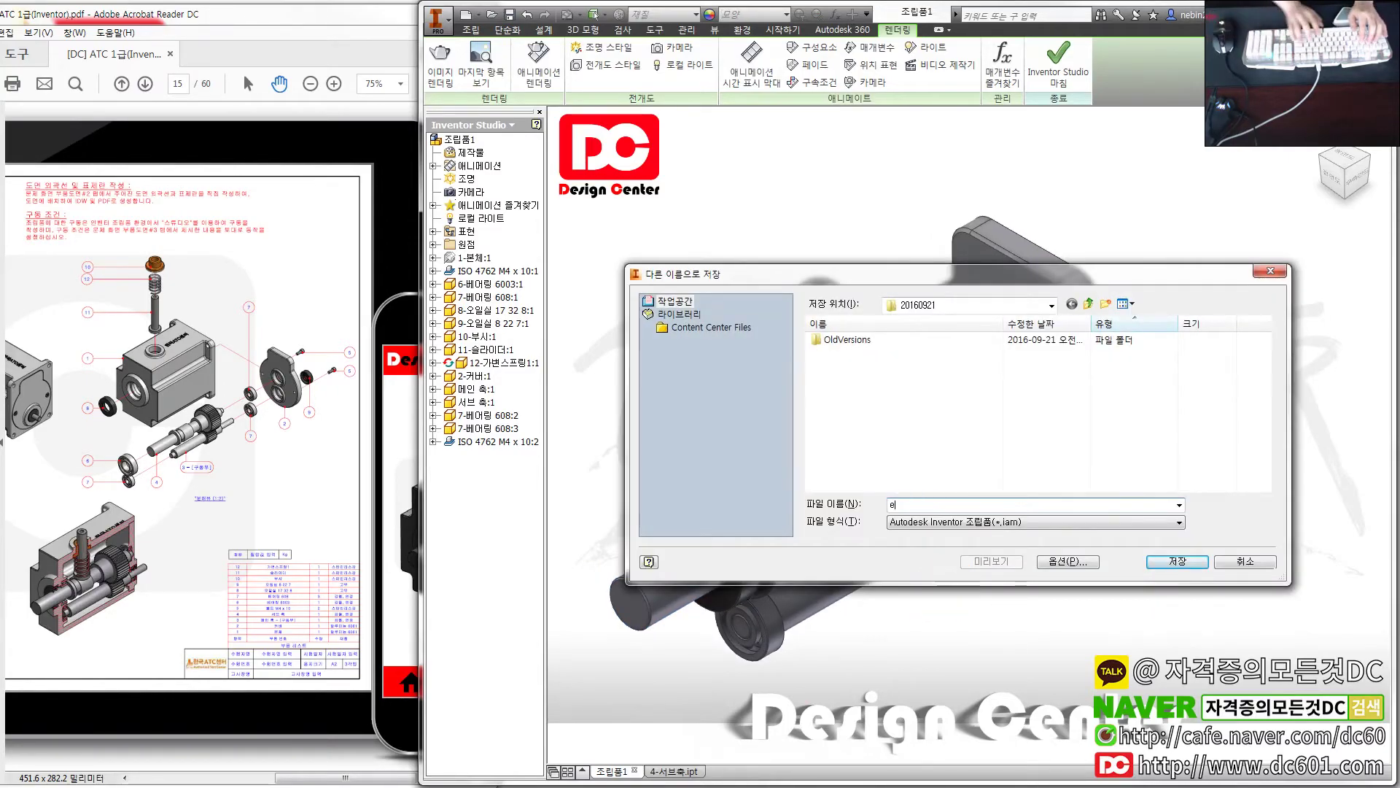
type("덤")
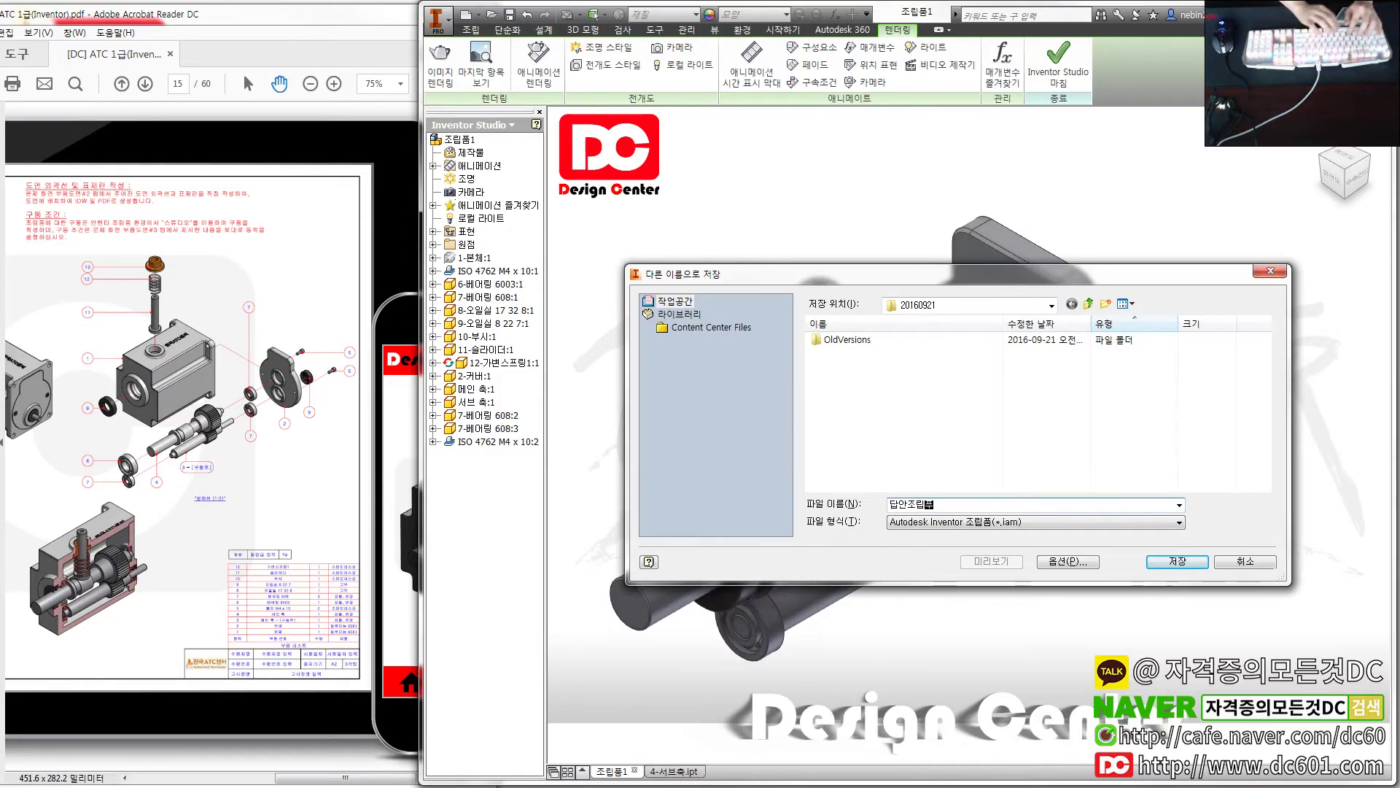
type("ㅍ")
key("Return")
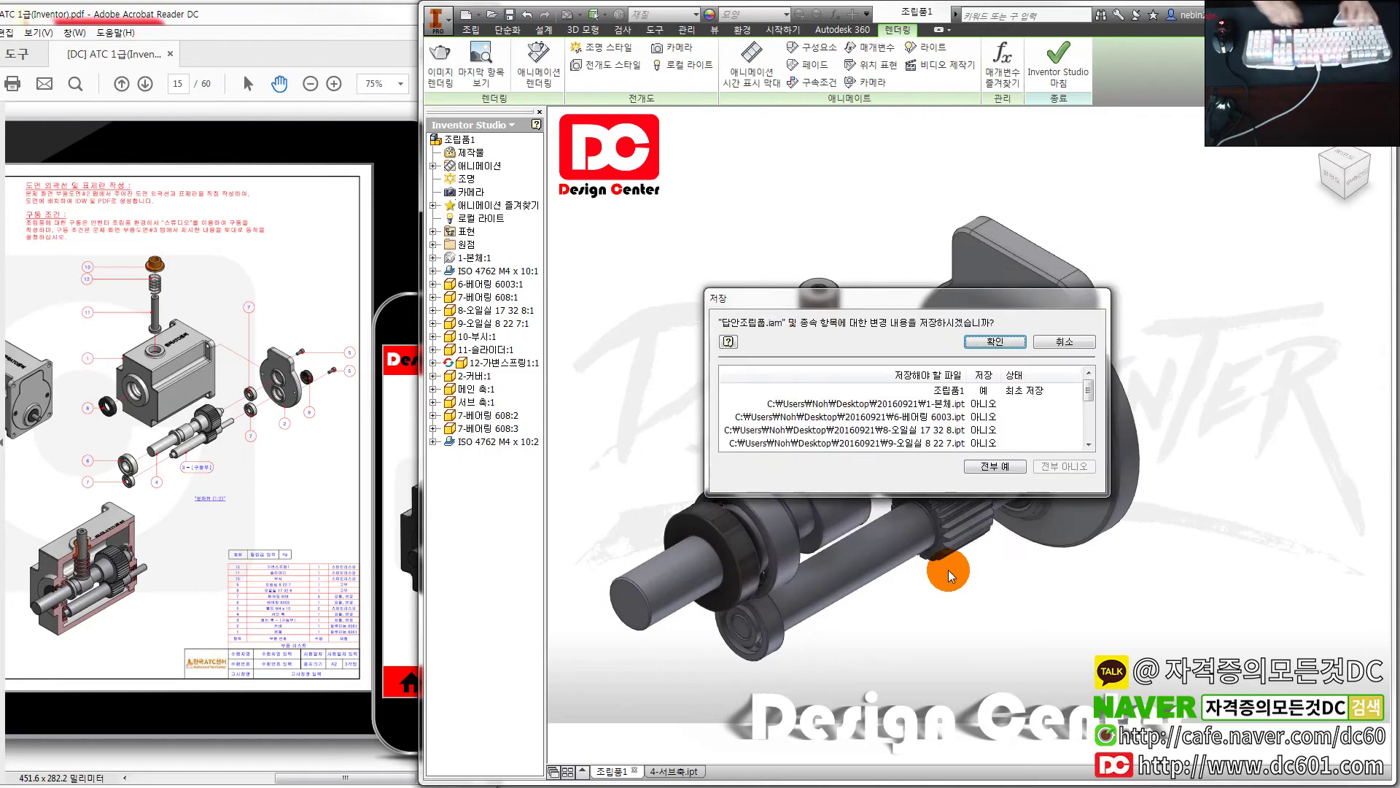
key("Return")
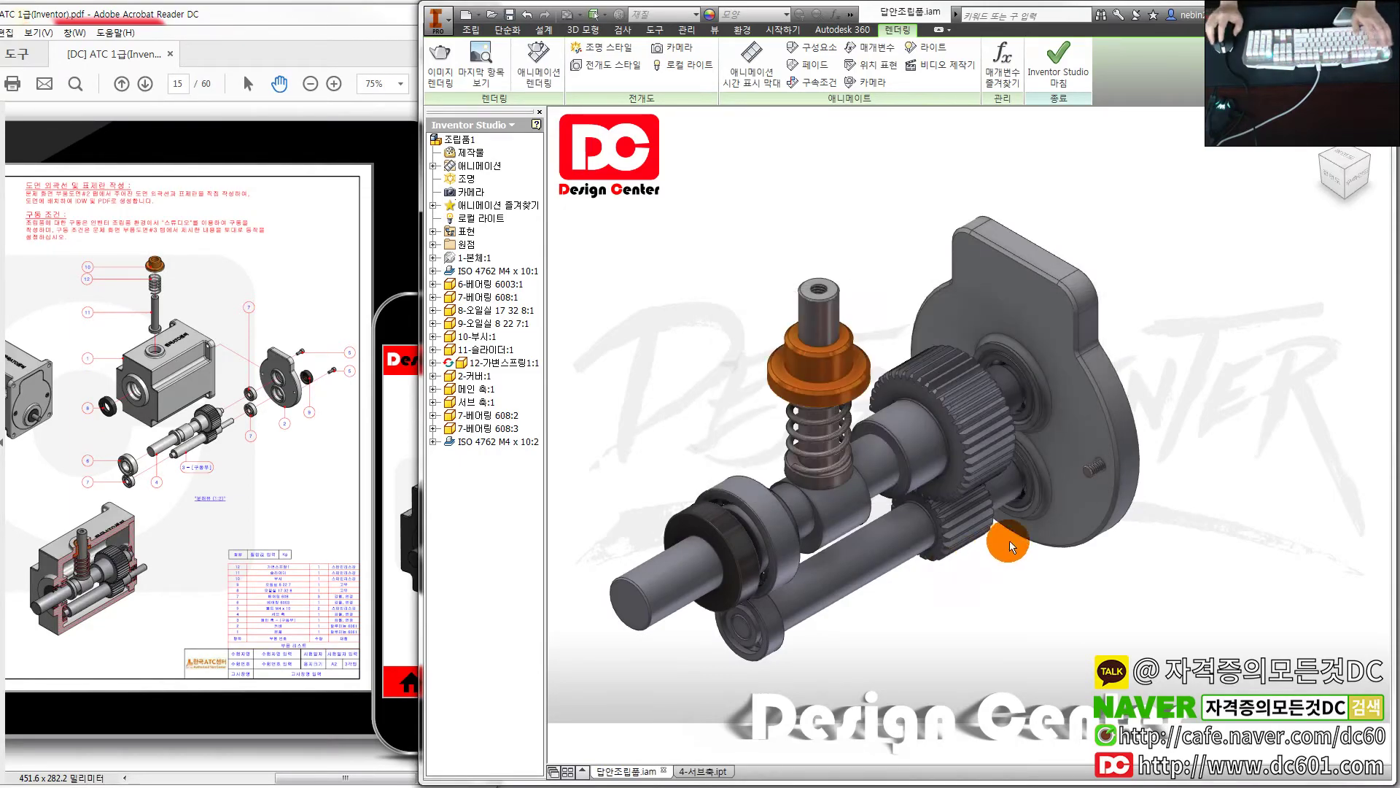
Change the 연동구속 gear constraint animation's end angle to -360*5 (-1800°) over 0–9 s
middle_click_drag(909, 522, 898, 519, "shift")
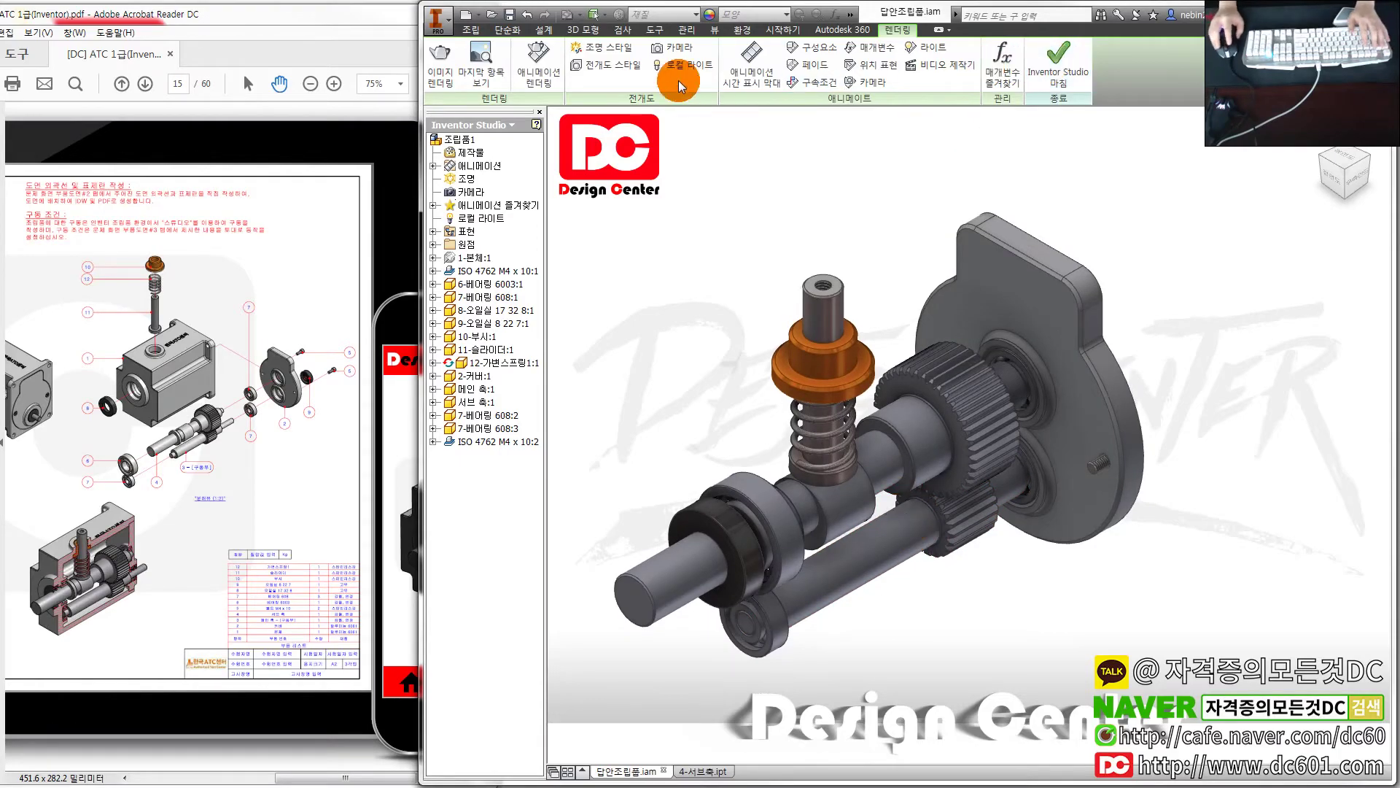
left_click(760, 68)
left_click_drag(797, 622, 842, 472)
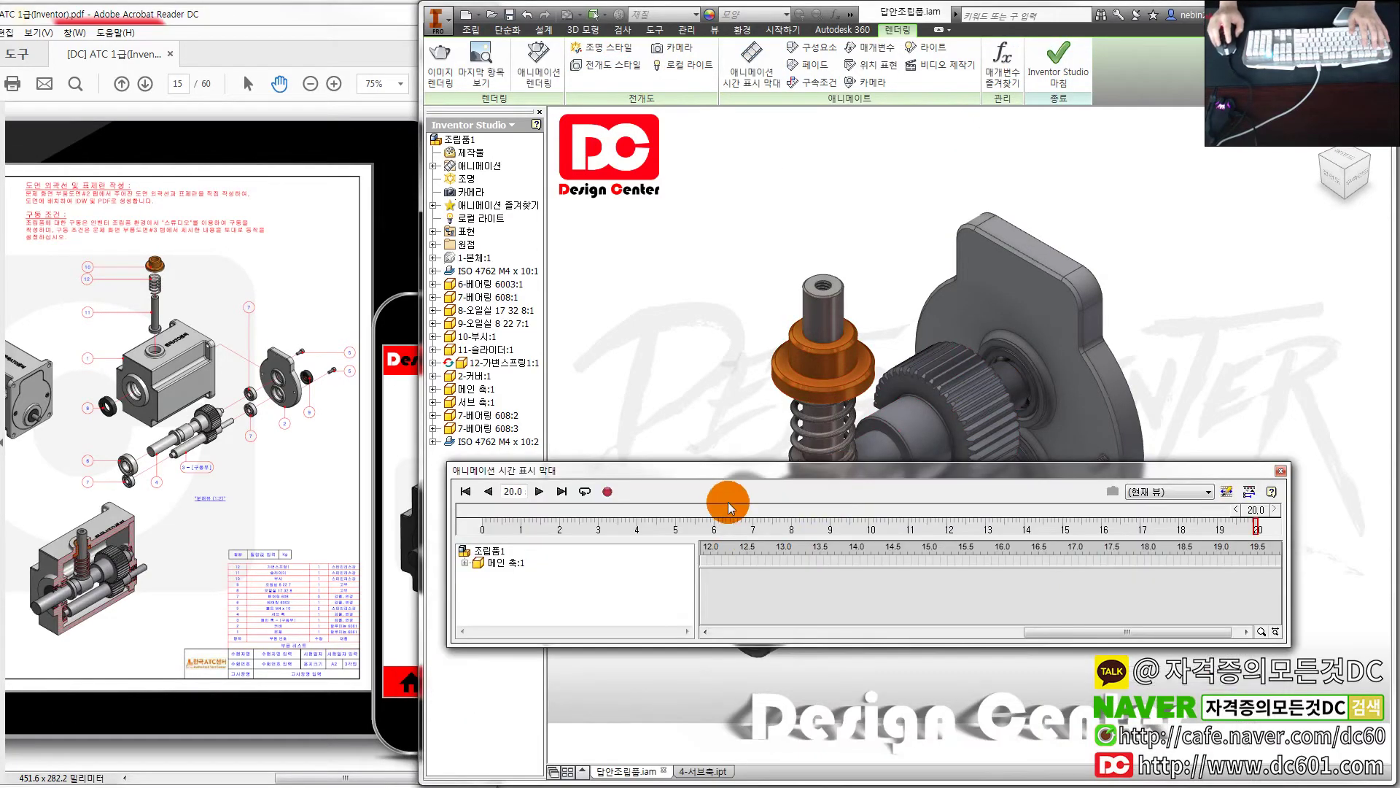
left_click_drag(1029, 632, 760, 632)
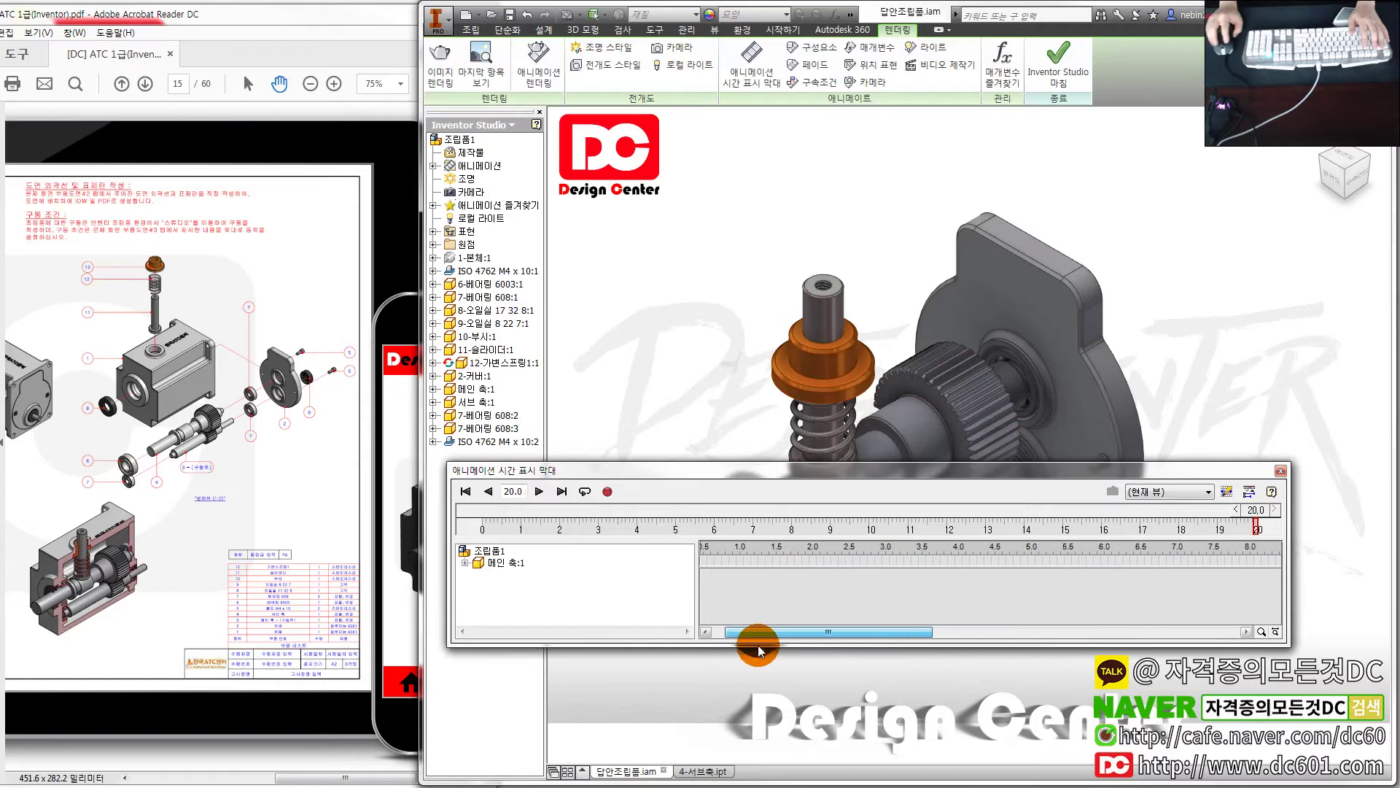
left_click(488, 550)
double_click(761, 574)
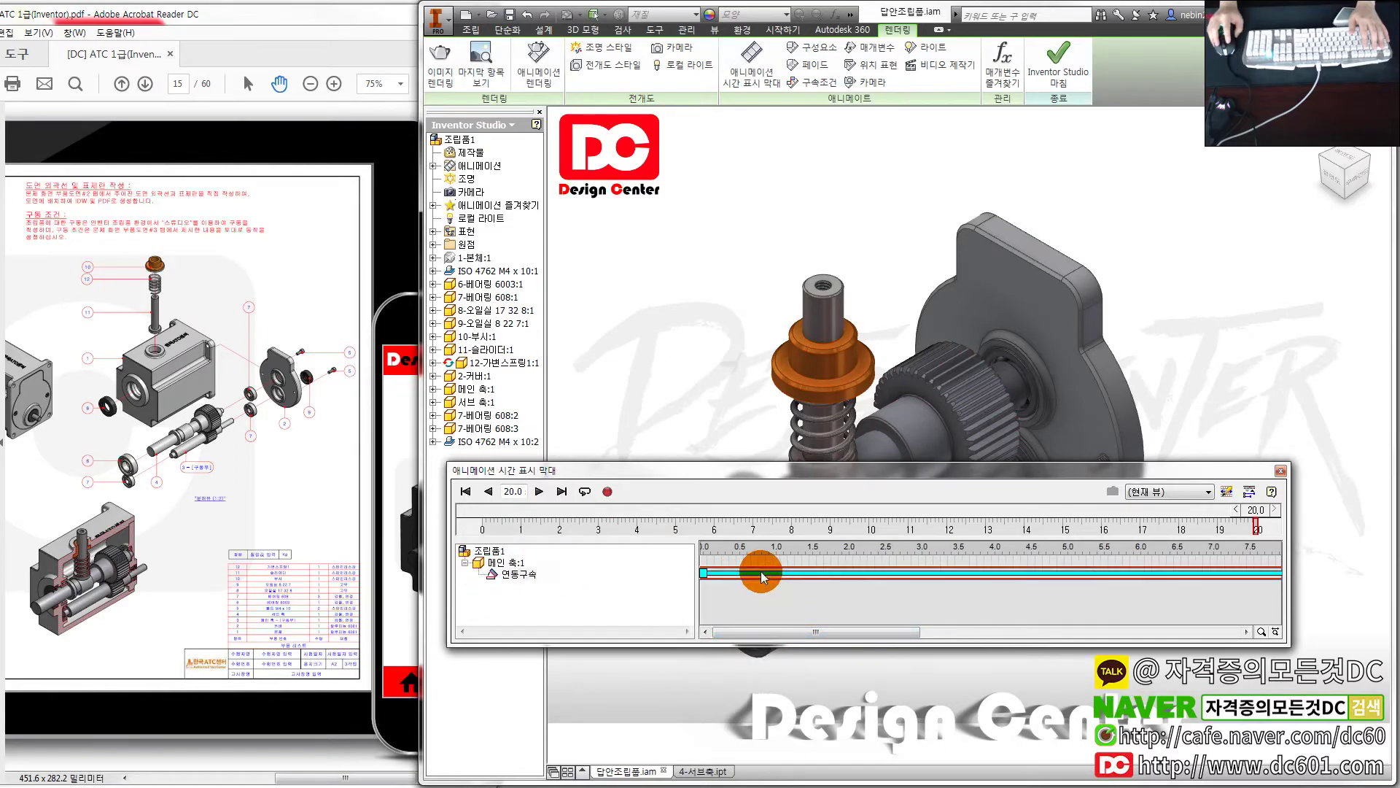
left_click(664, 327)
type("-360*4")
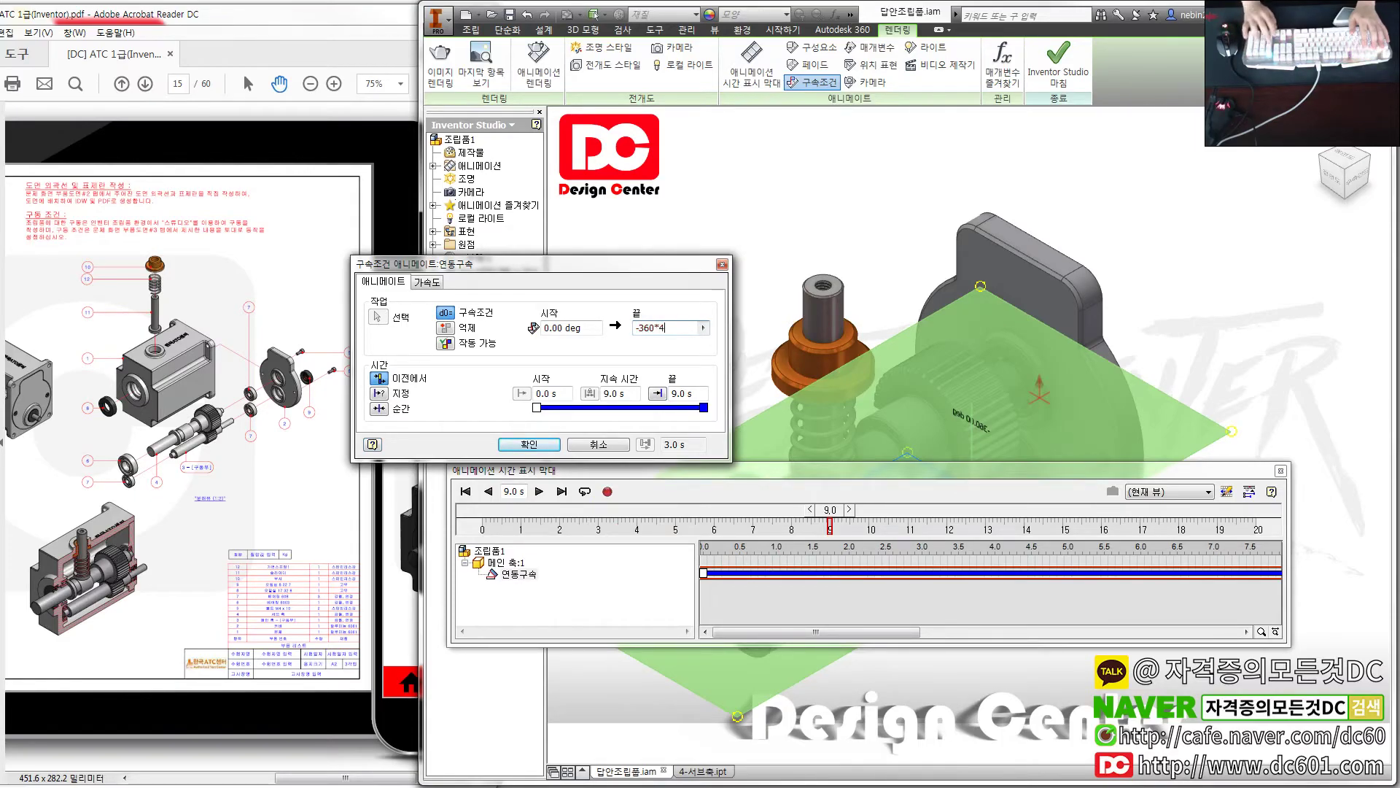
key("BackSpace")
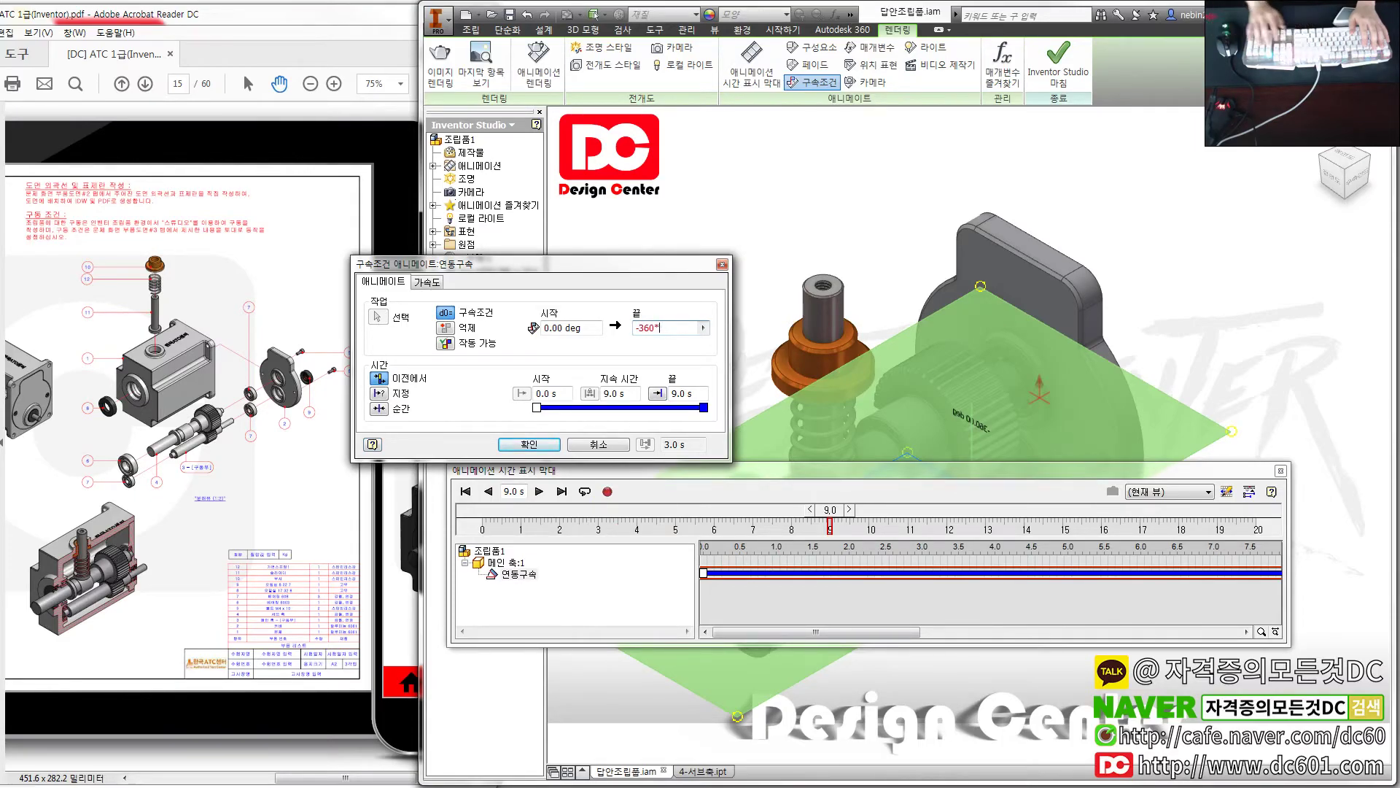
type("5")
left_click(529, 444)
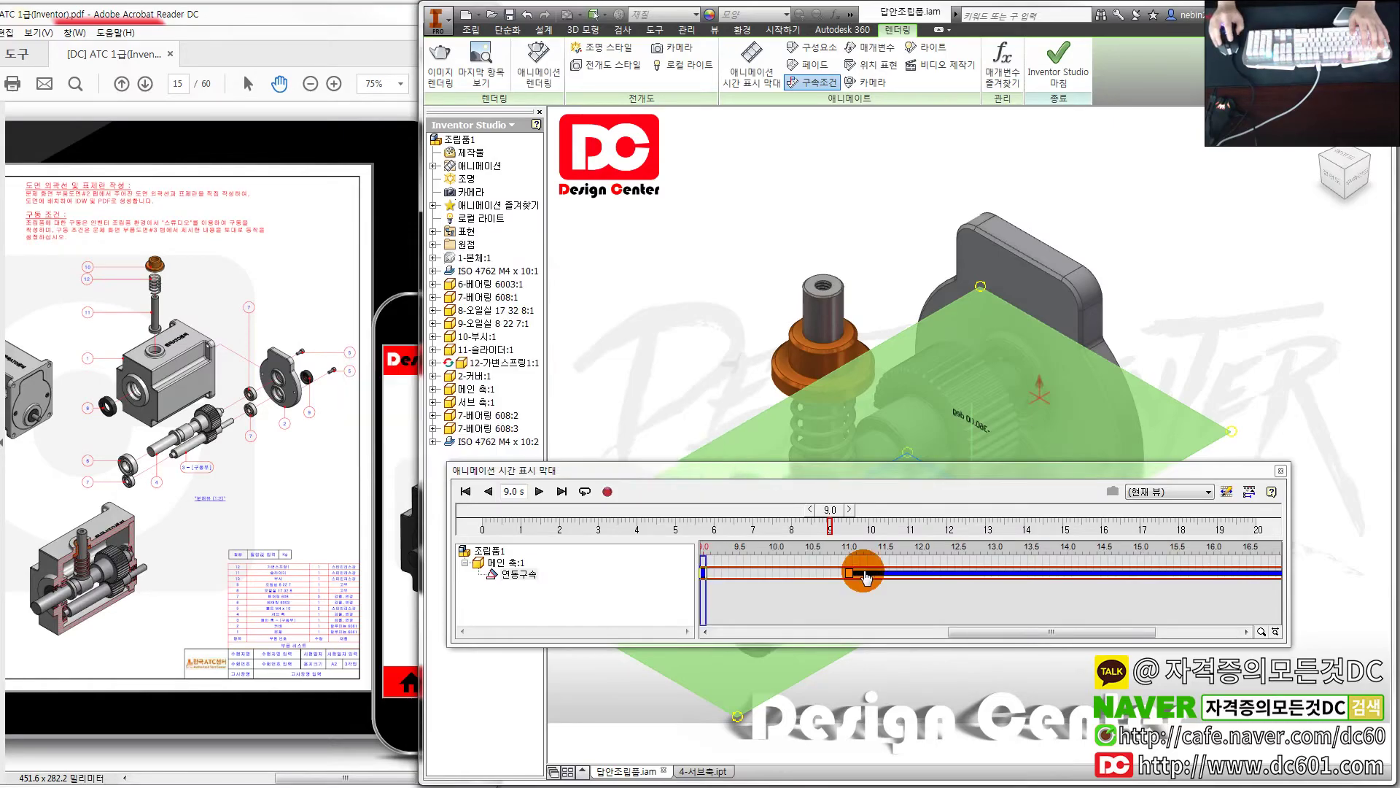
Add a reverse action returning the gear constraint from -1800° to 0° between 11 and 20 s
left_click_drag(931, 631, 961, 631)
right_click(904, 573)
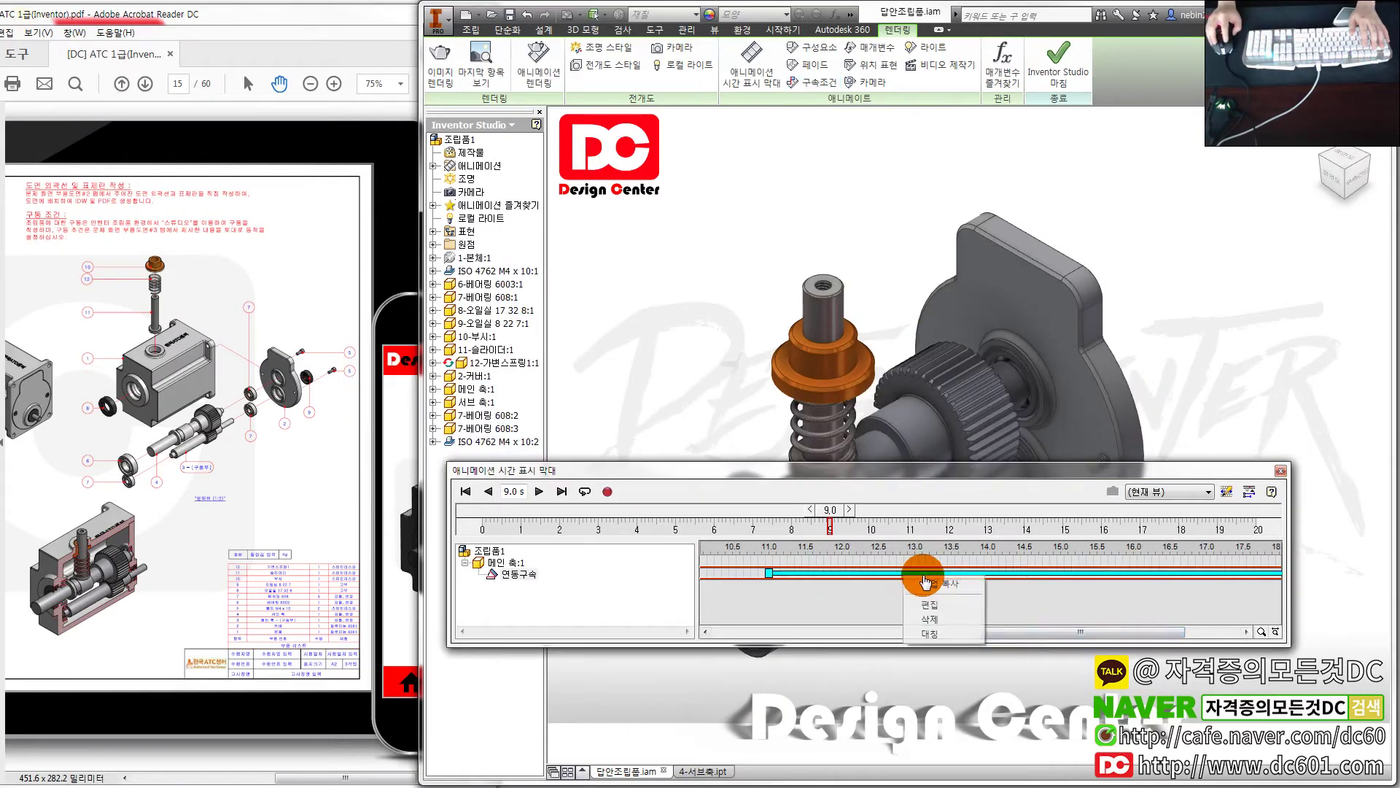
left_click(941, 605)
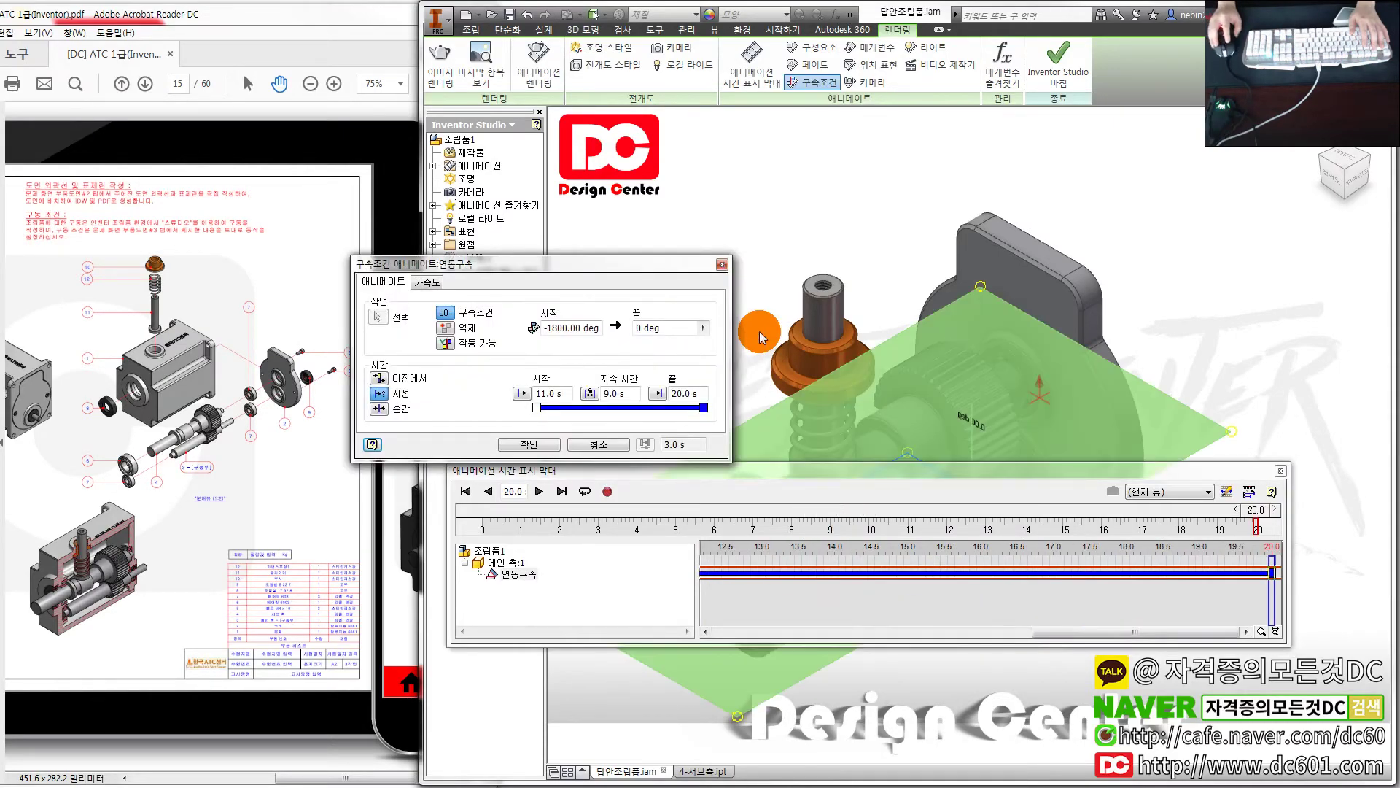
left_click(529, 444)
left_click_drag(636, 471, 843, 632)
Rewind and play the 20-second gear animation from the start
scroll(931, 563, "down", 5)
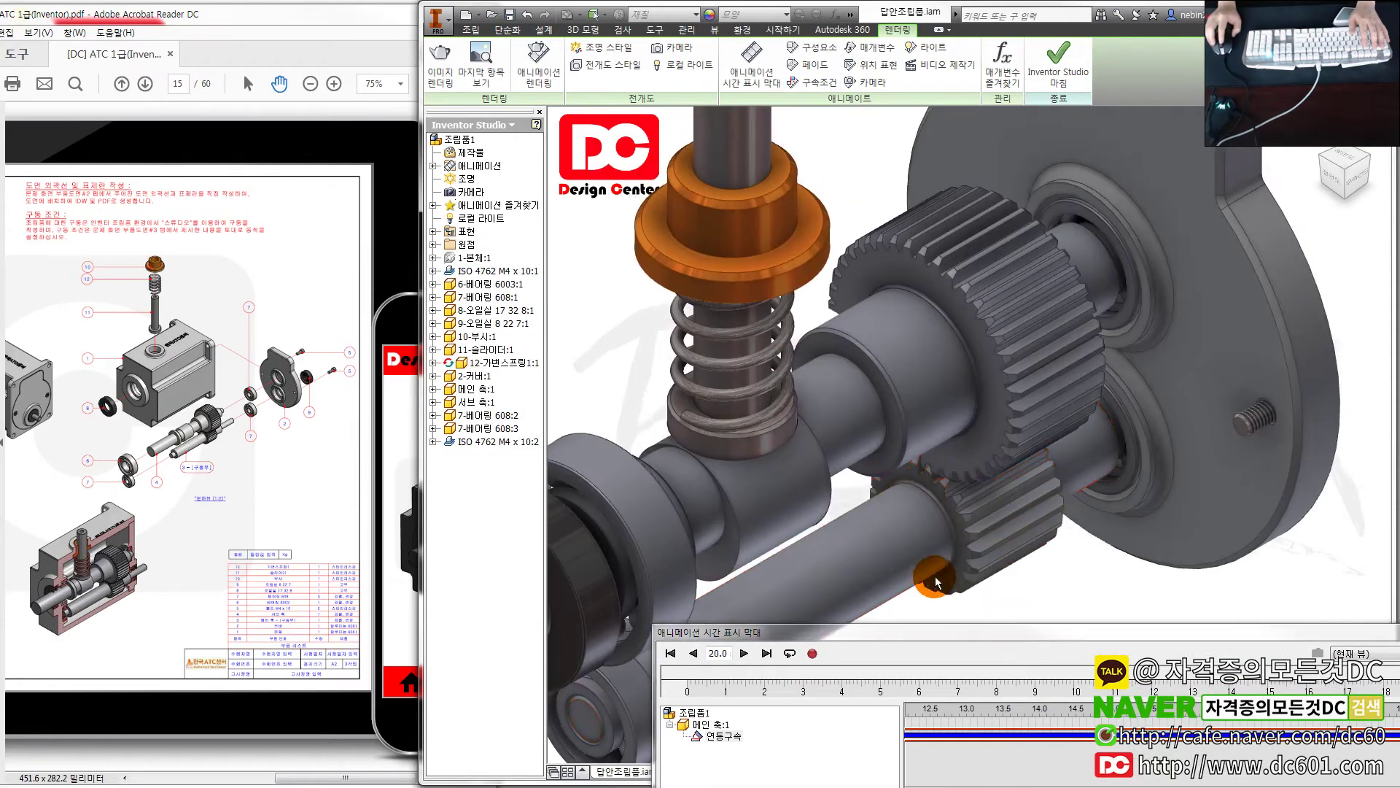
left_click(669, 653)
left_click(744, 653)
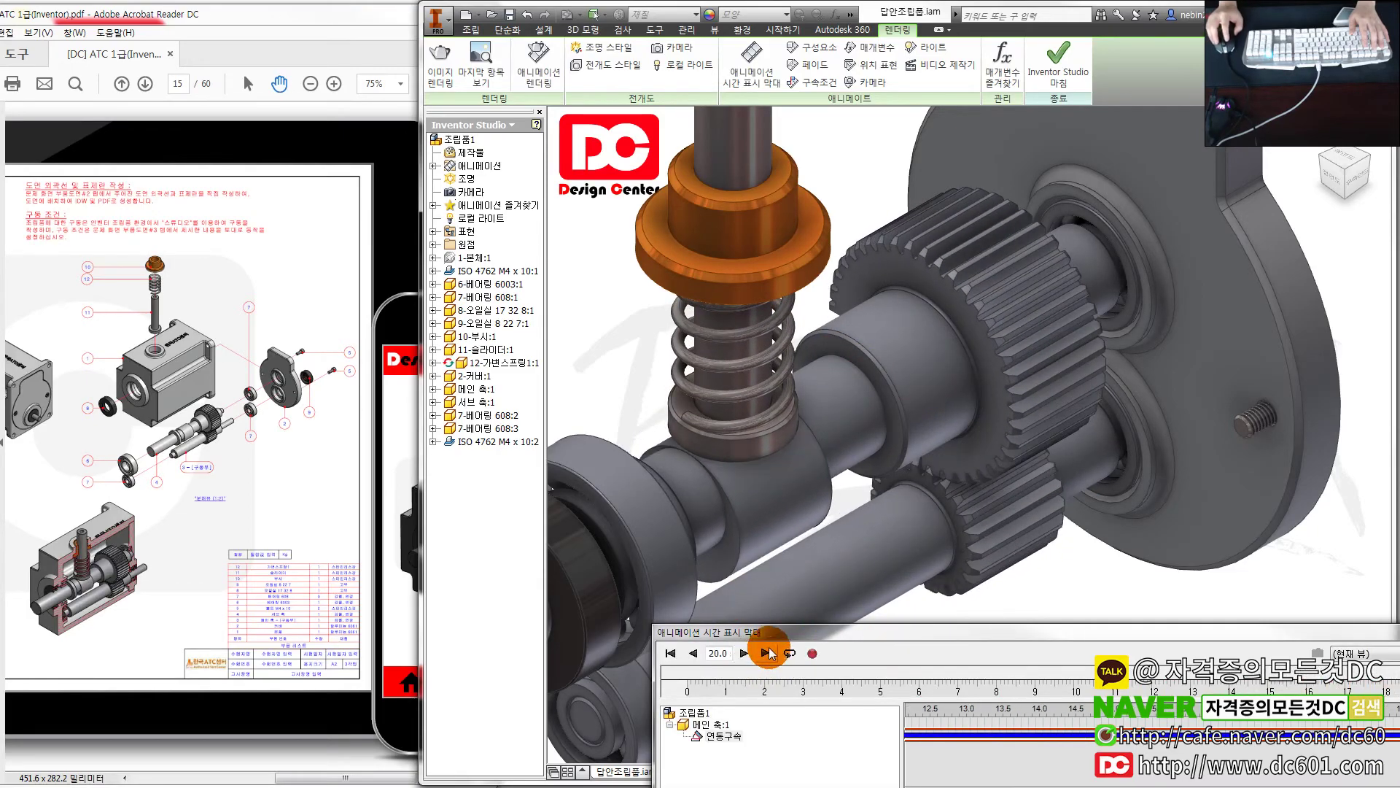
Close the Animation Timeline and finish Inventor Studio to return to assembly modelling
left_click_drag(729, 632, 687, 594)
left_click(1249, 581)
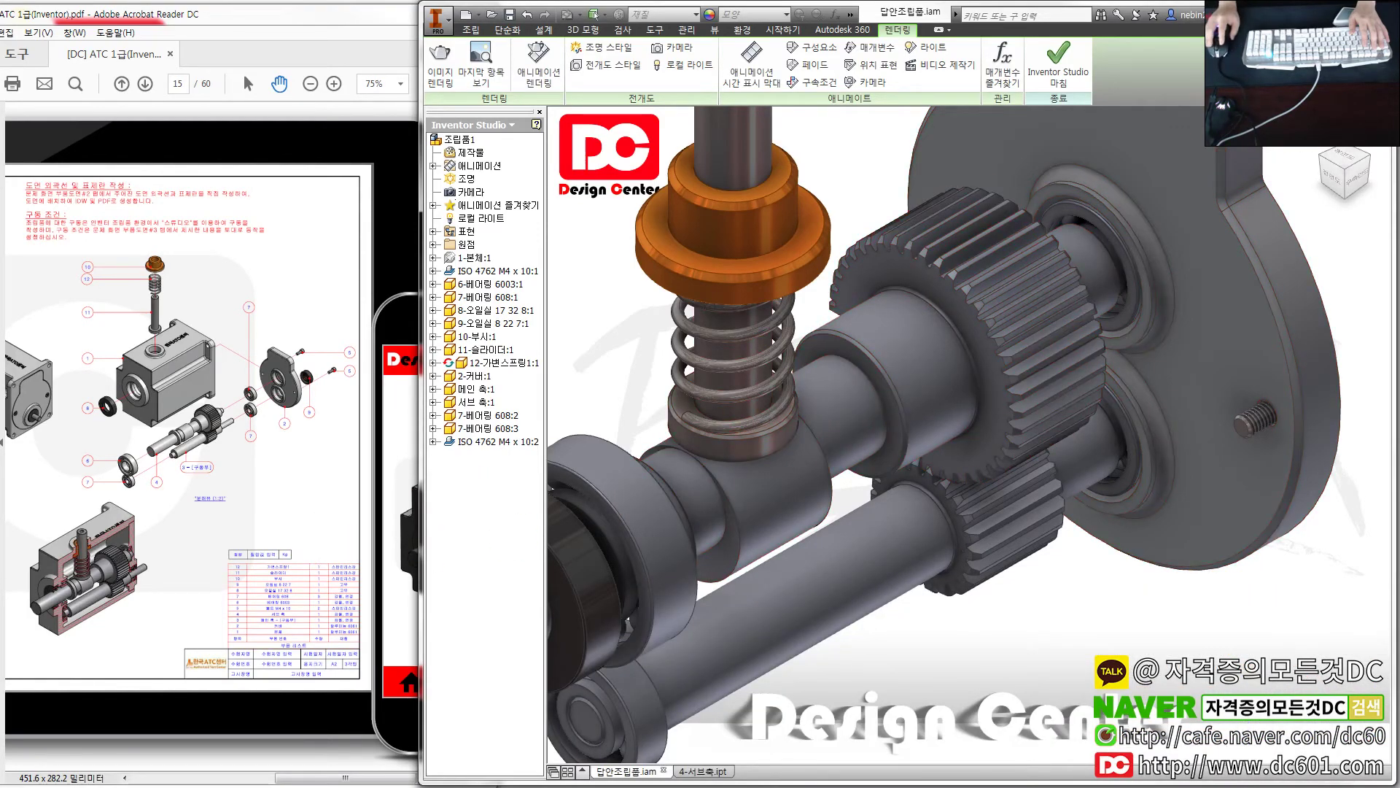
left_click(832, 415)
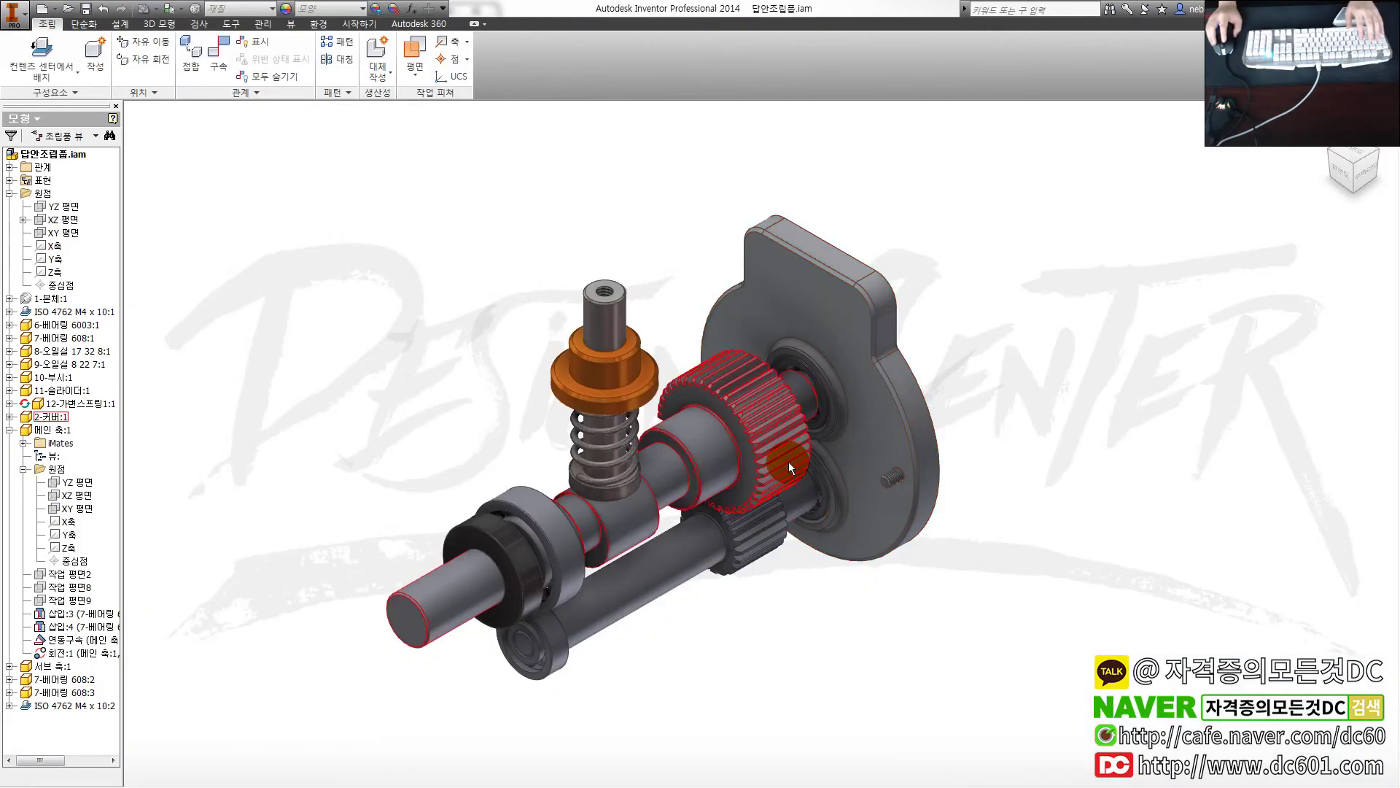
Open the 서브 축 part and delete its 돌출8 cut feature along with its sketch
middle_click_drag(737, 441, 763, 414, "shift")
right_click(759, 414)
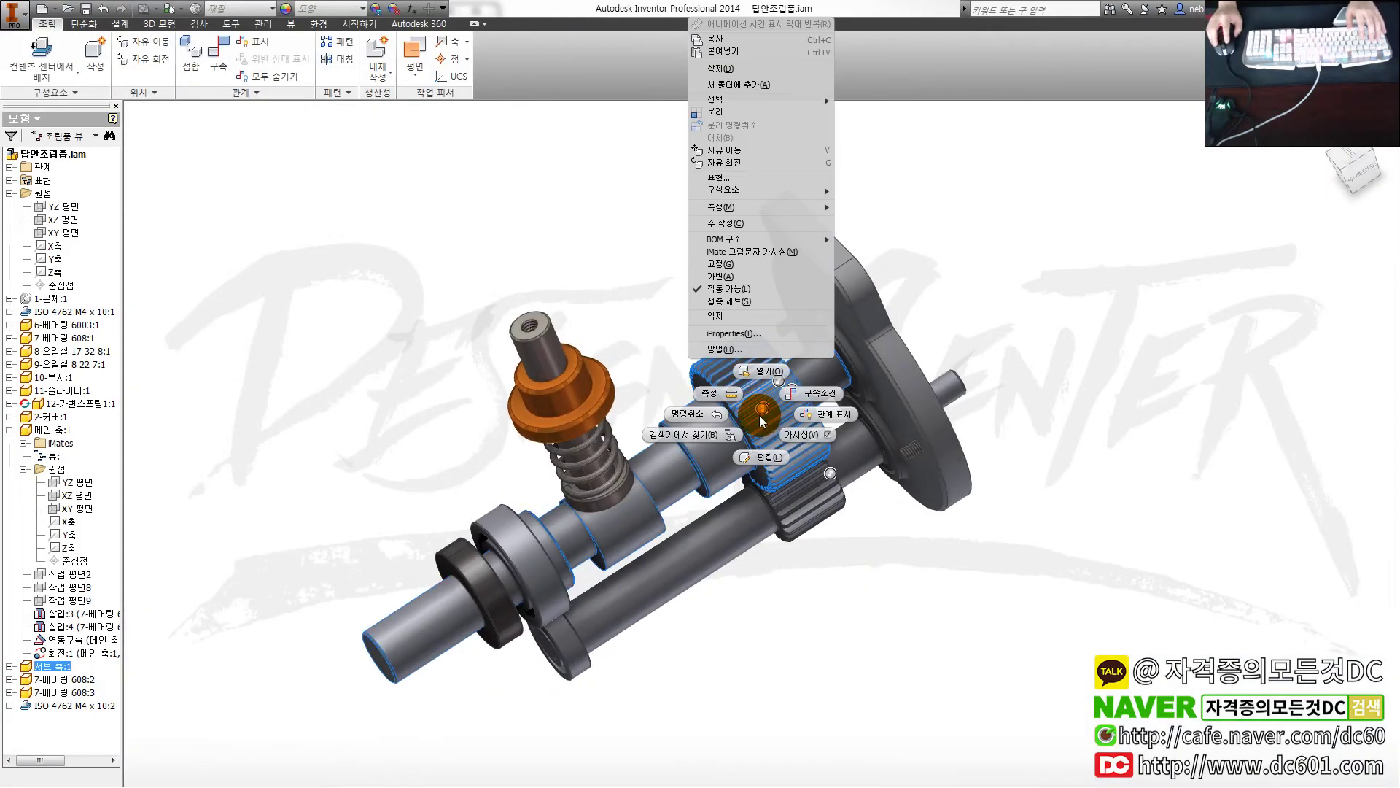
left_click(768, 380)
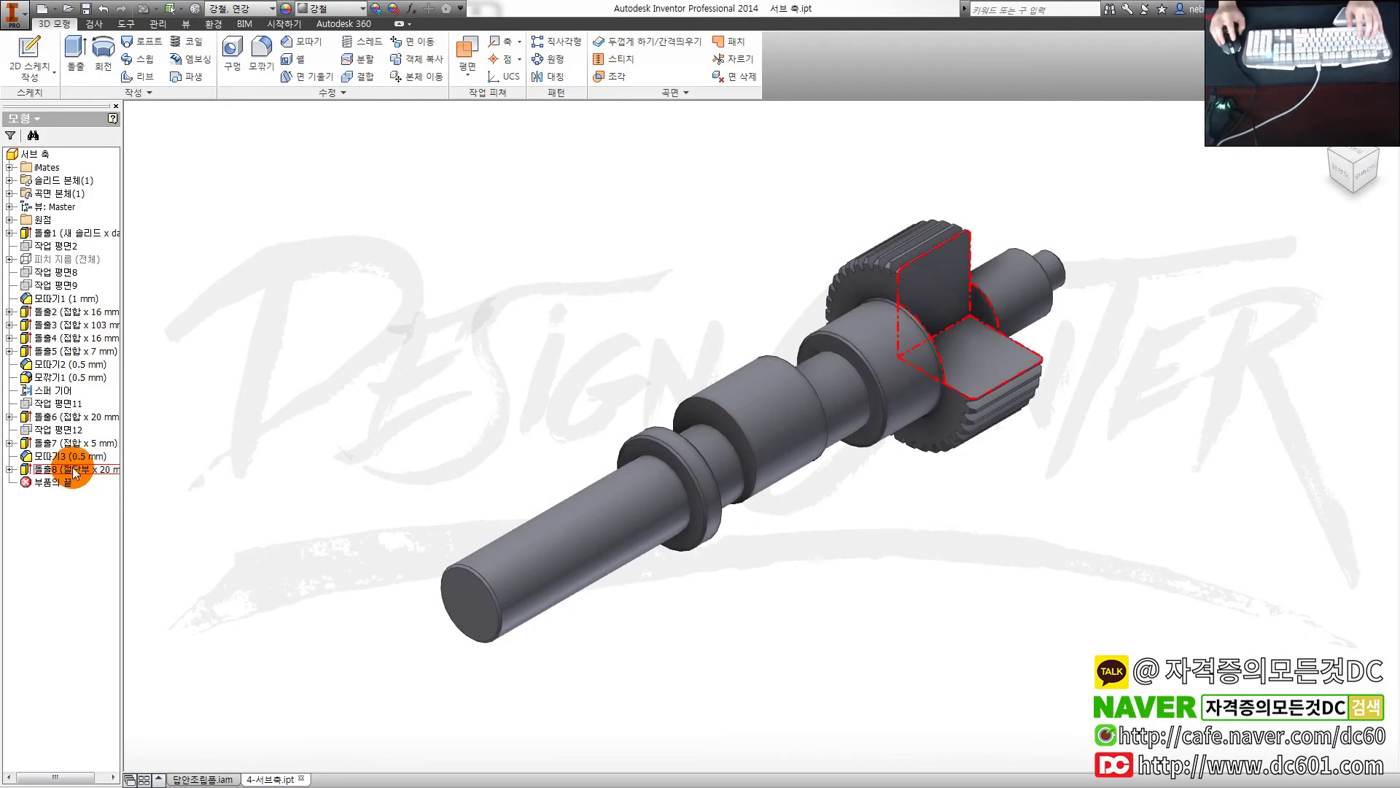
right_click(102, 471)
left_click(235, 478)
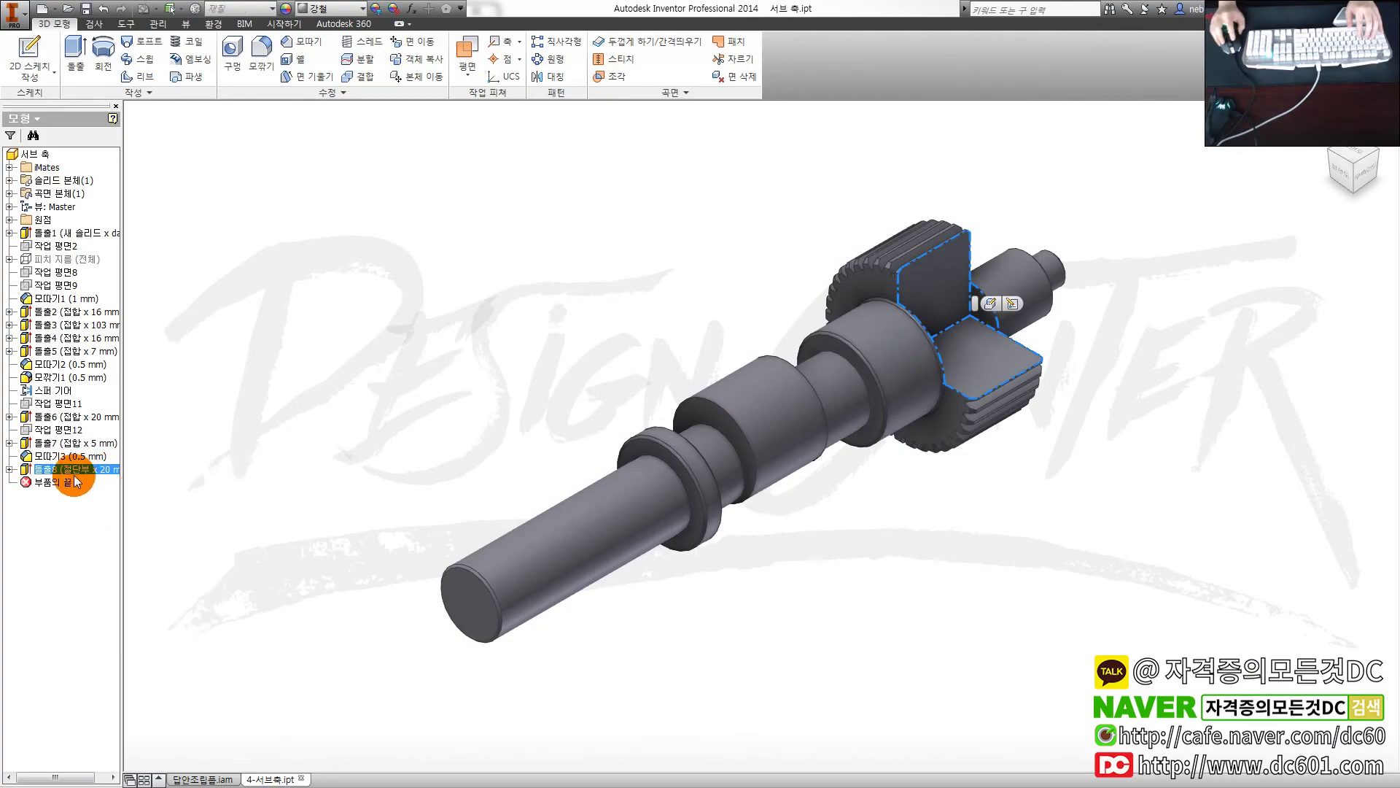
right_click(101, 472)
left_click(102, 505)
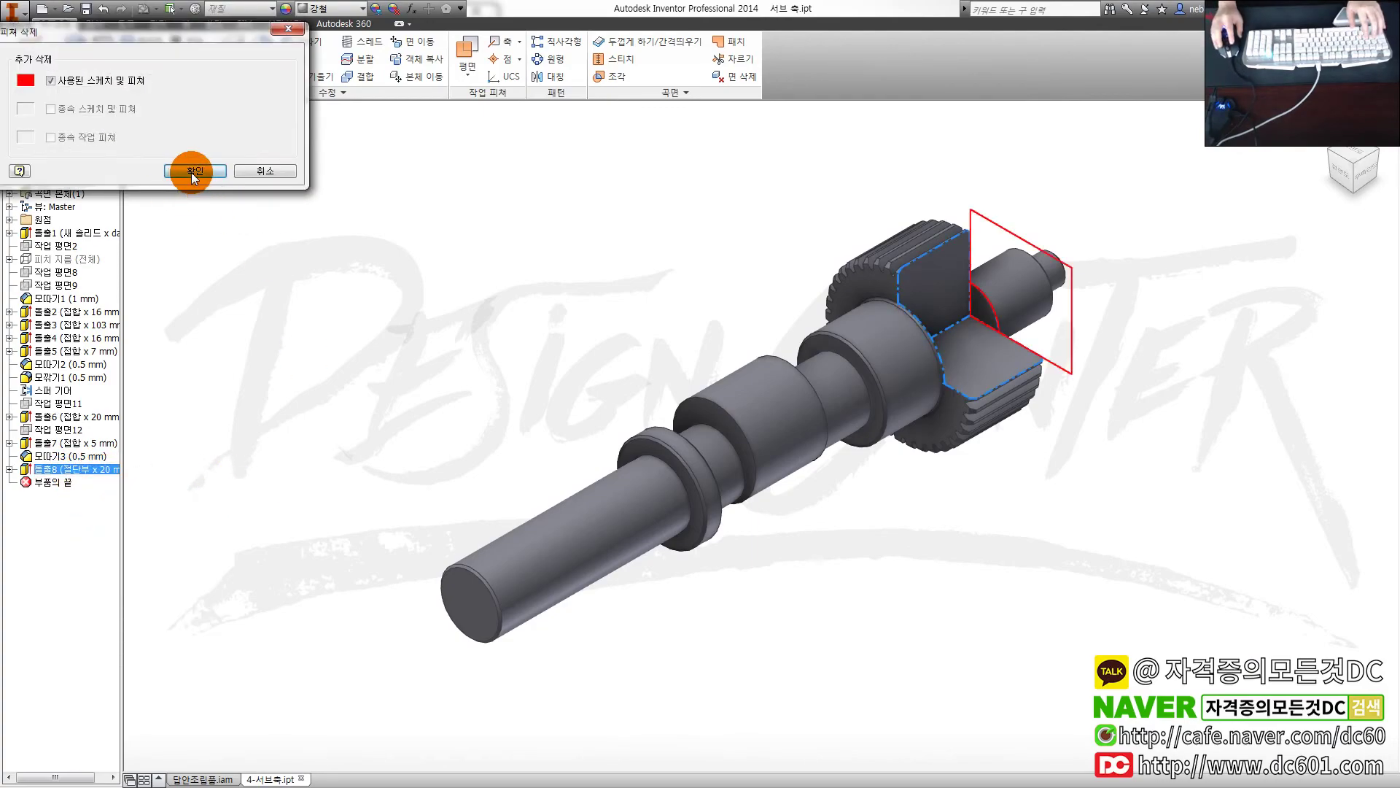
left_click(192, 171)
mouse_move(1351, 164)
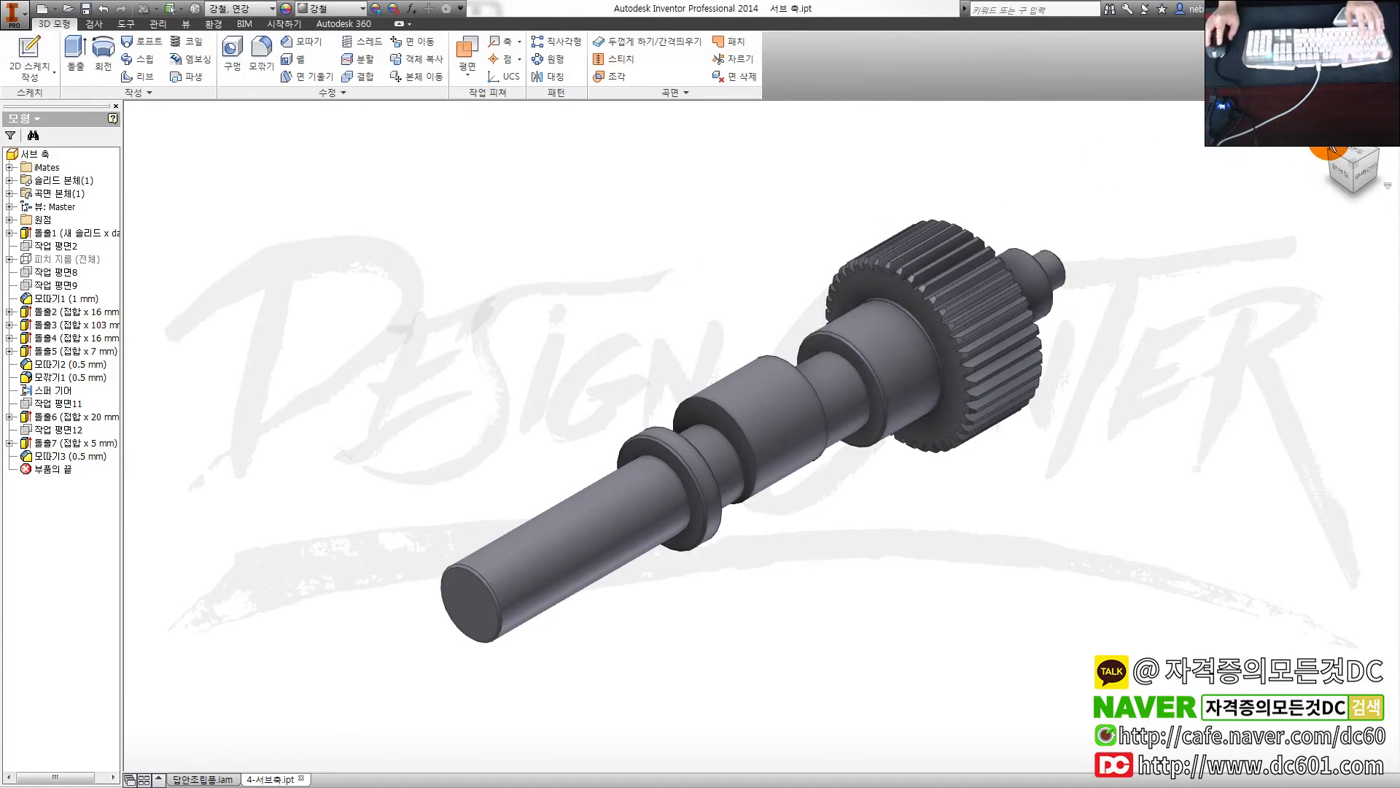
Make the 1-본체:1 housing visible again in 답안조립품 and save the assembly
key("ctrl+Tab")
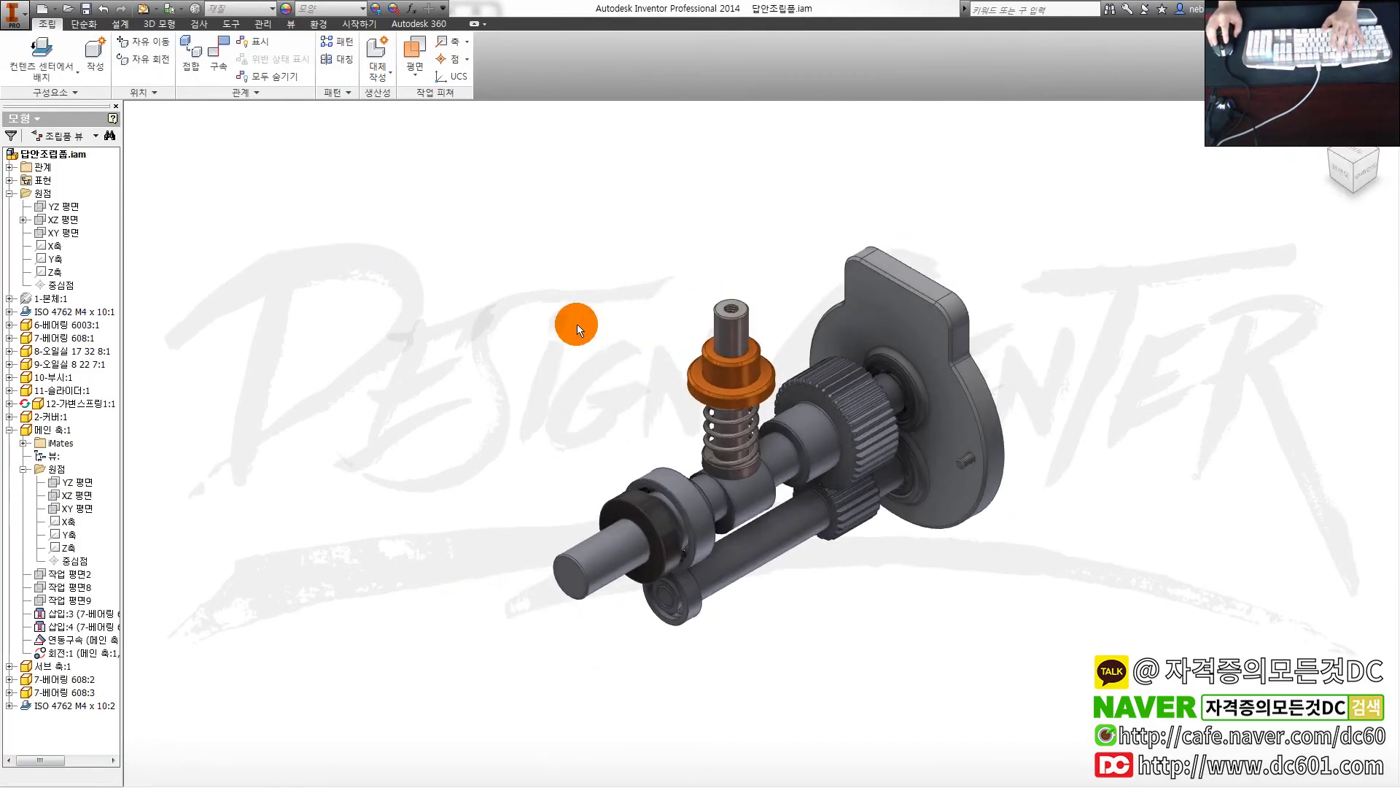
right_click(42, 299)
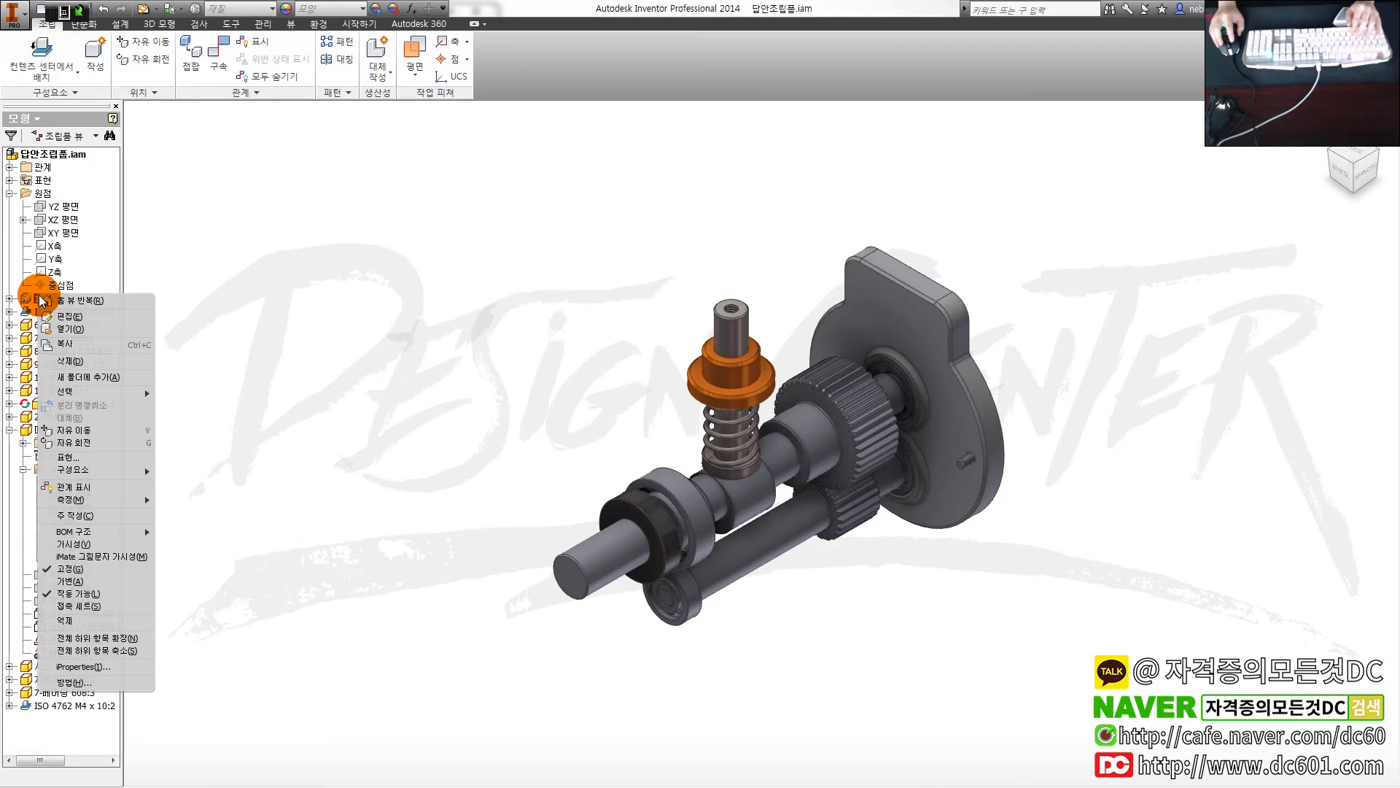
key("Escape")
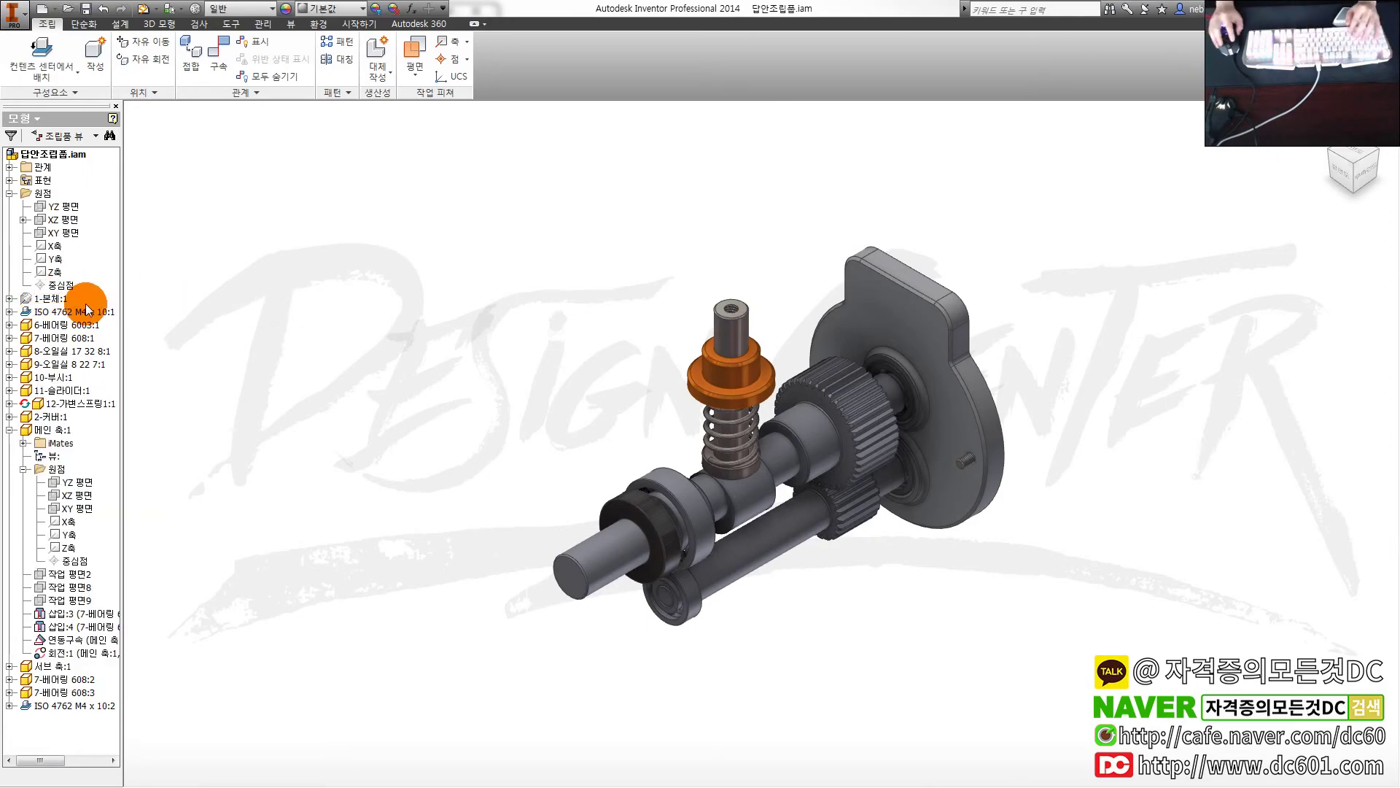
right_click(47, 297)
left_click(80, 430)
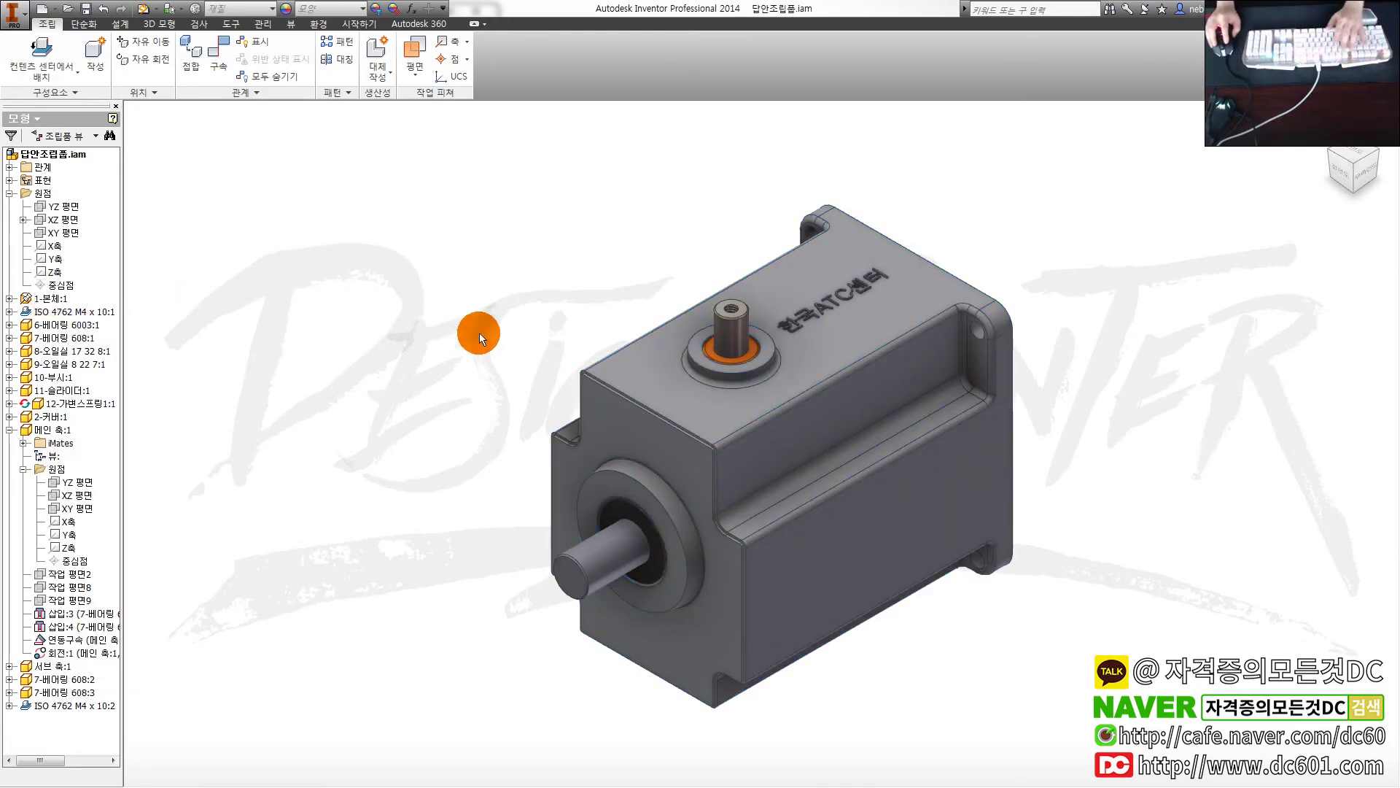
key("ctrl+s")
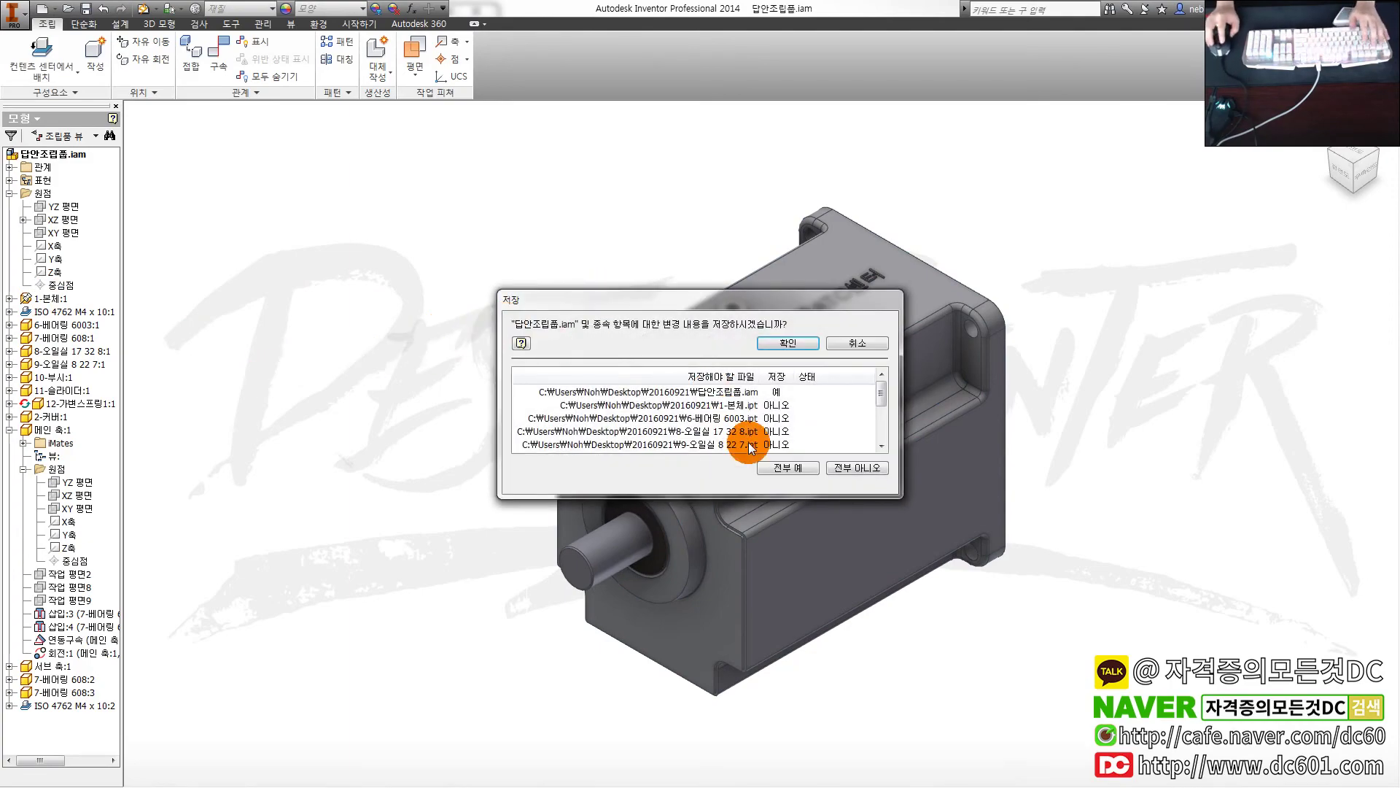
left_click(787, 342)
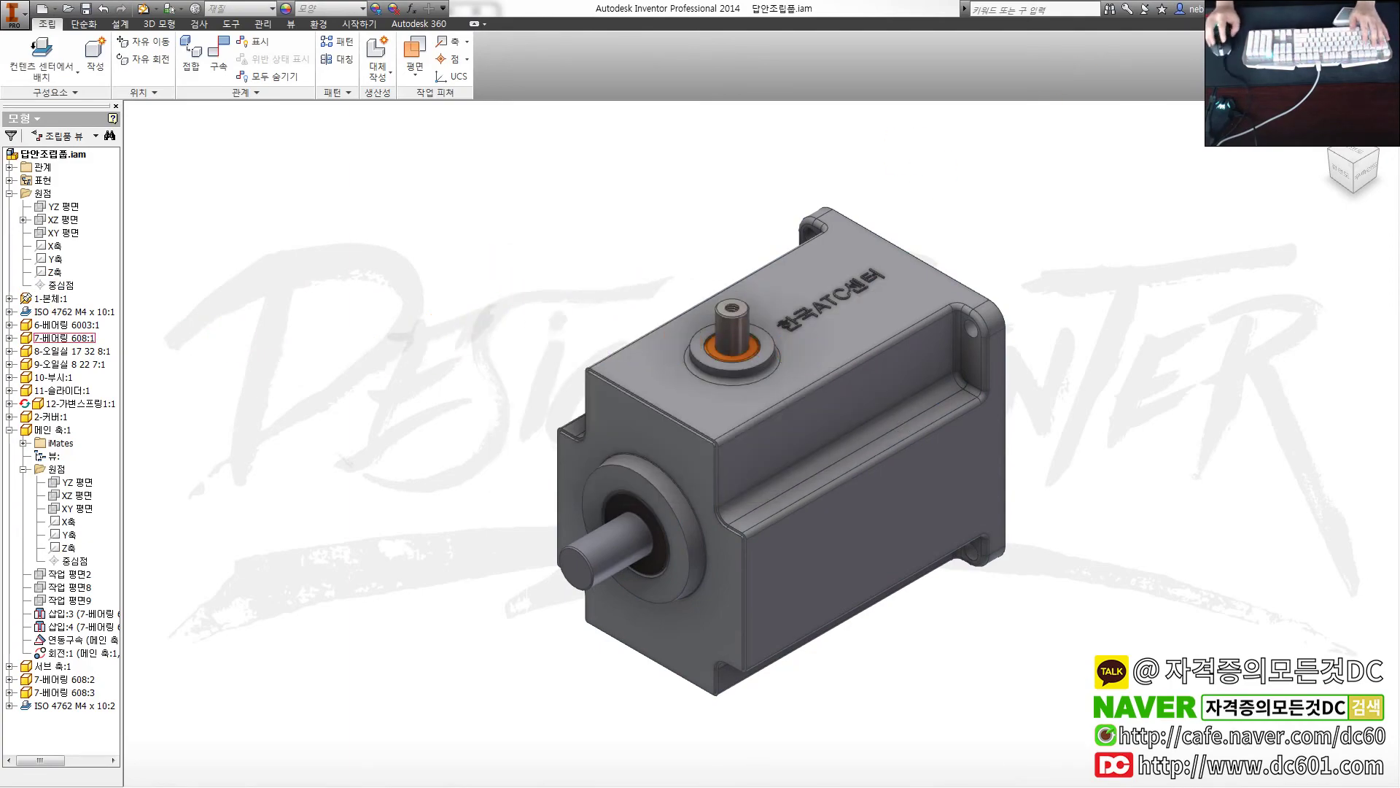